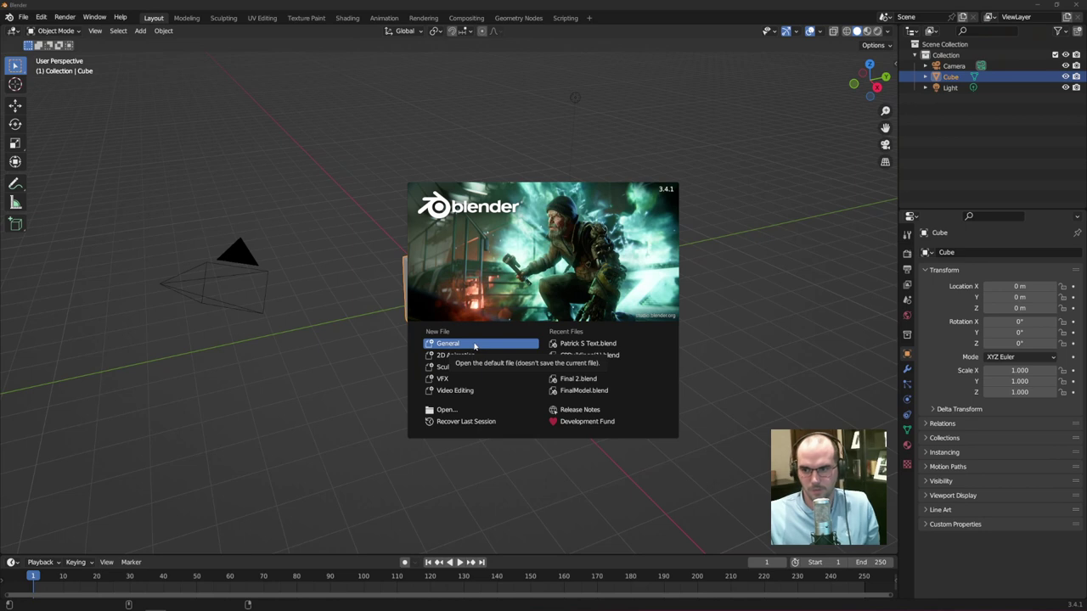
- Choose New File > General on the splash screen to get the default cube, camera and light
left_click(471, 346)
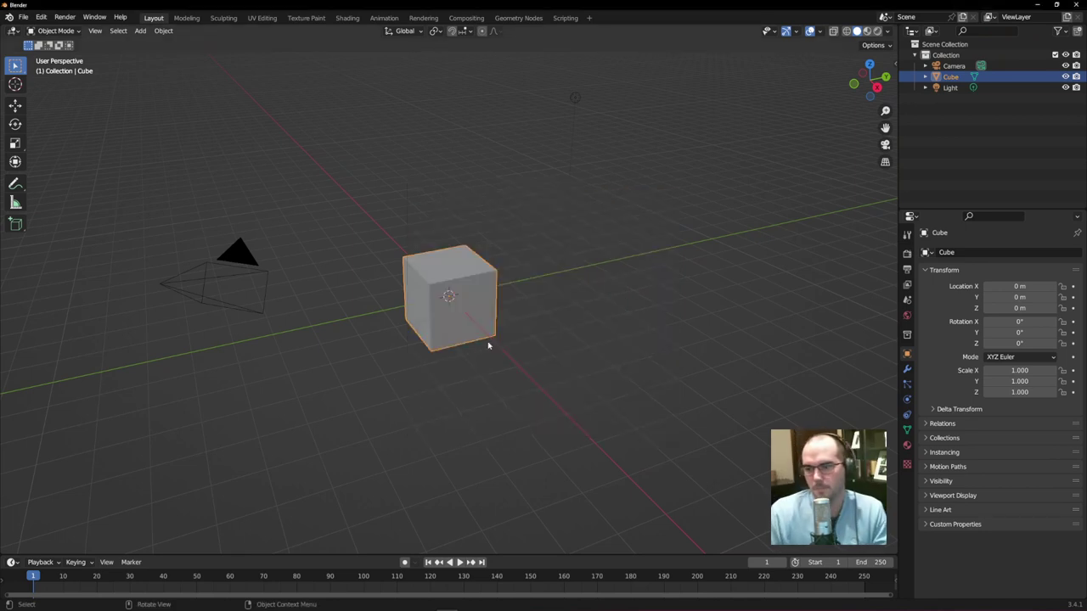
left_click(181, 18)
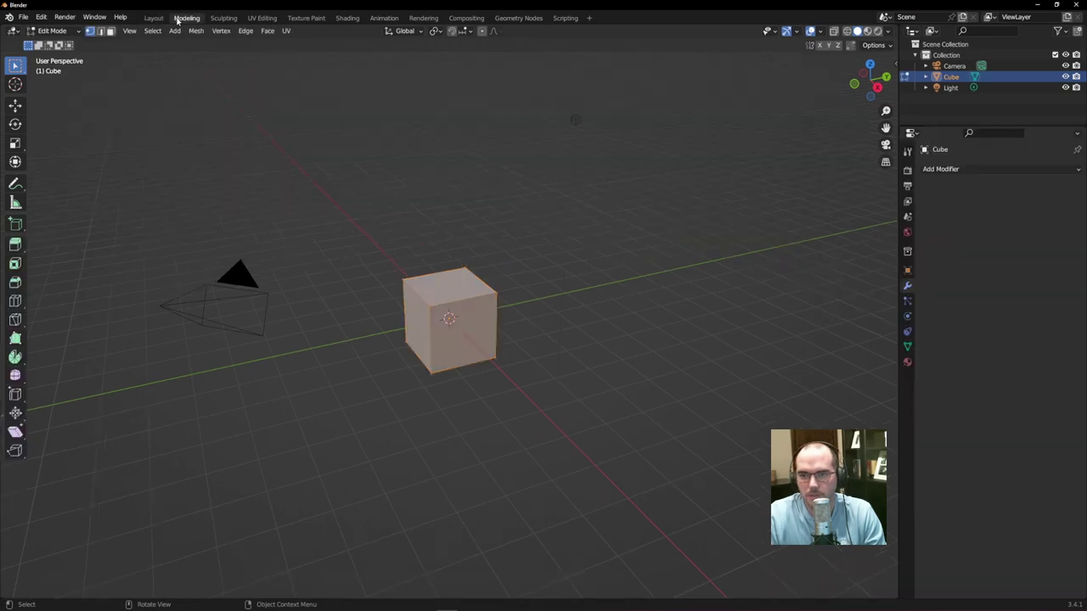
left_click(154, 18)
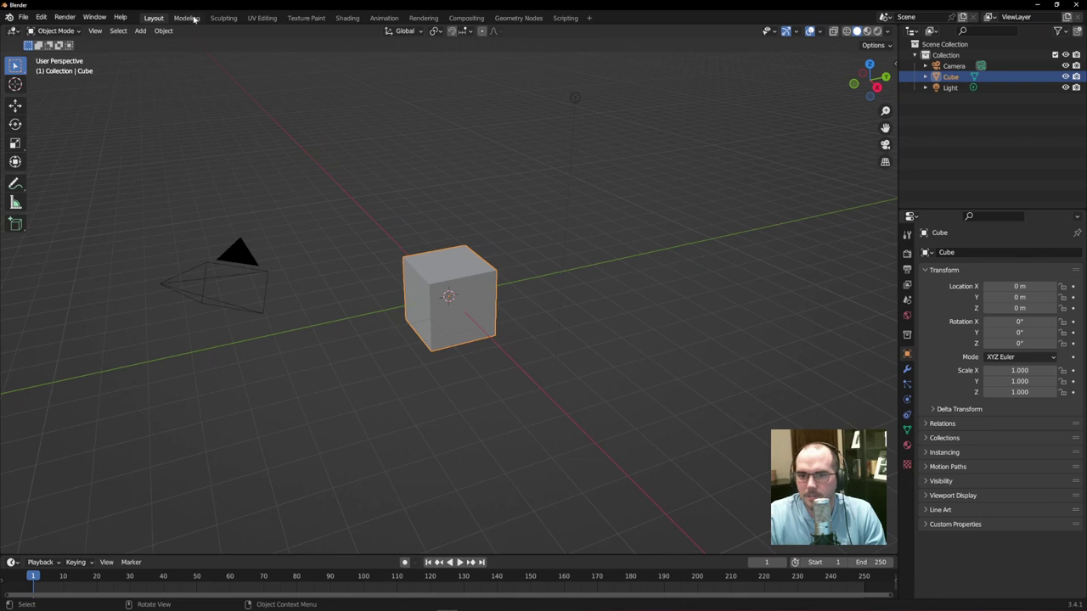
left_click(186, 18)
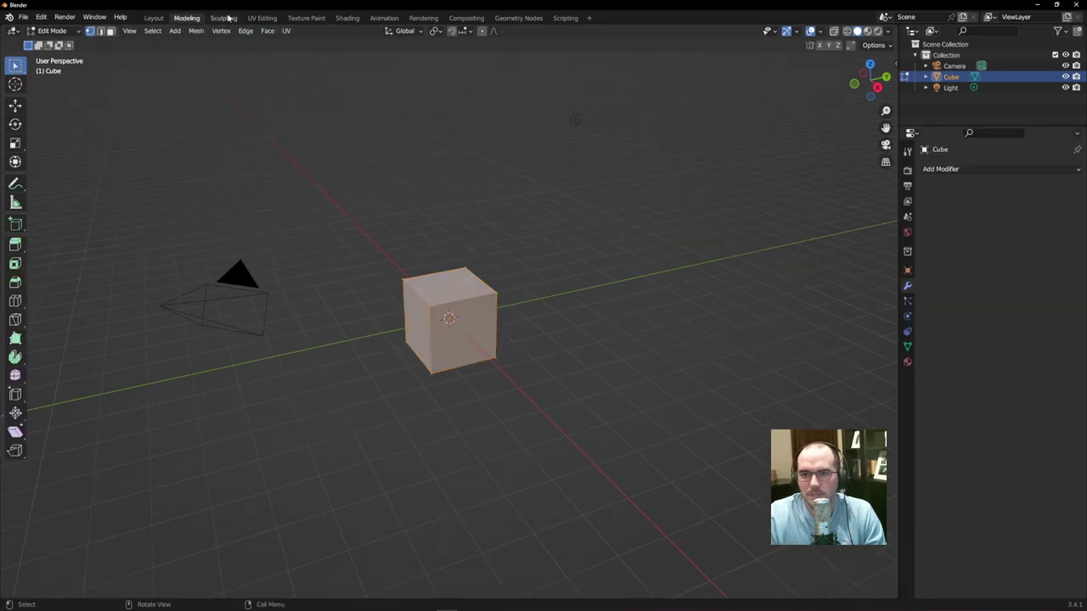
left_click(224, 19)
left_click(261, 19)
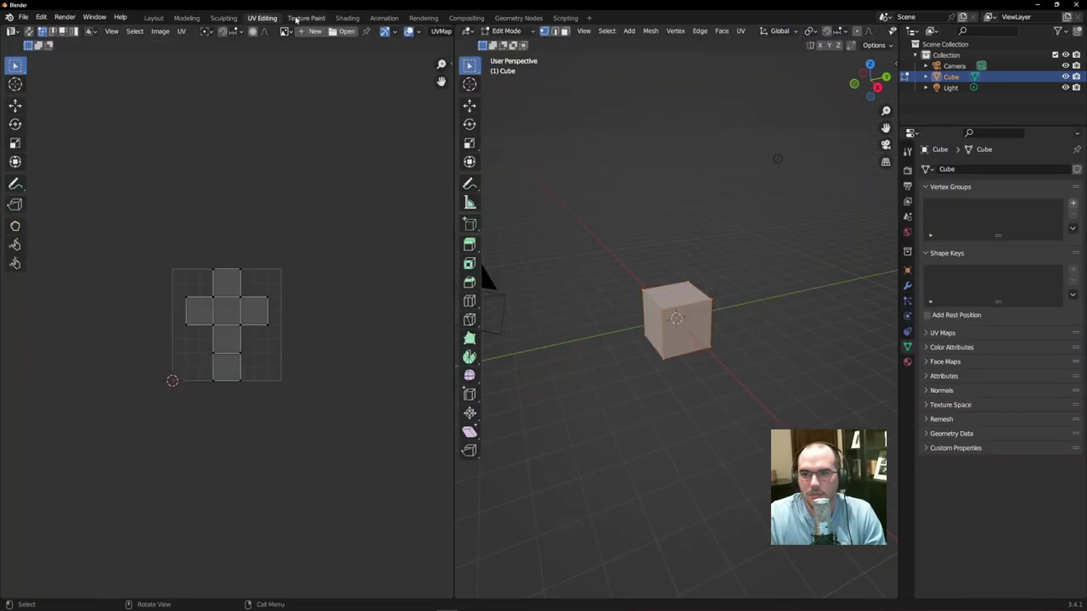
left_click(306, 17)
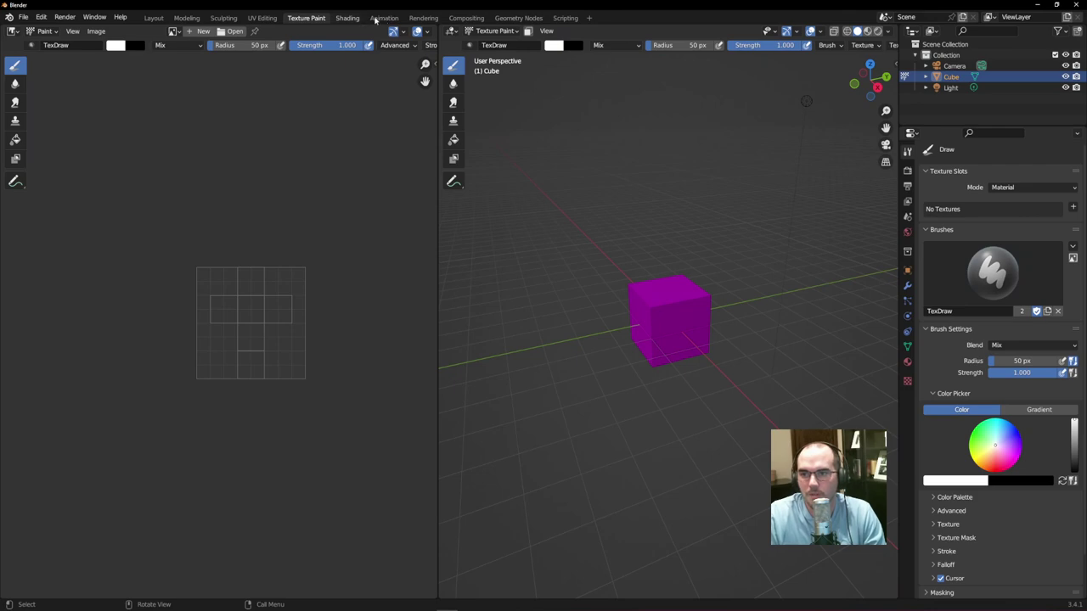
left_click(347, 18)
left_click(384, 18)
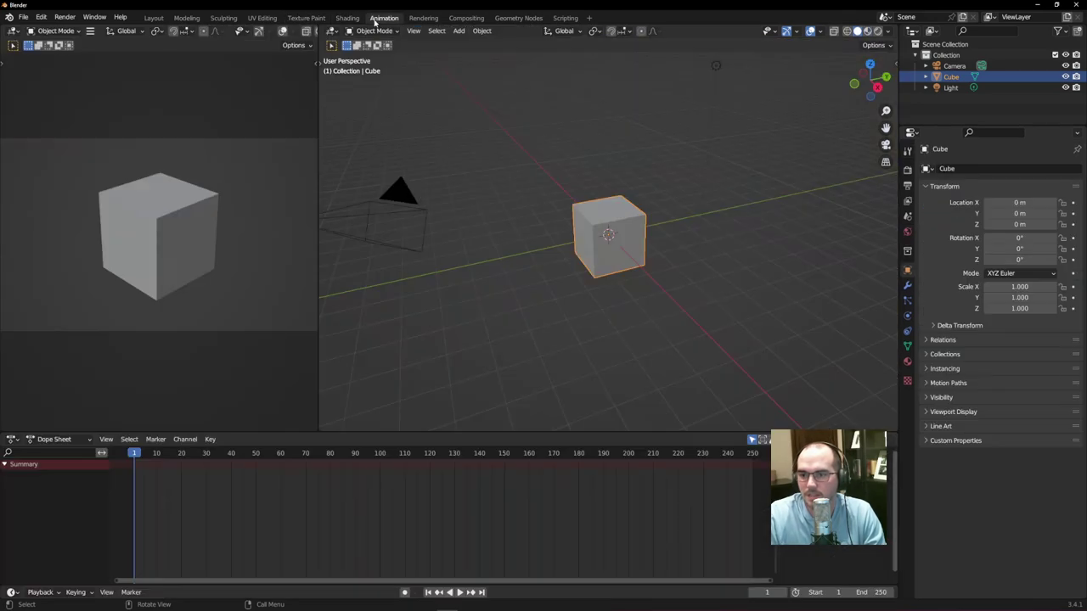
left_click(422, 17)
left_click(467, 18)
left_click(518, 18)
left_click(565, 18)
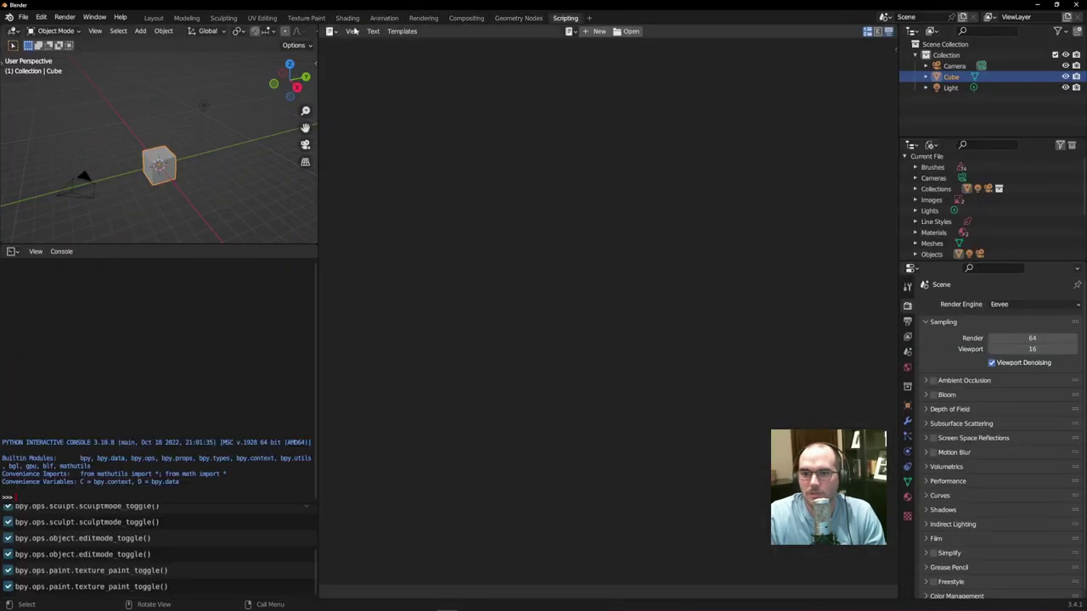
left_click(518, 18)
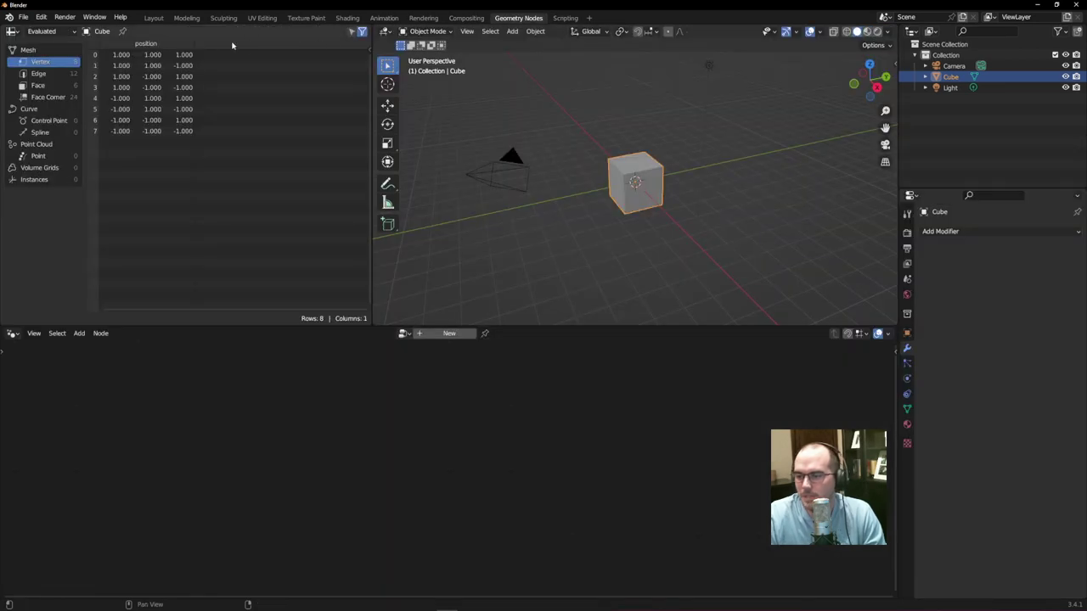
left_click(154, 17)
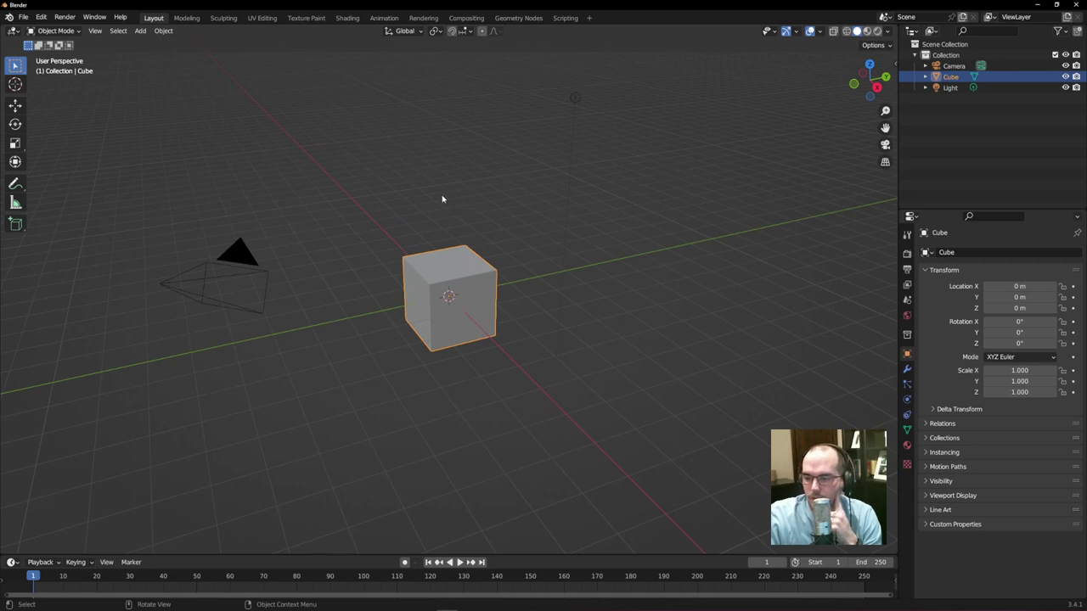
left_click(244, 264)
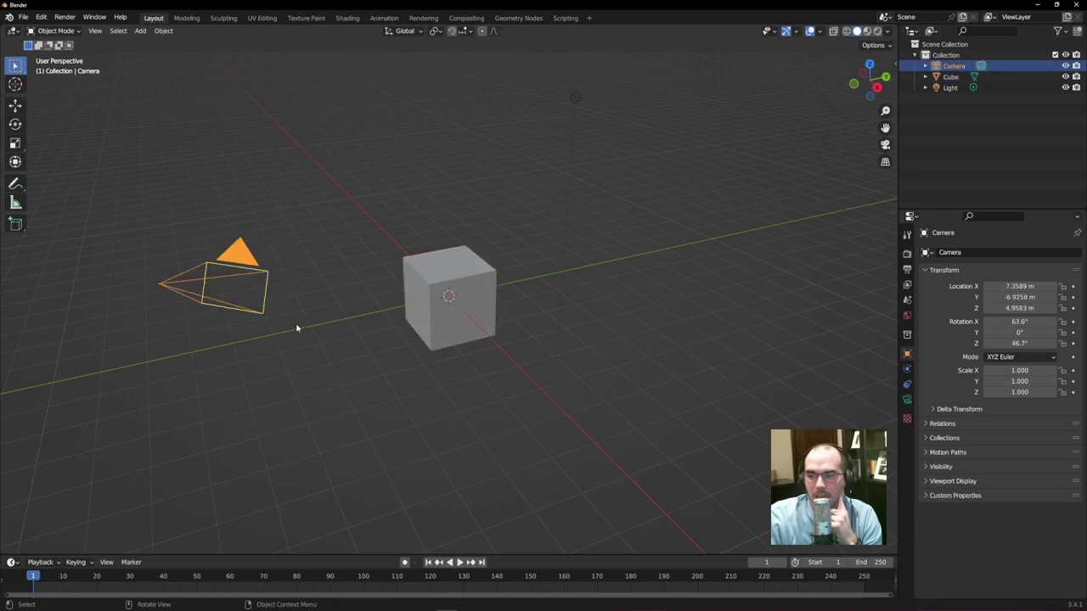
left_click(576, 98)
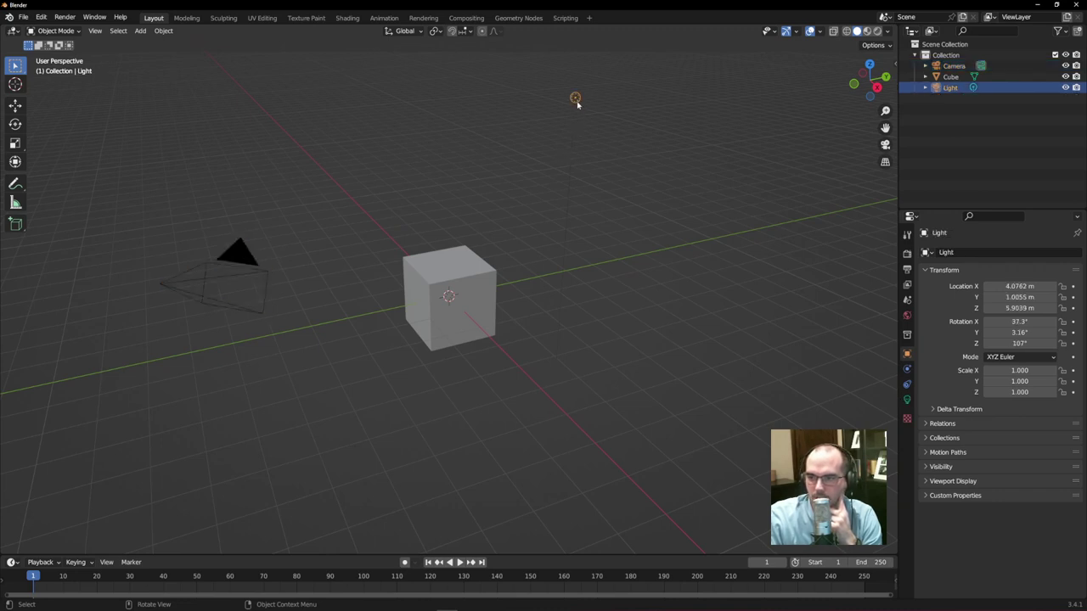
left_click(463, 270)
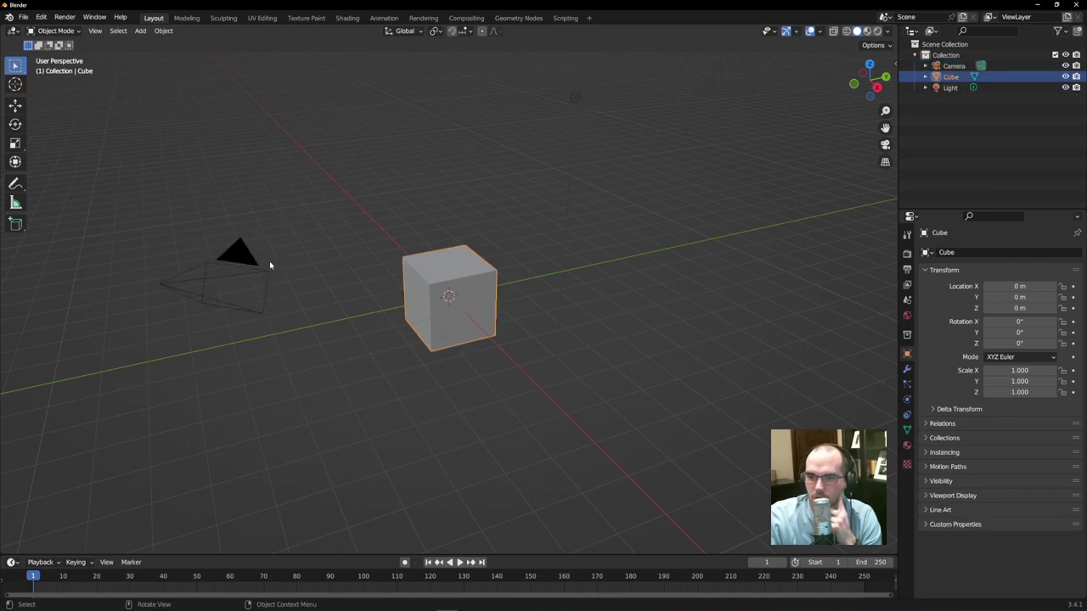
left_click(266, 264)
left_click(574, 100)
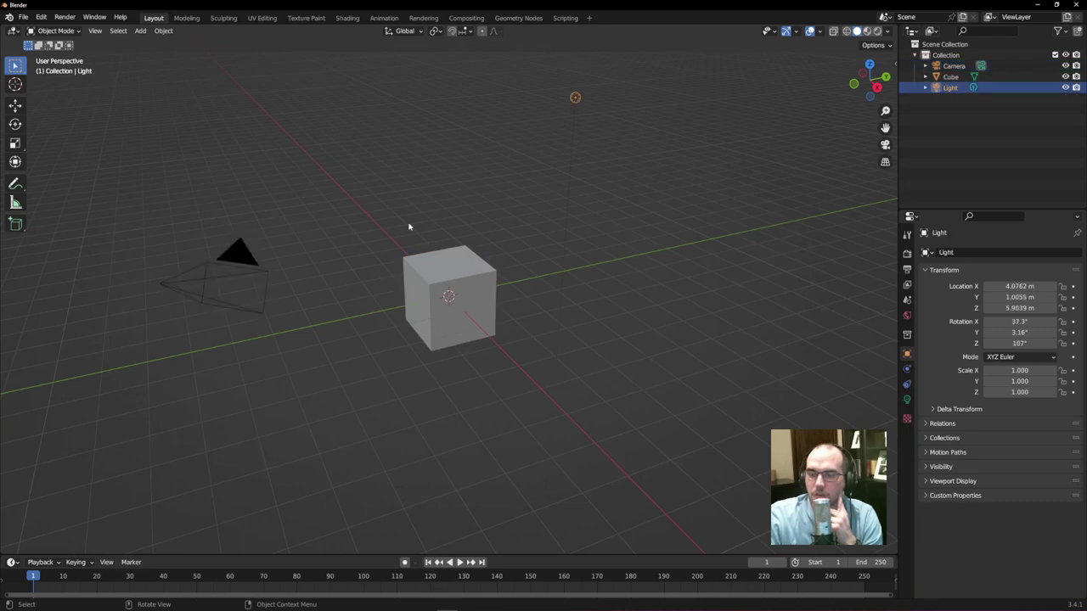
left_click(483, 270)
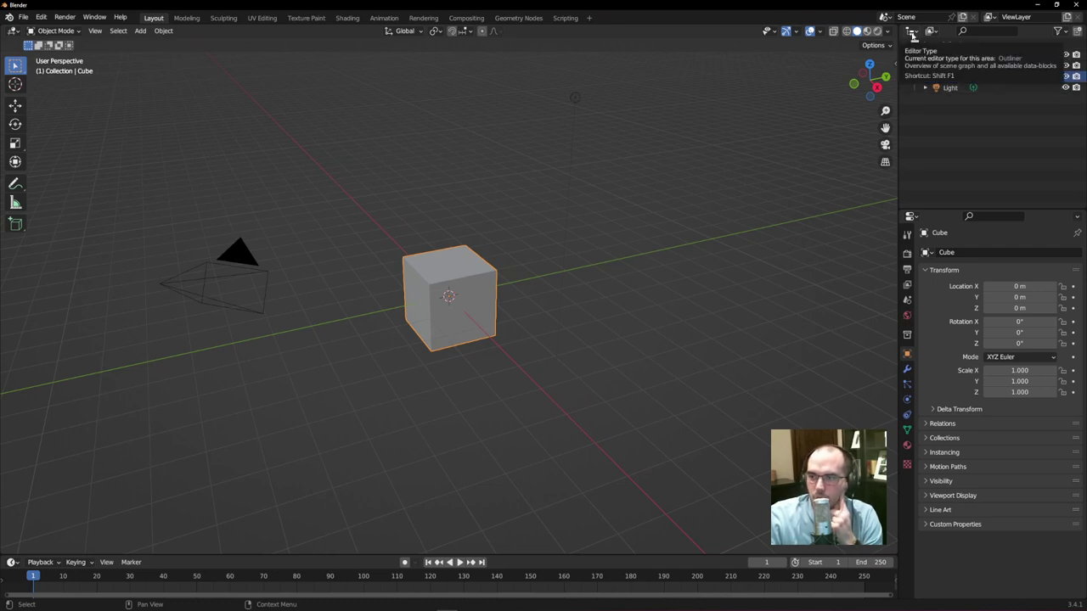
left_click(973, 182)
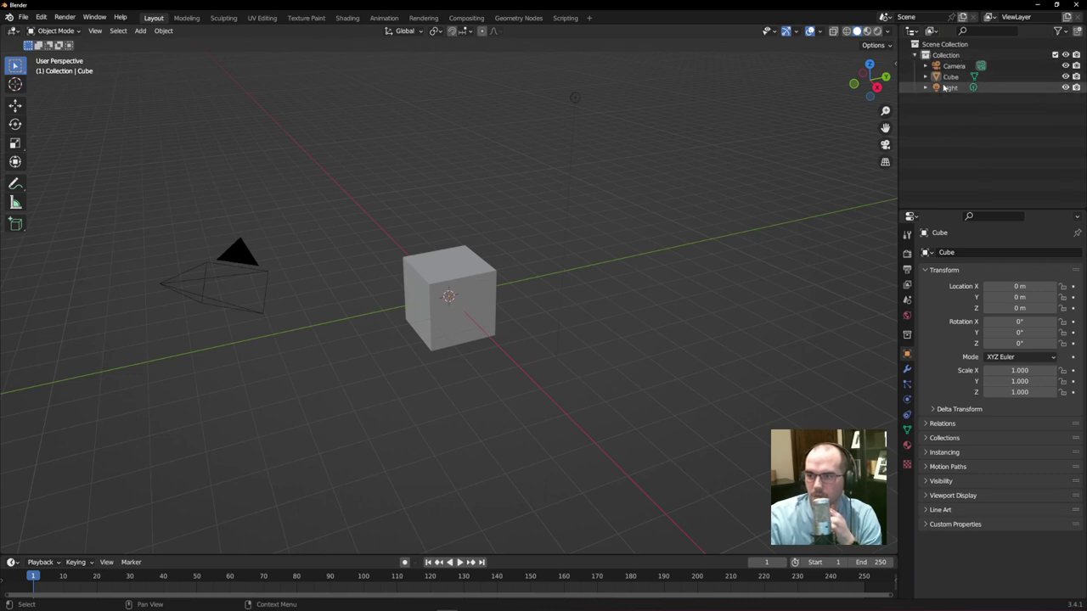
left_click(576, 100)
left_click(491, 268)
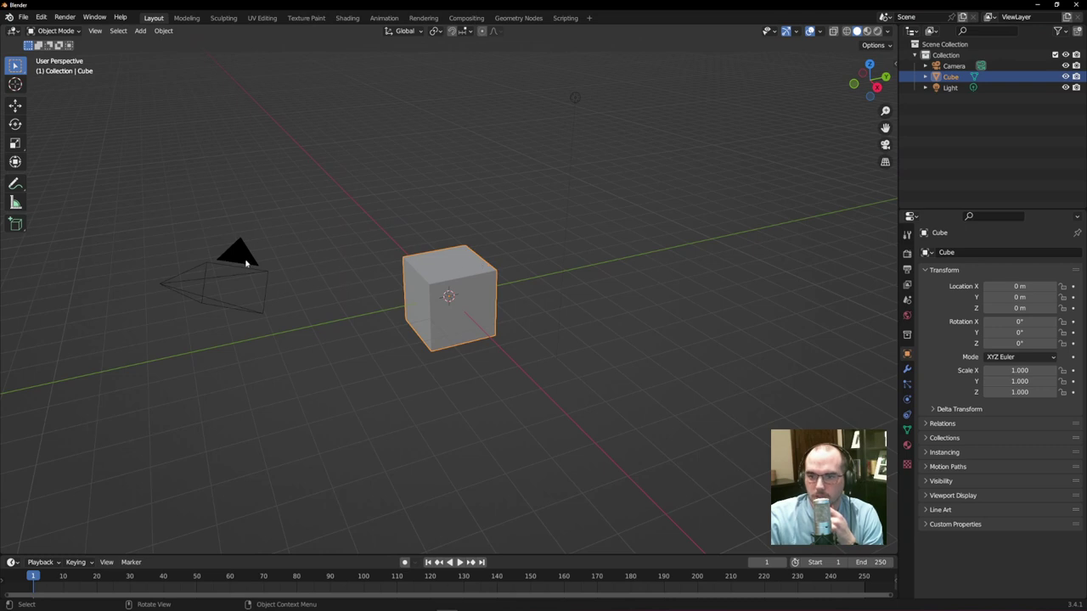
left_click(243, 257)
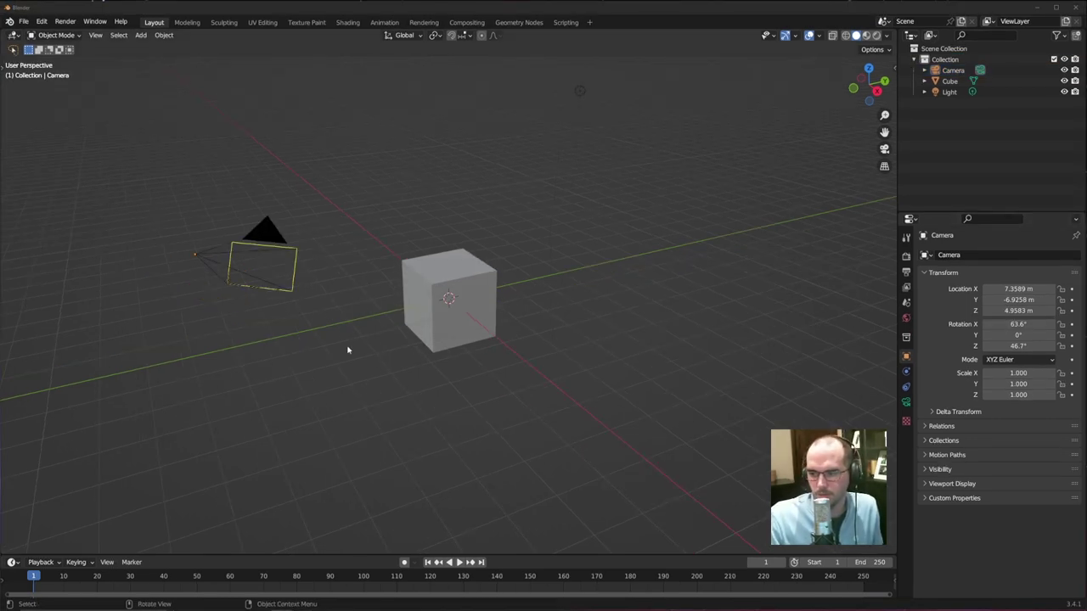
type("wefoijwe")
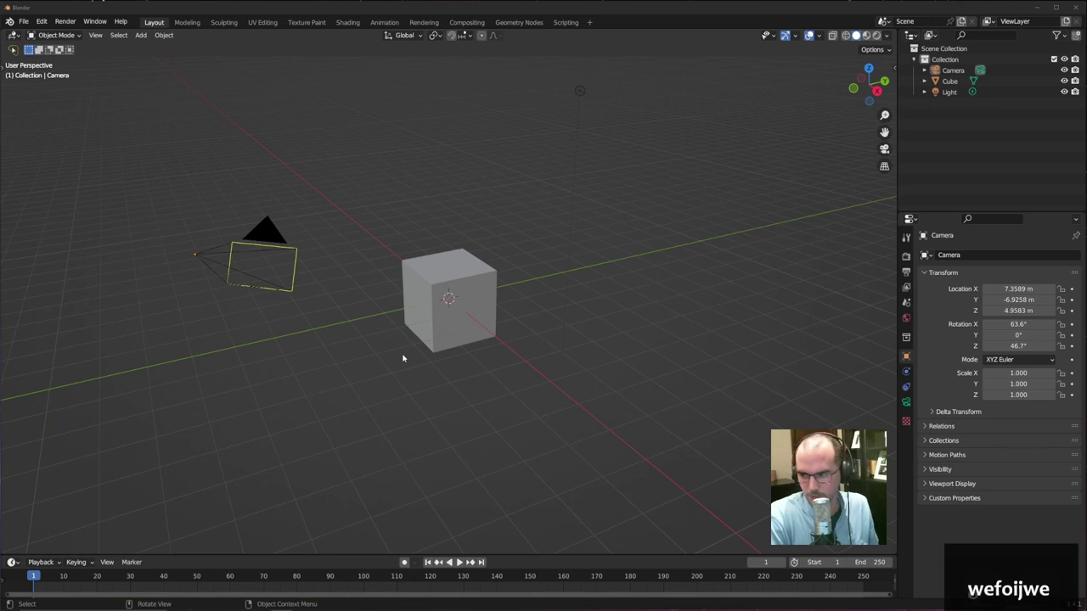
type("ojiwoijofiiwujuwheiuhfiuhw")
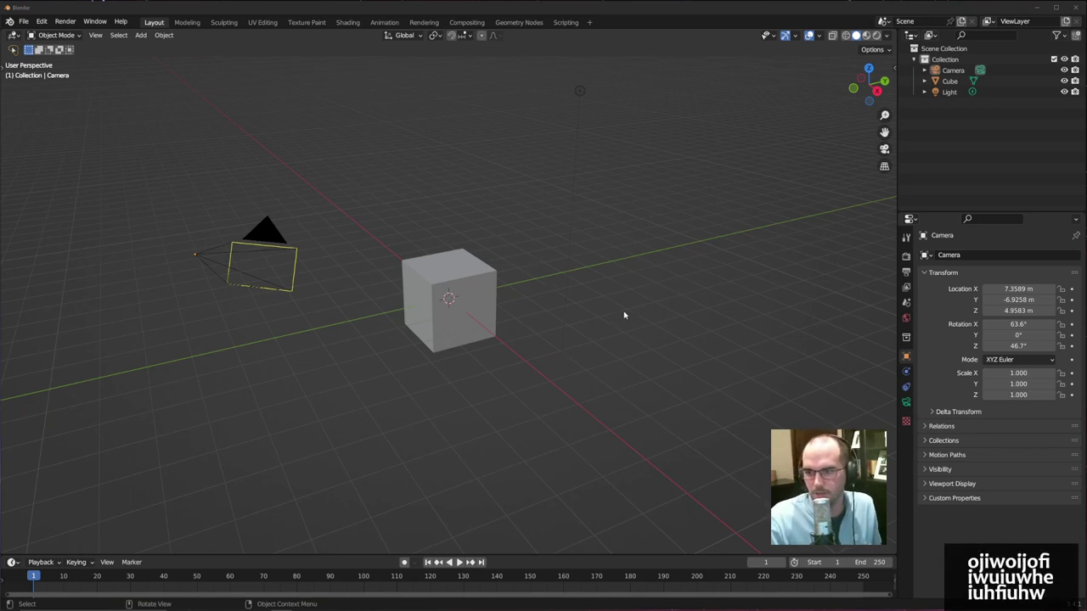
left_click(625, 337)
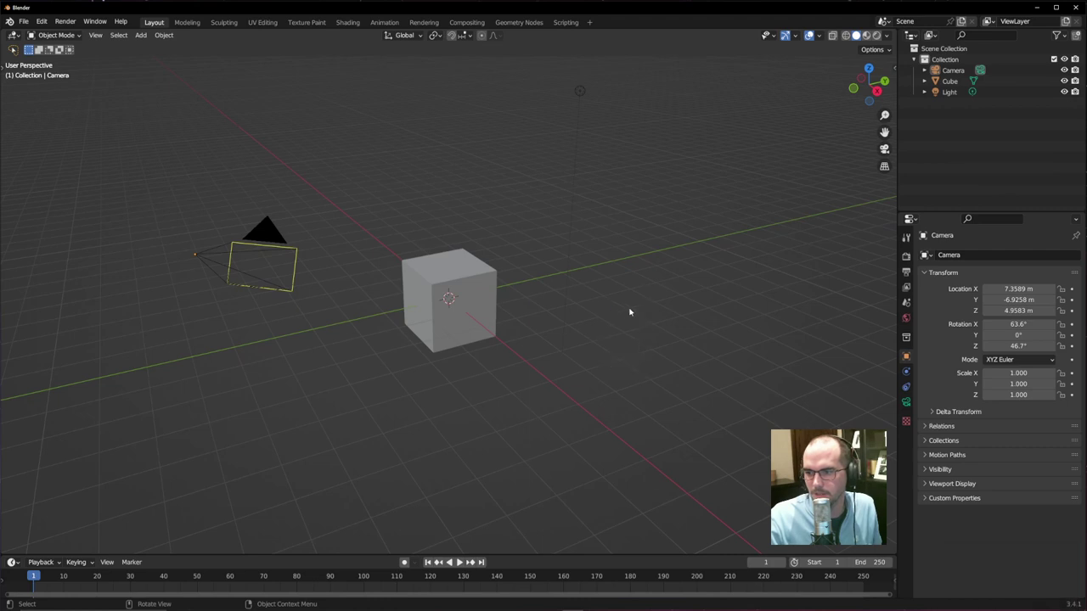
right_click(631, 311)
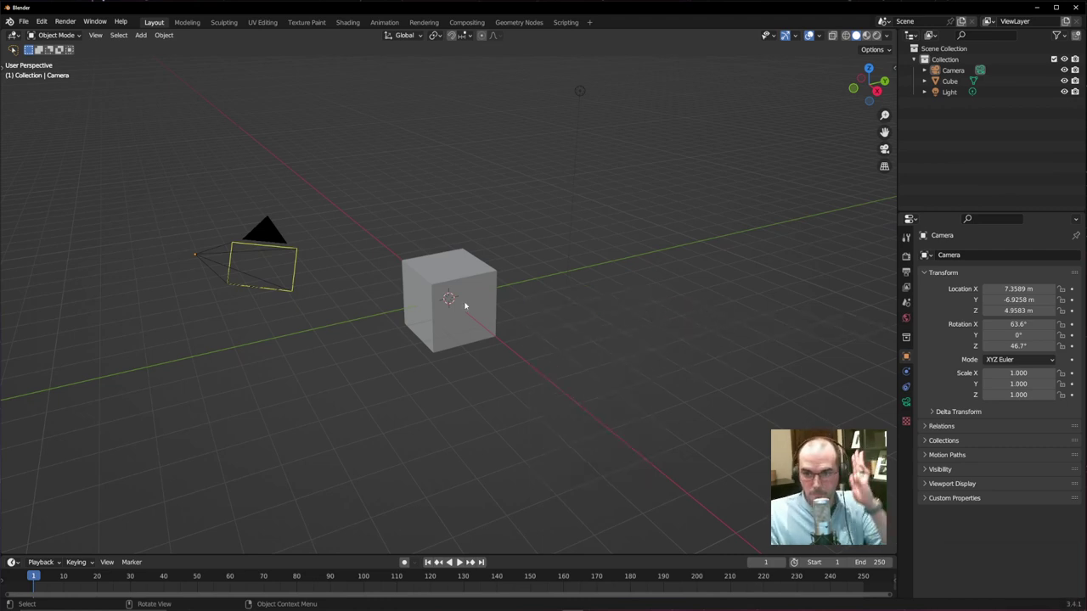
left_click(442, 323)
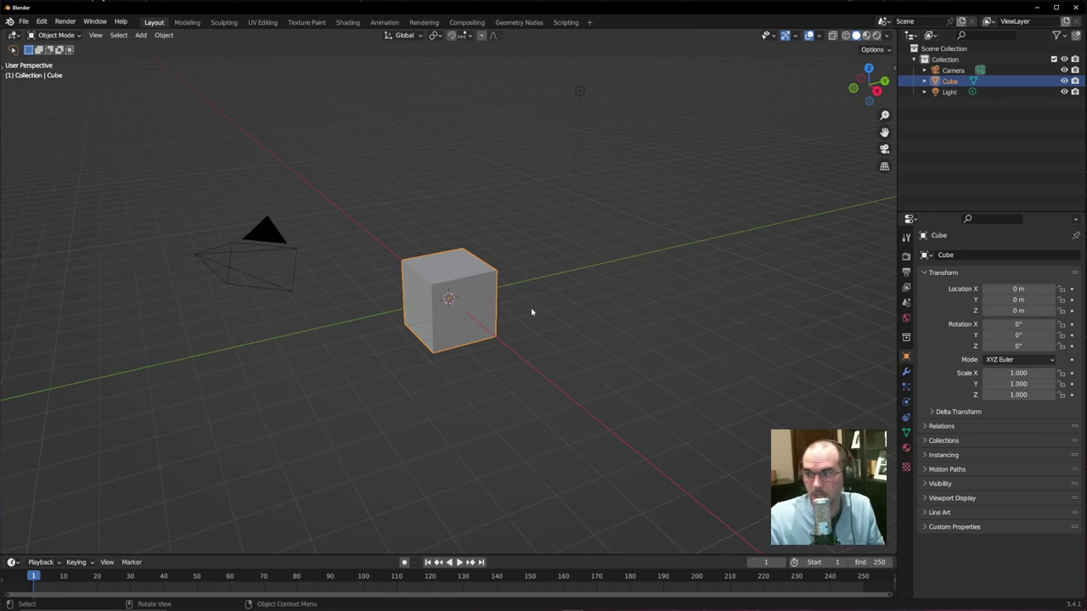
- Orbit, pan and zoom the viewport until the cube is centred and seen more head-on
mouse_move(531, 312)
middle_mouse_down()
mouse_move(490, 306)
mouse_move(406, 323)
mouse_move(514, 327)
mouse_move(579, 311)
mouse_move(529, 307)
mouse_move(487, 321)
mouse_move(555, 315)
mouse_move(544, 308)
middle_mouse_up()
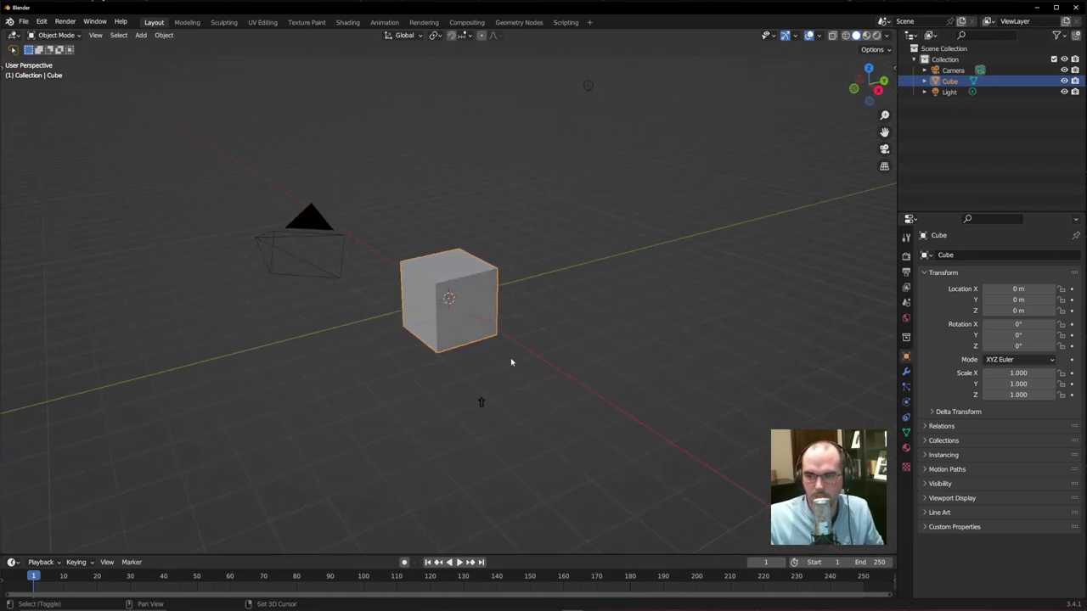
middle_click_drag(541, 361, 604, 371, "shift")
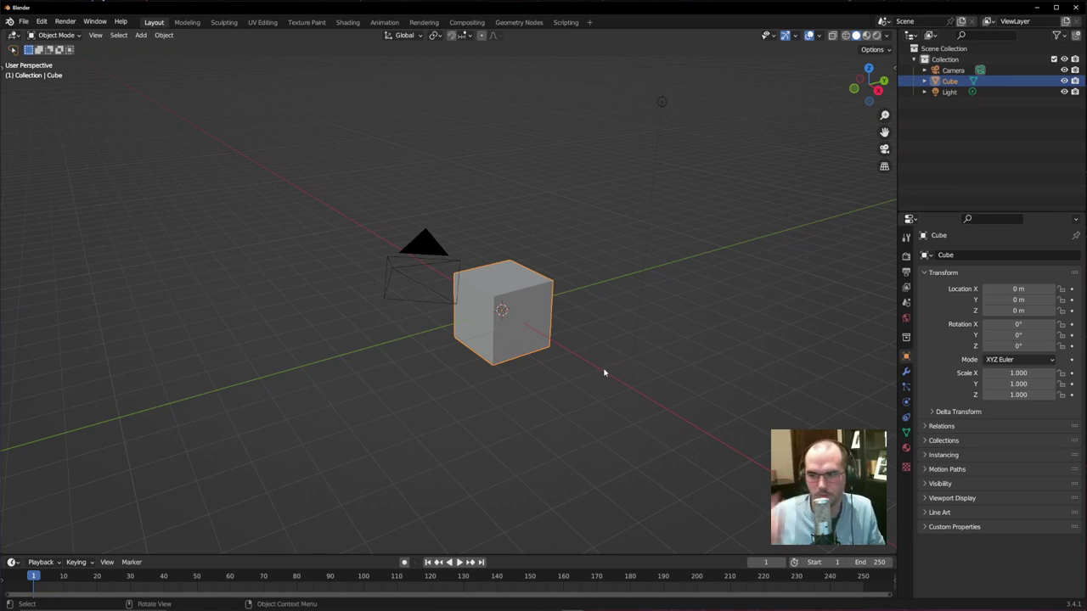
mouse_move(596, 371)
middle_mouse_down("shift")
mouse_move(592, 390)
mouse_move(514, 348)
mouse_move(591, 422)
mouse_move(573, 362)
mouse_move(606, 381)
mouse_move(553, 400)
mouse_move(583, 368)
middle_mouse_up("shift")
scroll(485, 375, "up", 5)
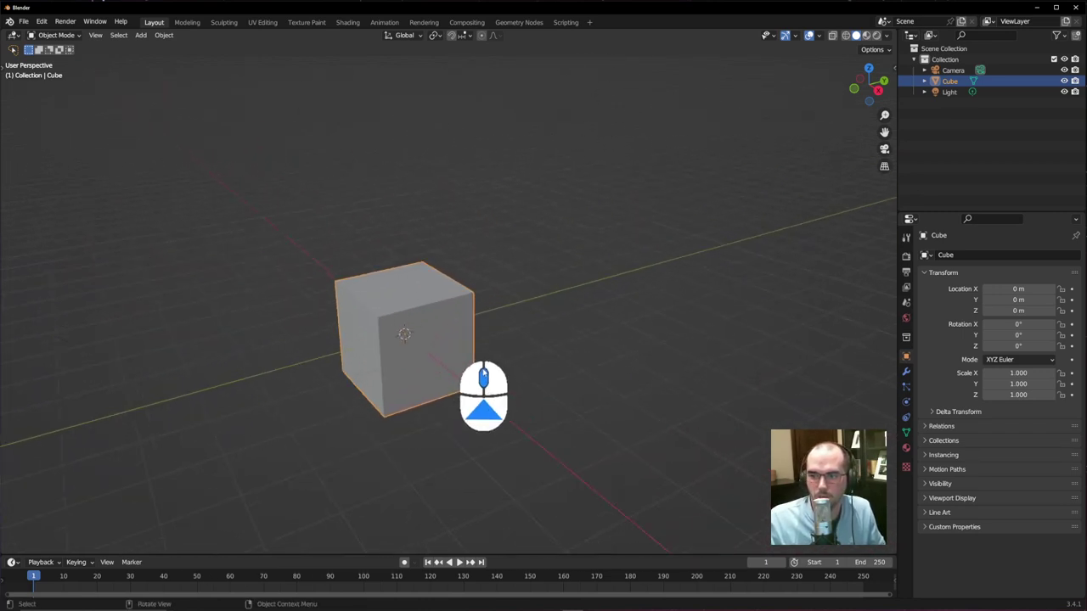
scroll(484, 374, "down", 6)
scroll(483, 372, "up", 2)
scroll(483, 373, "up", 4)
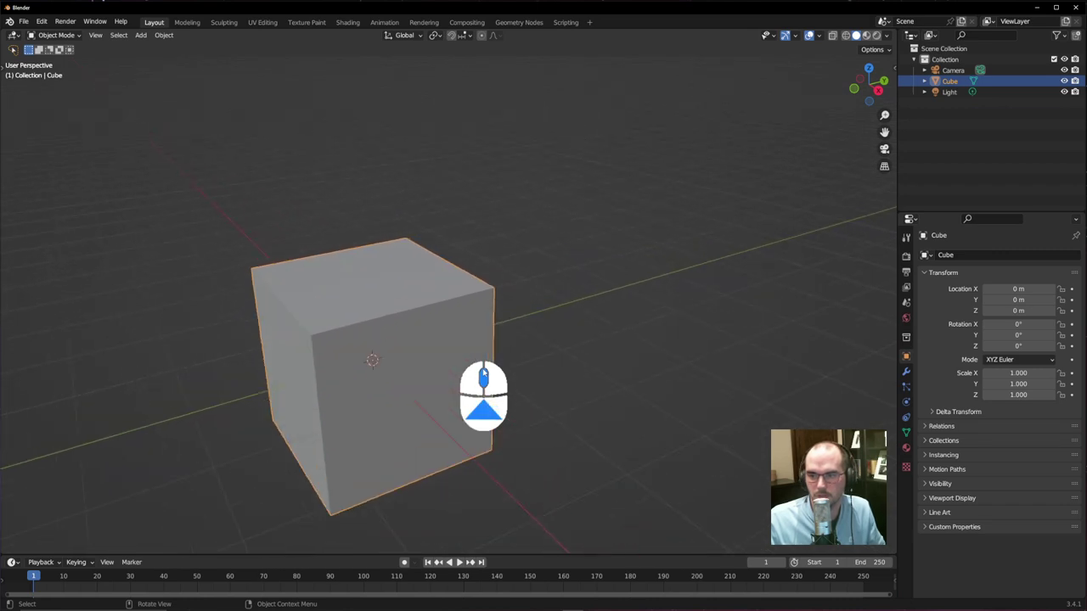
scroll(484, 374, "down", 6)
scroll(484, 374, "up", 5)
middle_click_drag(544, 416, 524, 357, "shift")
middle_click_drag(597, 332, 517, 333)
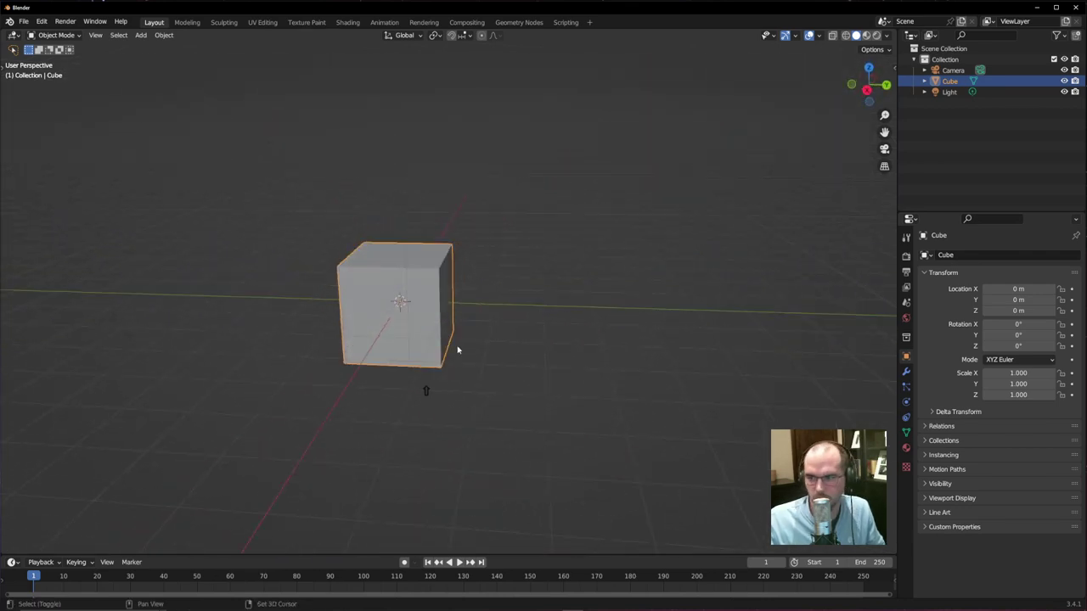
middle_click_drag(457, 349, 552, 361, "shift")
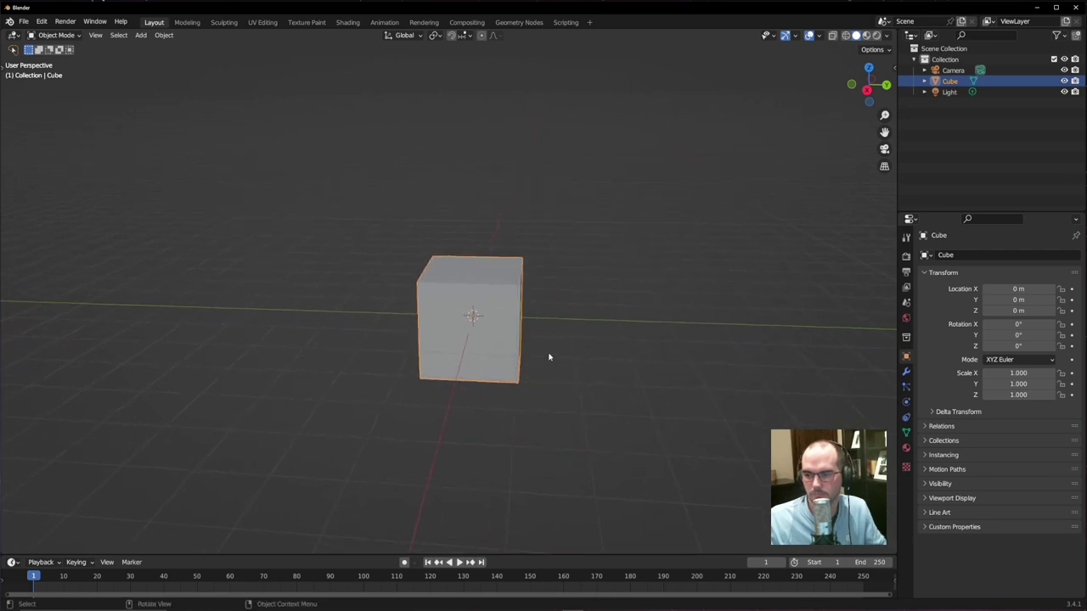
scroll(538, 374, "down", 4)
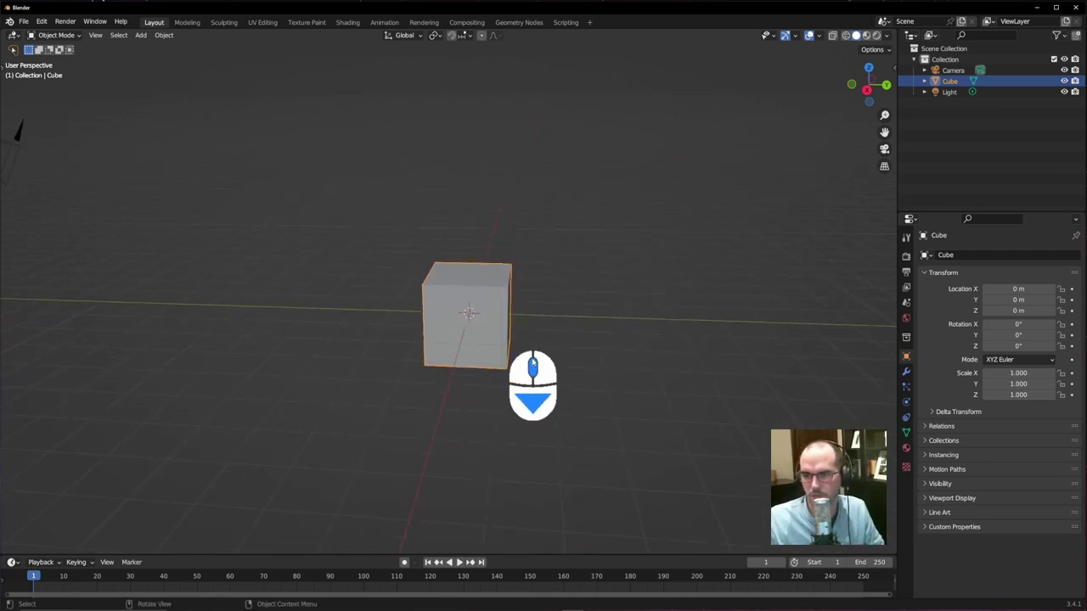
scroll(555, 379, "up", 3)
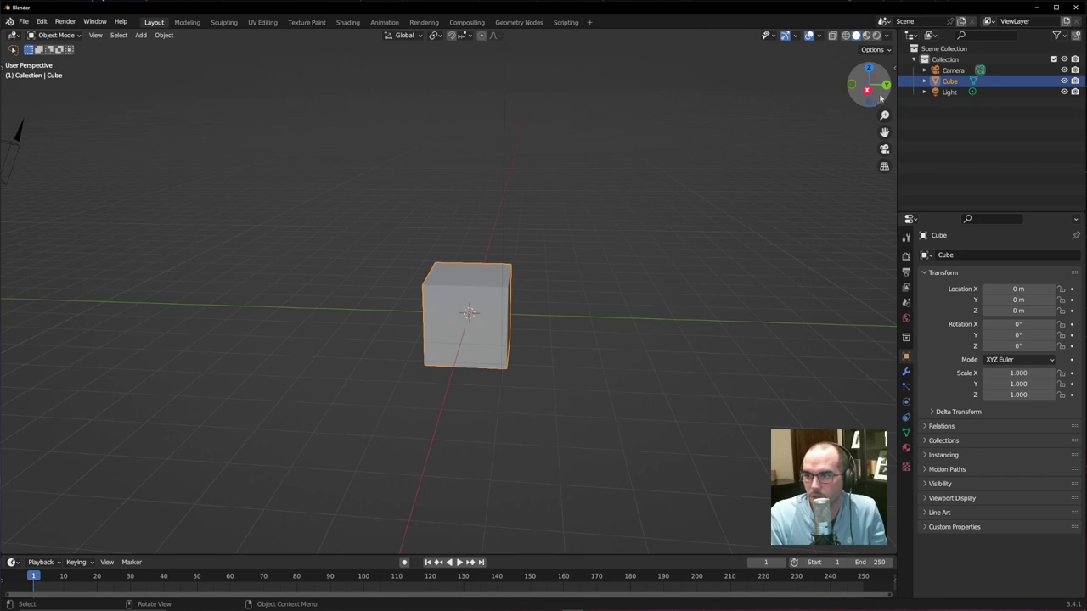
left_click_drag(880, 98, 7, 126)
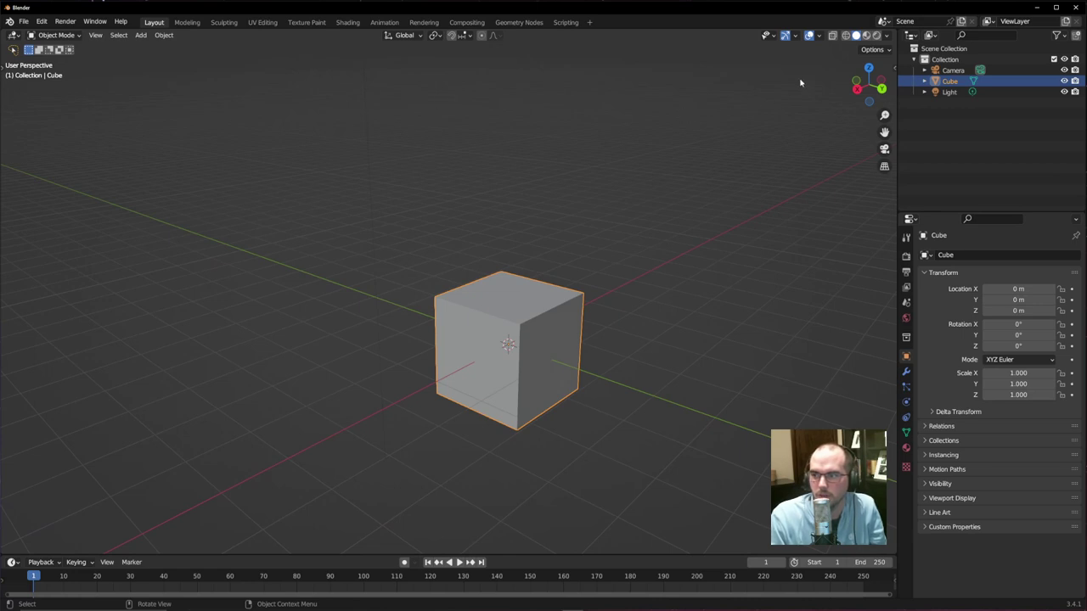
left_click_drag(868, 84, 827, 116)
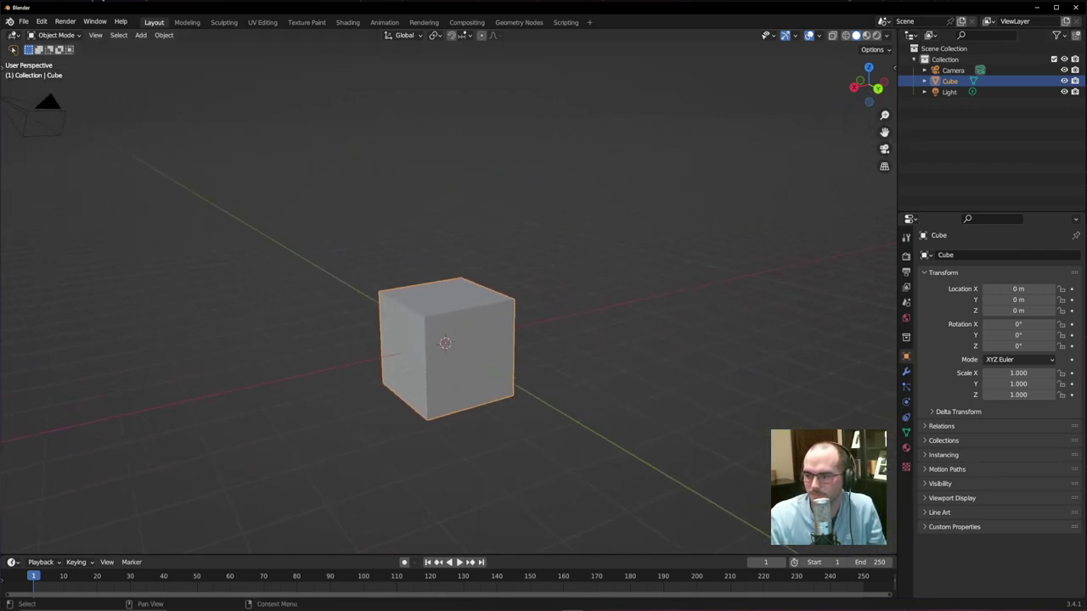
scroll(308, 120, "down", 2)
left_click(308, 120)
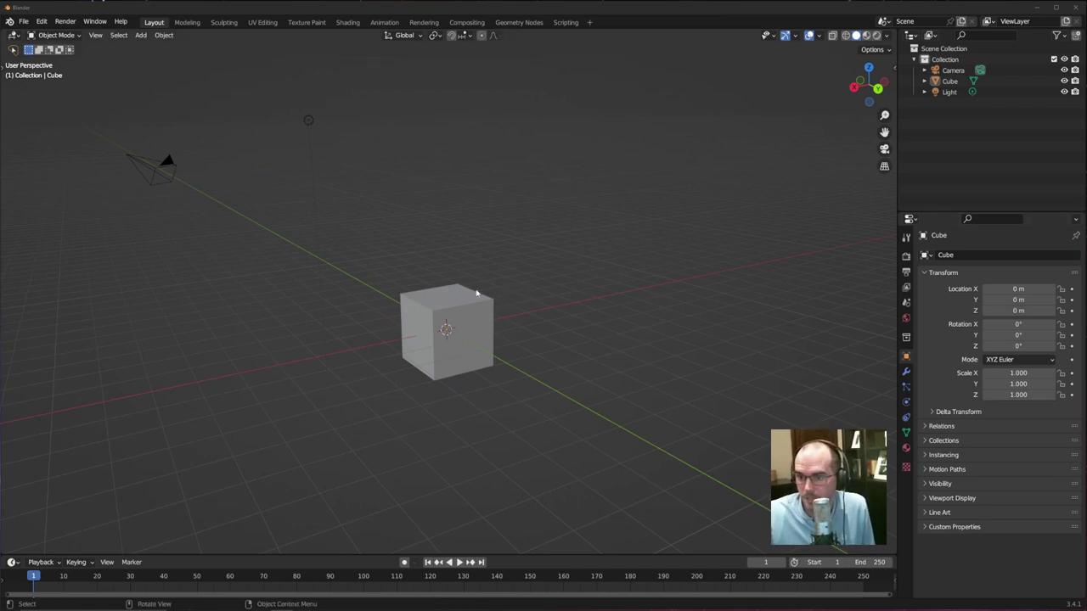
middle_click_drag(472, 296, 450, 333)
- Delete the camera and the light, leaving the cube selected as the only object
left_click(450, 333)
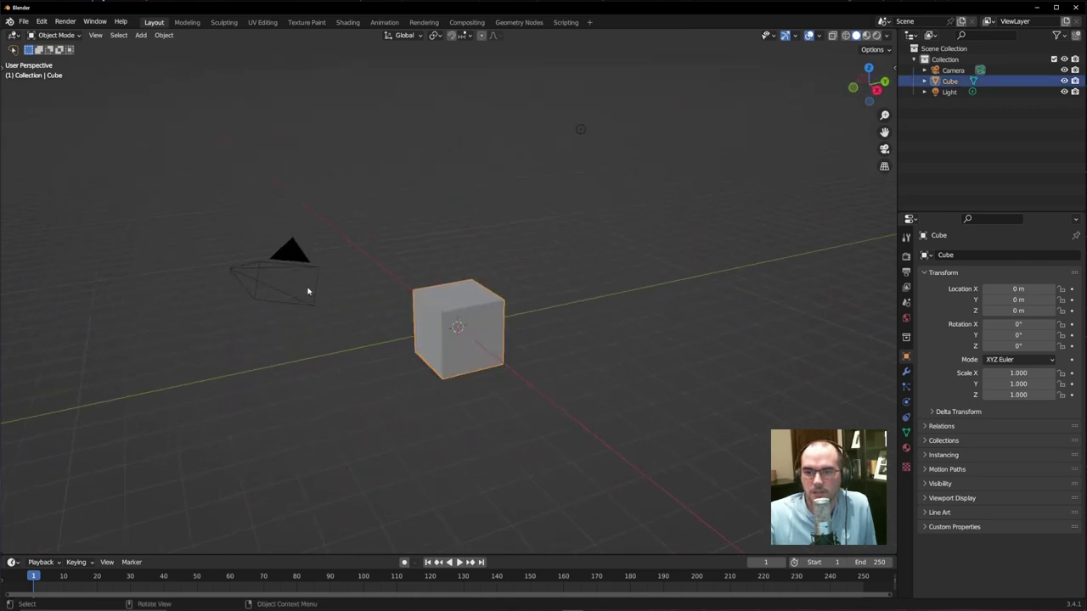
left_click(298, 262)
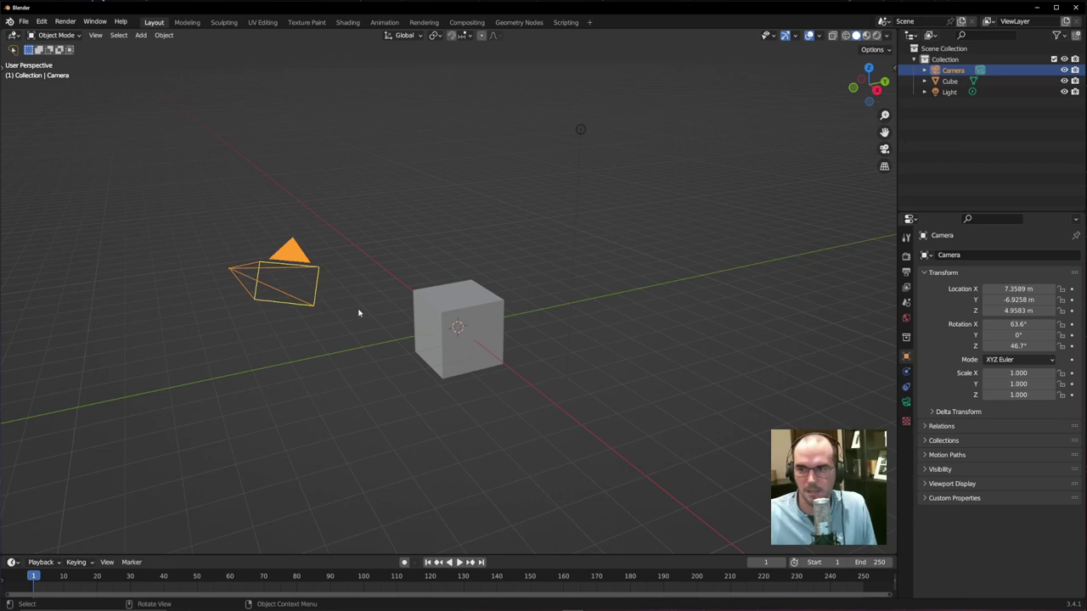
key("Delete")
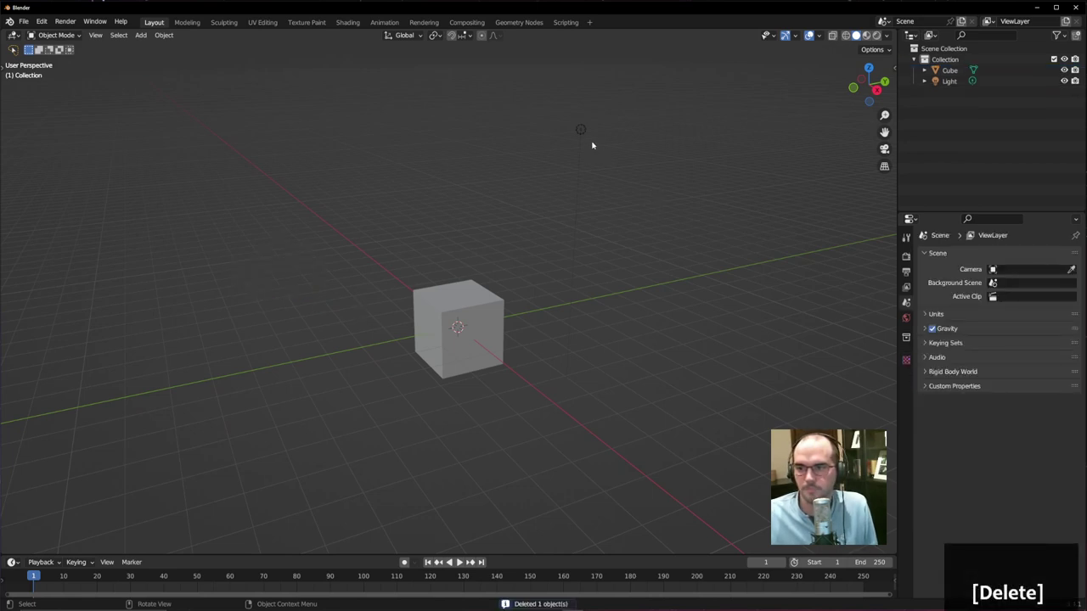
left_click(584, 135)
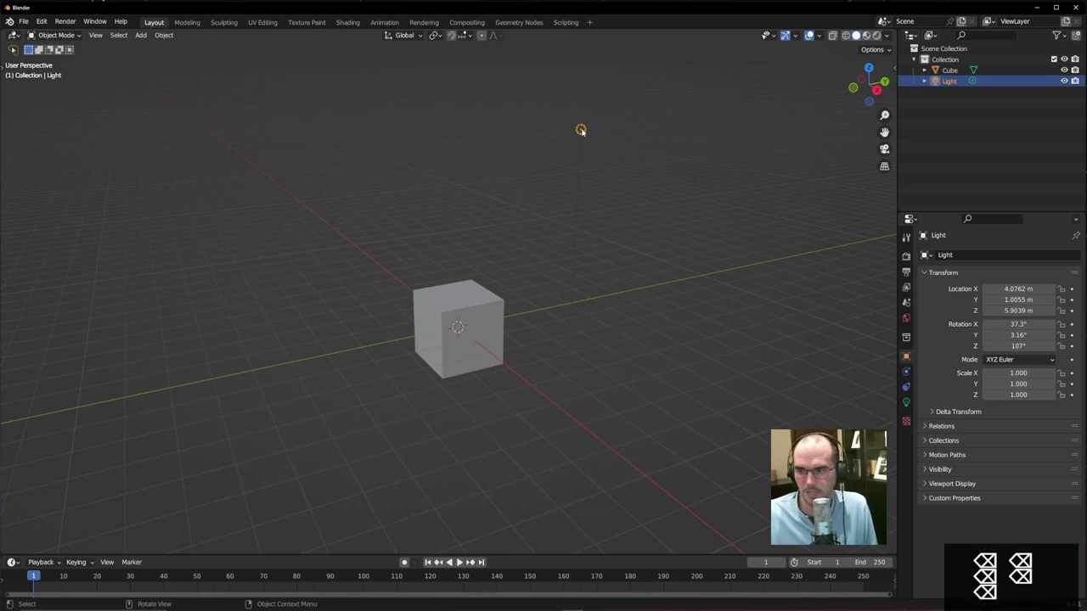
key("Delete")
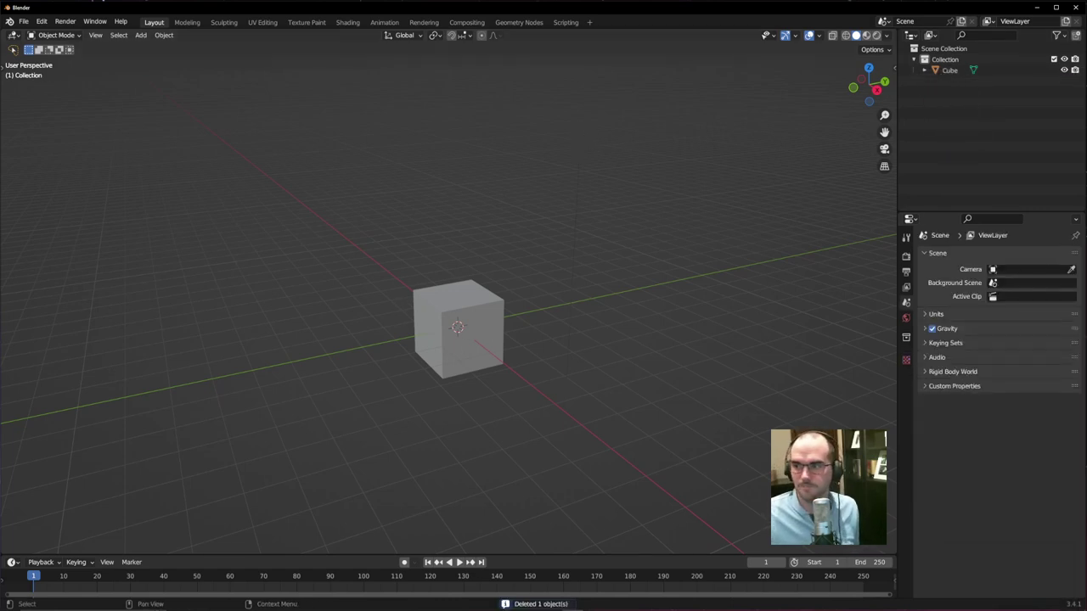
left_click(483, 314)
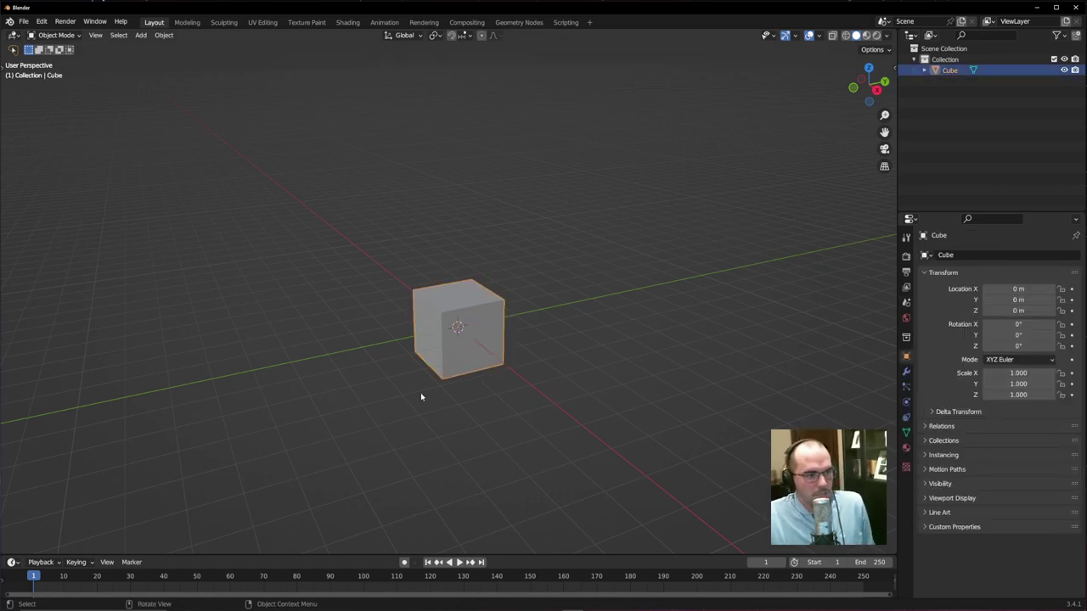
- Orbit the view and start a free grab of the cube with G
middle_click_drag(247, 302, 456, 304)
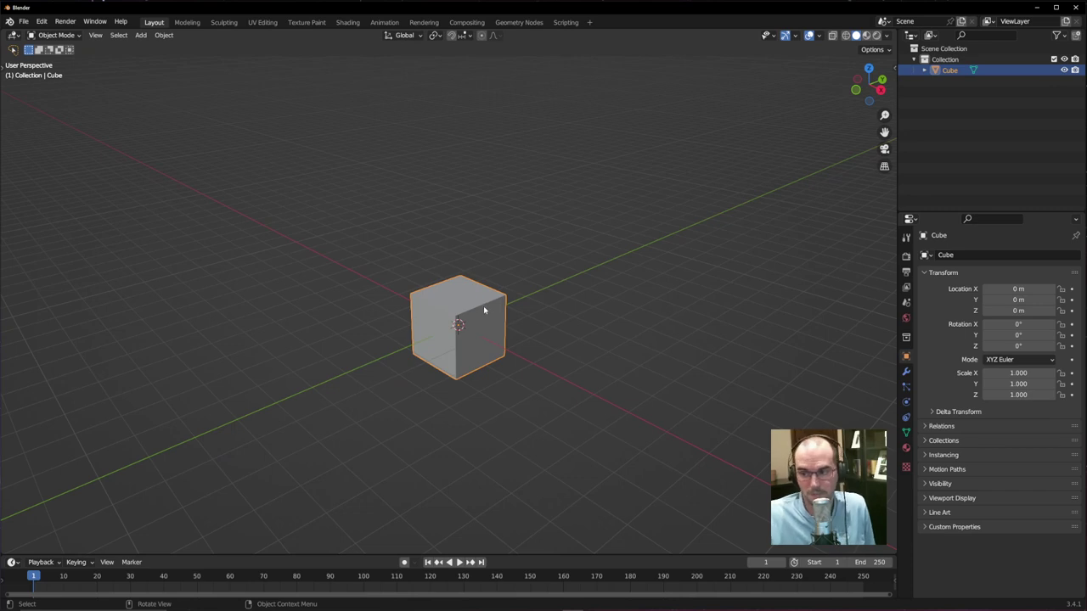
key("g")
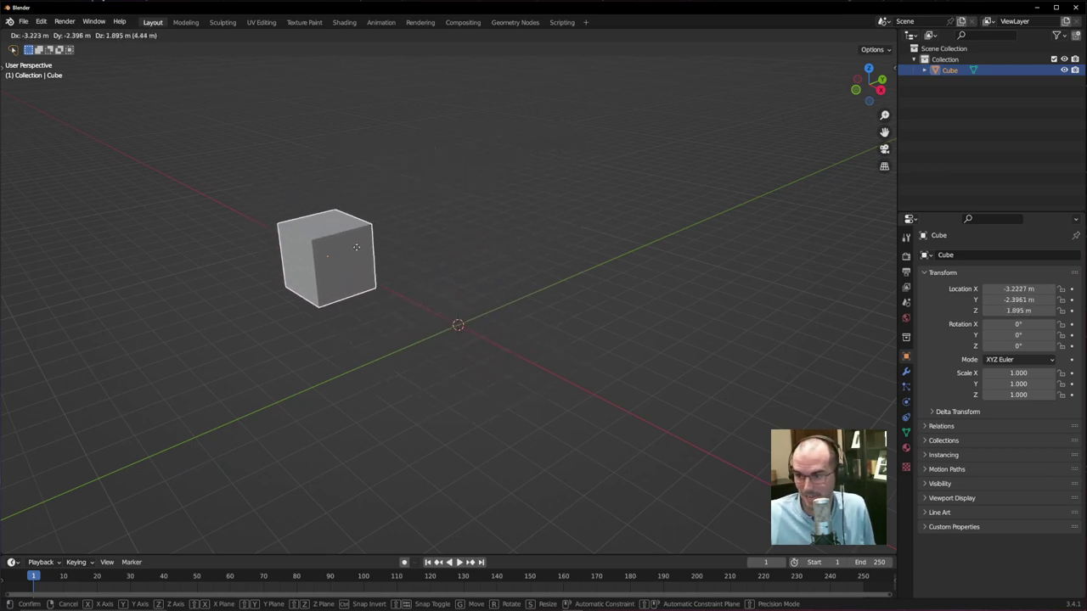
- Move the cube repeatedly until it rests near the origin at about 0.009, 0.797, 1.123 m
left_click(343, 278)
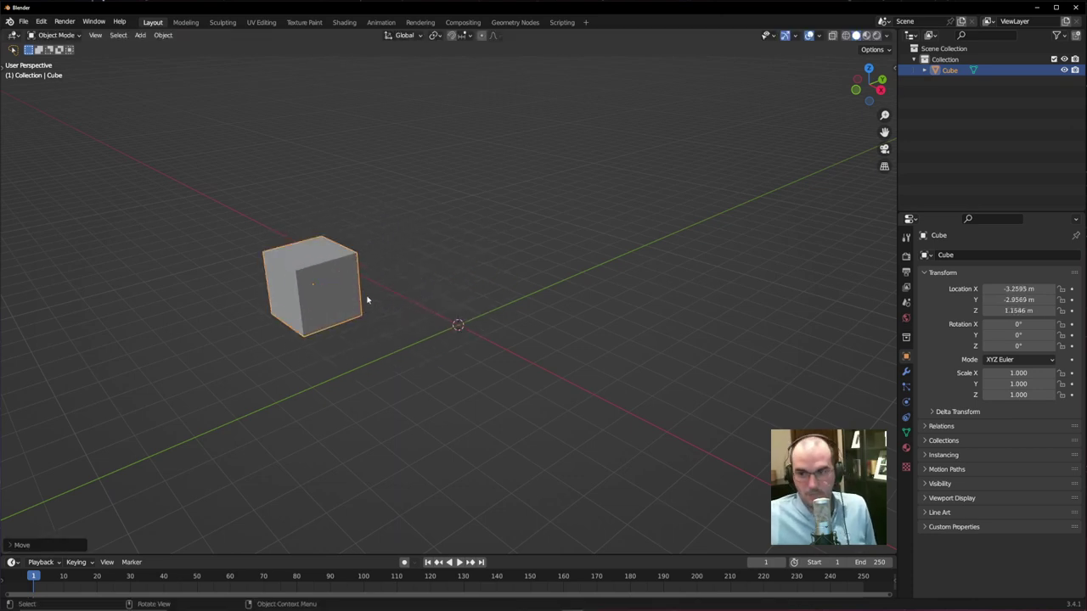
key("g")
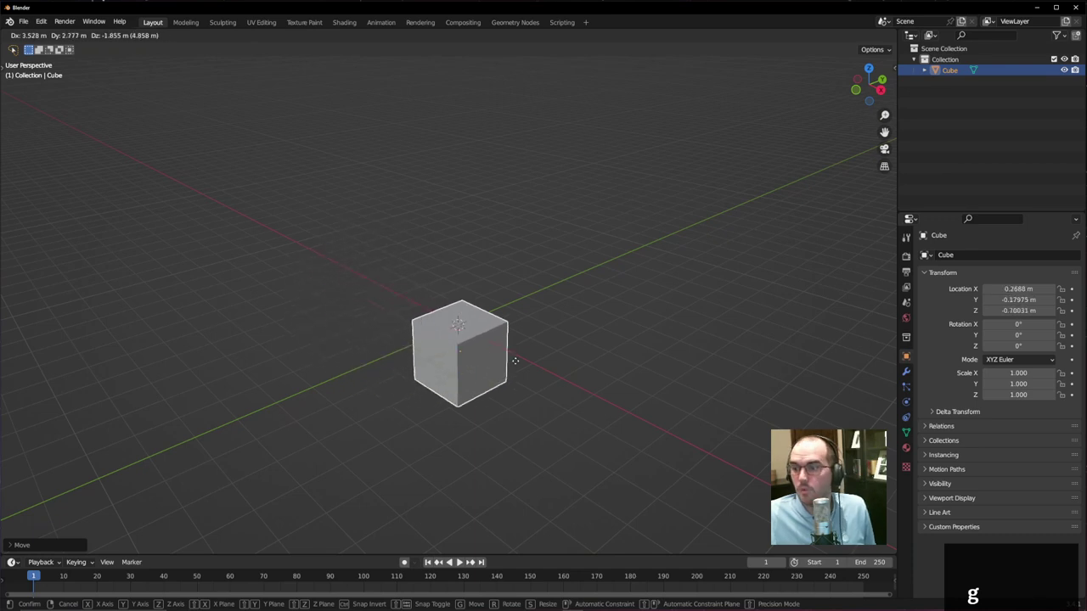
right_click(556, 244)
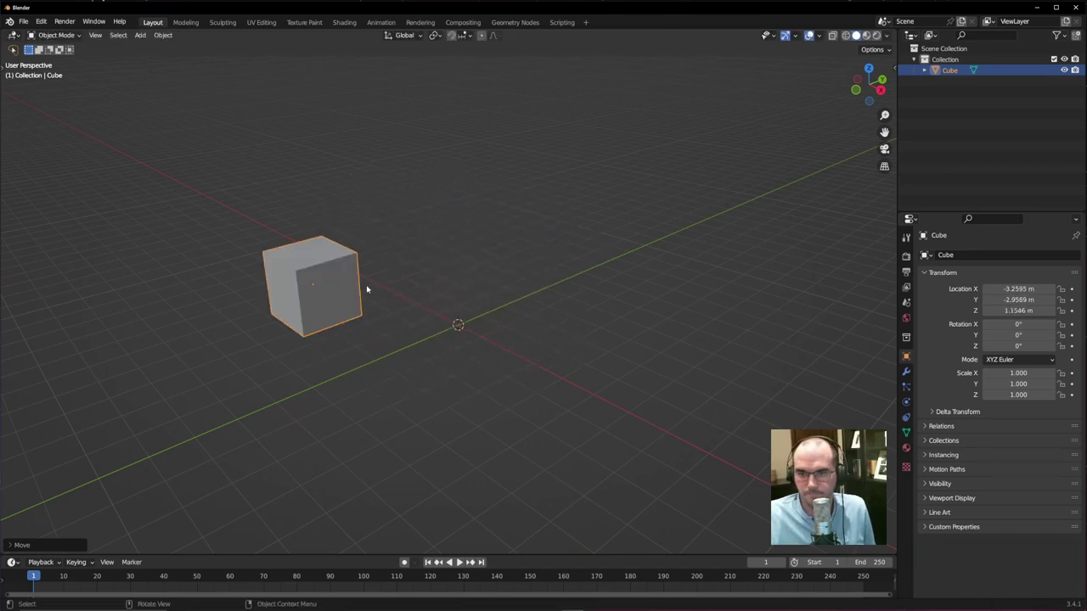
key("g")
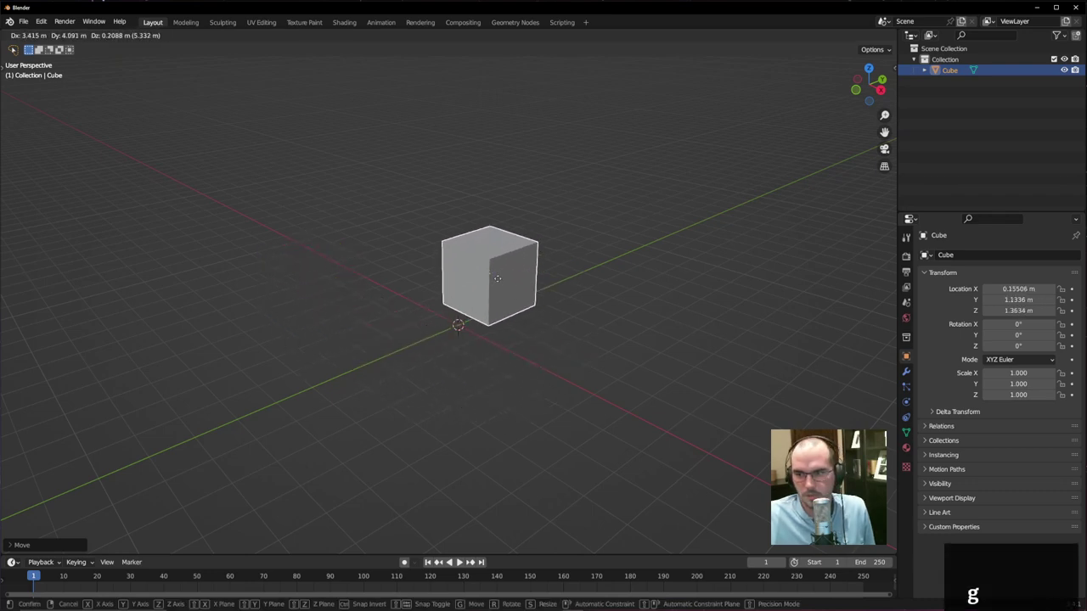
left_click(581, 284)
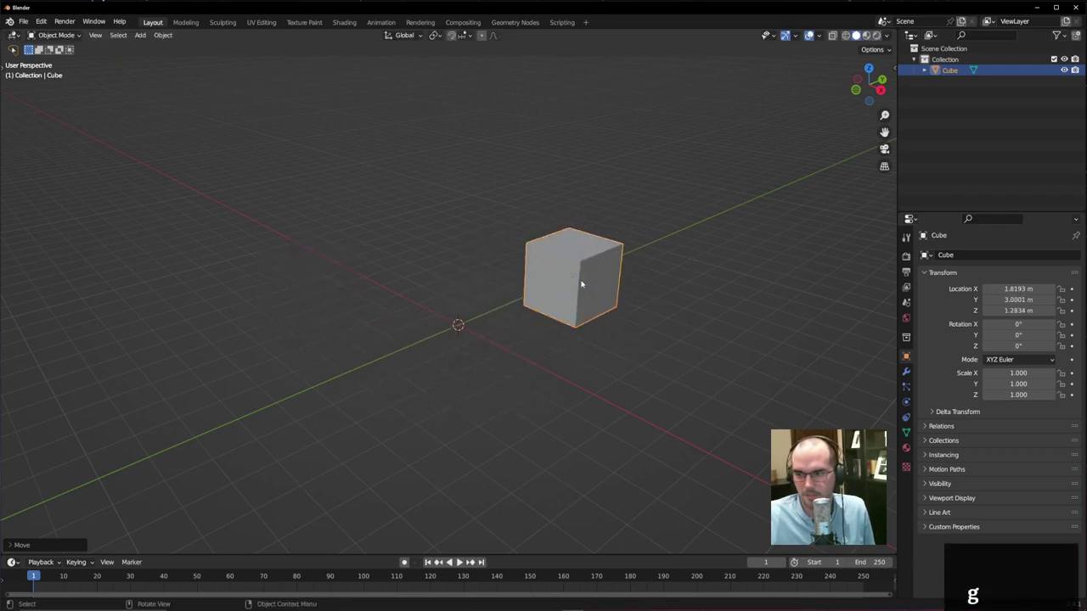
key("g")
right_click(390, 280)
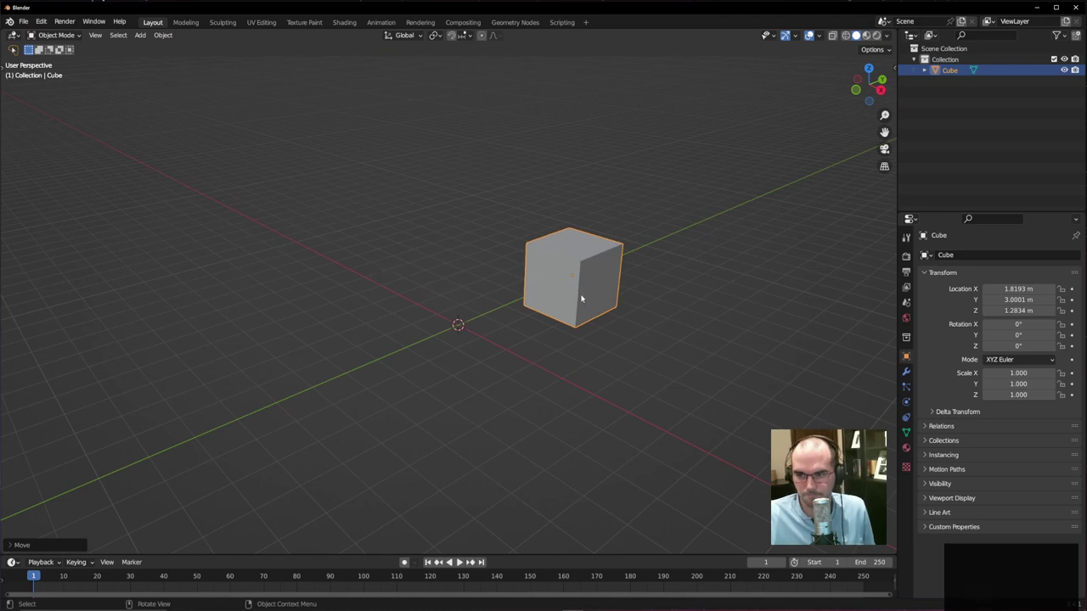
key("g")
left_click(449, 345)
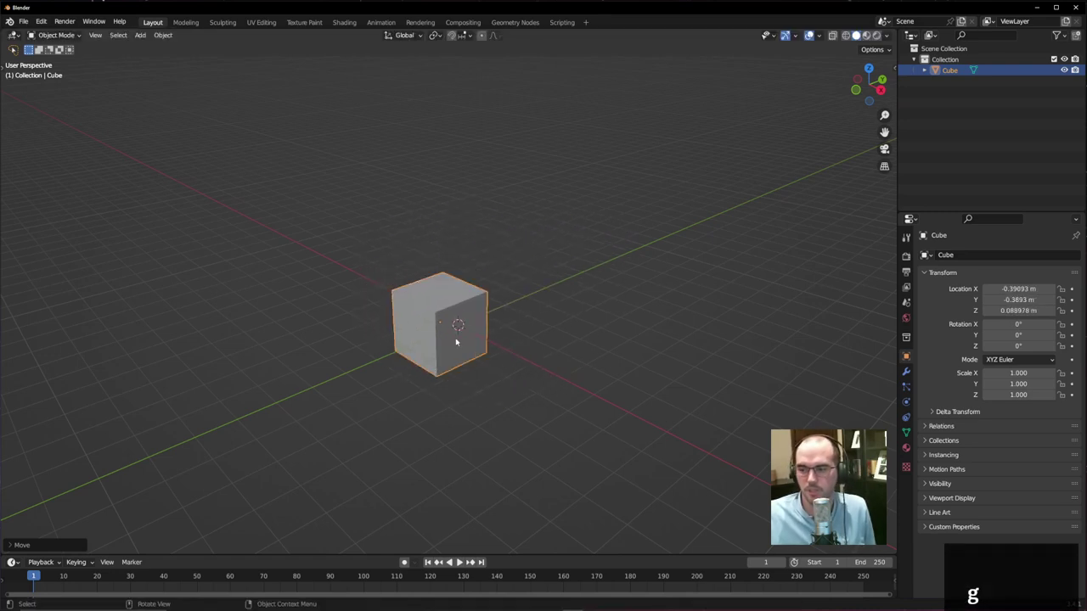
key("g")
left_click(381, 316)
key("g")
key("g")
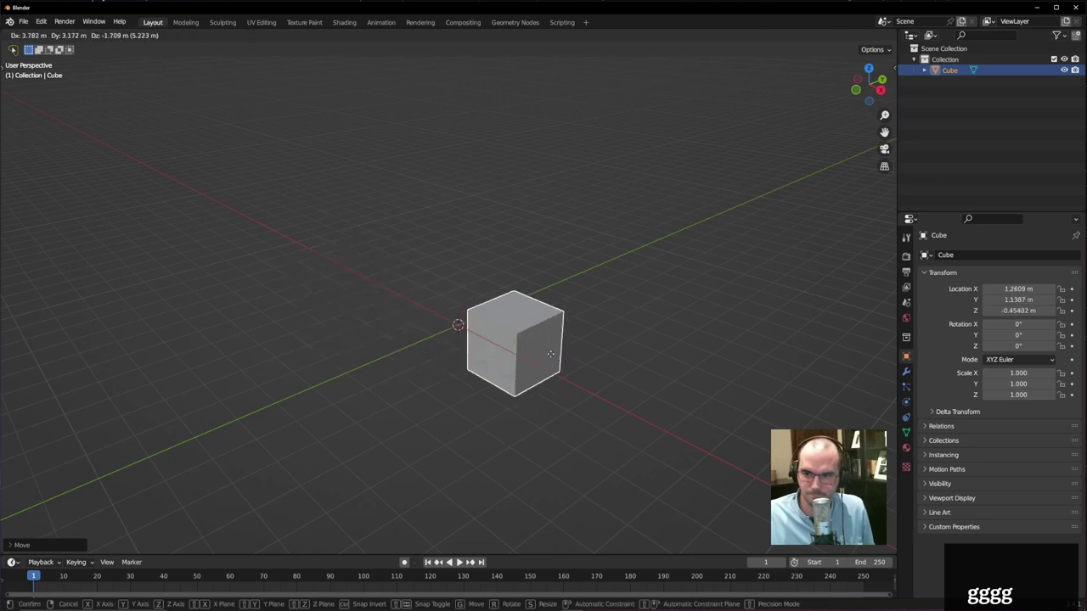
left_click(501, 305)
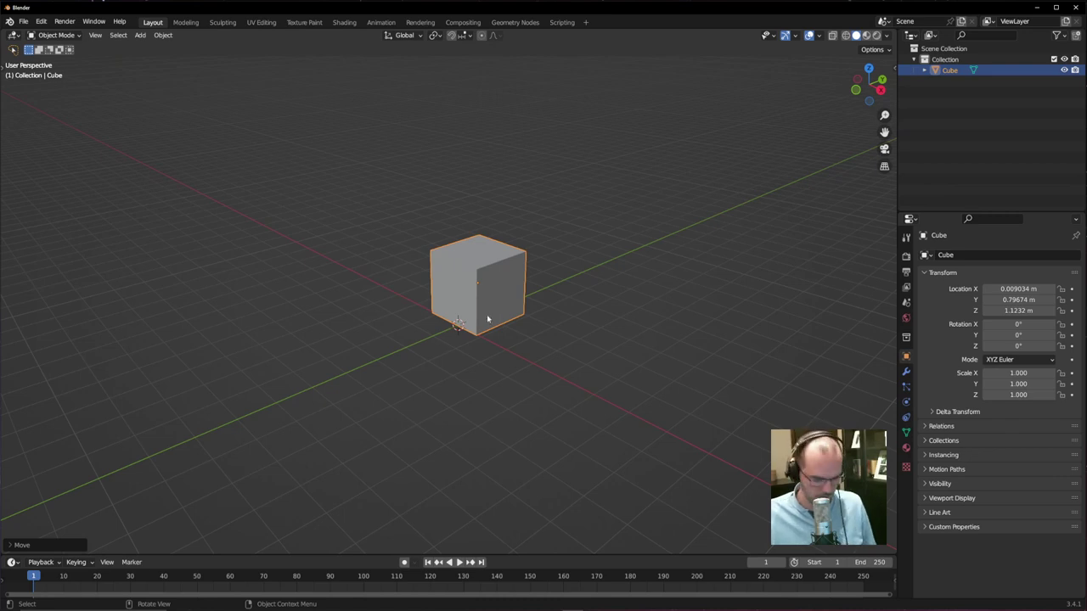
- Rotate the cube to about -70°, -20.7°, 9.7° and start scaling it up
key("r")
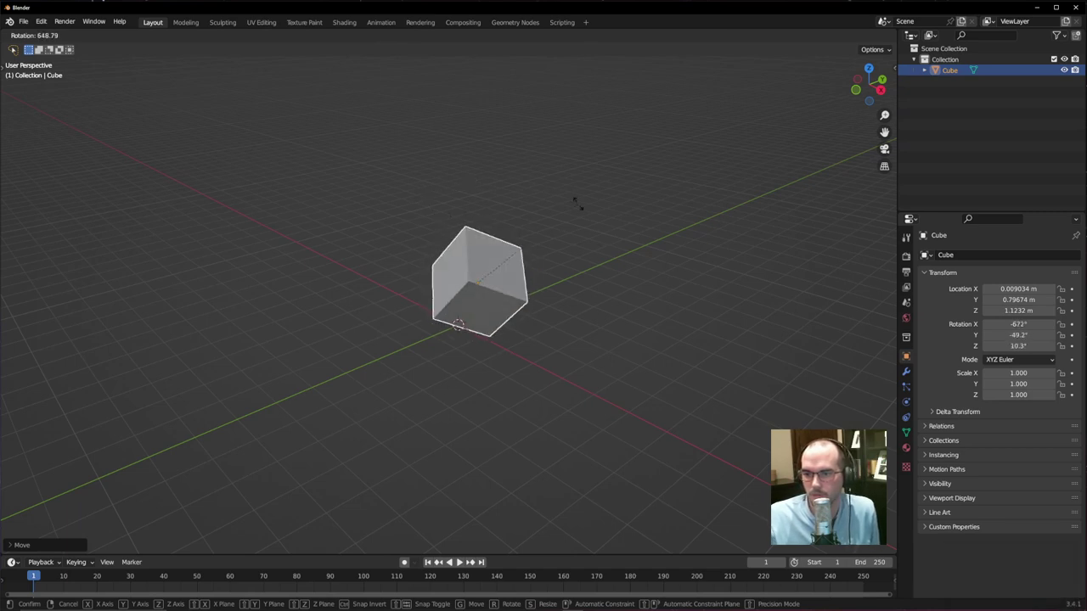
left_click(650, 295)
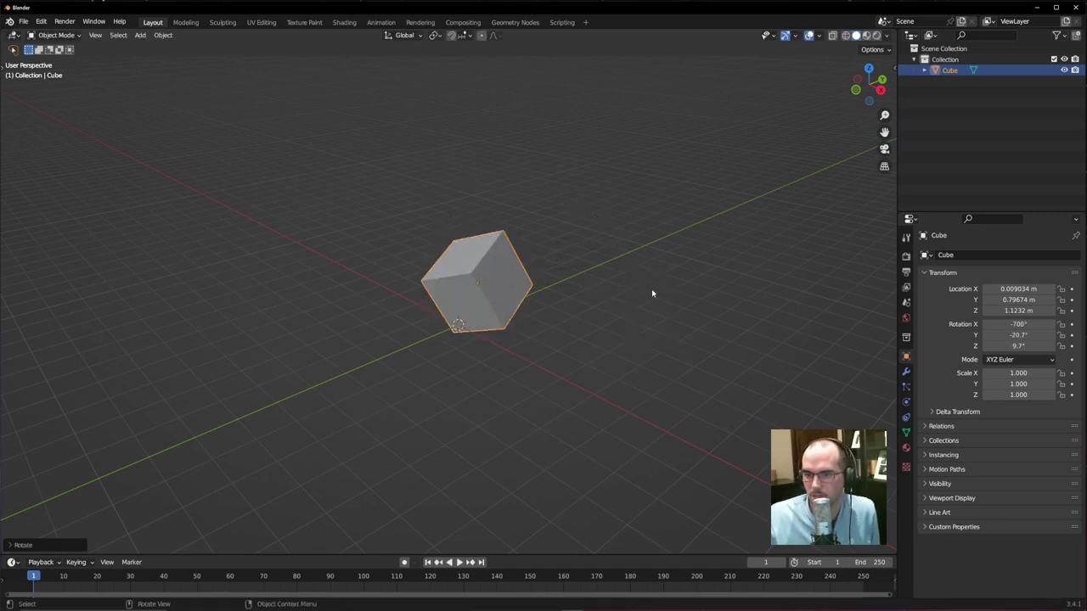
key("r")
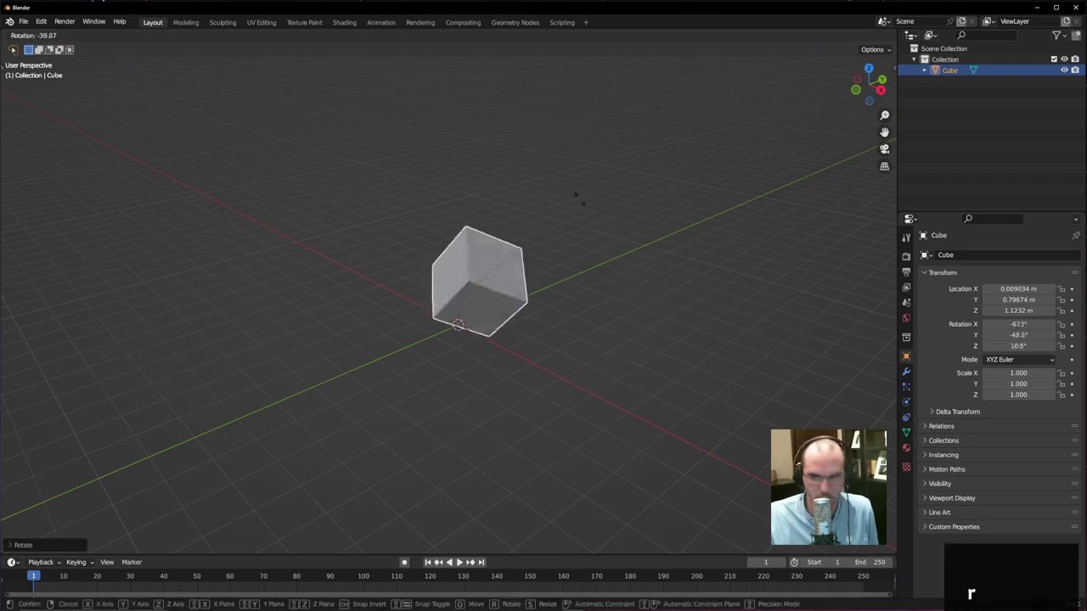
left_click(586, 416)
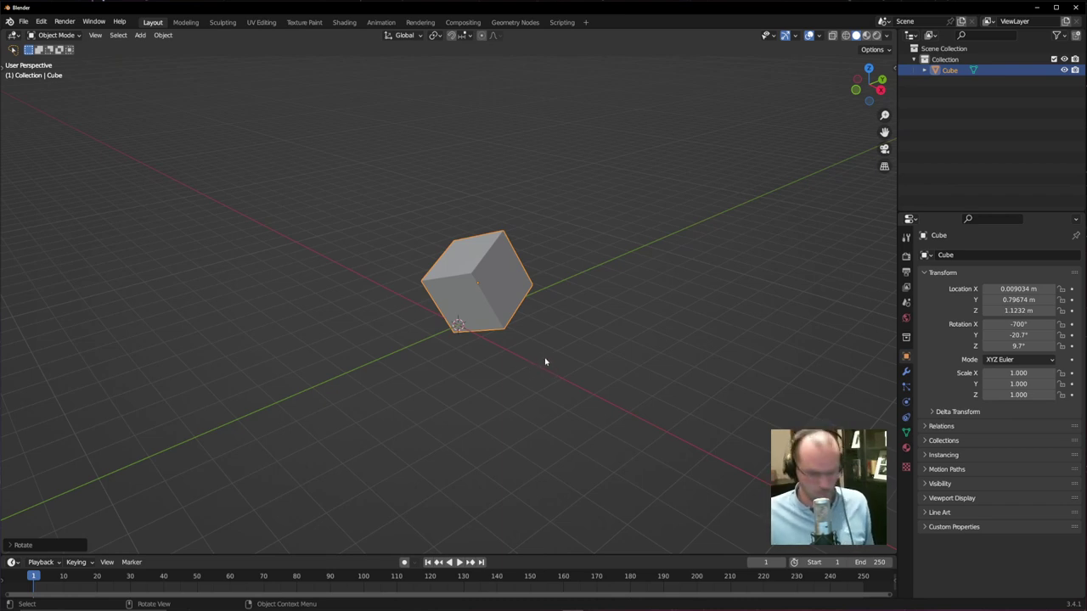
key("s")
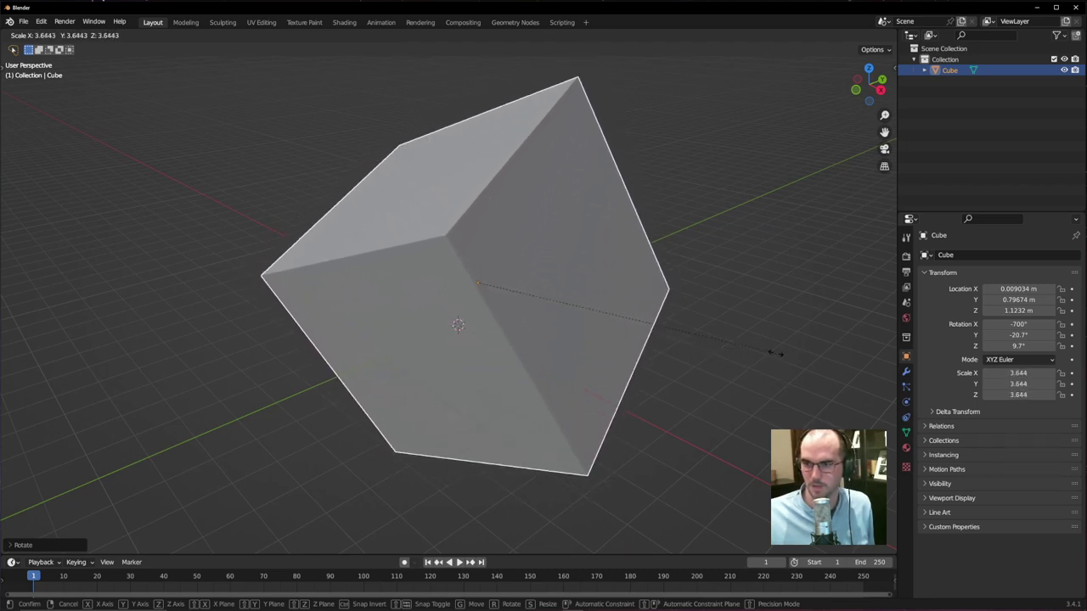
- Confirm the cube at scale 3.452, then move, re-tilt and shrink it to 2.578
left_click(761, 353)
key("s")
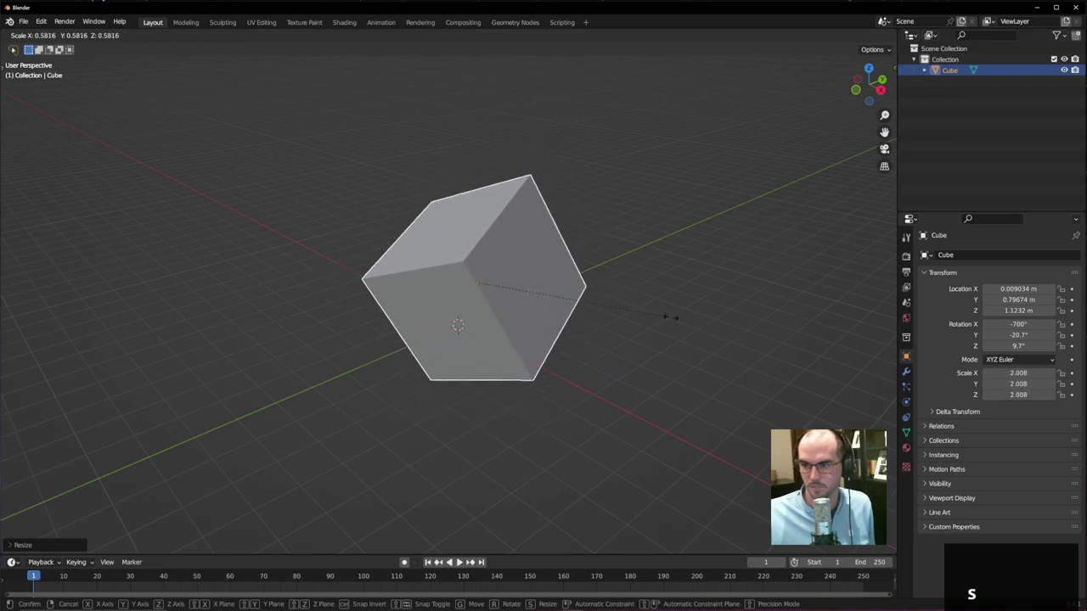
right_click(595, 305)
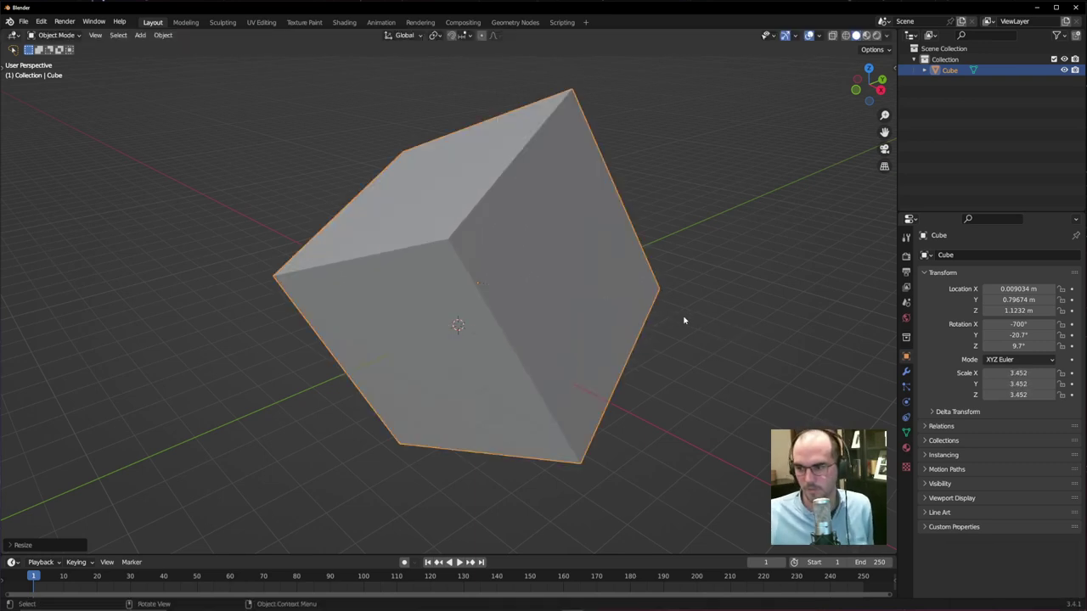
key("g")
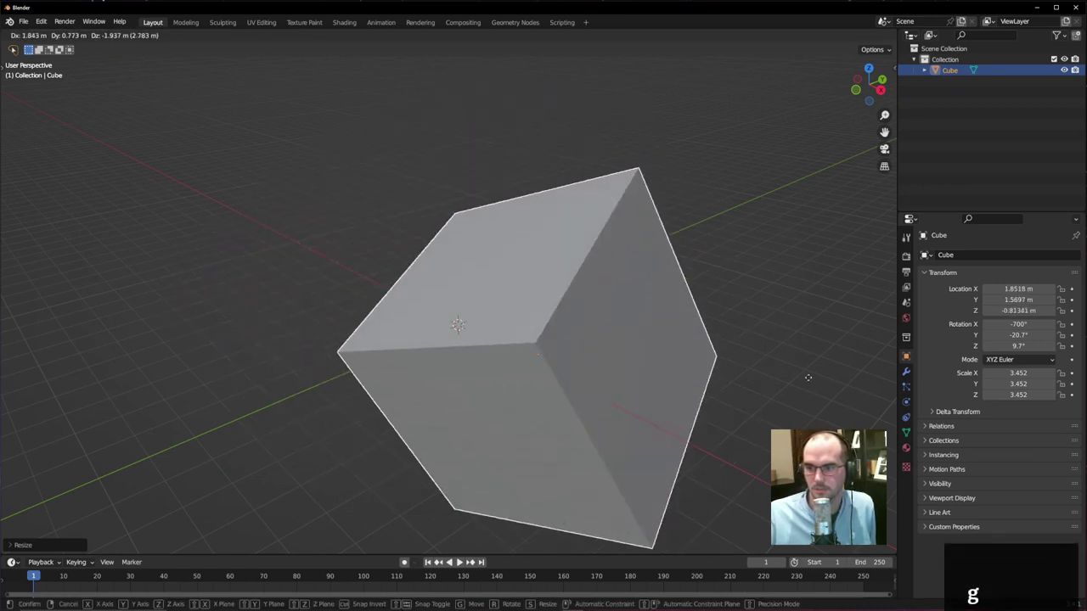
left_click(739, 311)
key("r")
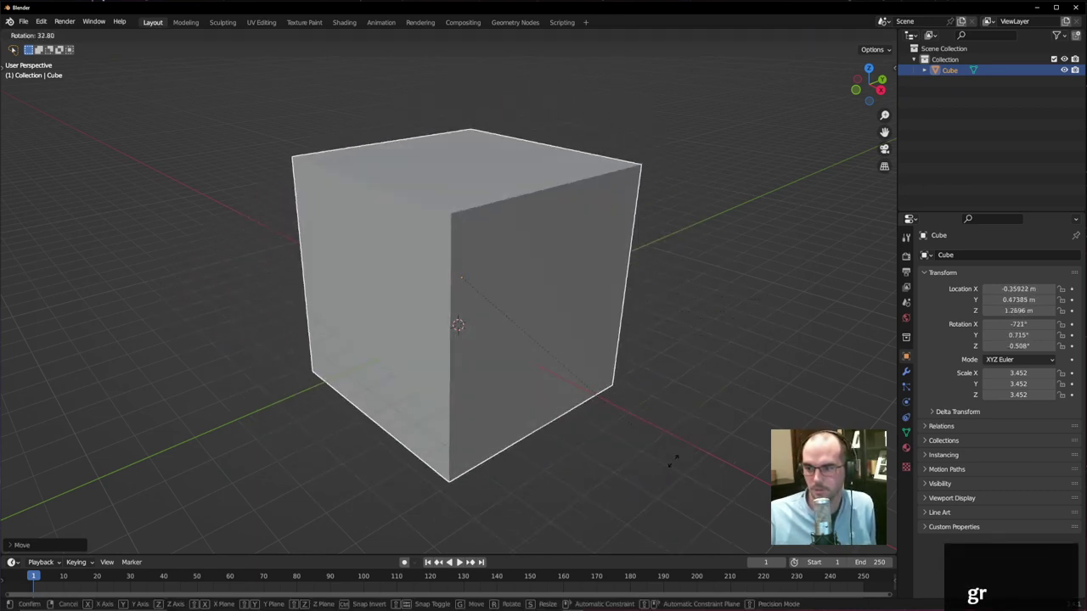
left_click(762, 349)
key("s")
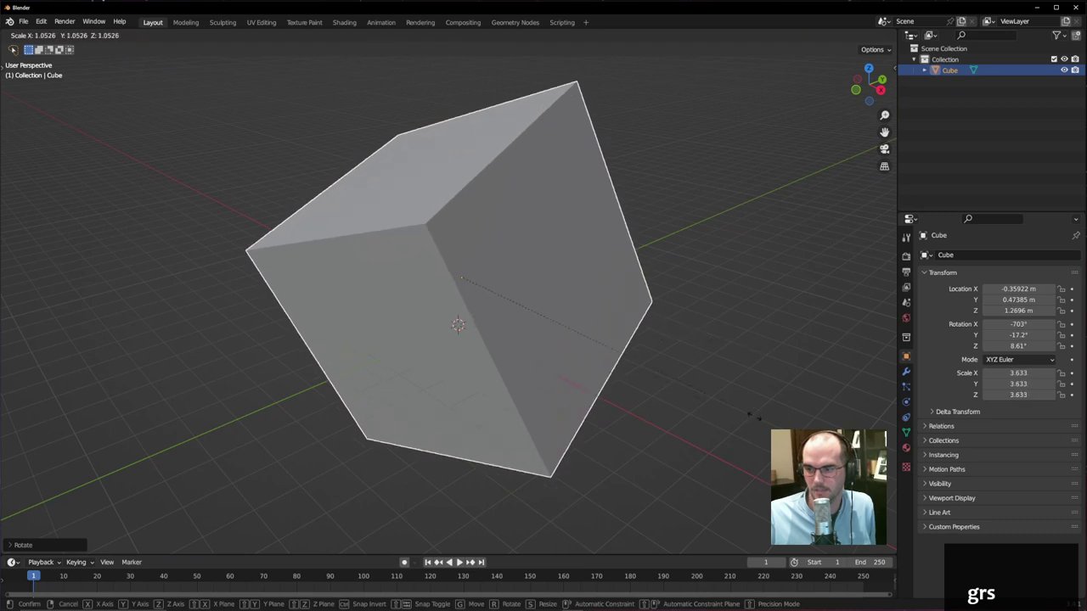
left_click(684, 324)
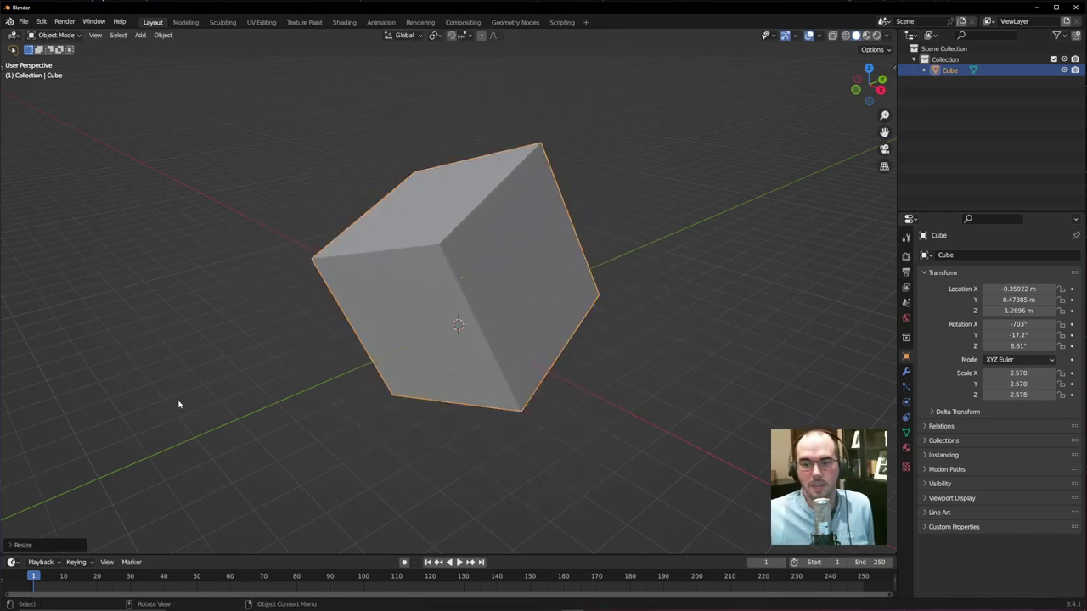
- Move the cube to the right, to about 1.4114, 1.1563, -0.677 m
key("g")
left_click(339, 347)
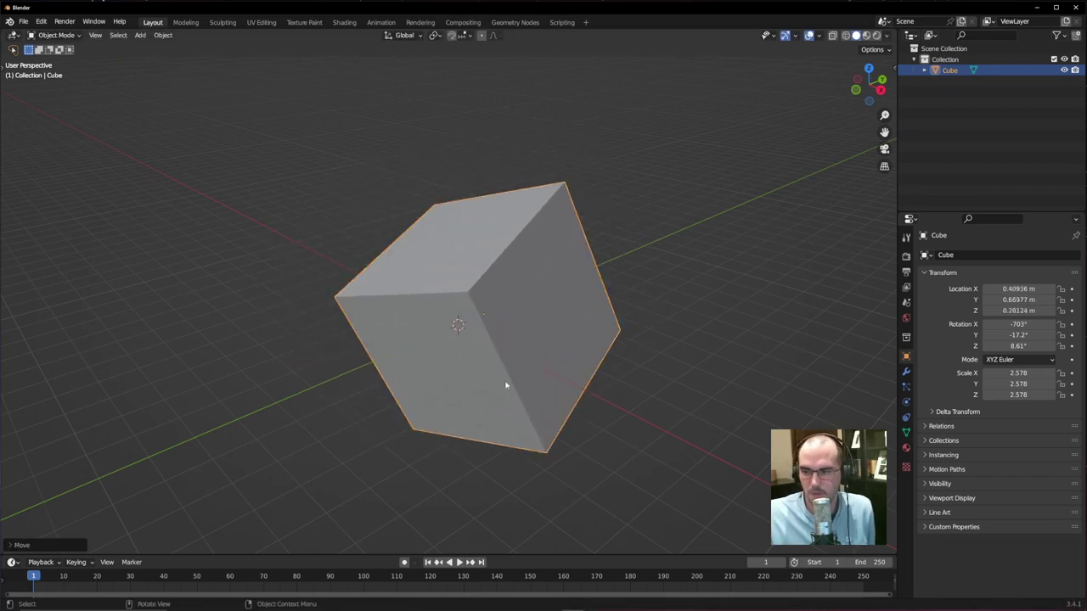
key("g")
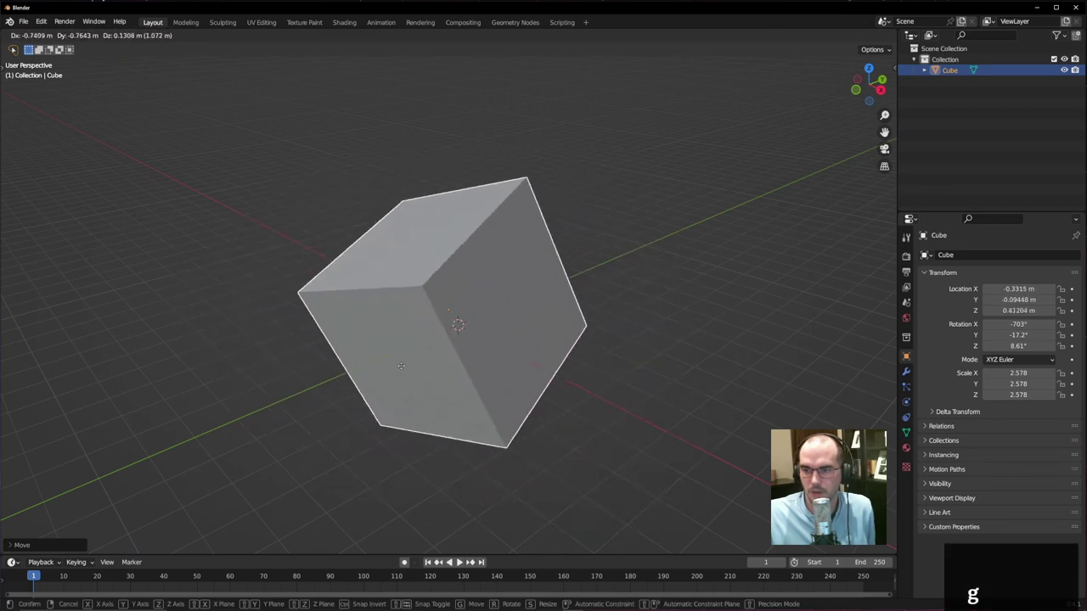
left_click(400, 365)
key("g")
left_click(205, 456)
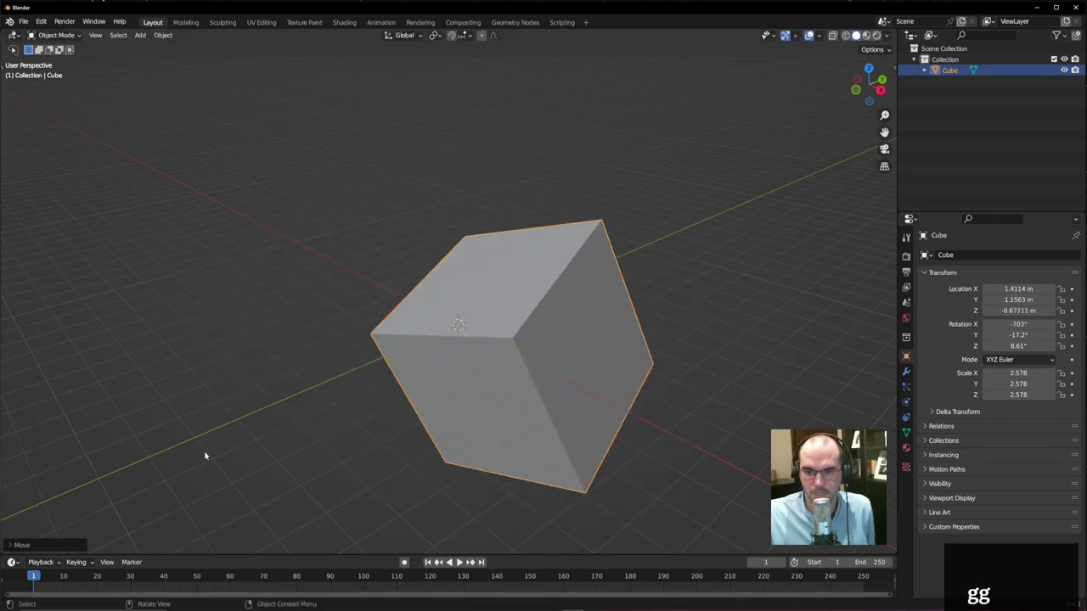
left_click(12, 546)
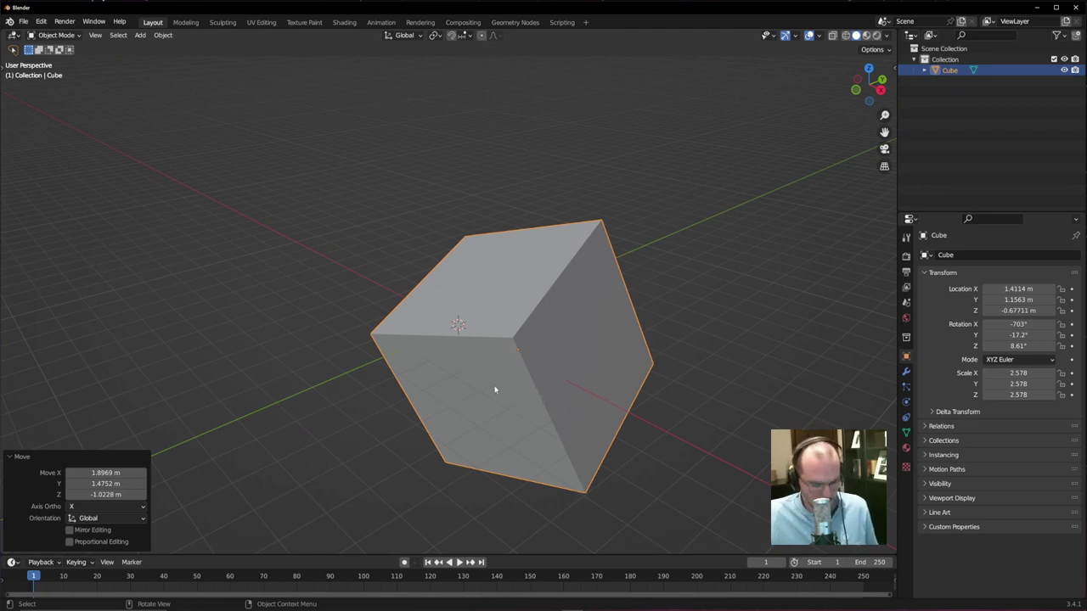
- Move the cube up-left, then adjust the Move X redo value to reach about -0.9147, 3.5195, 0.5995 m
key("g")
left_click(342, 359)
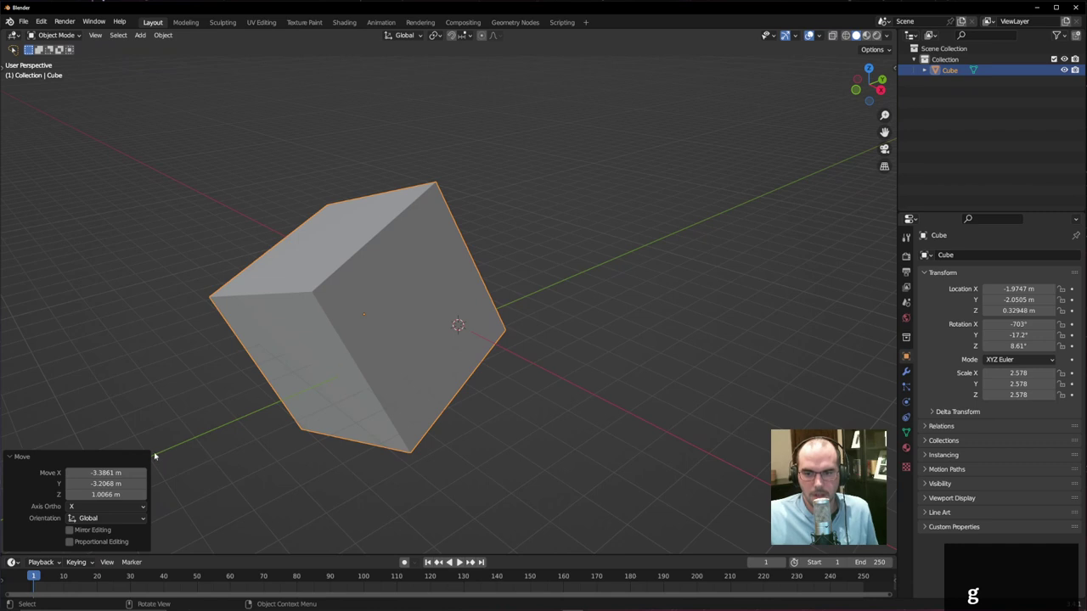
left_click_drag(103, 473, 173, 473)
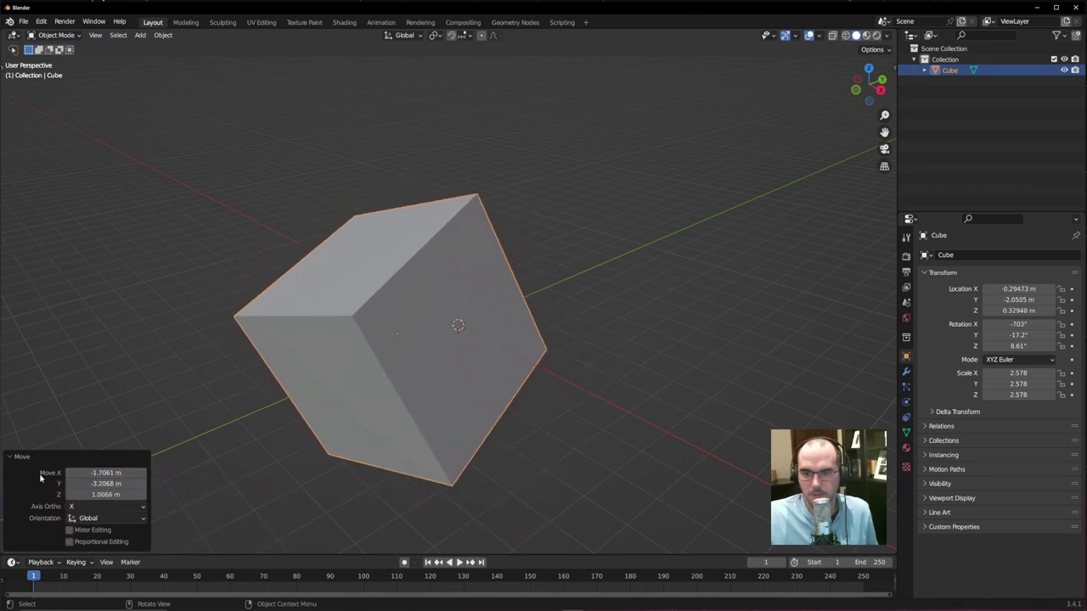
left_click_drag(103, 473, 236, 470)
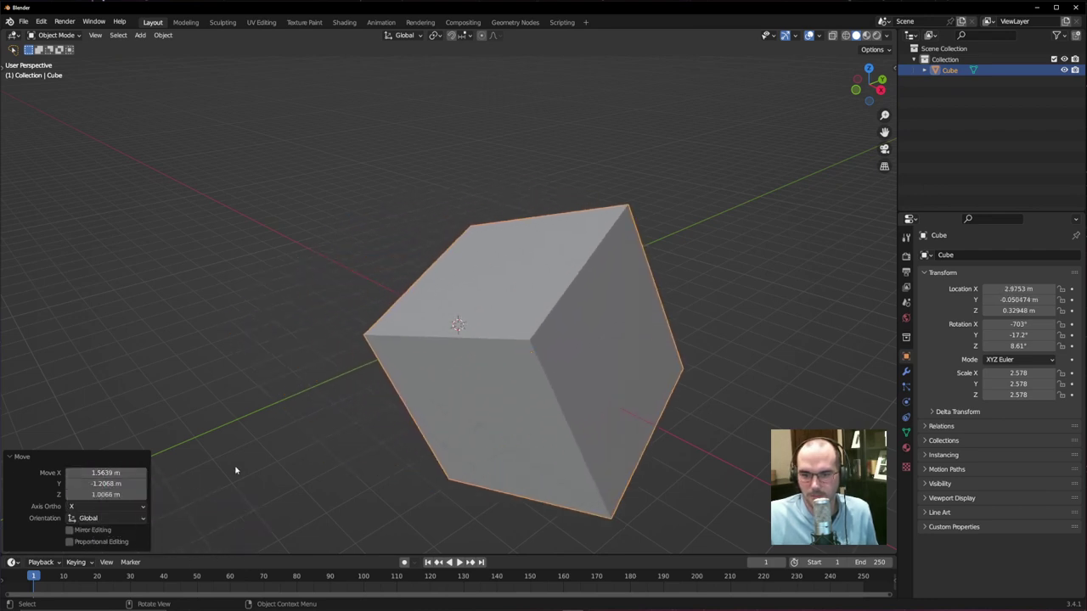
left_click_drag(107, 473, 576, 356)
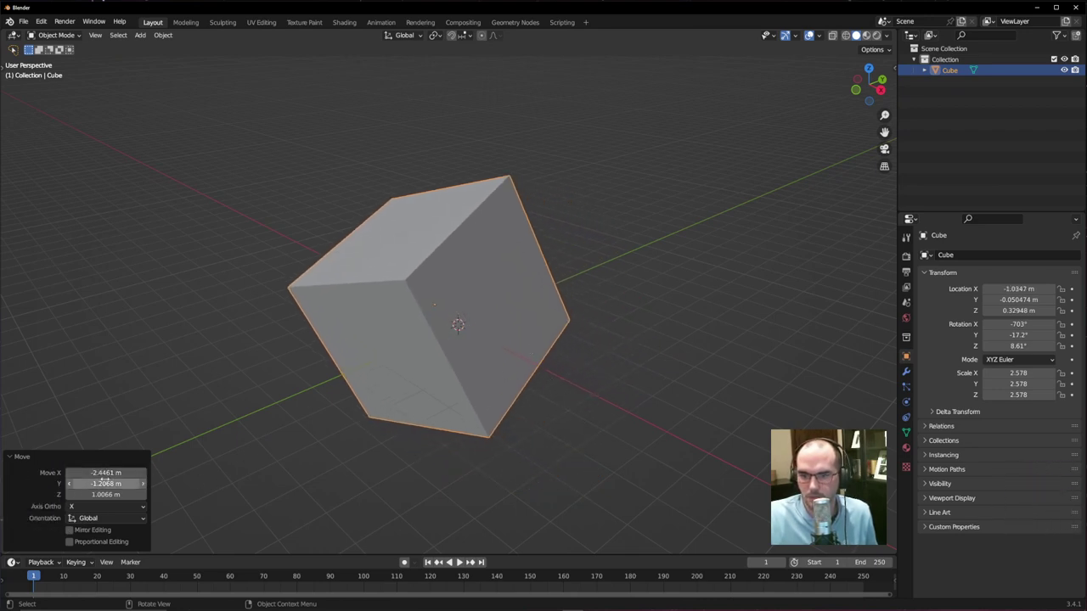
left_click_drag(107, 473, 118, 494)
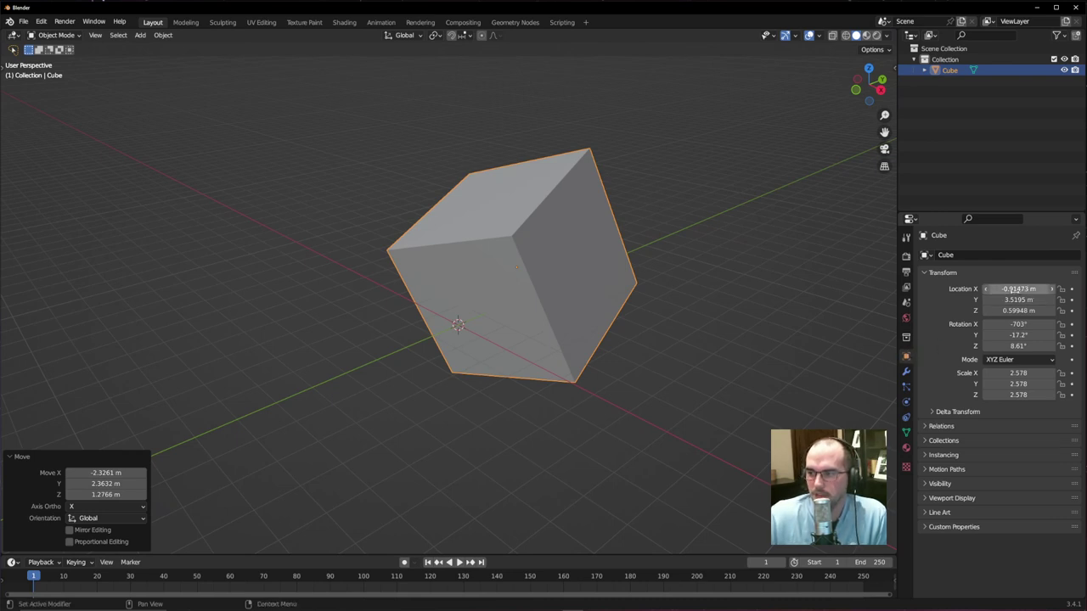
- Drag the cube's Location X field in the Transform panel back and forth
left_click_drag(1022, 289, 1019, 394)
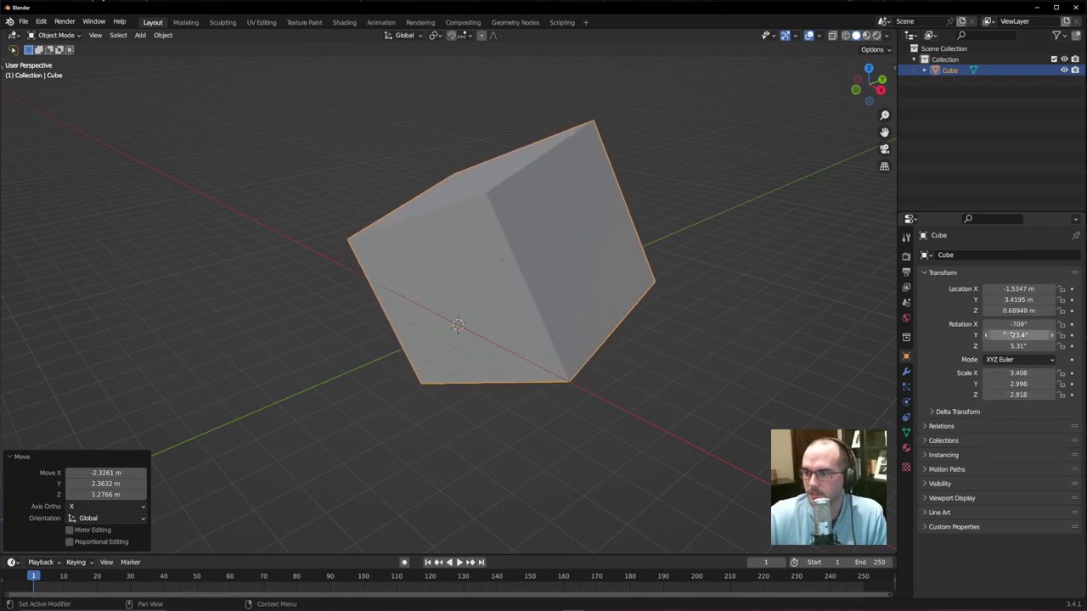
- Set the cube's Location X, Y and Z to 0 m in the Transform panel
left_click(1016, 290)
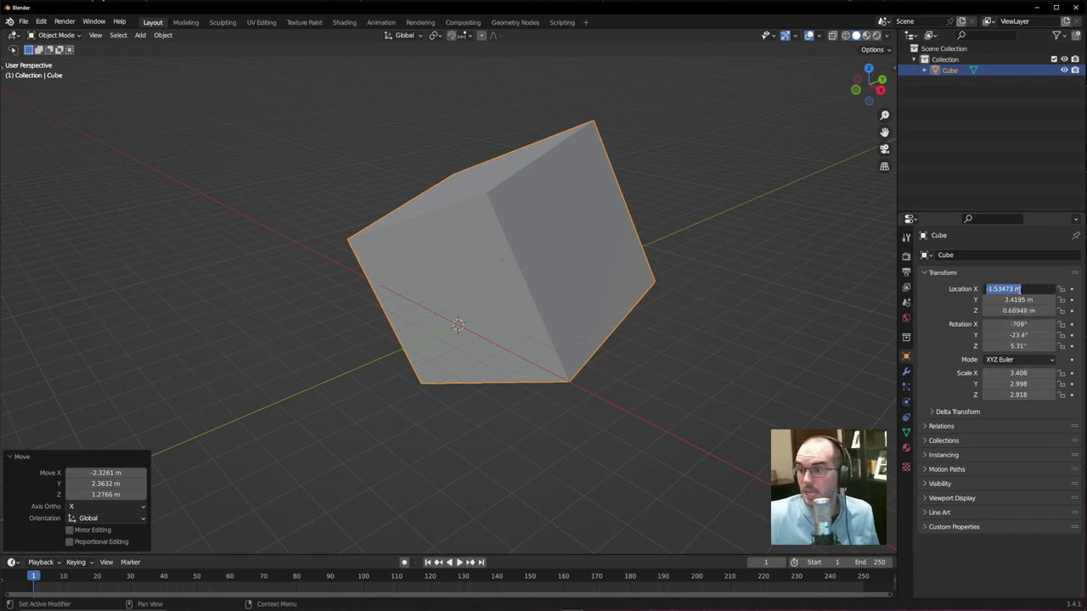
type("0")
key("Return")
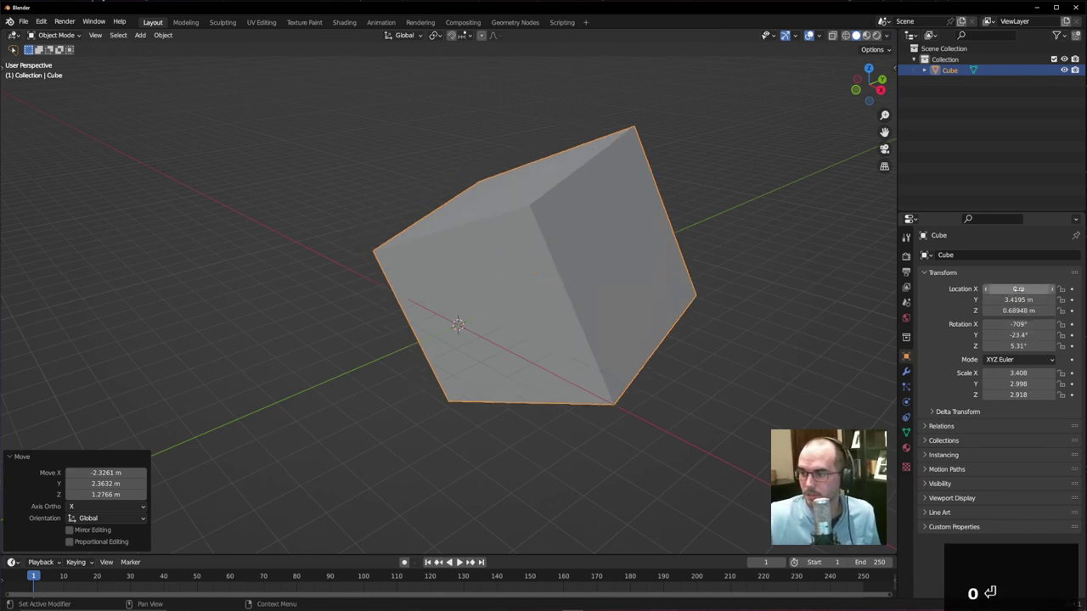
left_click(1025, 300)
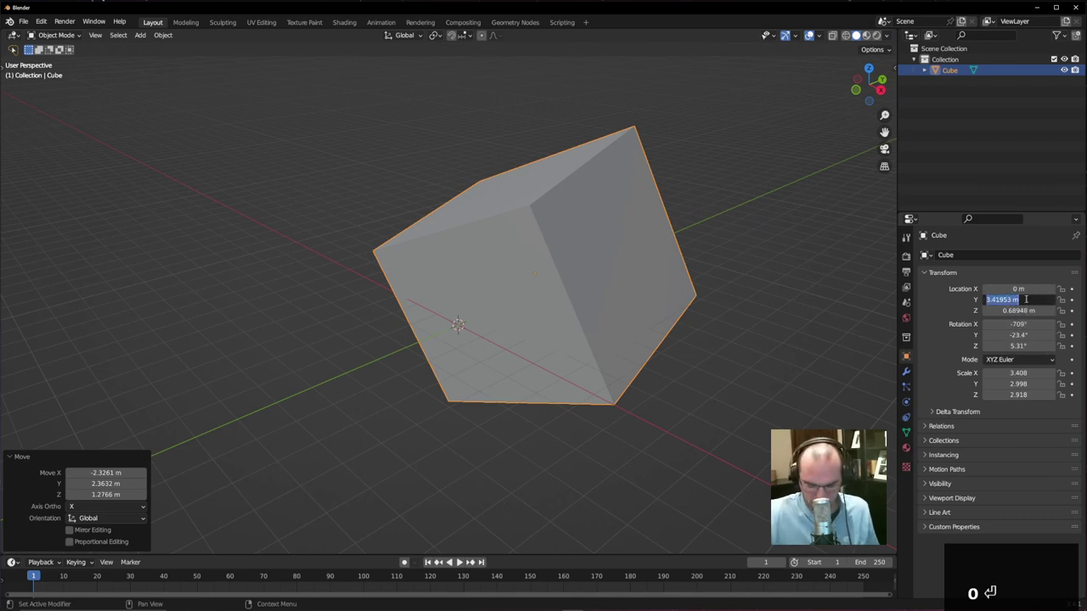
type("0")
key("Tab")
type("0")
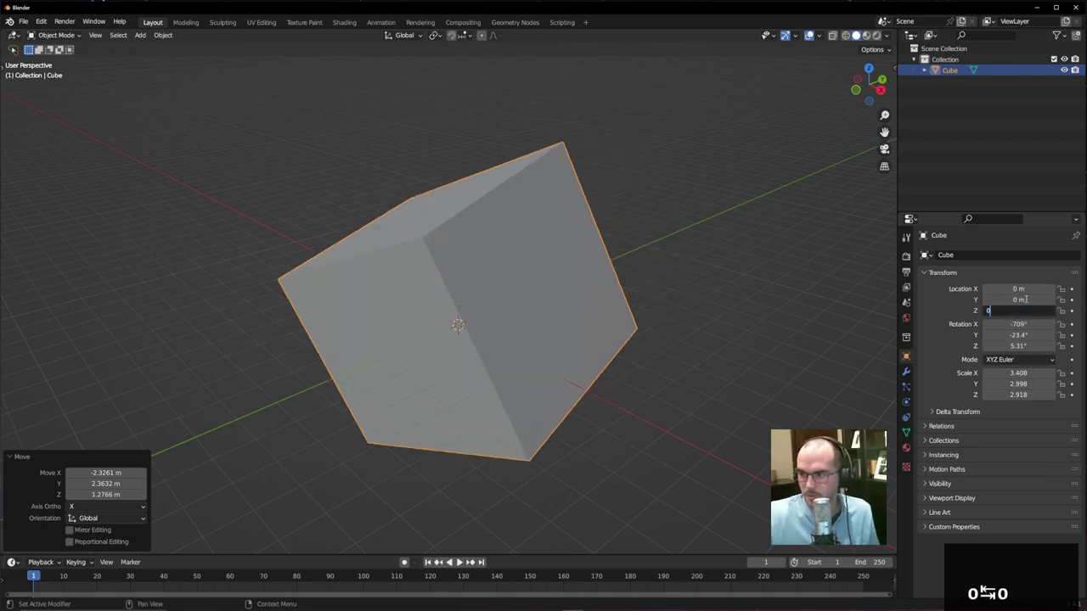
key("Tab")
- Set the cube's rotation to 0° and its scale to 1 on every axis
type("0")
key("Tab")
type("0")
key("Tab")
type("0")
key("Tab")
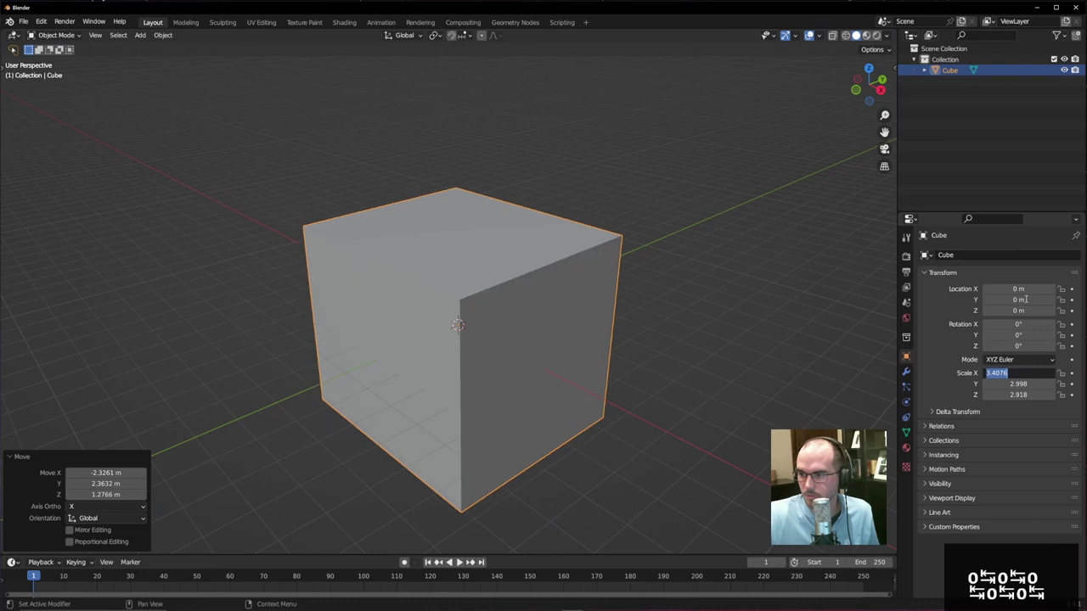
type("1")
key("Tab")
type("1")
key("Tab")
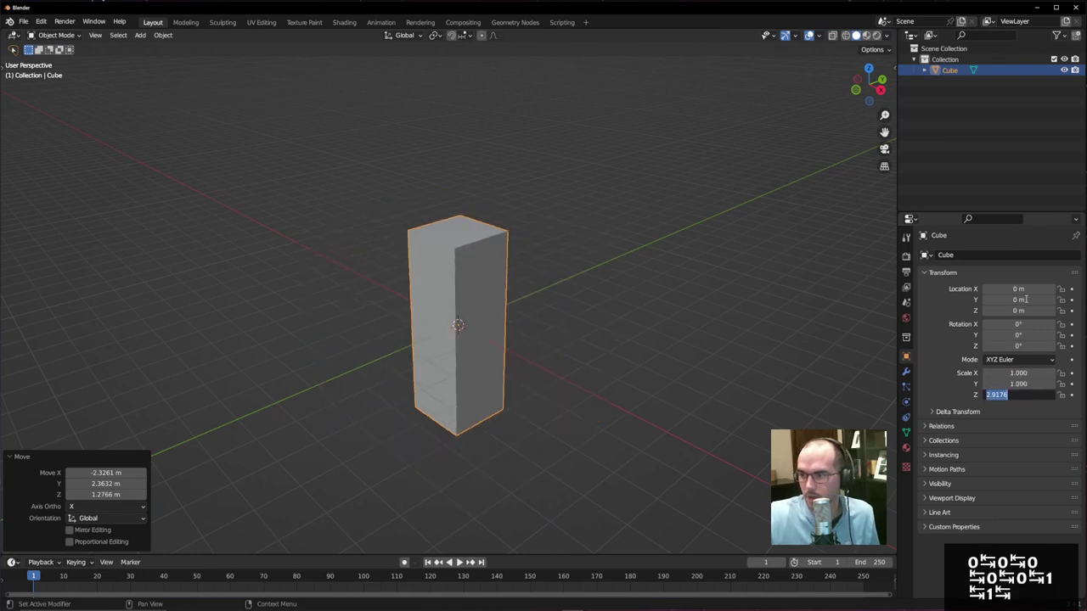
type("1")
key("Return")
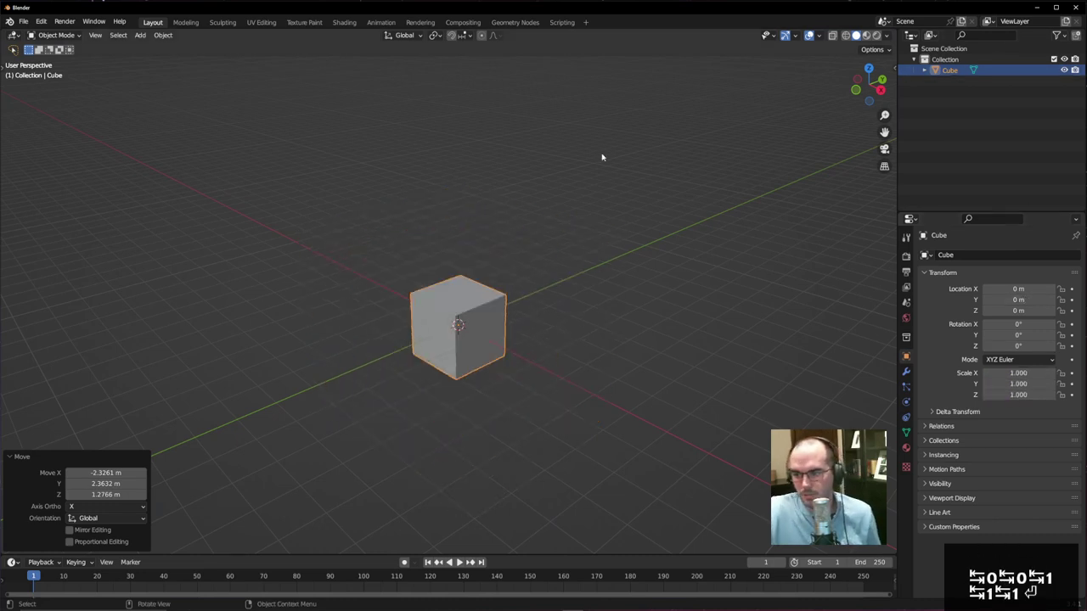
left_click(430, 366)
- Rotate the cube, setting the rotation angle to 90°
left_click(488, 365)
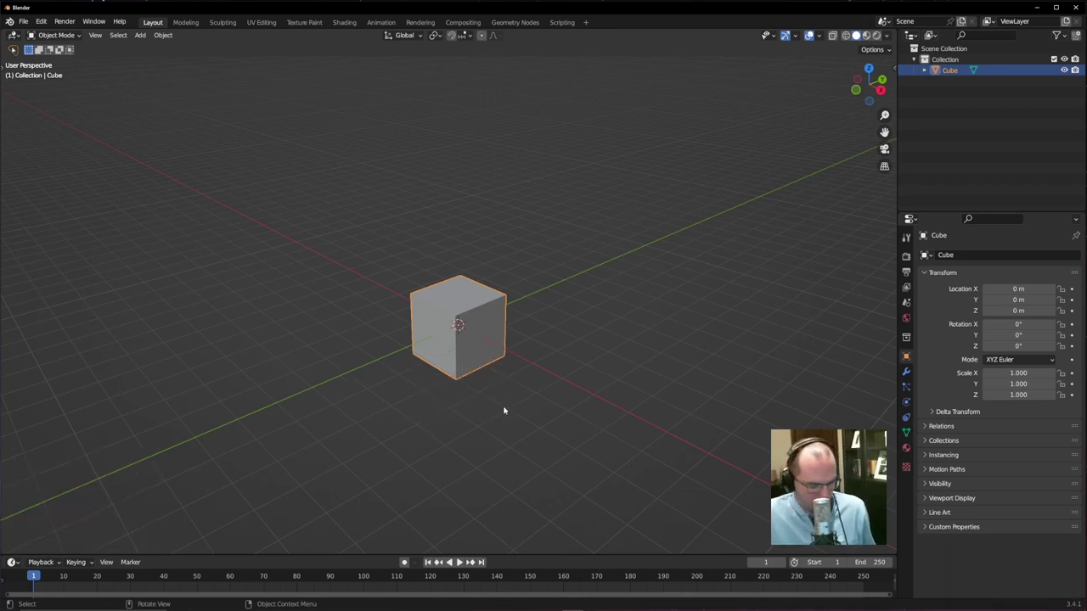
key("r")
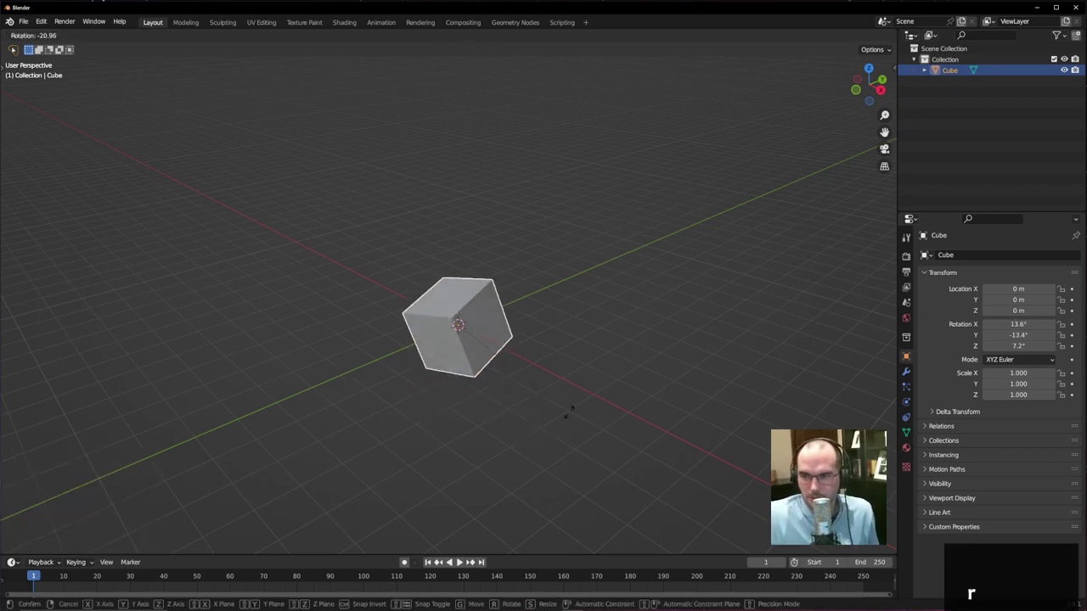
left_click(594, 303)
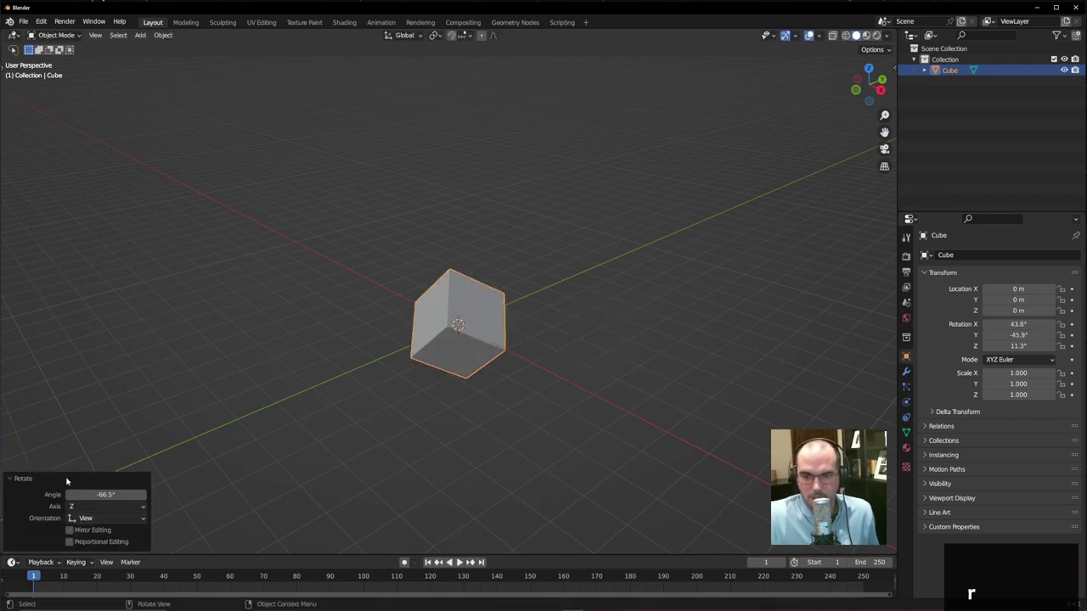
left_click_drag(103, 495, 119, 494)
left_click(96, 495)
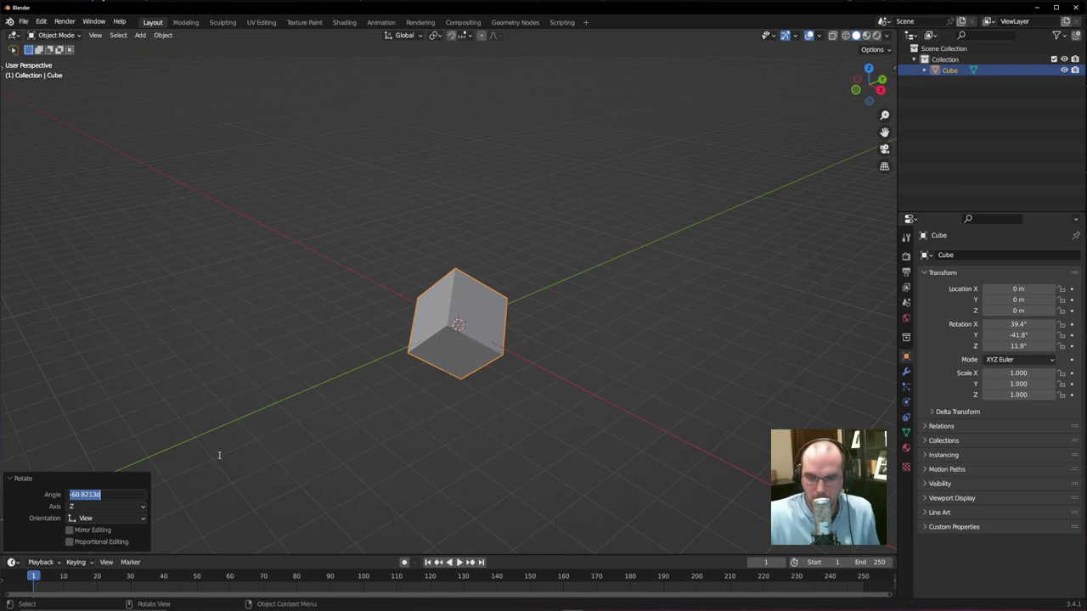
type("90")
key("Return")
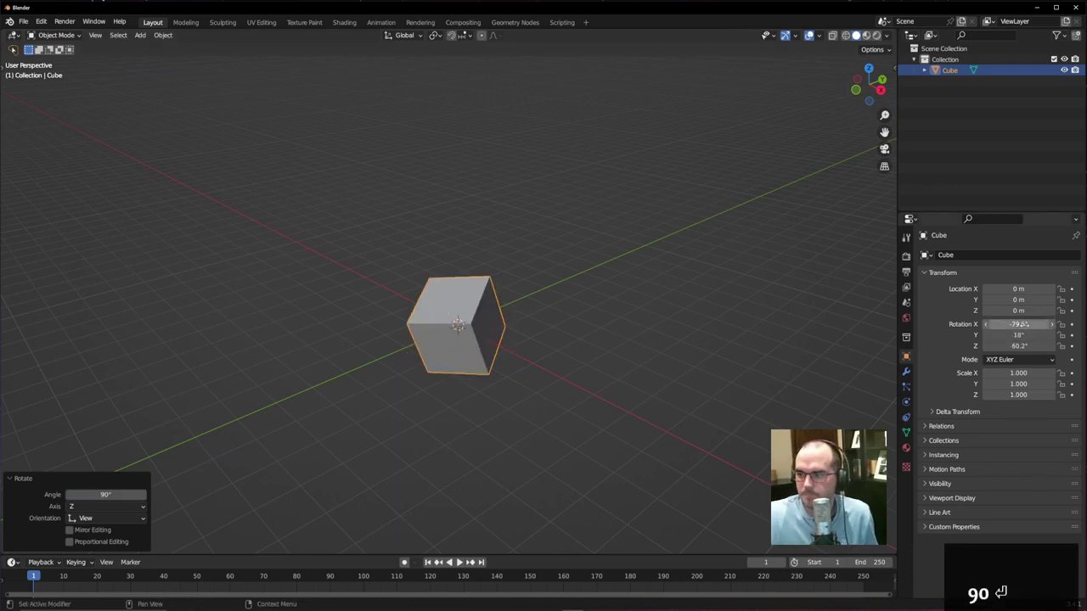
- Reset the cube's Rotation X, Y and Z to 0° and deselect it
left_click(1019, 324)
type("0")
key("Tab")
type("0")
key("Tab")
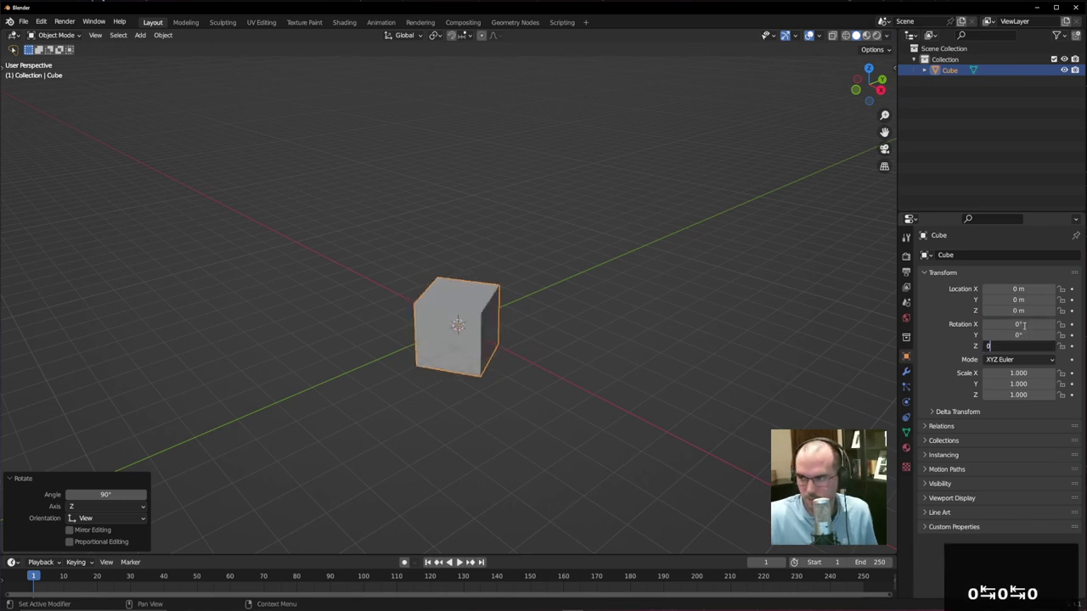
type("0")
key("Return")
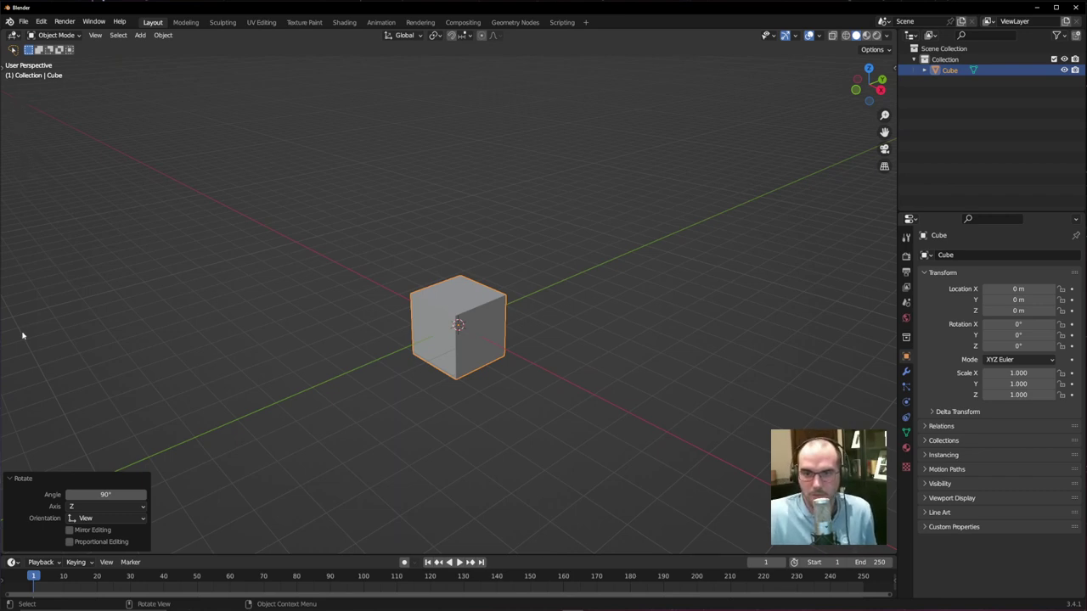
left_click(36, 256)
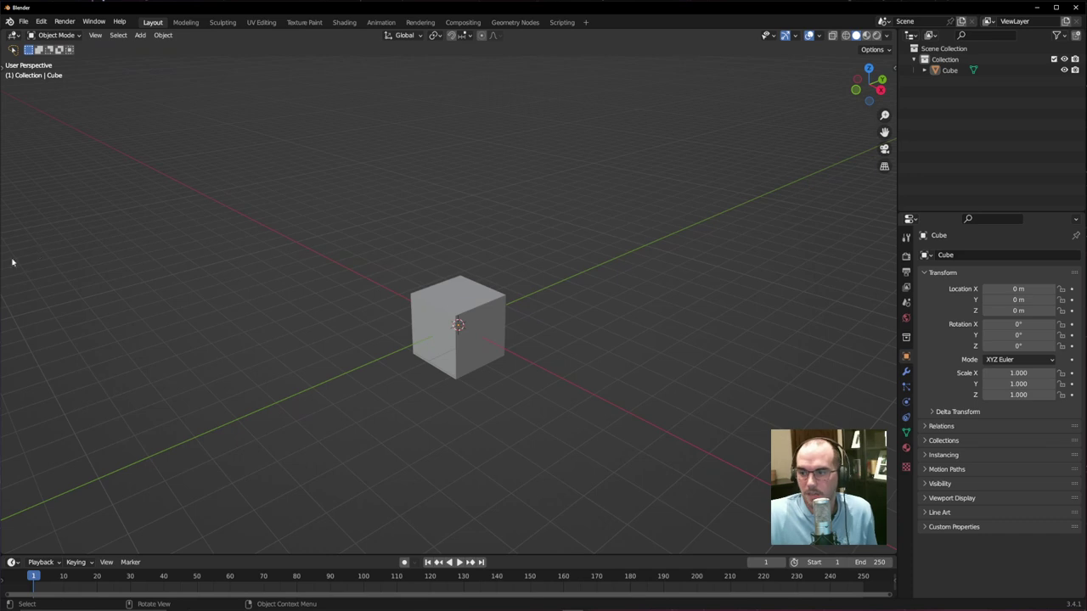
- Show the viewport toolbar with T
key("t")
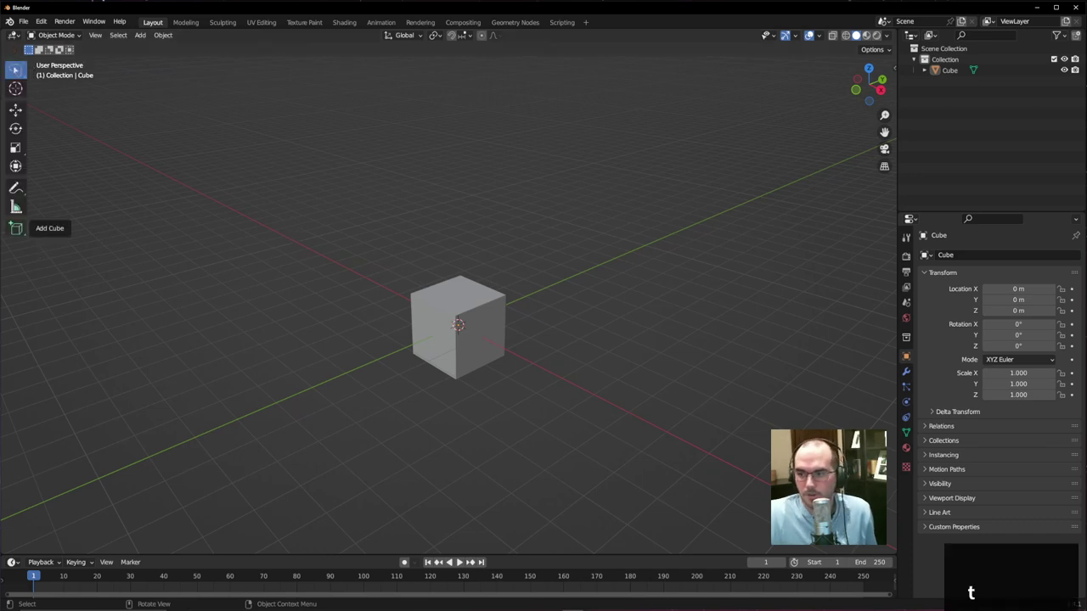
- With the Move tool, lift the selected cube about 3 m along Z and slide it along X
left_click(16, 111)
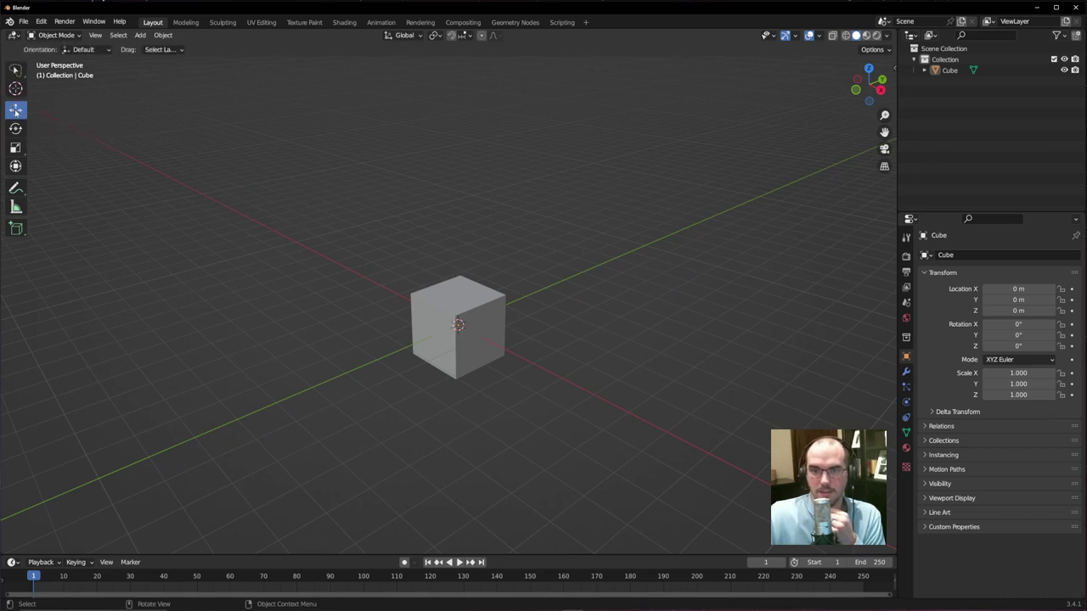
left_click(472, 319)
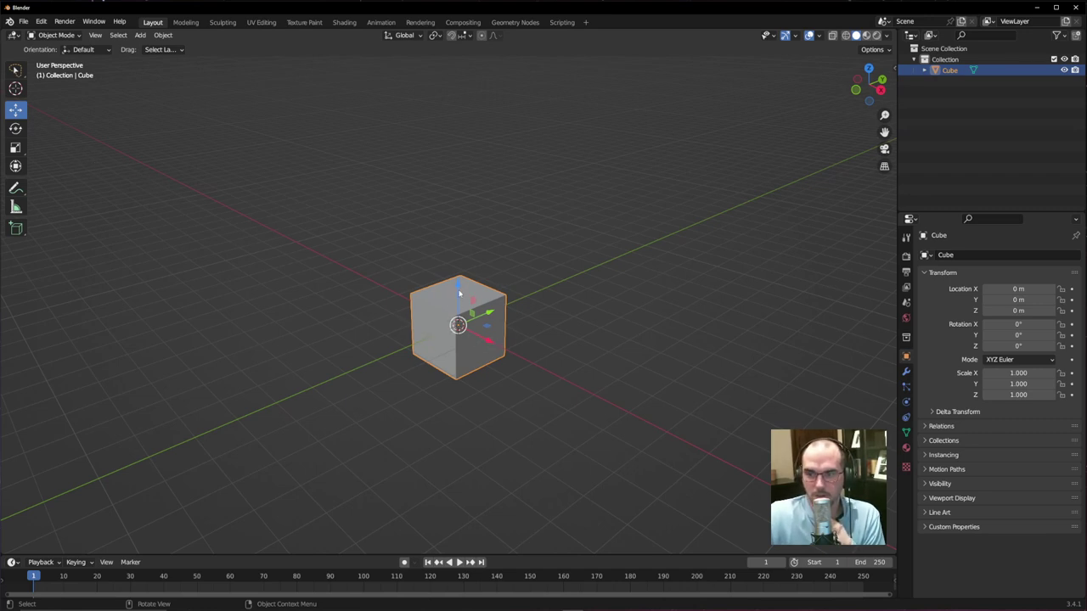
left_click_drag(459, 293, 459, 276)
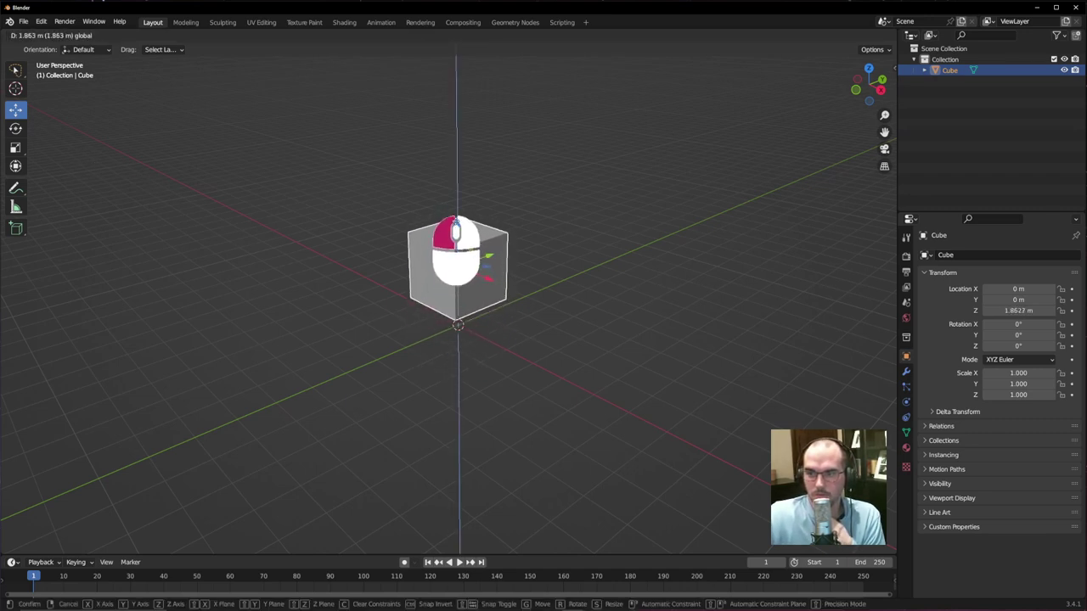
left_click_drag(456, 222, 457, 183)
mouse_move(489, 245)
left_mouse_down()
mouse_move(510, 249)
mouse_move(479, 253)
mouse_move(482, 233)
mouse_move(409, 246)
mouse_move(493, 279)
mouse_move(497, 250)
left_mouse_up()
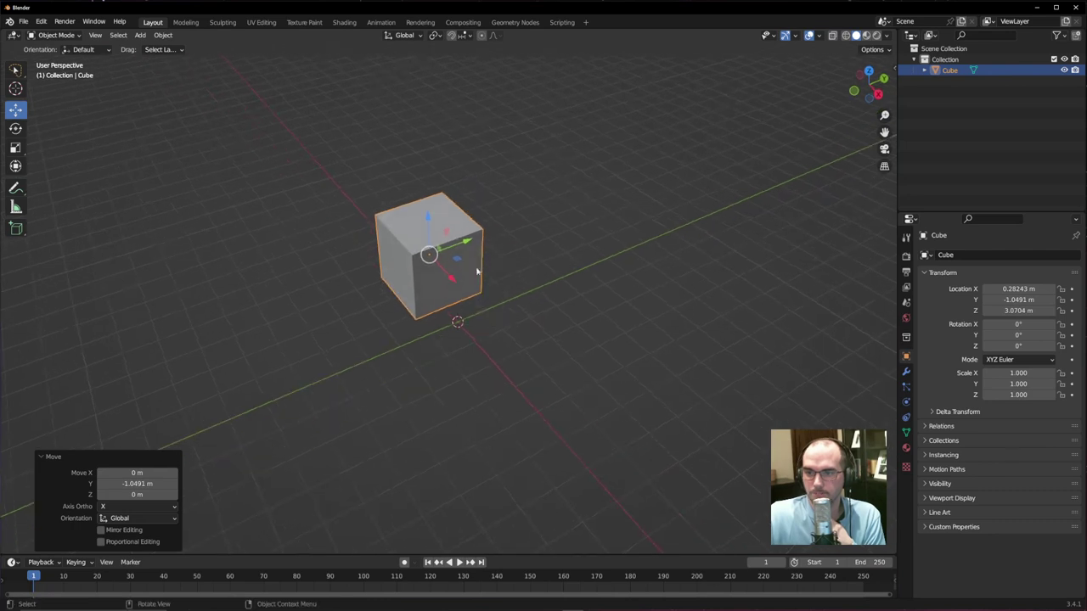
- Drag the cube across the ground plane to about X 1.75, Y -1.86, Z 2.42 m
scroll(459, 263, "up", 5)
scroll(443, 231, "down", 1)
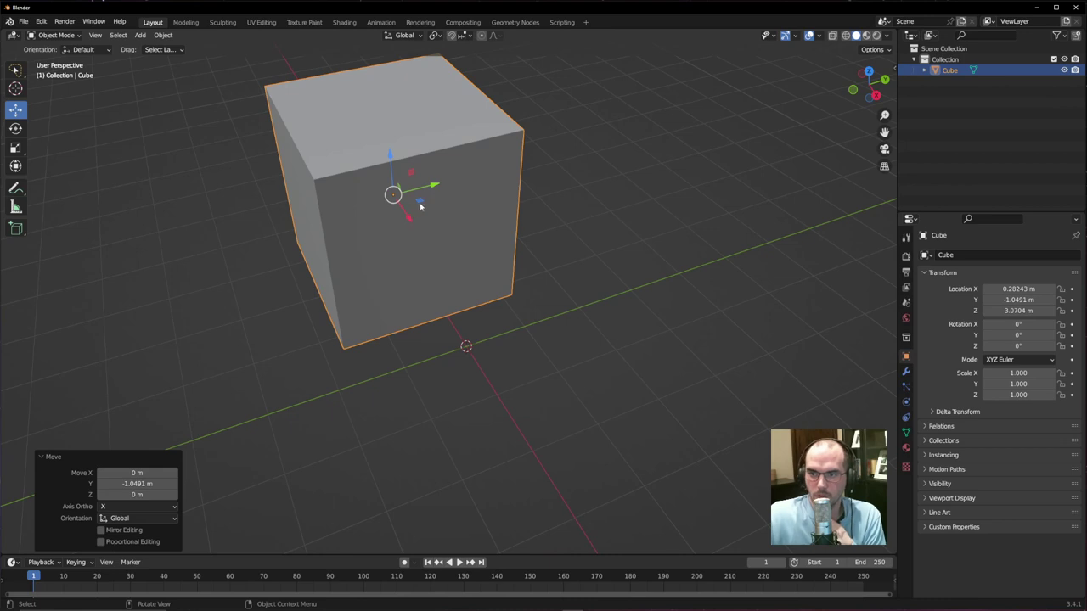
left_click_drag(419, 206, 454, 319)
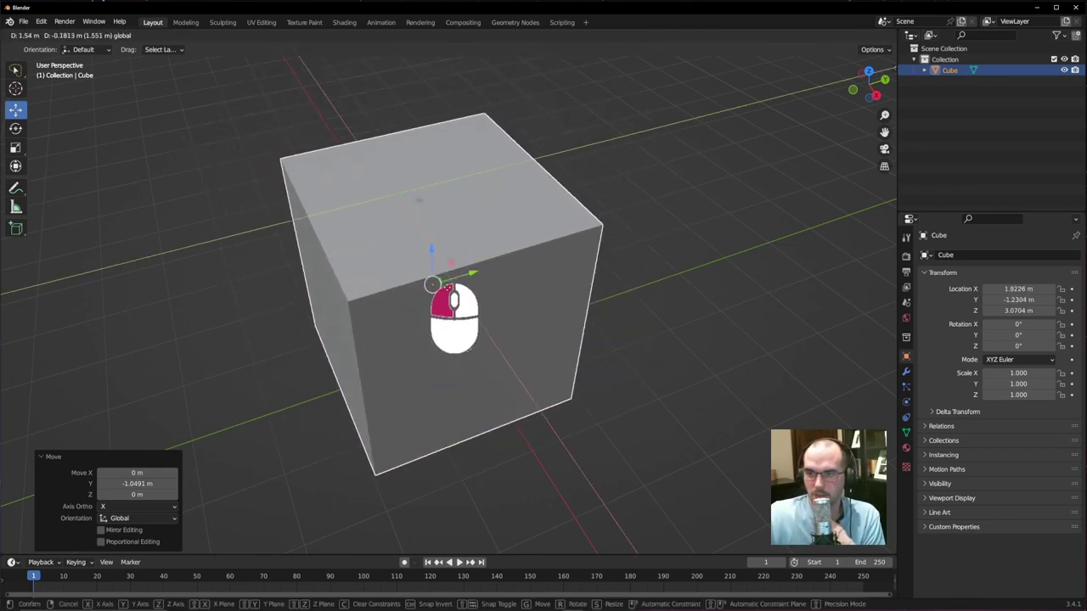
left_click_drag(469, 275, 357, 282)
middle_click_drag(356, 282, 461, 255)
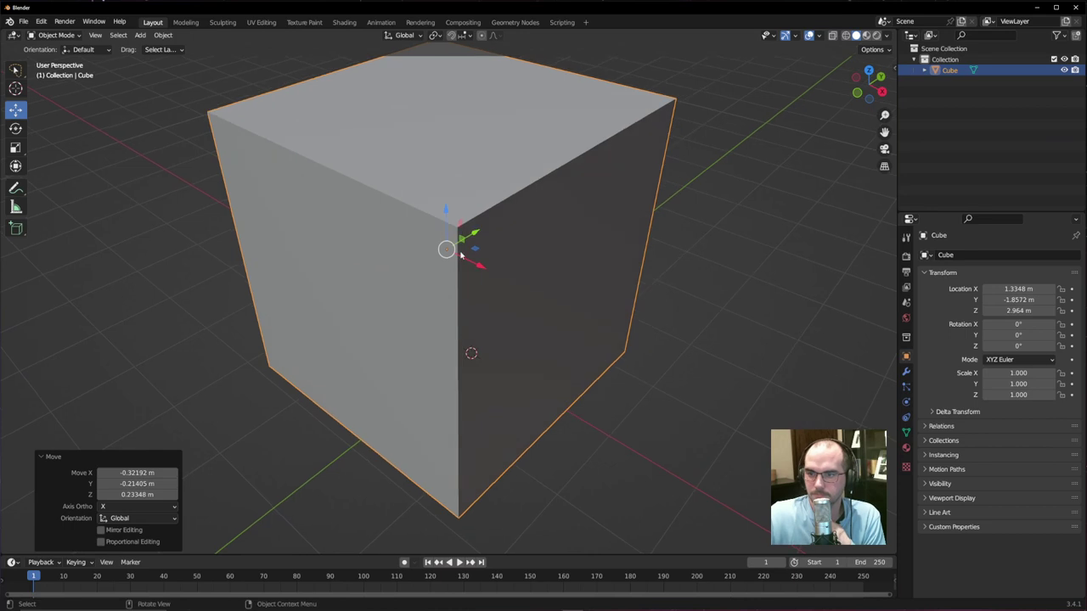
left_click_drag(461, 255, 498, 328)
scroll(459, 322, "down", 4)
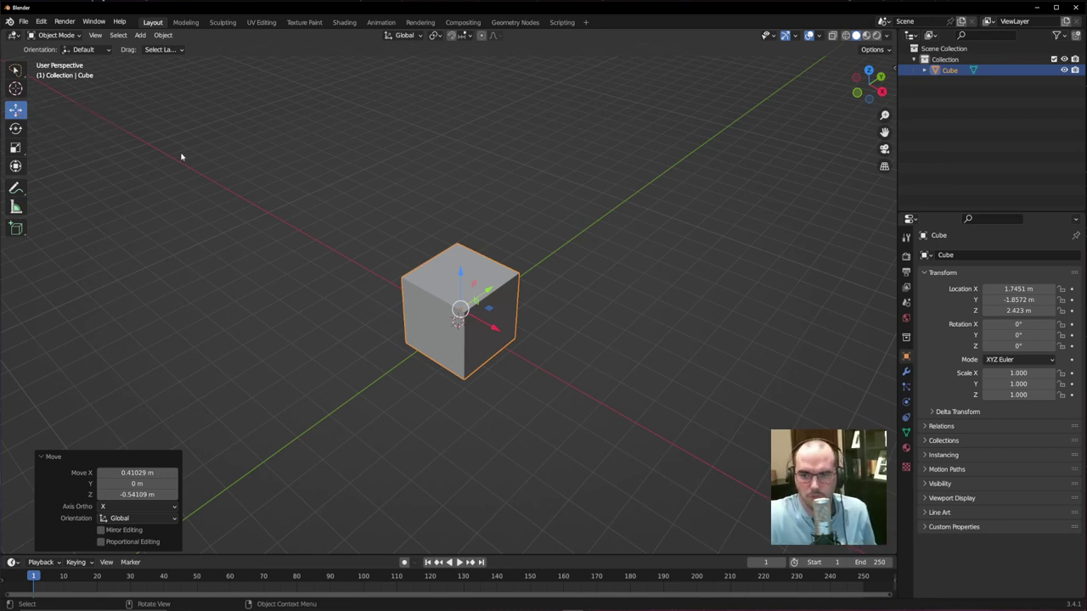
key("shift+space")
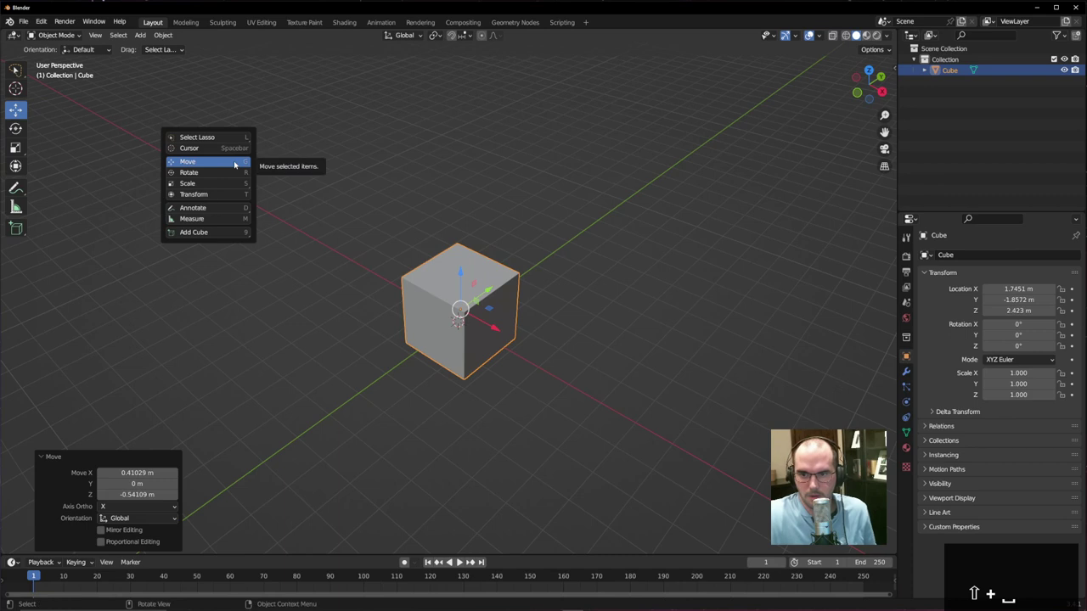
- Move the cube along X to -0.687 m, then rotate it to about -88°, -9.03°, 68.2°
key("g")
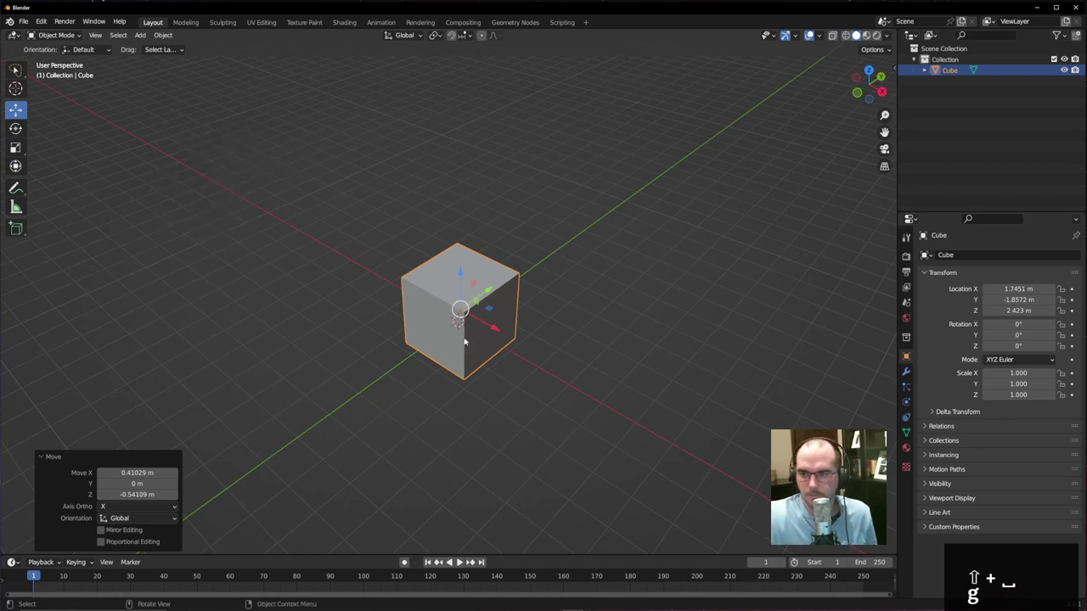
left_click_drag(490, 328, 424, 290)
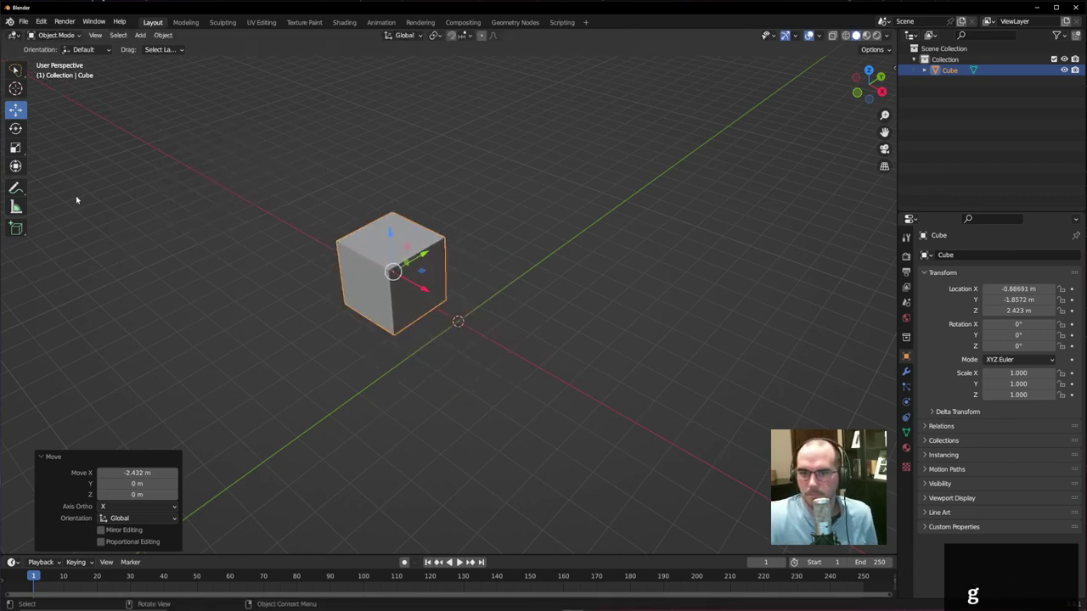
key("shift+space")
key("r")
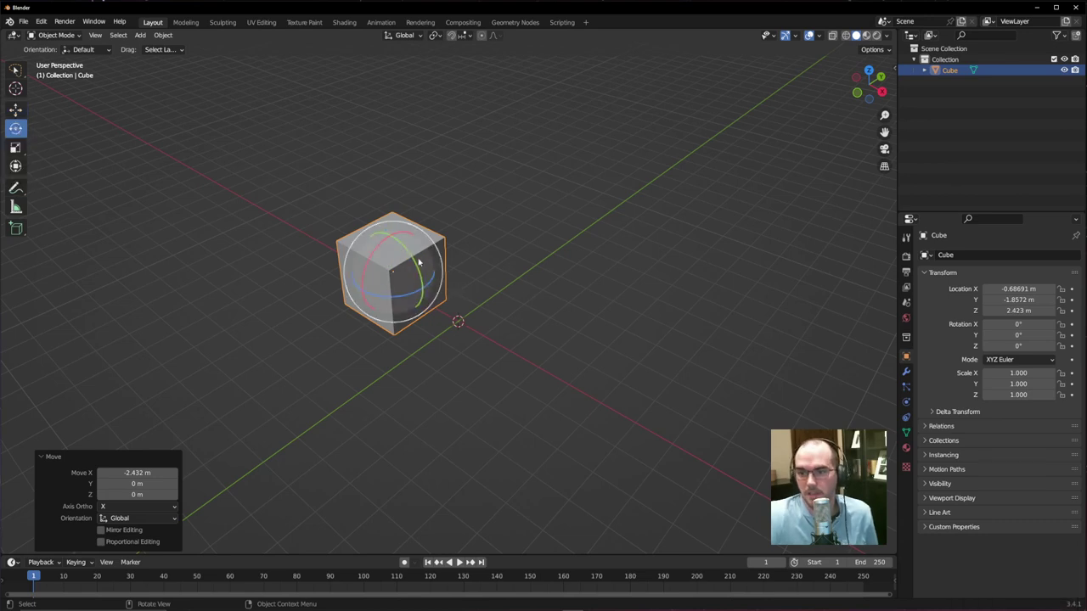
left_click_drag(421, 250, 436, 323)
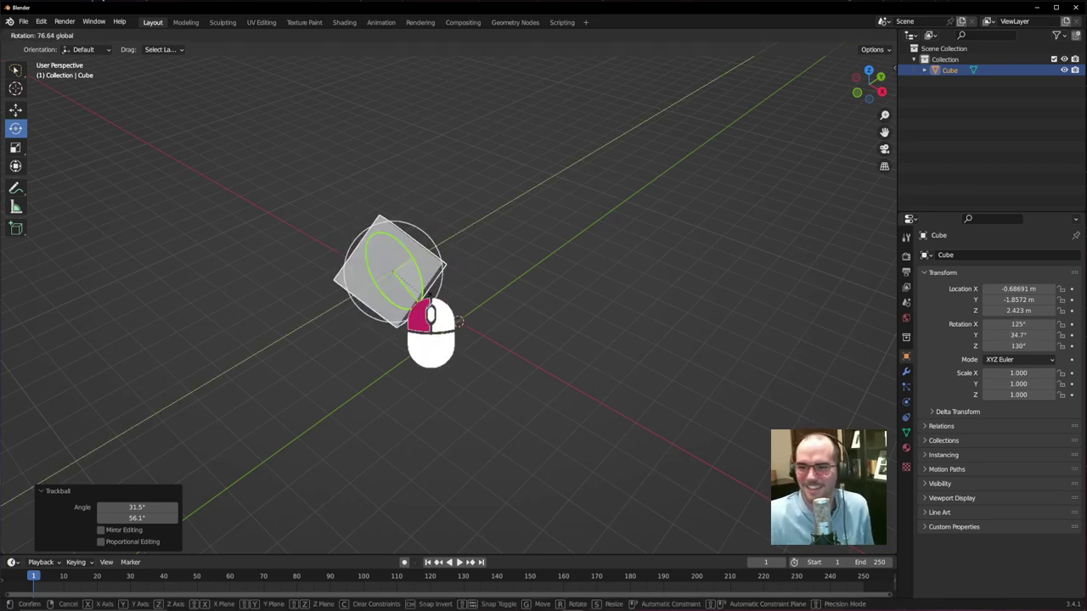
left_click_drag(344, 242, 425, 286)
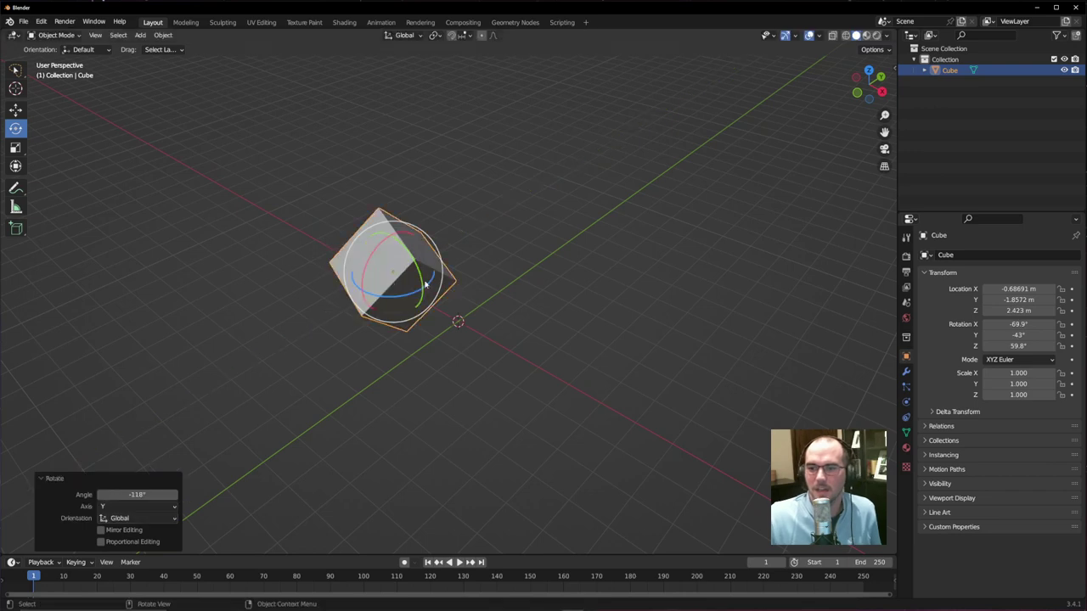
left_click_drag(373, 255, 365, 280)
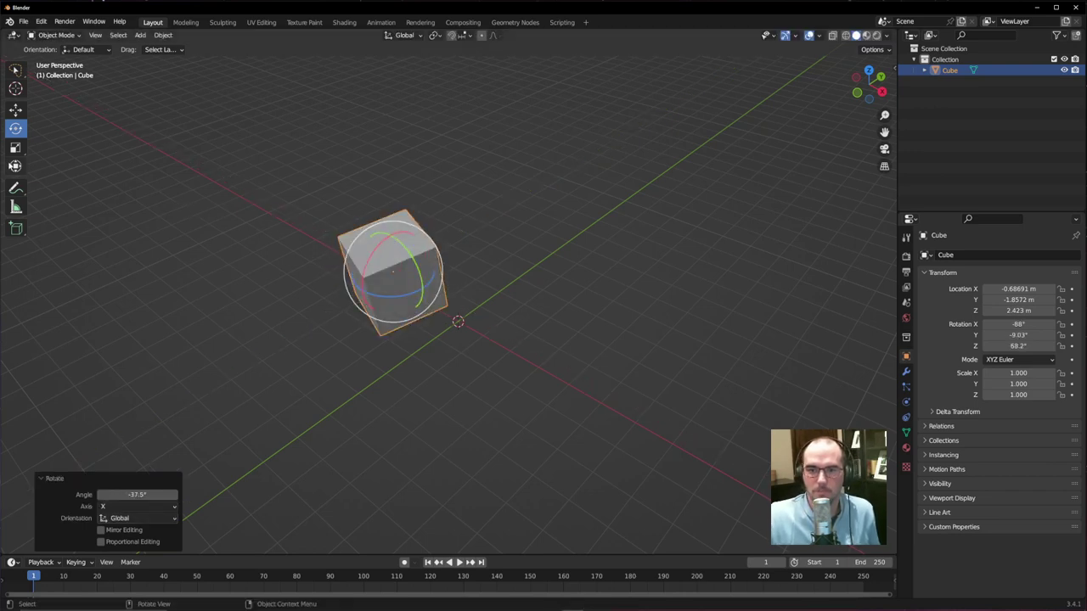
- Stretch the cube with the Transform tool handles to scale 1.069, 1.773, 1.397
left_click(16, 149)
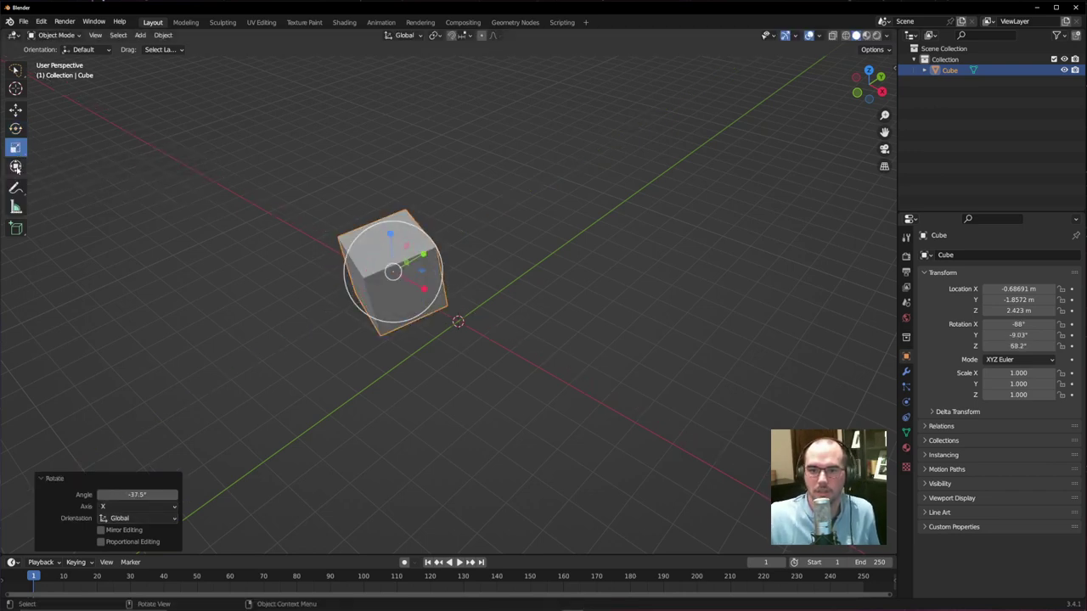
left_click(15, 166)
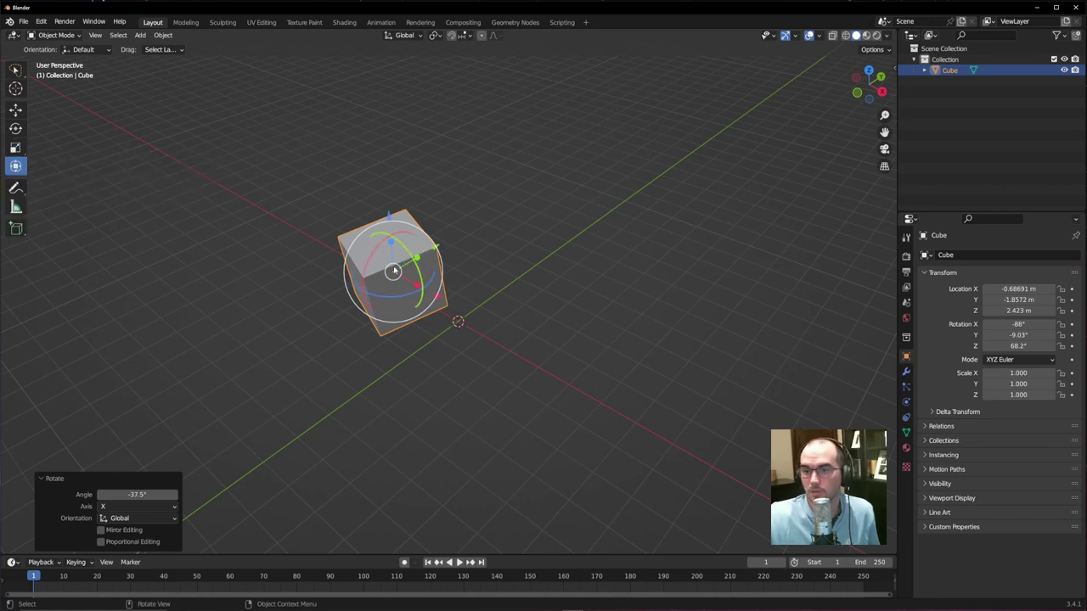
left_click_drag(435, 247, 455, 307)
right_click(455, 307)
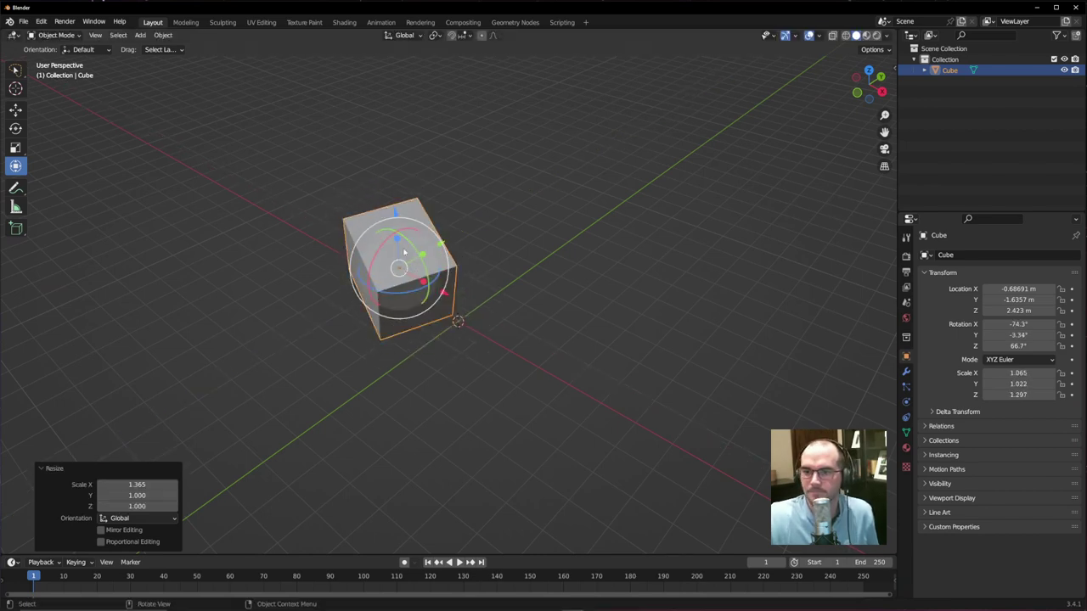
left_click_drag(395, 214, 395, 223)
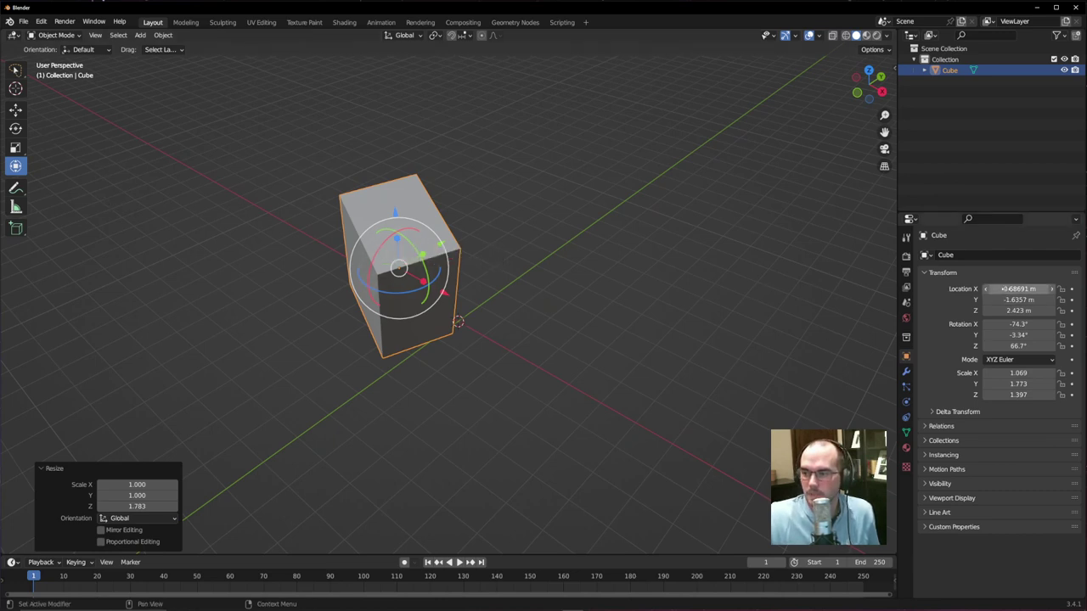
- Enter 1 m into Location X, Y, Z and 0° into Rotation X
type("1")
key("Tab")
type("1")
key("Tab")
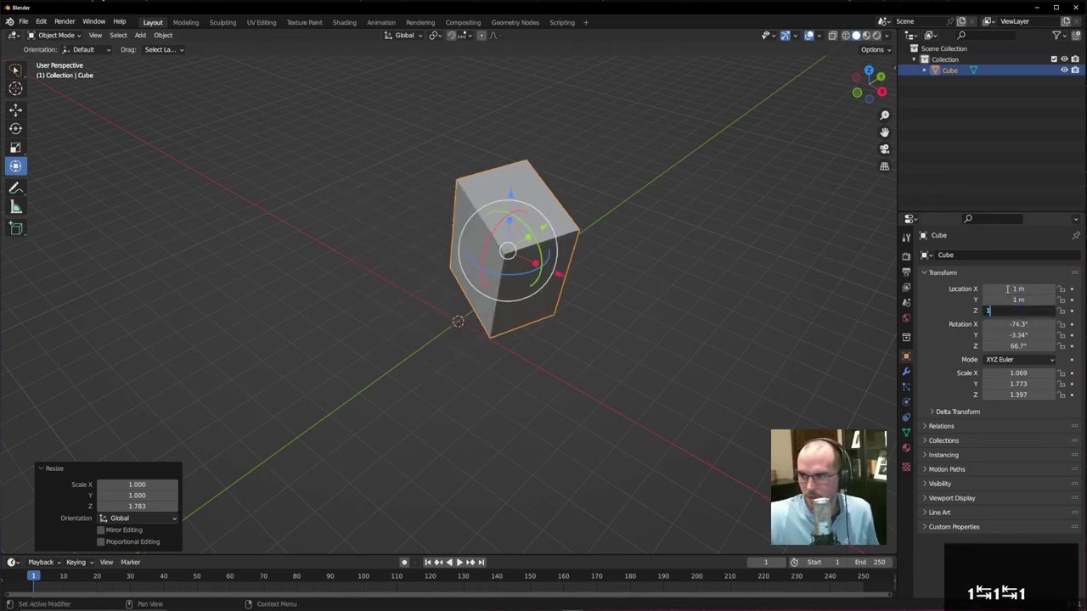
type("1")
key("Tab")
type("0")
key("Tab")
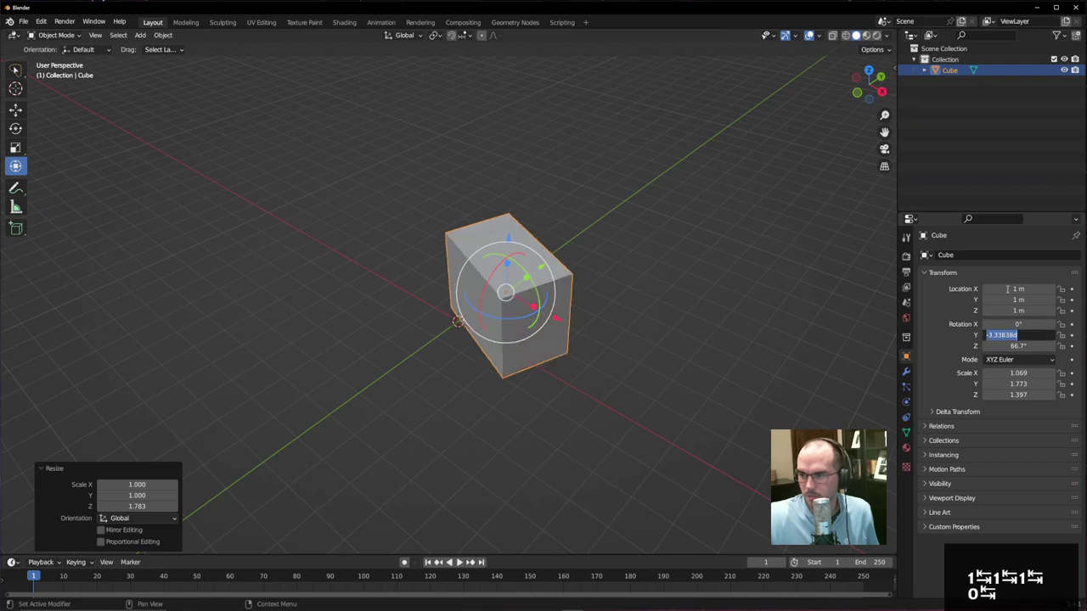
key("Escape")
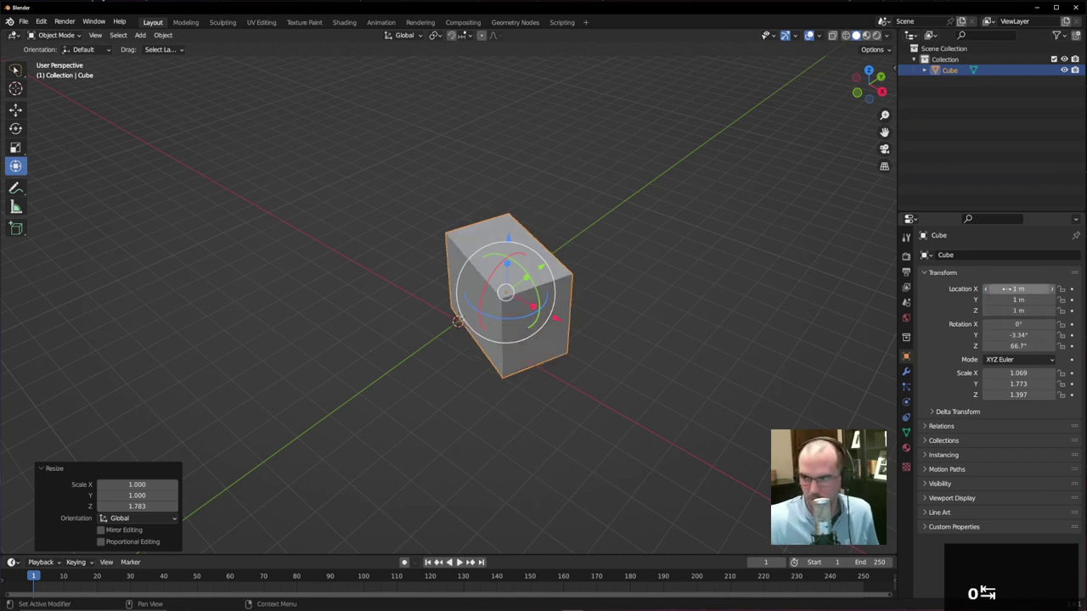
- Set Location X, Y, Z to 0 m and Rotation X, Y, Z to 0°
left_click(1010, 289)
type("0")
key("Tab")
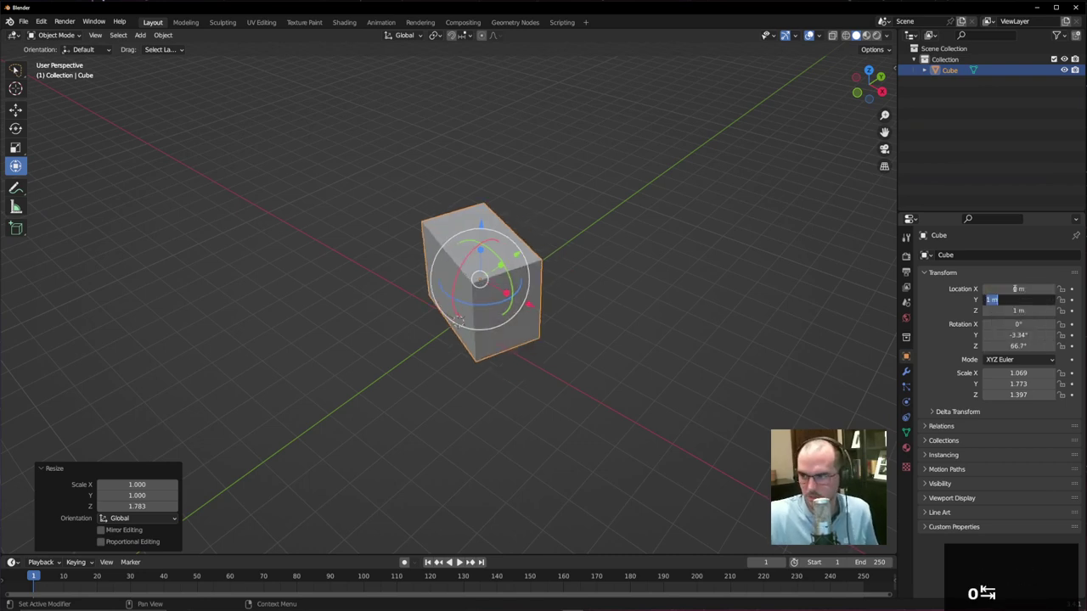
type("0")
key("Tab")
type("0")
key("Tab")
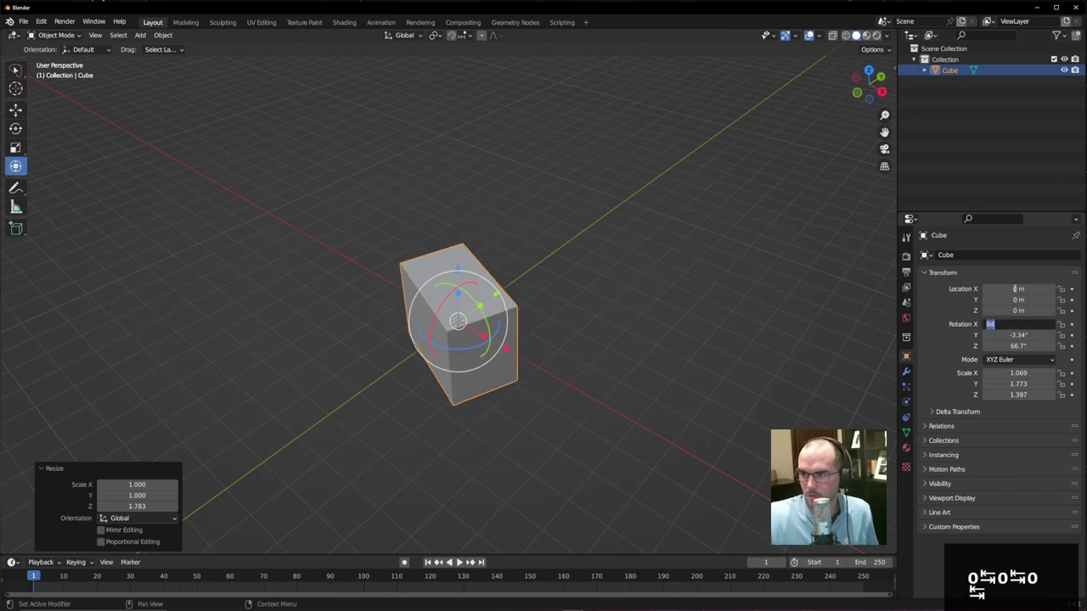
type("0")
key("Tab")
type("0")
key("Tab")
type("0")
key("Tab")
- Set Scale X, Y and Z to 1
type("1")
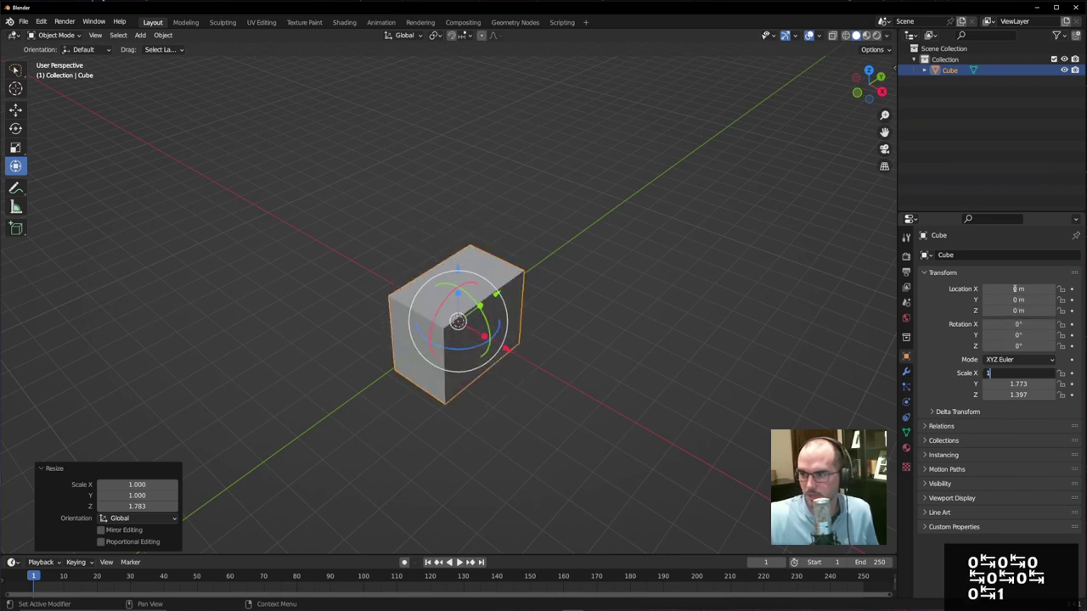
key("Tab")
type("1")
key("Tab")
type("1")
key("Return")
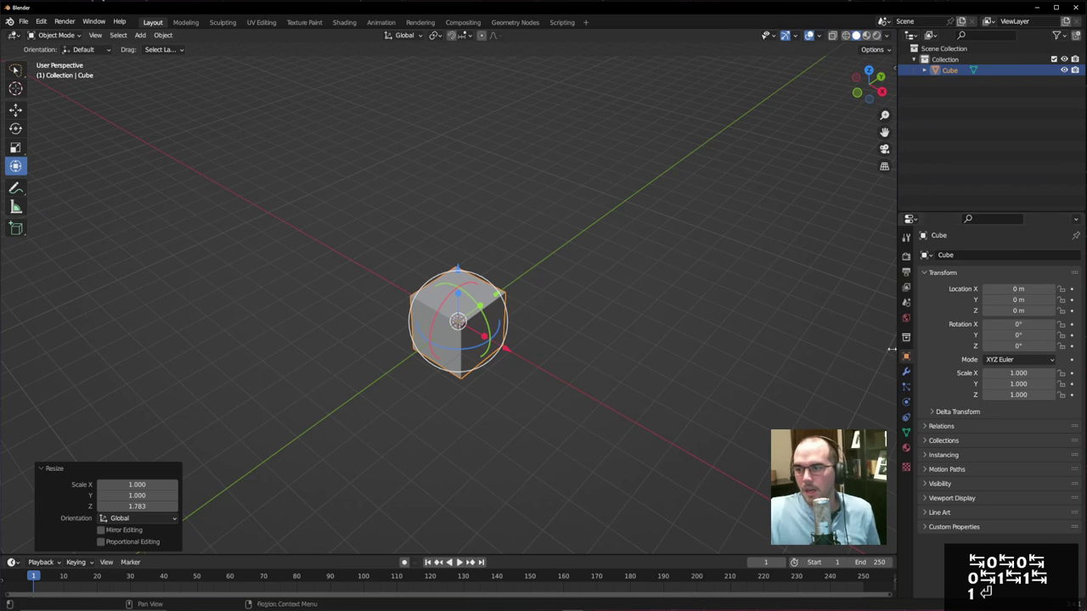
scroll(523, 355, "up", 3)
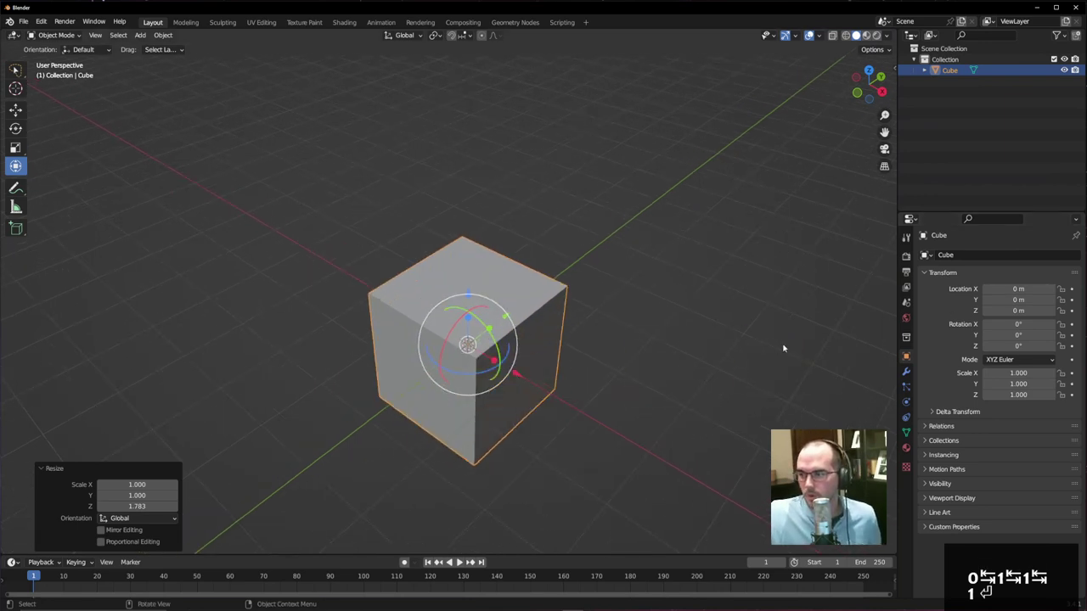
middle_click_drag(679, 360, 747, 357)
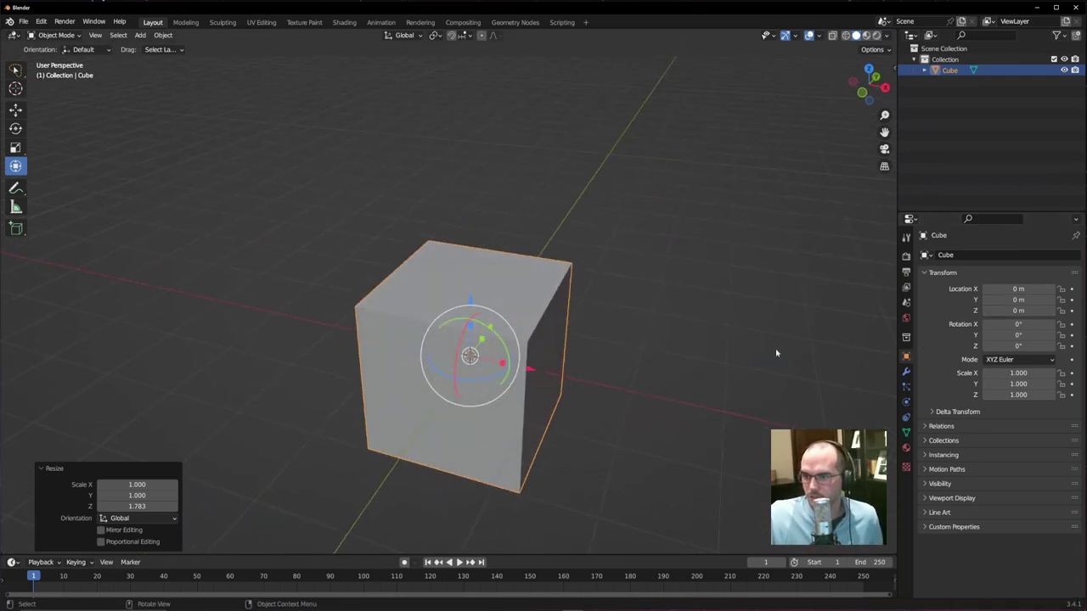
left_click(699, 387)
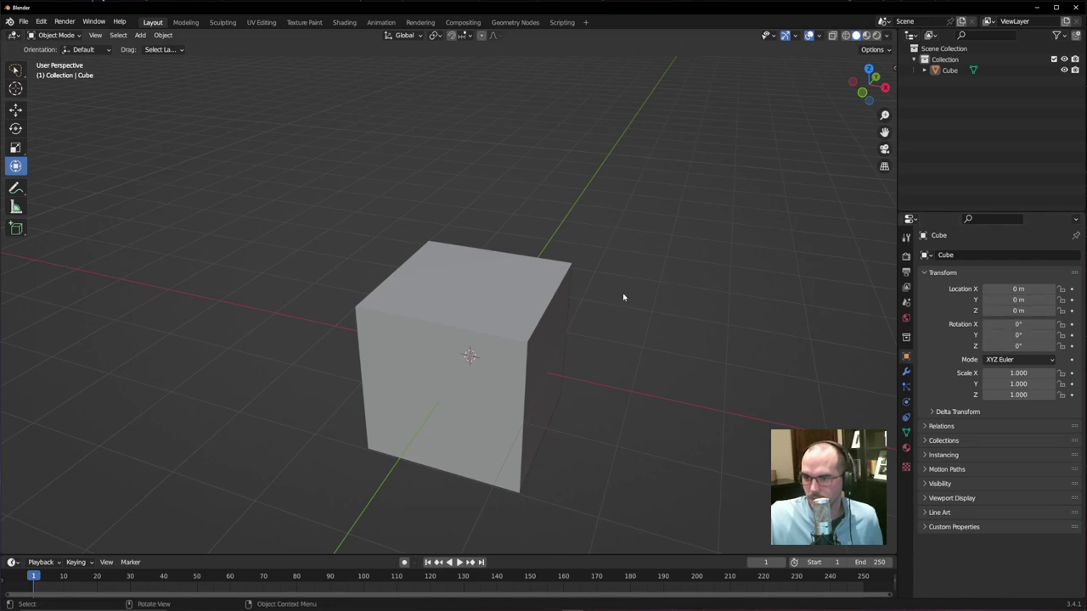
left_click(1020, 290)
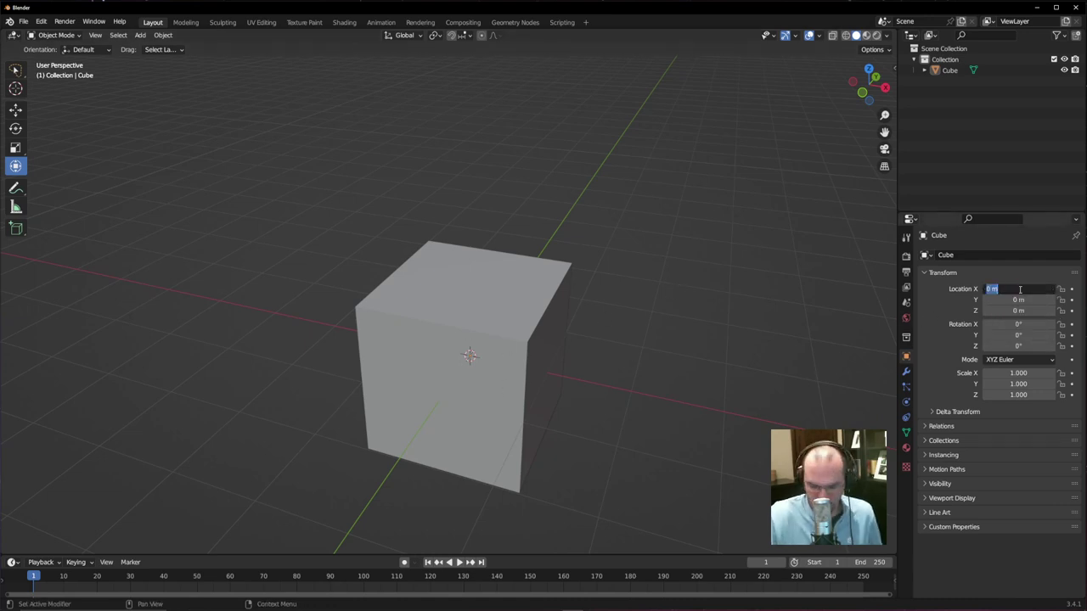
type("1")
key("Return")
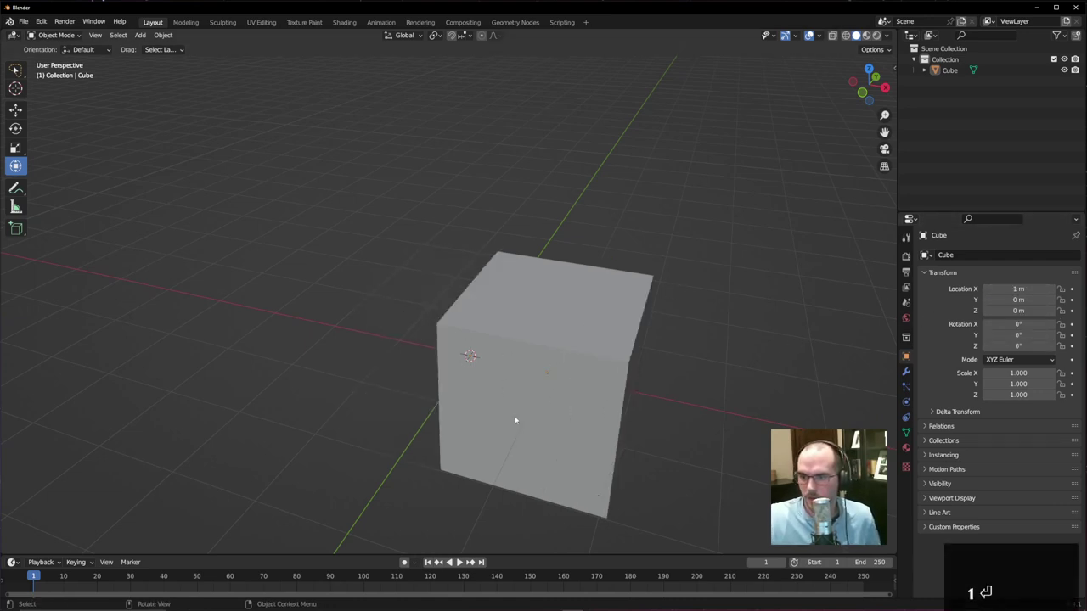
left_click(1020, 300)
type("1")
key("Return")
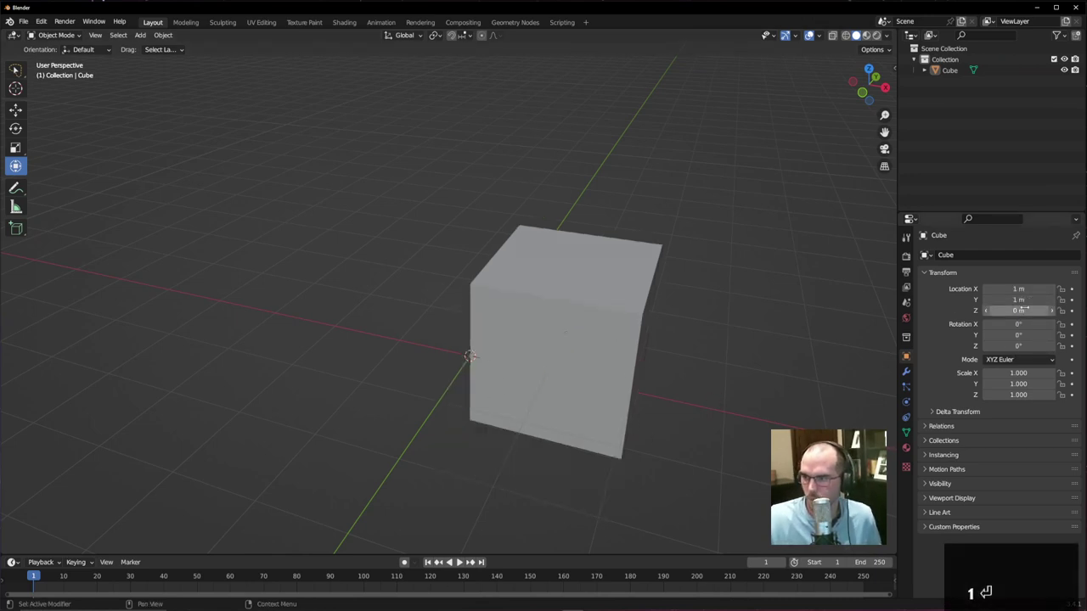
left_click(1019, 311)
type("1")
key("Return")
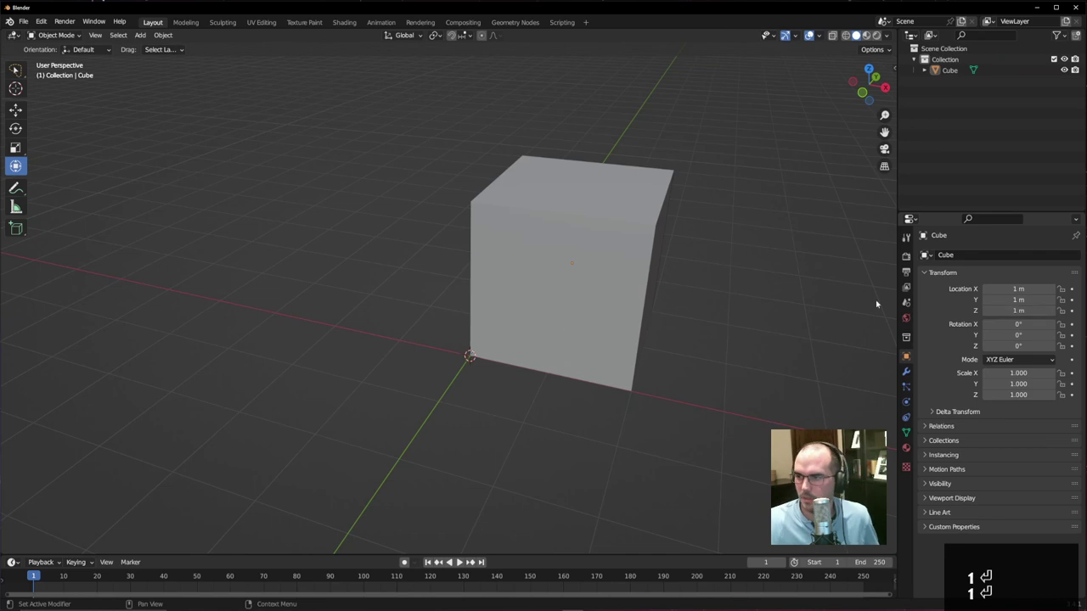
middle_click_drag(875, 299, 498, 347)
scroll(552, 424, "up", 5)
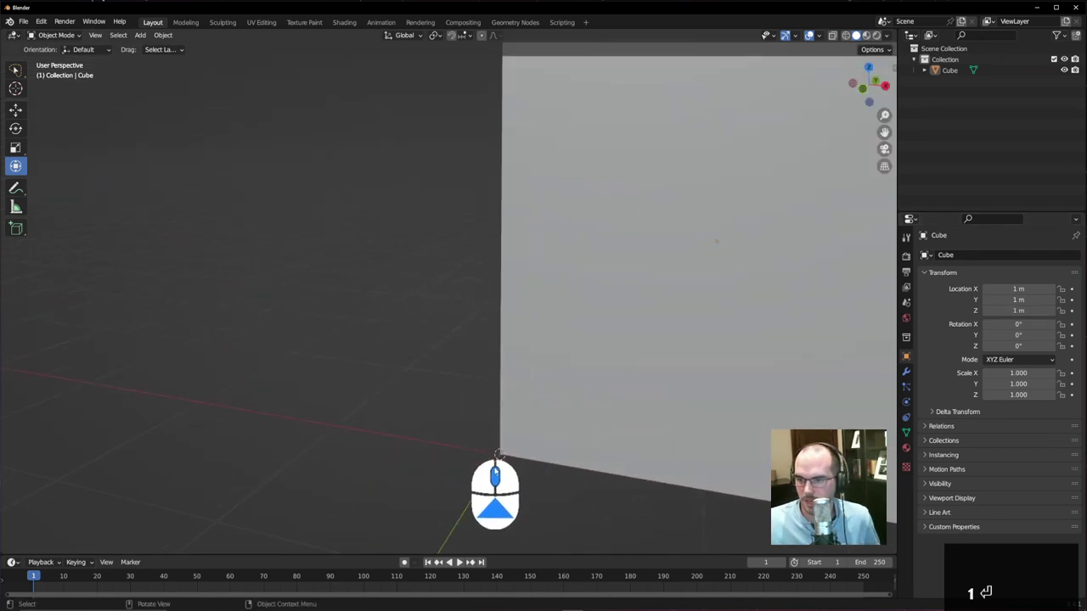
left_click(1010, 289)
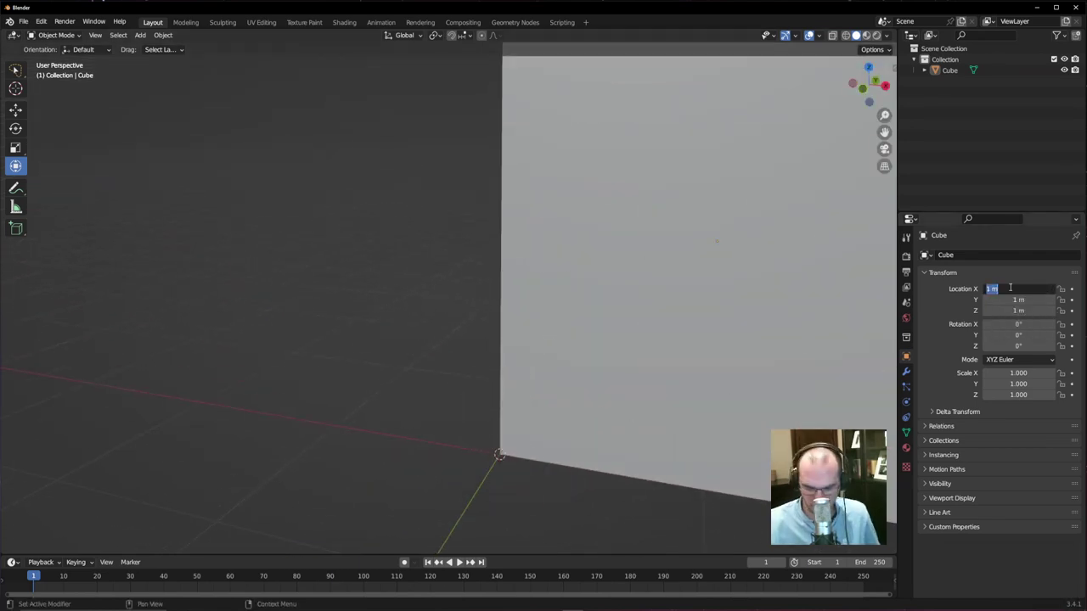
type("0")
key("Tab")
type("0")
key("Tab")
type("0")
key("Return")
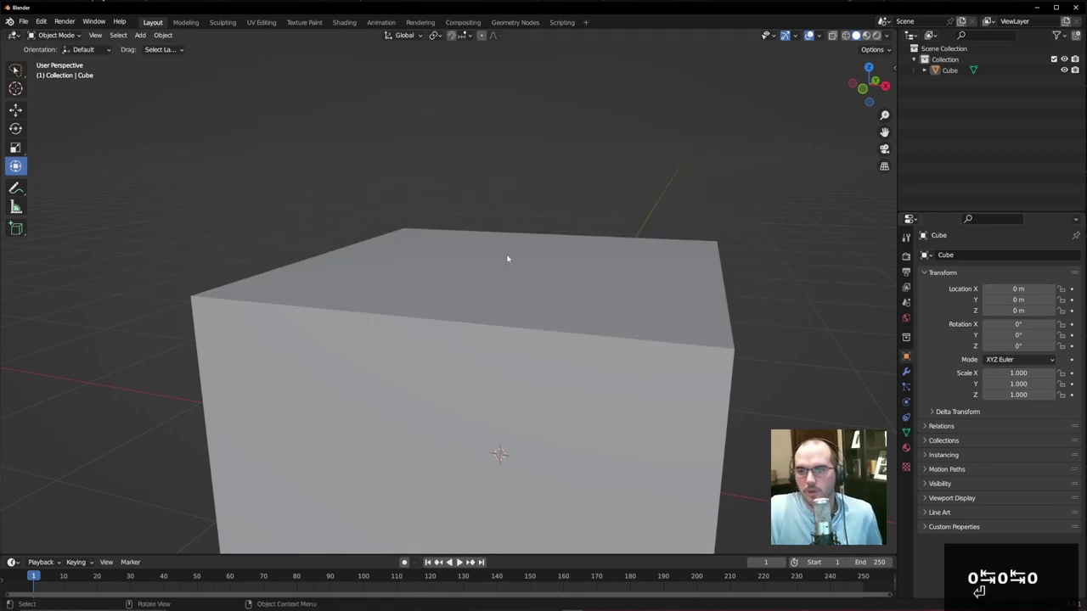
scroll(529, 303, "down", 4)
middle_click_drag(529, 303, 555, 337)
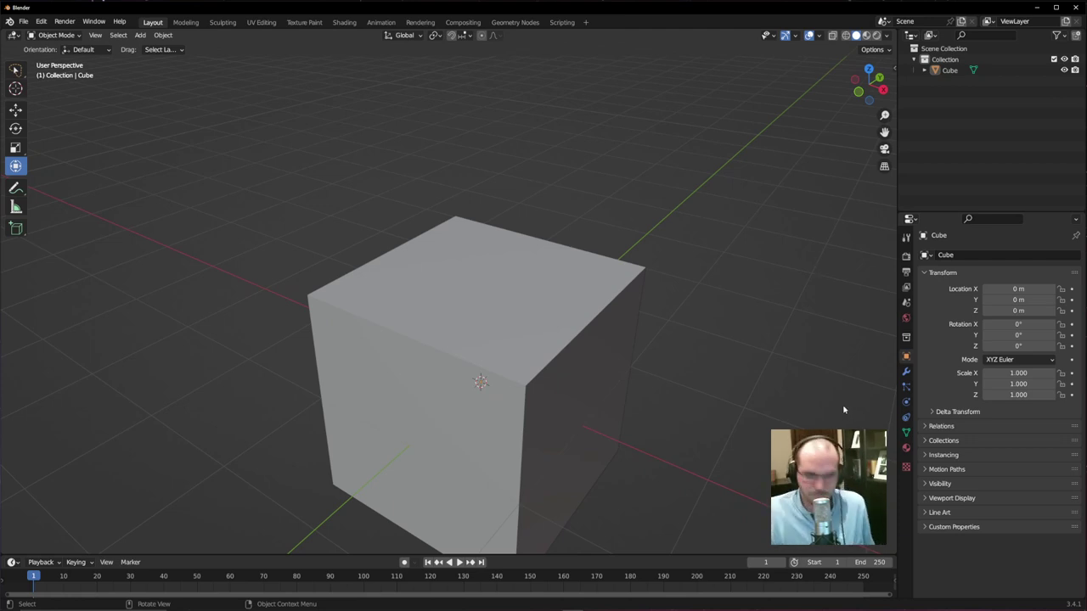
left_click(607, 354)
- Move the cube along the Z axis only, to about -0.86 m
scroll(612, 354, "down", 2)
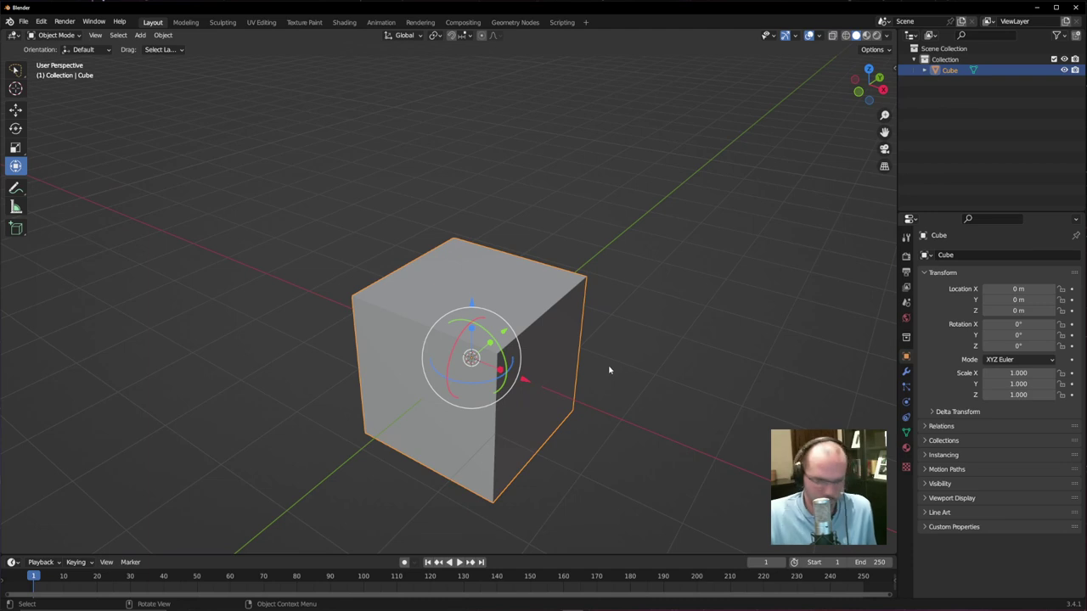
middle_click_drag(608, 369, 552, 356)
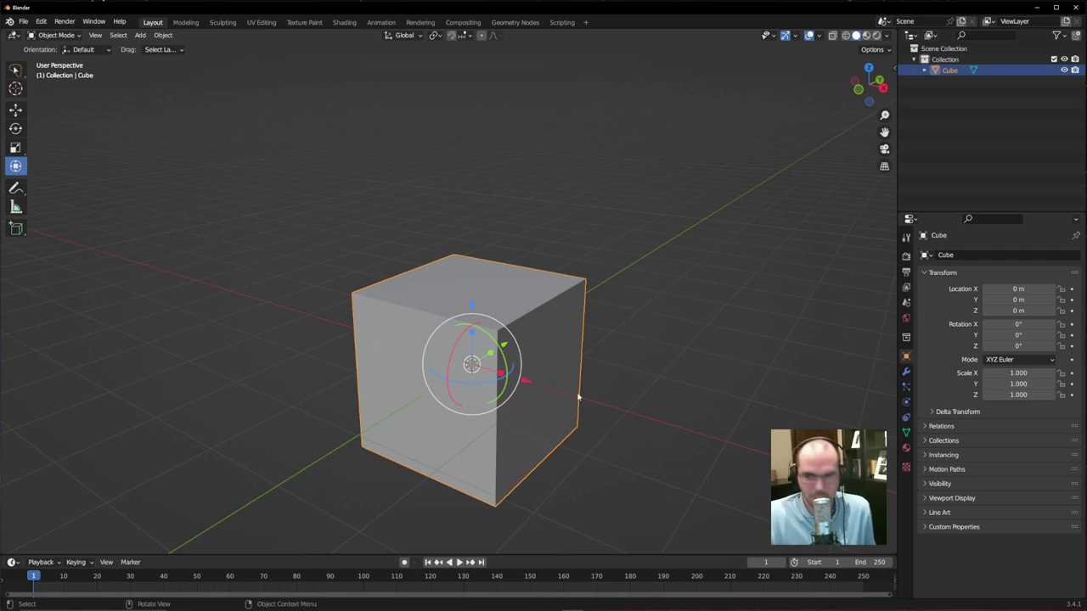
key("g")
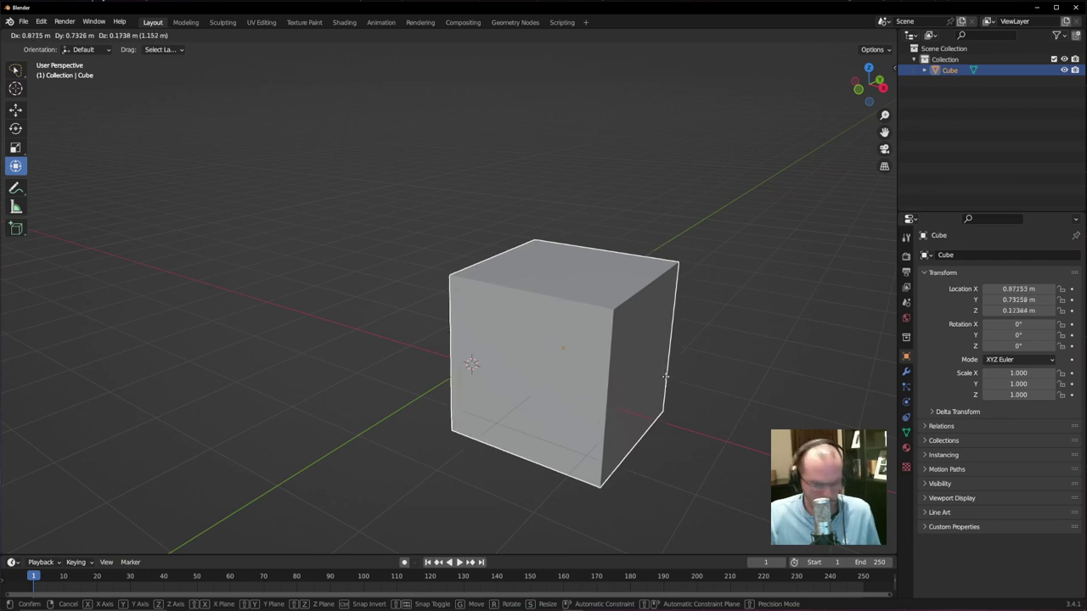
key("z")
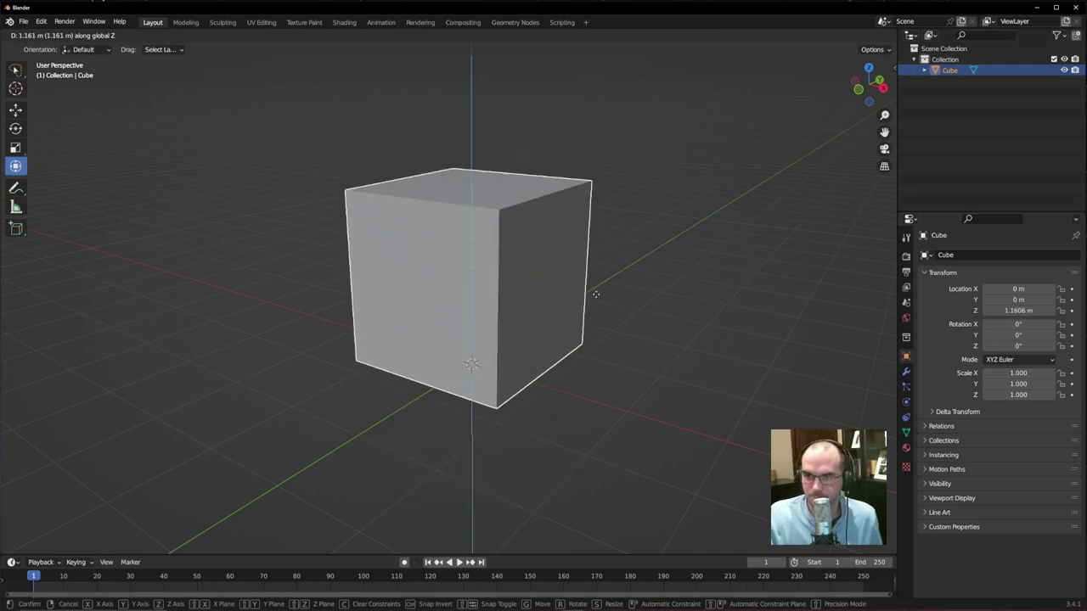
left_click(592, 241)
- Move the cube along X, then along Y, to about X -1.22 m, Y 1.28 m
middle_click_drag(577, 316, 626, 342)
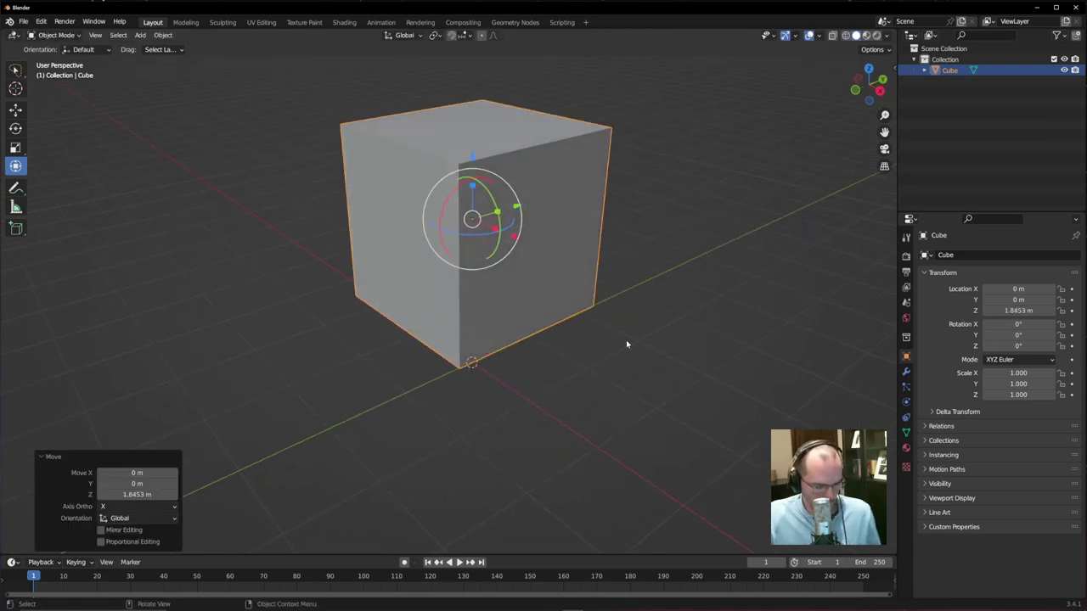
scroll(626, 342, "down", 2)
key("g")
key("x")
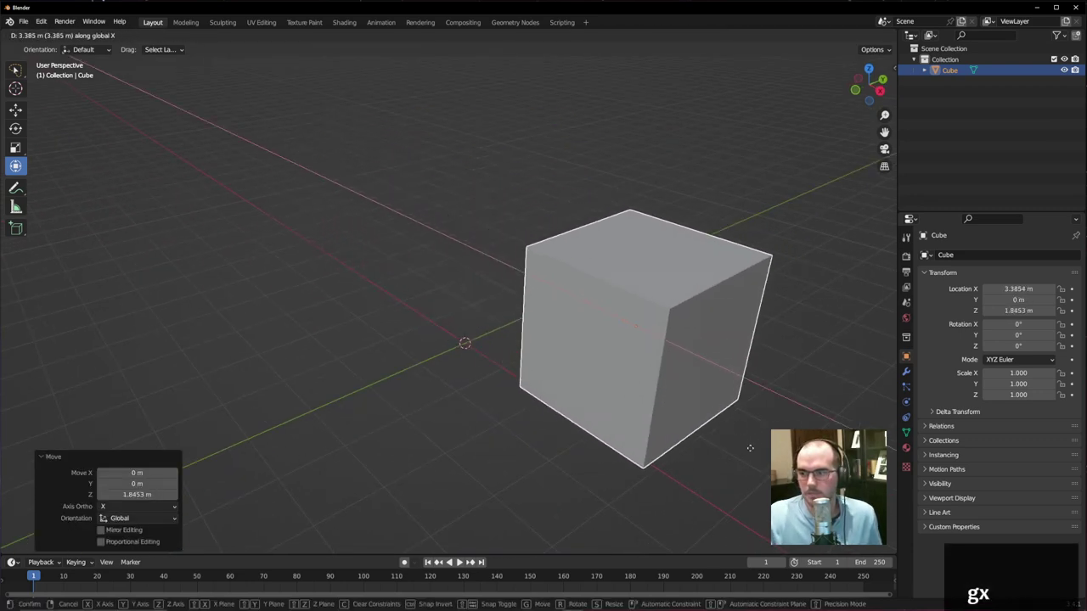
left_click(496, 364)
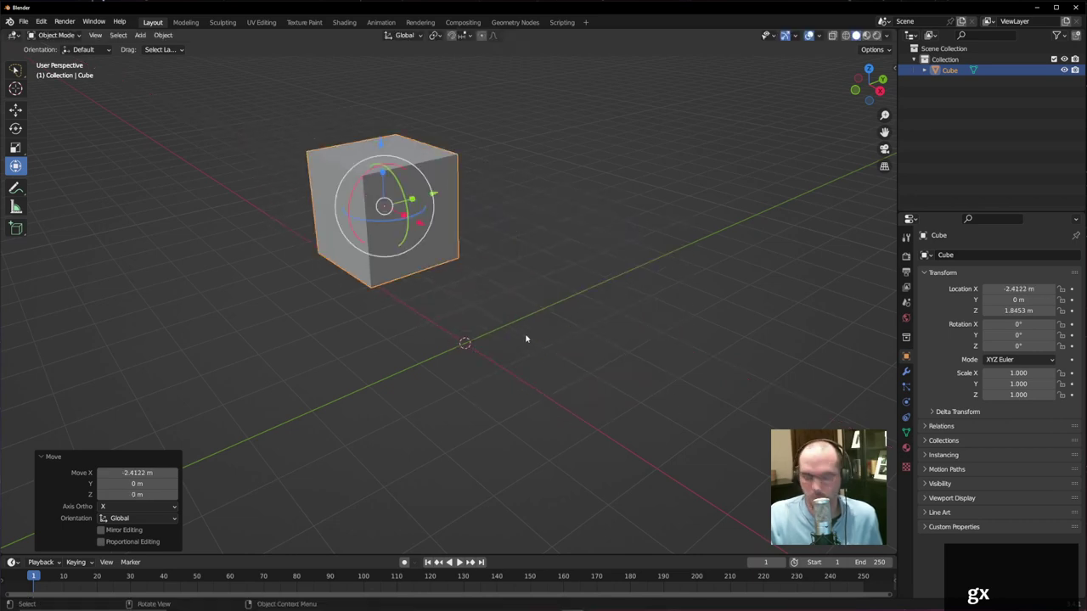
key("g")
key("y")
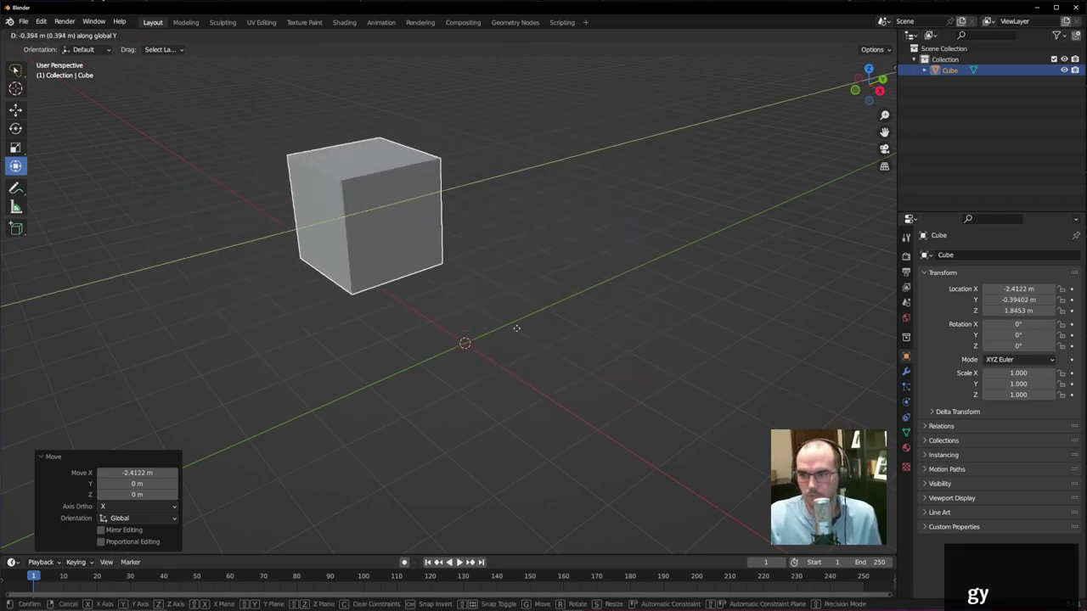
left_click(594, 317)
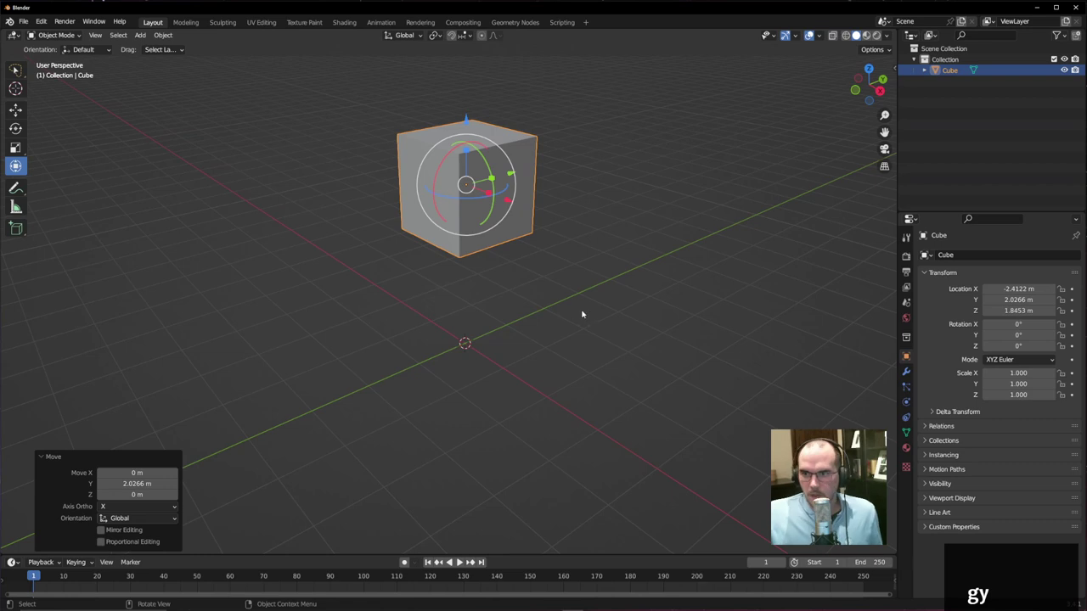
- Freely move the cube and drop it near the grid centre
key("g")
left_click(526, 383)
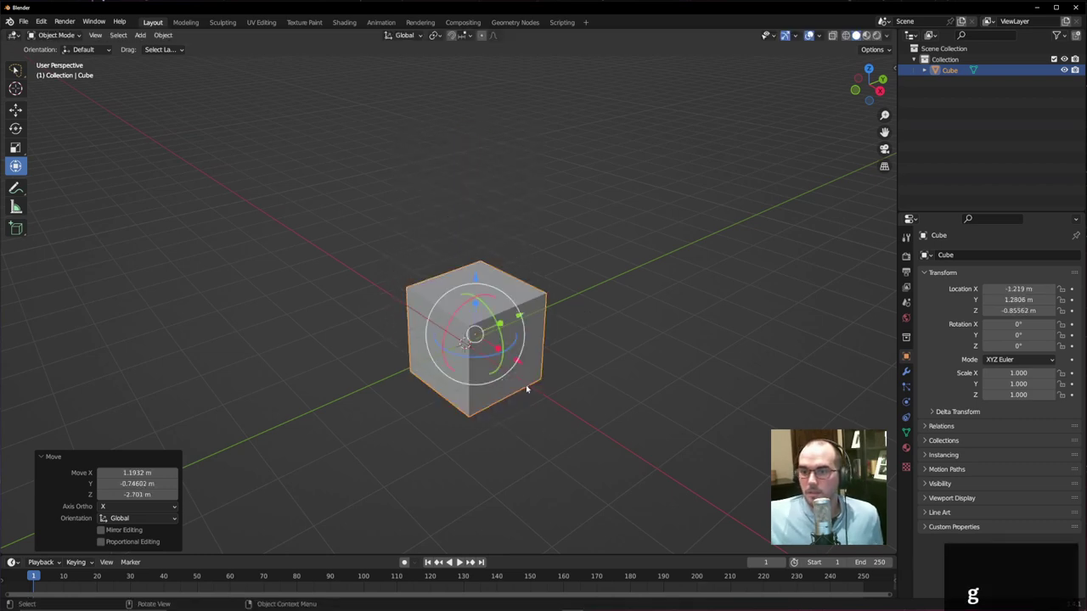
middle_click_drag(475, 392, 489, 395)
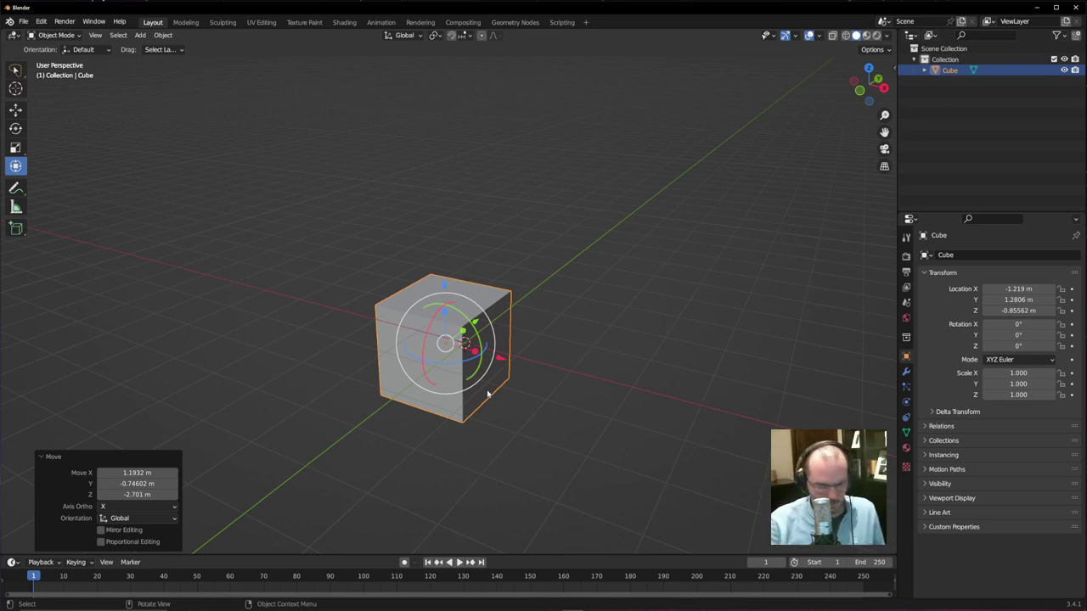
- Slide the cube with Z locked (Shift+Z) to about X -1.41 m, Y 1.72 m
key("g")
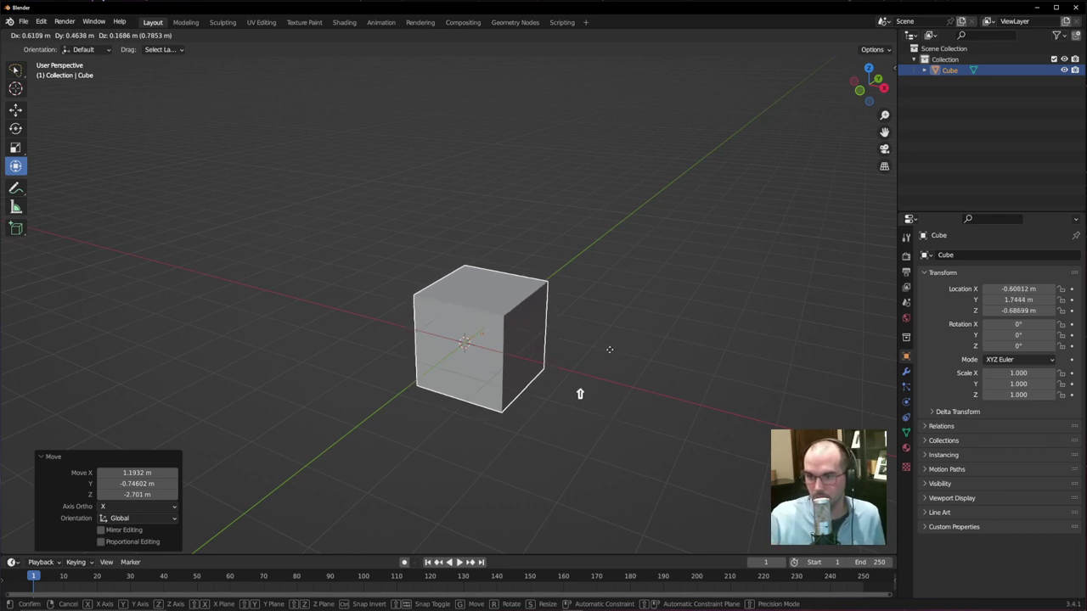
key("shift+z")
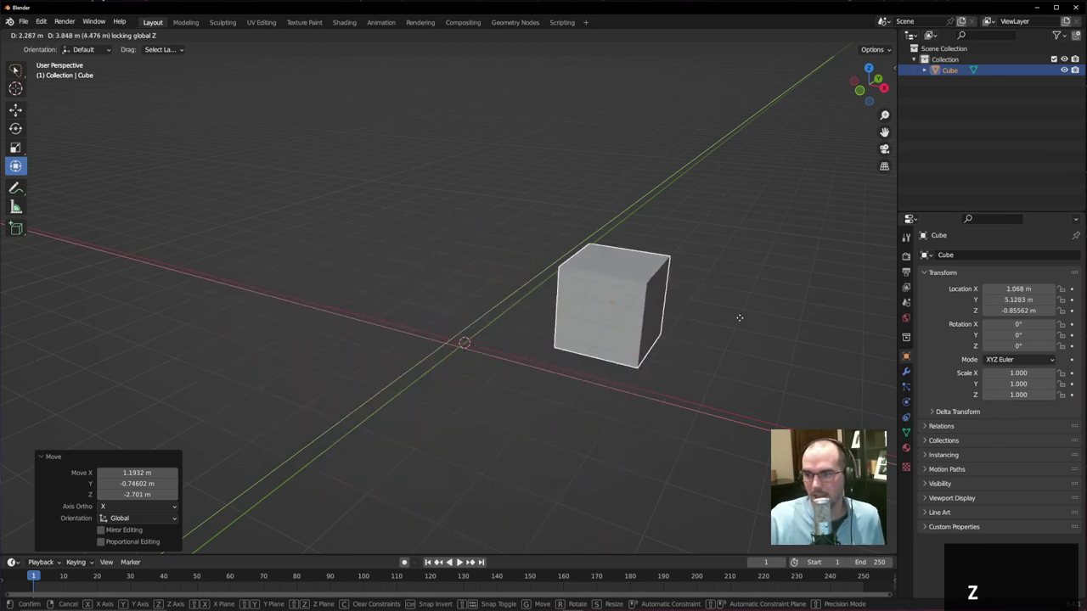
key("Escape")
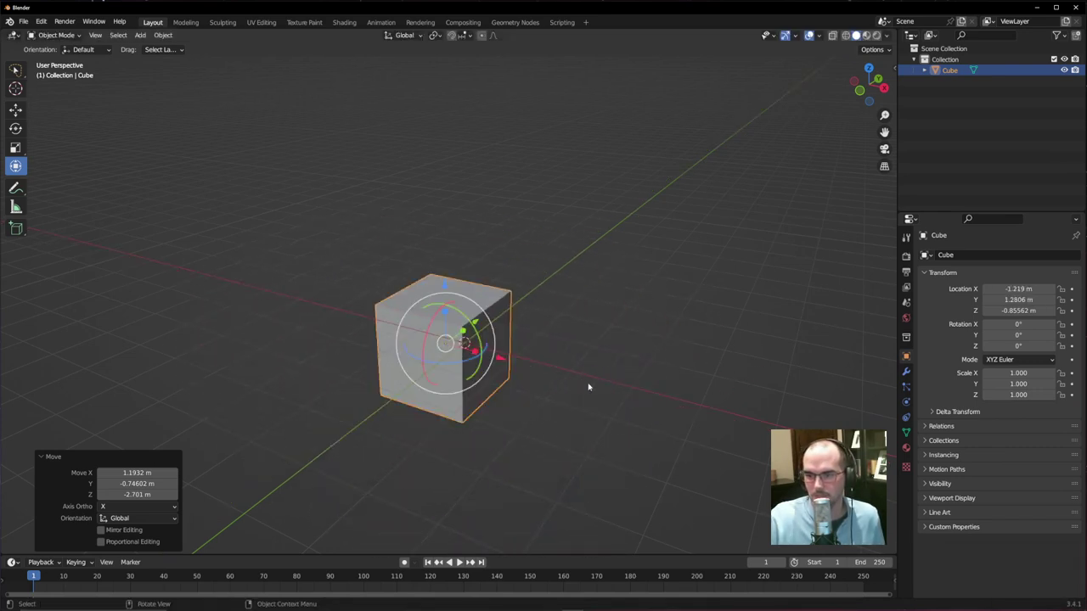
key("g")
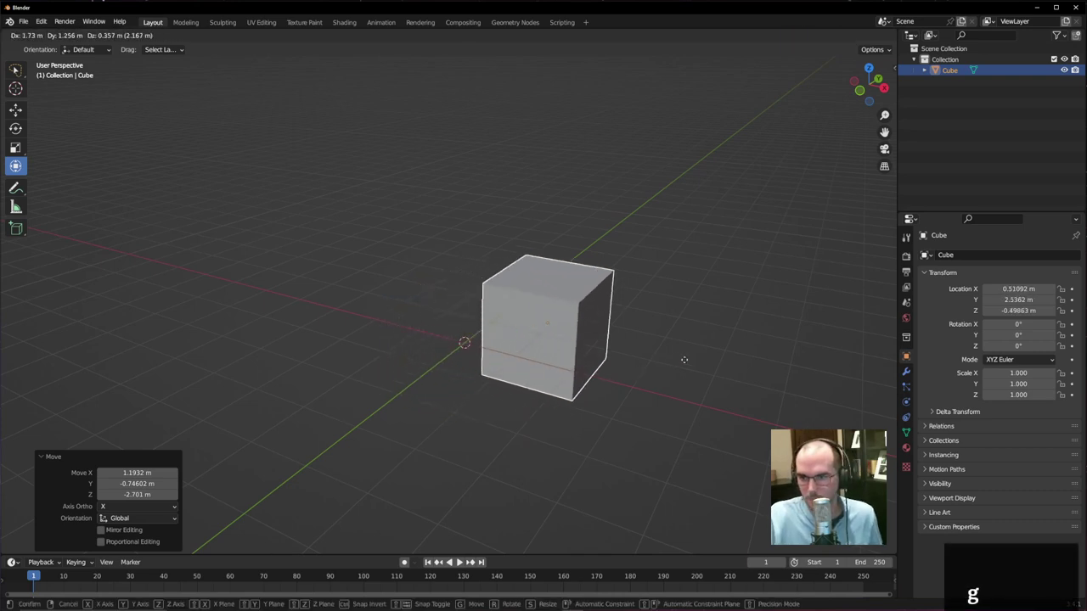
key("shift+z")
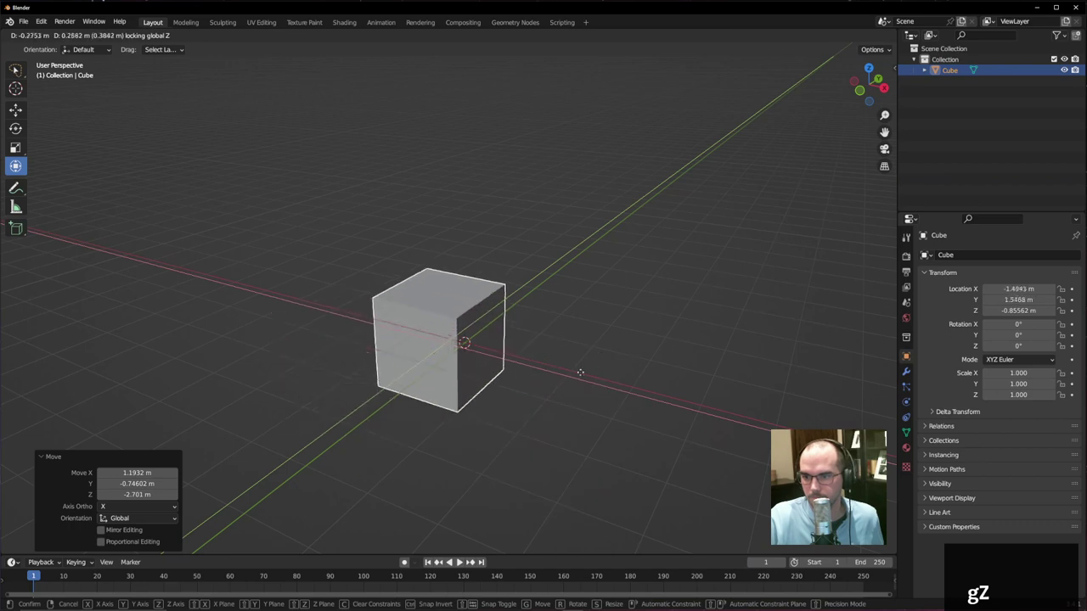
left_click(585, 371)
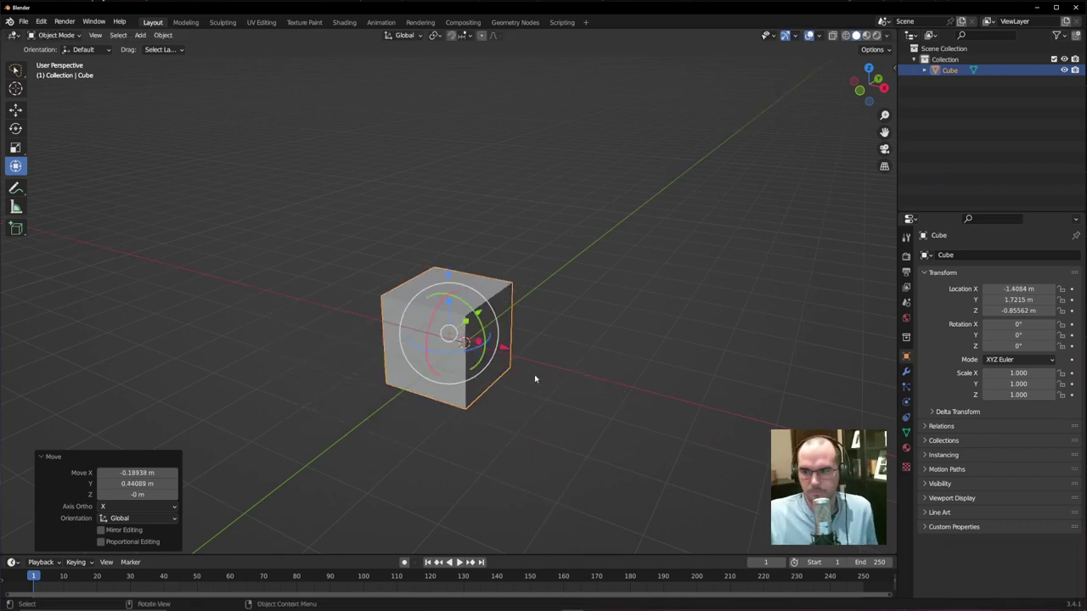
key("g")
right_click(676, 387)
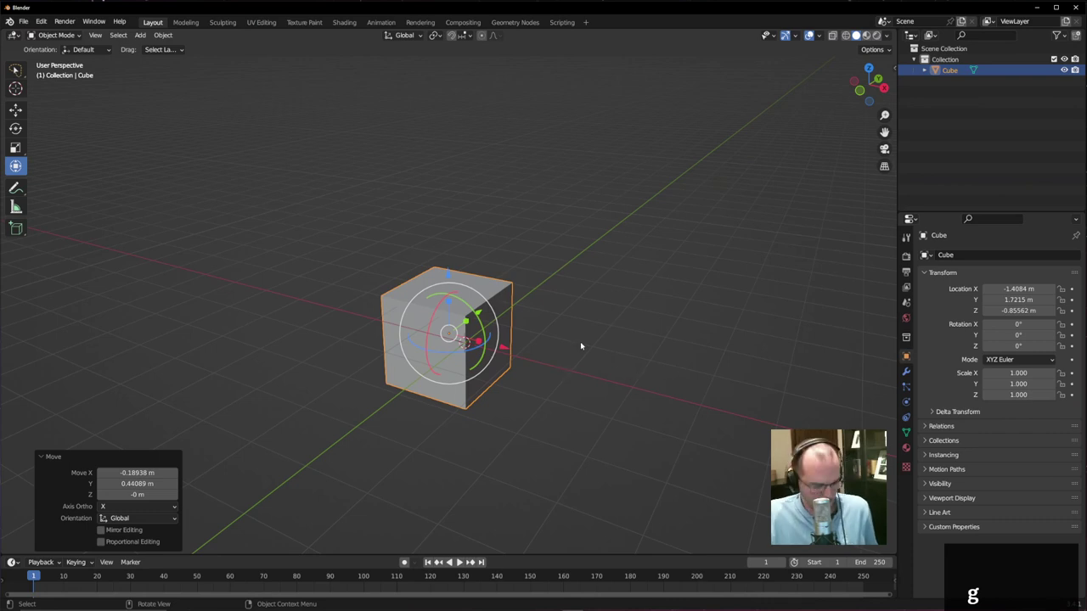
key("r")
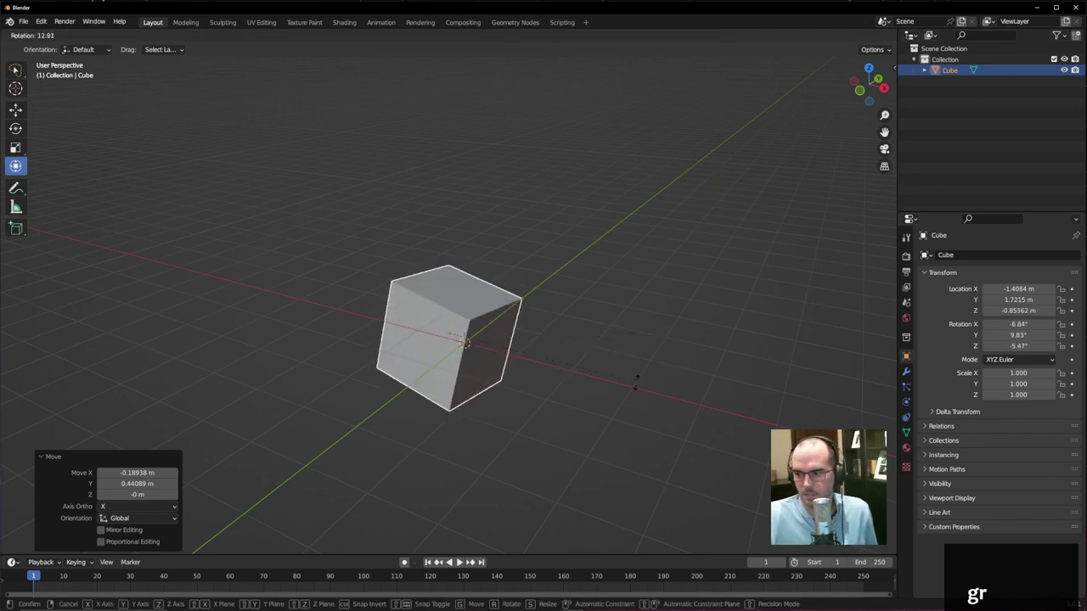
key("y")
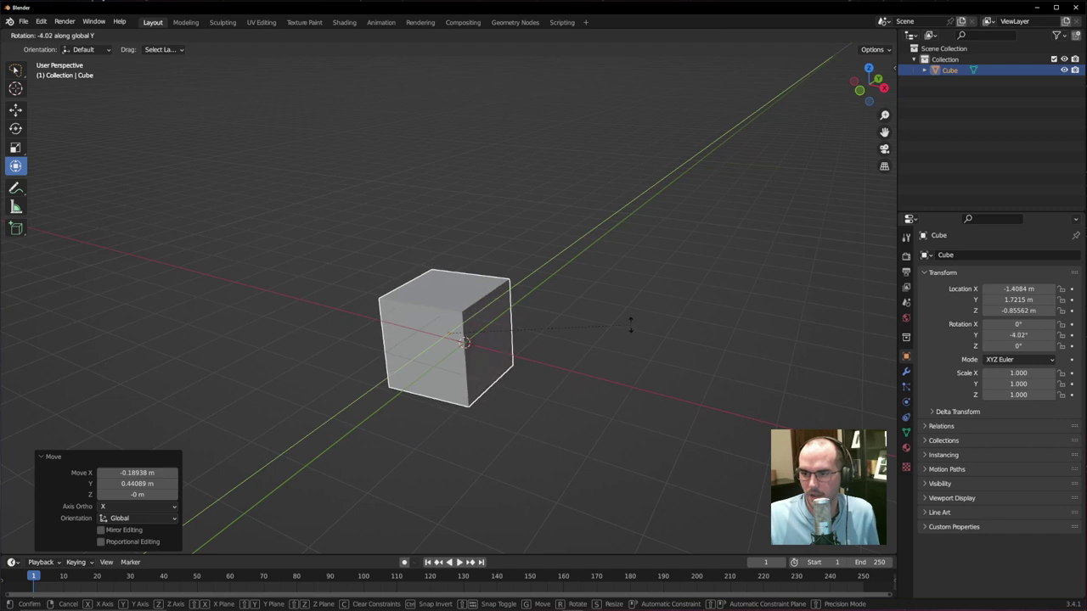
key("Escape")
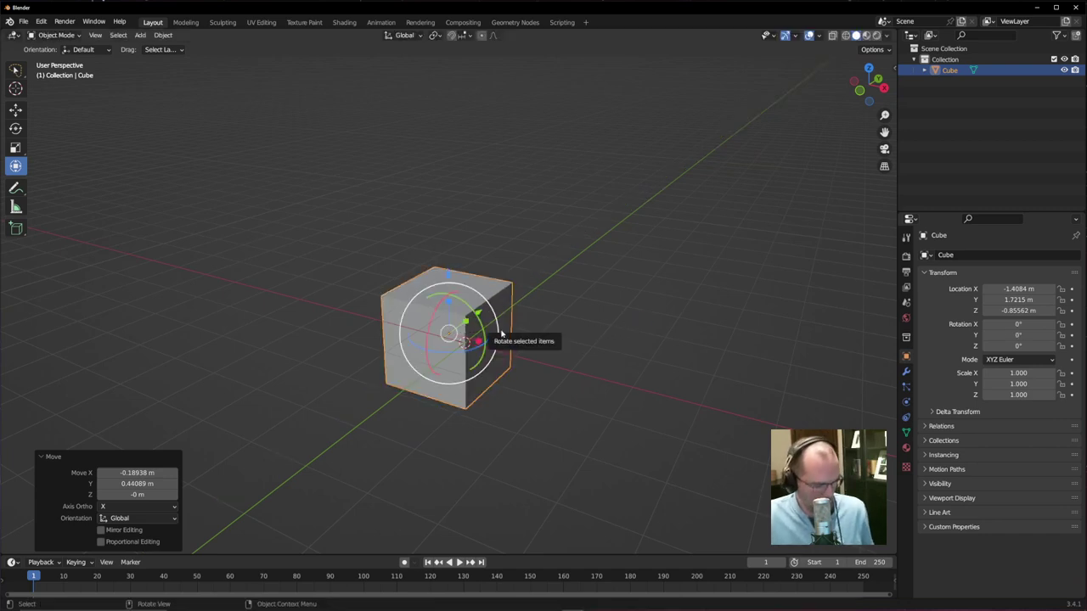
key("r")
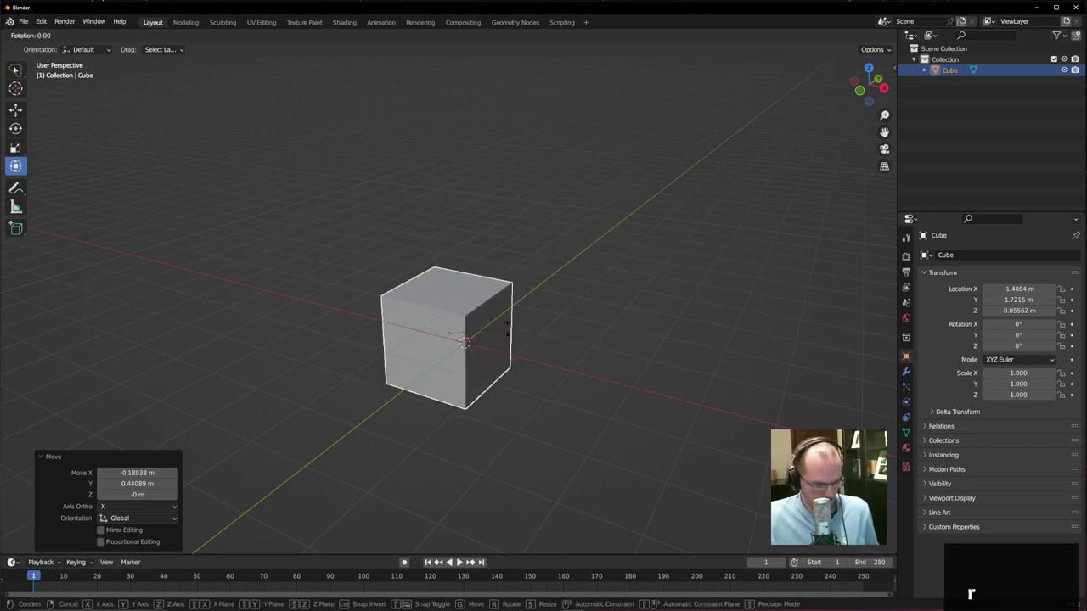
key("z")
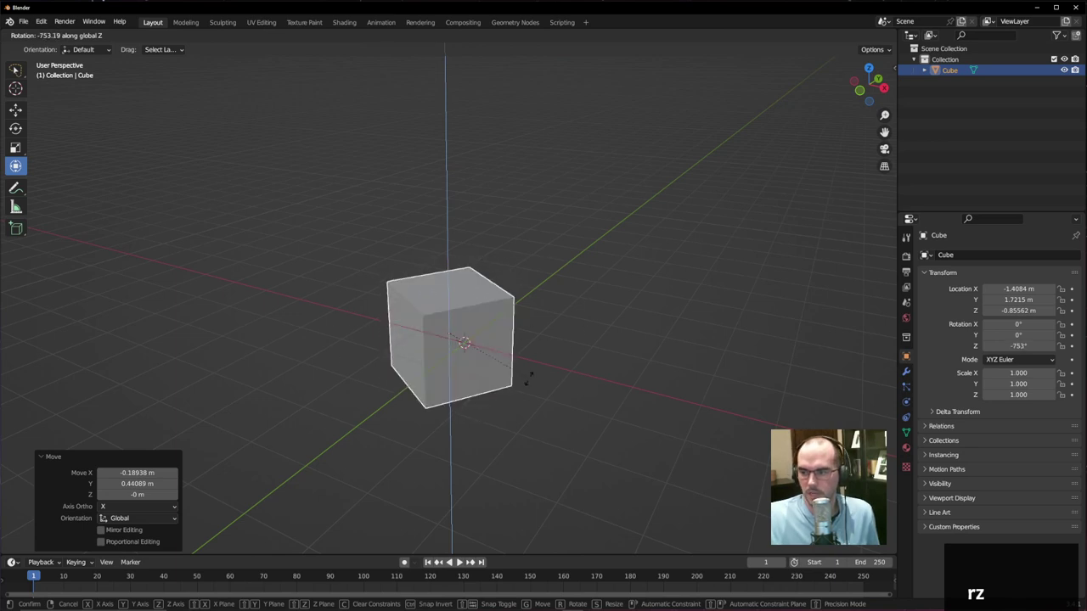
right_click(461, 303)
key("r")
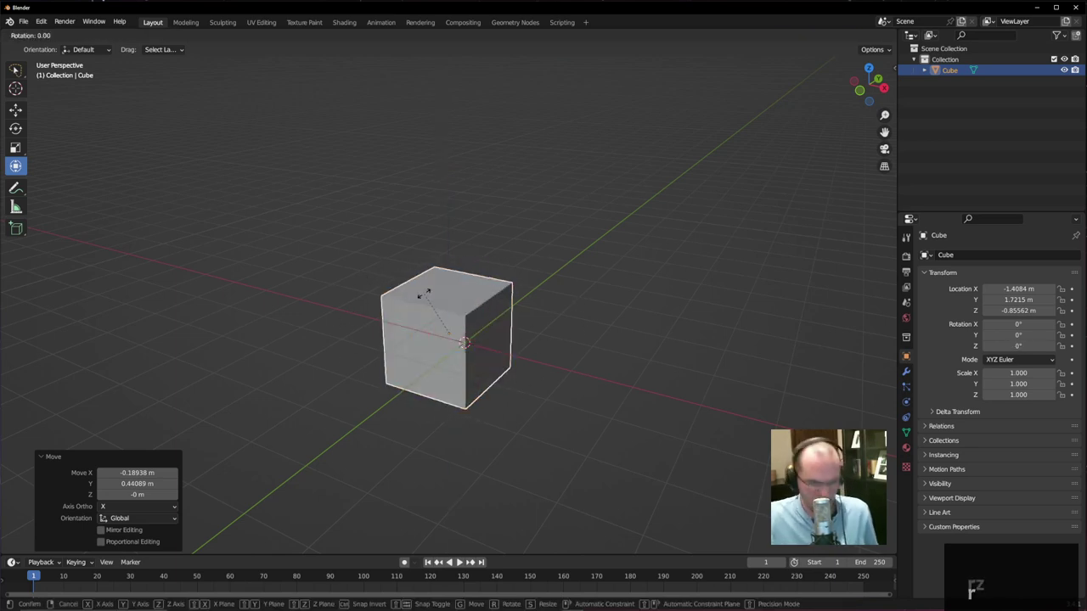
key("shift+z")
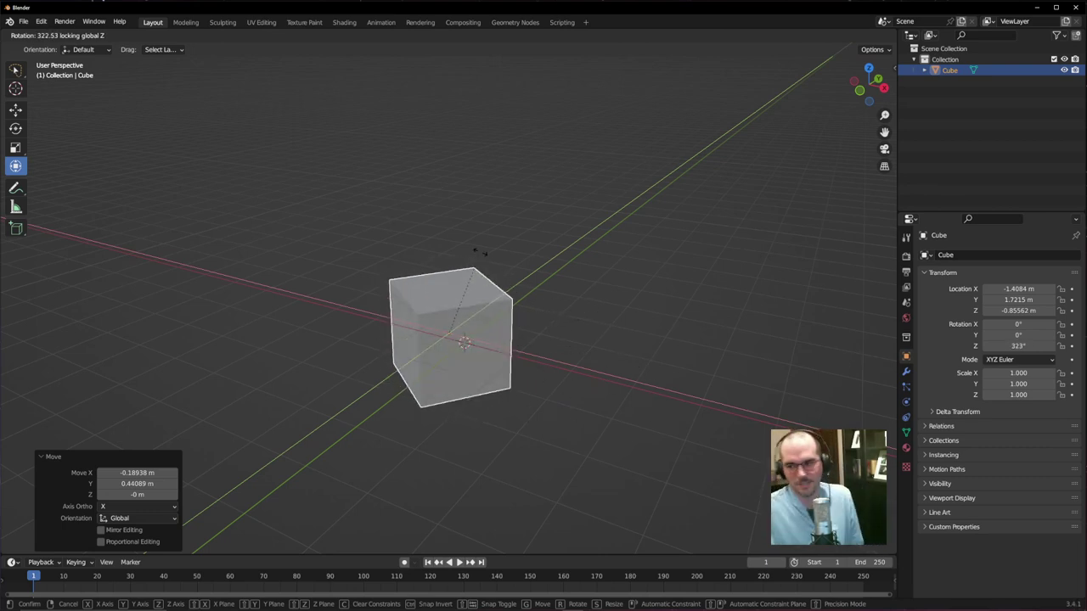
key("Escape")
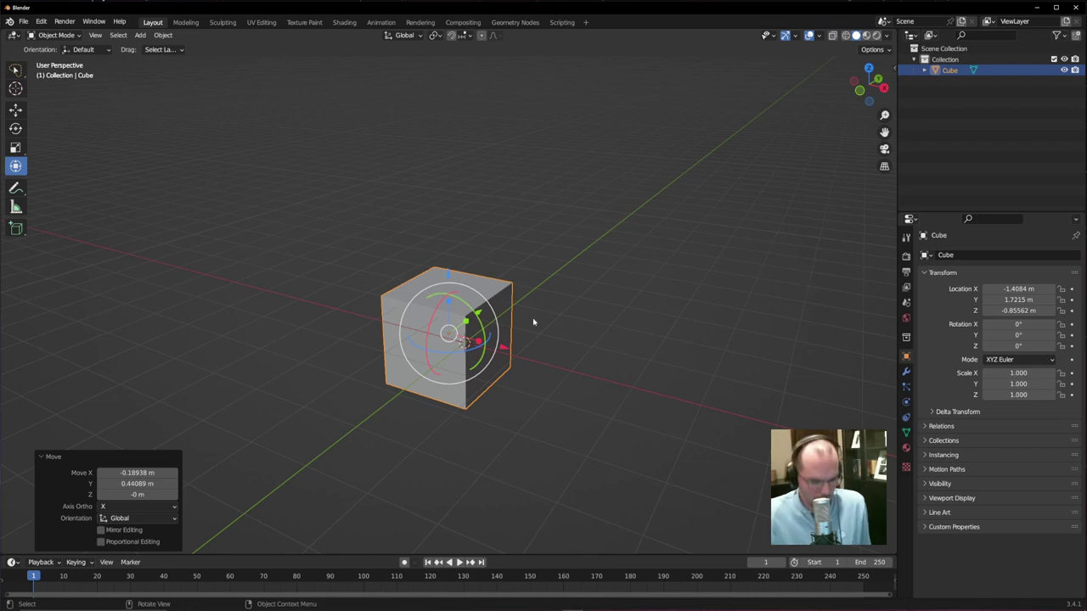
key("s")
key("x")
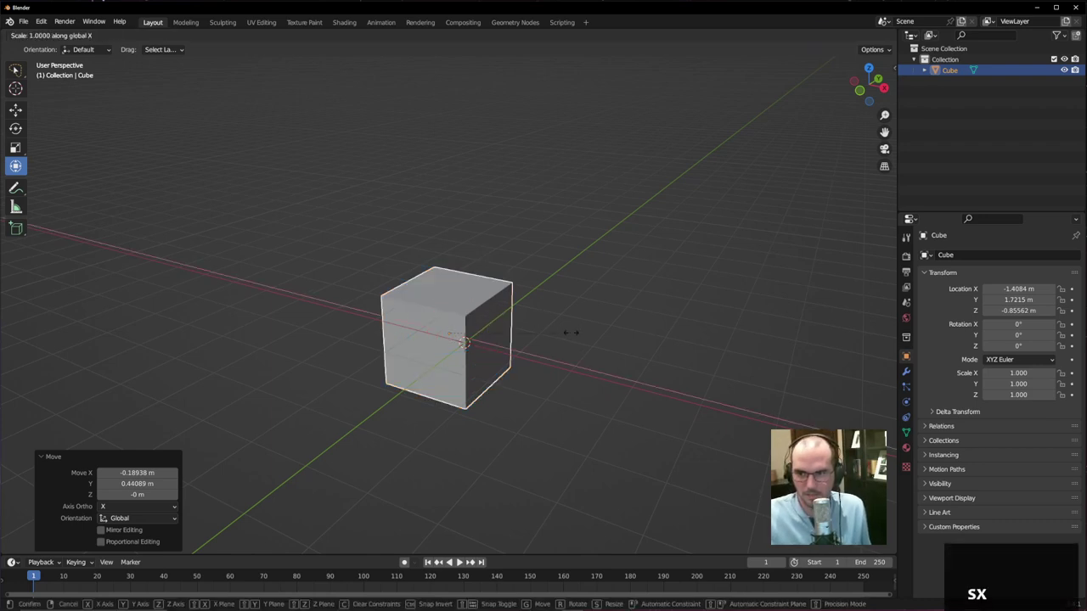
right_click(639, 378)
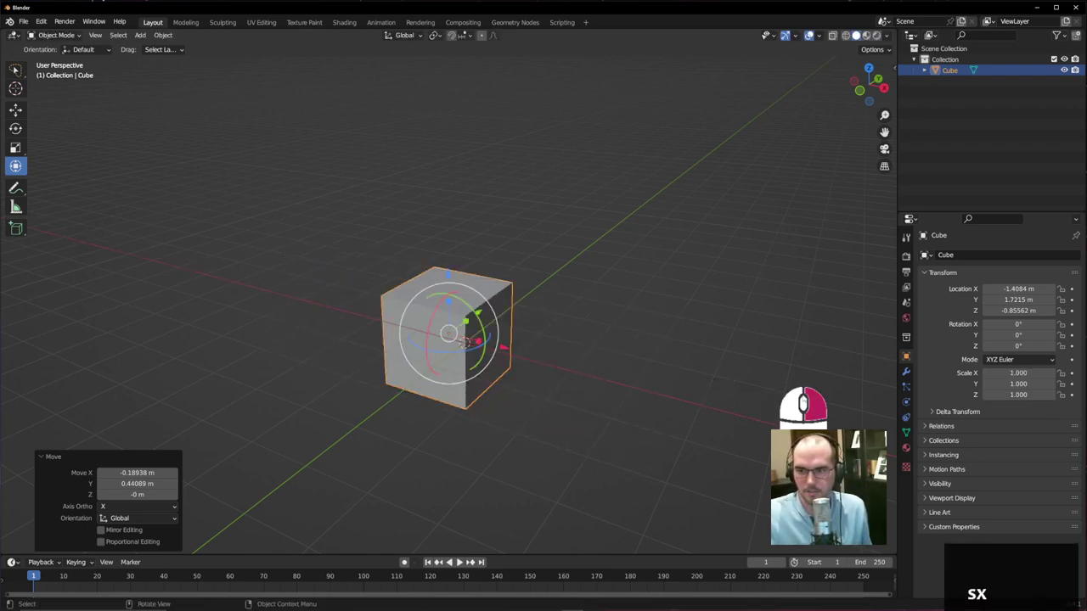
key("s")
key("z")
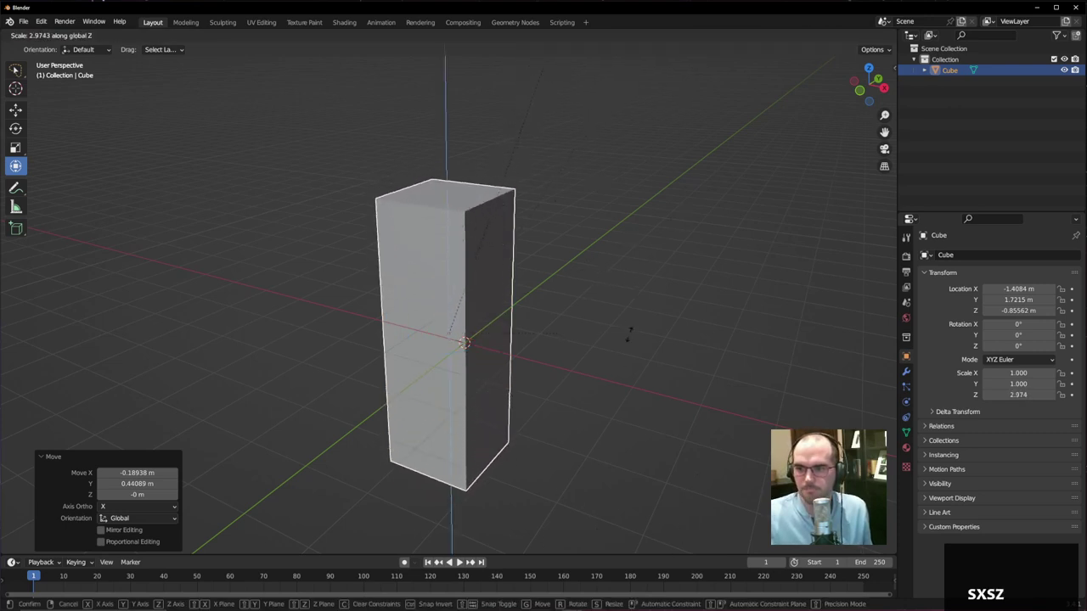
right_click(622, 377)
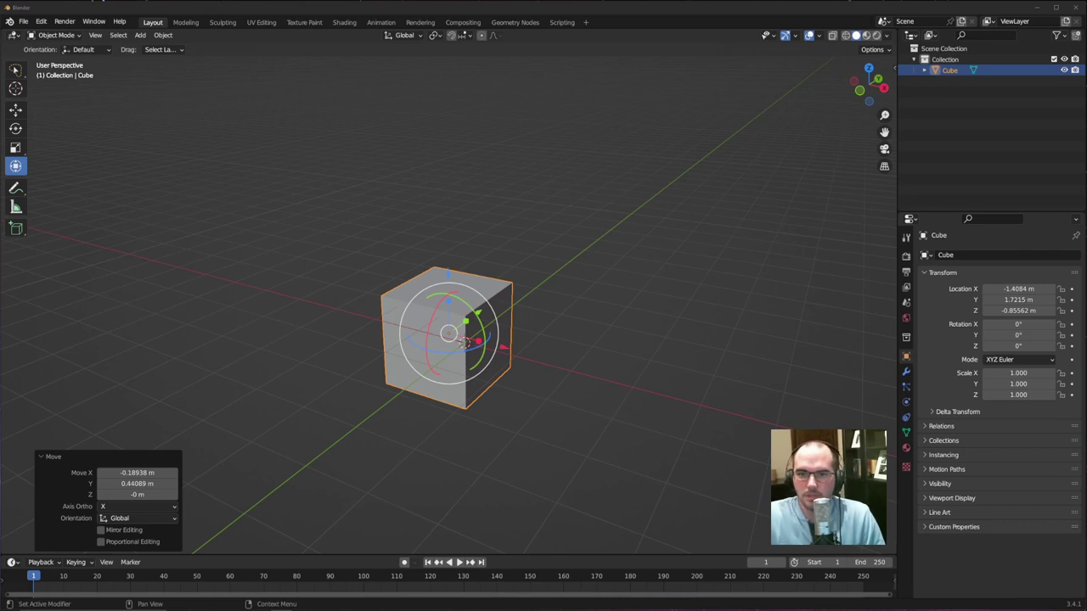
- Cycle the selection mode with W and box-select the cube in the viewport
left_click(383, 179)
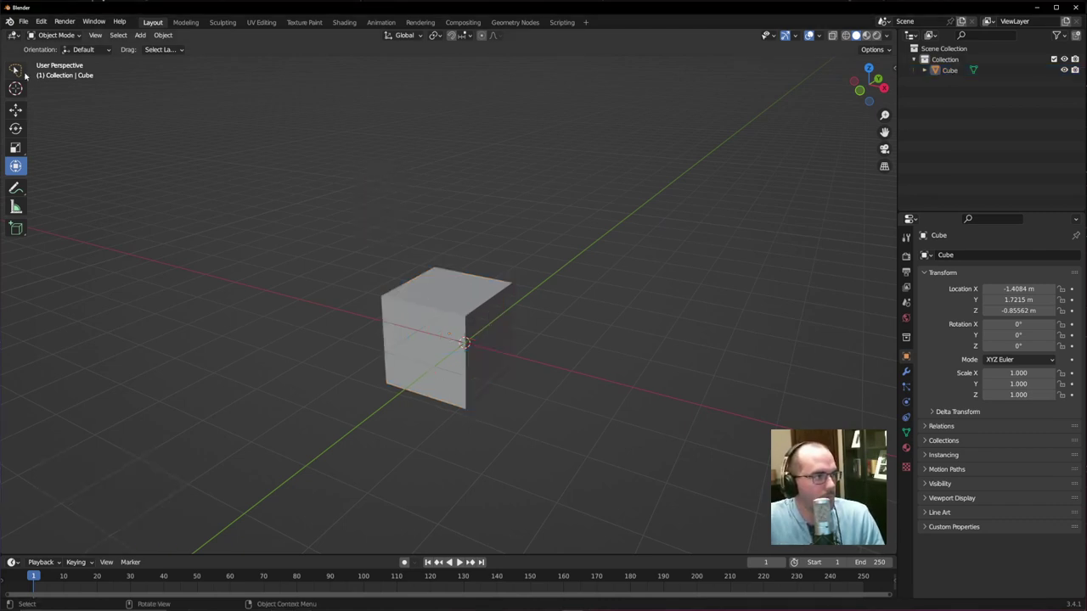
left_click_drag(15, 71, 161, 200)
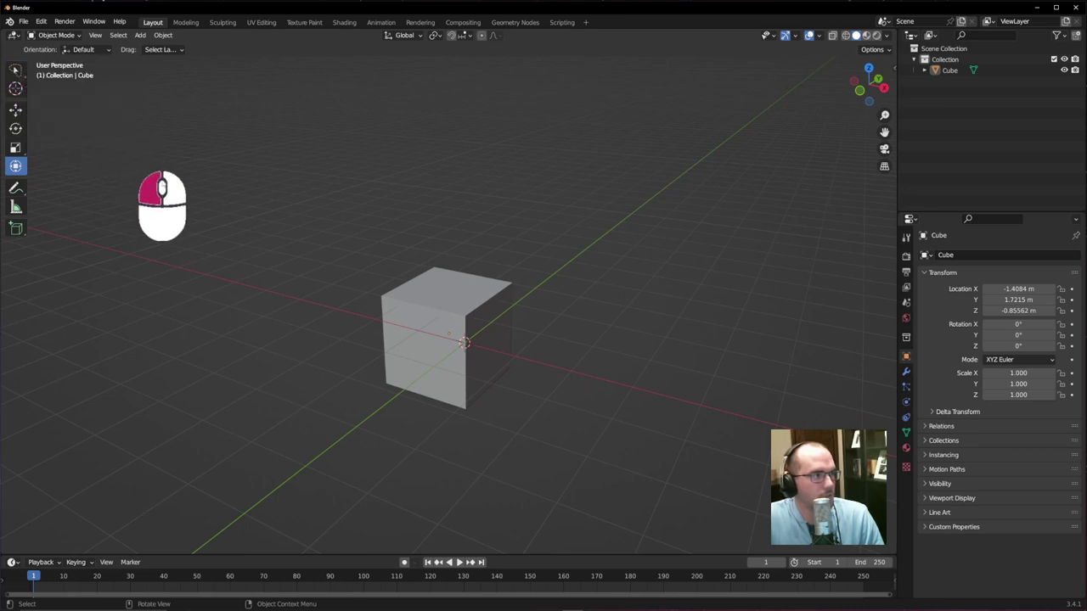
left_click_drag(15, 73, 114, 99)
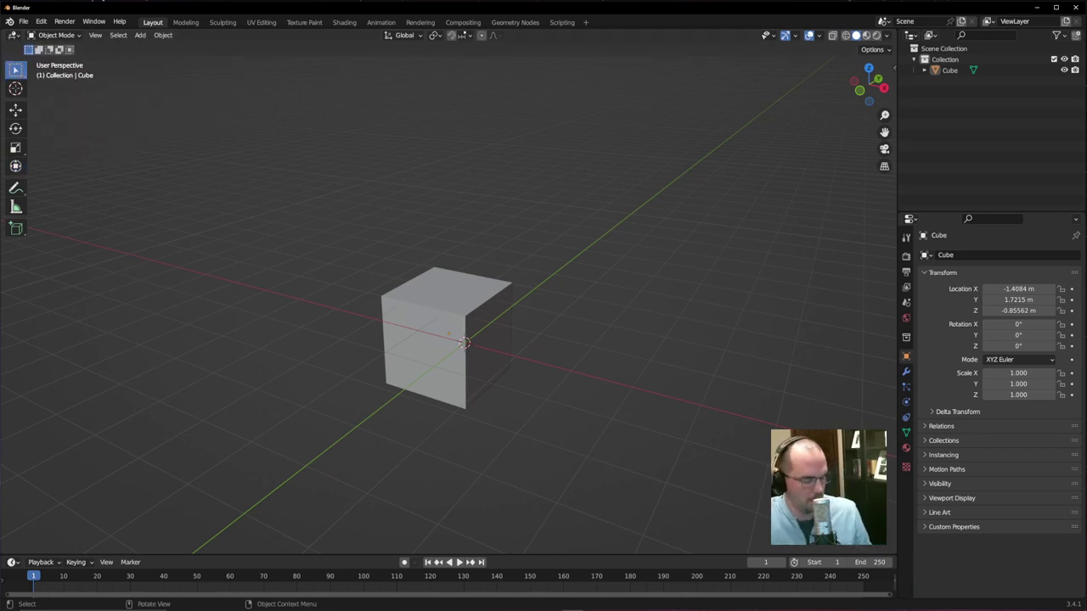
key("w")
key("w")
key("w")
key("w")
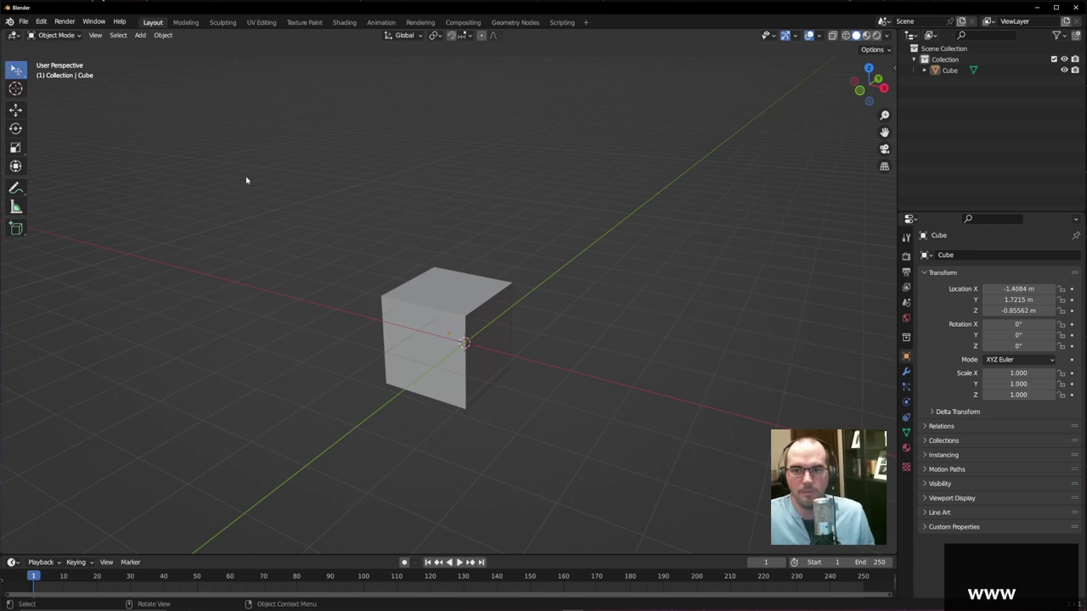
key("w")
key("w")
key("w")
key("w")
key("w")
key("w")
key("w")
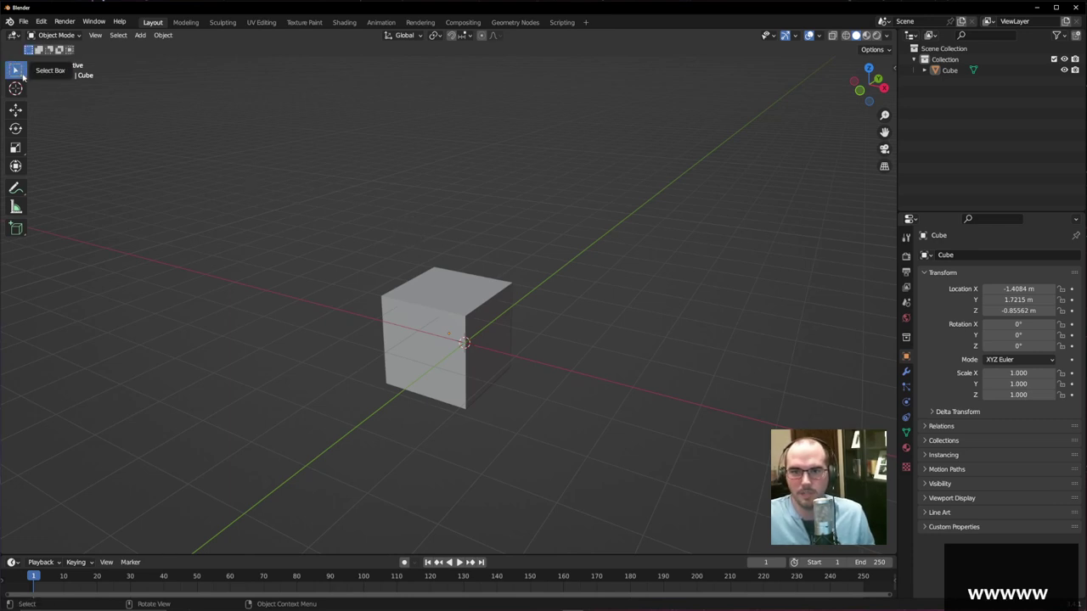
left_click(403, 295)
left_click_drag(314, 166, 541, 306)
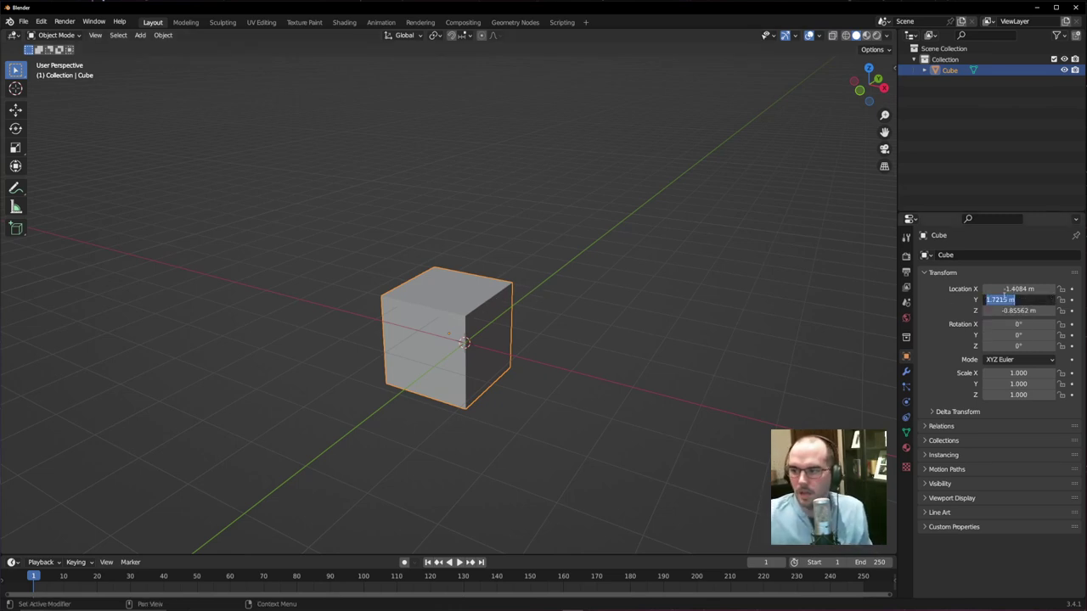
- Nudge Location X to -1.2284 m and move the cube along Y to about 14.35 m
key("0")
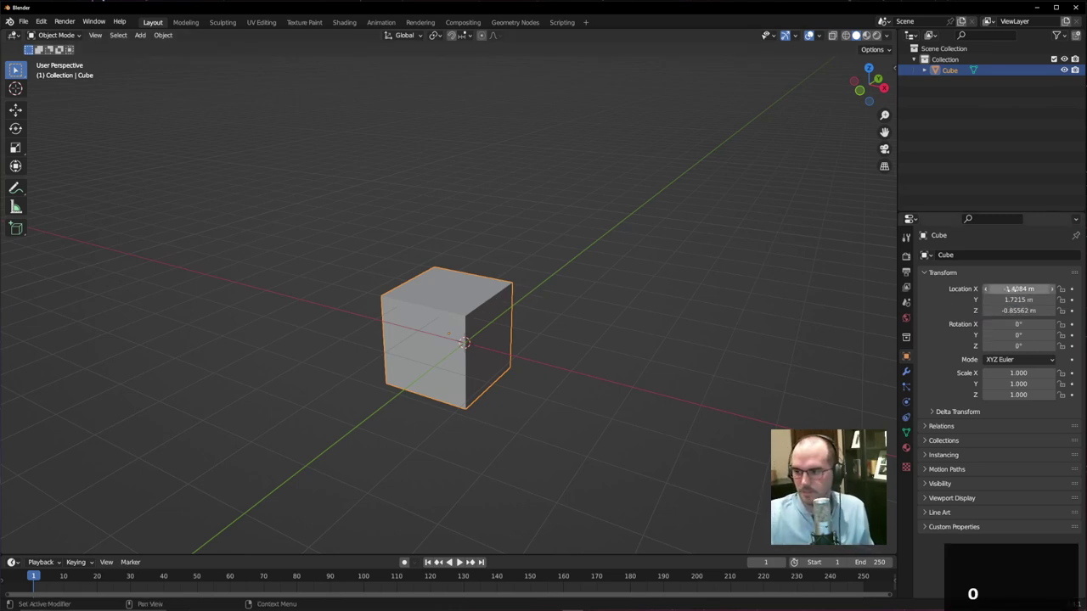
left_click_drag(1015, 289, 1002, 289)
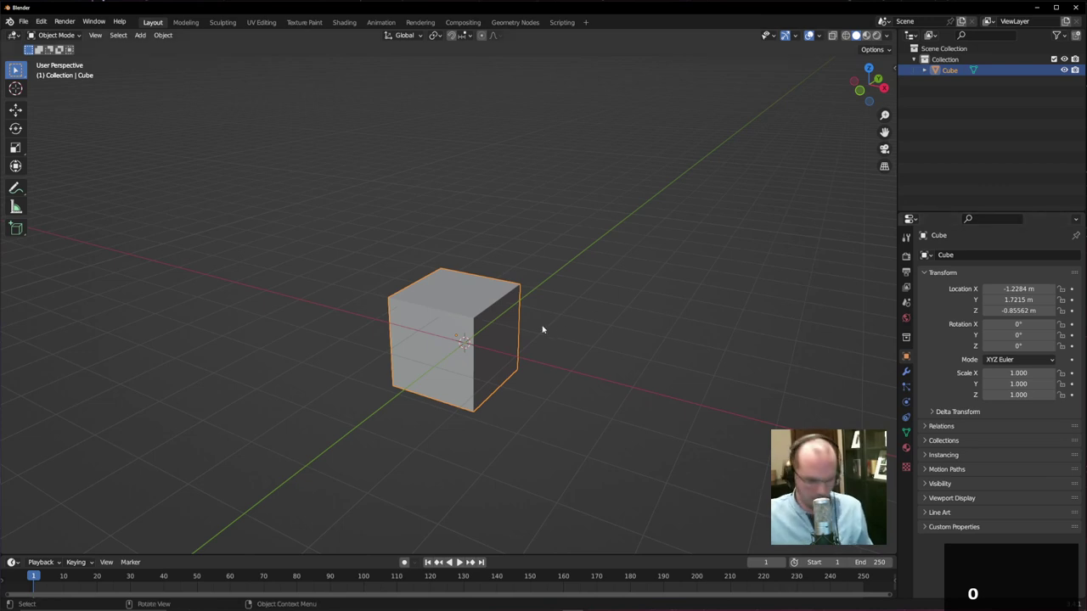
key("g")
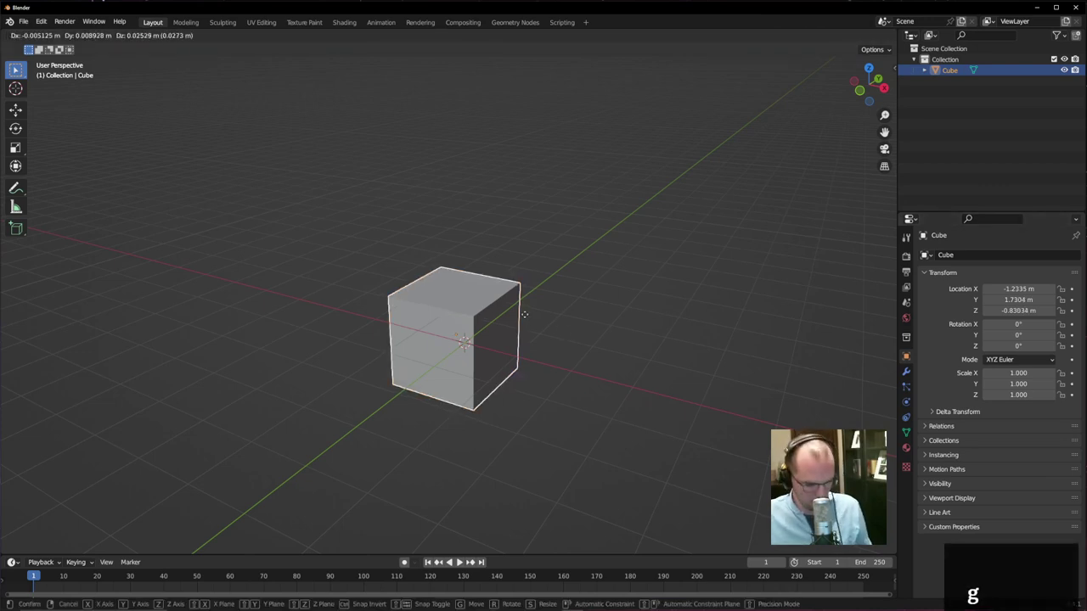
key("y")
left_click(696, 189)
- Deselect the cube and bring up the Add menu
scroll(599, 343, "up", 2)
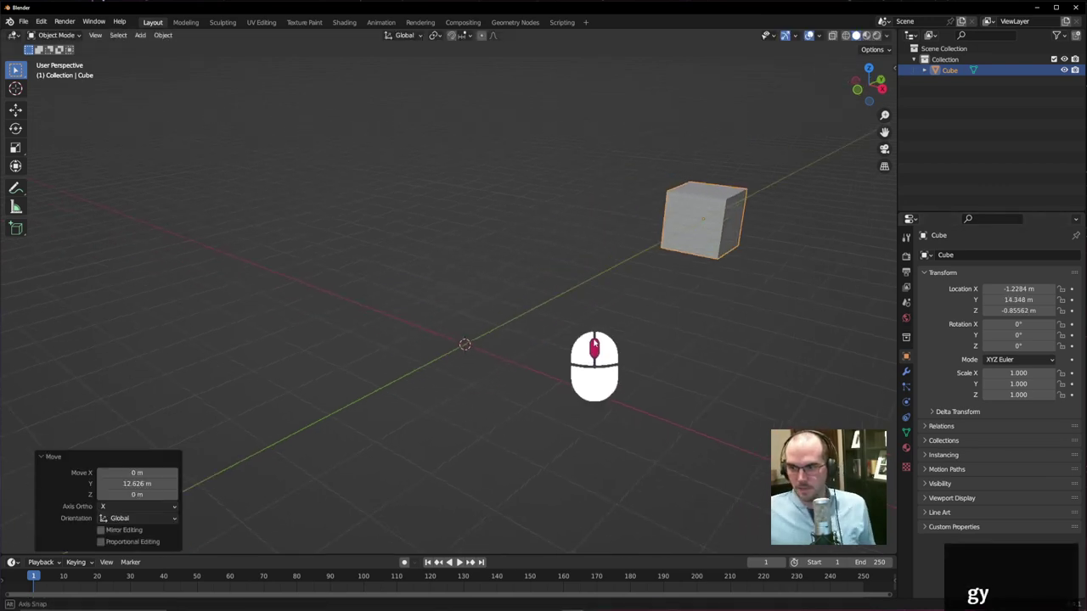
scroll(594, 343, "up", 3)
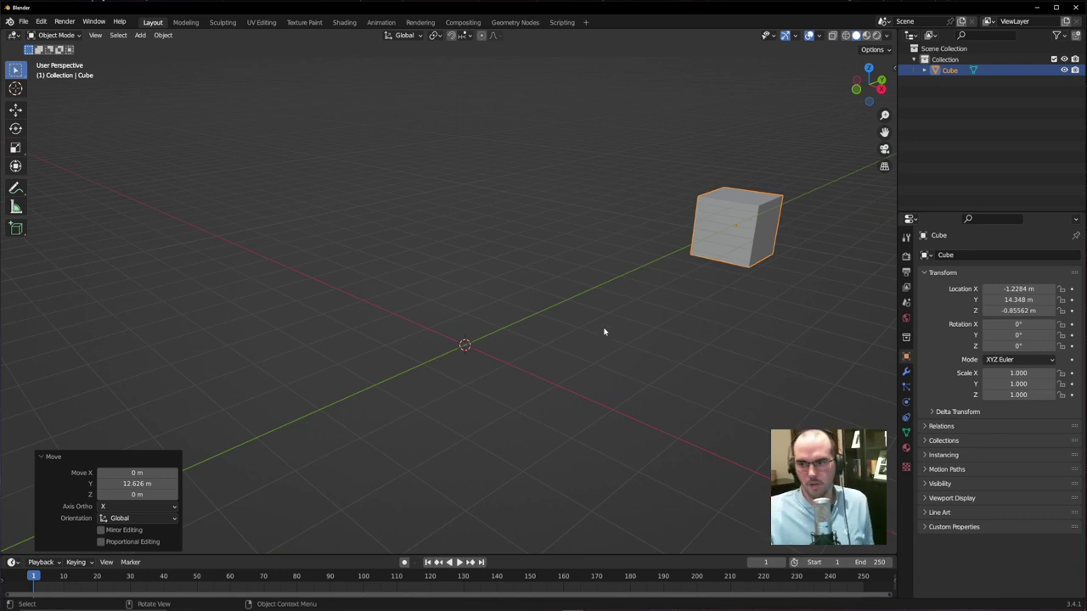
left_click(216, 278)
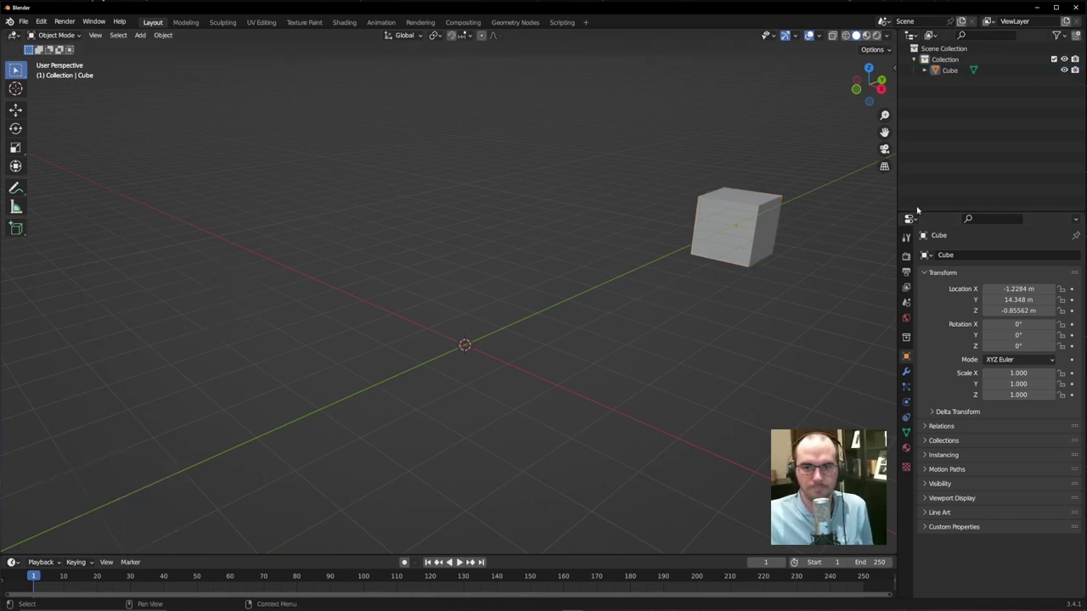
left_click(142, 37)
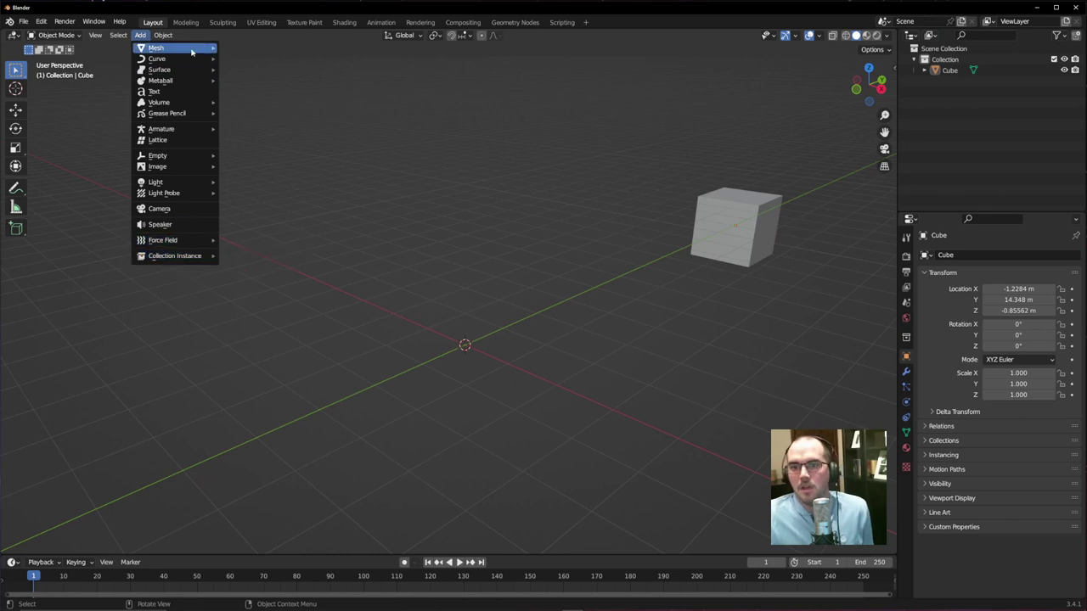
- Reopen the Add menu and show its Mesh submenu, listing Plane through Monkey
mouse_move(192, 53)
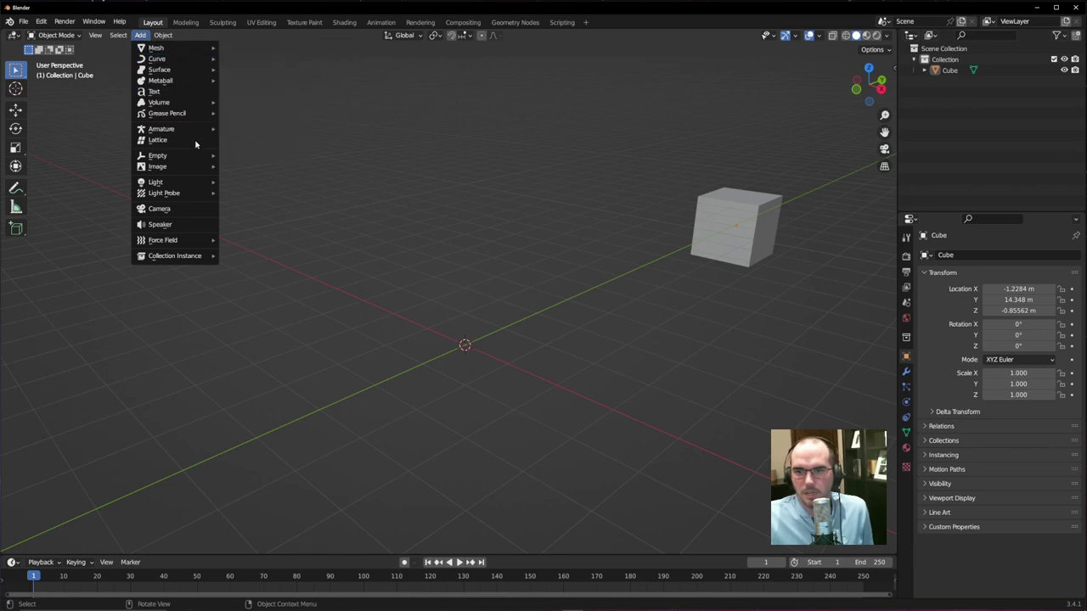
mouse_move(174, 129)
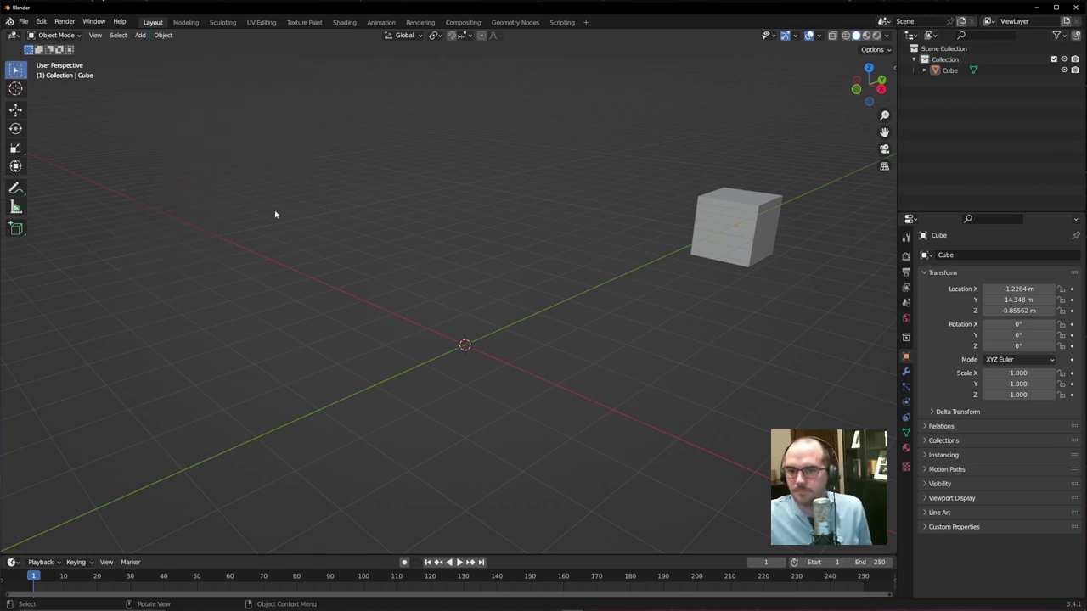
left_click(139, 36)
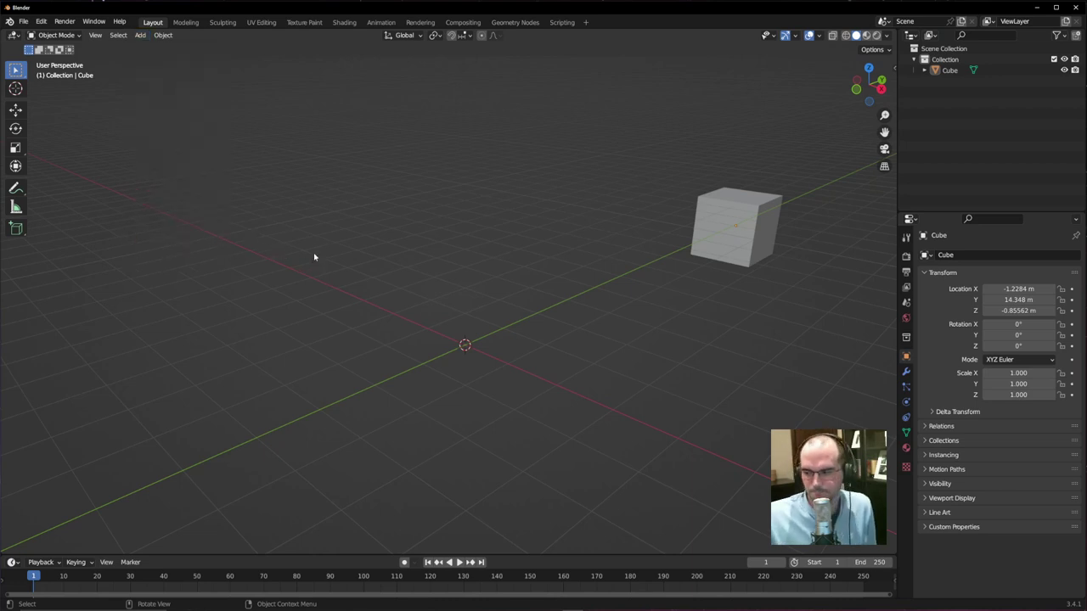
mouse_move(444, 303)
middle_mouse_down()
mouse_move(448, 323)
mouse_move(441, 314)
middle_mouse_up()
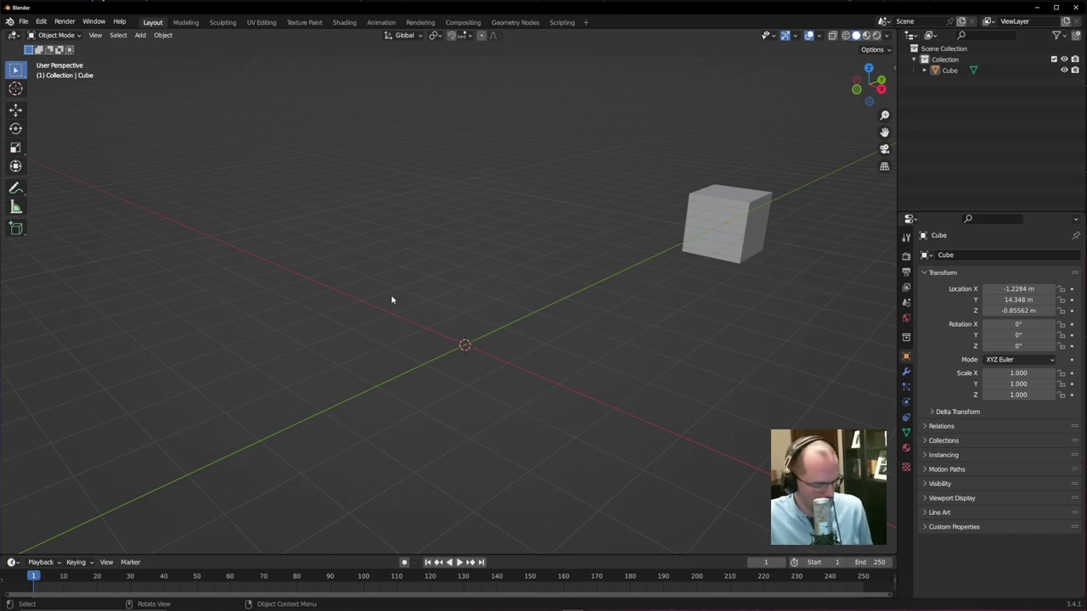
key("shift+a")
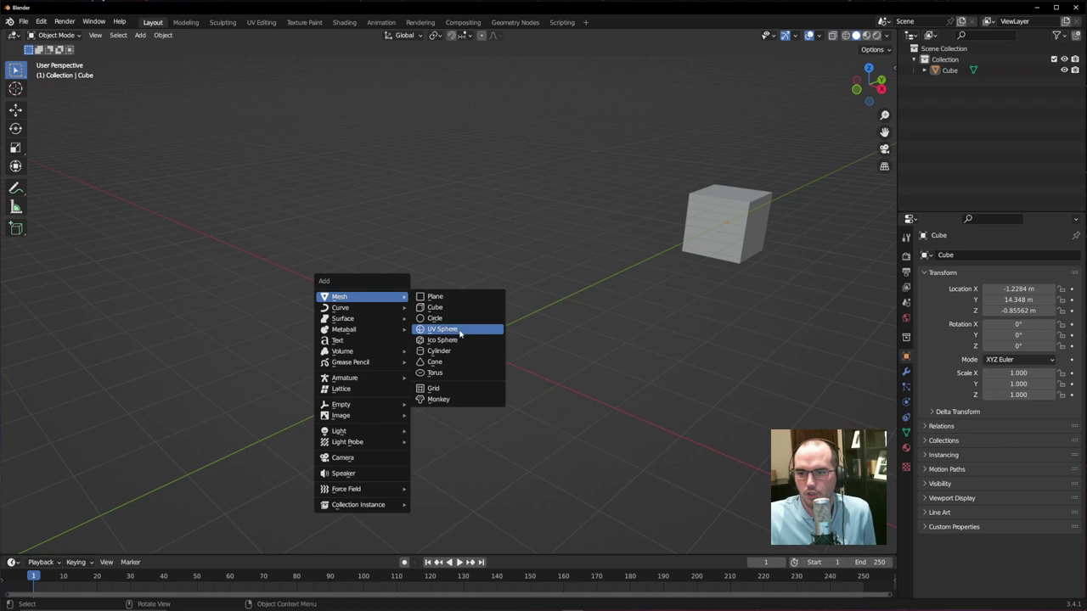
- Add a Suzanne monkey head sized 4.46 m, adjusting its X and Y location in the redo panel
left_click(453, 401)
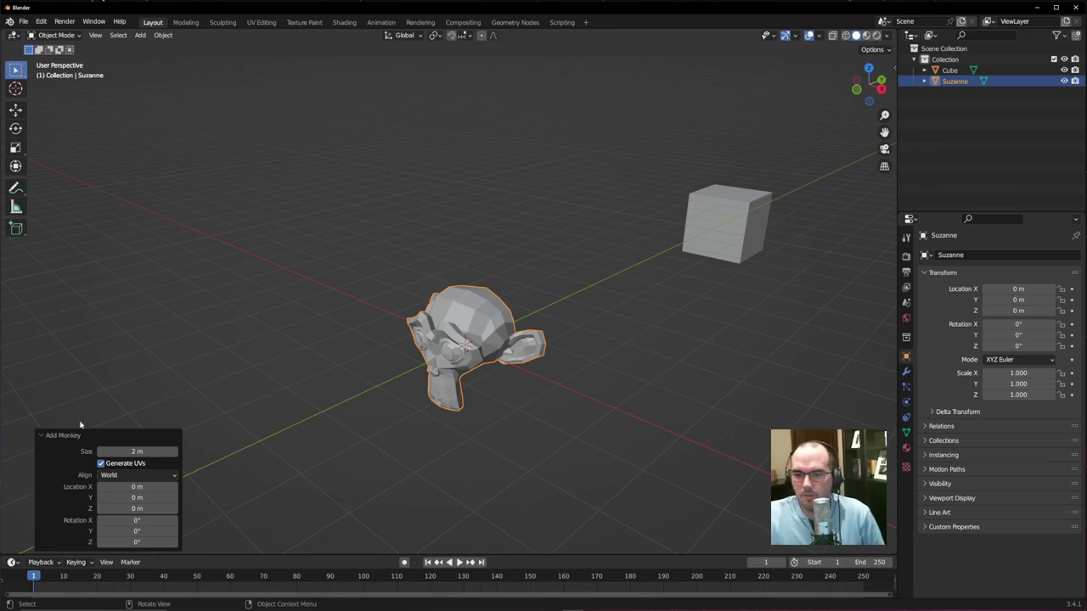
left_click(49, 437)
left_click(42, 543)
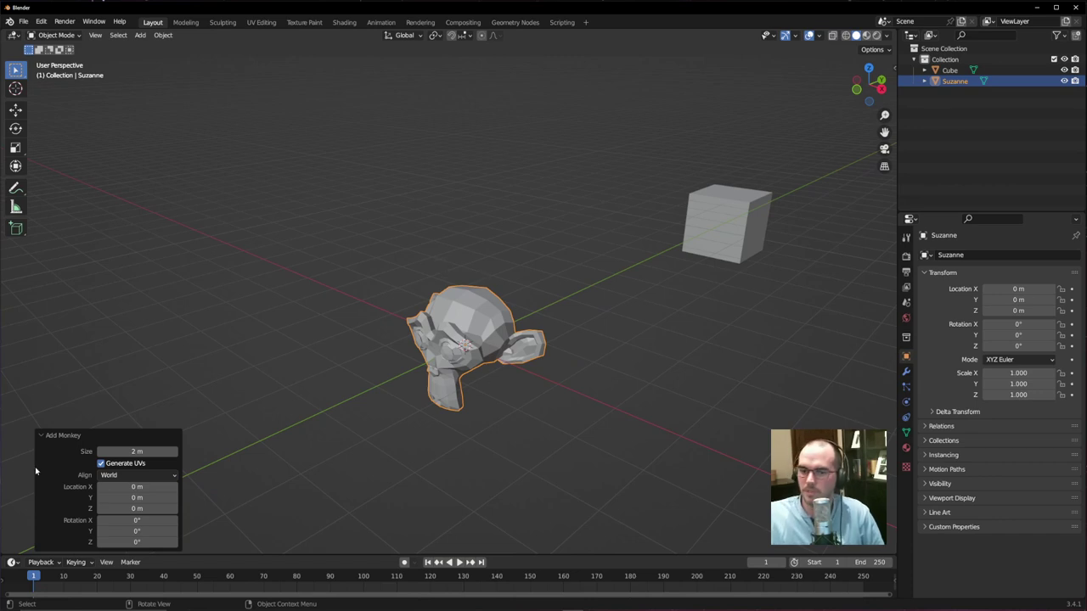
left_click(45, 439)
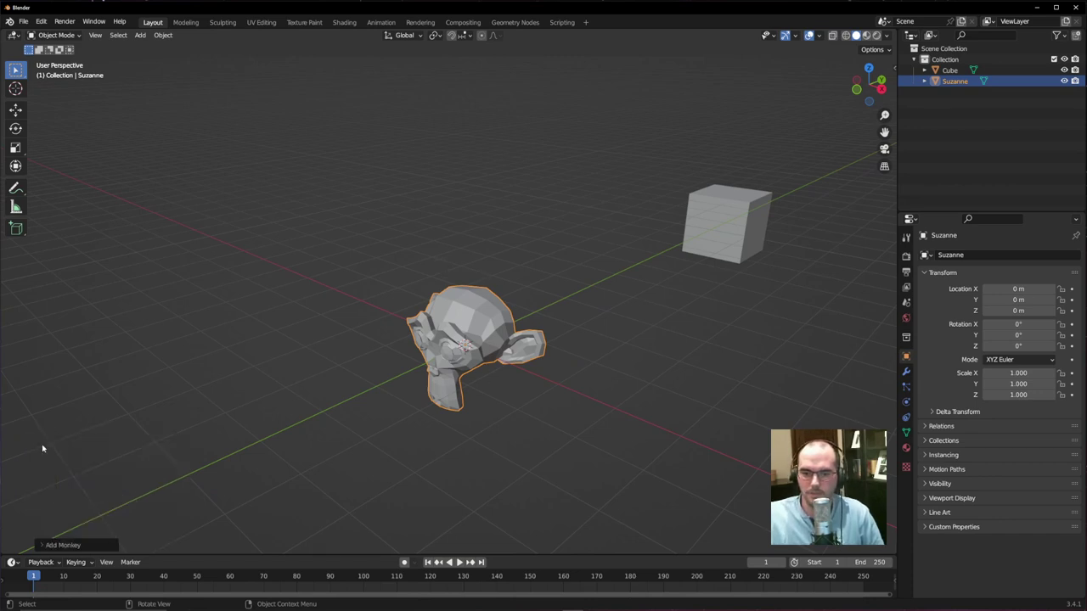
left_click(43, 545)
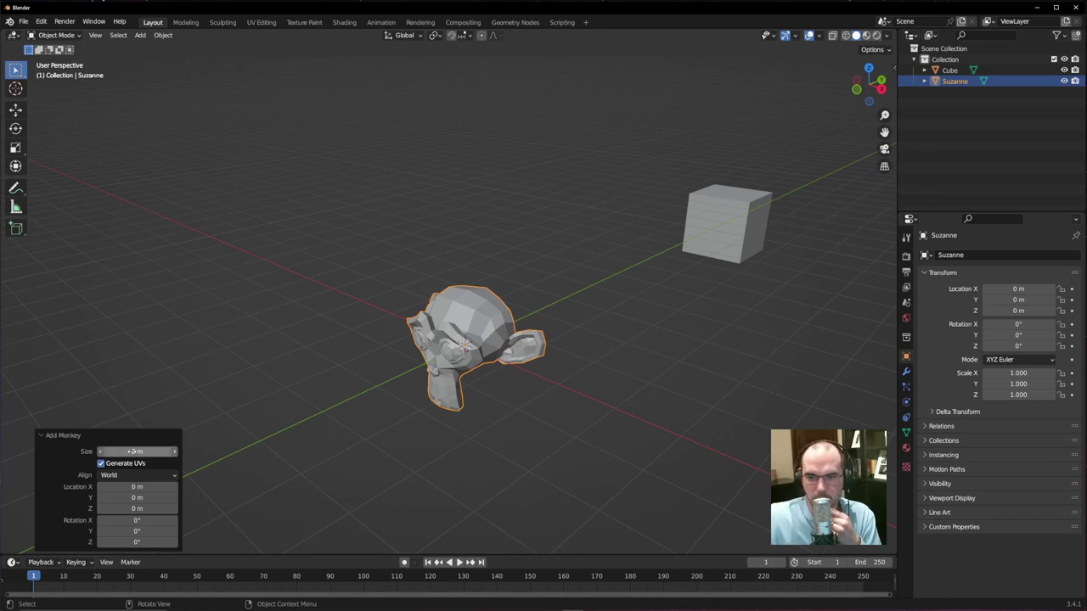
left_click_drag(121, 453, 227, 452)
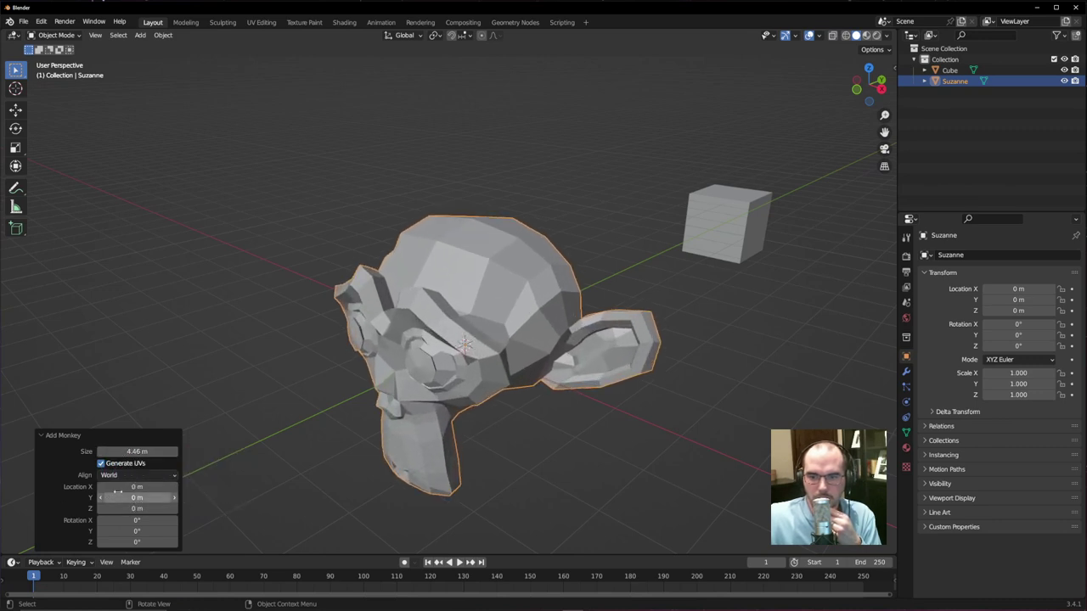
left_click_drag(148, 498, 1057, 528)
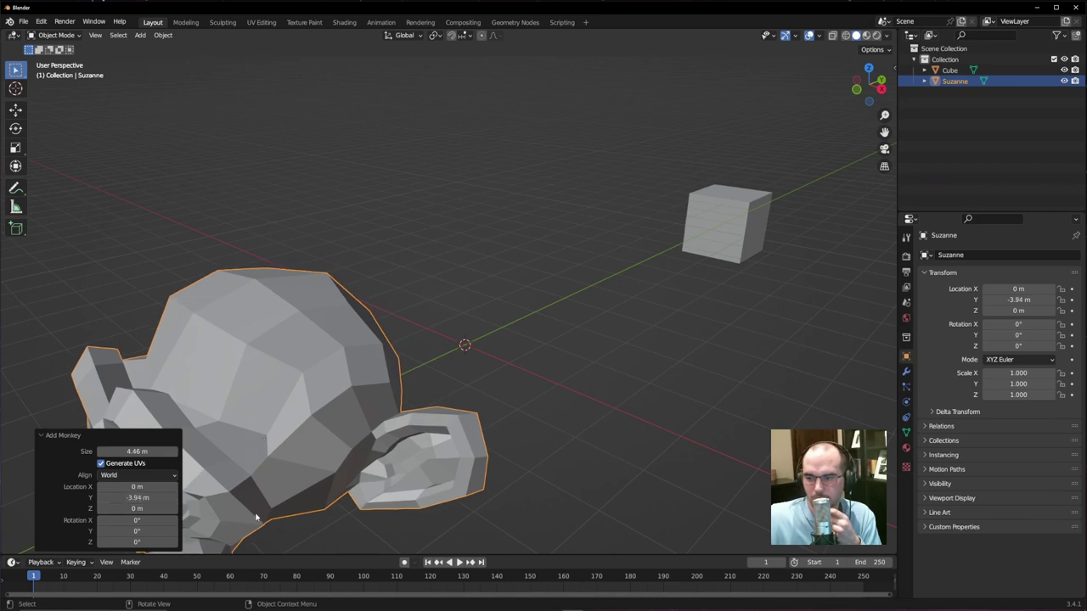
mouse_move(136, 499)
left_mouse_down()
mouse_move(255, 500)
mouse_move(137, 502)
left_mouse_up()
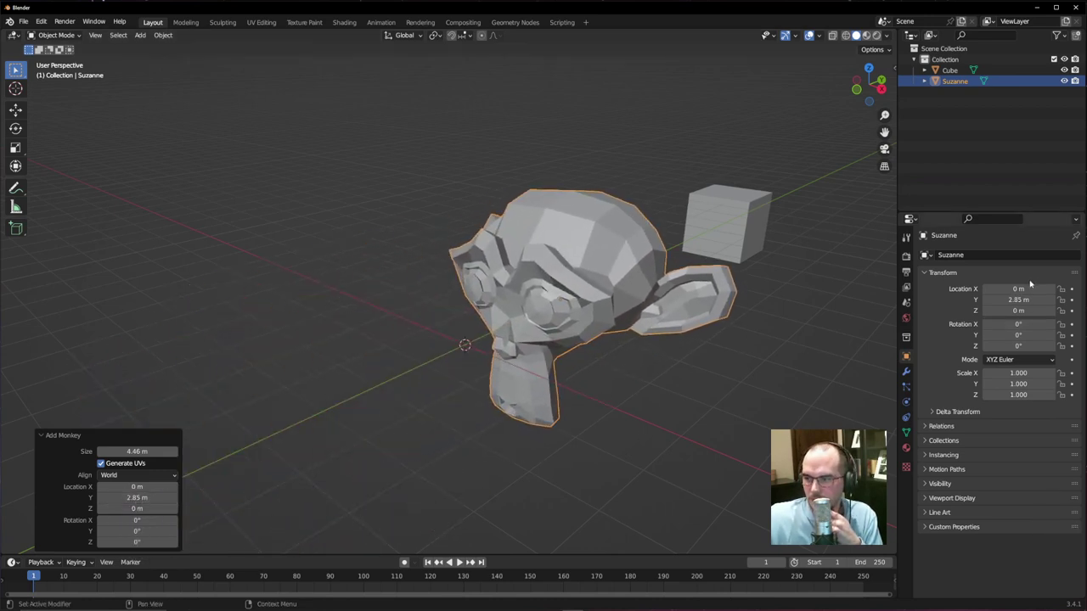
left_click_drag(1021, 289, 961, 291)
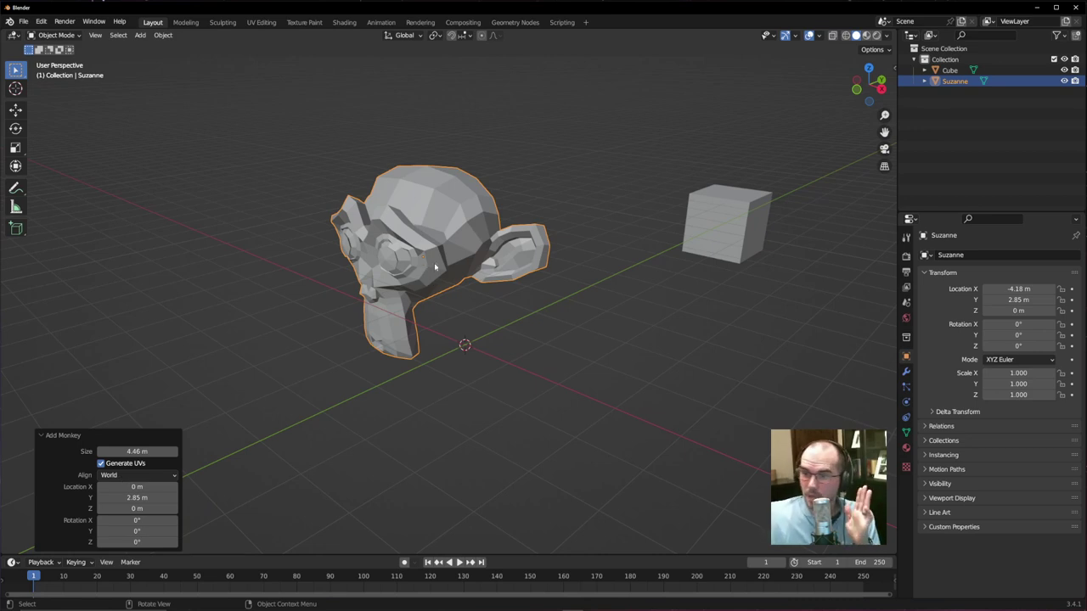
- Slide Suzanne along the ground to about -10.17, 8.78, 0 m, then show the Mesh add list
key("g")
key("shift+z")
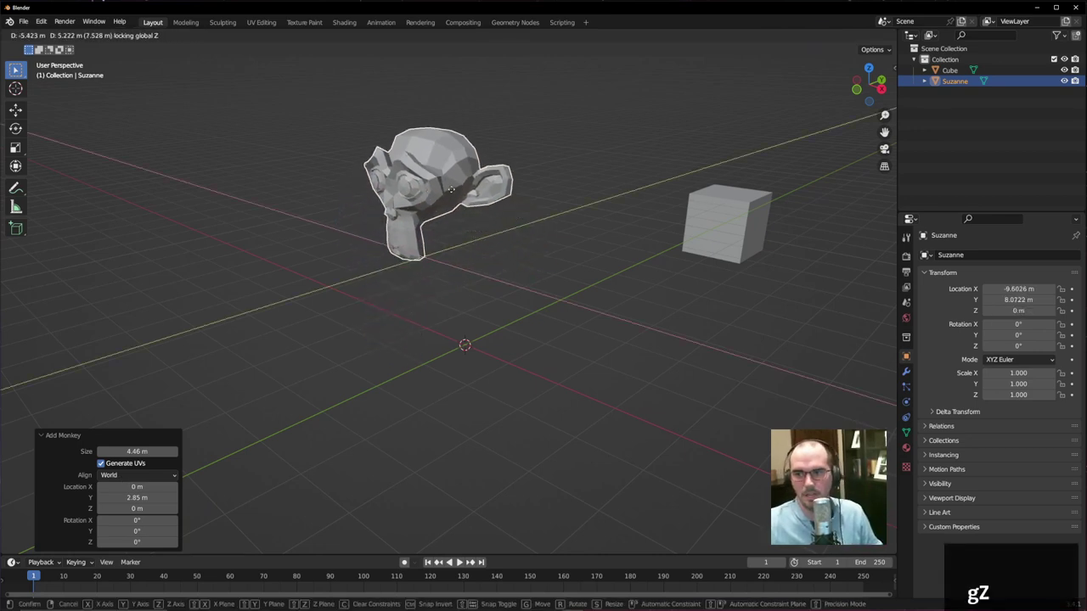
left_click(458, 200)
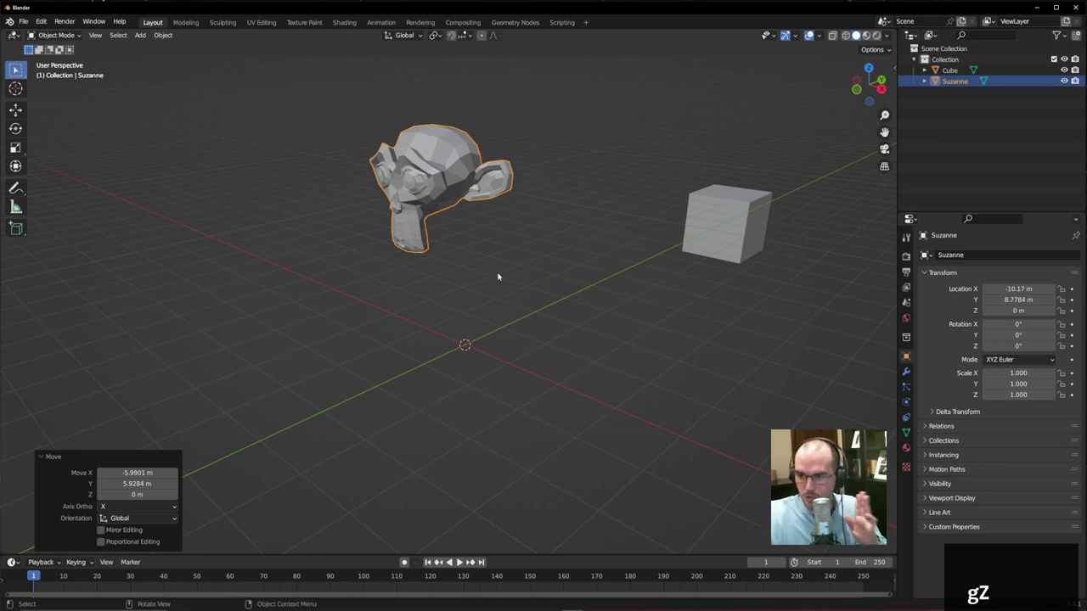
key("shift+a")
mouse_move(326, 387)
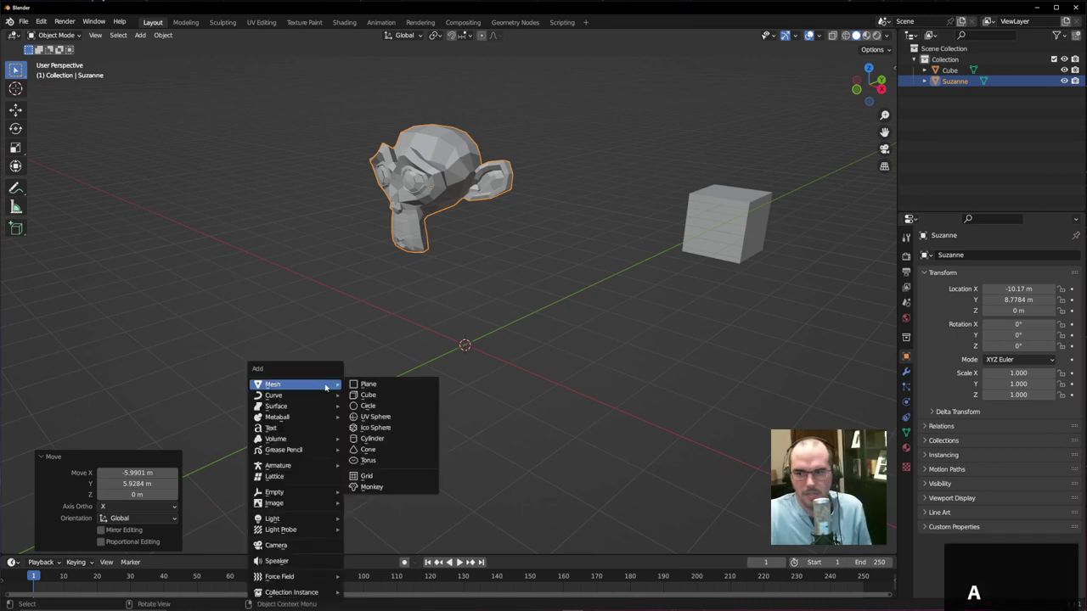
- Add a cylinder with 17 vertices, 0.06 m radius and 2 m depth
left_click(376, 439)
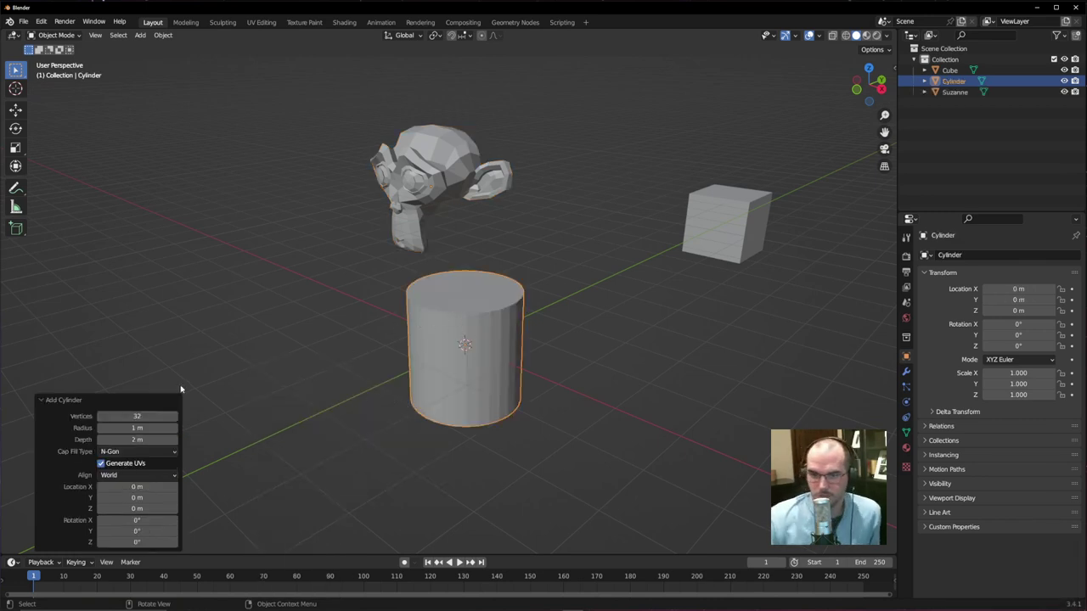
left_click(44, 402)
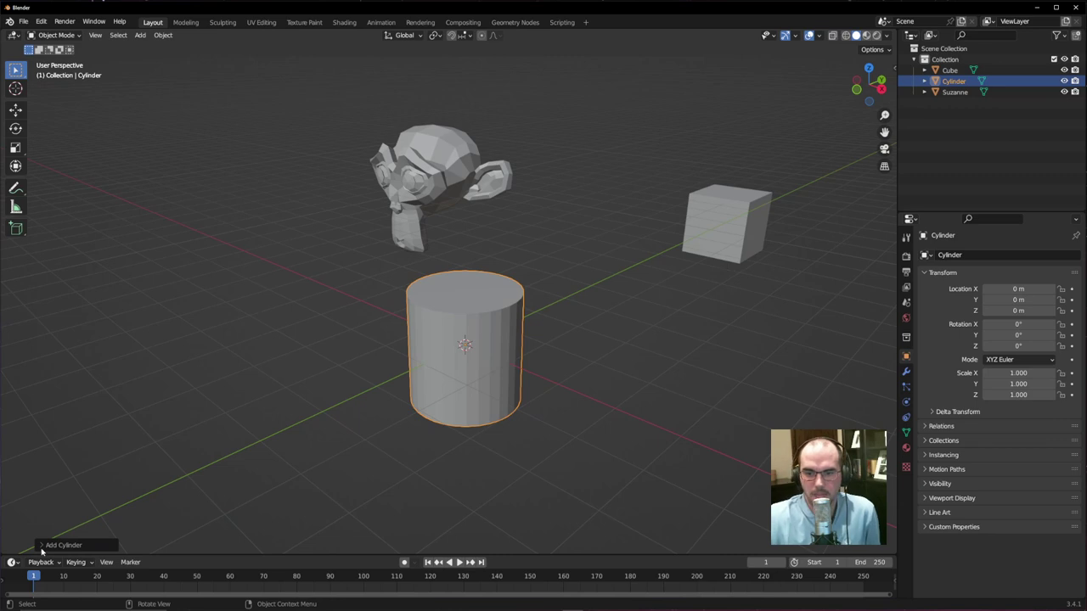
left_click(54, 541)
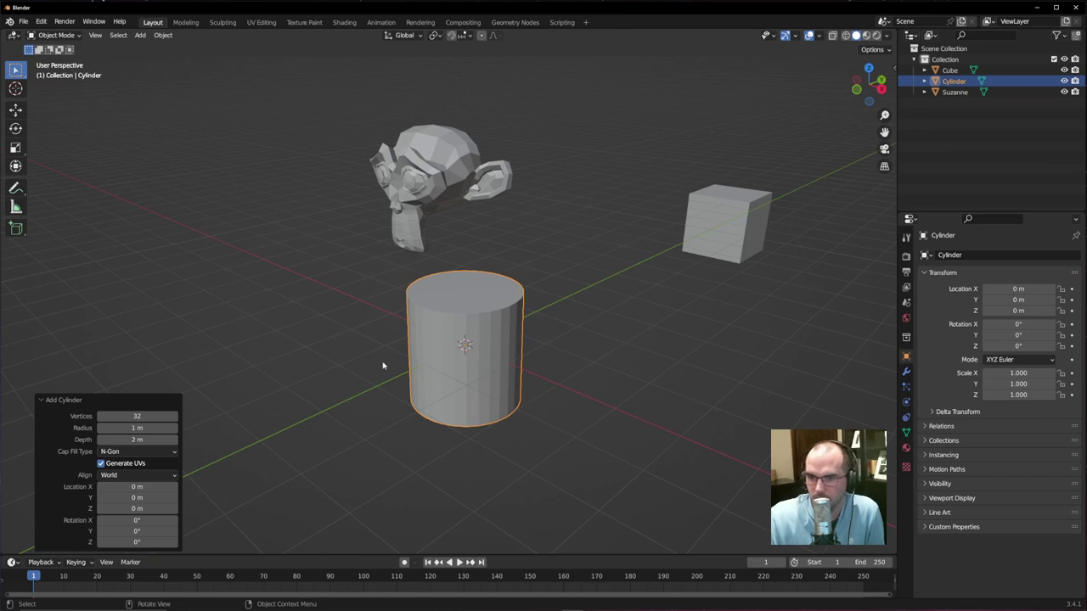
scroll(304, 409, "up", 5)
mouse_move(137, 416)
left_mouse_down()
mouse_move(92, 416)
mouse_move(158, 417)
mouse_move(138, 415)
left_mouse_up()
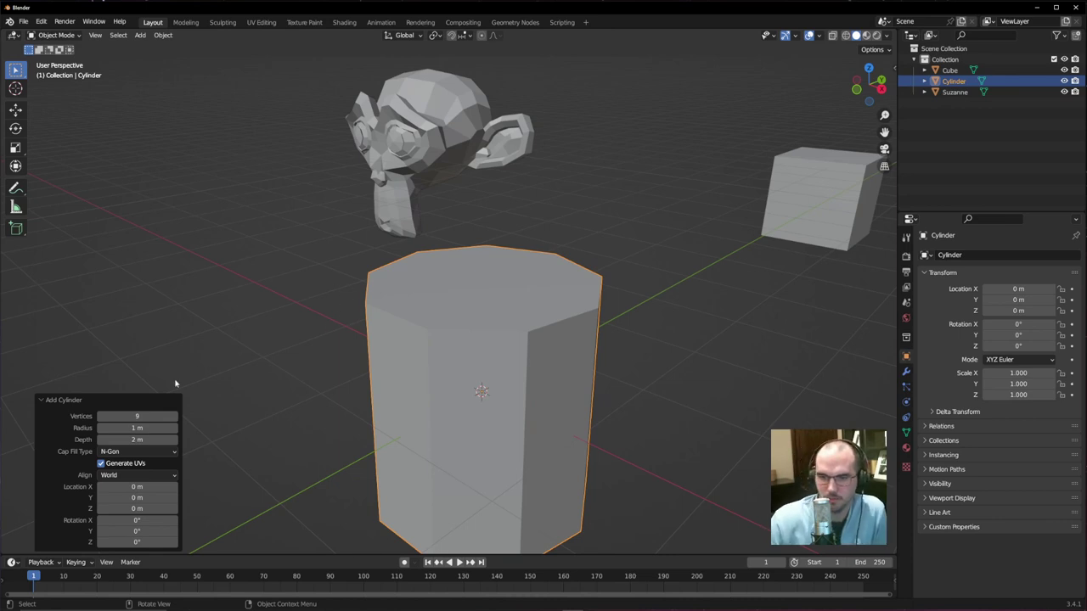
left_click_drag(139, 416, 111, 427)
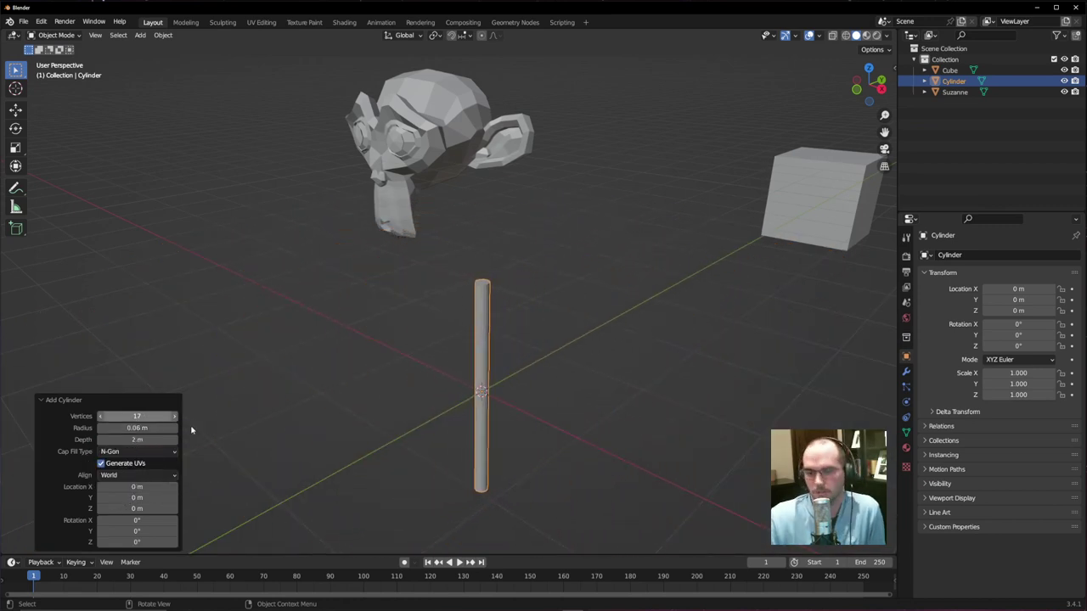
- Try the cylinder's cap fill types: Nothing, N-Gon, then Triangle Fan
left_click(154, 454)
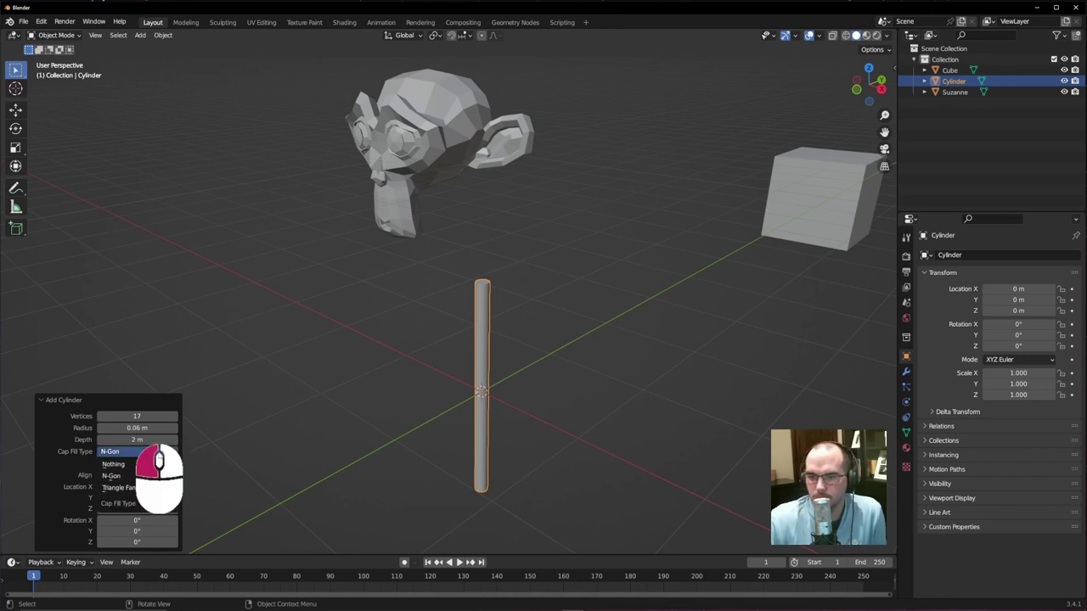
left_click(156, 459)
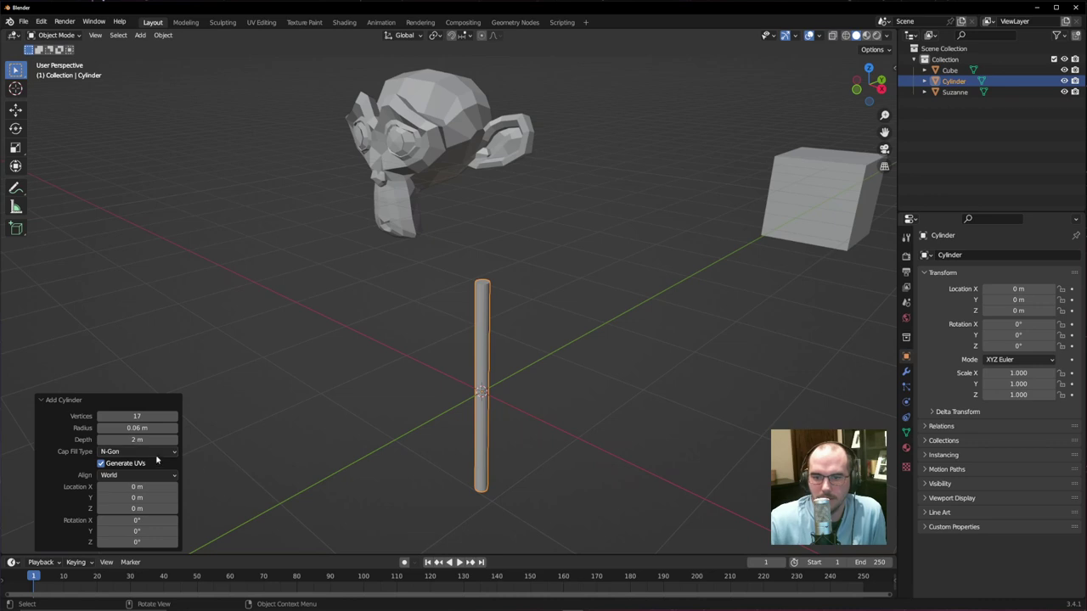
left_click(156, 455)
left_click(133, 468)
middle_click_drag(583, 346, 541, 368)
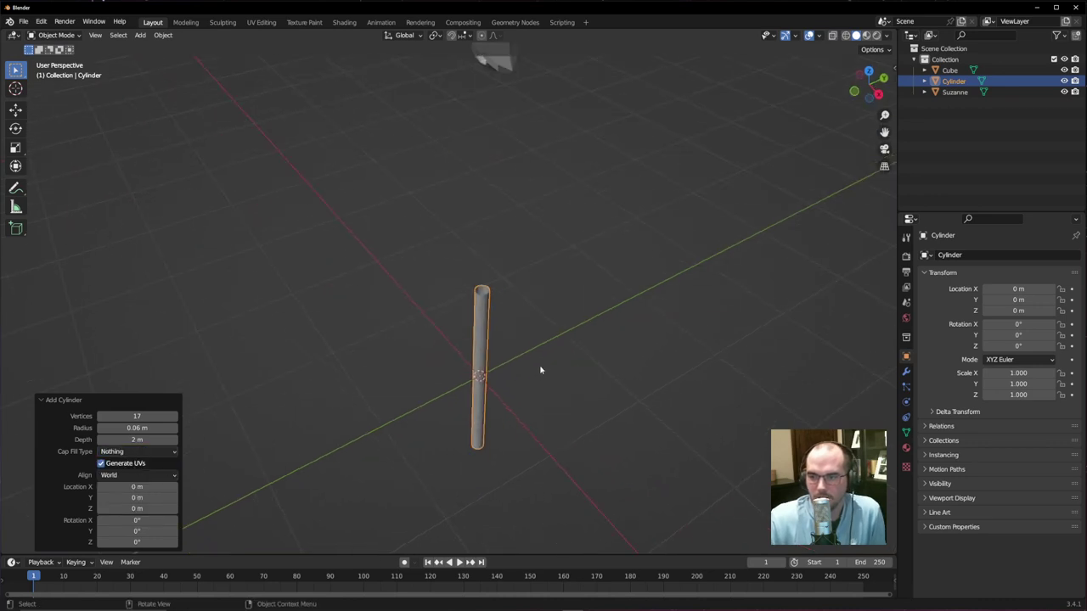
scroll(541, 369, "up", 4)
left_click(160, 454)
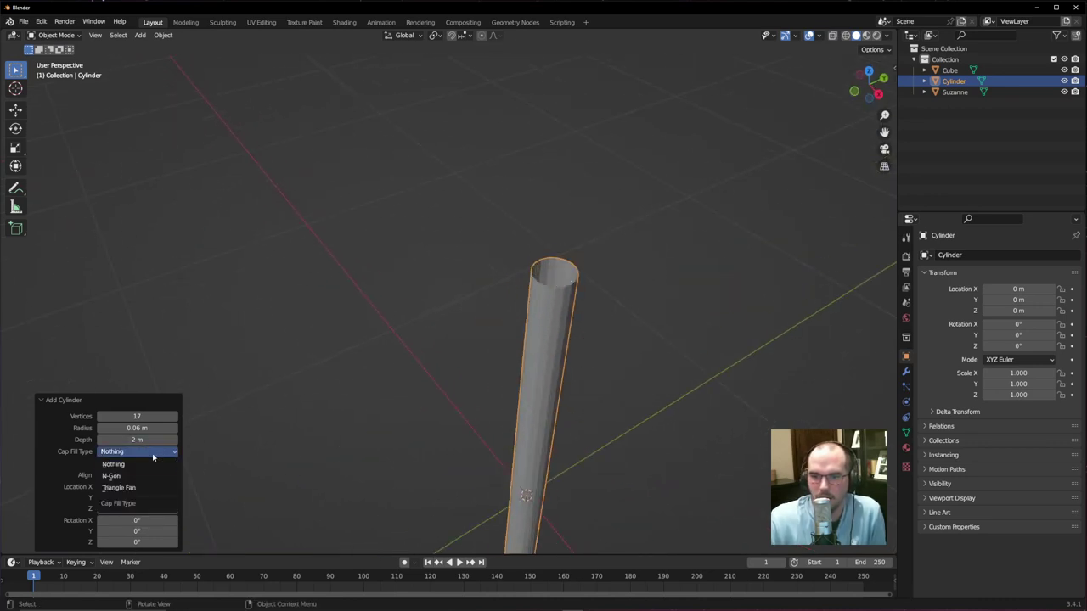
left_click(127, 476)
left_click(137, 454)
left_click(126, 486)
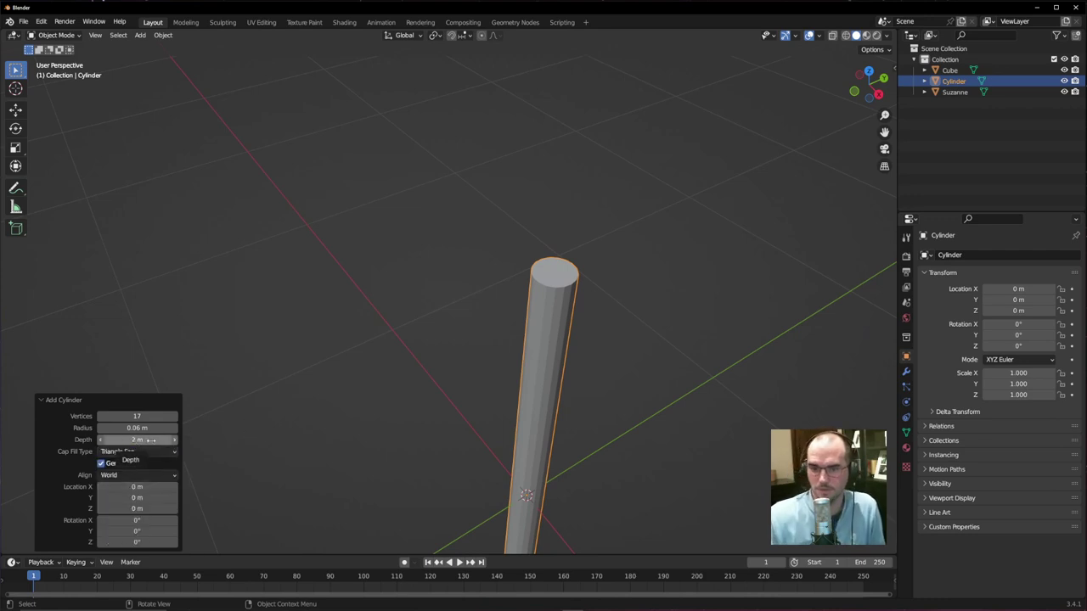
- Settle on Triangle Fan caps with Generate UVs on, then reselect the cylinder rod
left_click(140, 452)
left_click(148, 463)
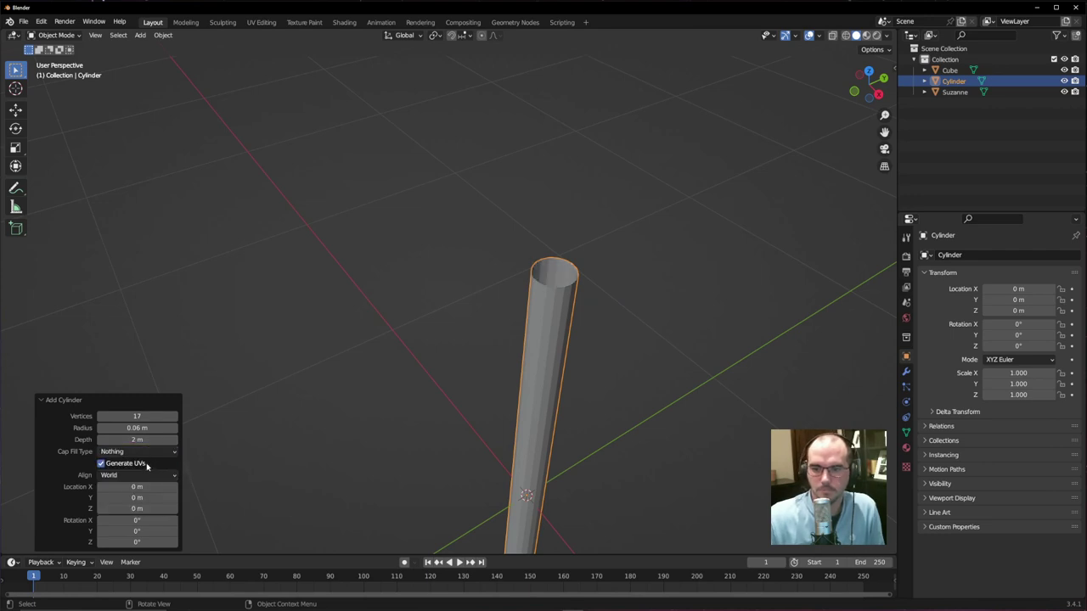
left_click(147, 464)
left_click(140, 452)
left_click(123, 484)
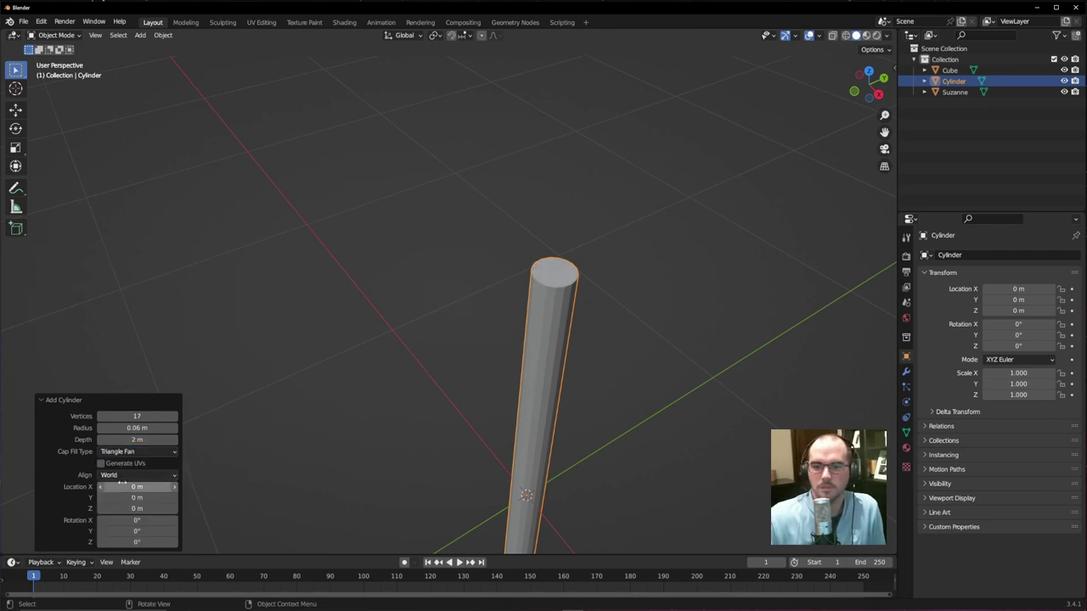
left_click(101, 464)
middle_click_drag(274, 473, 389, 463)
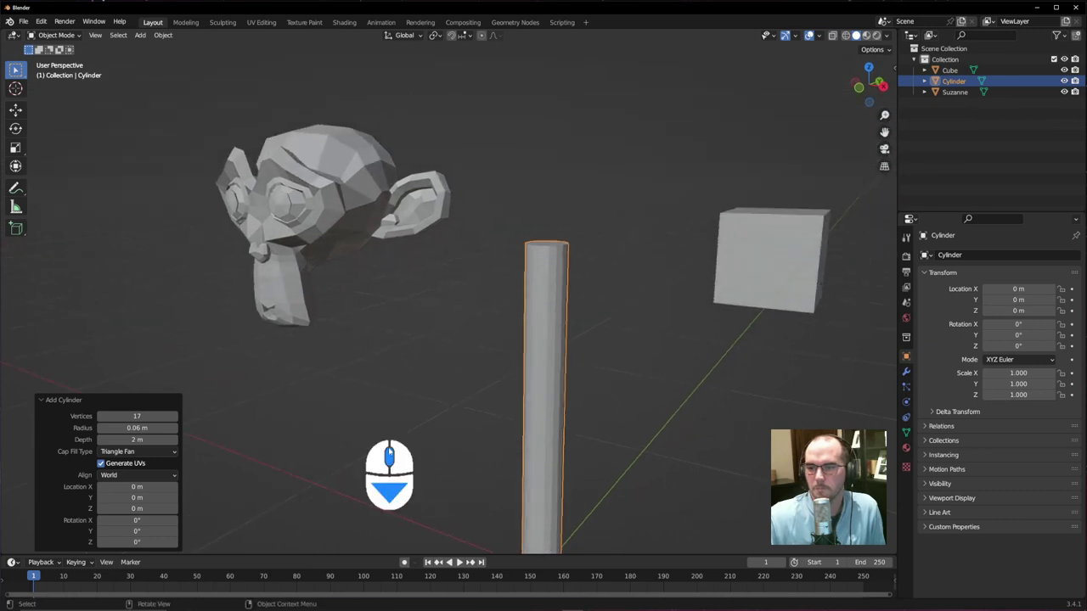
scroll(388, 458, "down", 4)
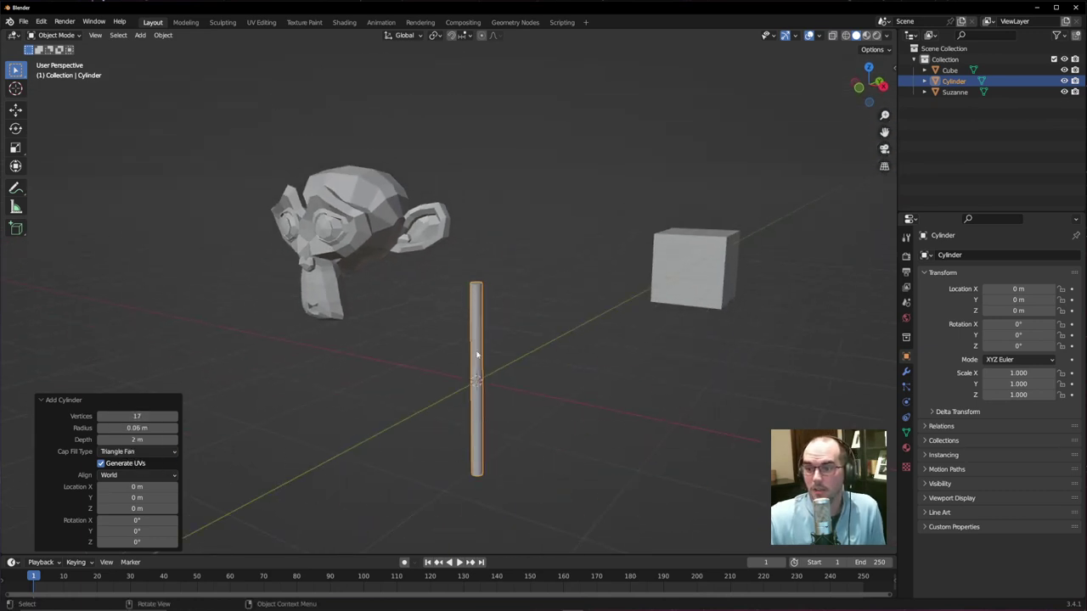
left_click(718, 276)
left_click(479, 341)
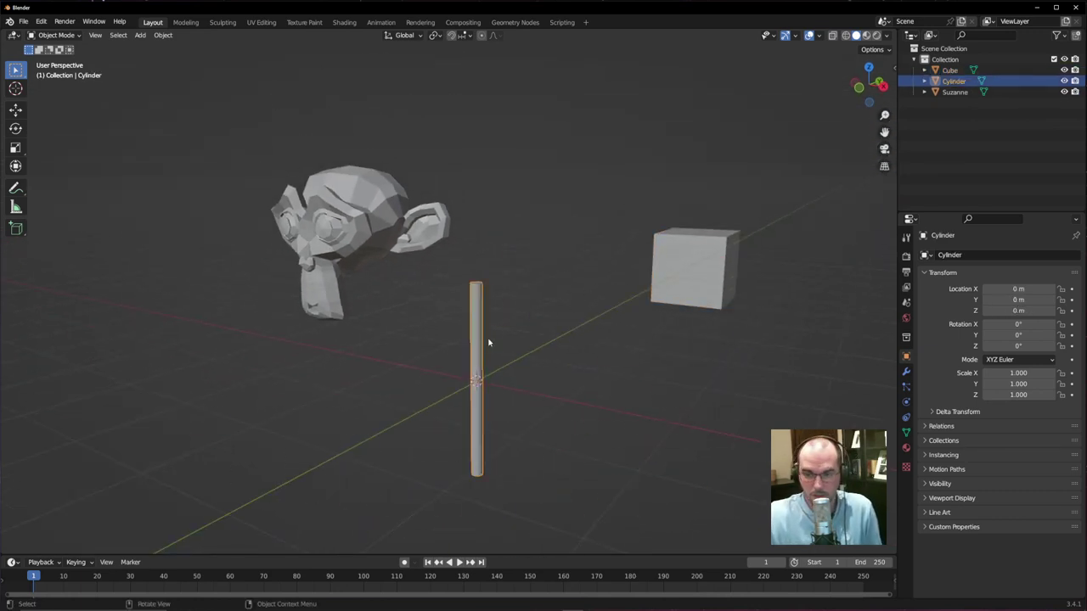
- Rotate the cylinder flat (114°, -67.3°, -63.3°) and place it near the origin at about -0.39, -0.22, 0.19 m
key("g")
left_click(611, 374)
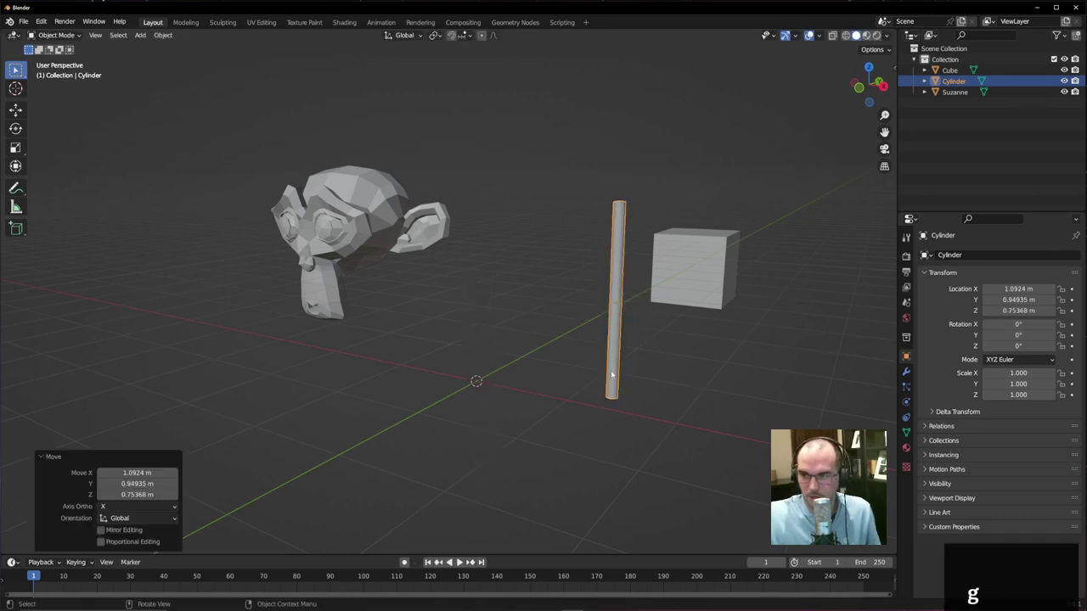
key("r")
left_click(736, 281)
key("g")
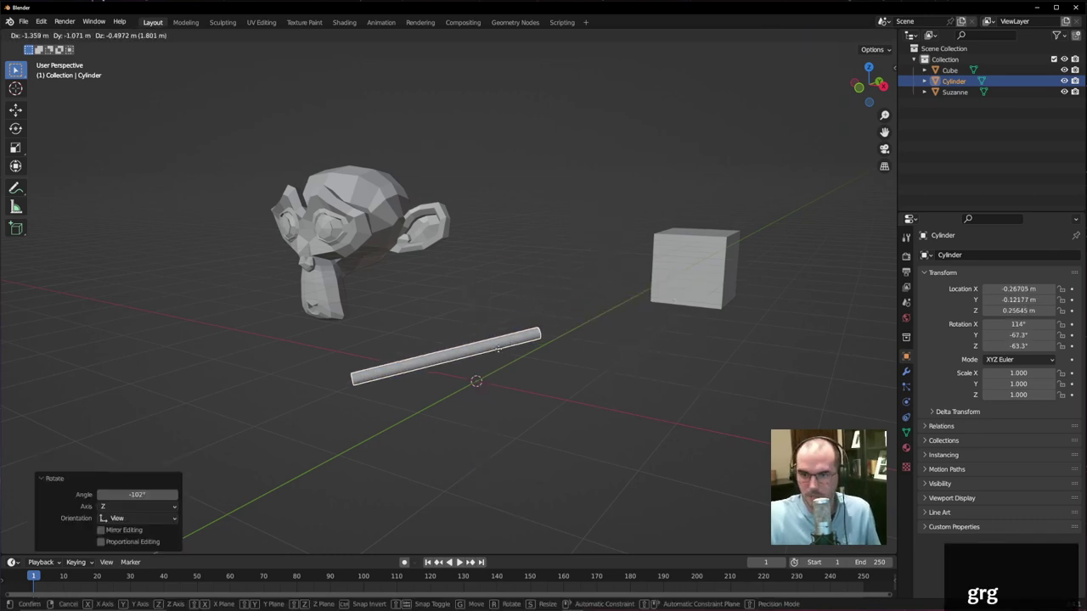
left_click(819, 353)
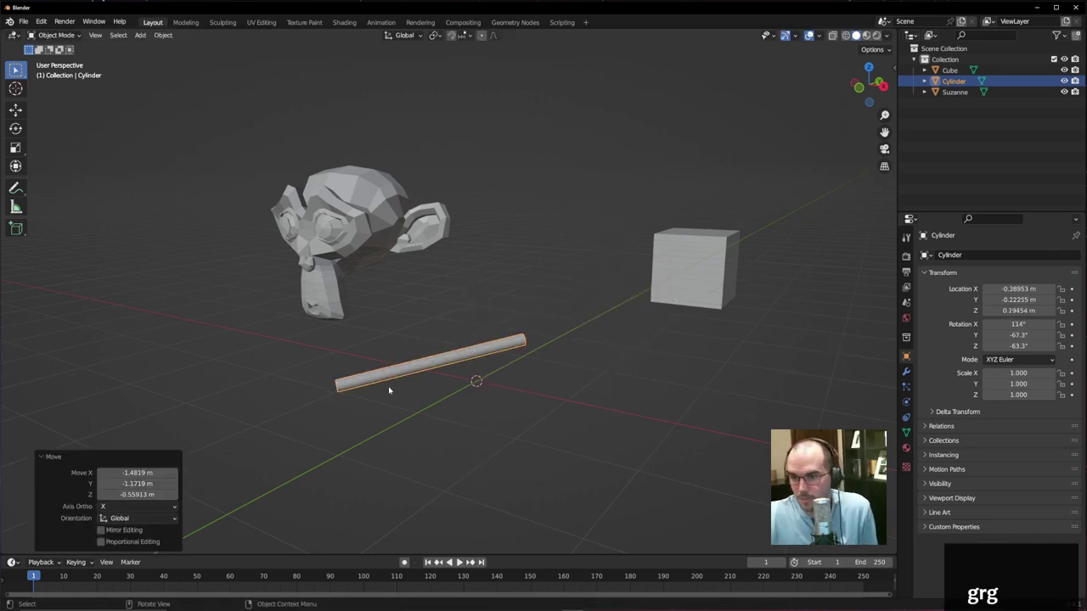
- Inspect the rod end-on and from the side, then show the Mesh add list
scroll(439, 356, "up", 6)
middle_click_drag(440, 357, 362, 367)
middle_click_drag(425, 409, 410, 456)
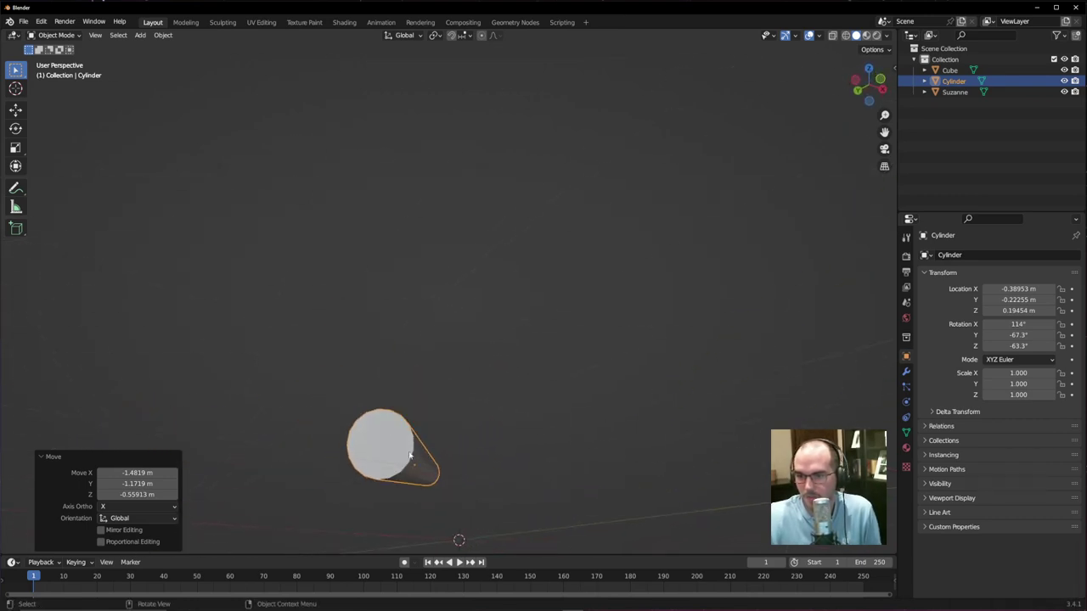
middle_click_drag(463, 417, 436, 458)
scroll(484, 471, "down", 5)
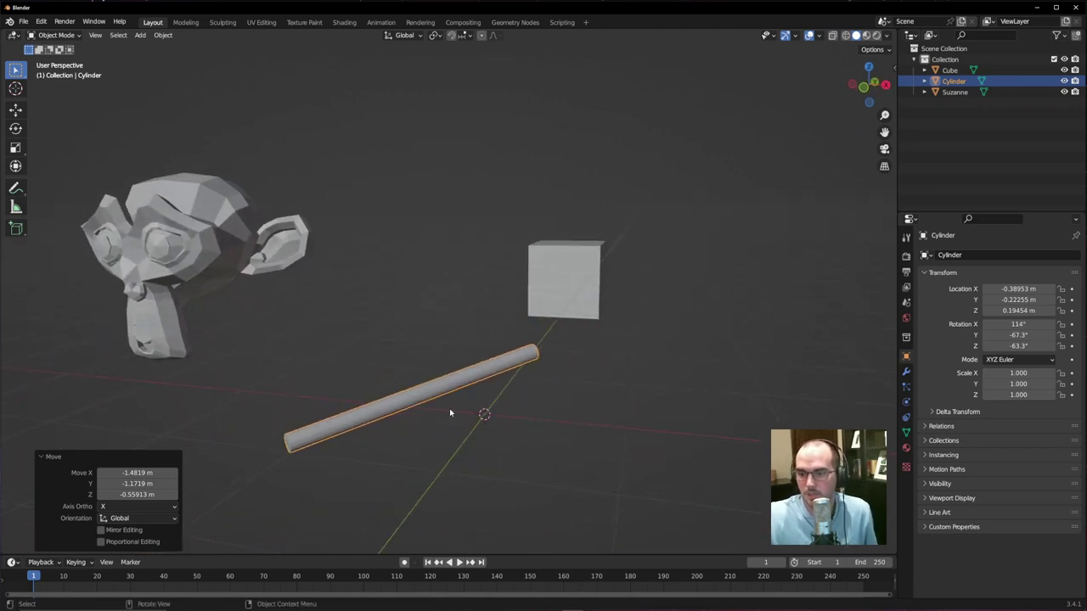
key("shift+a")
mouse_move(432, 392)
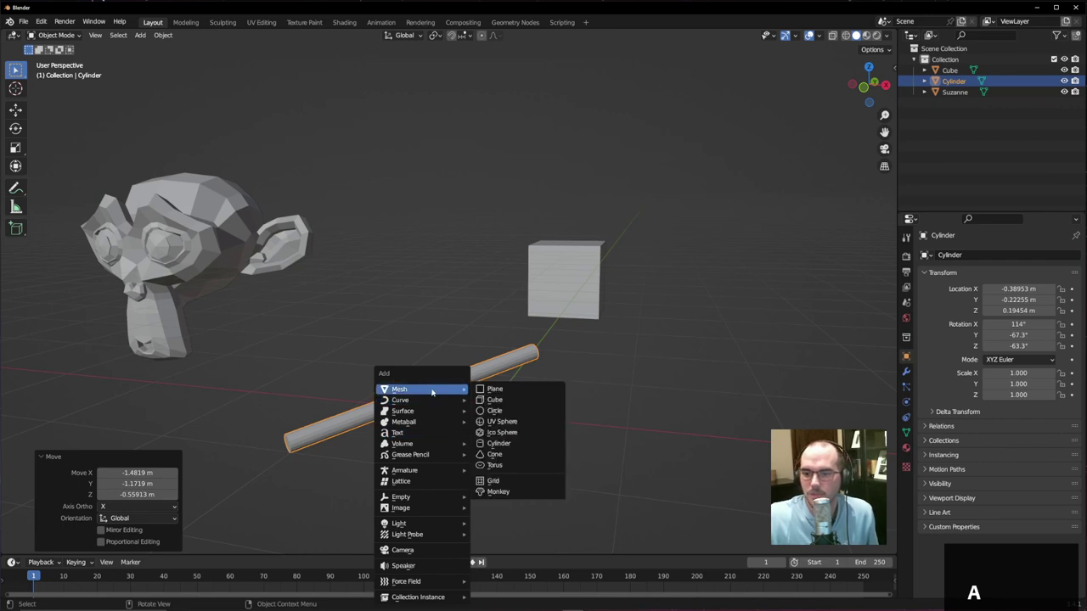
- Add a torus set to 21 major and 9 minor segments, 2 m and 0.25 m radii
left_click(515, 469)
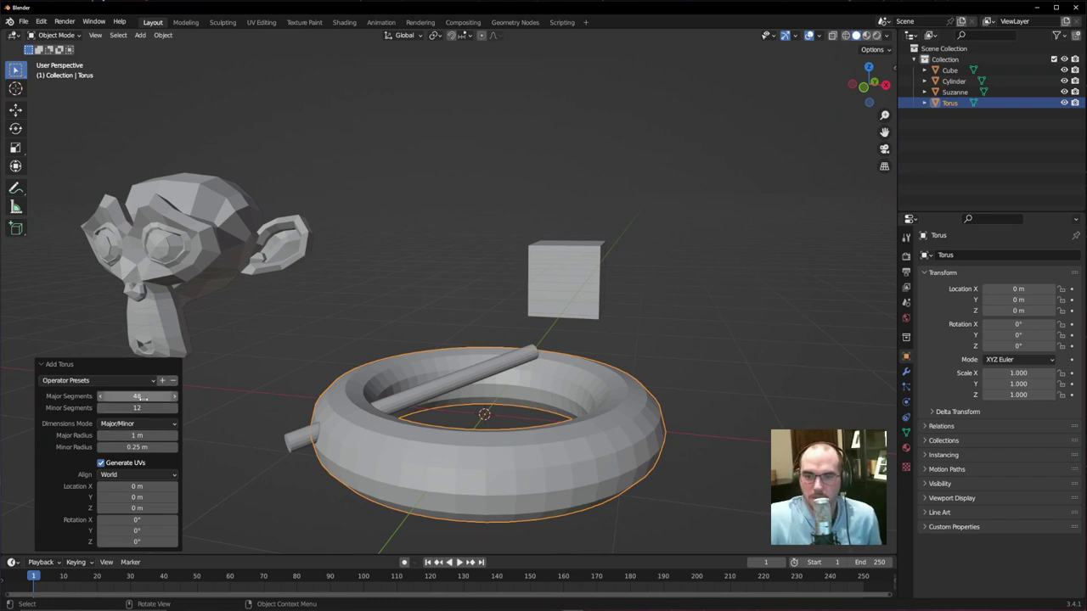
left_click_drag(141, 397, 188, 484)
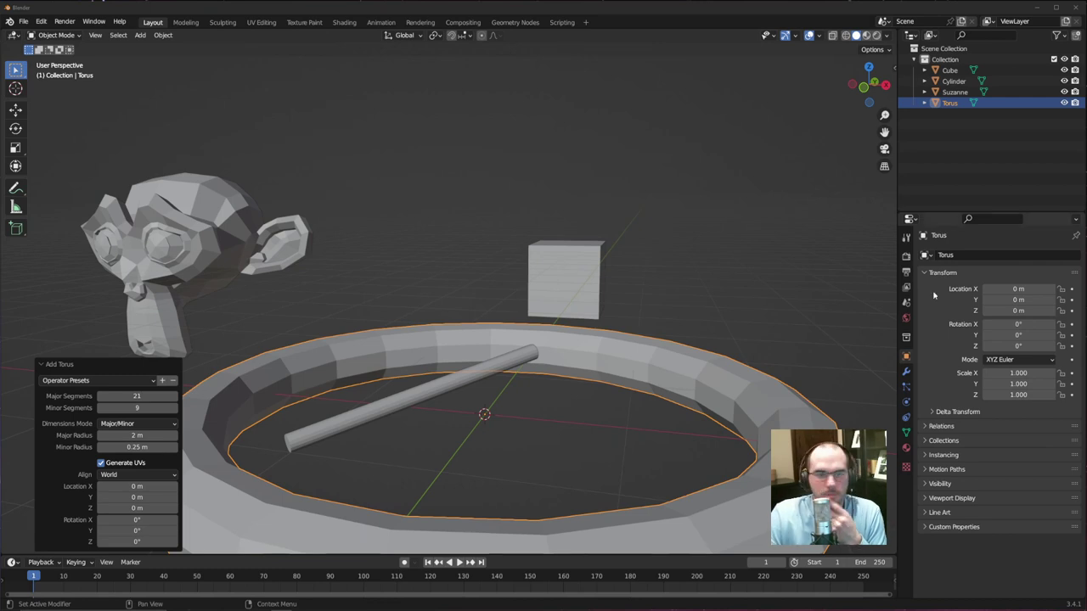
middle_click_drag(645, 306, 549, 314)
scroll(543, 314, "down", 3)
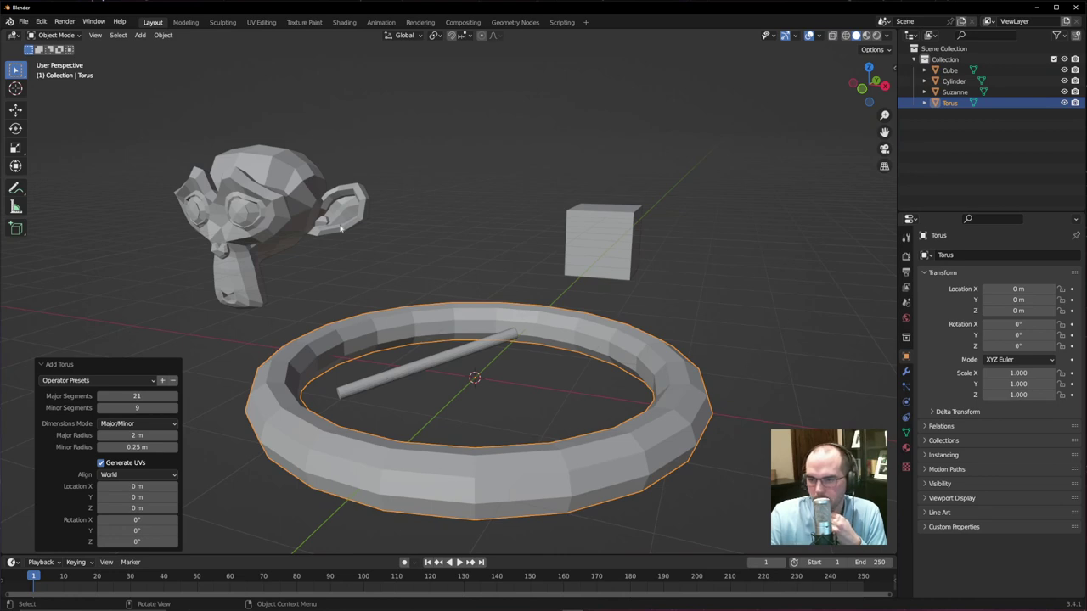
scroll(543, 318, "down", 2)
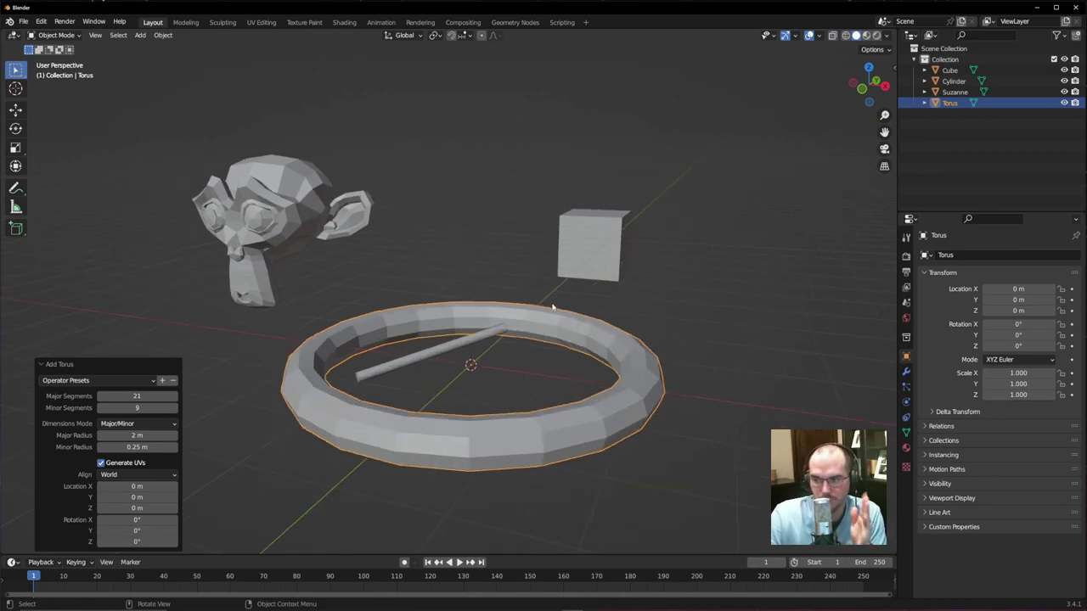
left_click(45, 365)
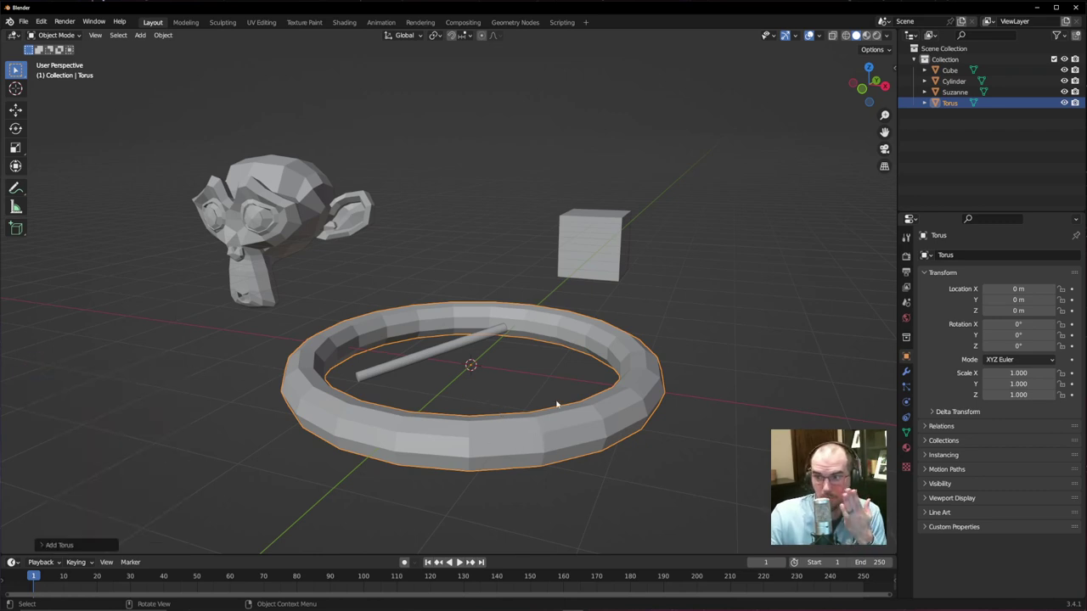
- Duplicate the cube as Cube.001 and slide the copy far along the Y axis
left_click(602, 255)
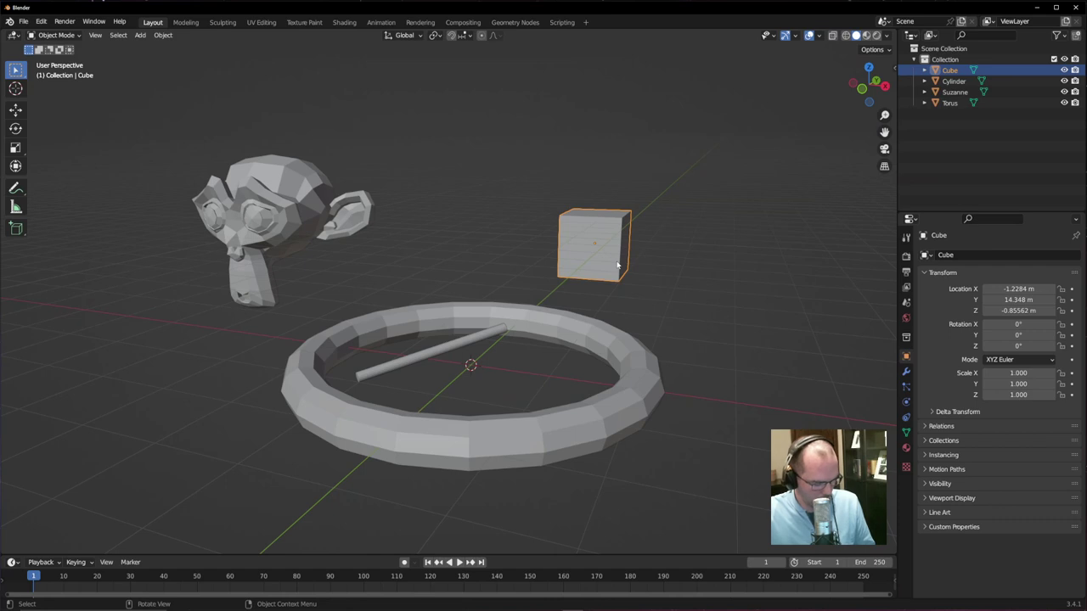
key("shift+d")
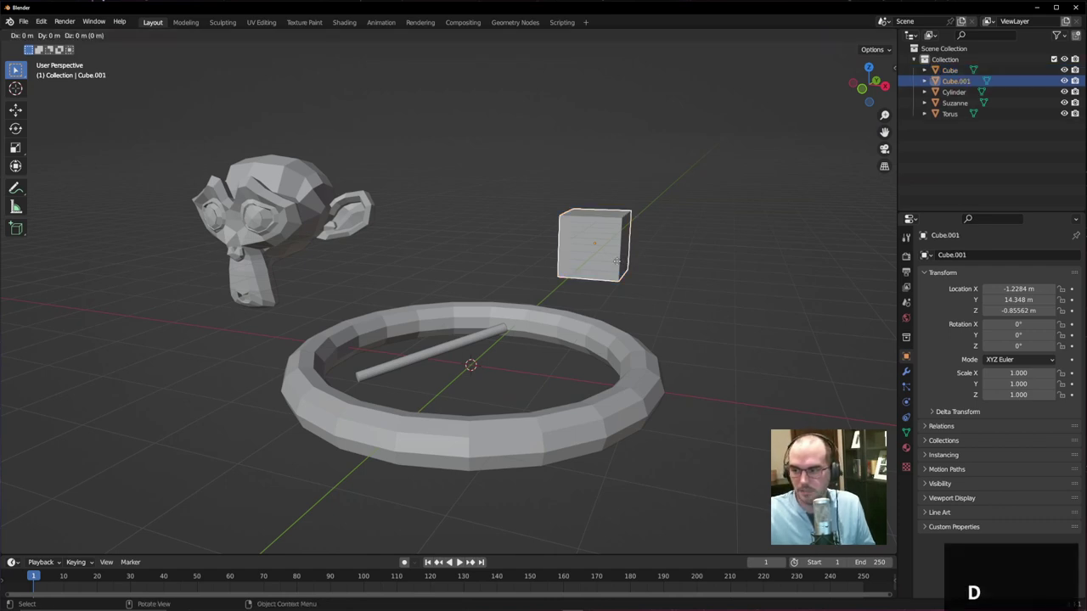
left_click(507, 261)
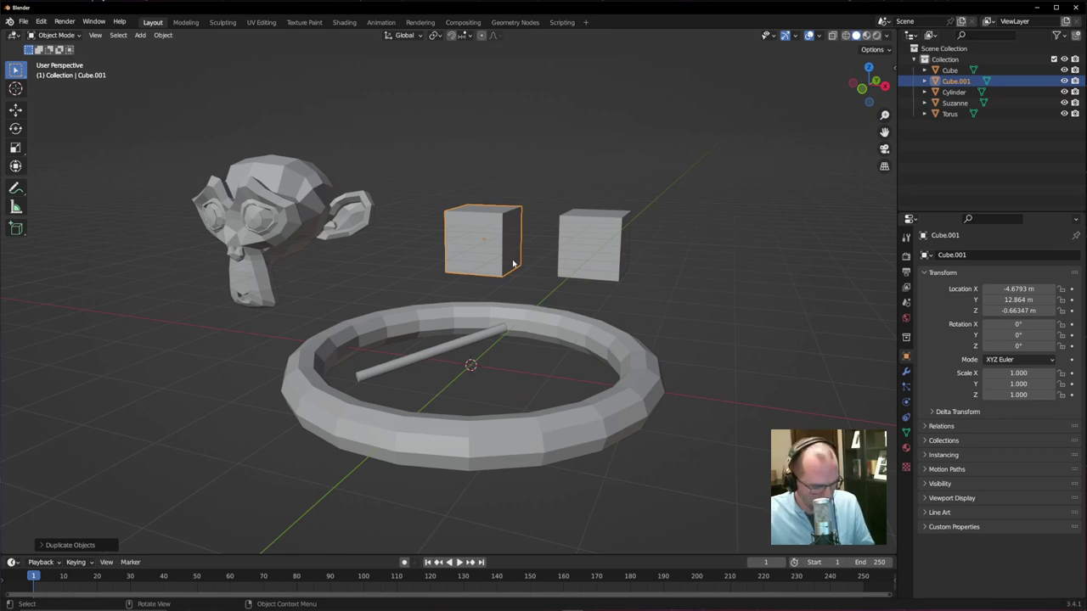
key("g")
key("x")
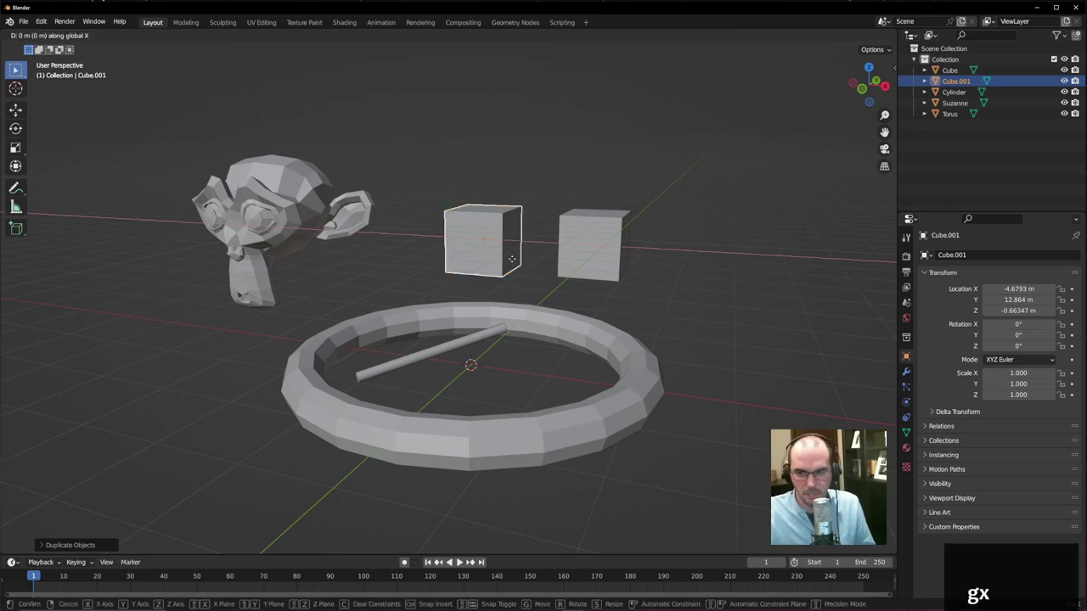
key("y")
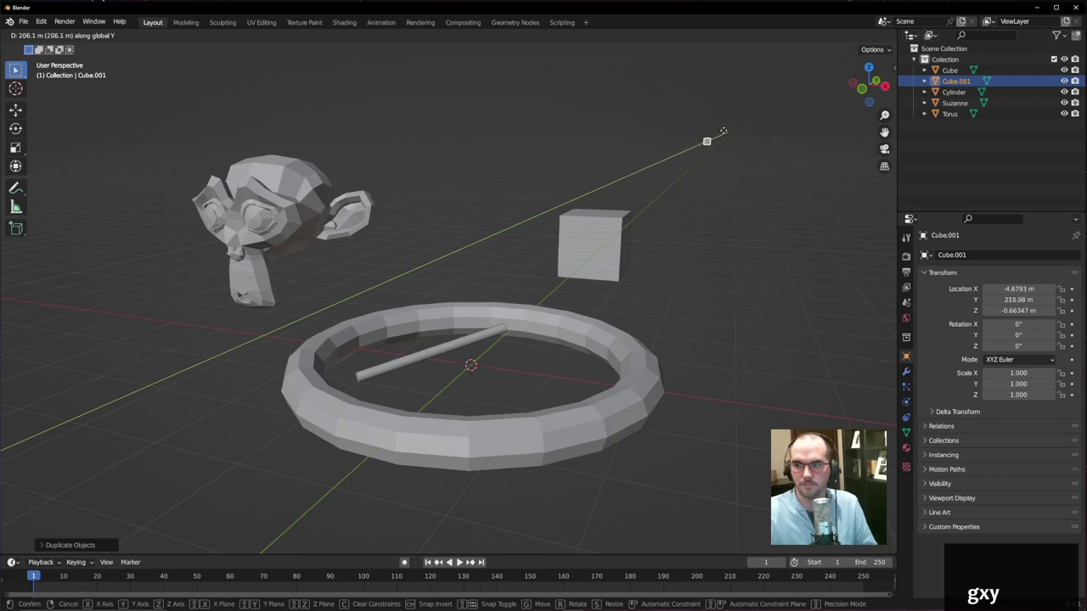
left_click(708, 139)
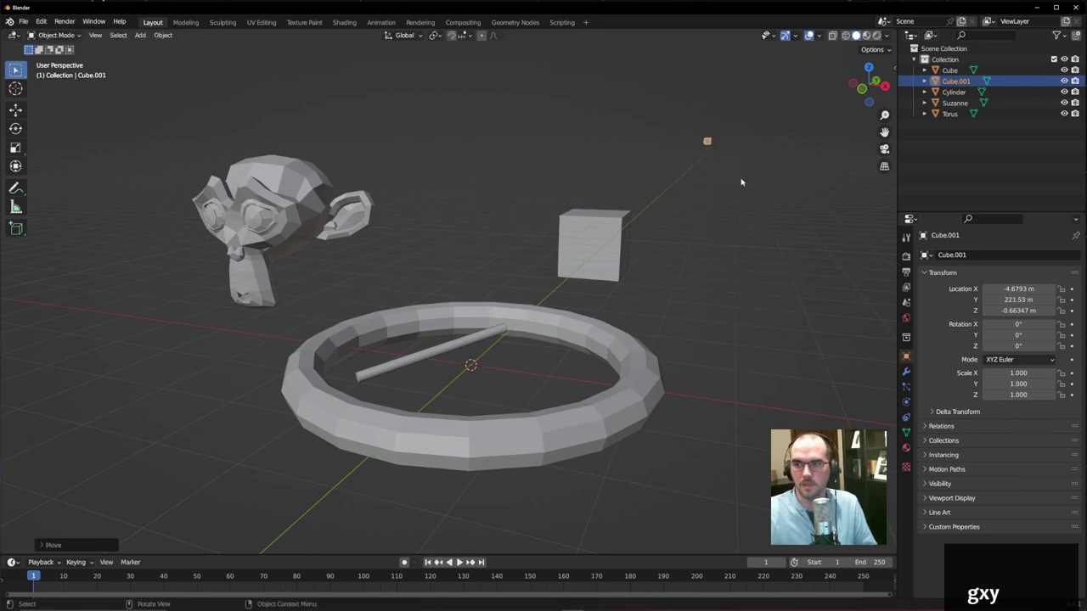
- Reselect the distant Cube.001 and nudge it to about -8.04, 221.98, -0.46 m
left_click(708, 143)
left_click(772, 207)
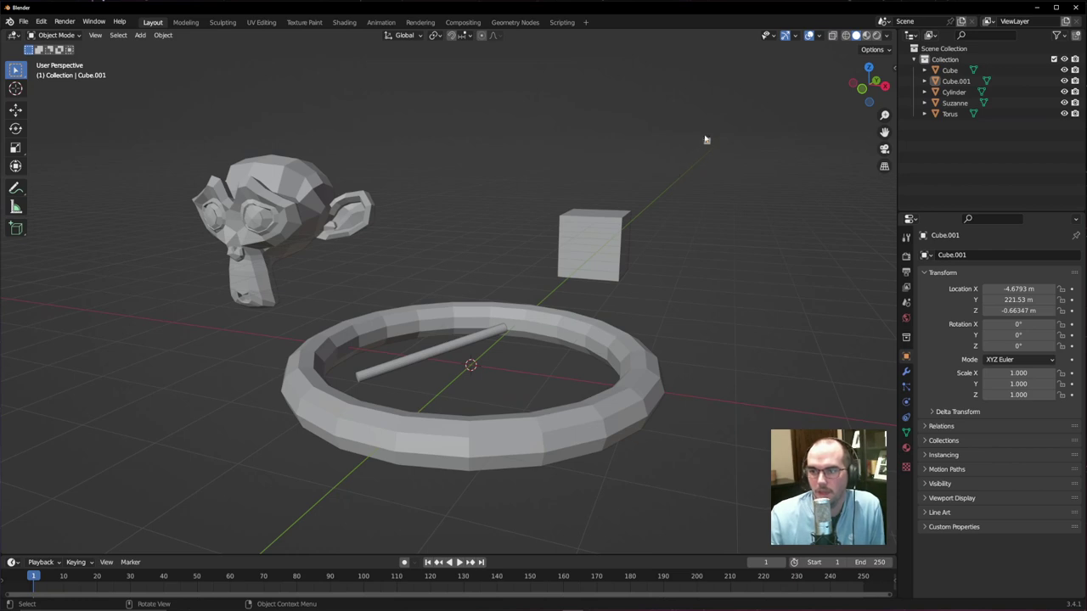
middle_click_drag(681, 153, 565, 243)
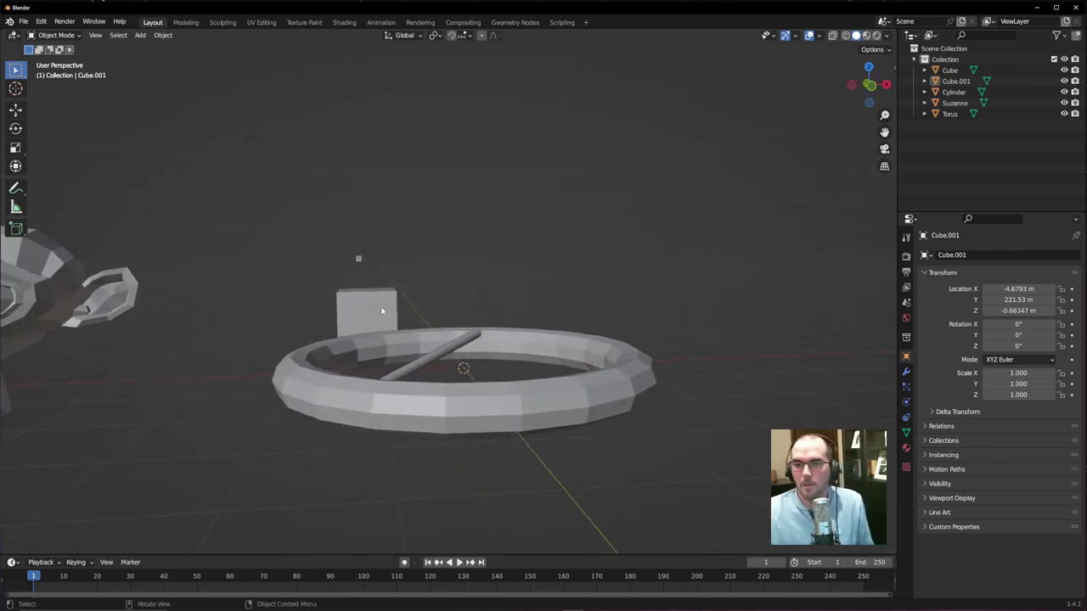
middle_click_drag(382, 311, 519, 319)
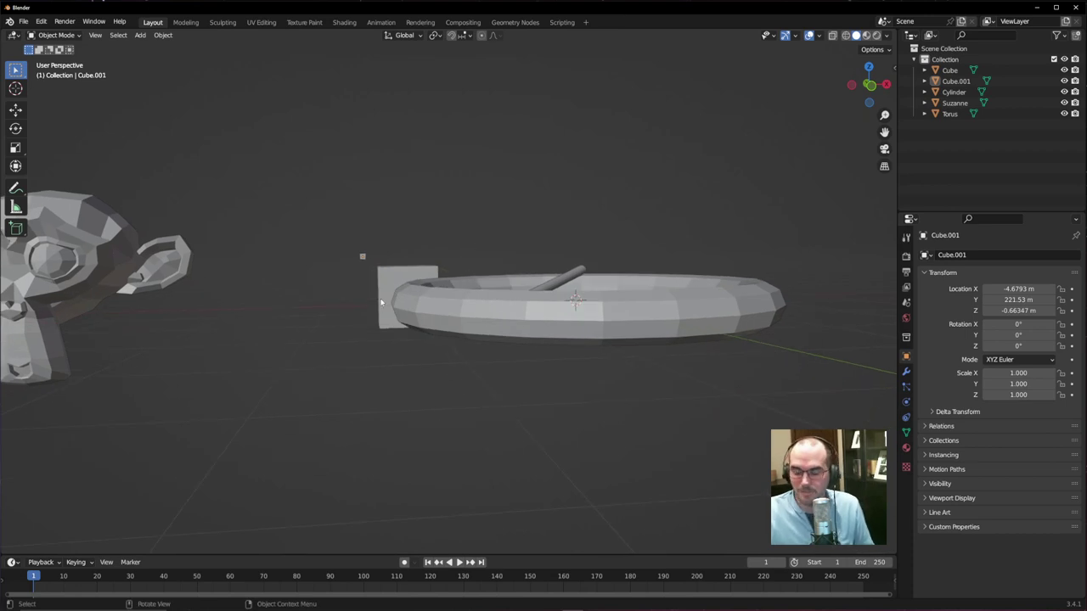
left_click(361, 257)
key("g")
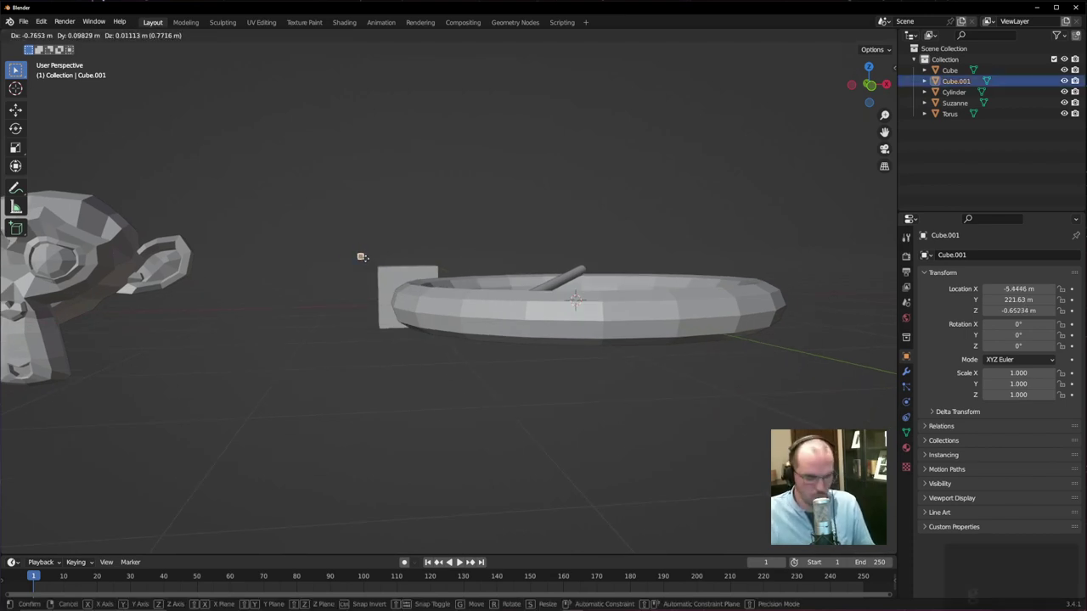
left_click(373, 259)
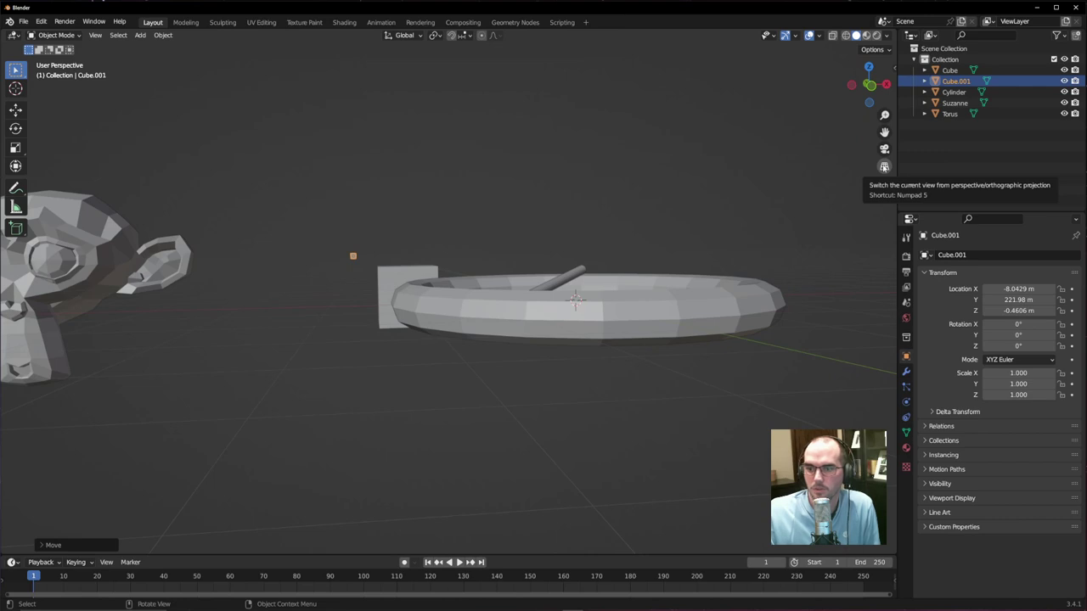
- Switch to orthographic projection and view the scene from the Front with numpad 1
left_click(883, 168)
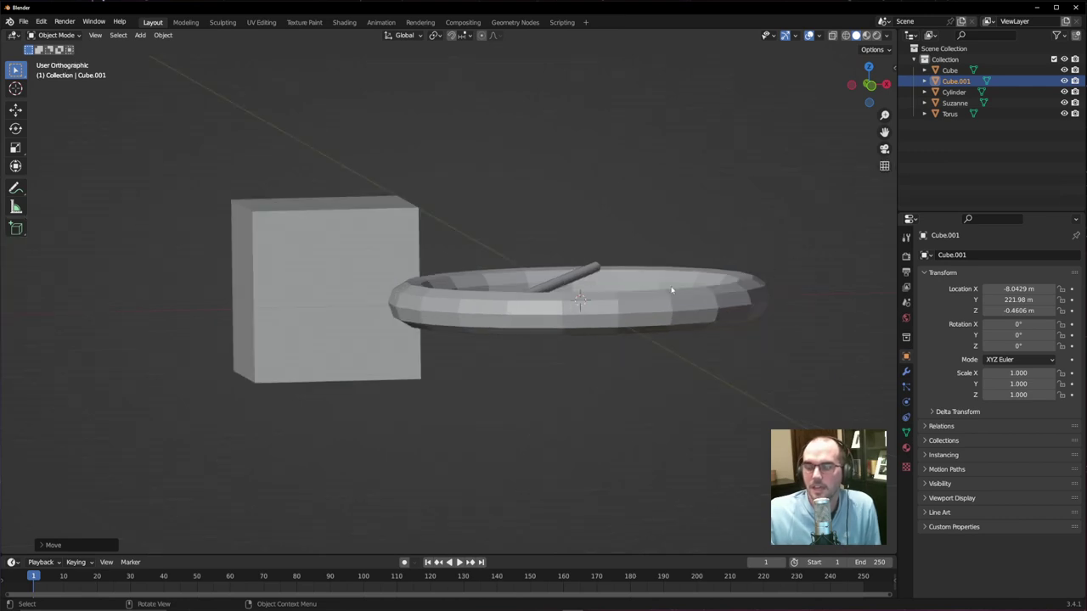
left_click(884, 167)
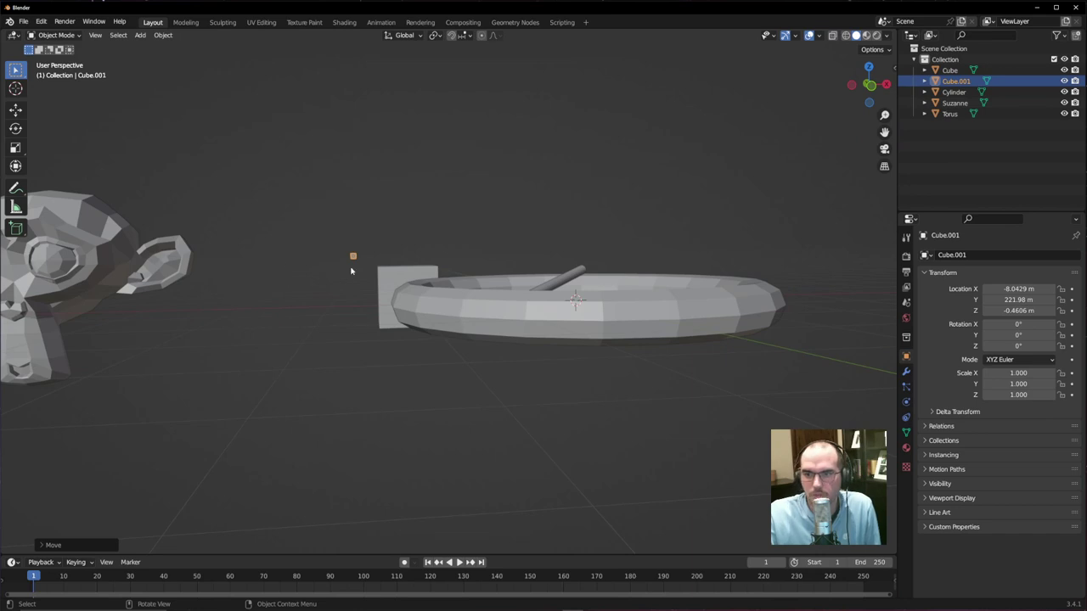
left_click(884, 166)
middle_click_drag(456, 317, 422, 312)
scroll(395, 331, "down", 2)
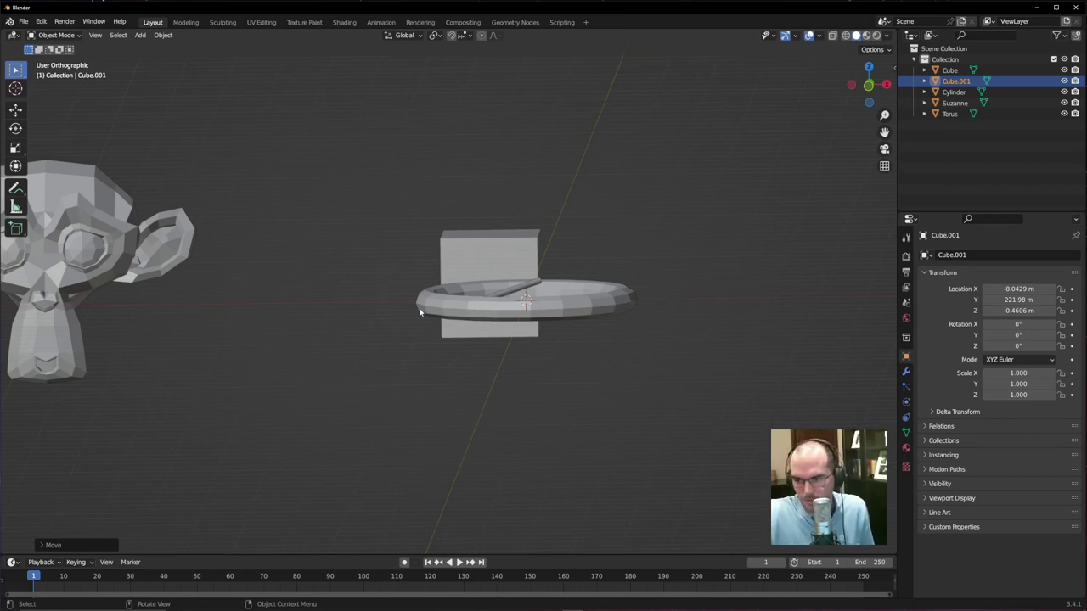
key("1")
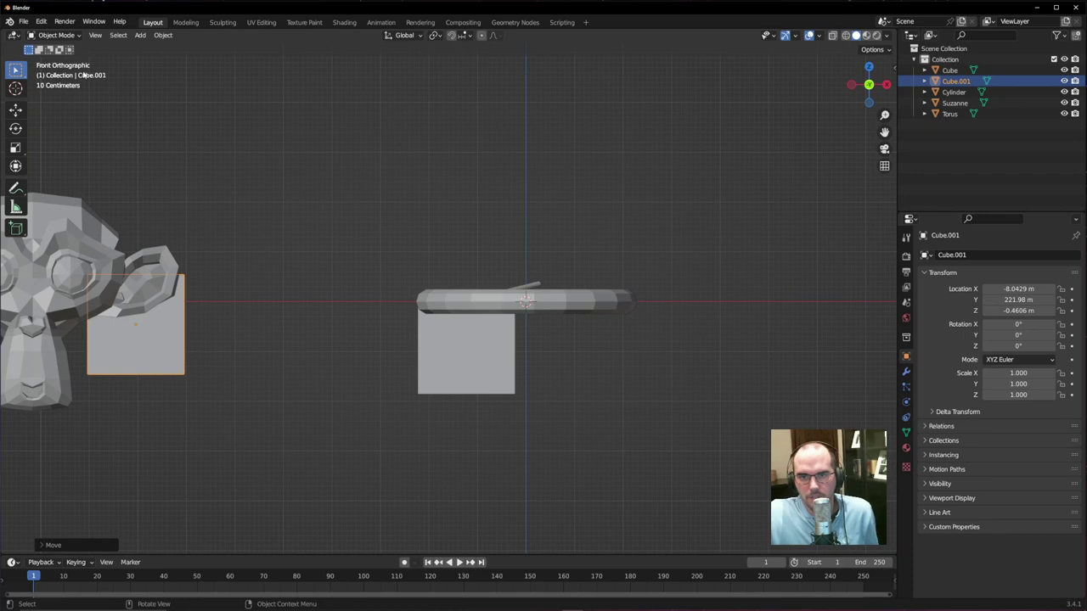
- Lift Cube.001 to -3.8603, 221.98, 1.4994 m, clear of Suzanne's ear, keeping it selected
left_click(153, 343)
key("g")
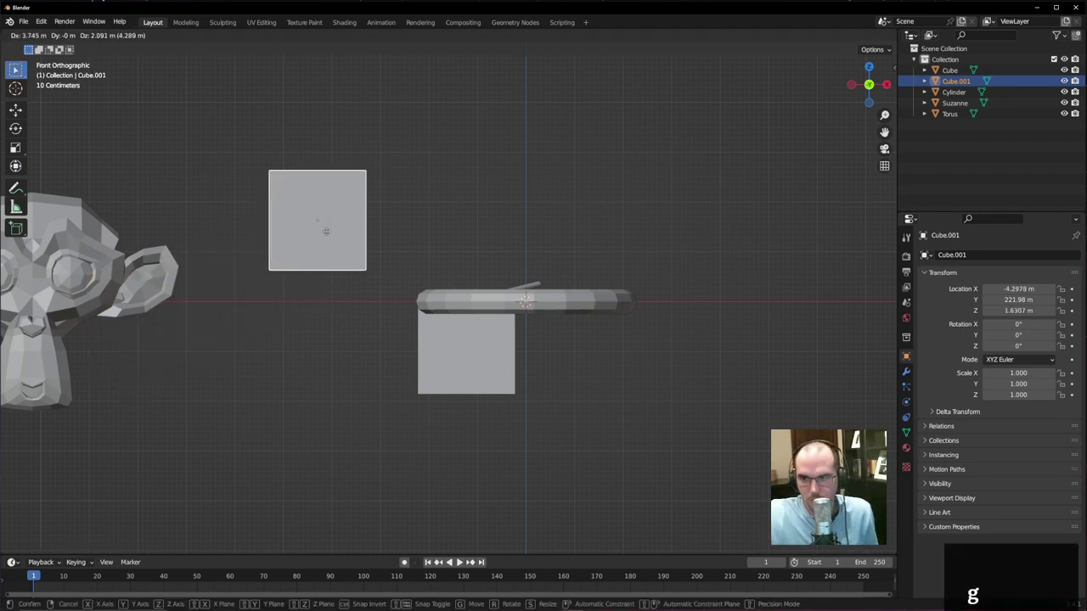
left_click(345, 240)
left_click(363, 257)
left_click(457, 338)
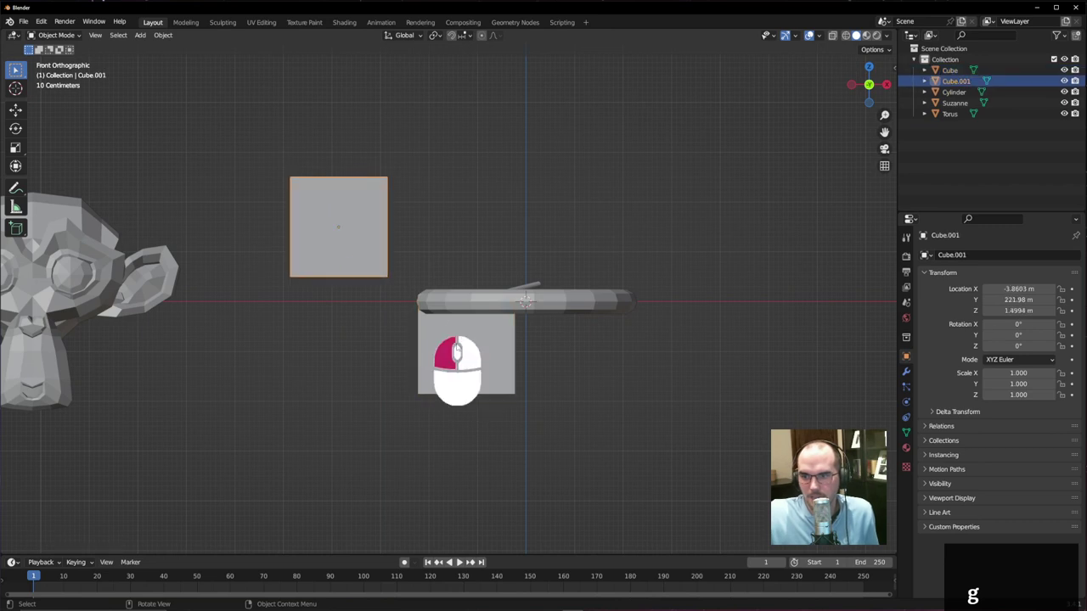
left_click(359, 251)
left_click(441, 339)
left_click(363, 270)
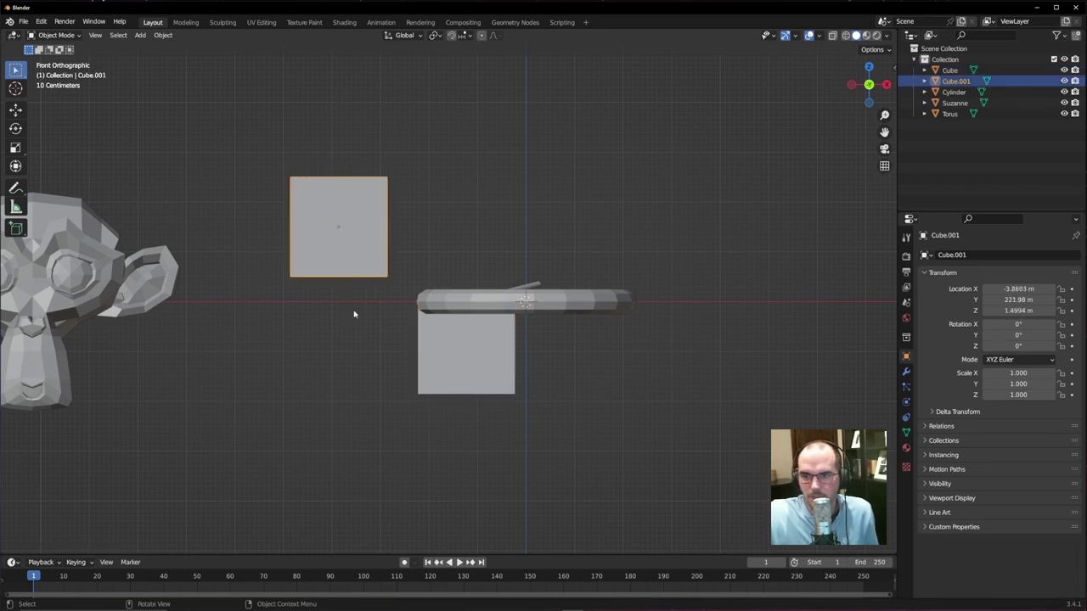
- Switch to the Right view and select the torus, framing it with Suzanne
scroll(350, 340, "down", 2)
scroll(347, 339, "up", 1)
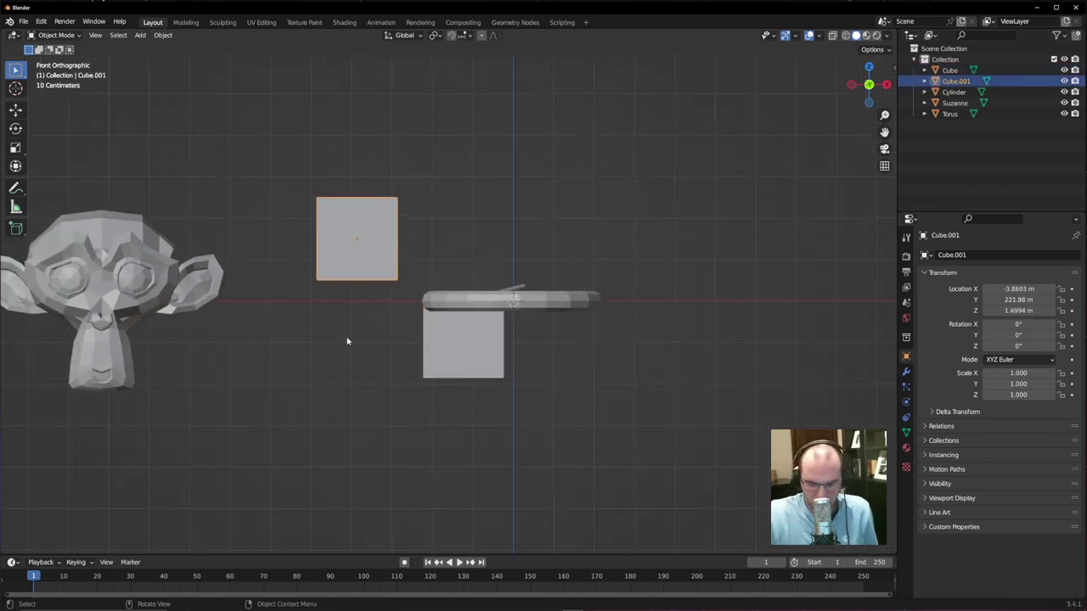
key("KP_3")
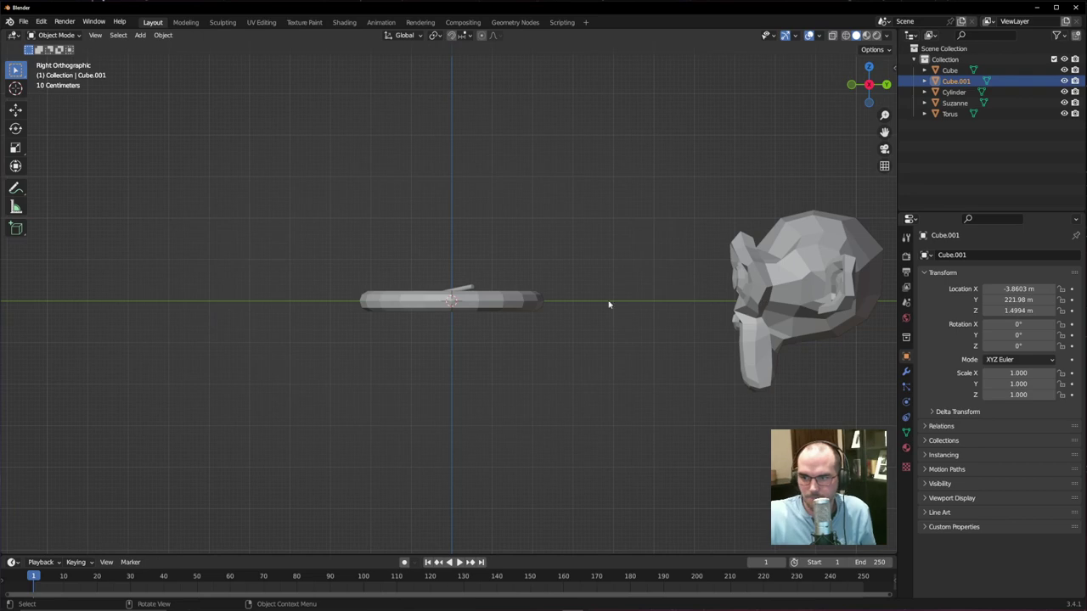
left_click(509, 302)
middle_click_drag(624, 350, 425, 392, "shift")
- Lift the torus above Suzanne's head, tilt it about -16.5°, then lower it closer
key("g")
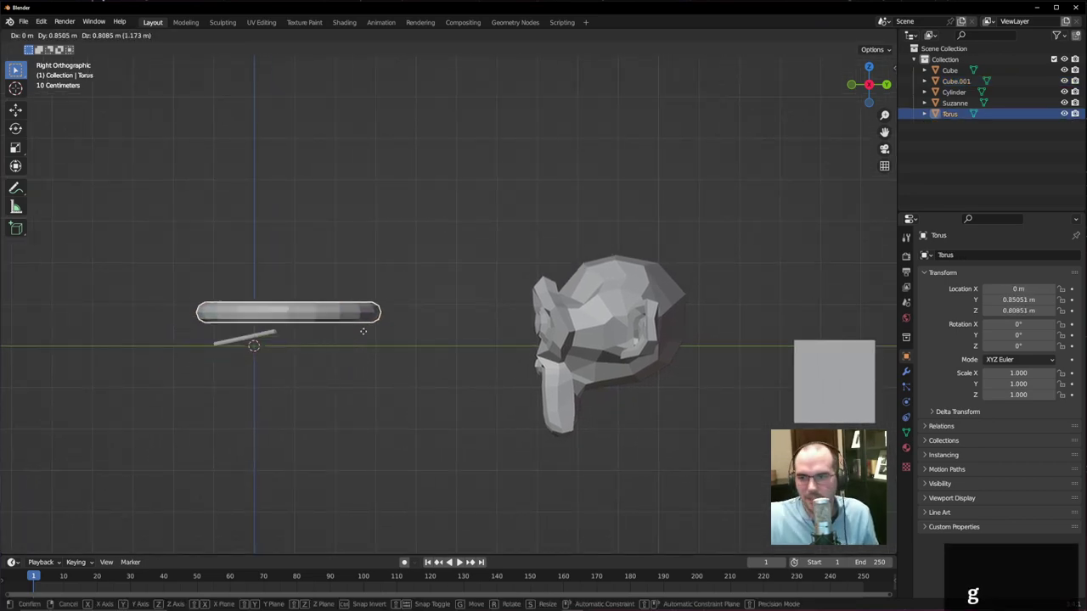
left_click(696, 265)
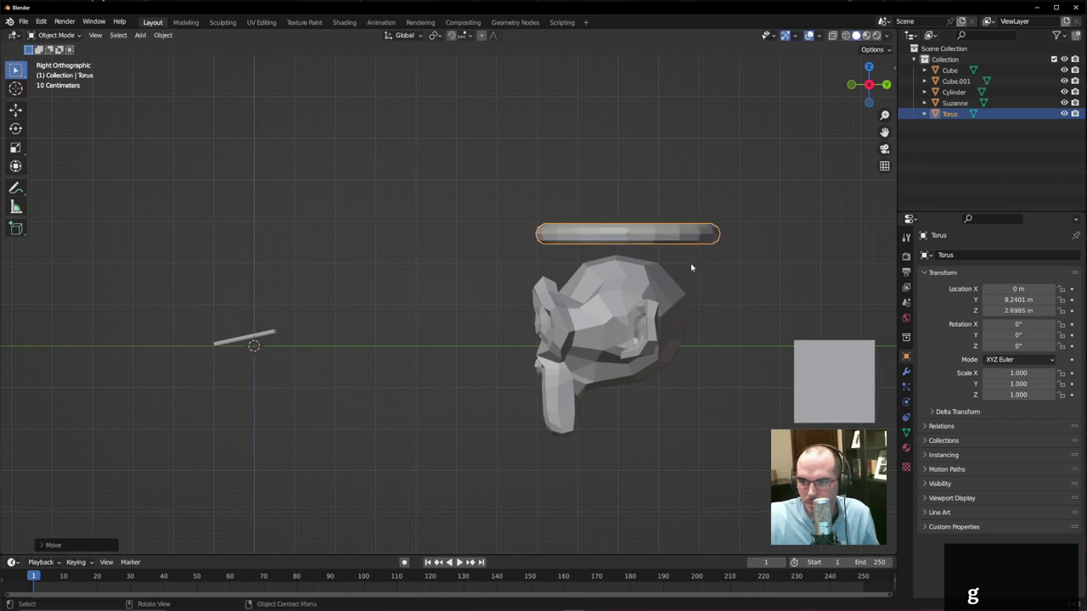
key("g")
left_click(717, 291)
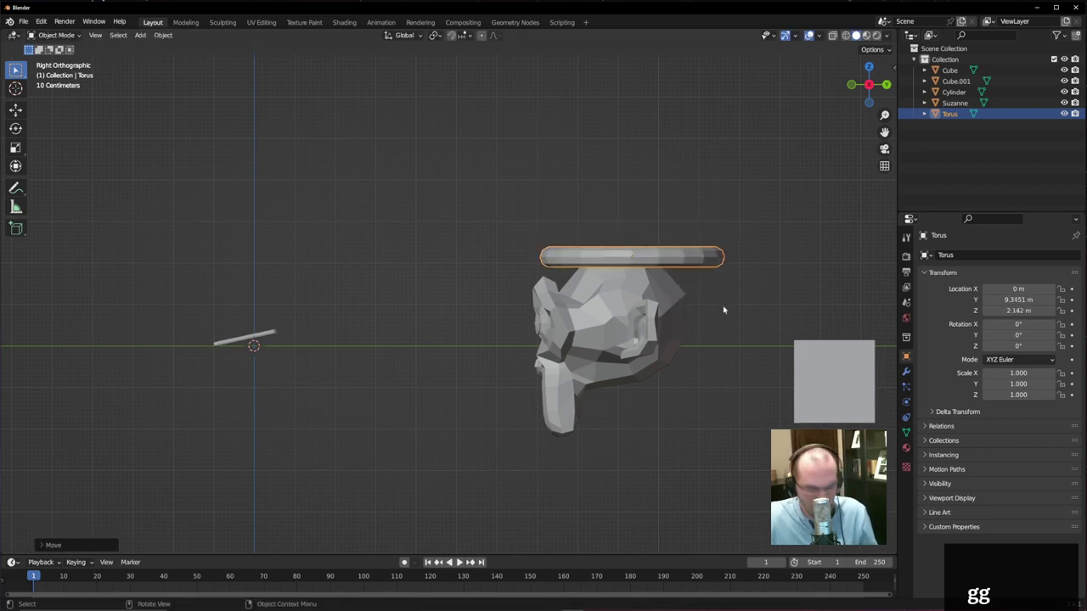
key("r")
left_click(711, 342)
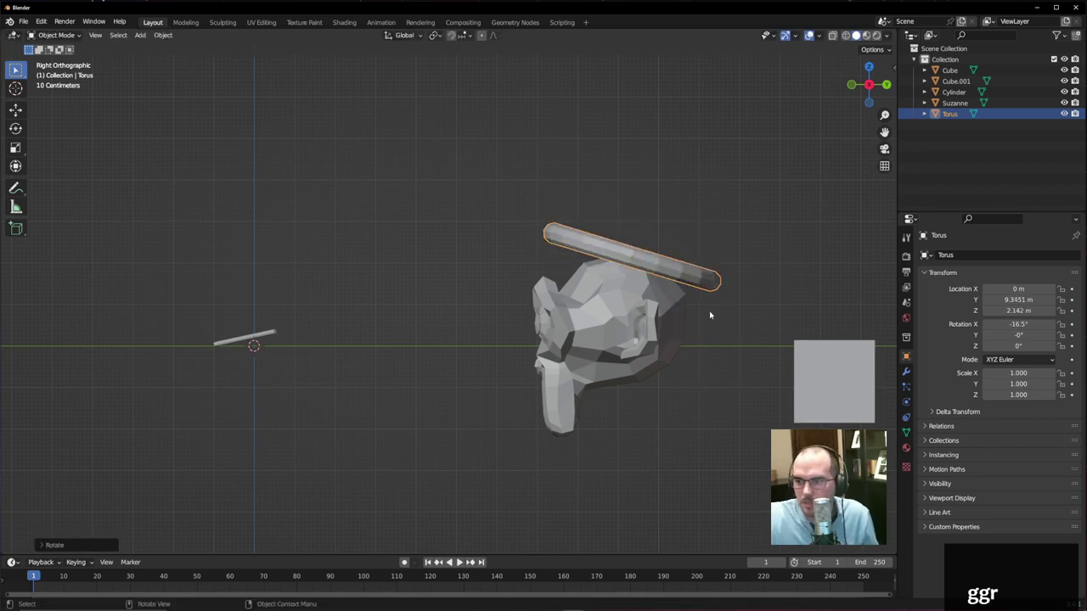
key("g")
left_click(711, 327)
- Retilt the torus to -12.6° on X and scale it to 0.839, at 0, 9.3031, 1.8165 m
key("r")
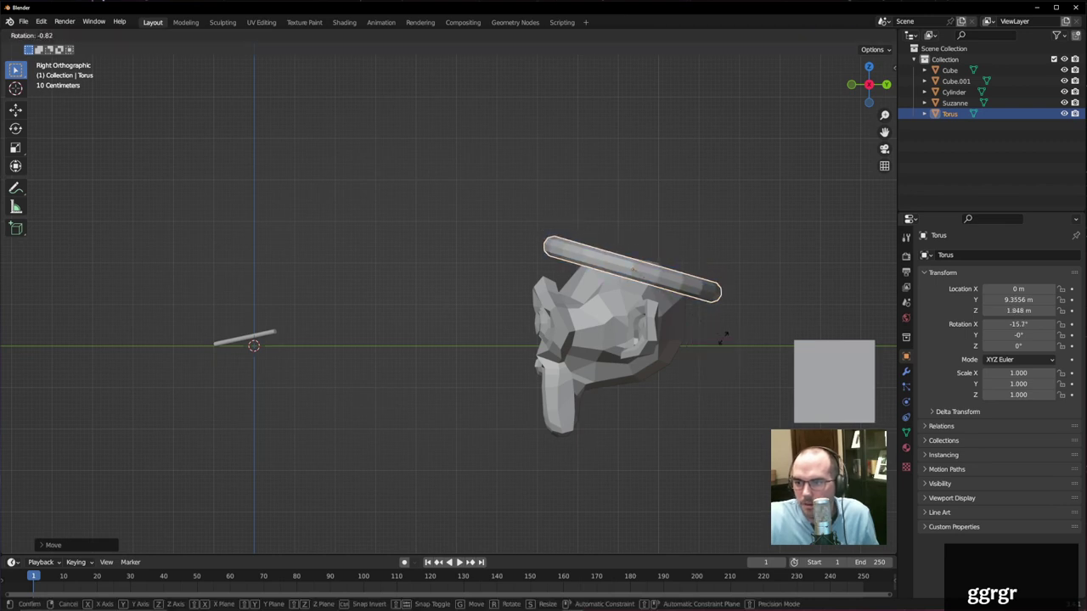
left_click(724, 340)
key("g")
key("s")
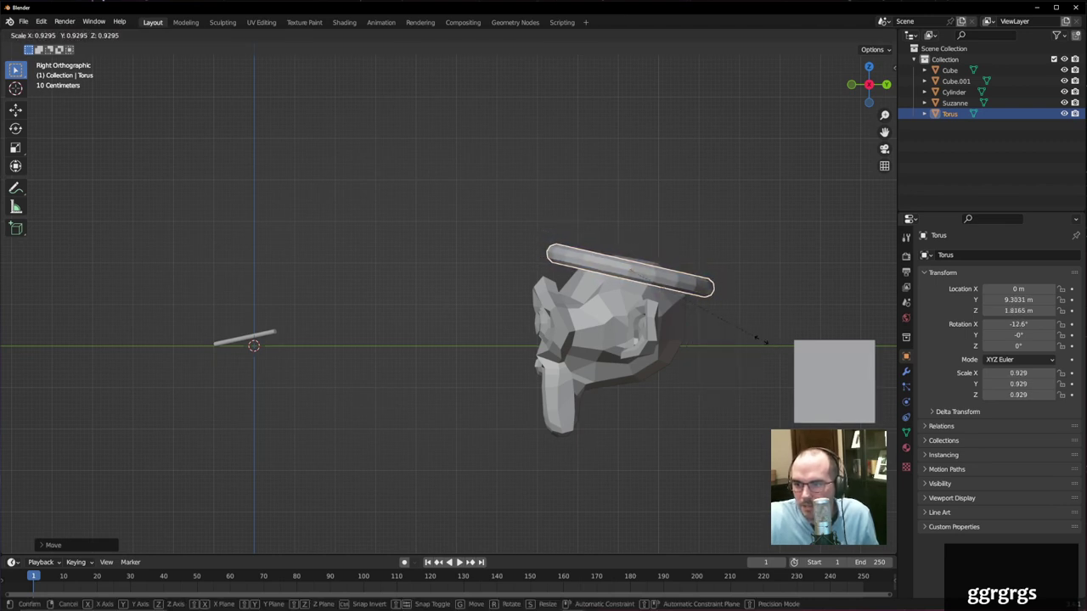
left_click(733, 344)
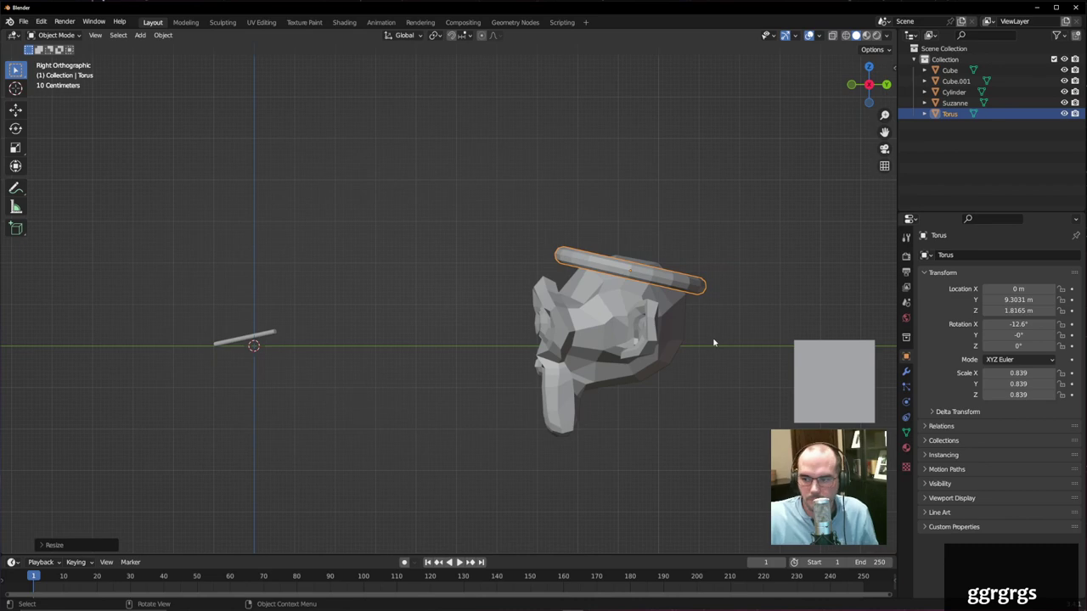
key("1")
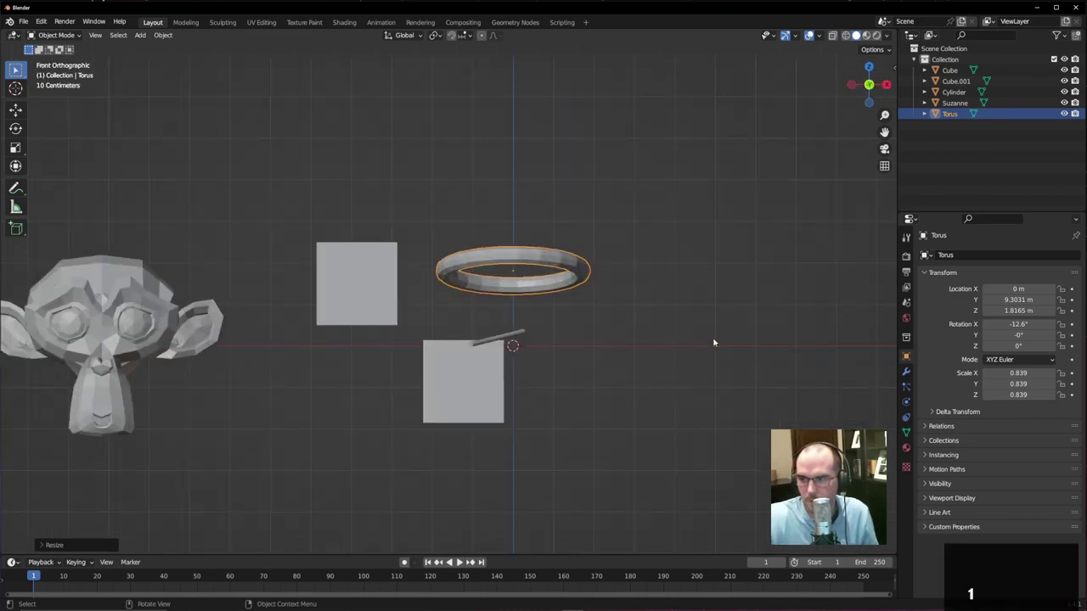
middle_click_drag(409, 376, 585, 376, "shift")
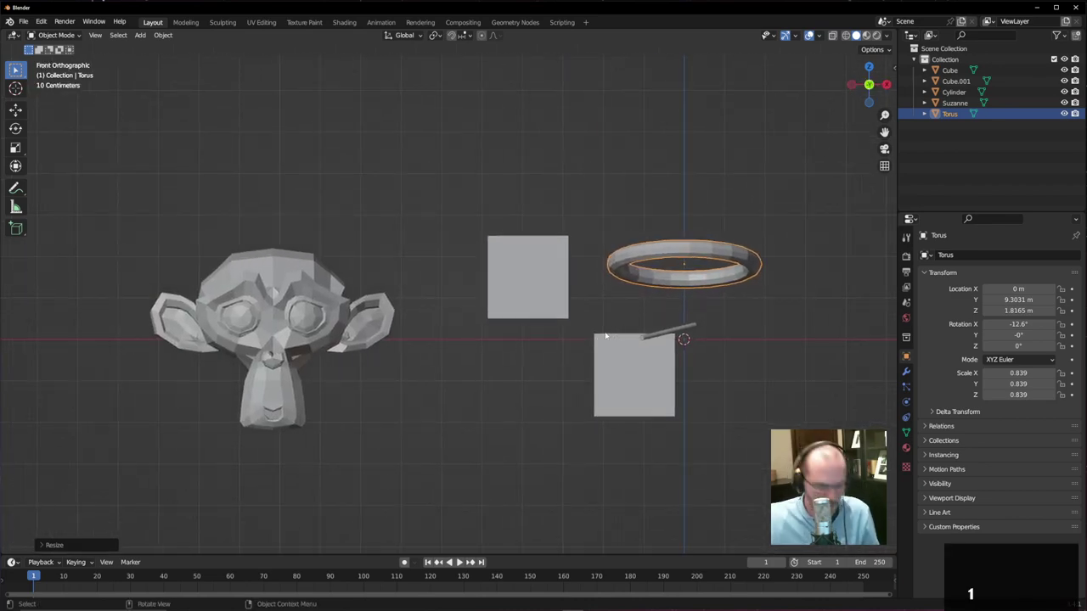
- Move the torus over Suzanne's head and check its placement from front, right and top views
key("g")
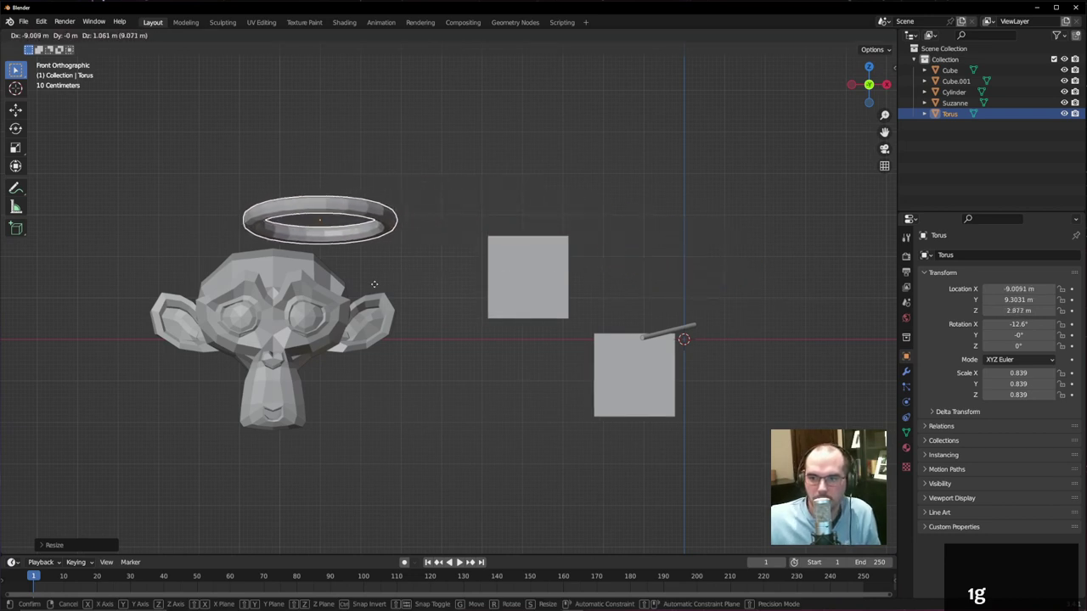
left_click(332, 330)
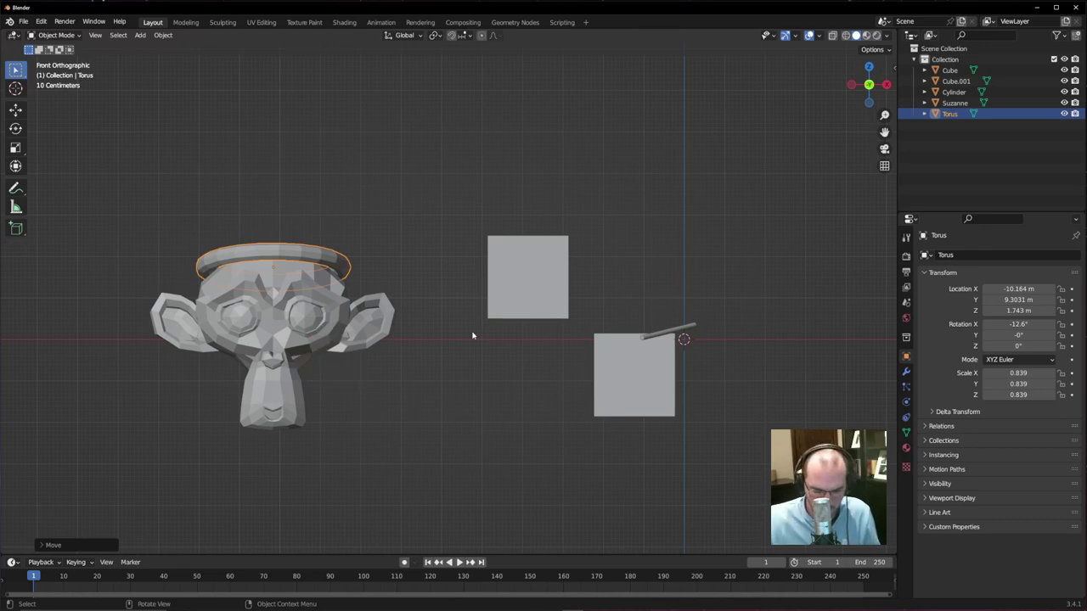
key("3")
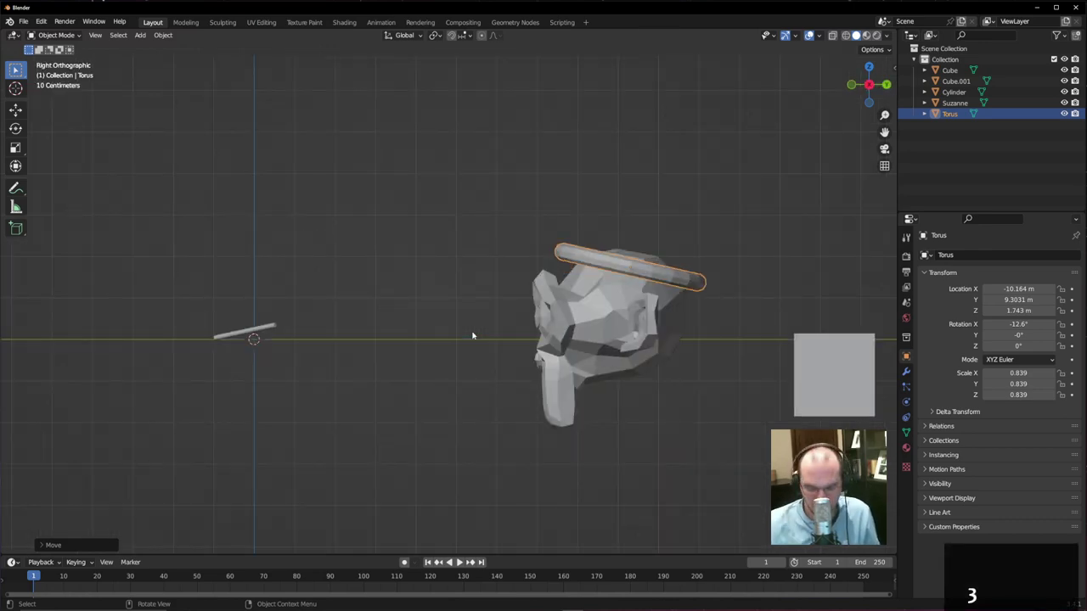
key("1")
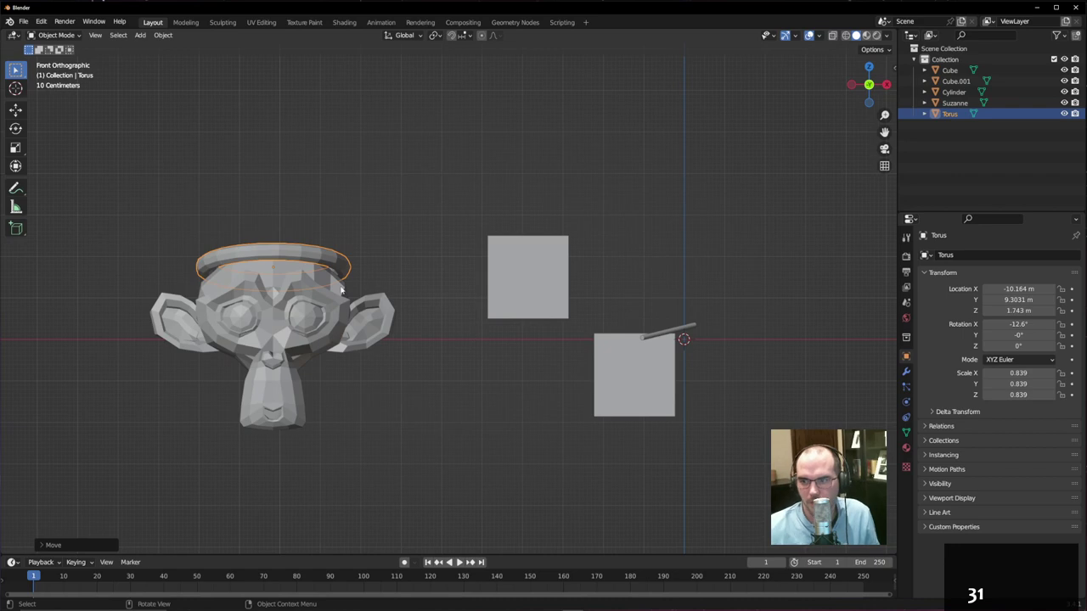
middle_click_drag(340, 291, 566, 305)
key("1")
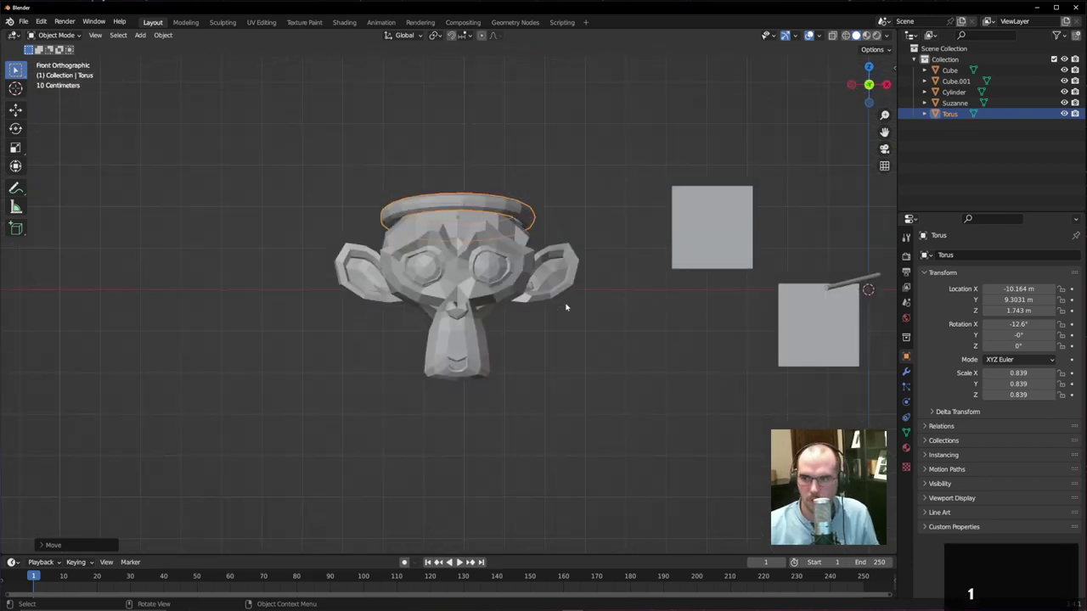
key("3")
key("7")
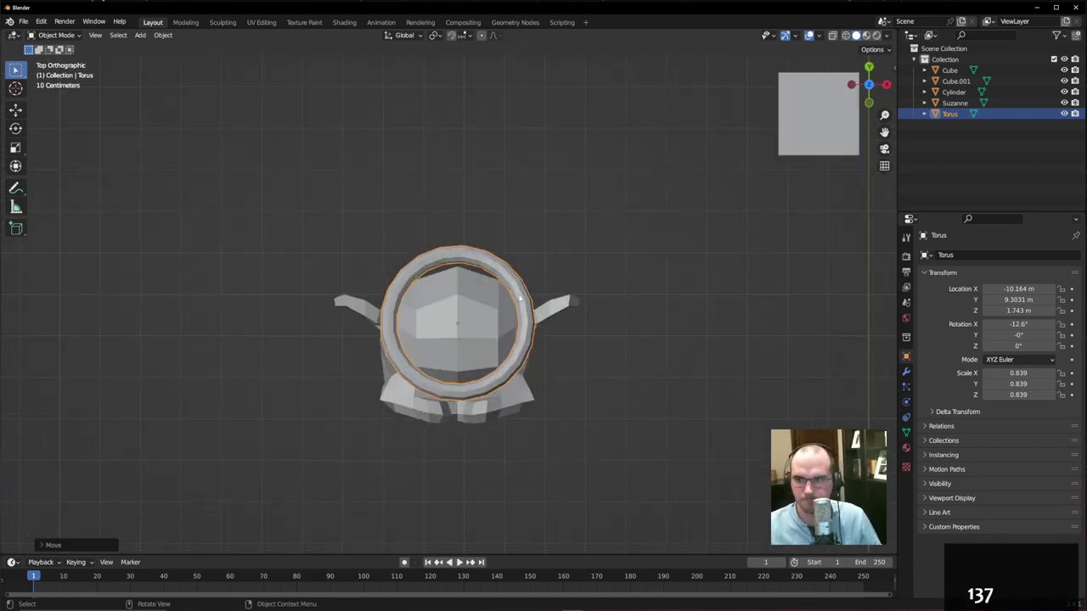
- Centre the torus over the head, at about -10.175, 9.1771, 1.743 m
key("g")
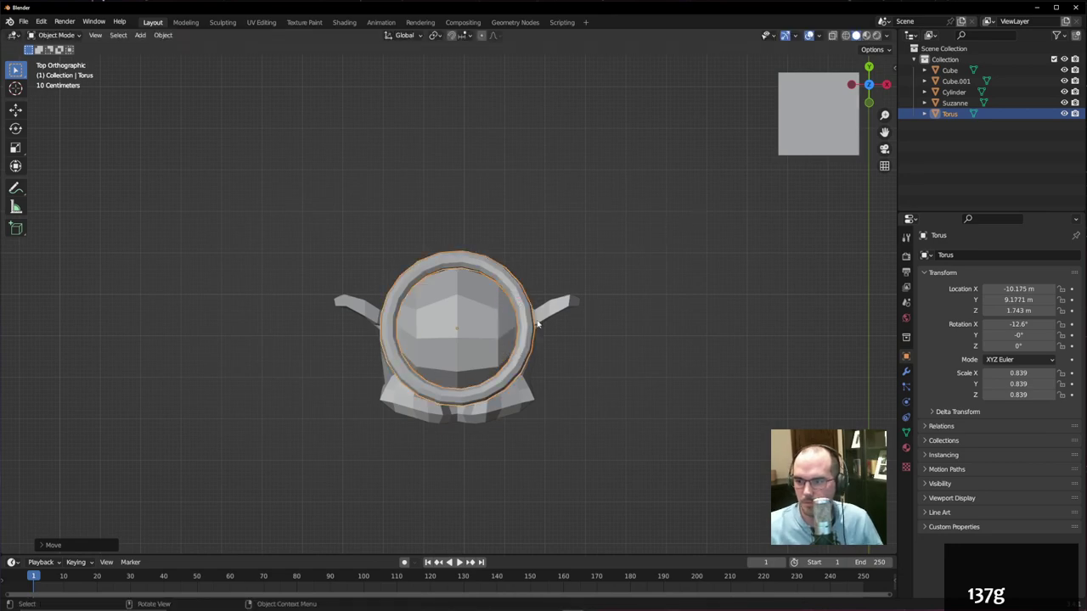
middle_click_drag(532, 330, 582, 272)
scroll(594, 279, "down", 3)
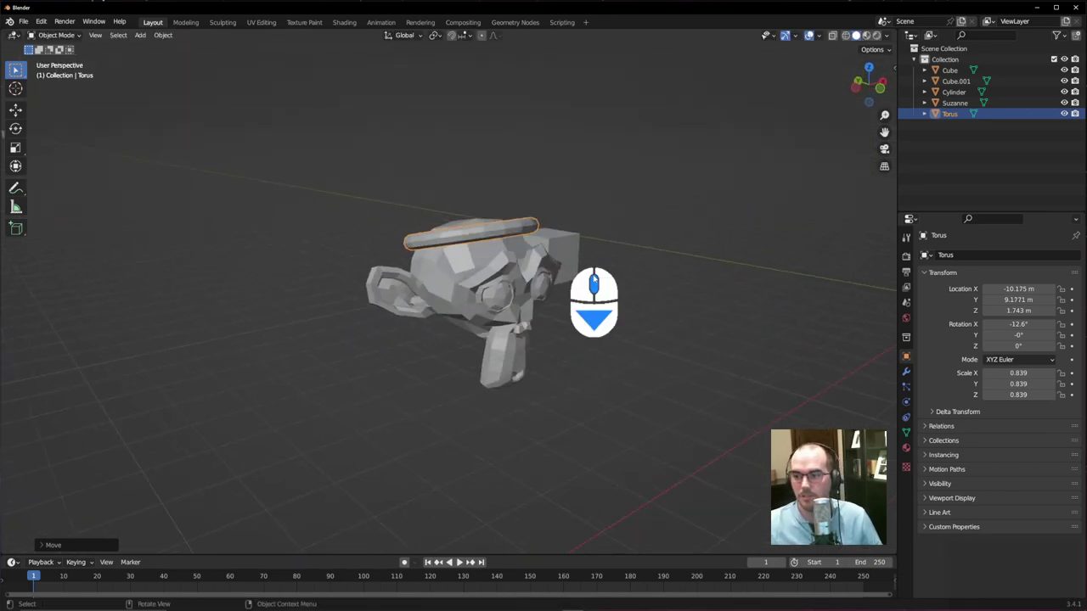
key("1")
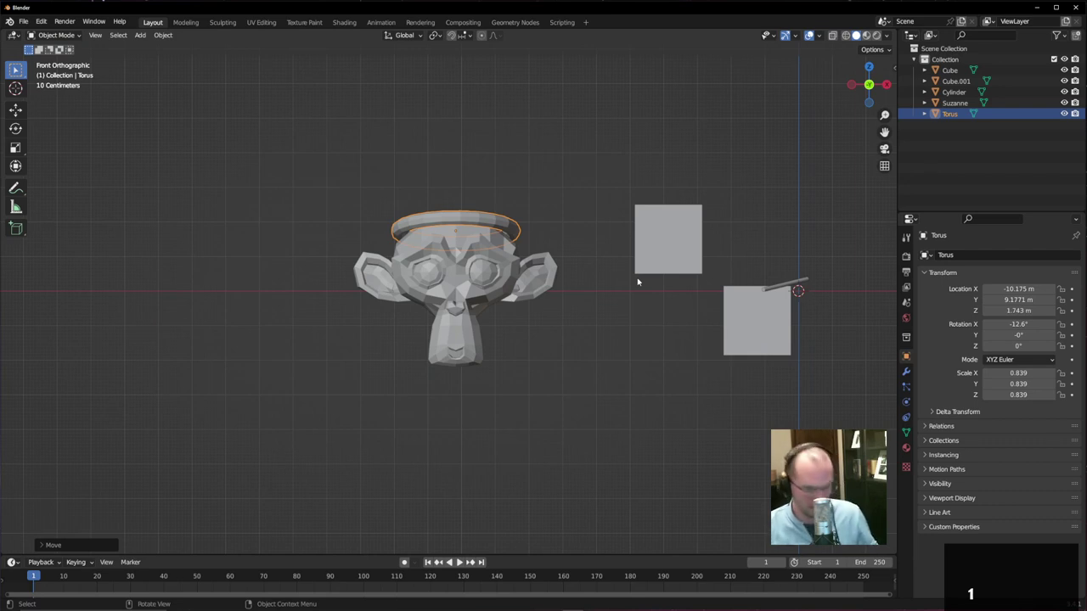
key("ctrl")
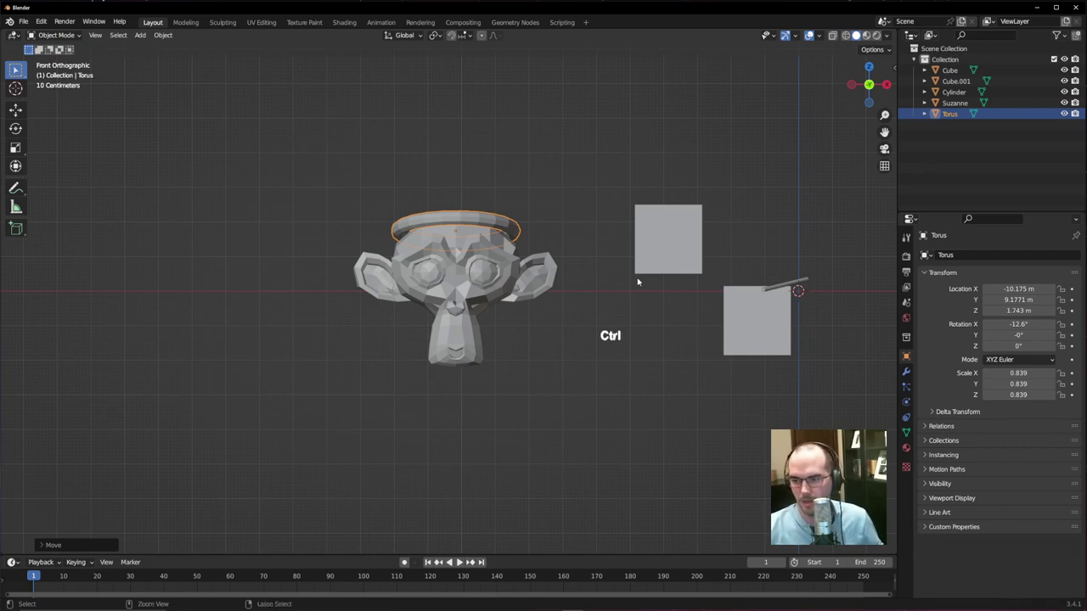
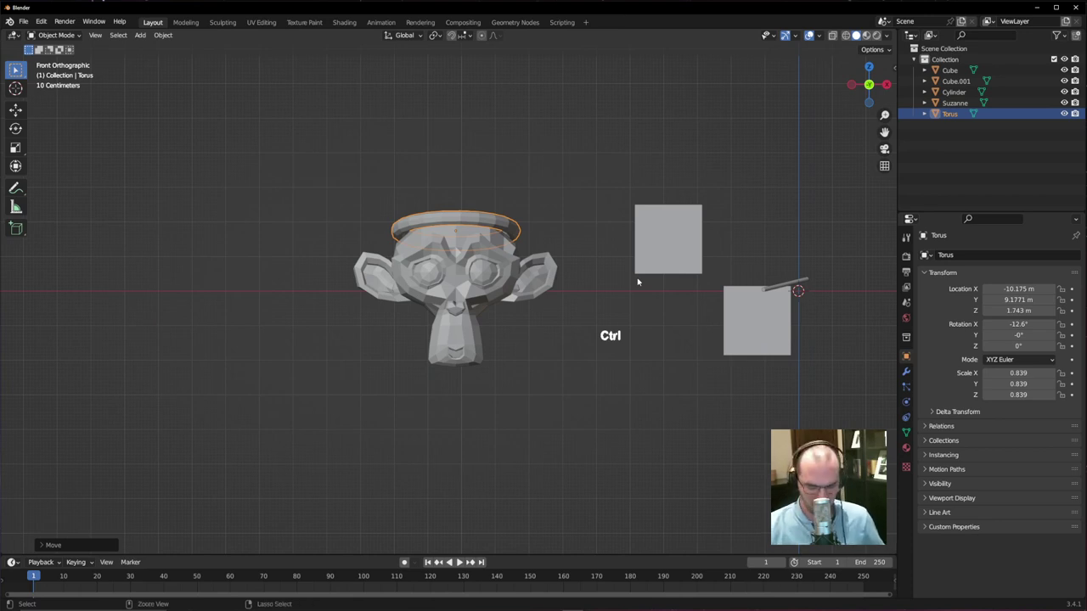
- Cycle through the back, left, right, top and bottom orthographic views with Ctrl and the numpad keys
key("ctrl+KP_1")
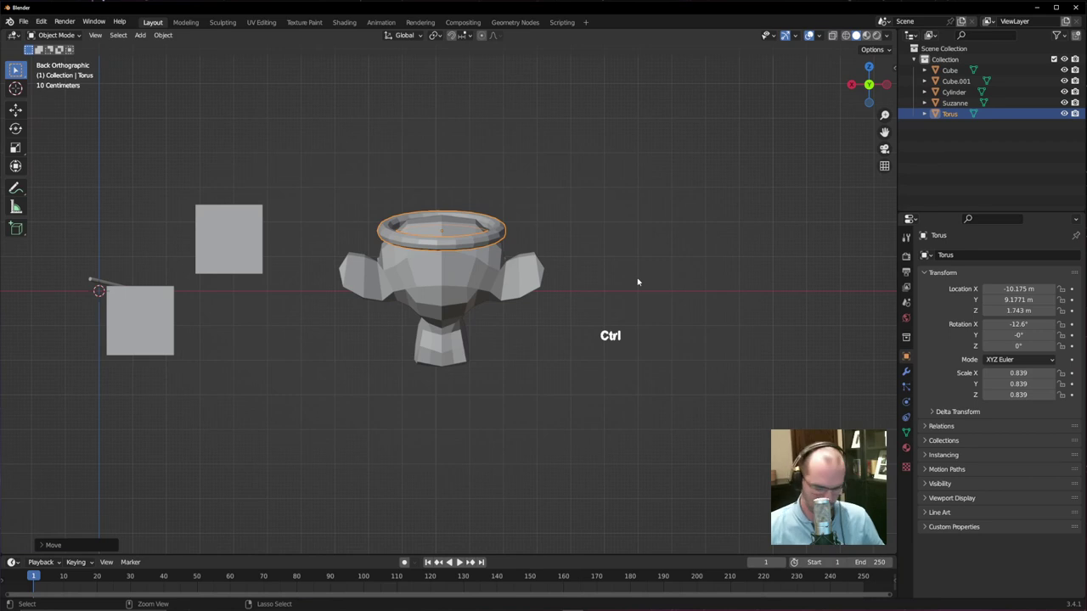
key("ctrl+KP_3")
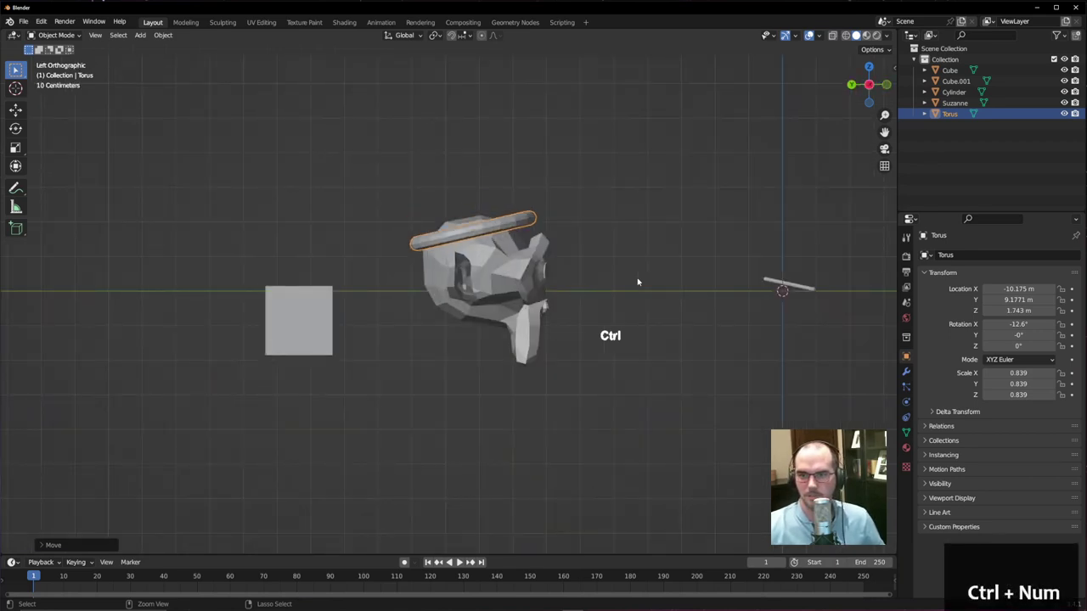
key("KP_3")
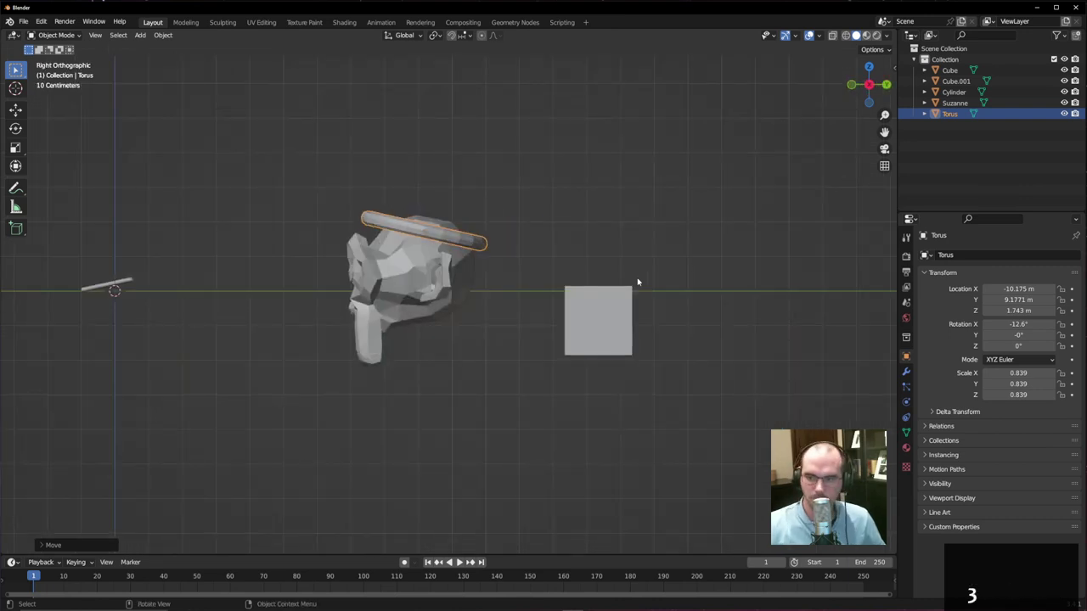
key("KP_7")
key("ctrl+KP_7")
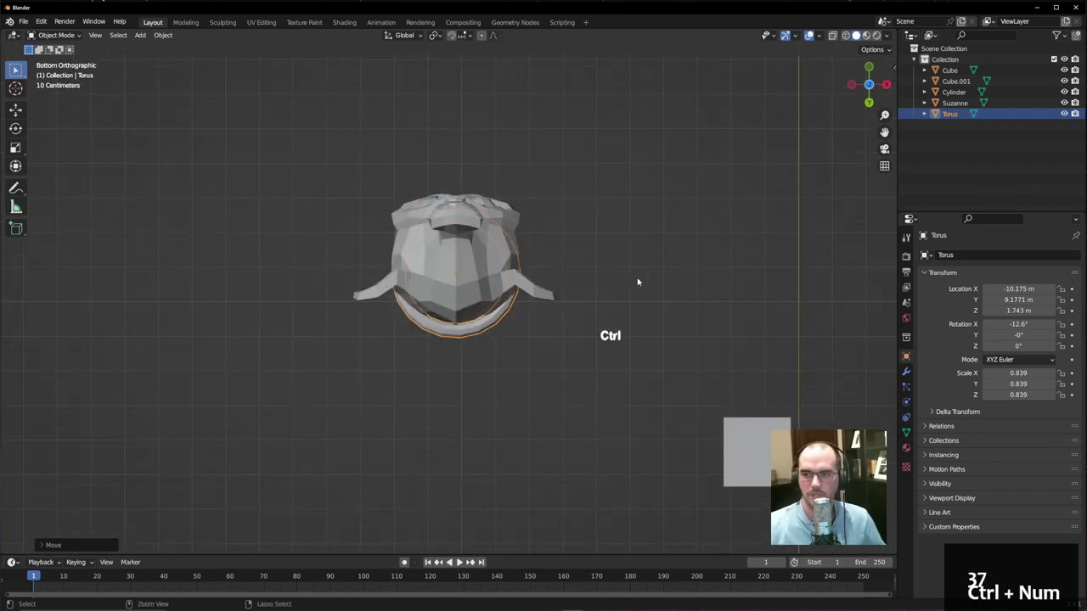
- Orbit back to an angled perspective, zoom out over the whole scene and select the cube
middle_click_drag(593, 235, 396, 354)
middle_click_drag(630, 340, 543, 340, "alt")
middle_click_drag(578, 298, 496, 344, "alt")
scroll(608, 348, "down", 4)
left_click(454, 335)
scroll(454, 335, "up", 4)
- Try a vertical Z-locked move of the cube, then cancel it so the cube returns
scroll(497, 376, "down", 4)
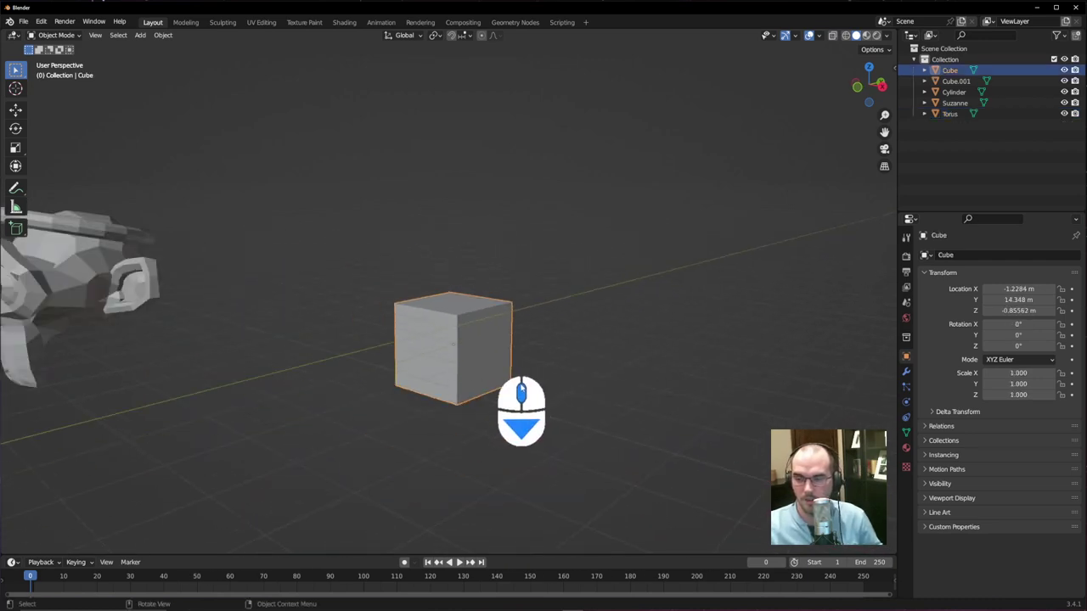
middle_click_drag(526, 413, 509, 382)
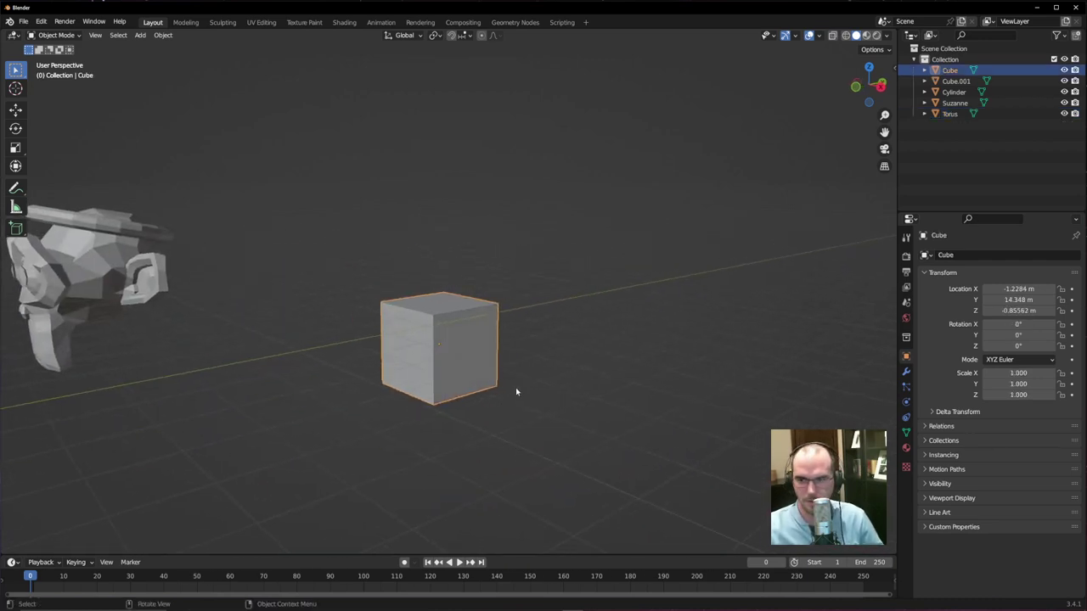
key("g")
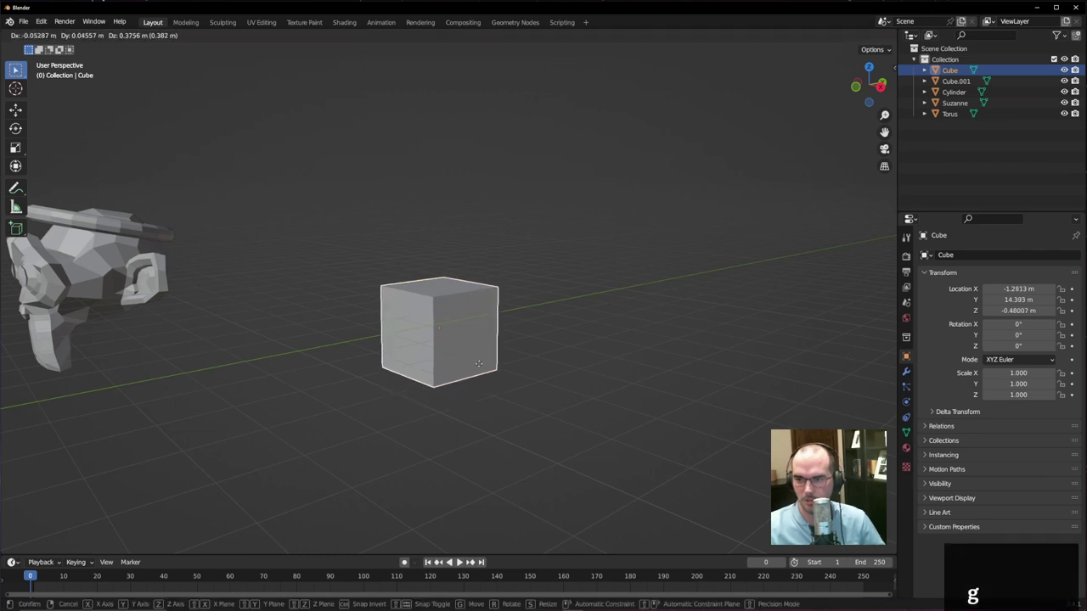
middle_click_drag(481, 333, 463, 283)
left_click(432, 356)
key("g")
right_click(463, 282)
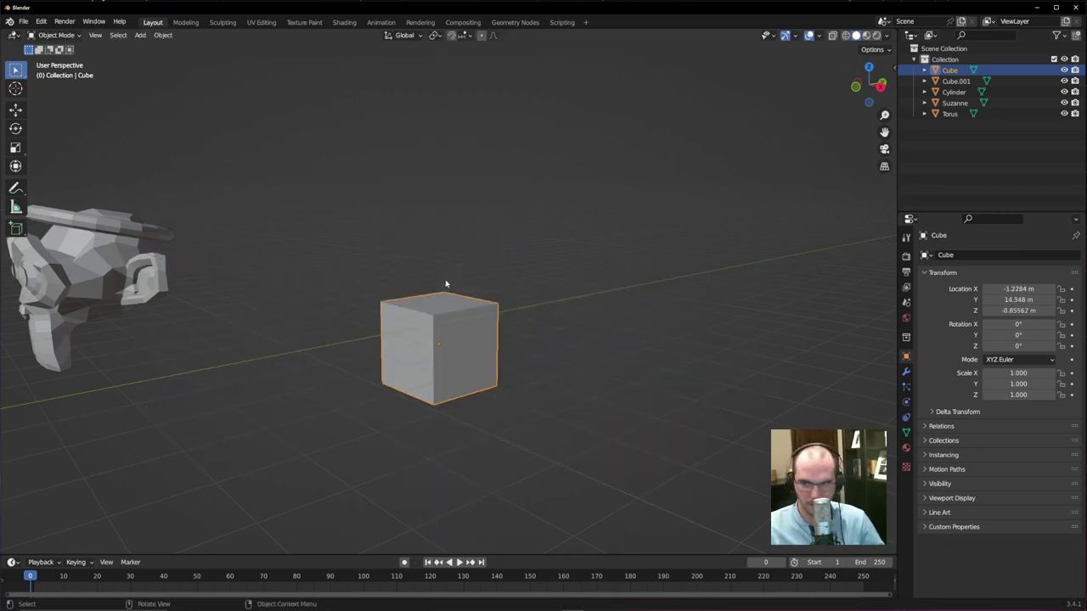
- Start an X-axis rotation of the cube and cancel it
key("r")
middle_click_drag(481, 321, 407, 397)
key("Escape")
scroll(424, 399, "down", 3)
- Move the cube to X -2.2578 m, Y 12.972 m, Z -2.4069 m
key("g")
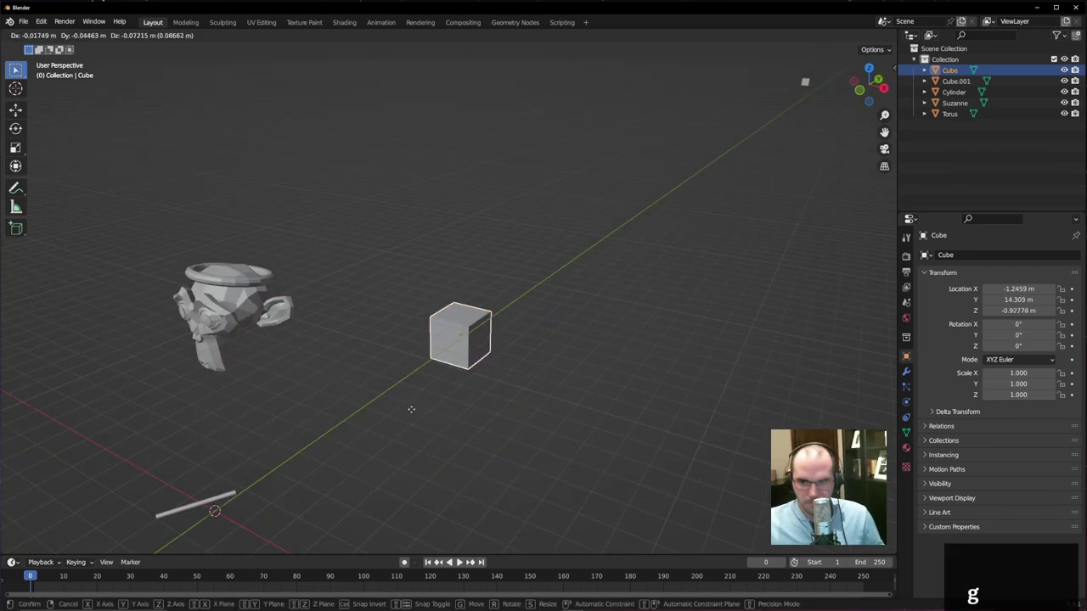
left_click(393, 447)
middle_click_drag(393, 446, 593, 327)
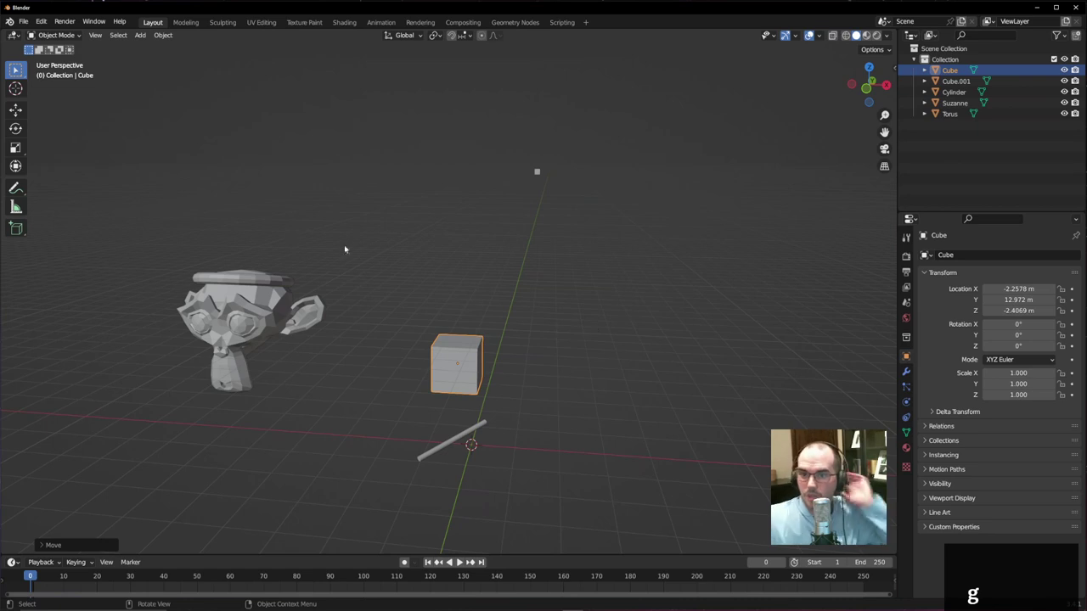
double_click(883, 168)
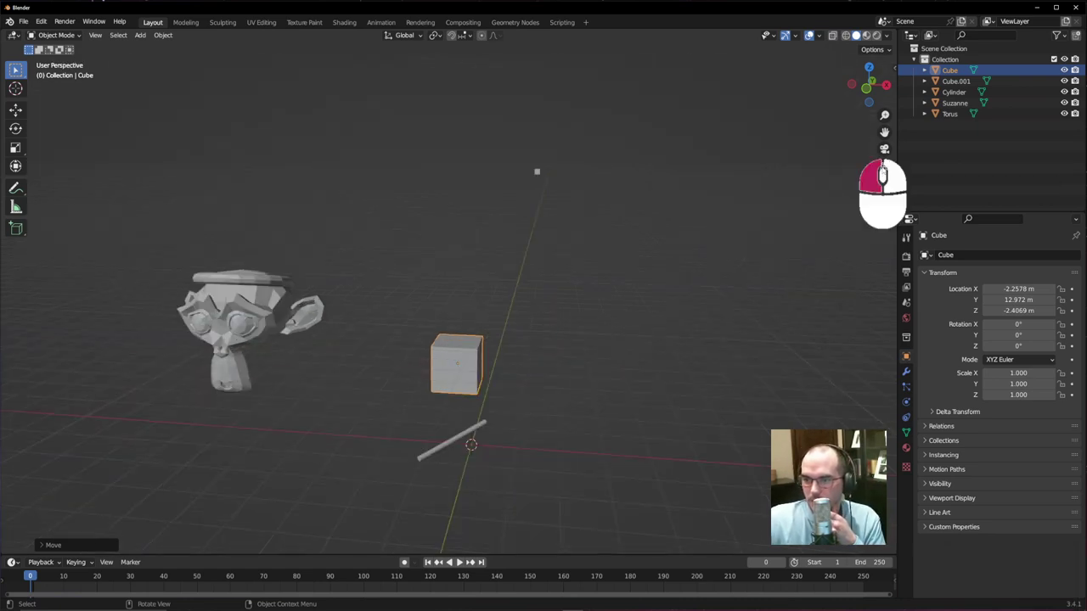
key("KP_5")
key("KP_5")
key("KP_5")
key("KP_5")
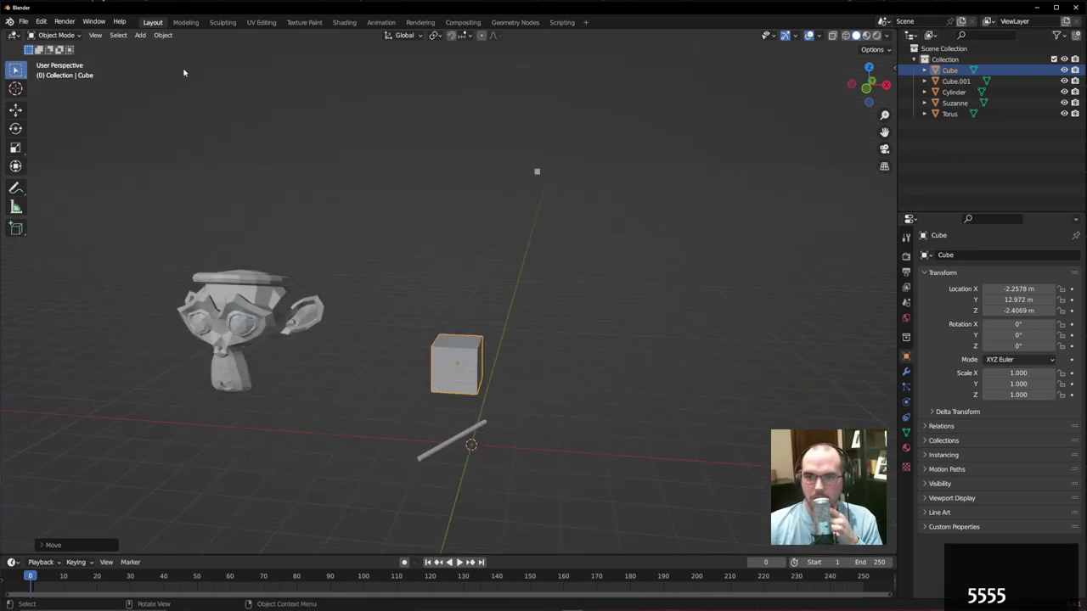
left_click(99, 35)
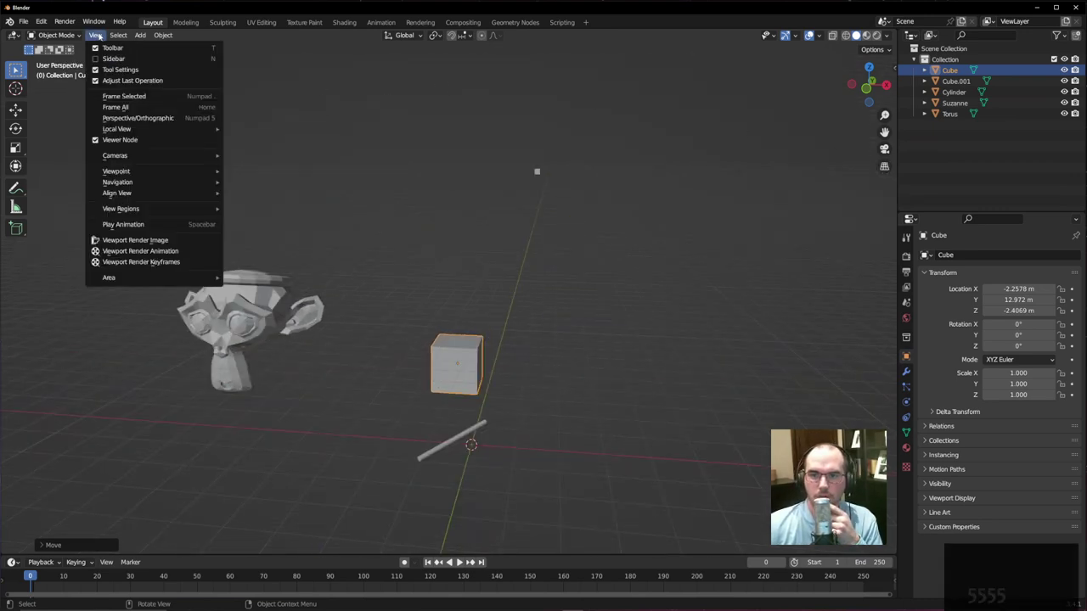
mouse_move(157, 156)
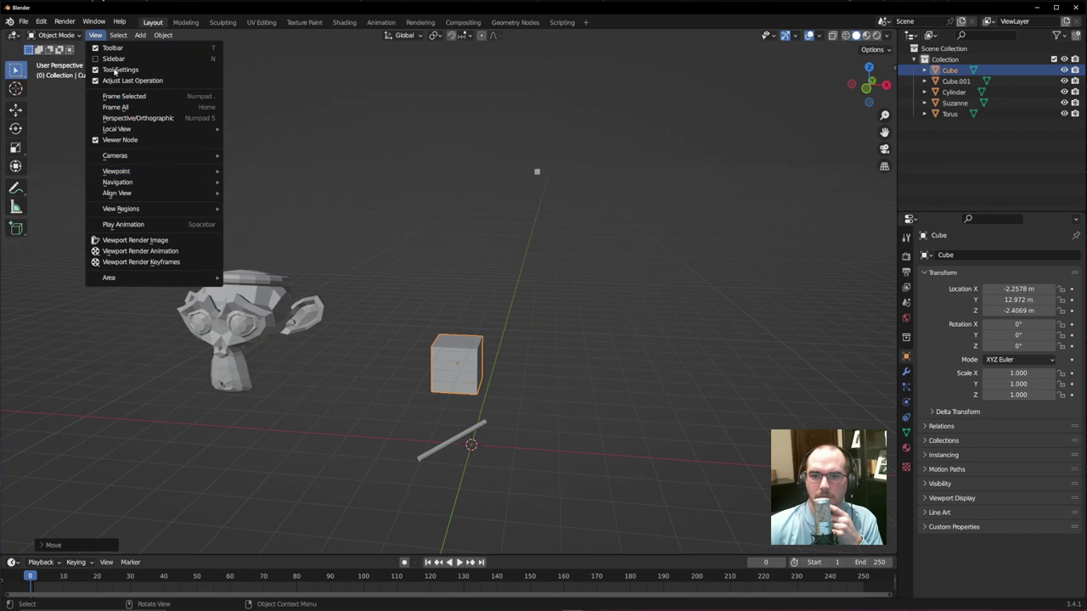
left_click(95, 35)
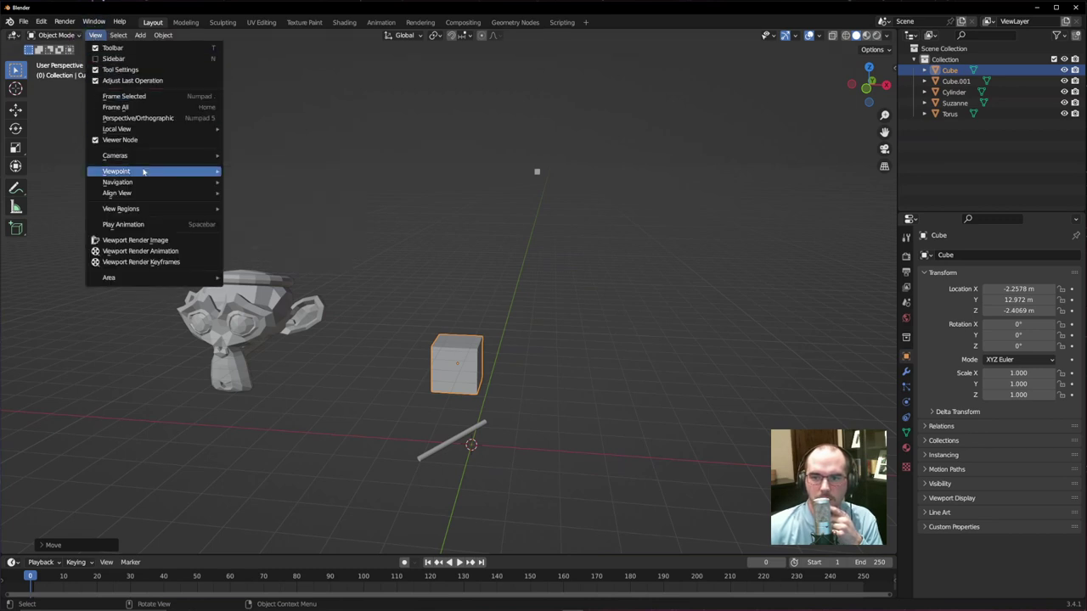
mouse_move(146, 170)
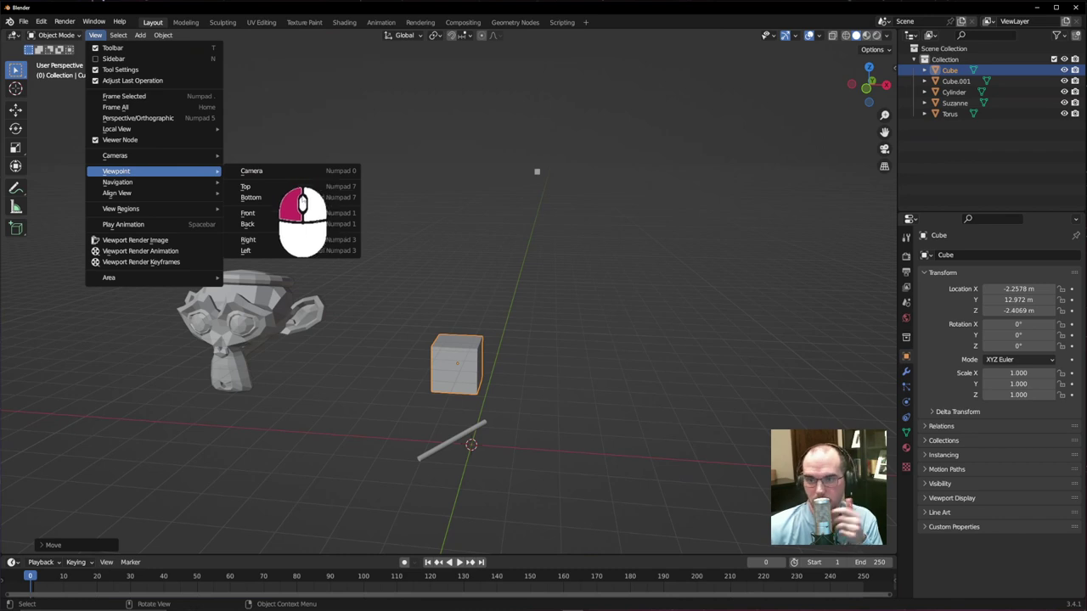
left_click(95, 35)
mouse_move(157, 161)
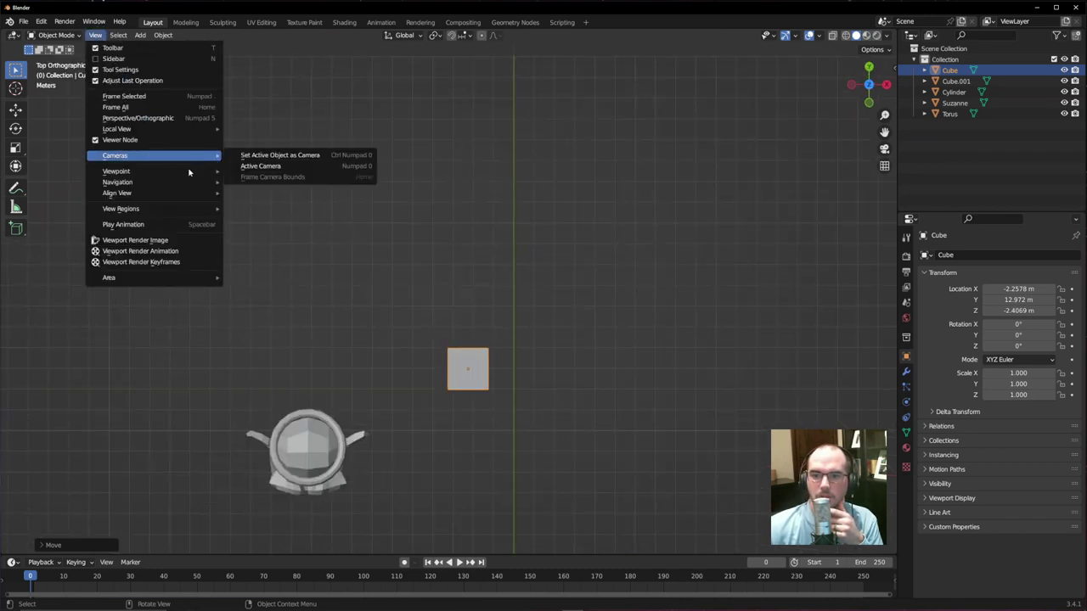
mouse_move(189, 172)
left_click(285, 194)
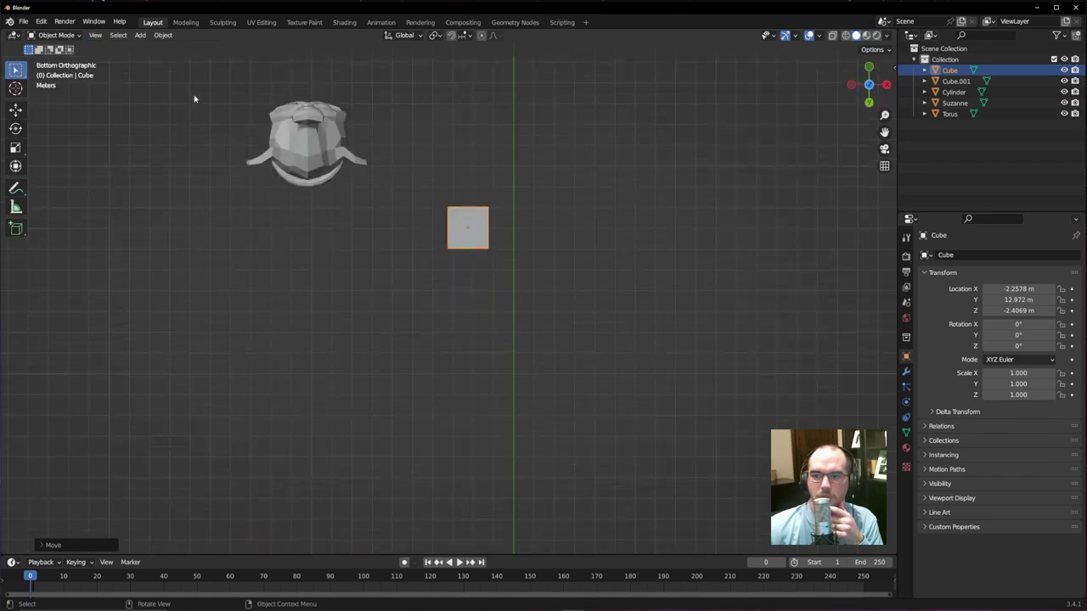
left_click(95, 35)
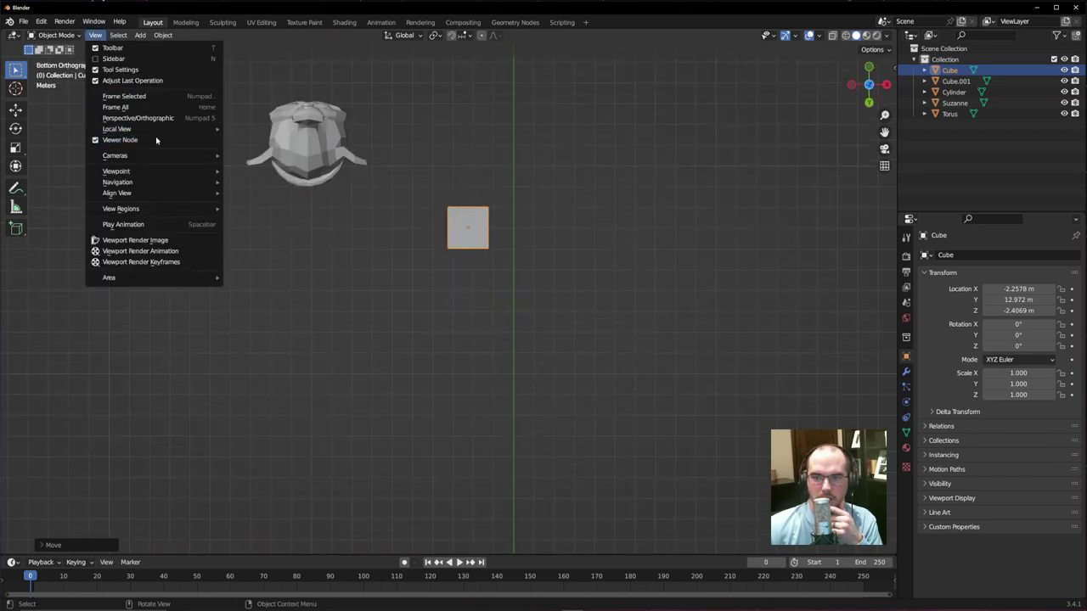
mouse_move(161, 161)
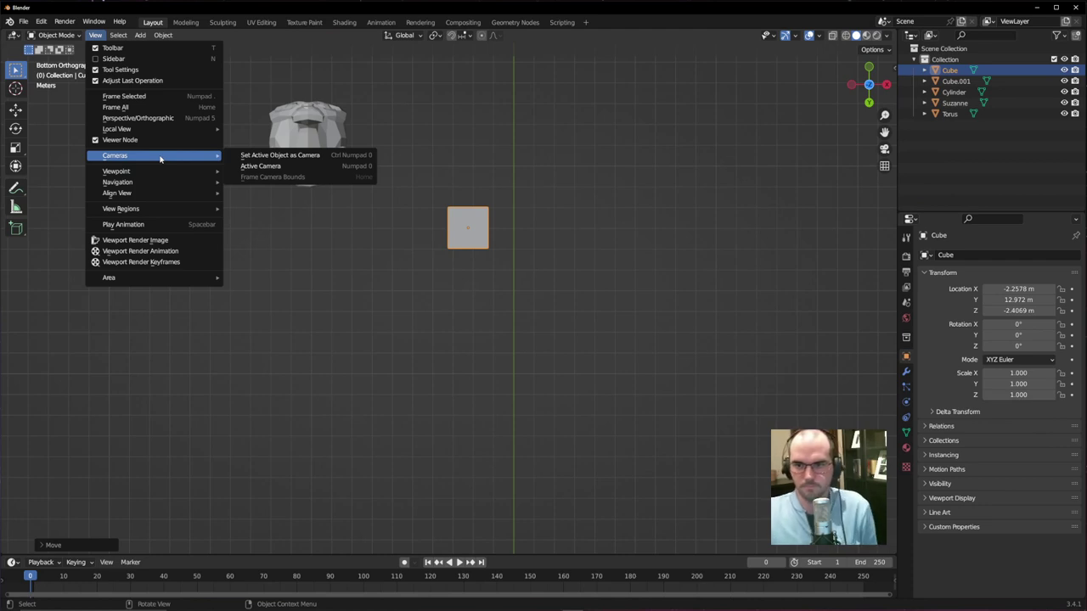
mouse_move(116, 171)
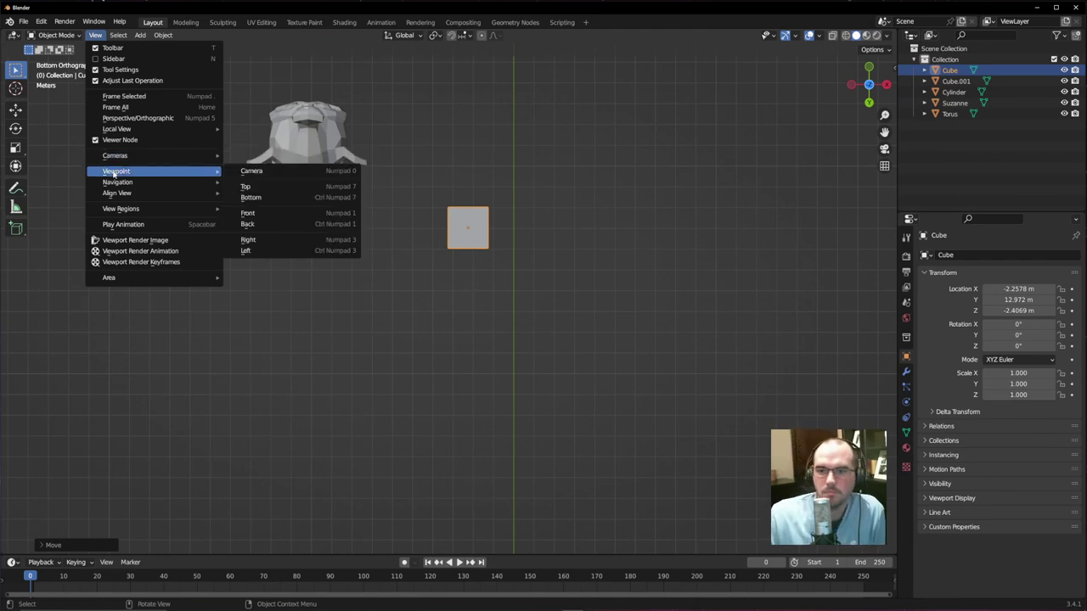
left_click(284, 213)
middle_click_drag(386, 231, 441, 263)
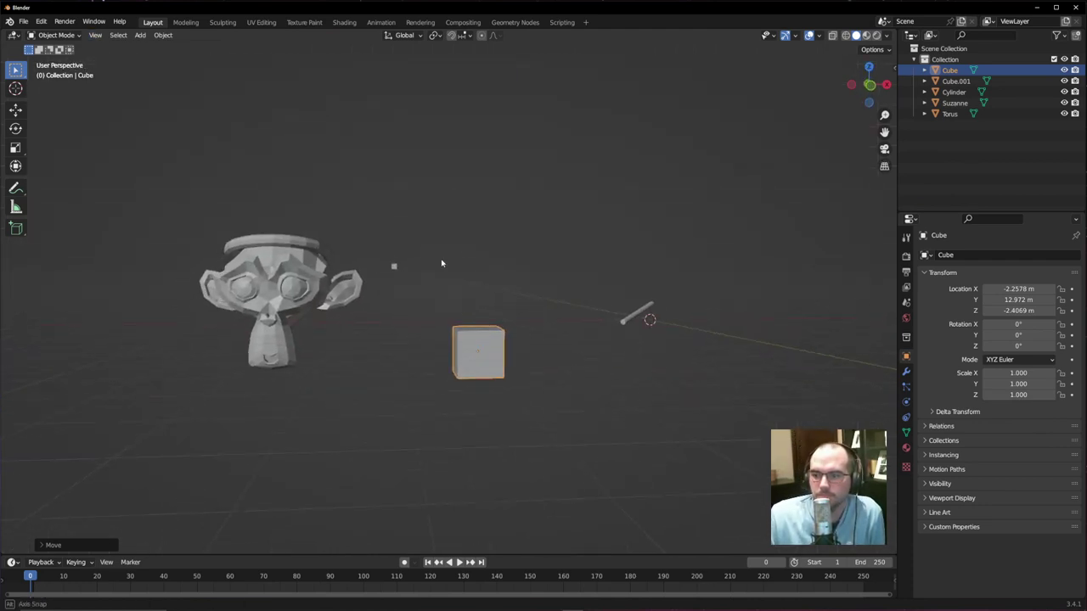
- Orbit the scene and flip to the opposite side with Numpad 9 several times
key("KP_5")
key("KP_5")
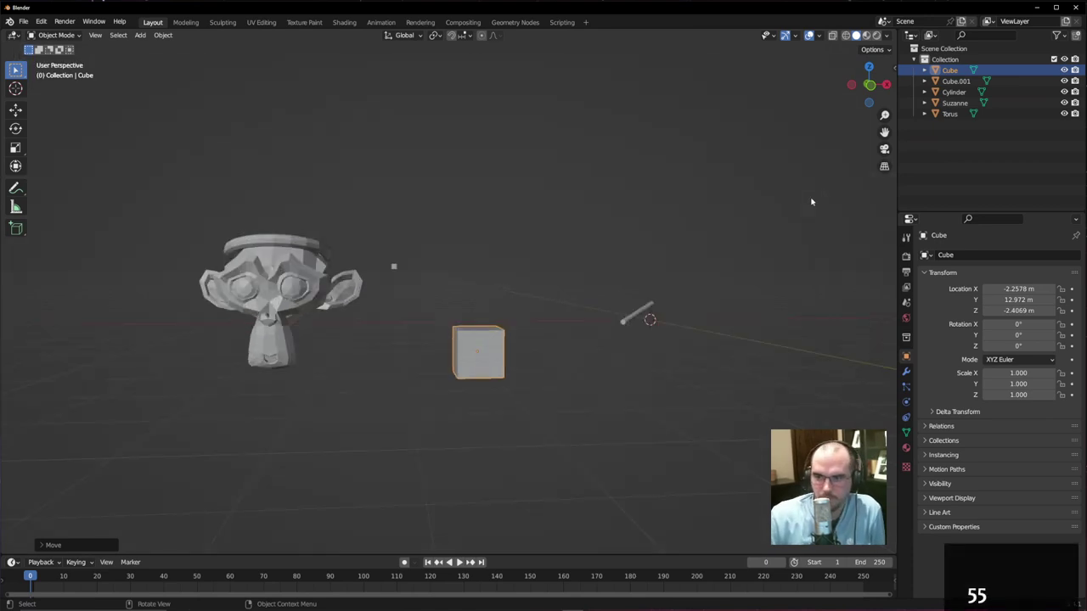
middle_click_drag(602, 151, 565, 222)
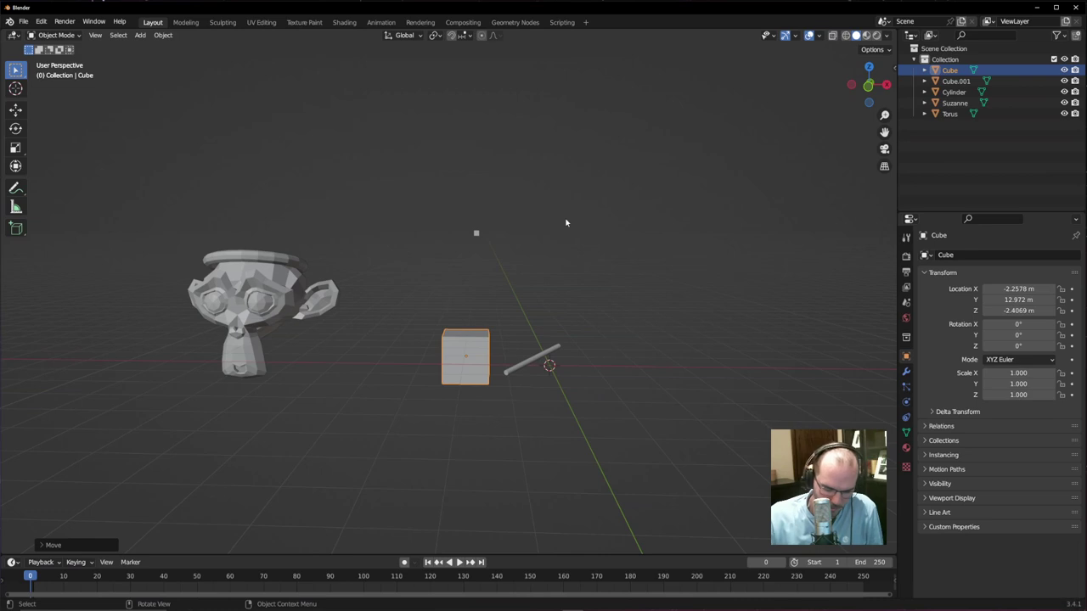
key("KP_9")
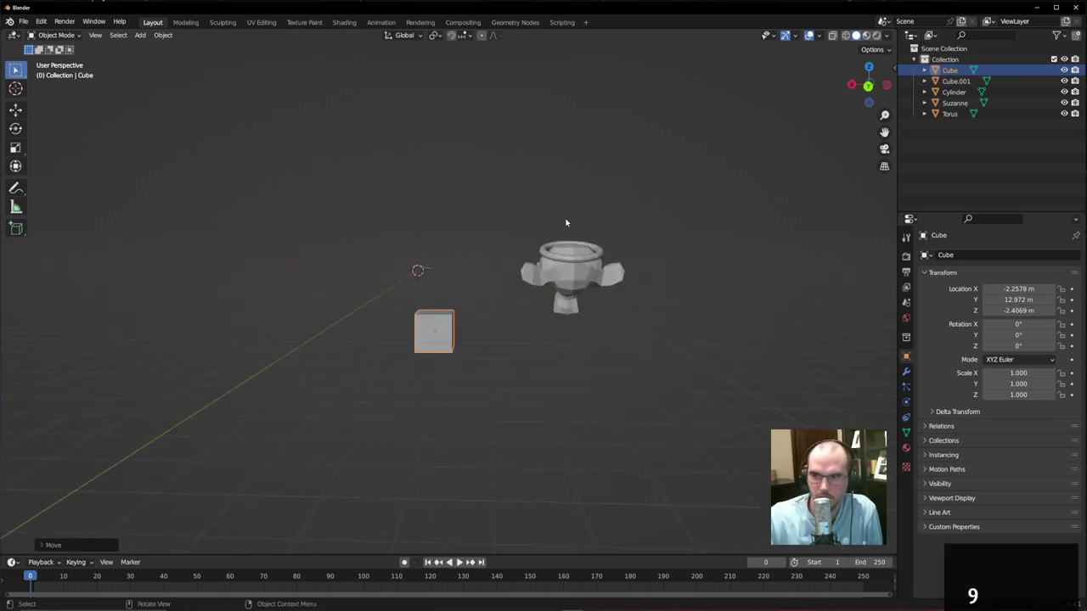
key("KP_9")
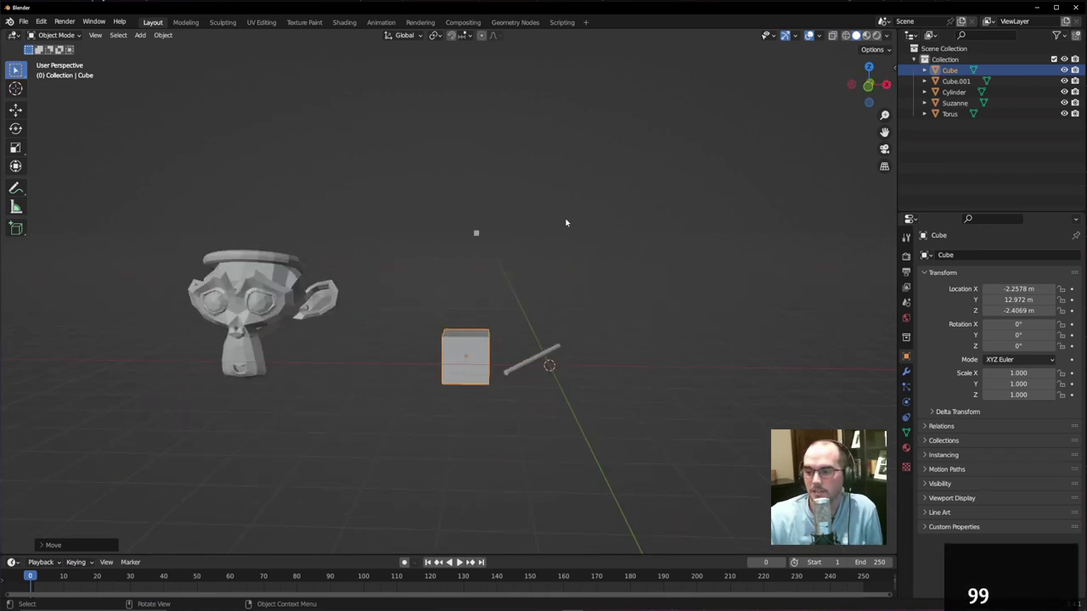
key("KP_9")
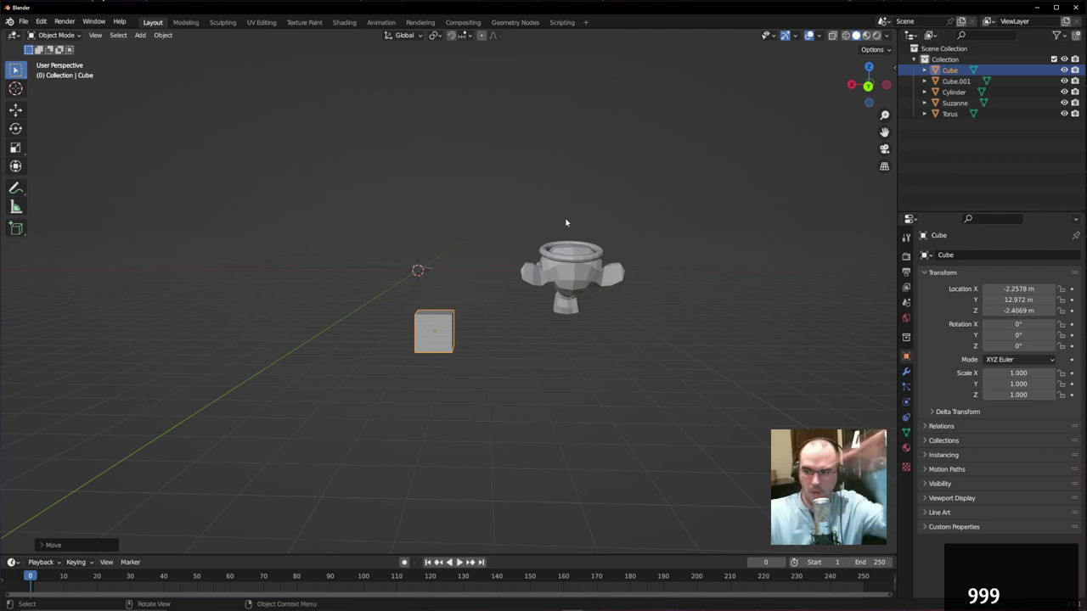
middle_click_drag(351, 201, 559, 261)
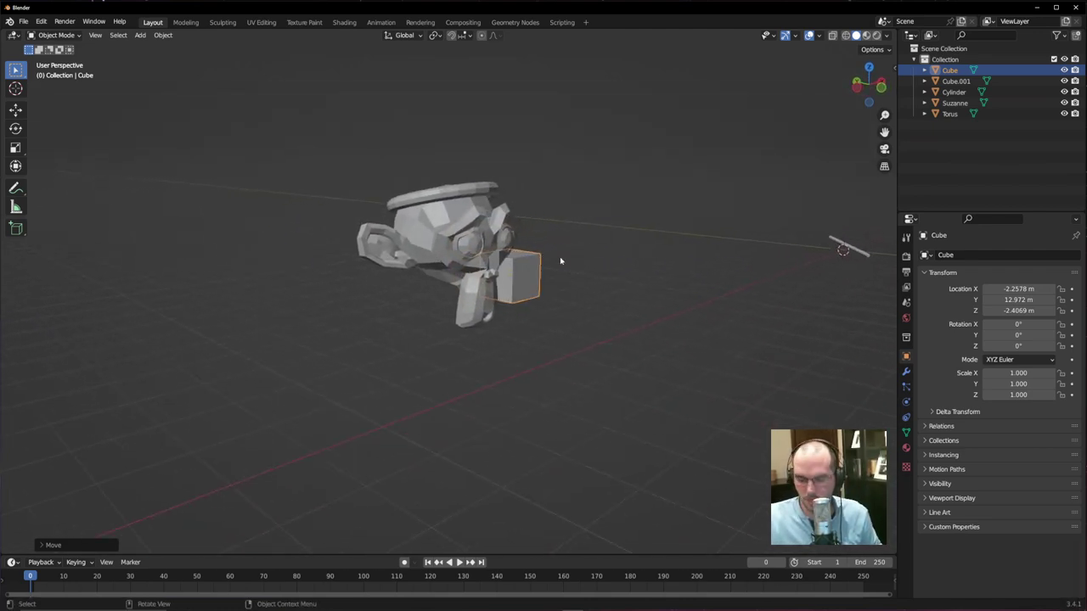
key("KP_9")
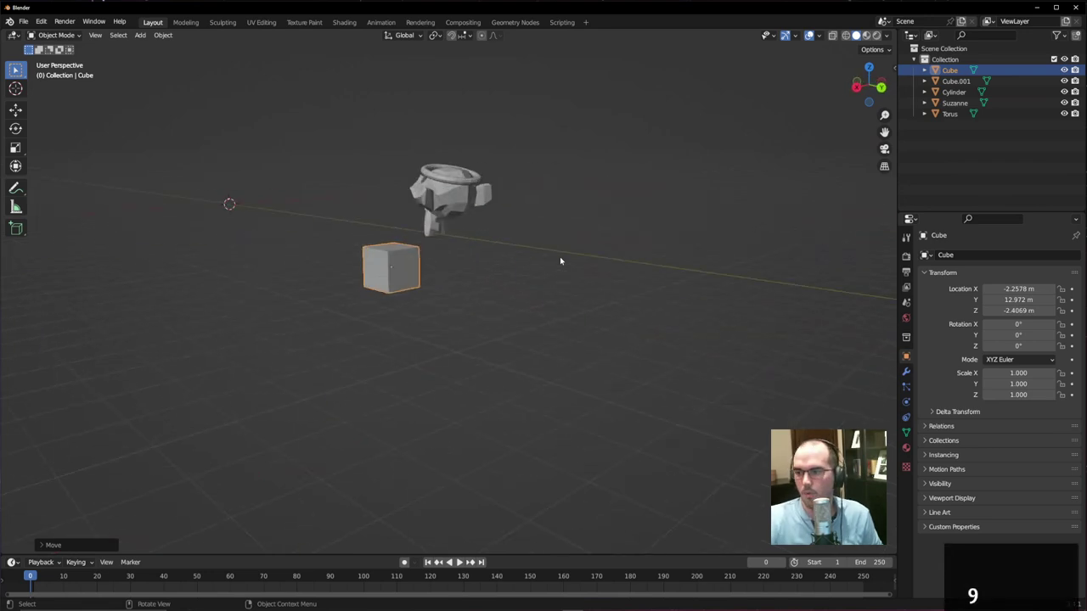
key("KP_9")
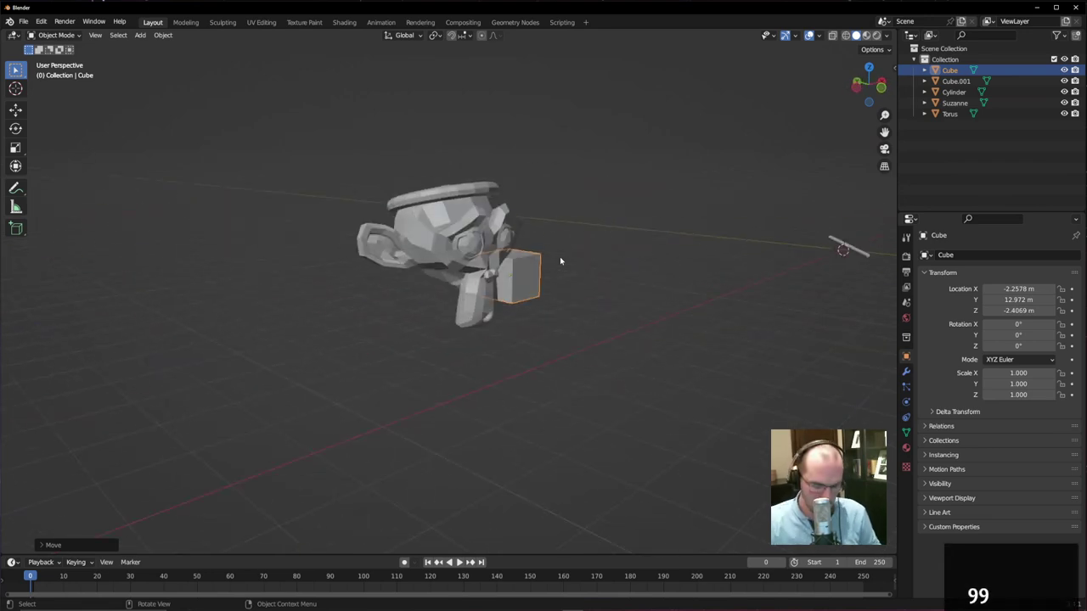
- Orbit the view left and right in fixed steps with Numpad 4 and 6
key("KP_4")
key("KP_6")
key("KP_6")
key("KP_6")
key("KP_6")
key("KP_6")
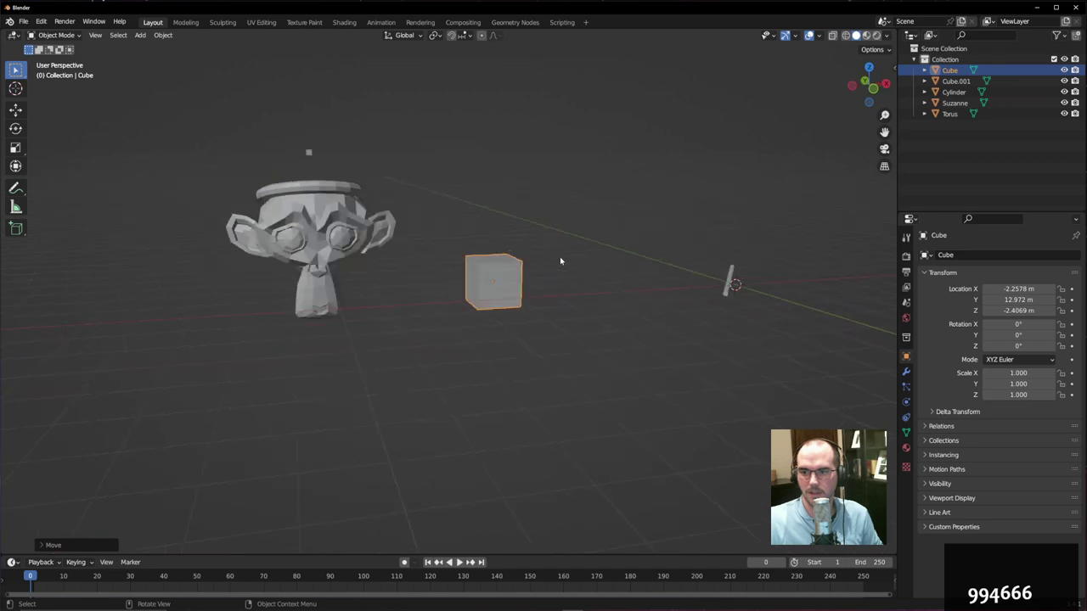
key("KP_6")
key("KP_6")
key("KP_6")
key("KP_6")
key("KP_6")
key("KP_6")
key("KP_6")
key("KP_6")
key("KP_6")
key("KP_6")
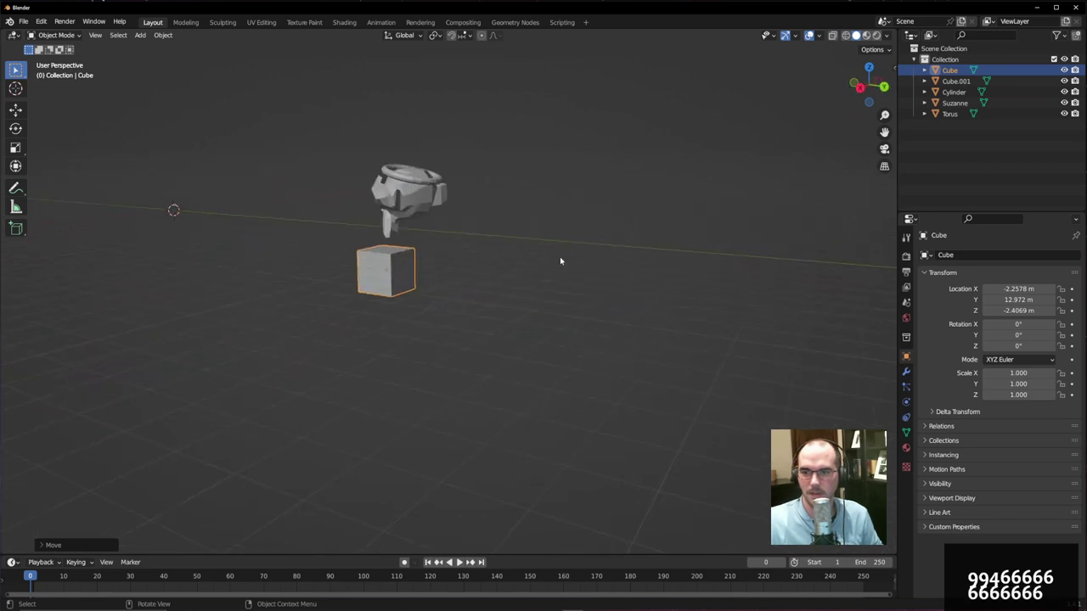
key("KP_6")
key("KP_6")
key("KP_6")
key("KP_4")
key("KP_4")
key("KP_4")
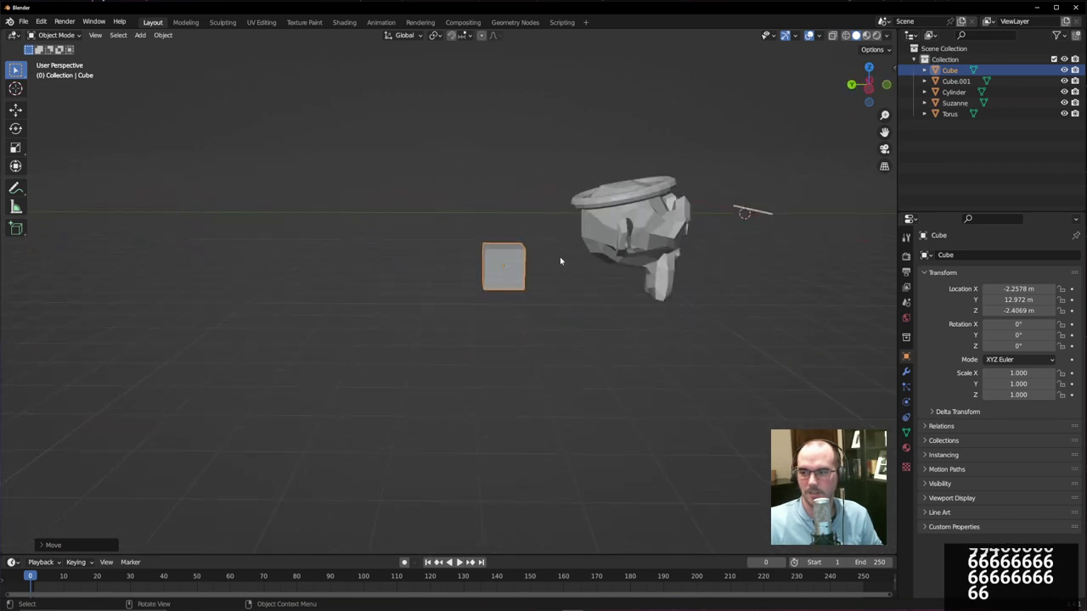
key("KP_4")
key("KP_4")
key("KP_6")
key("KP_6")
key("KP_6")
key("KP_6")
key("KP_6")
key("KP_6")
key("KP_6")
key("KP_6")
key("KP_6")
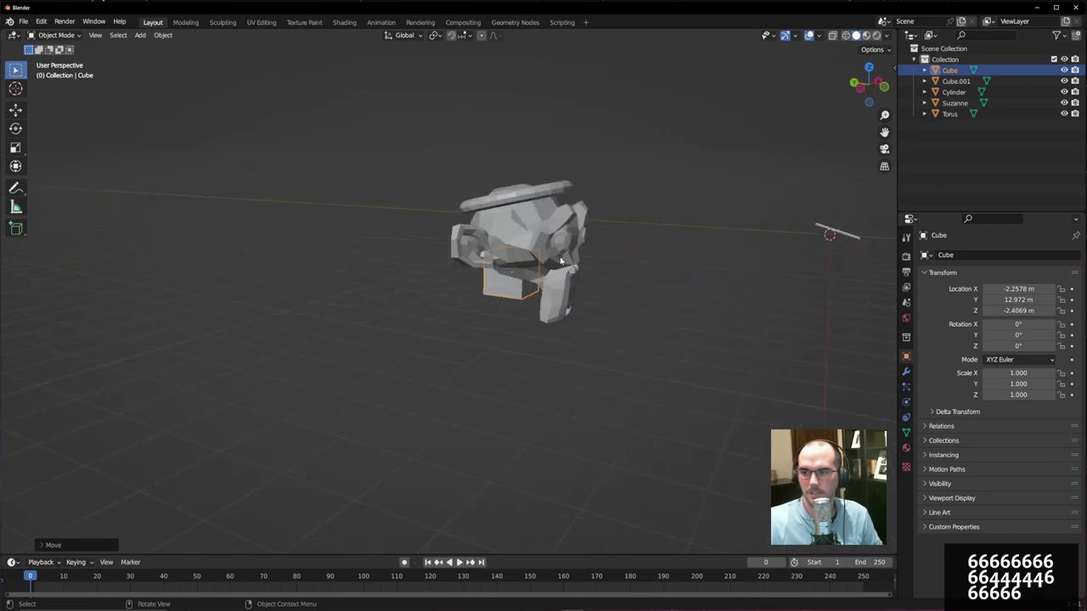
- Tilt the view over and under the scene with Numpad 8 and 2, then orbit around the cube
key("KP_8")
key("KP_8")
key("KP_8")
key("KP_8")
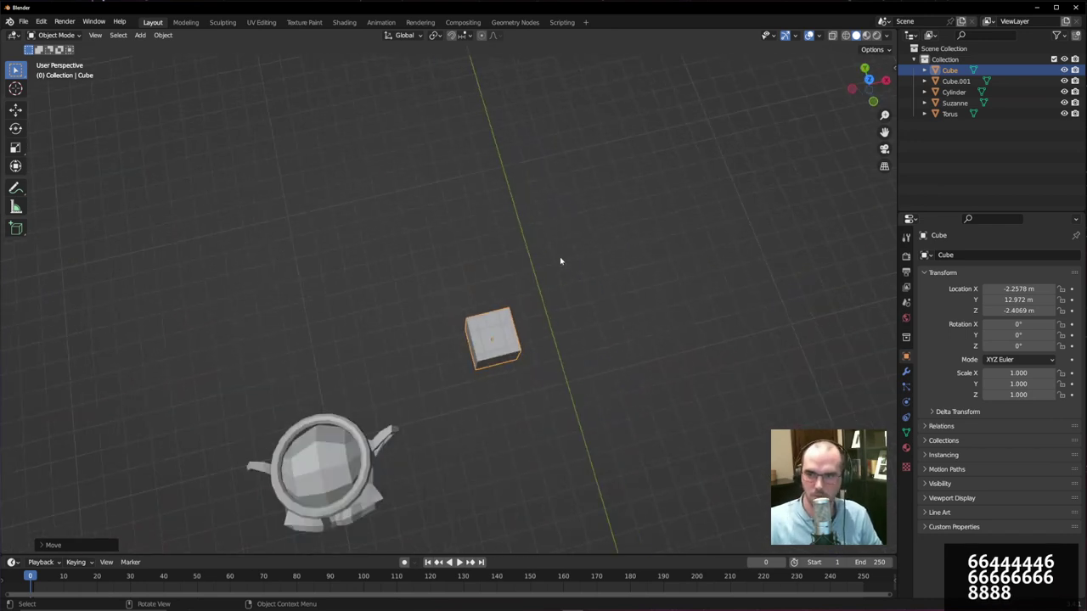
key("KP_2")
key("KP_2")
key("KP_2")
key("KP_2")
key("KP_2")
key("KP_2")
key("KP_2")
key("KP_2")
key("KP_8")
key("KP_8")
key("KP_8")
key("KP_8")
key("KP_8")
key("KP_8")
key("KP_8")
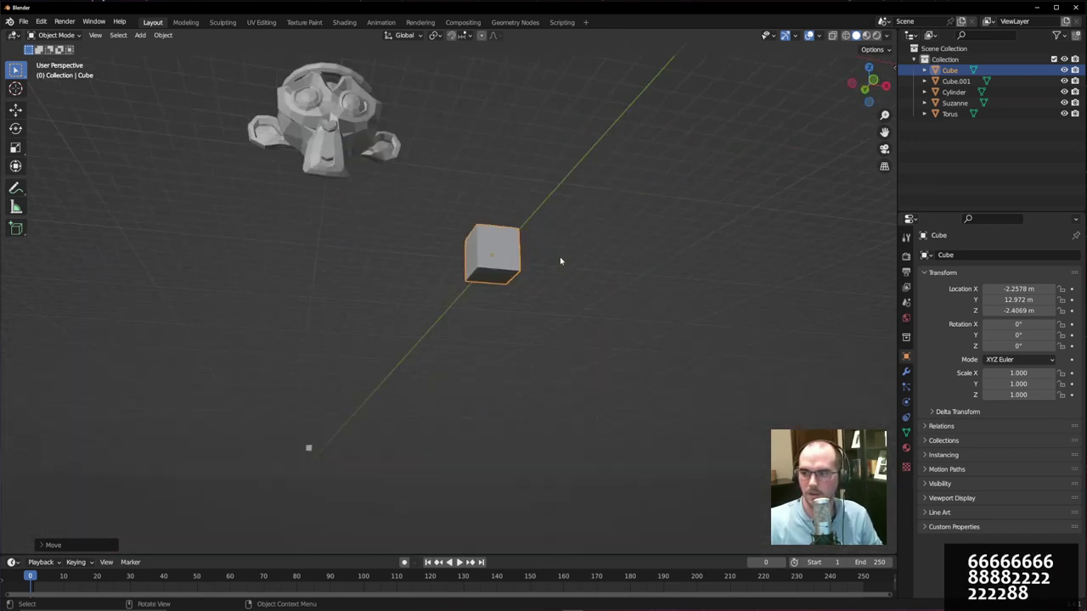
key("KP_2")
key("KP_2")
key("KP_2")
key("KP_2")
key("KP_2")
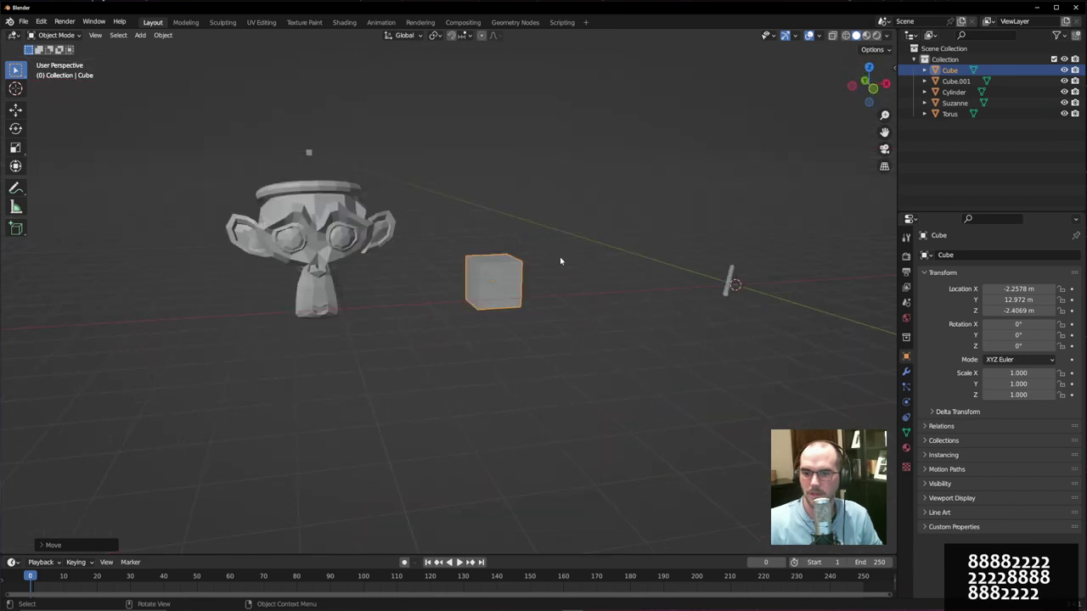
key("KP_8")
key("KP_8")
key("KP_8")
key("KP_8")
key("KP_8")
key("KP_2")
key("KP_2")
key("KP_2")
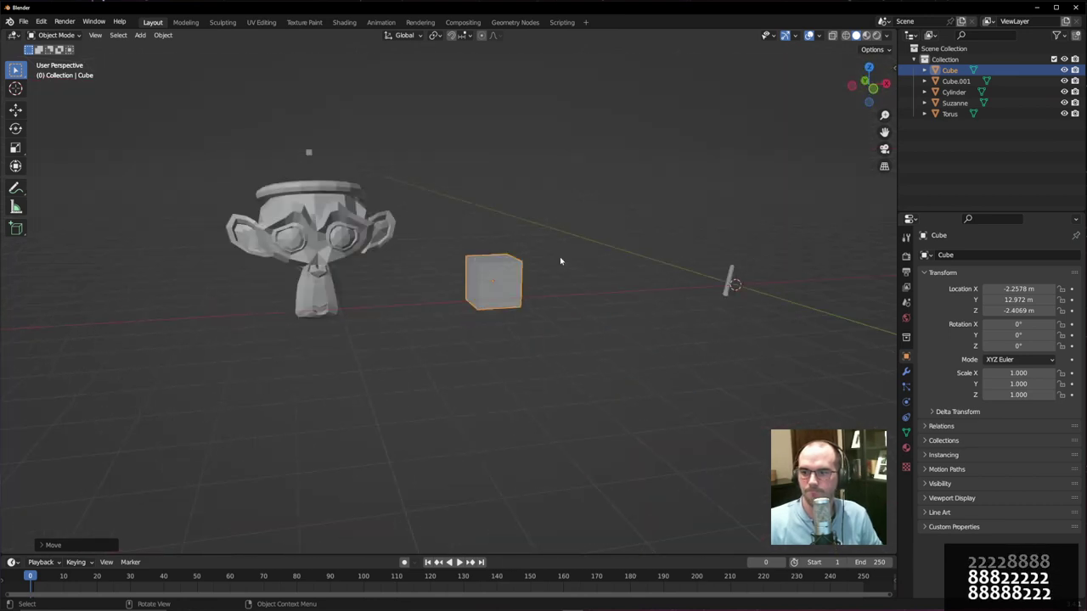
middle_click_drag(526, 196, 461, 236)
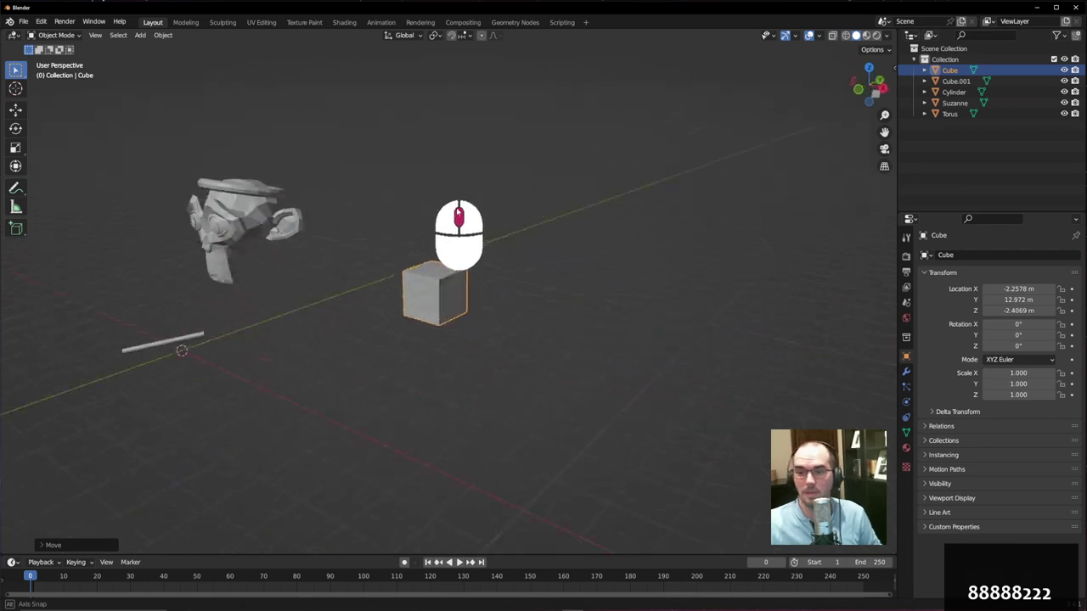
scroll(461, 272, "up", 5)
scroll(389, 331, "down", 5)
scroll(388, 331, "down", 3)
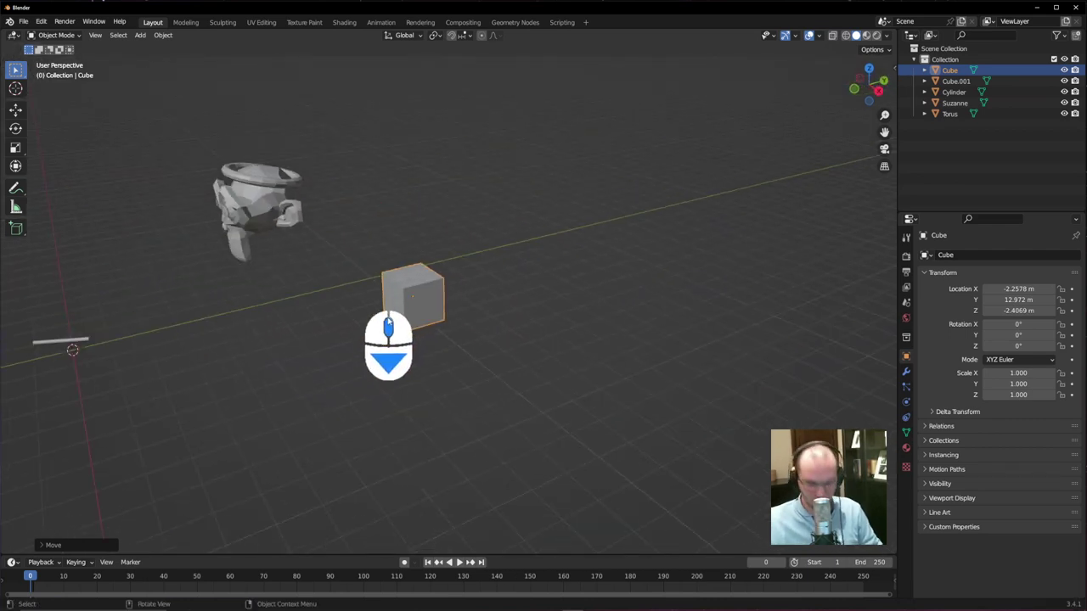
middle_click_drag(389, 331, 449, 311)
- Start a free move of the cube and cancel it, keeping its original position
key("g")
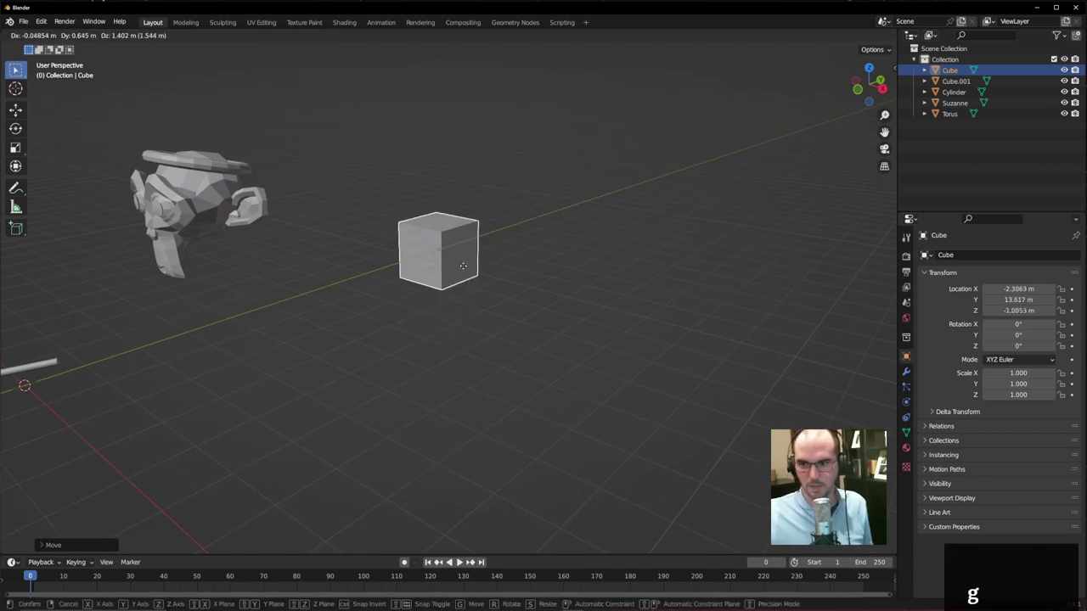
right_click(482, 321)
middle_click_drag(482, 321, 519, 309)
scroll(526, 302, "up", 3)
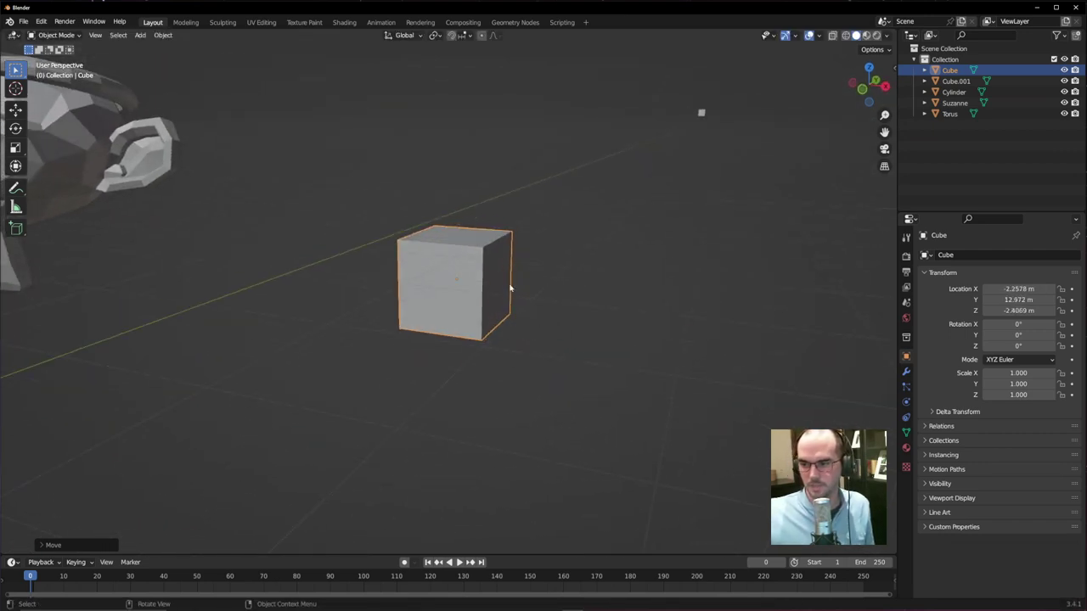
- Rotate the cube 45° about the global X axis
key("r")
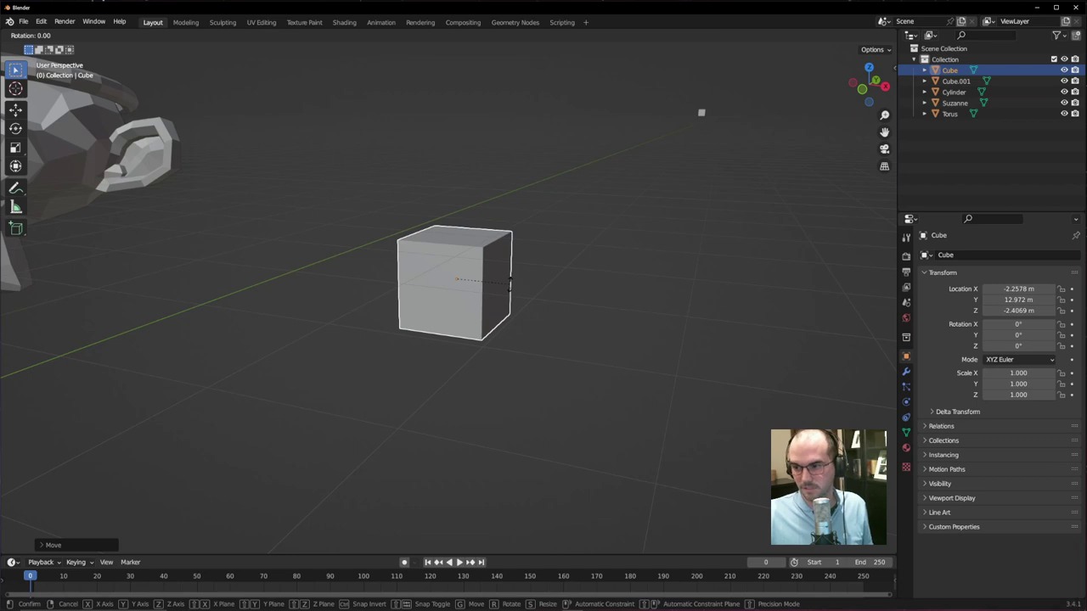
key("x")
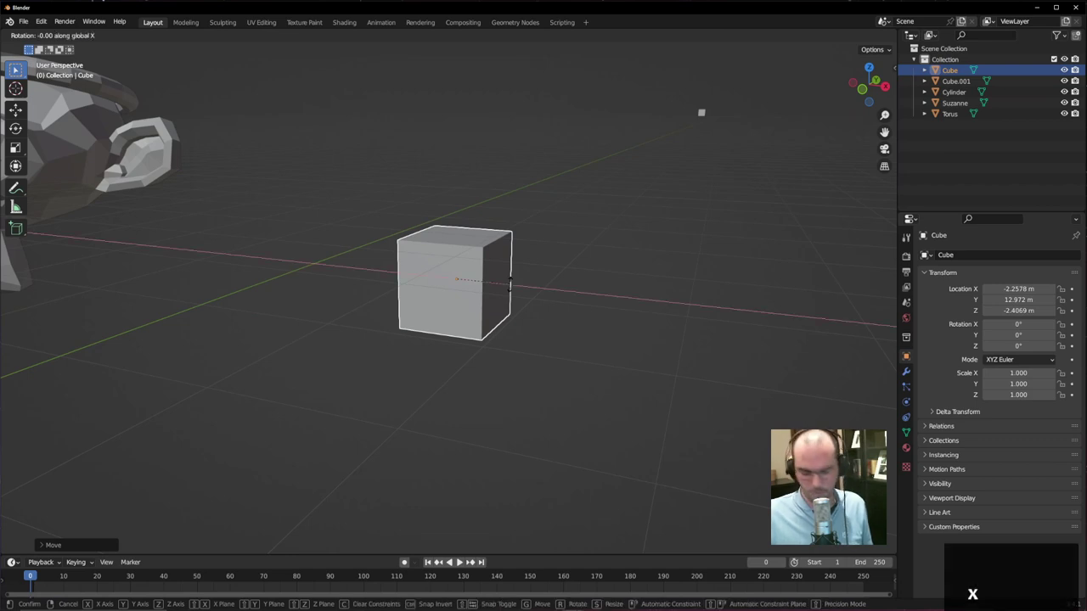
type("45")
key("Return")
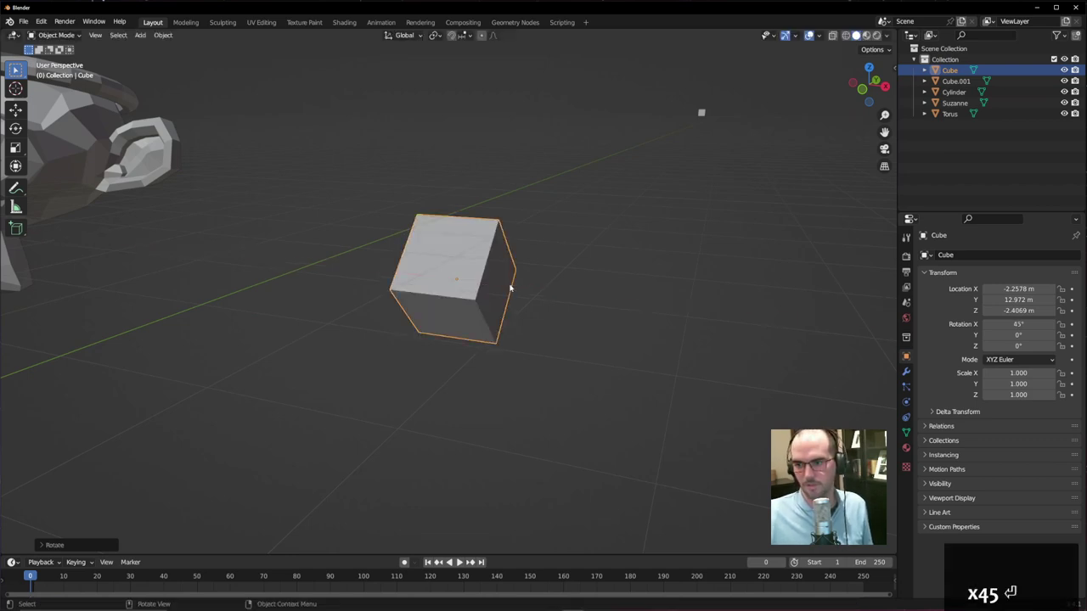
middle_click_drag(495, 295, 407, 298)
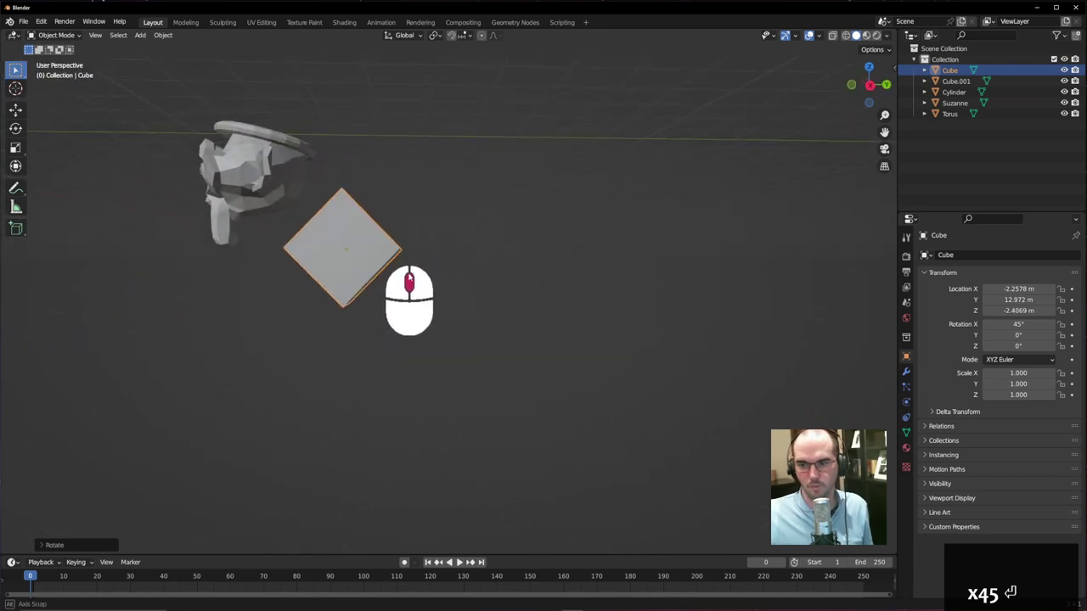
middle_click_drag(292, 263, 428, 314, "shift")
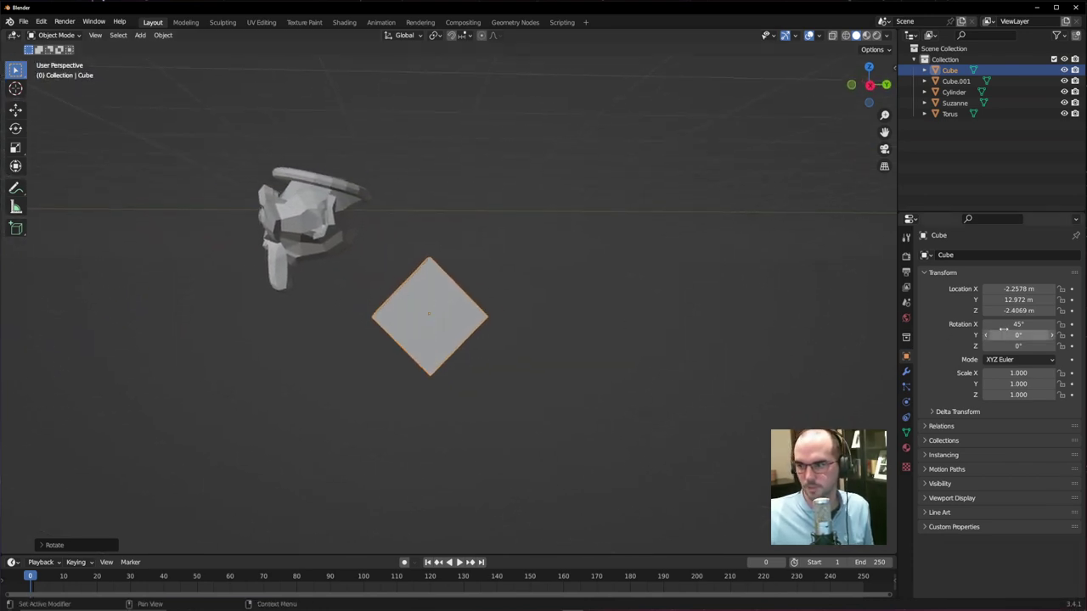
mouse_move(444, 380)
middle_mouse_down()
mouse_move(500, 390)
mouse_move(428, 368)
middle_mouse_up()
scroll(500, 391, "down", 3)
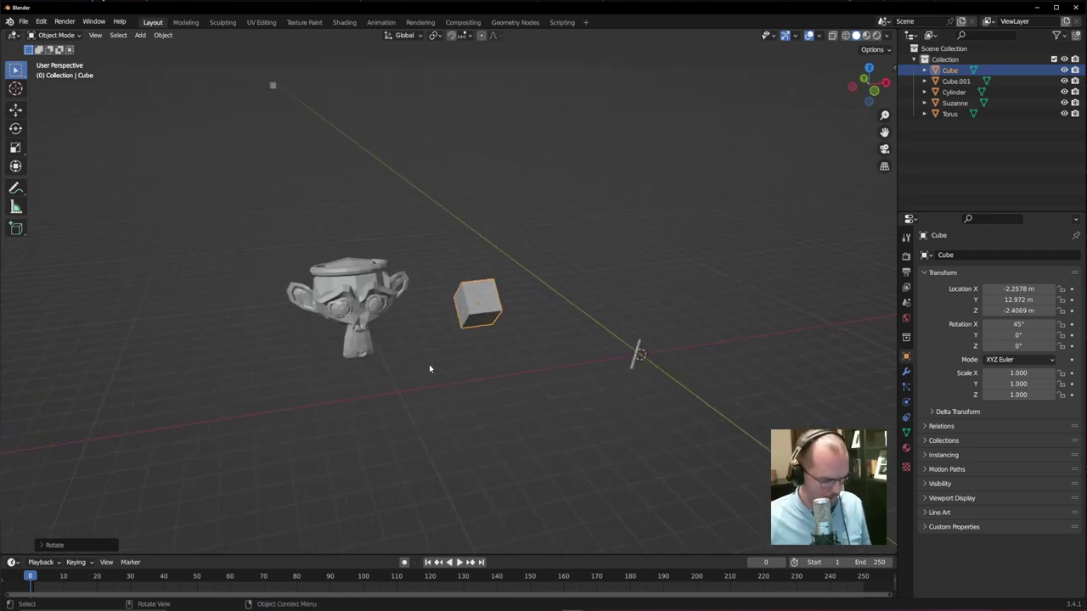
- Rotate the cube another 90° about X with rx90 so it reads 135°
type("rx90")
key("Return")
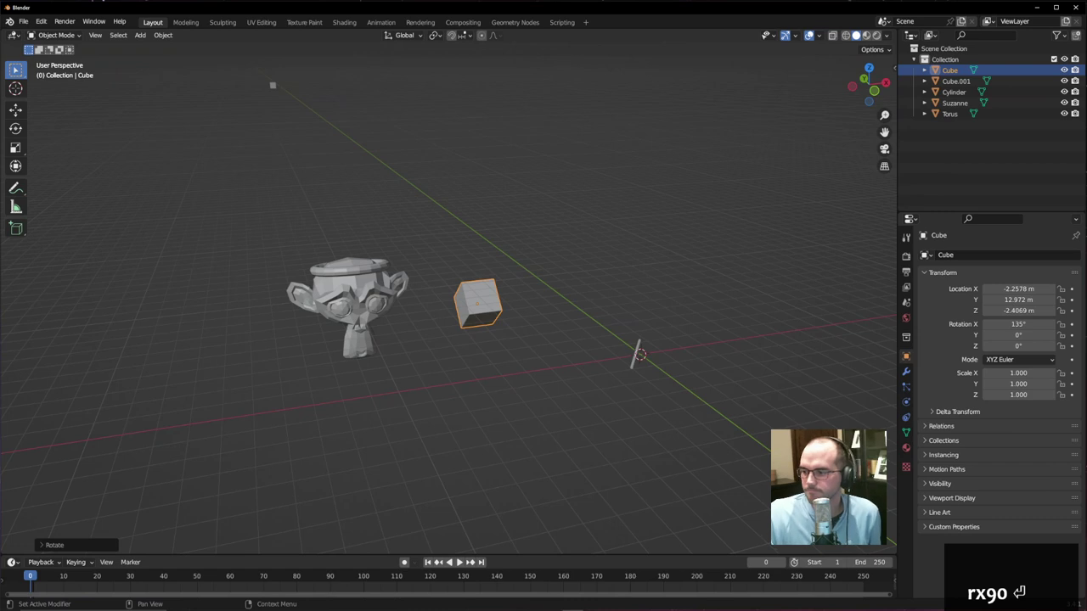
middle_click_drag(459, 373, 425, 372)
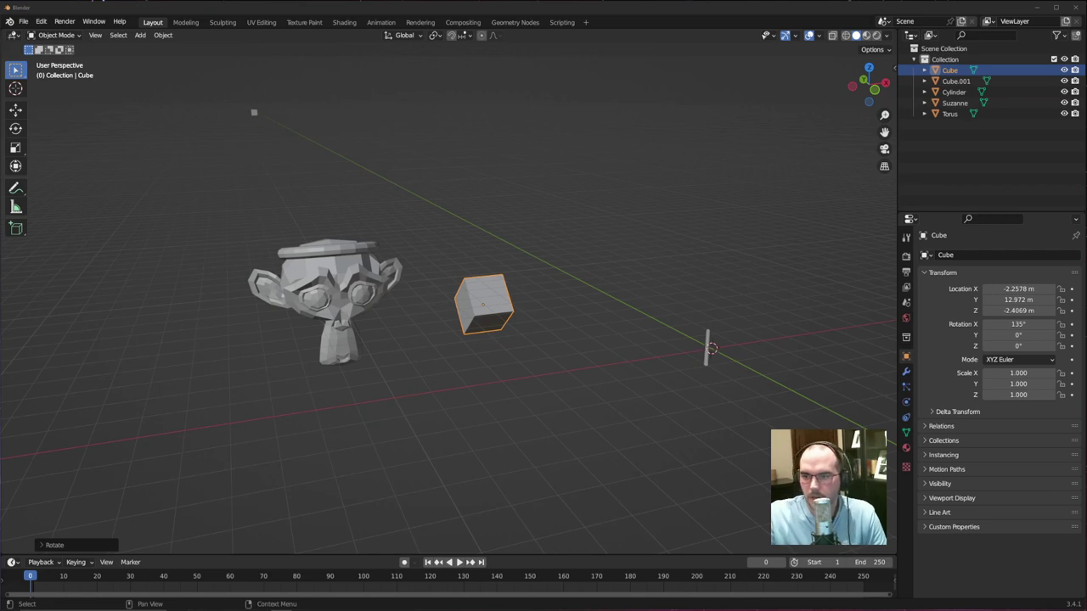
middle_click_drag(560, 229, 510, 202)
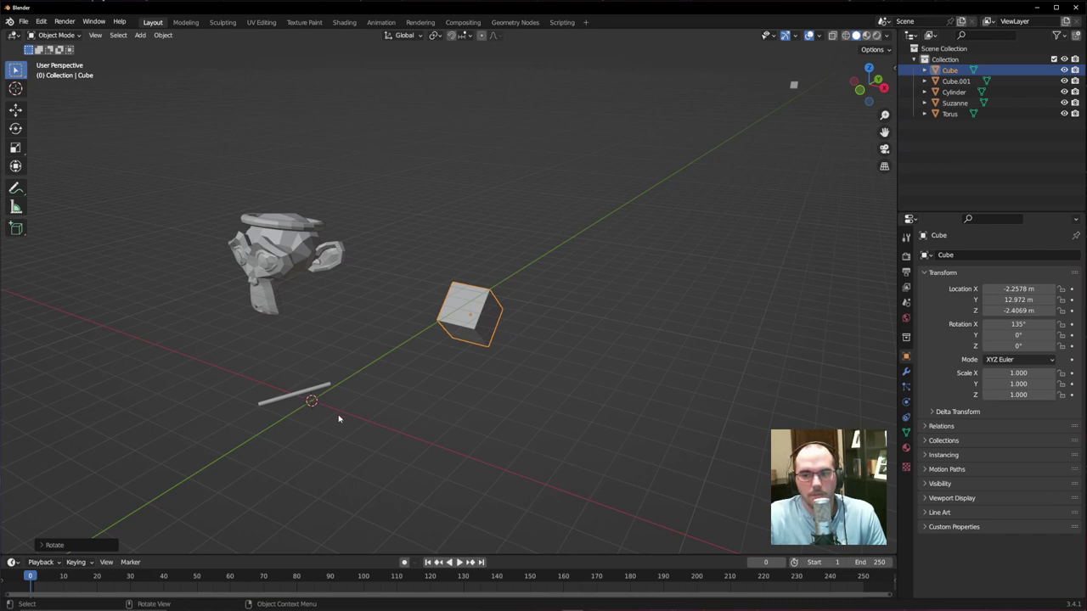
left_click_drag(60, 578, 17, 581)
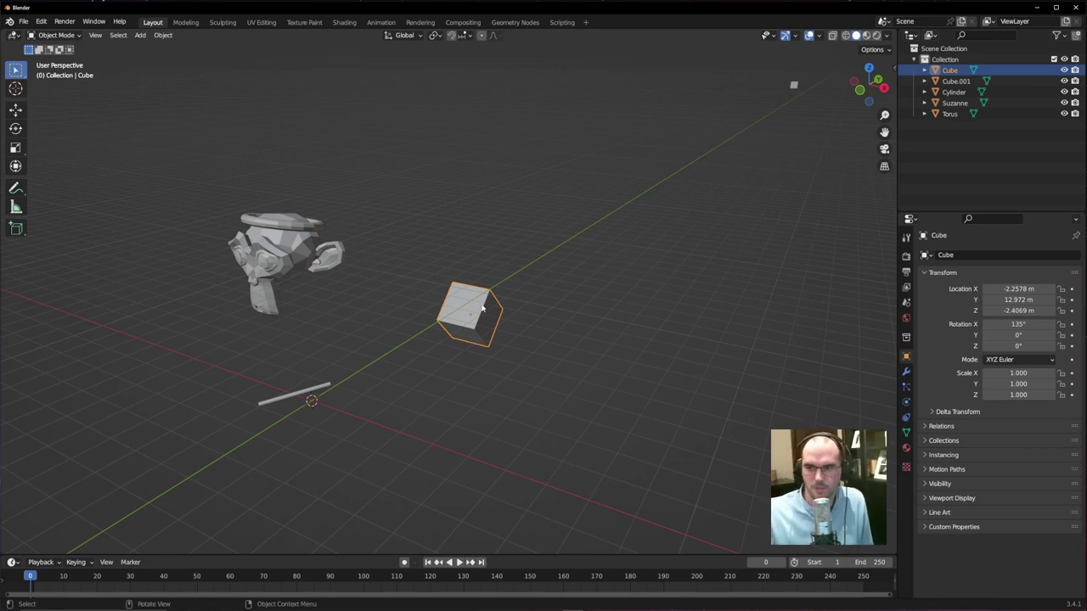
- Toggle the cube into and out of Edit Mode, then reposition it twice
key("Tab")
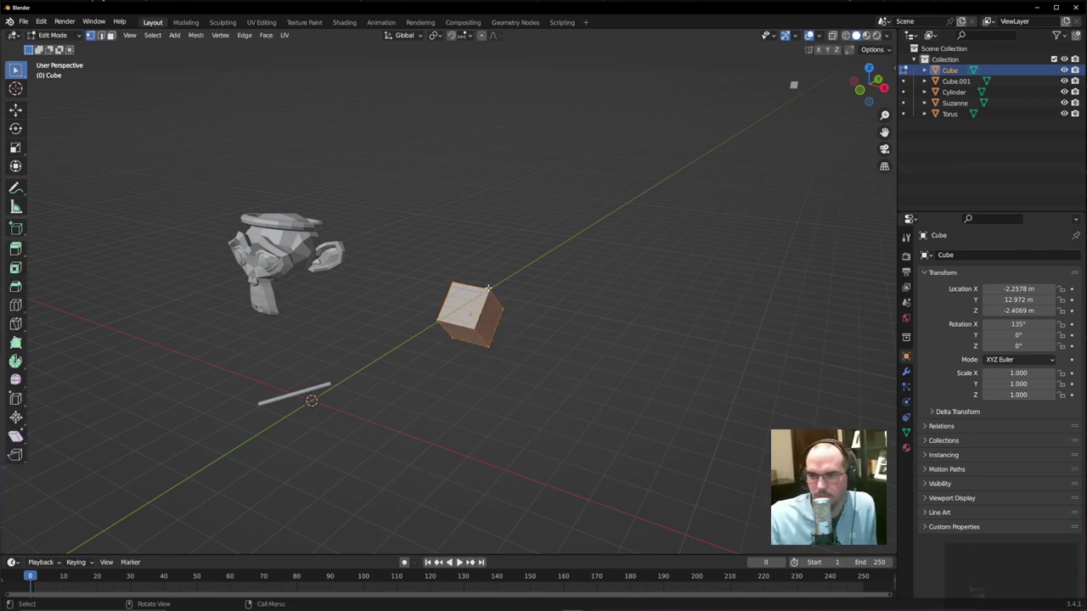
key("Tab")
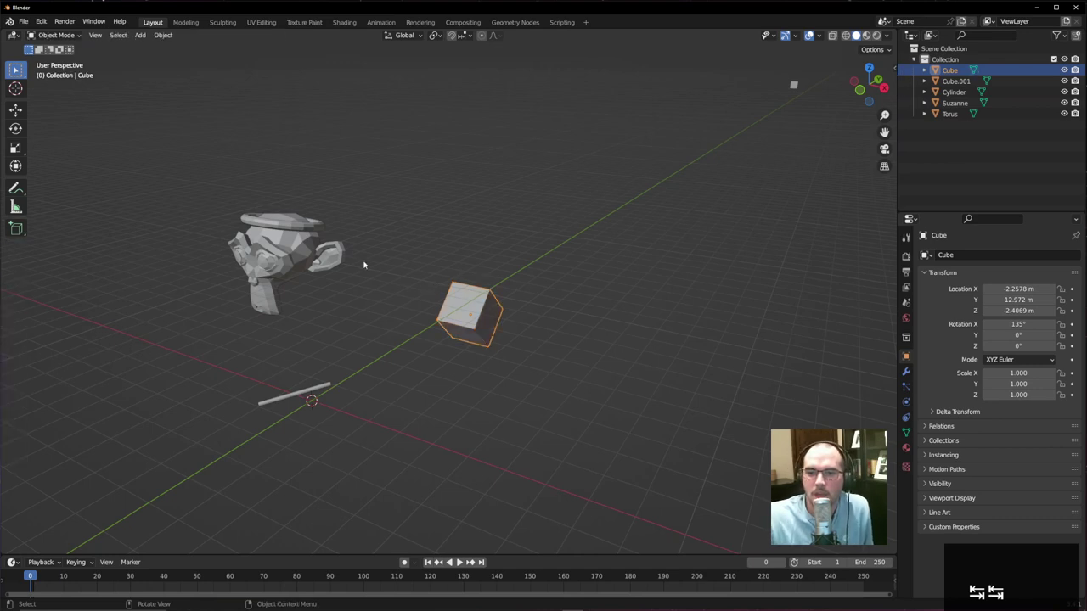
left_click(56, 35)
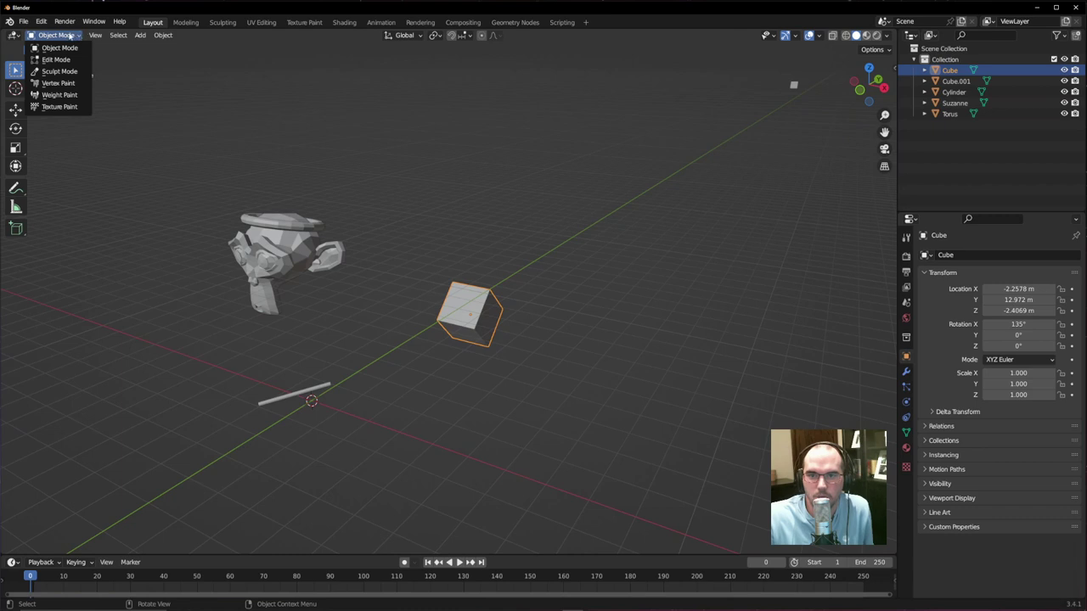
key("g")
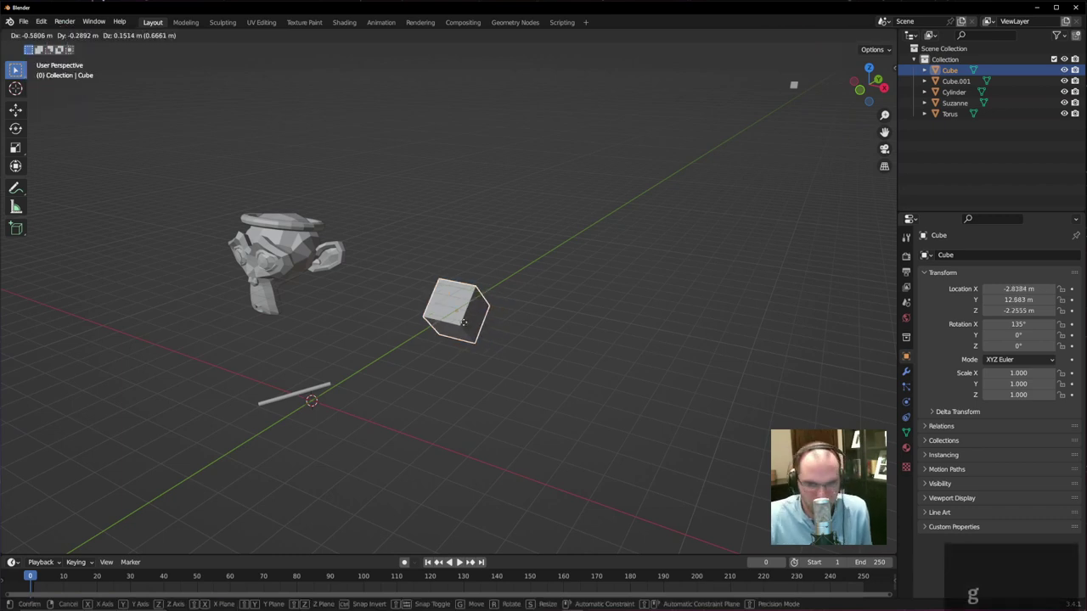
left_click(238, 365)
key("g")
left_click(422, 381)
middle_click_drag(423, 381, 501, 378)
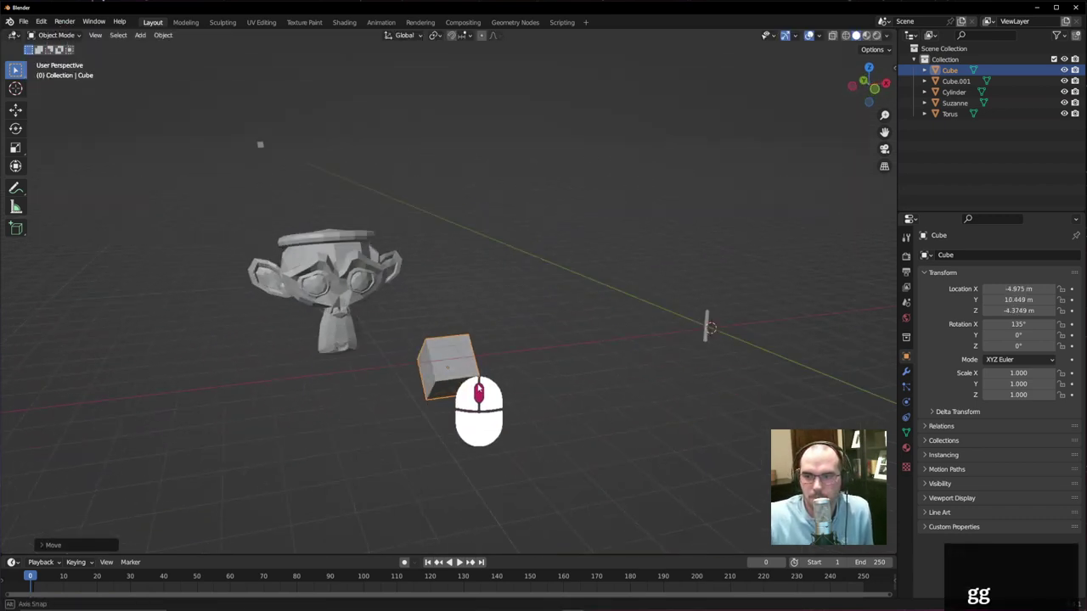
- Move the cube to its final spot at X -4.7825 m, Y 4.289 m, Z 0.17704 m
key("g")
left_click(583, 277)
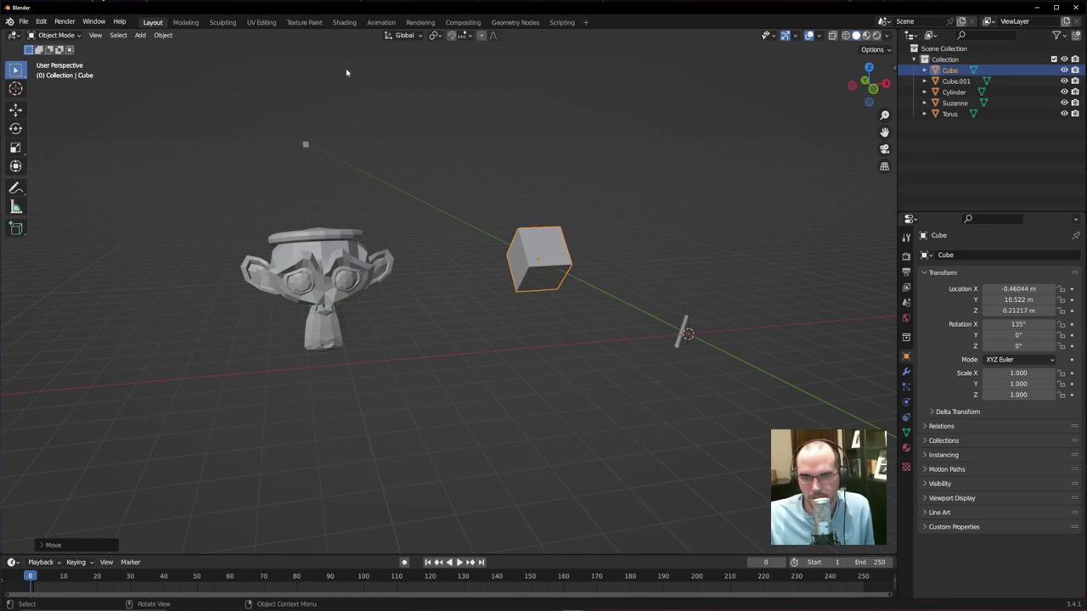
middle_click_drag(574, 201, 602, 216)
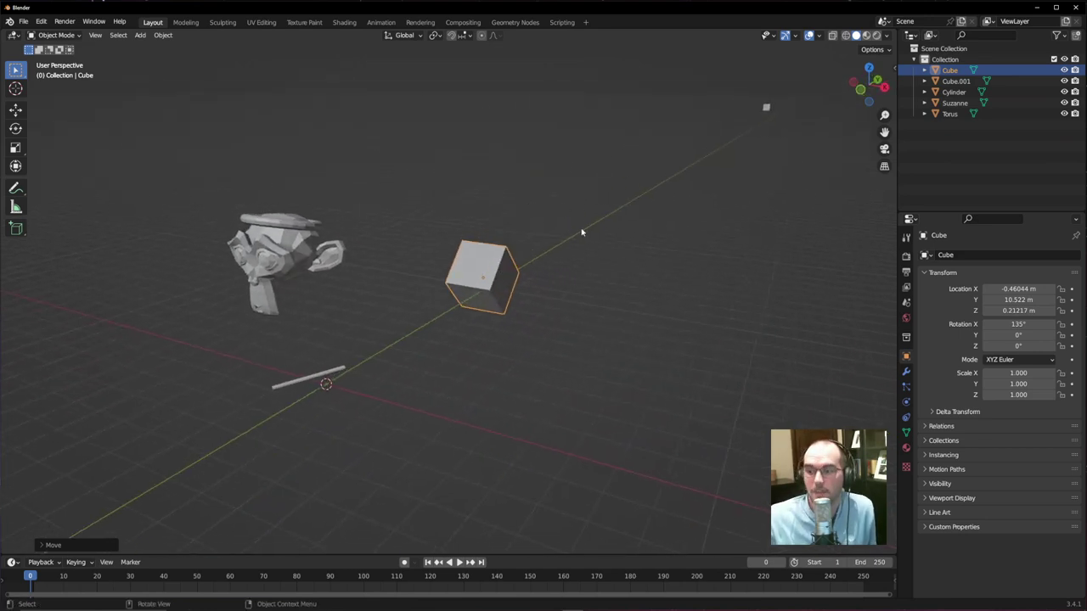
left_click(299, 252)
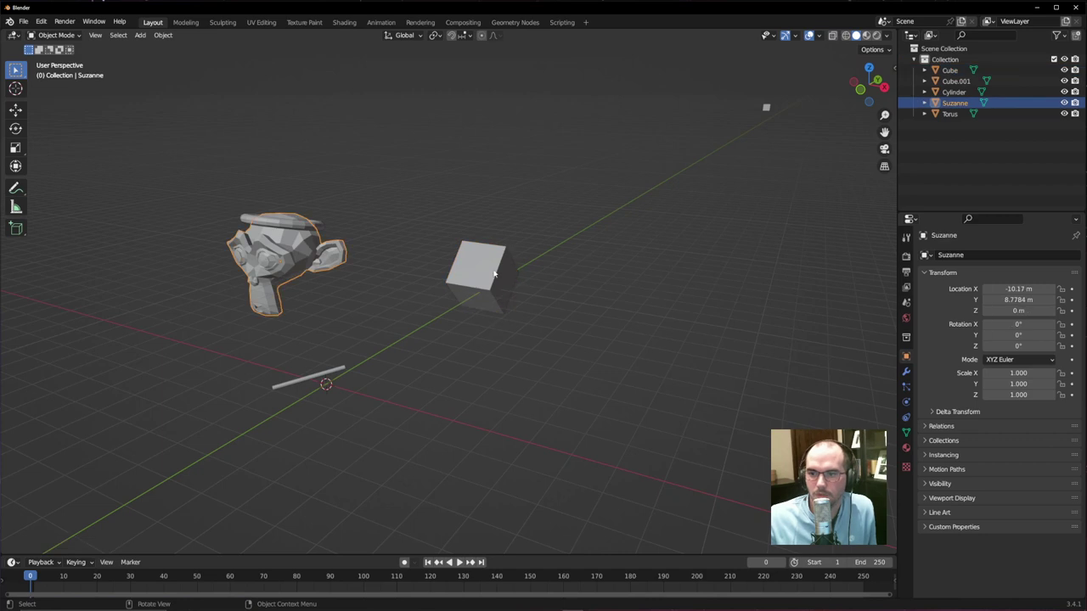
left_click(507, 280)
middle_click_drag(535, 284, 536, 272)
key("g")
left_click(354, 270)
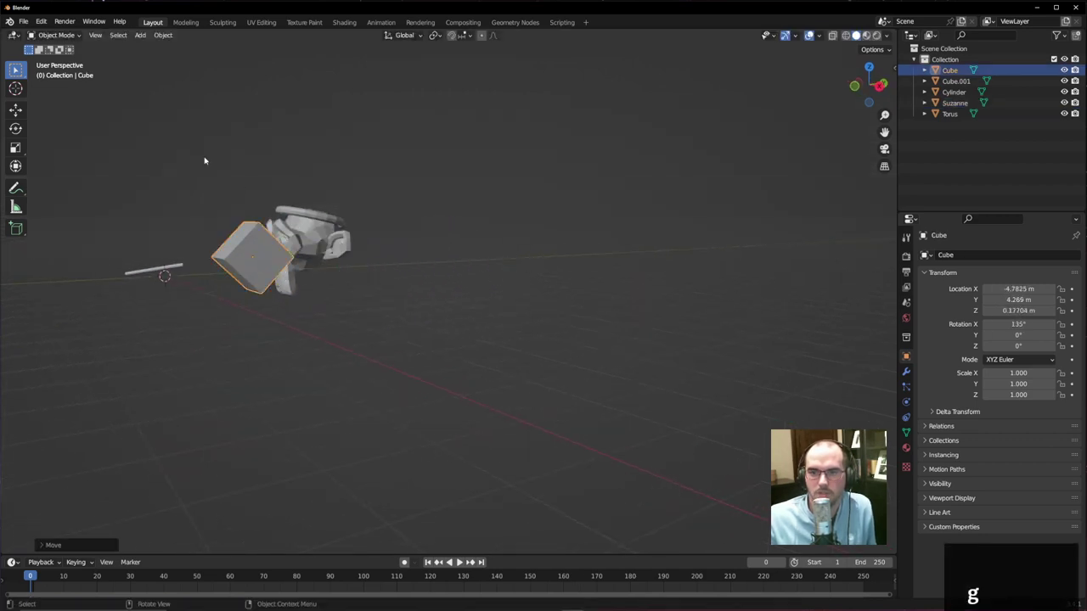
- In Edit Mode, move the cube's mesh up and to the right
key("Tab")
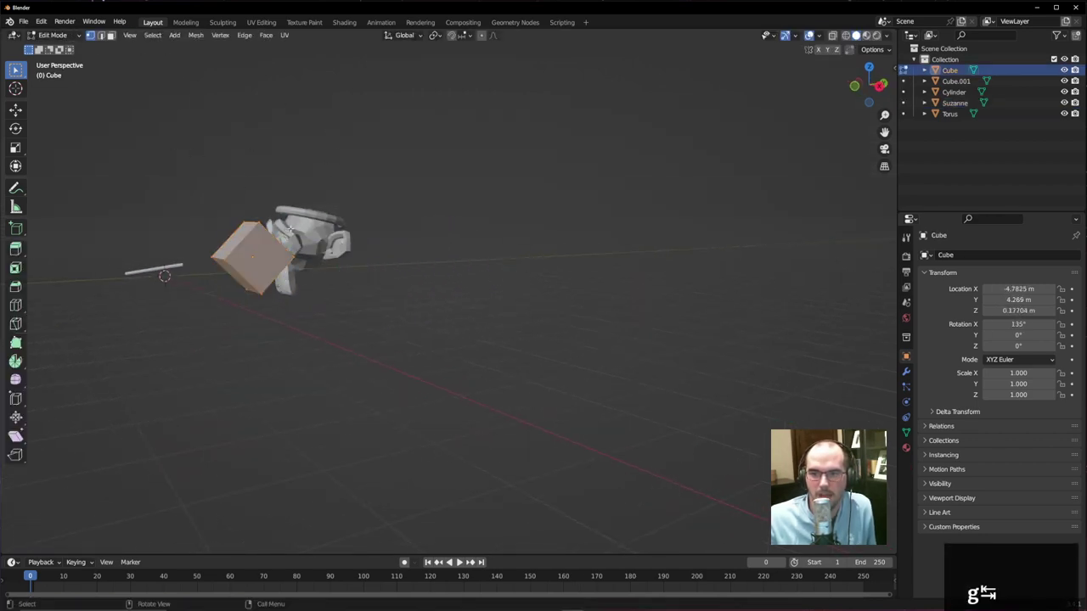
middle_click_drag(280, 288, 459, 288)
key("g")
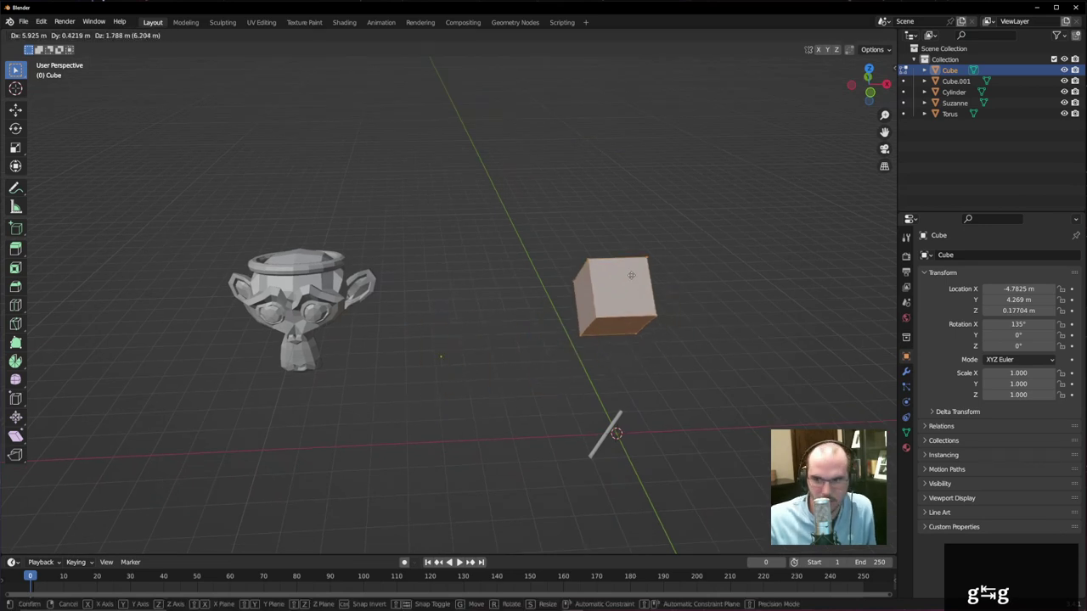
right_click(639, 273)
key("g")
left_click(365, 224)
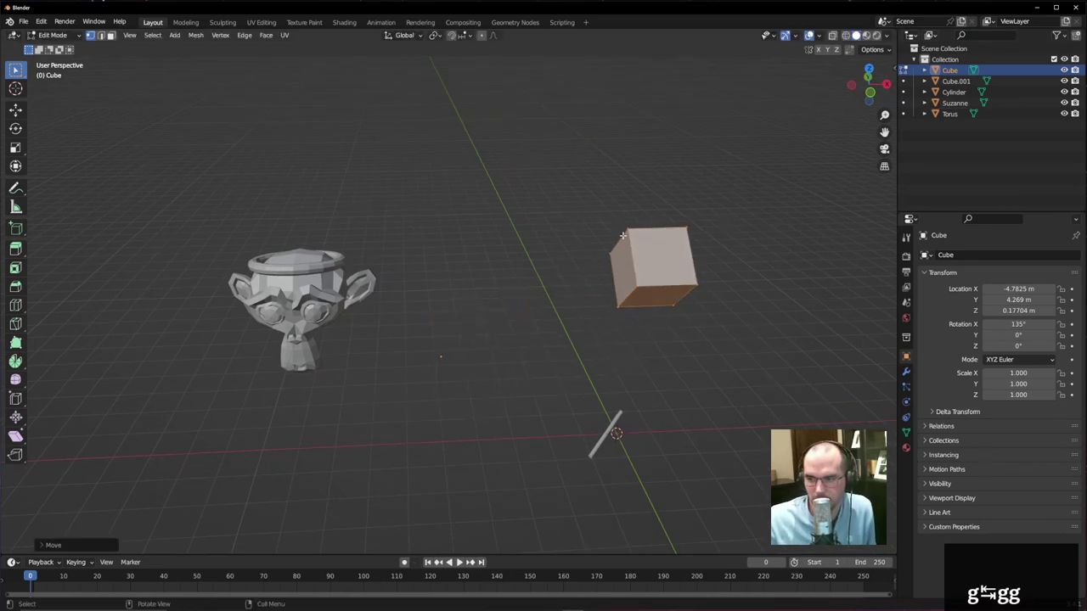
- Return to Object Mode, move the cube again and reselect it
left_click(66, 37)
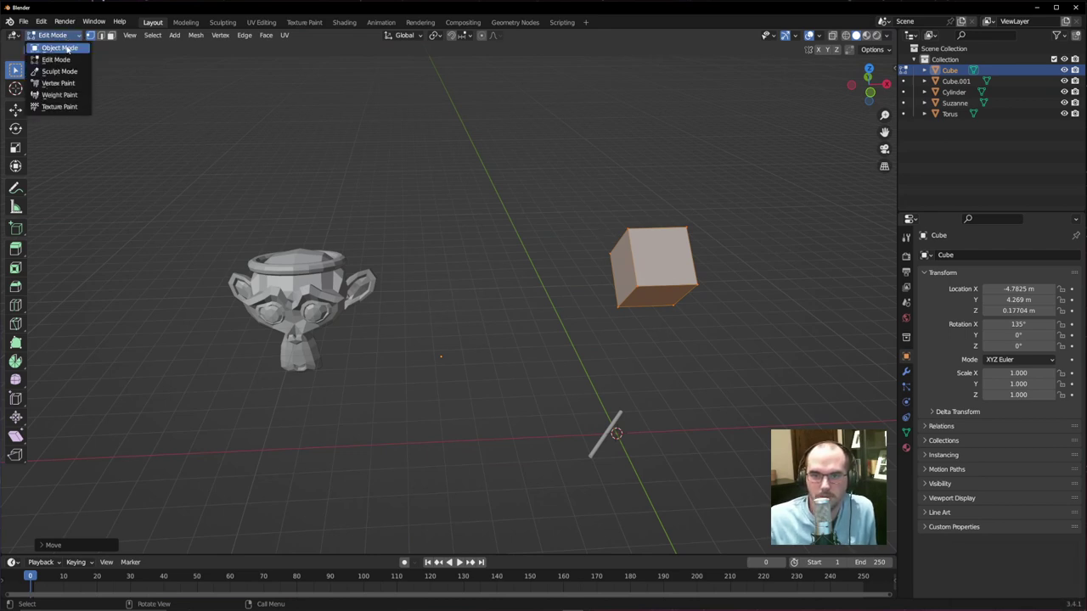
left_click(66, 48)
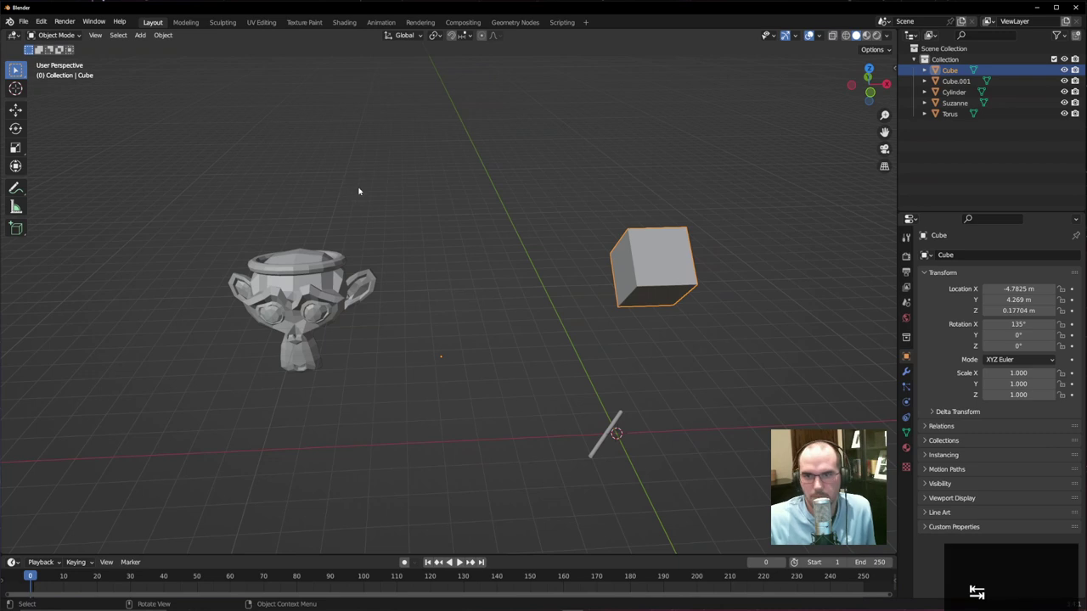
key("g")
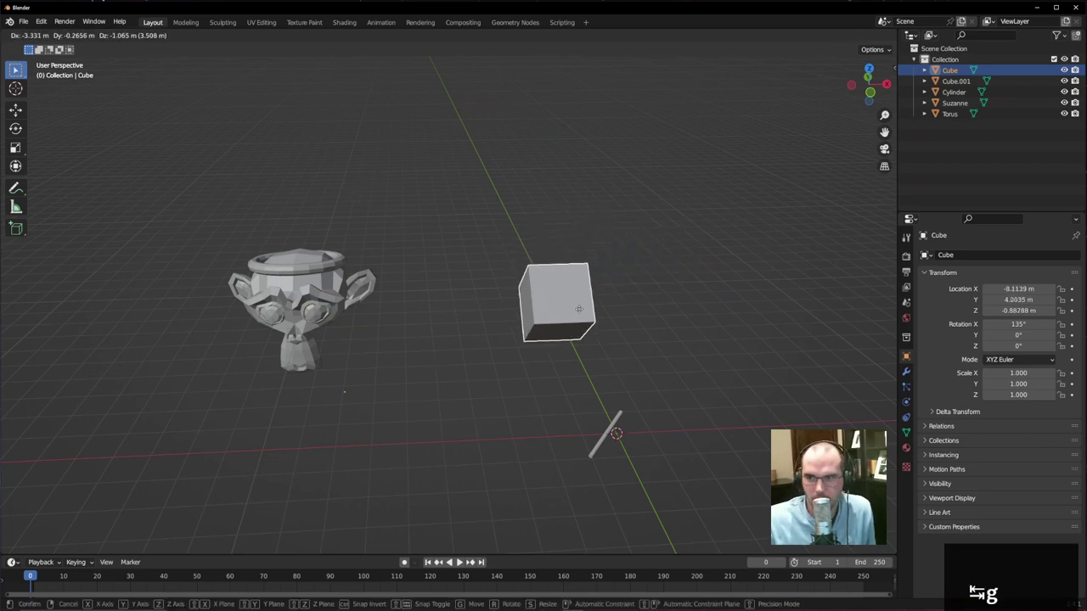
left_click(692, 230)
left_click(376, 298)
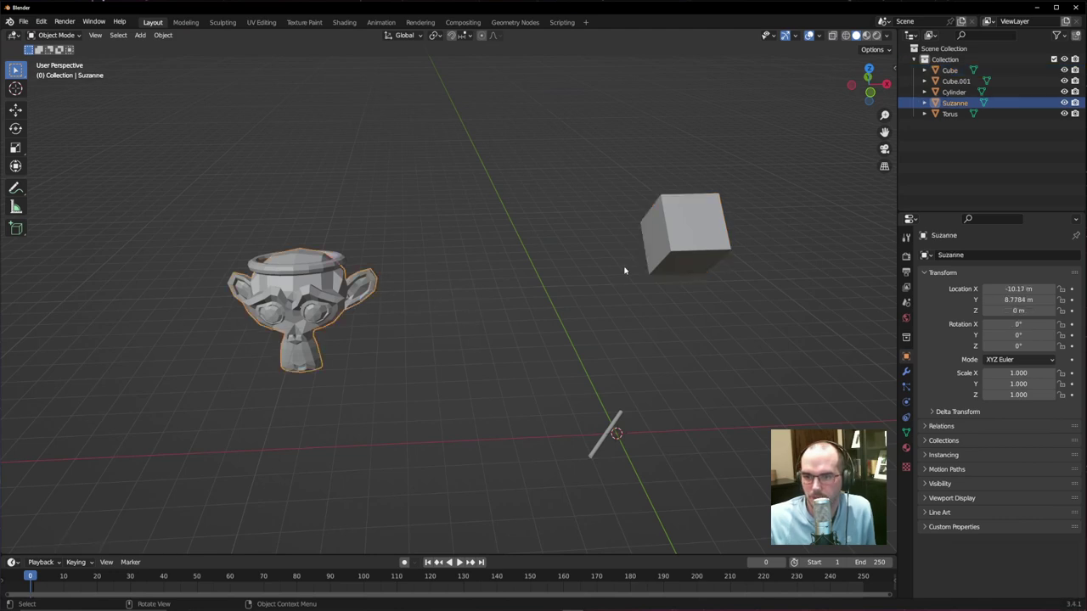
left_click(685, 254)
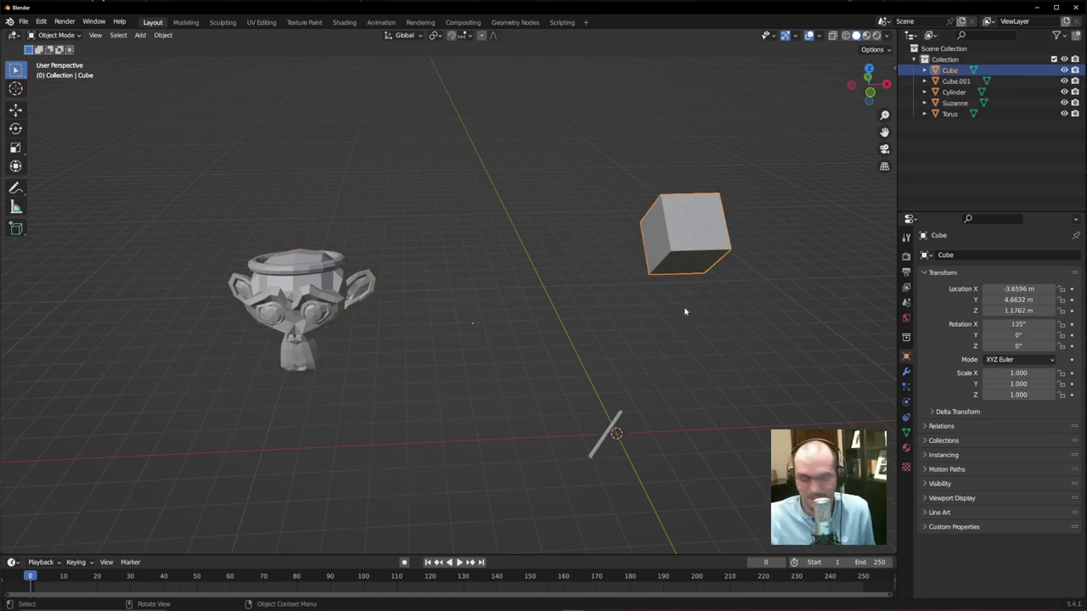
- Cancel a trial rotation and delete the cube from the scene
key("r")
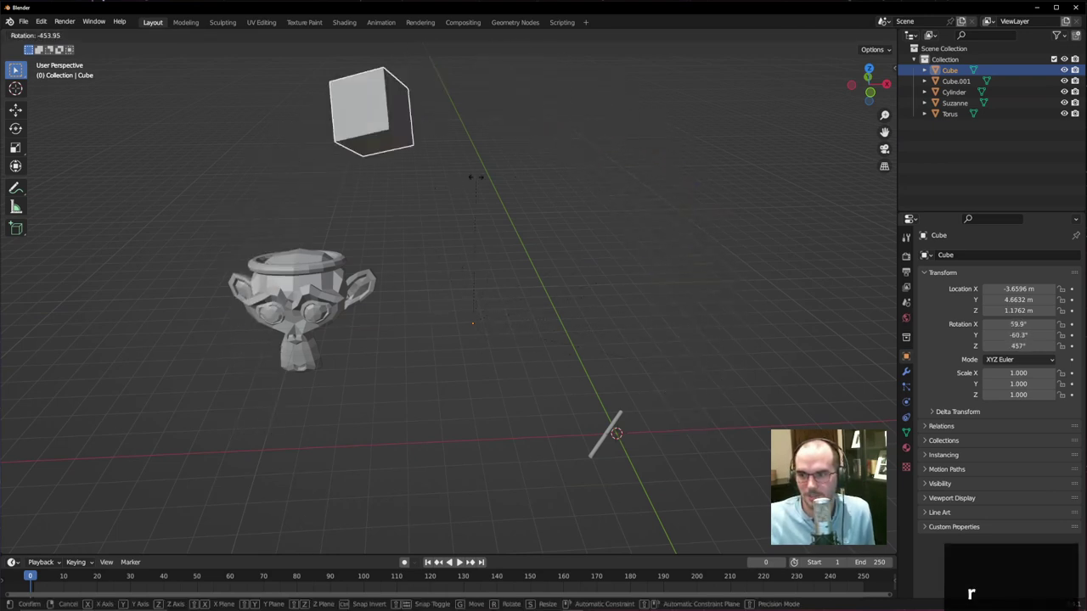
right_click(643, 296)
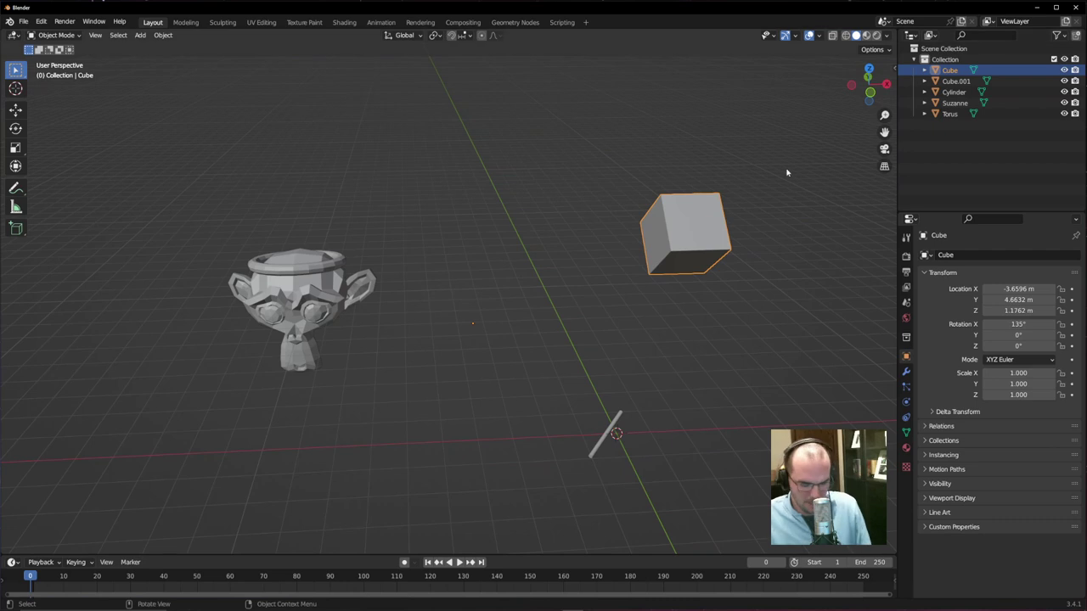
key("Delete")
middle_click_drag(690, 163, 530, 154)
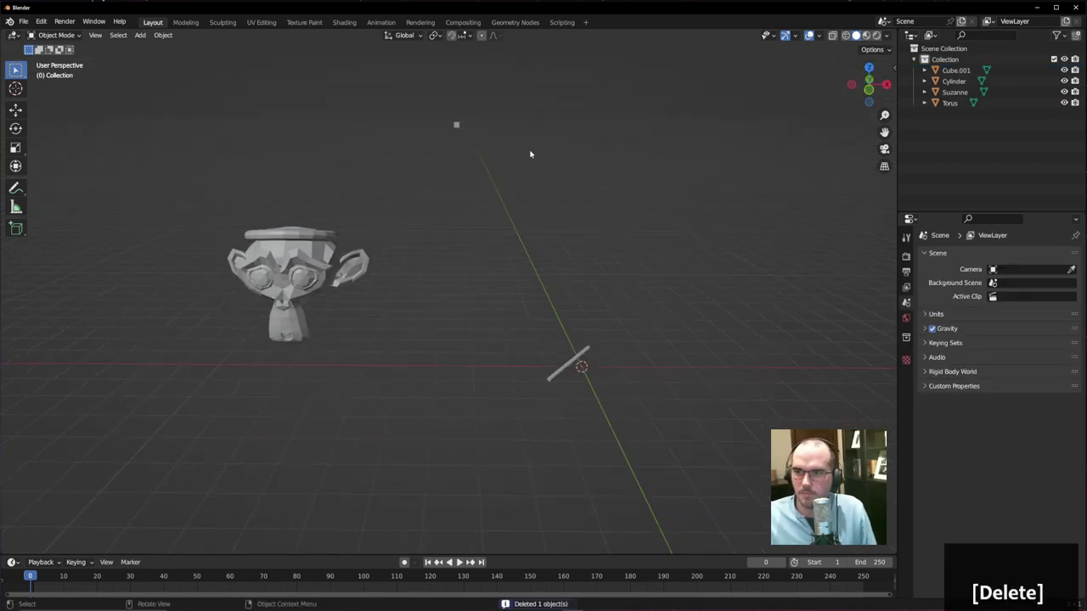
- Select and delete Cube.001, then select the cylinder
left_click(457, 126)
key("Delete")
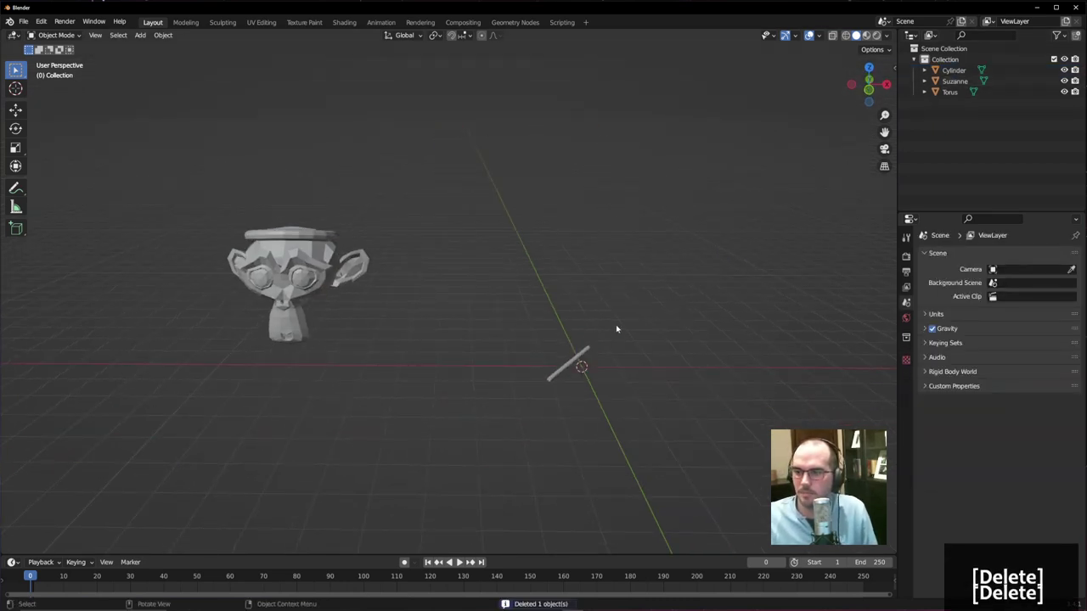
left_click(571, 364)
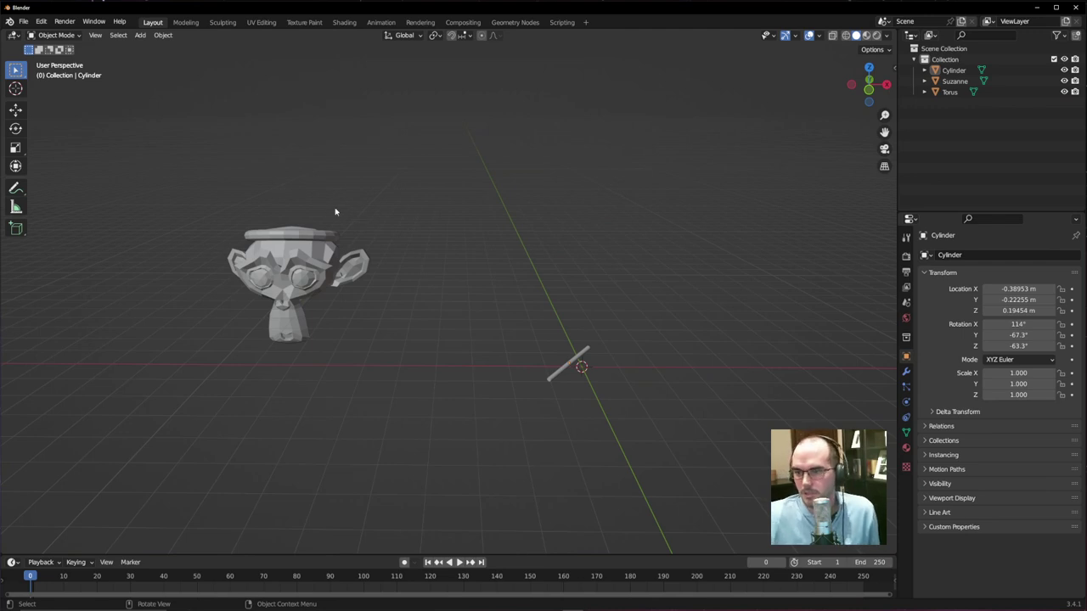
- Use File > Save As to save the scene under the name 'Assignment 1'
left_click(26, 22)
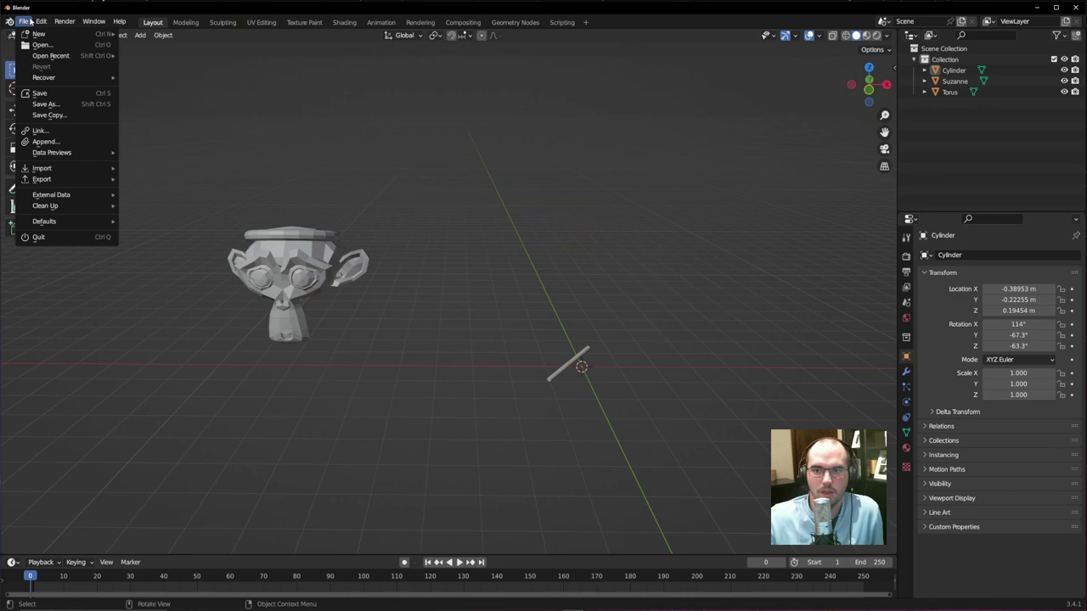
mouse_move(45, 22)
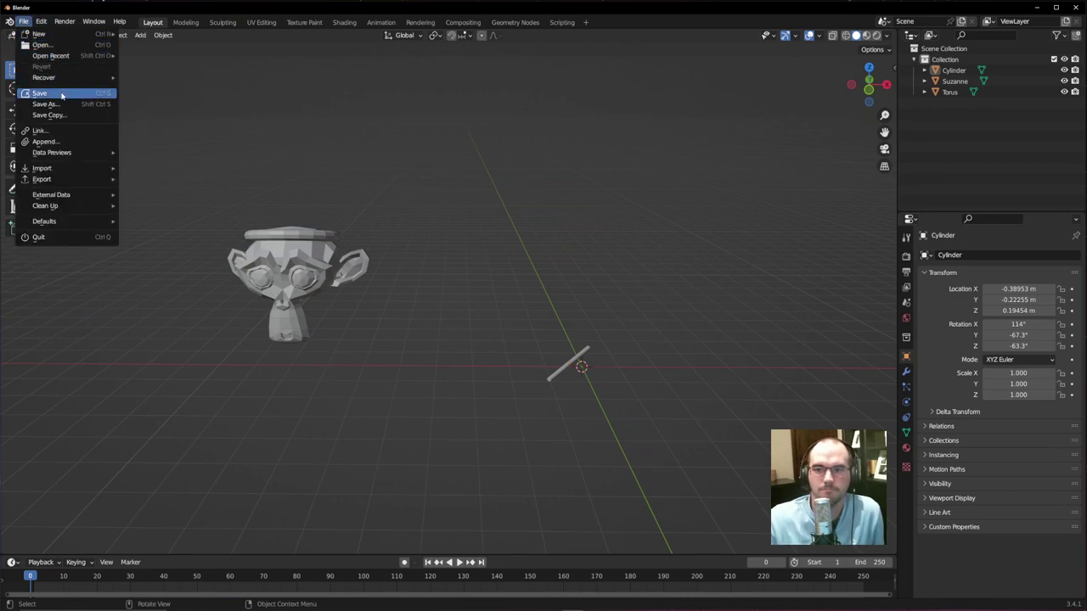
left_click(61, 94)
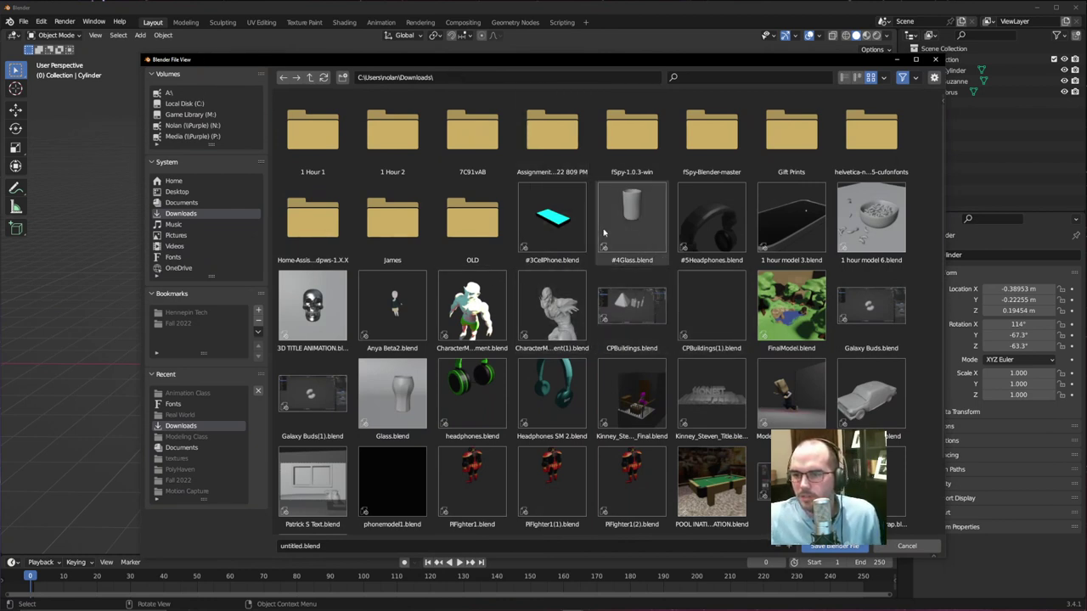
scroll(552, 314, "down", 1)
scroll(527, 216, "down", 2)
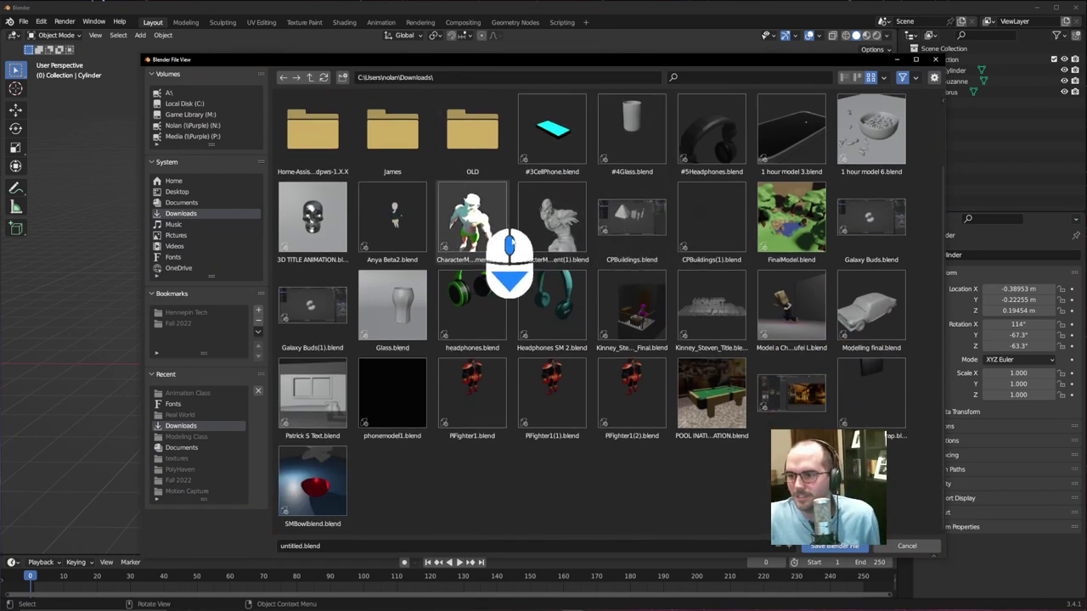
scroll(497, 408, "up", 2)
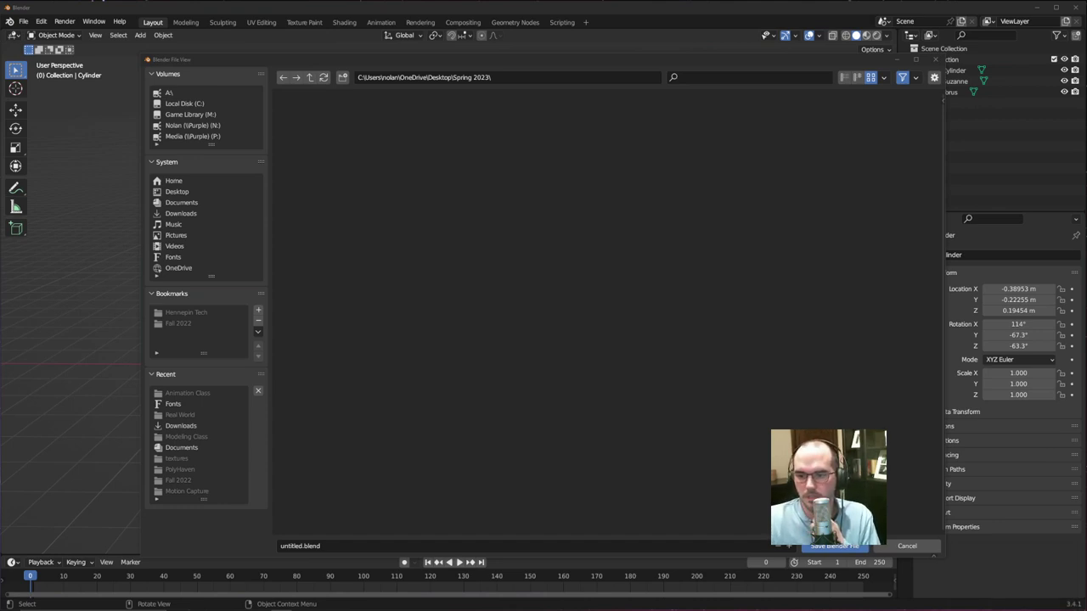
left_click(336, 546)
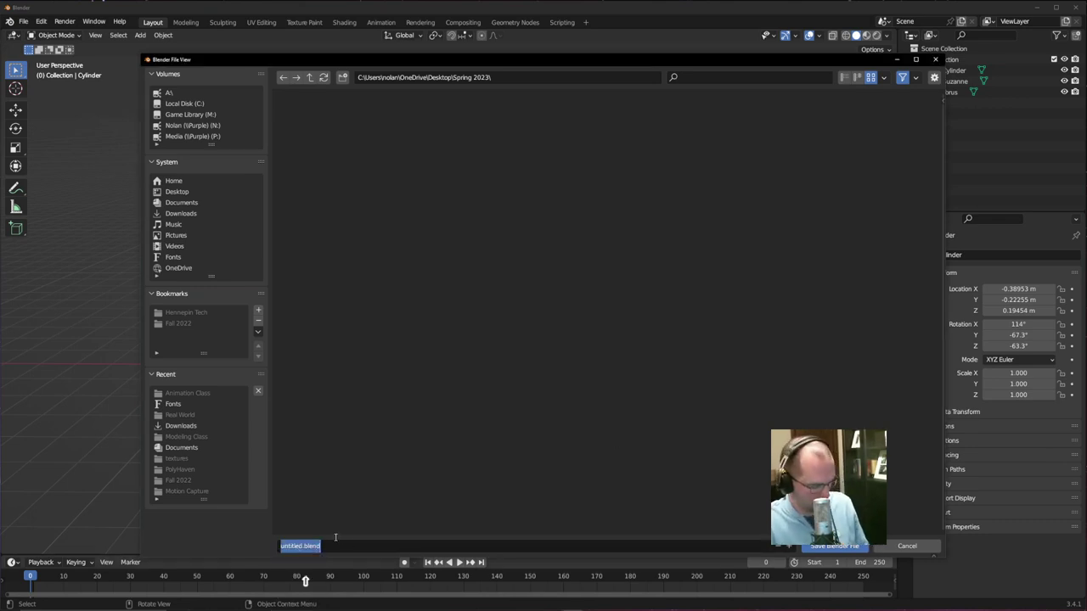
key("BackSpace")
type("Assignment 1")
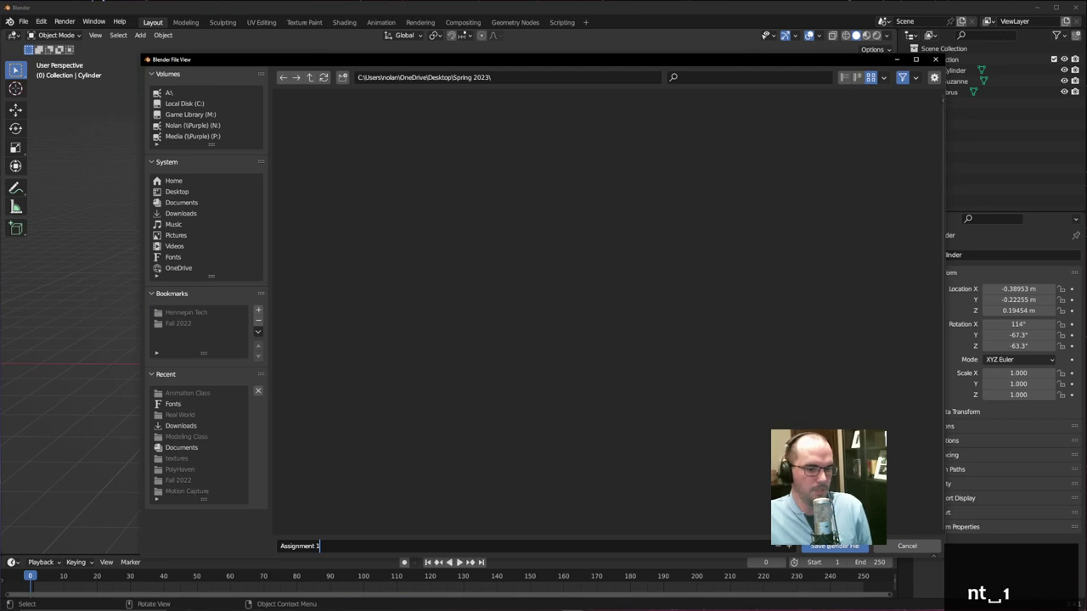
left_click(827, 547)
left_click(826, 546)
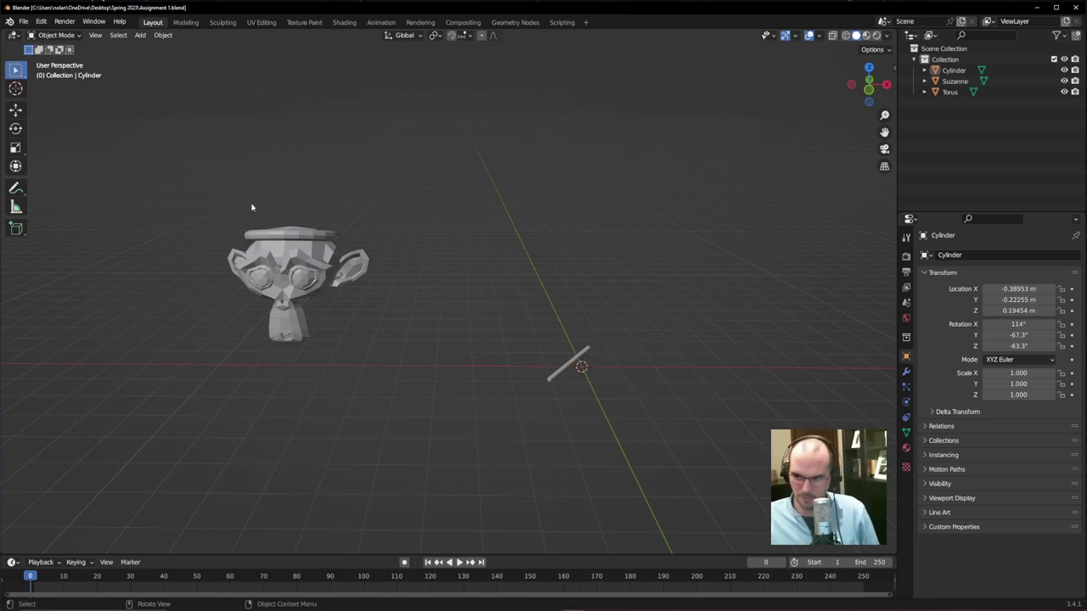
- Open Blender Preferences from the Edit menu and show the Save & Load settings
left_click(41, 22)
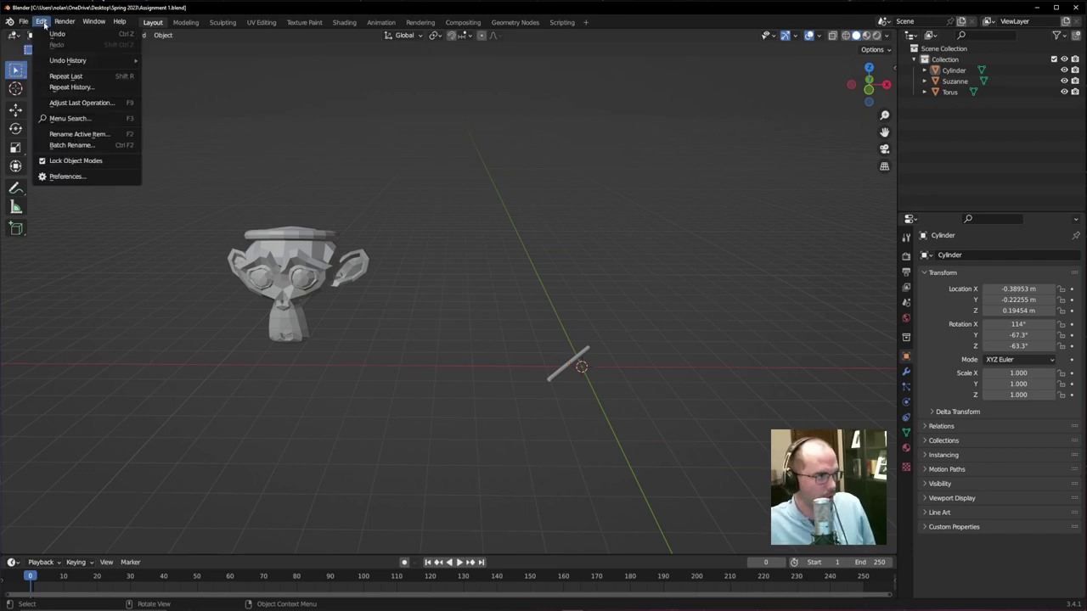
left_click(79, 177)
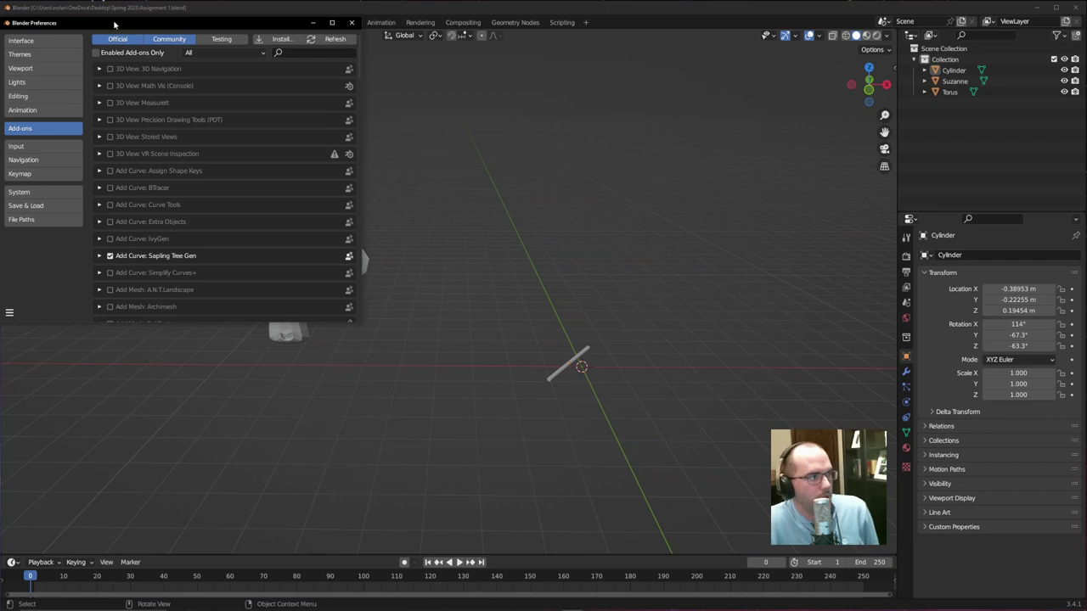
left_click_drag(113, 23, 205, 78)
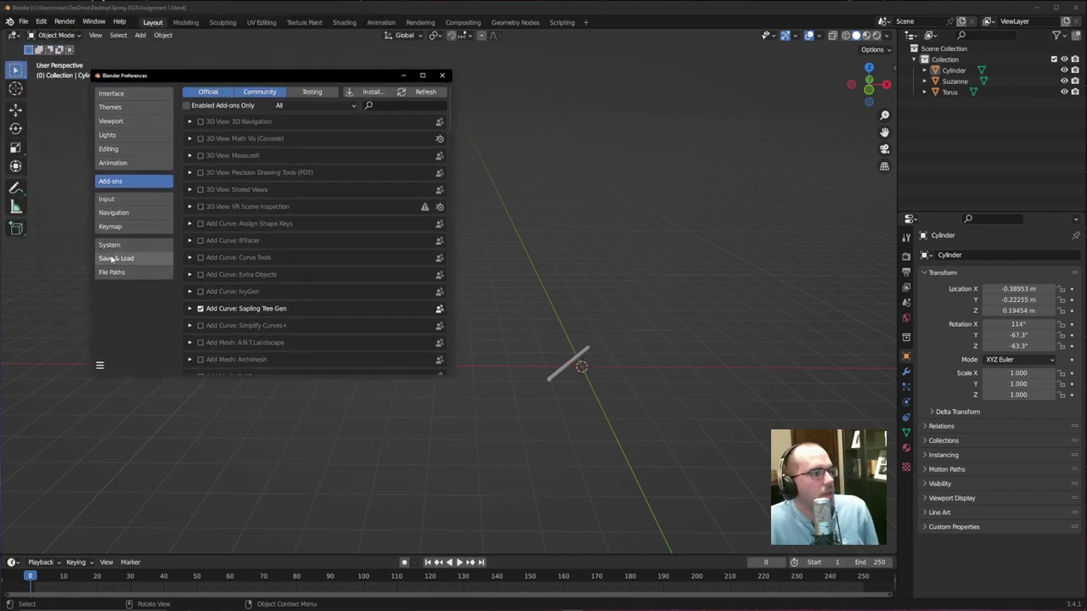
left_click(125, 259)
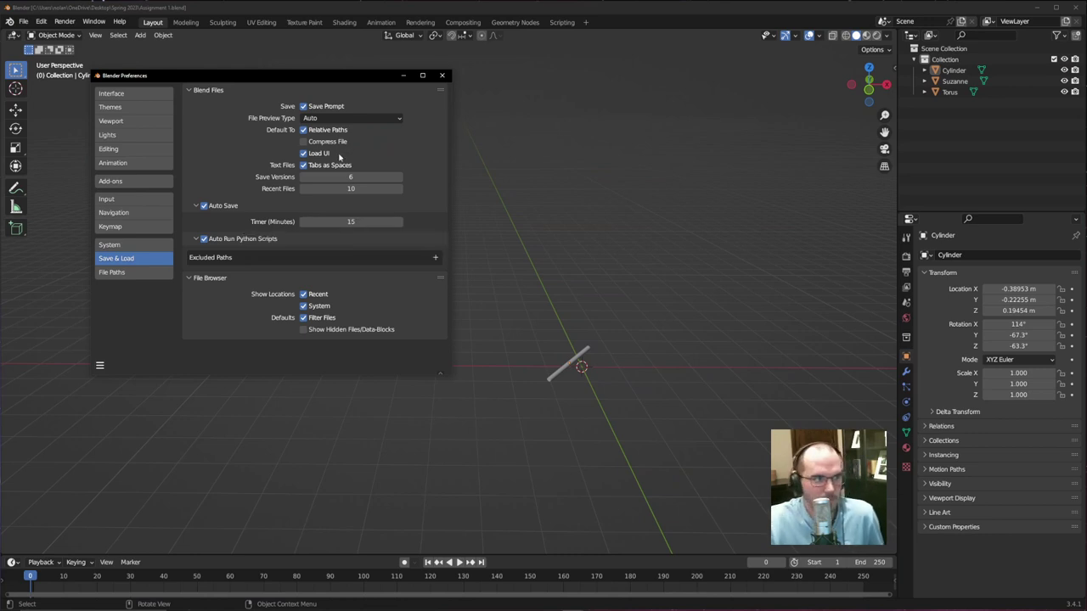
- Set Save Versions to 5 and the Auto Save Timer to 1 minute
left_click(382, 177)
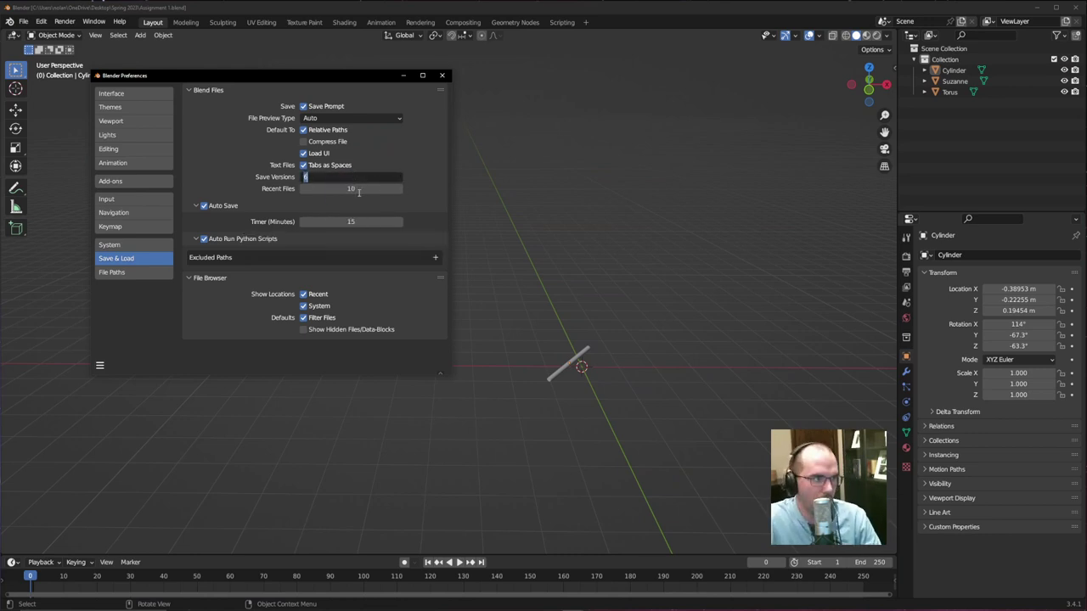
type("3")
left_click(357, 222)
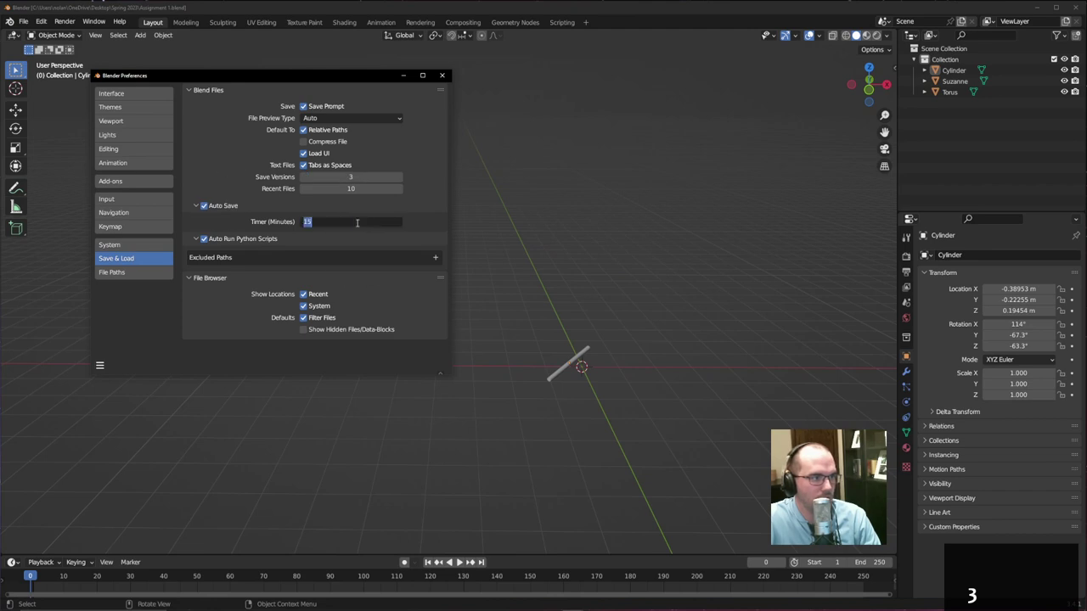
type("5")
left_click(333, 211)
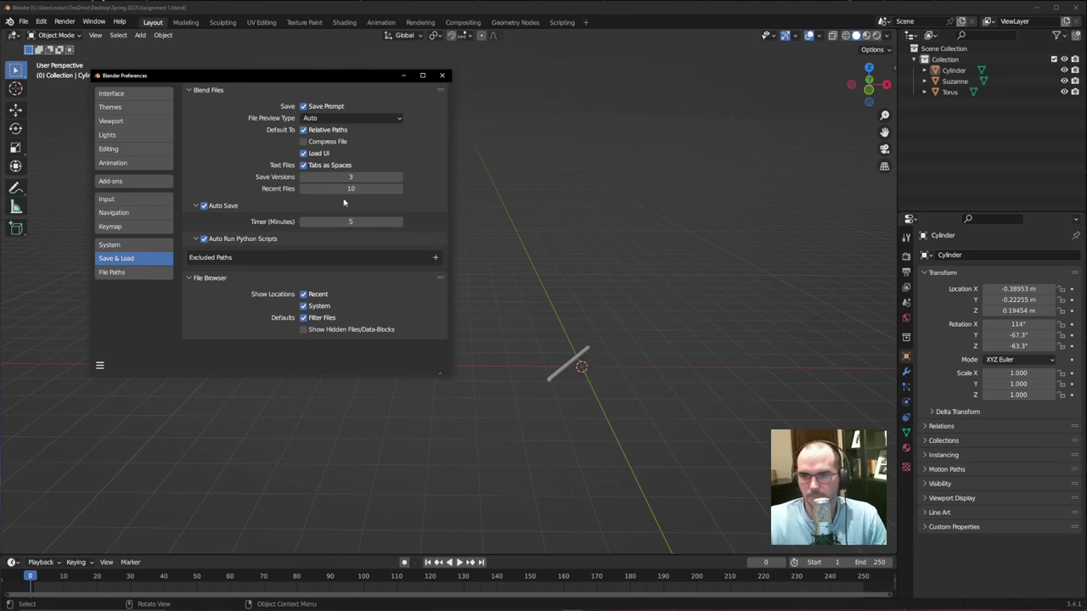
left_click(363, 179)
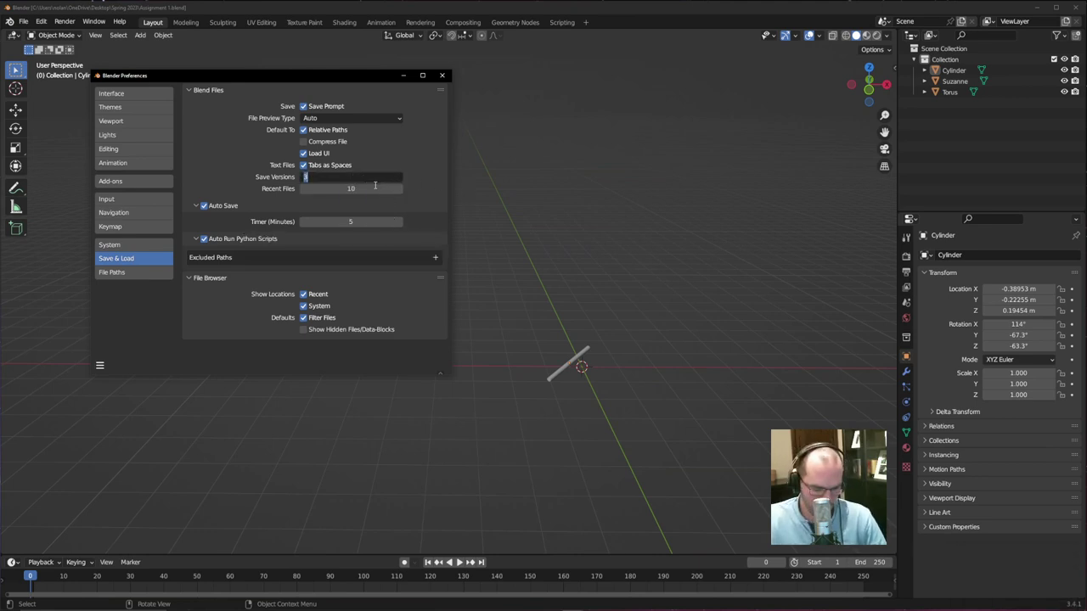
type("5")
left_click(373, 222)
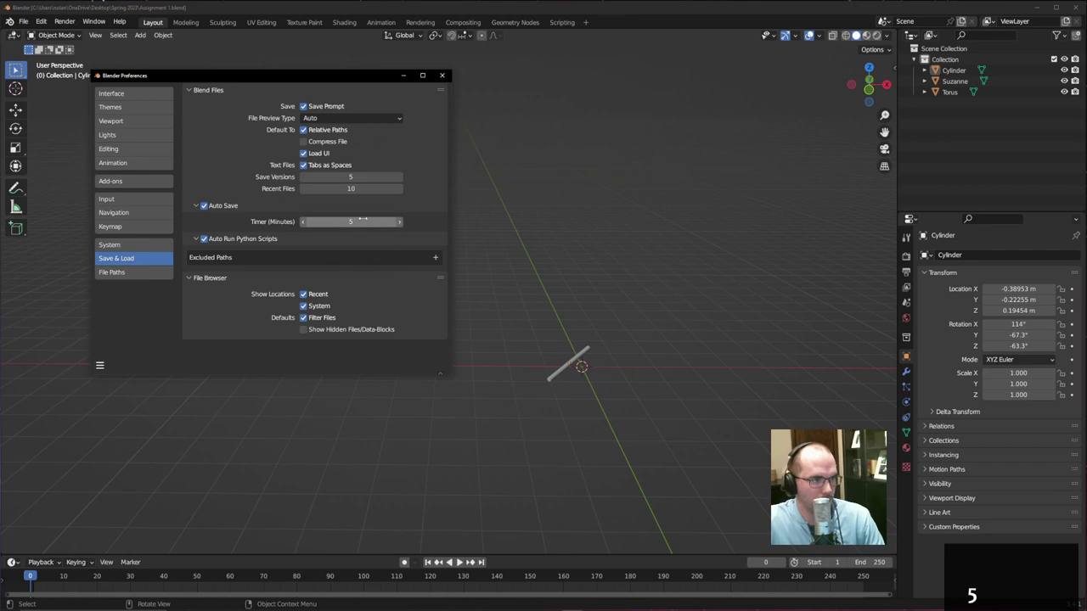
type("1")
key("Return")
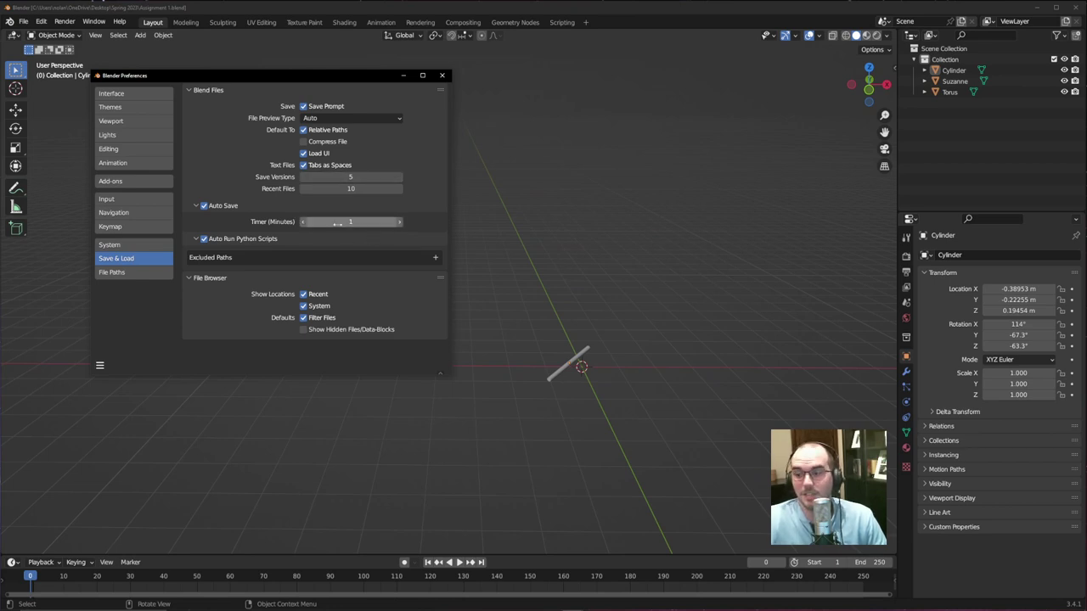
- Close Preferences and bring up the browser's 'Assignment 1 - Using Primitives' edit page
left_click(443, 76)
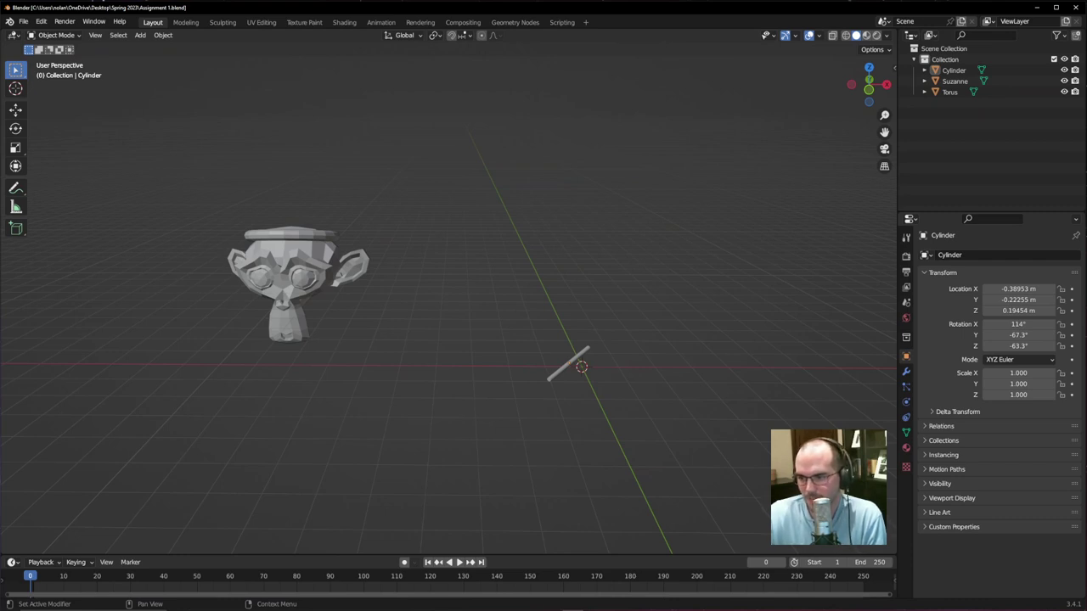
key("alt+Tab")
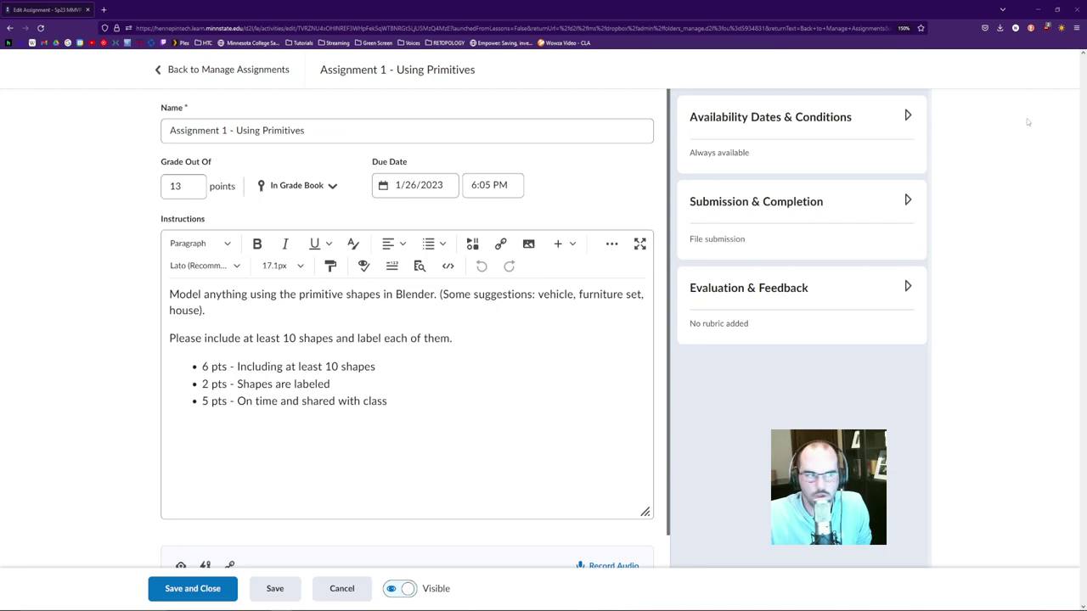
left_click_drag(320, 131, 263, 134)
left_click(493, 344)
left_click(435, 184)
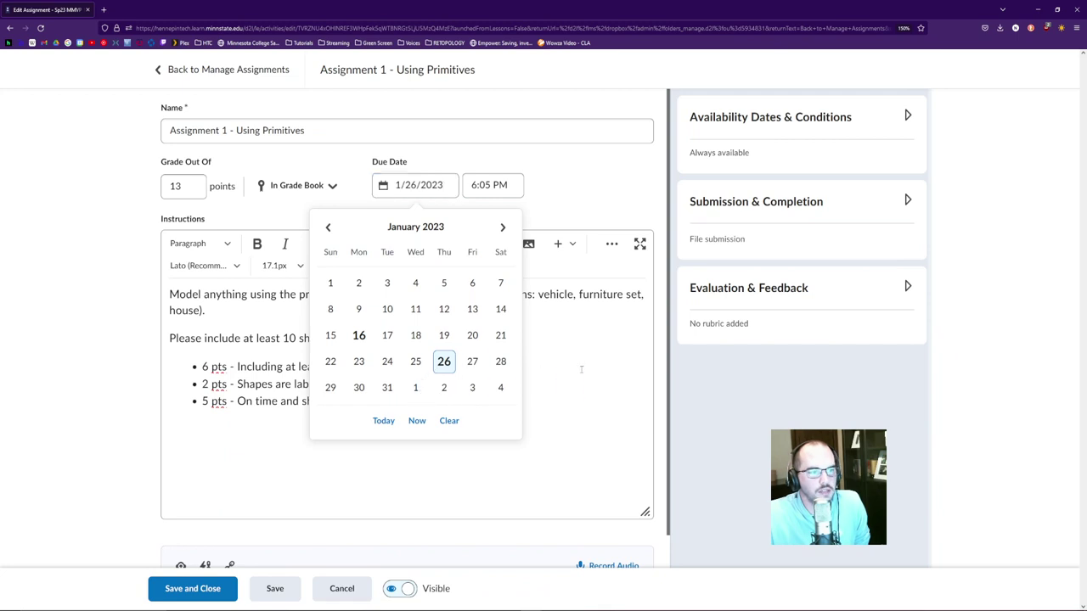
left_click(451, 184)
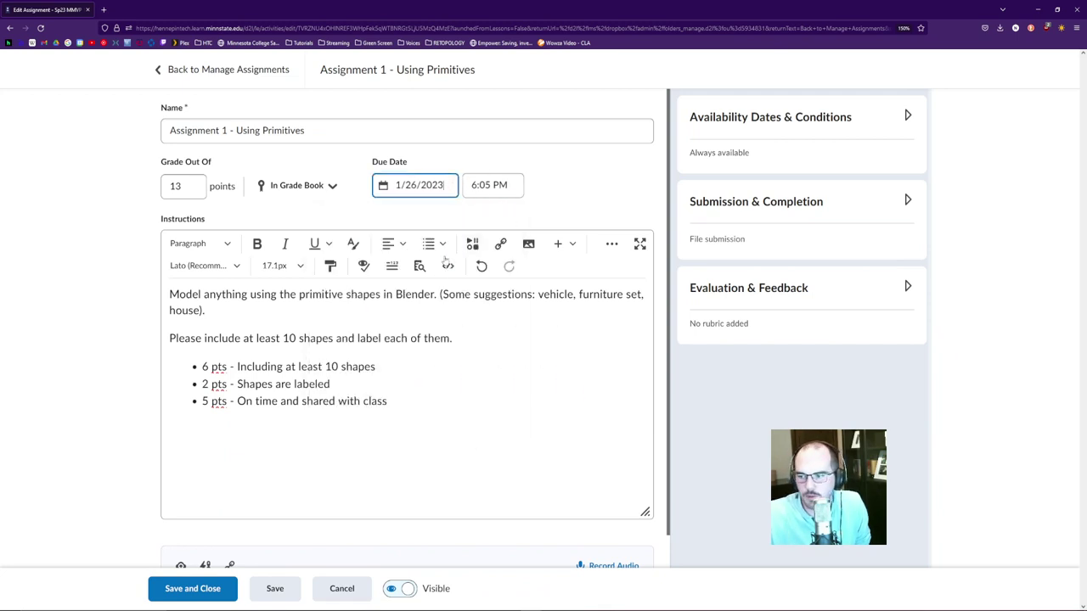
left_click(483, 180)
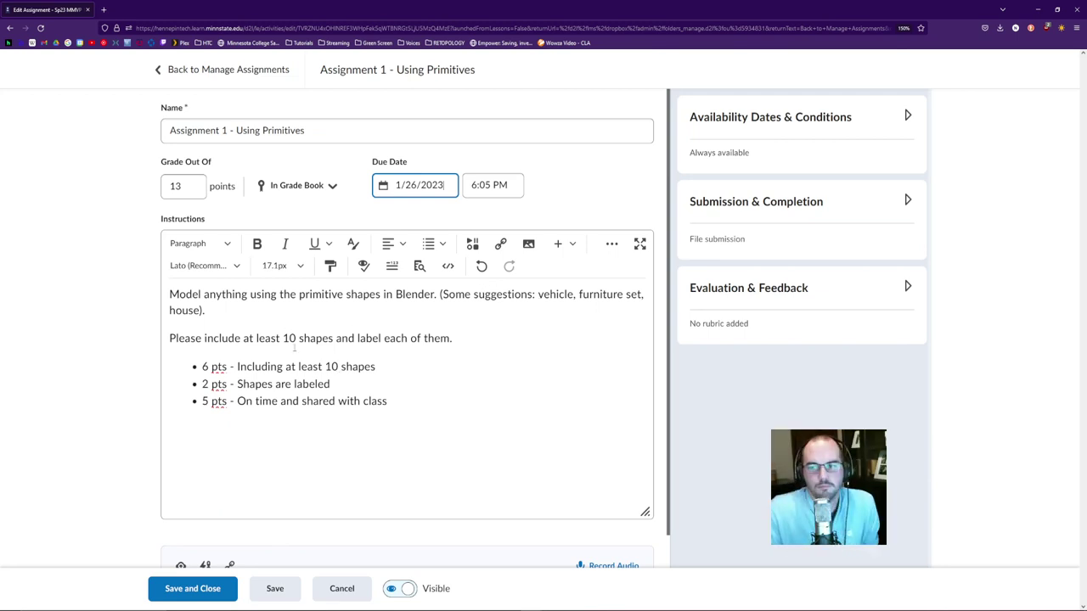
left_click_drag(283, 339, 452, 340)
left_click(459, 350)
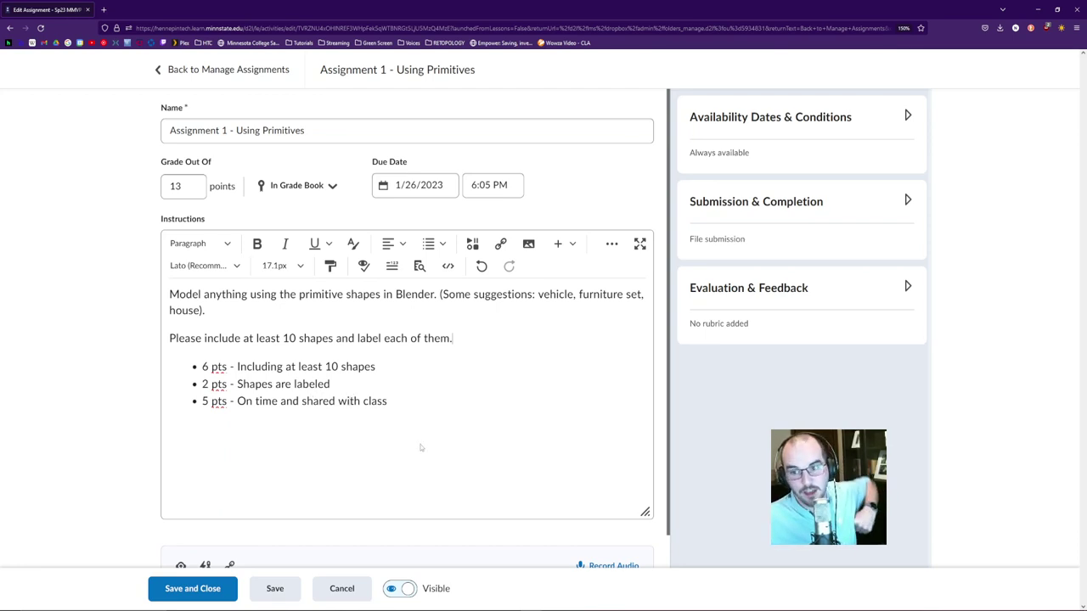
- Append 'Submit your saved .blend file to D2L.' after 'each of them.', save, and return to Blender
left_click(403, 405)
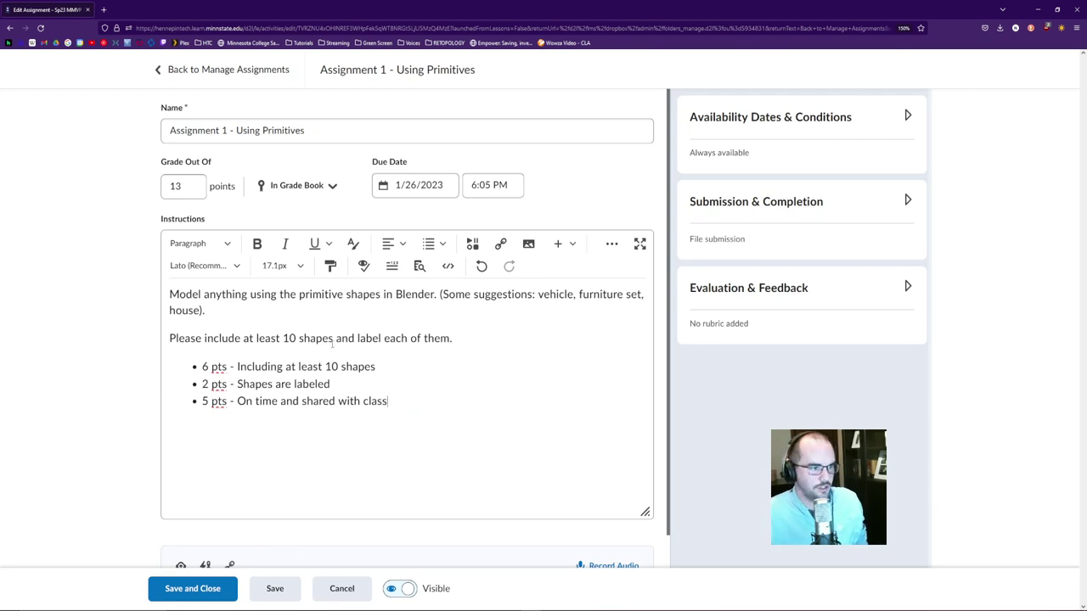
left_click(465, 348)
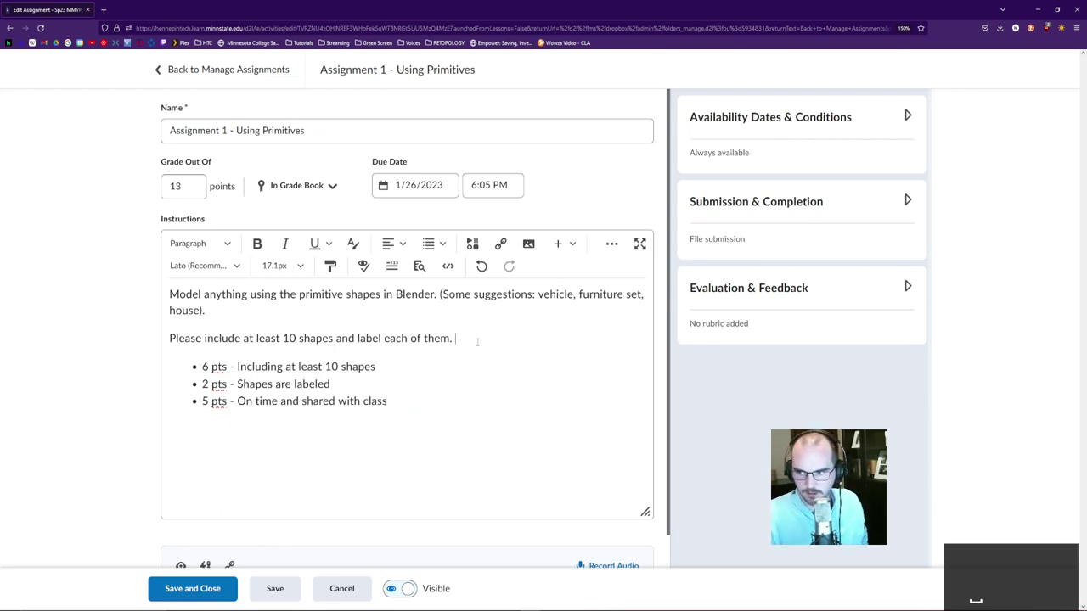
type("Submit")
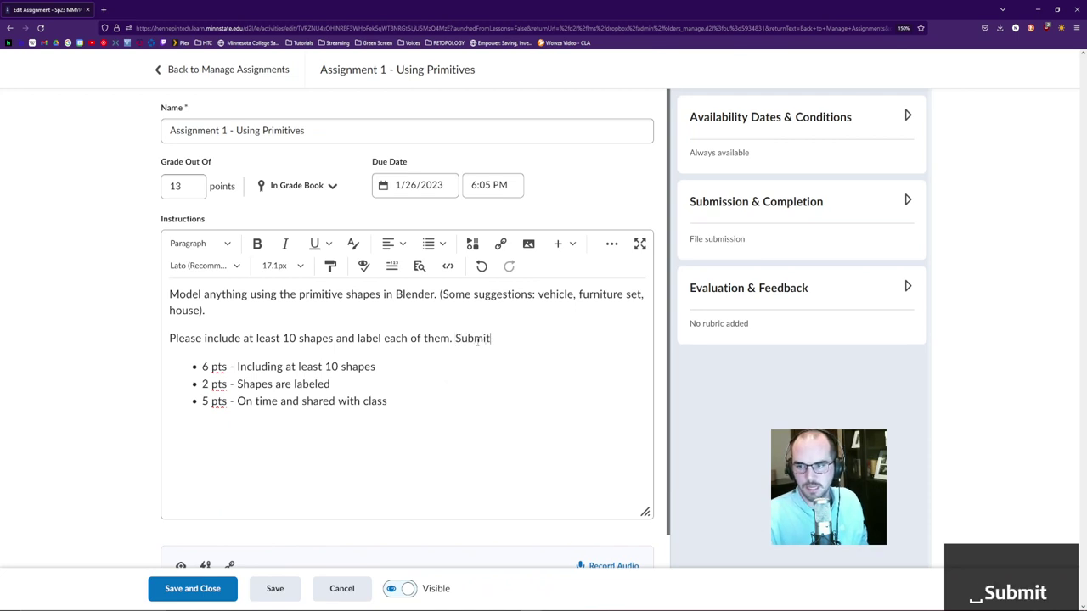
type(" your saved bel")
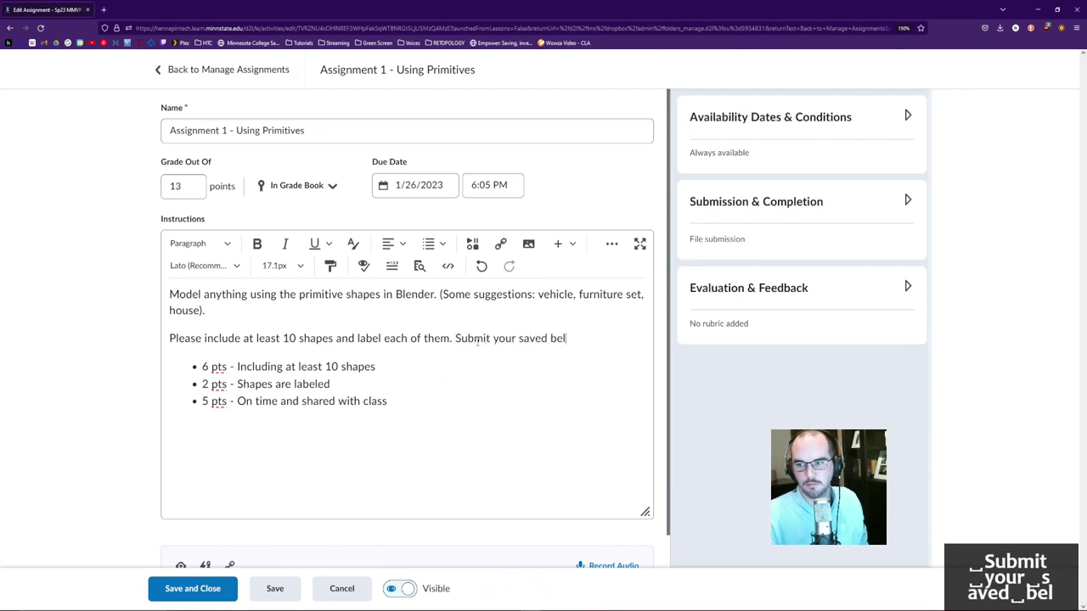
key("BackSpace")
key("BackSpace")
type("l")
key("BackSpace")
key("BackSpace")
type(".")
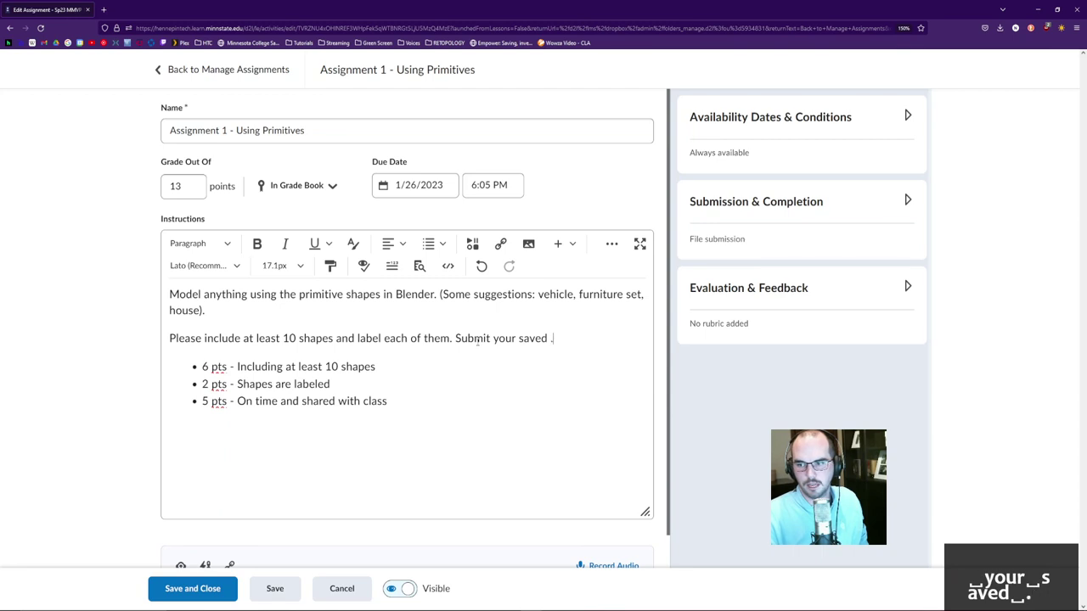
type("blend file to ")
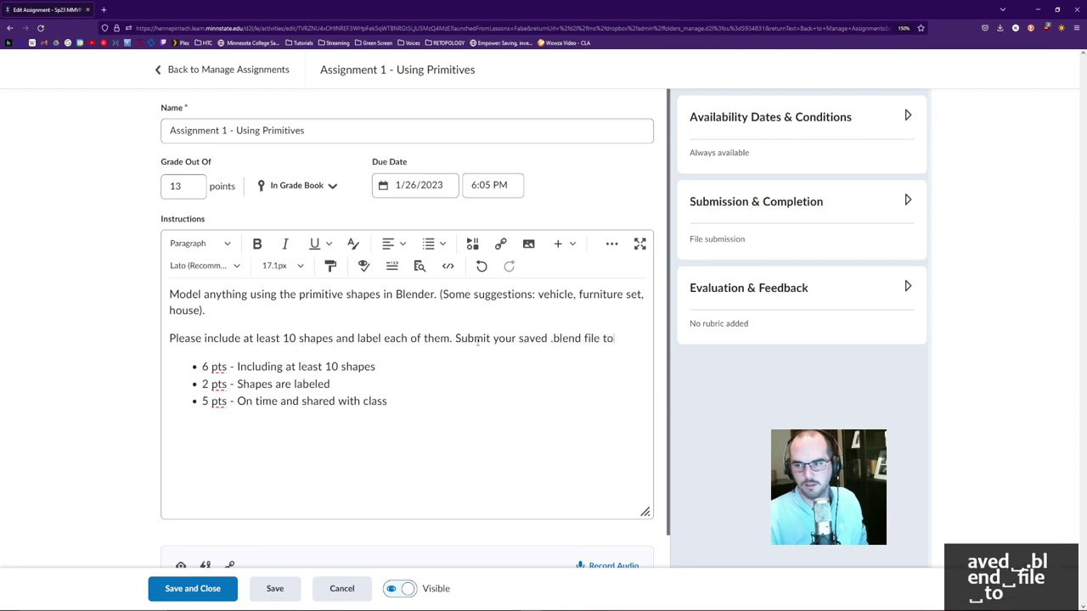
type("D2L.")
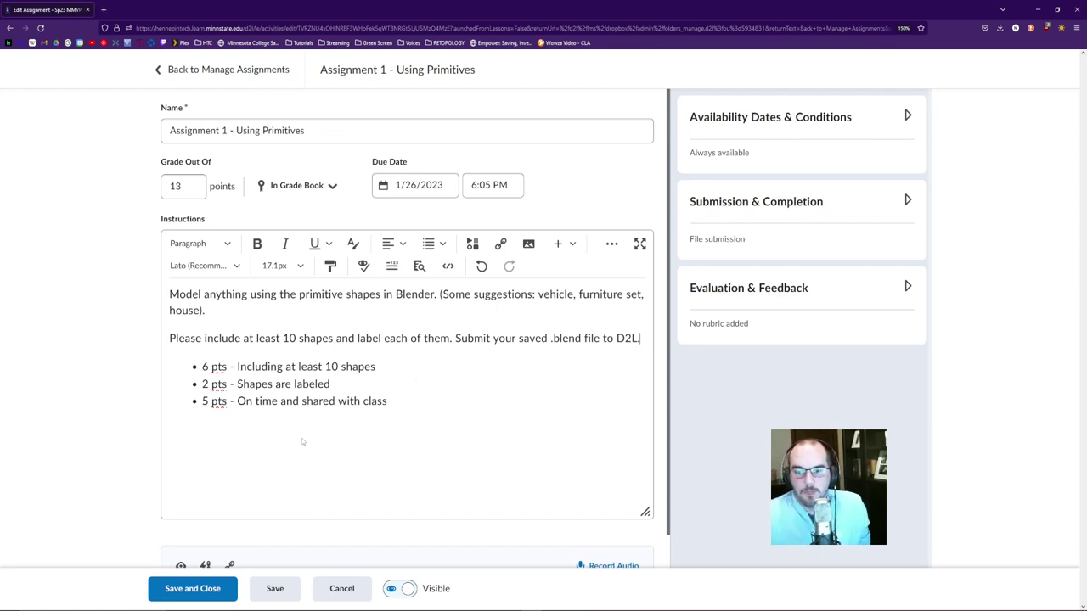
left_click(202, 588)
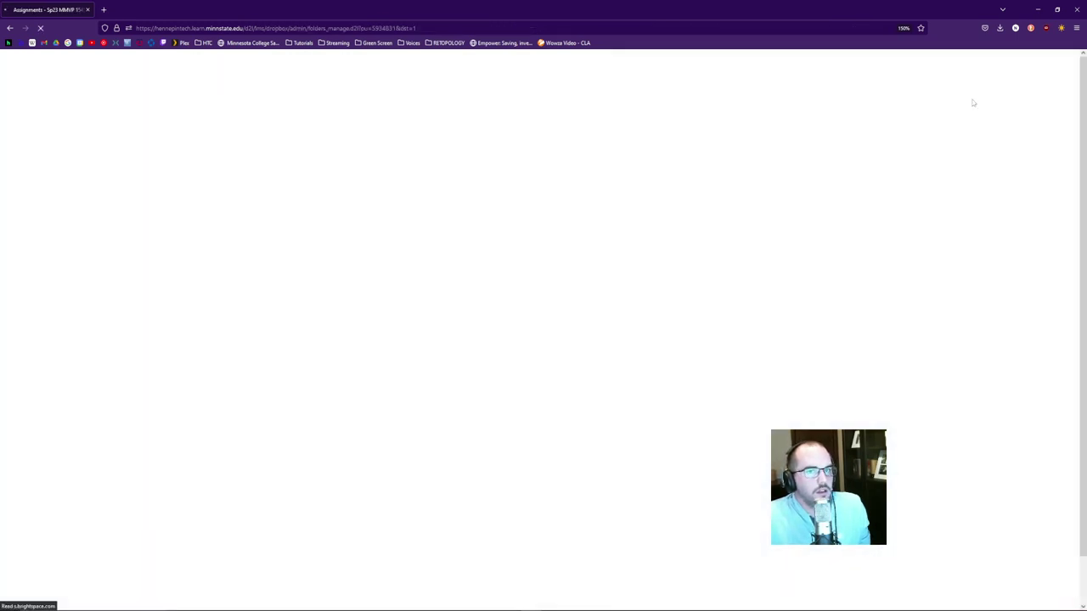
key("alt+Tab")
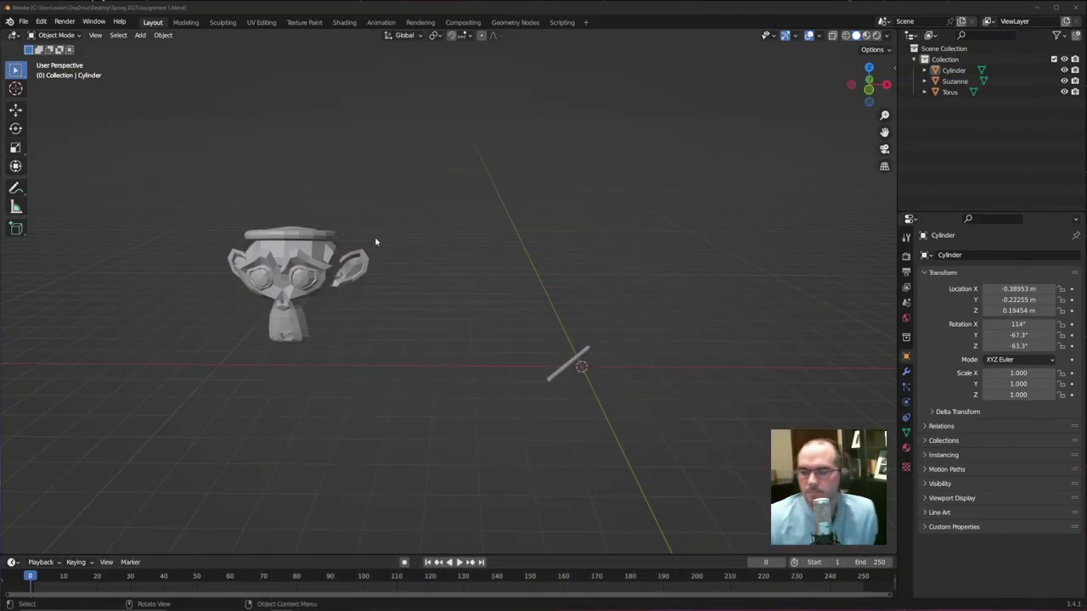
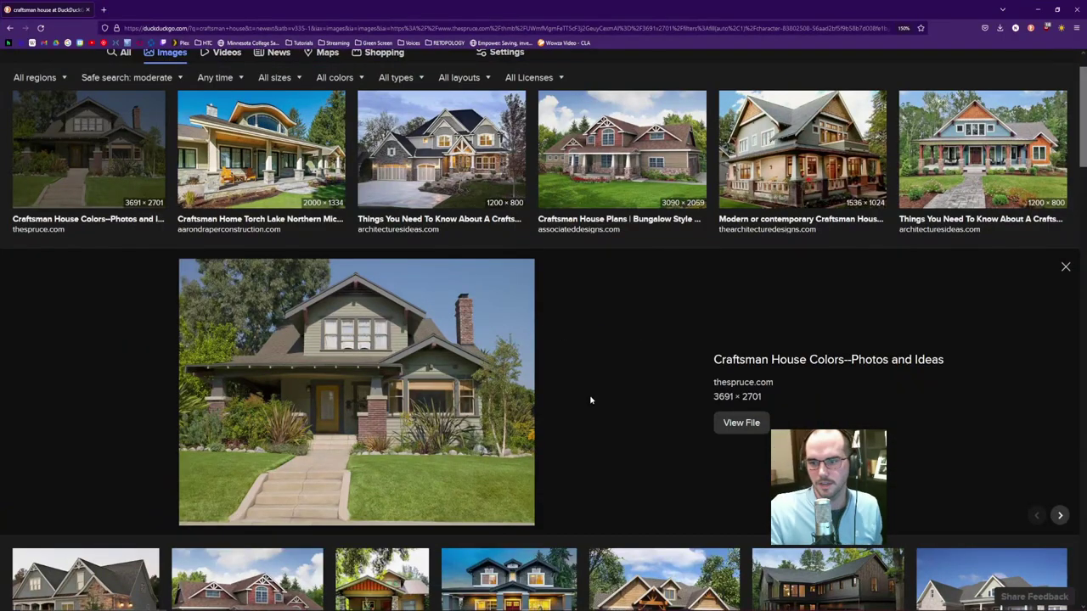
- View the Craftsman House Colors reference photo at full size, then drag the browser aside
left_click(438, 392)
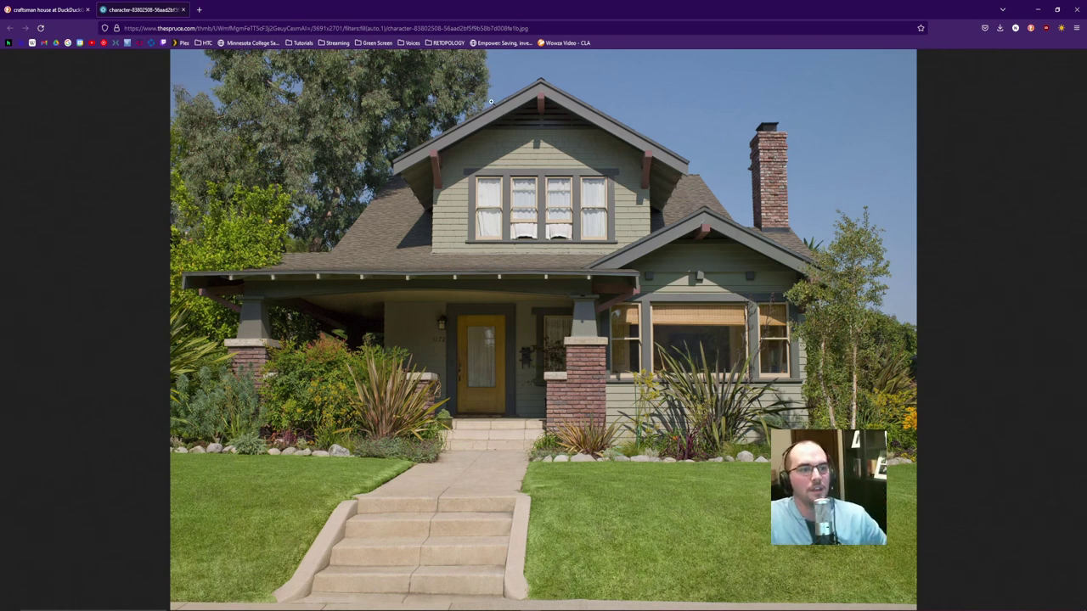
left_click_drag(509, 10, 25, 321)
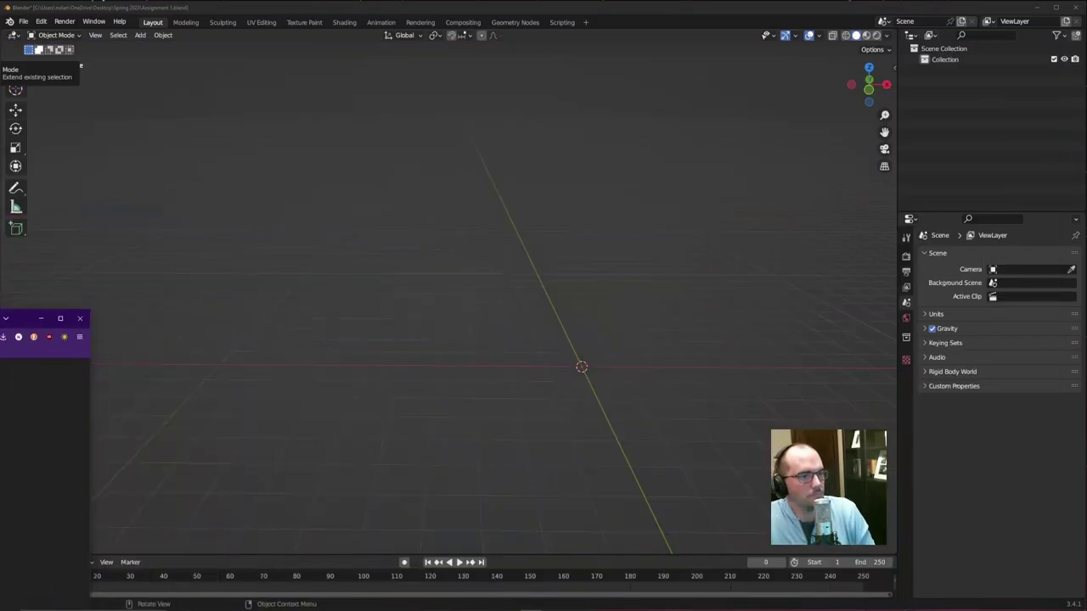
- Add a cube at the world origin with rotation 0° and scale 1.000
left_click(44, 319)
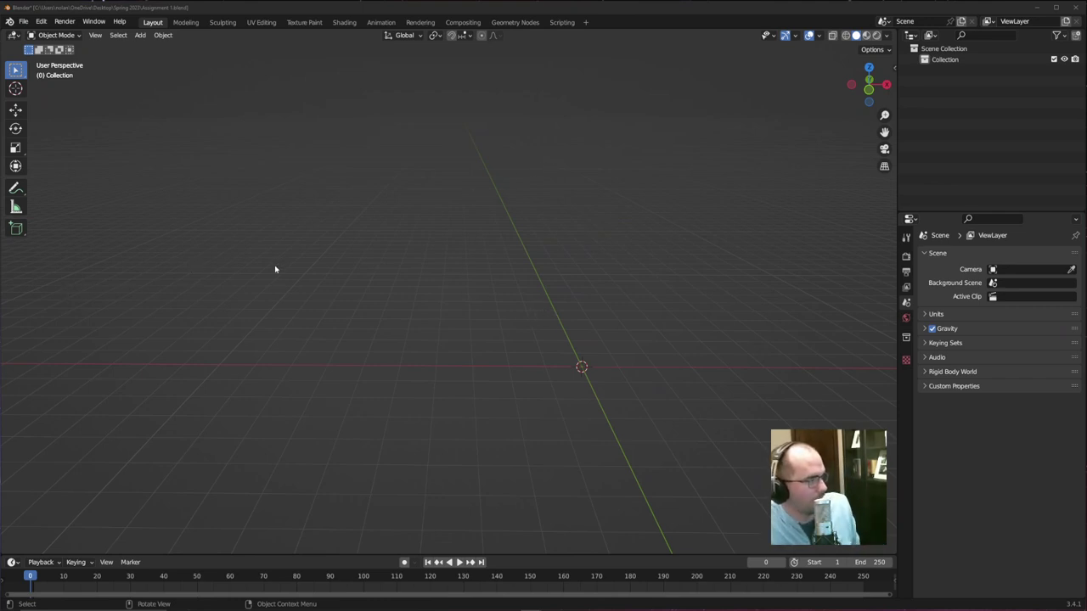
middle_click_drag(555, 277, 533, 308)
key("shift+a")
mouse_move(475, 315)
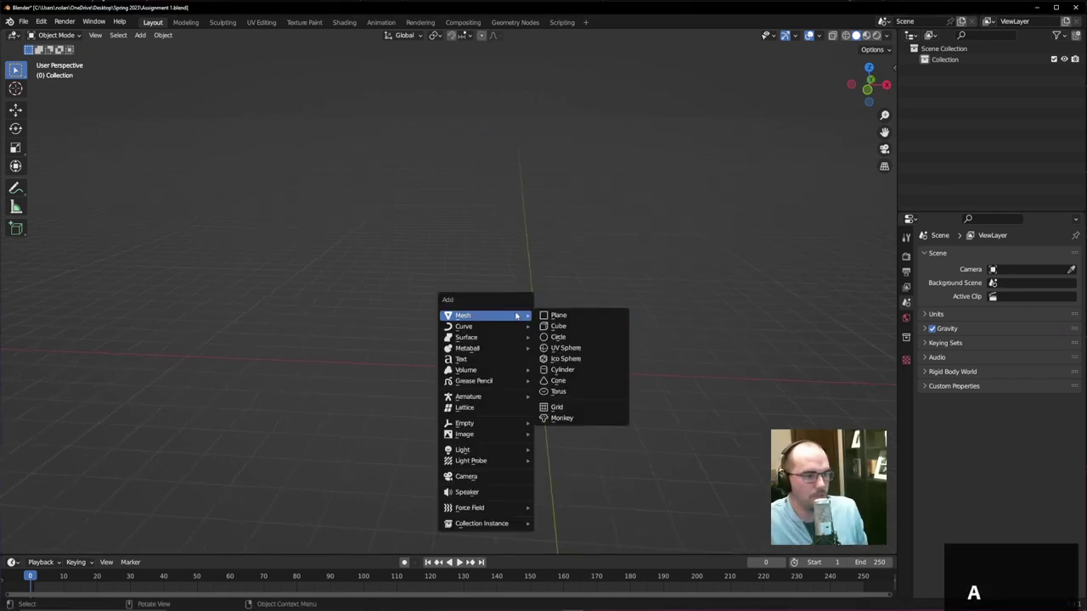
left_click(601, 326)
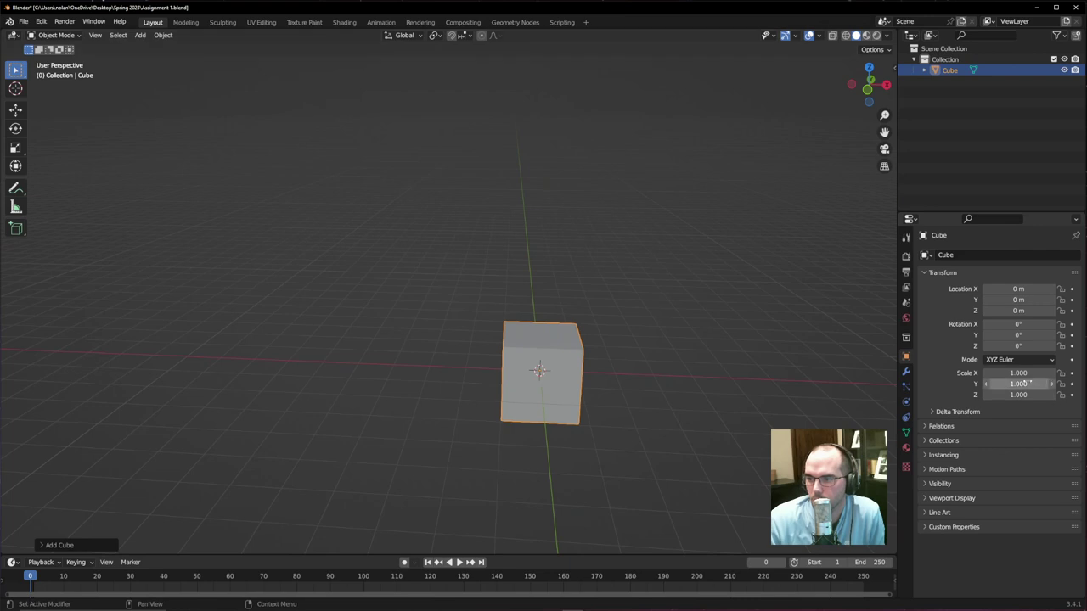
scroll(642, 394, "down", 3)
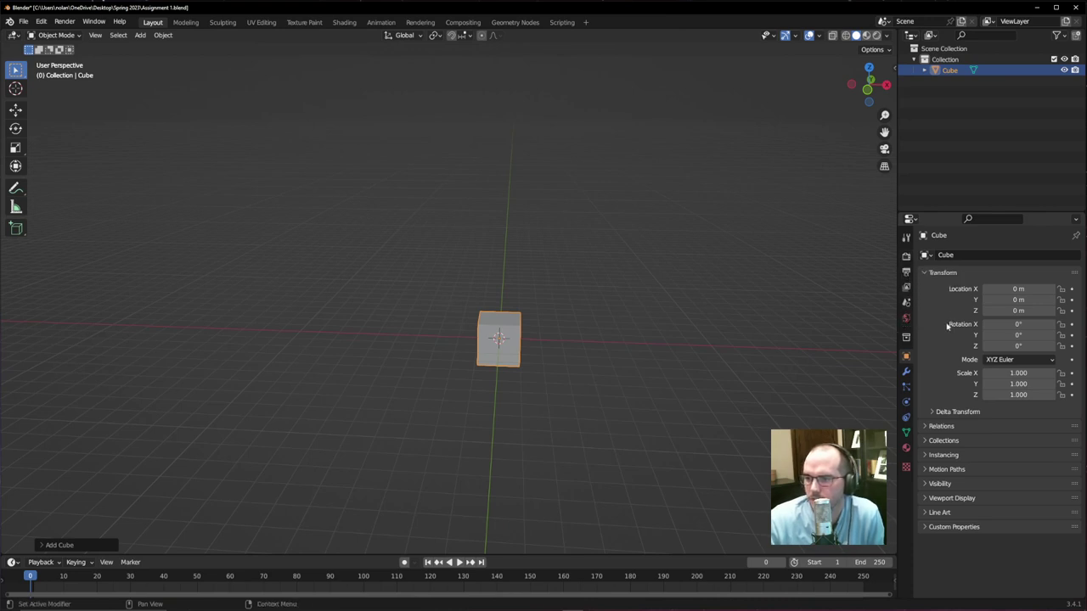
left_click(905, 303)
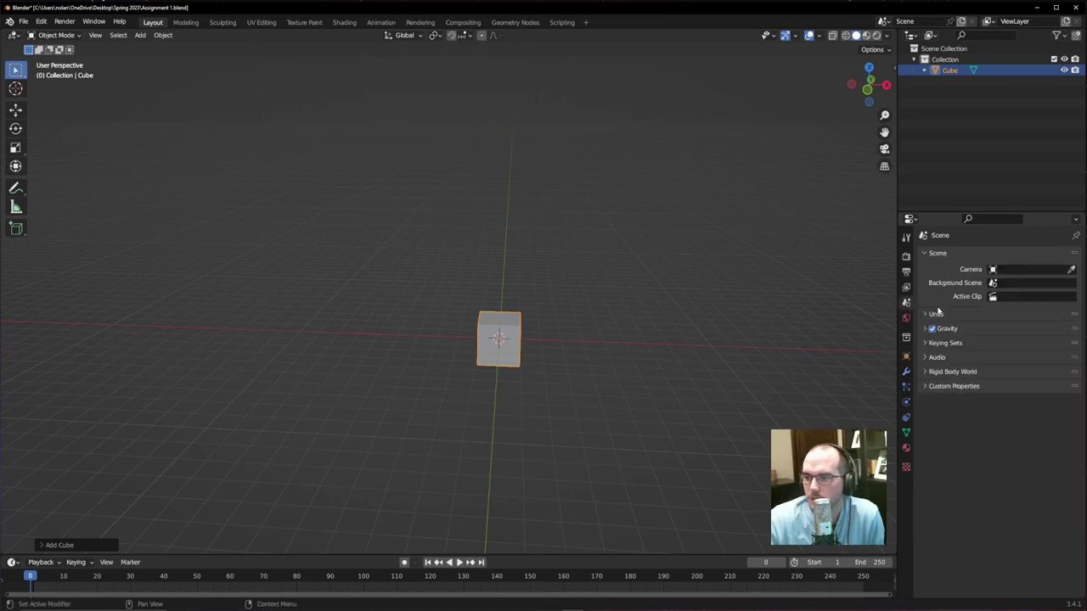
left_click(927, 315)
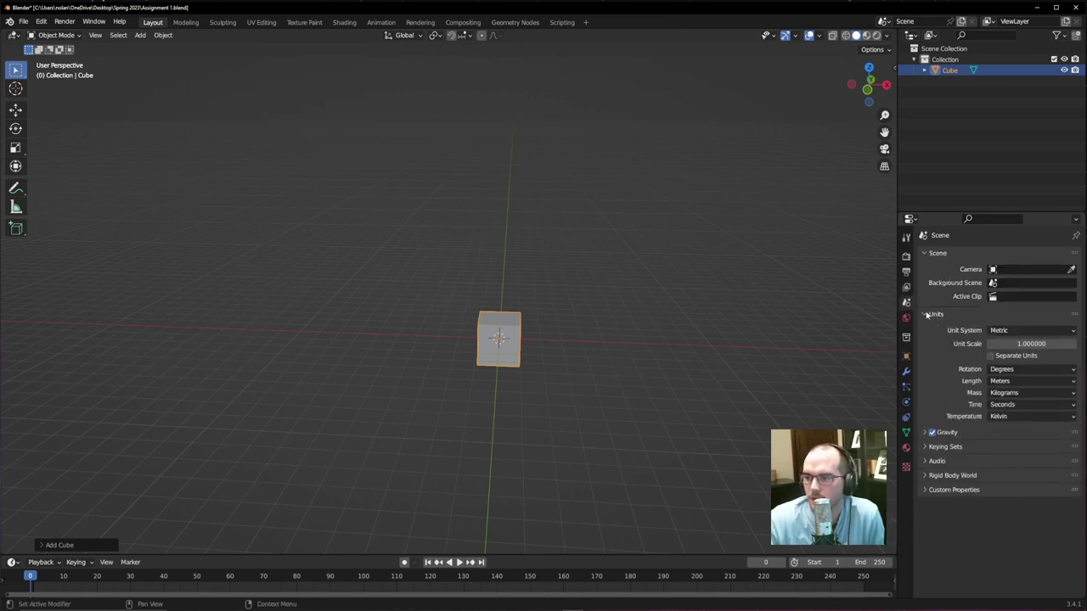
left_click(1004, 331)
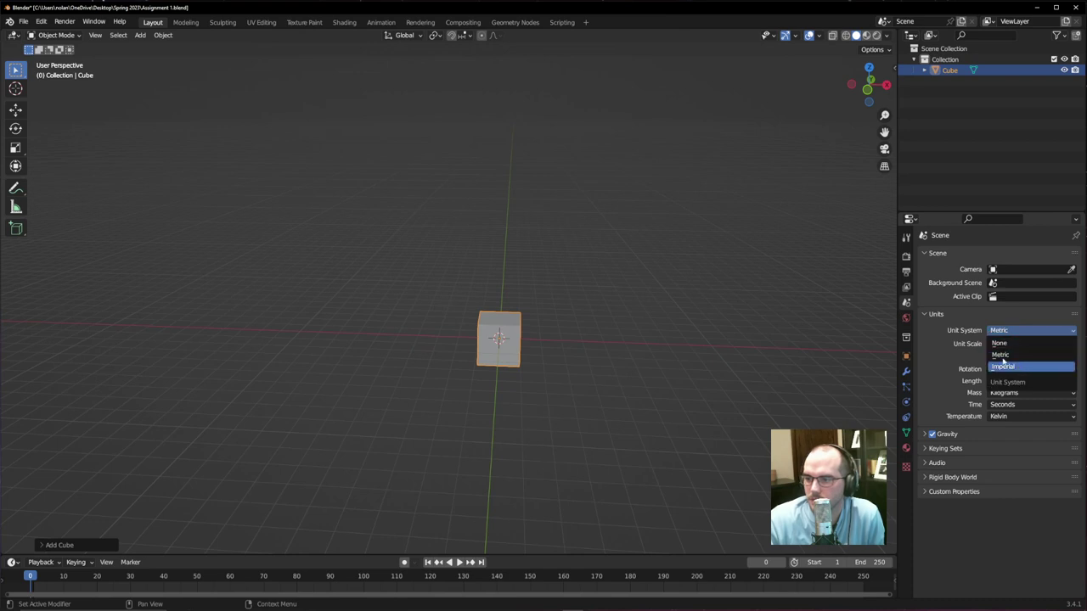
left_click(1023, 356)
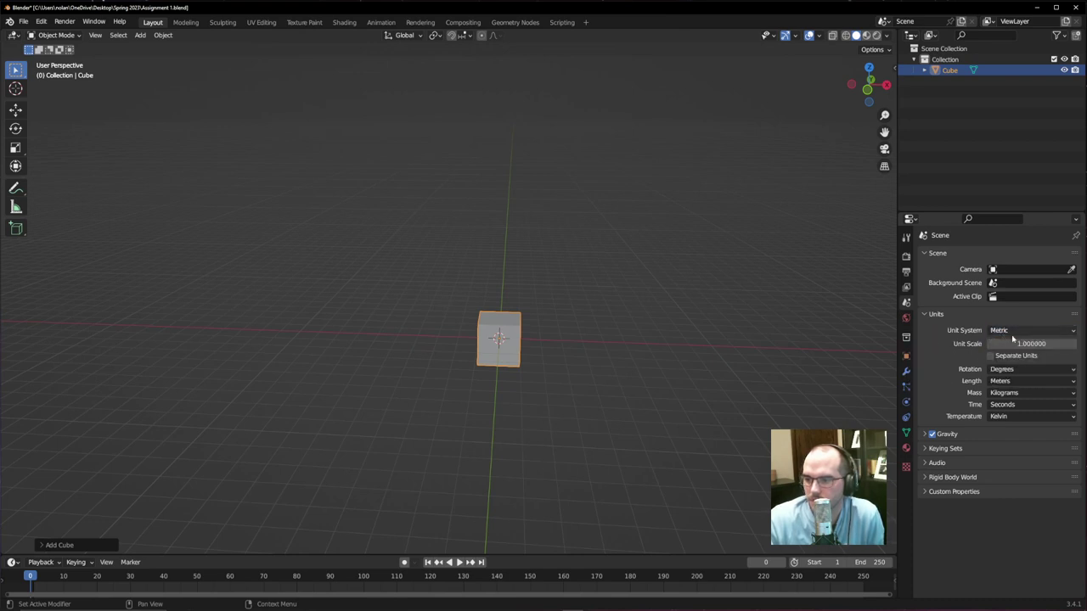
left_click(905, 356)
left_click(501, 340)
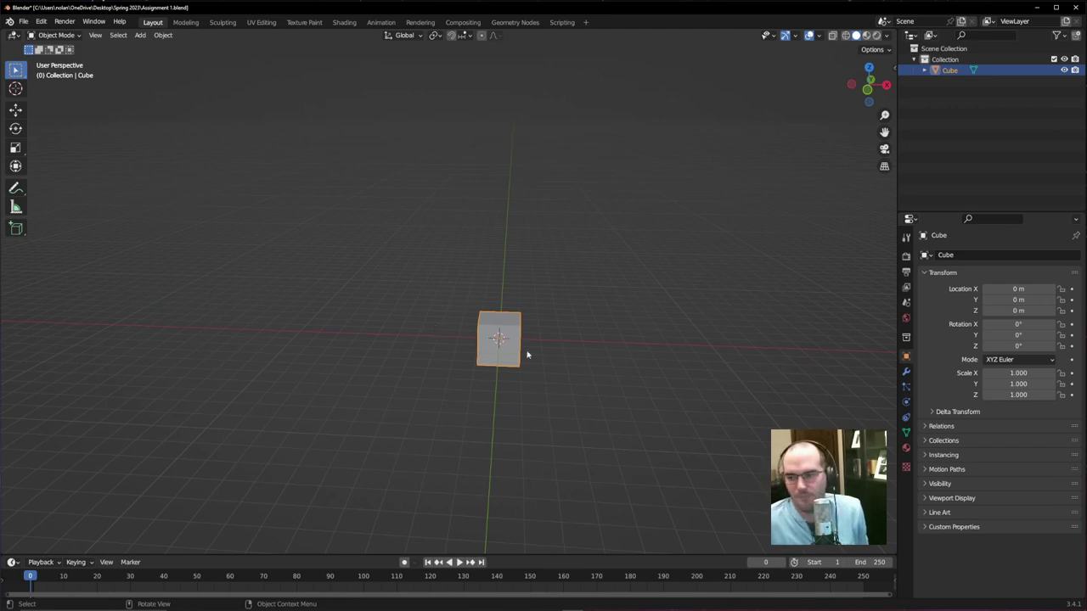
- Widen the cube to 16.035 in X and Y while keeping its height
middle_click_drag(529, 361, 515, 362)
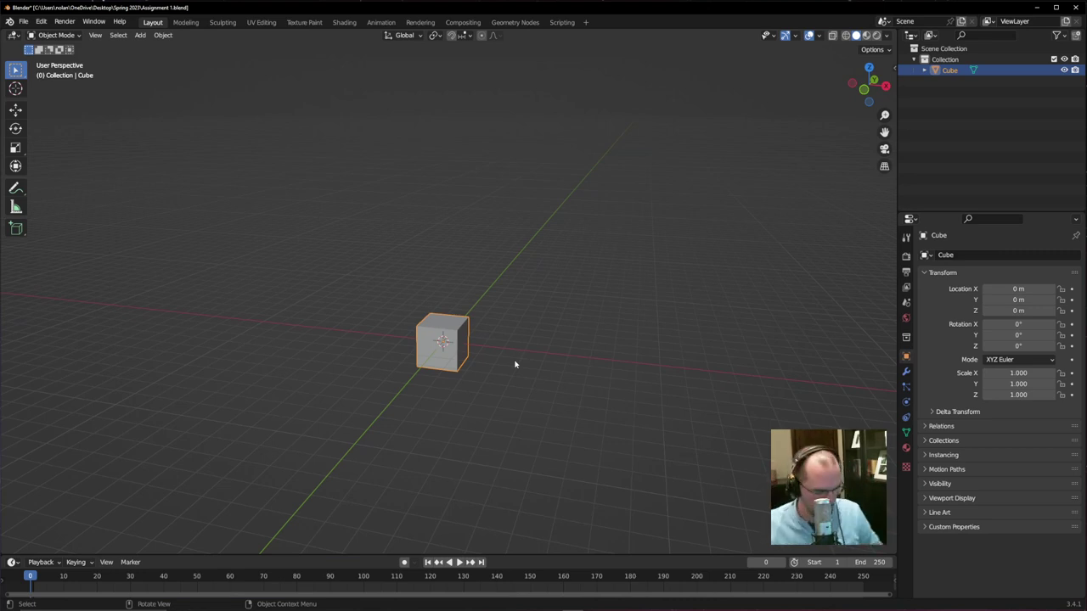
key("s")
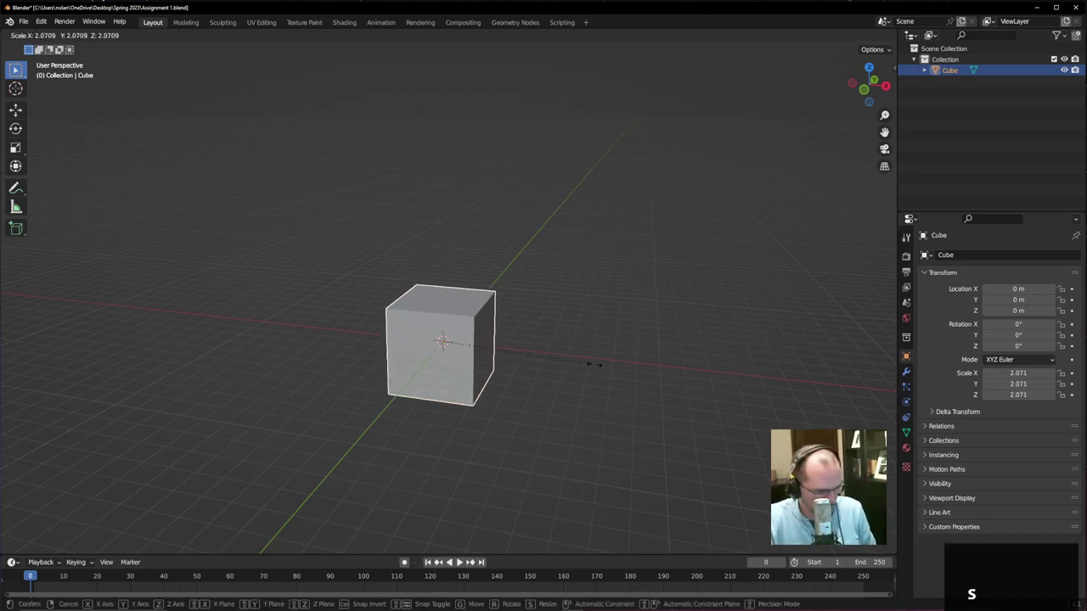
key("shift+z")
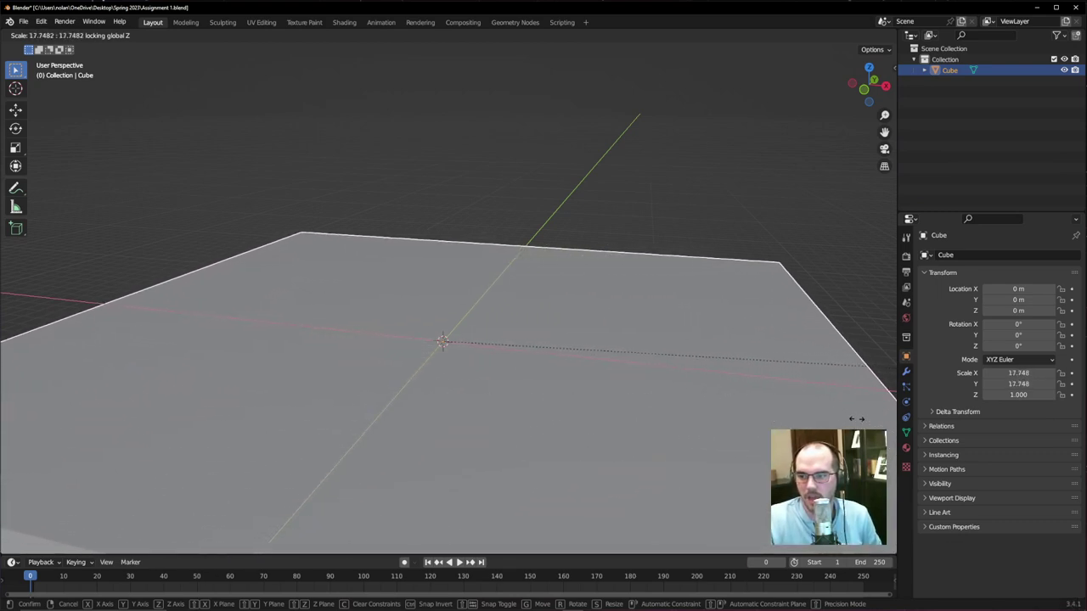
left_click(728, 399)
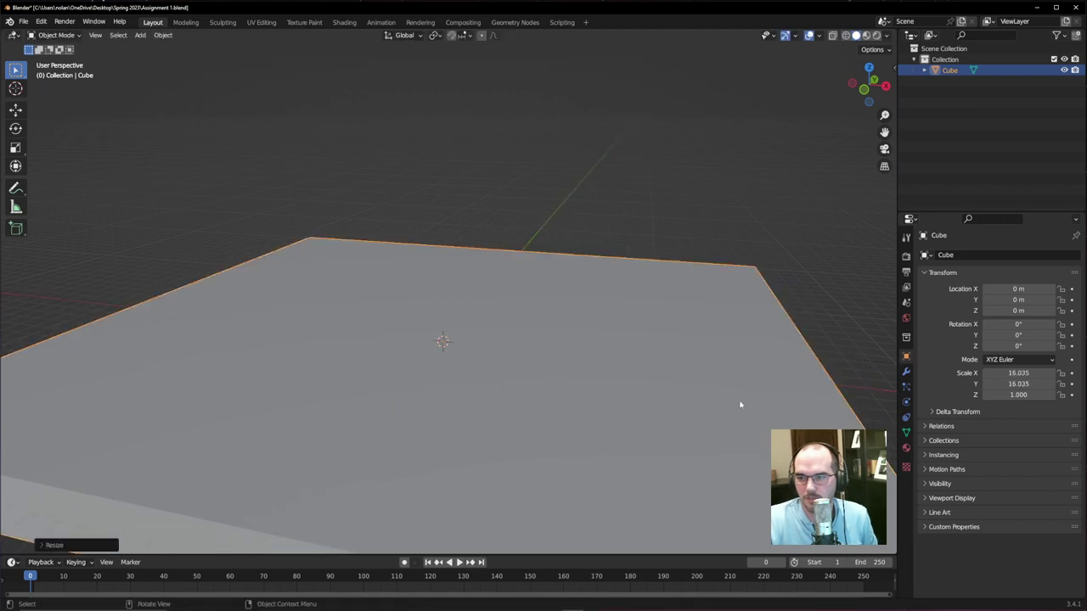
scroll(721, 408, "down", 5)
middle_click_drag(718, 408, 532, 385)
- Flatten the slab to 0.349 thick, then bring the house photo back full screen
key("s")
key("z")
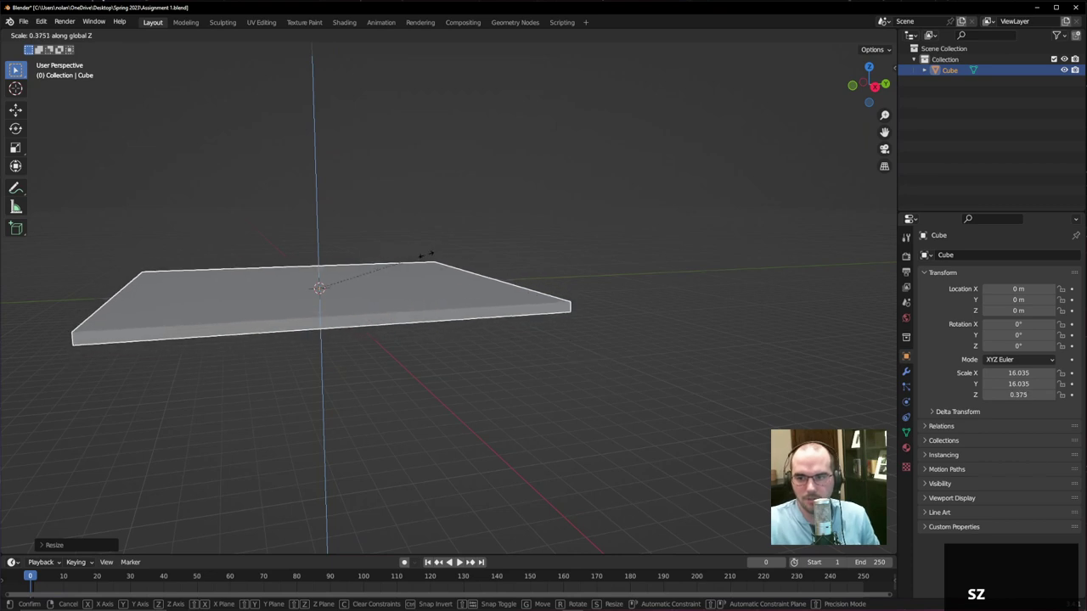
left_click(429, 255)
middle_click_drag(454, 315, 515, 328)
middle_click_drag(580, 337, 543, 343)
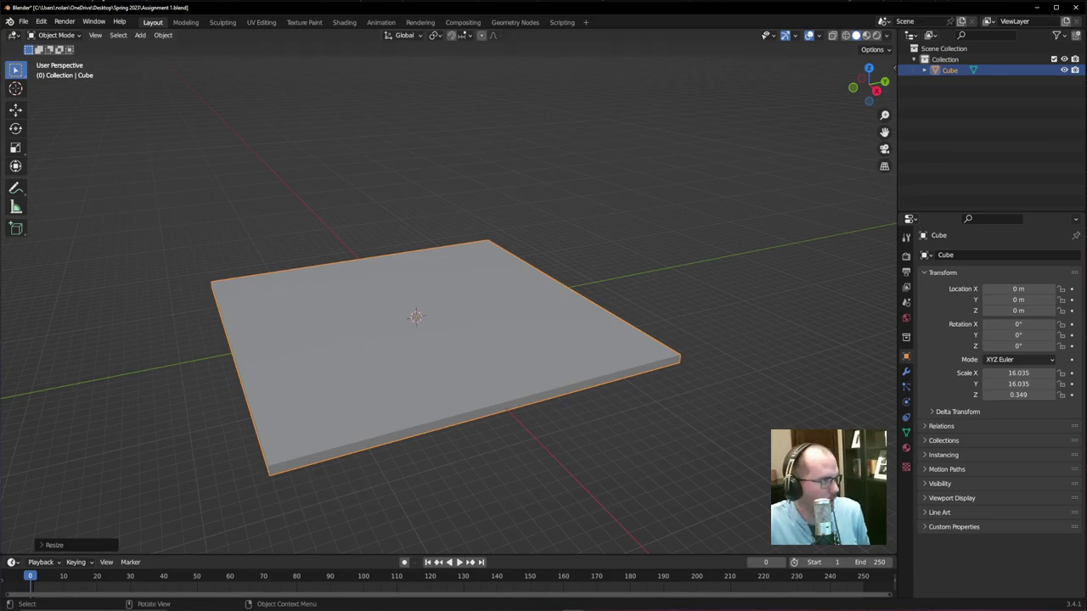
left_click_drag(9, 169, 582, 24)
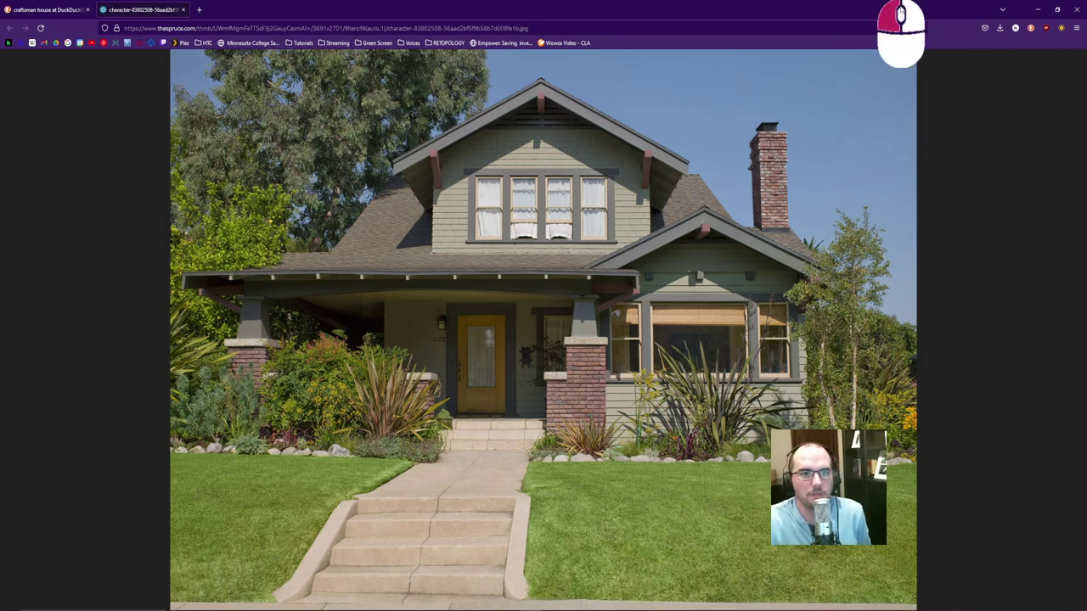
- Hide the browser and add Cube.001 at the origin on the slab at scale 1.000
left_click(1037, 10)
scroll(654, 318, "down", 2)
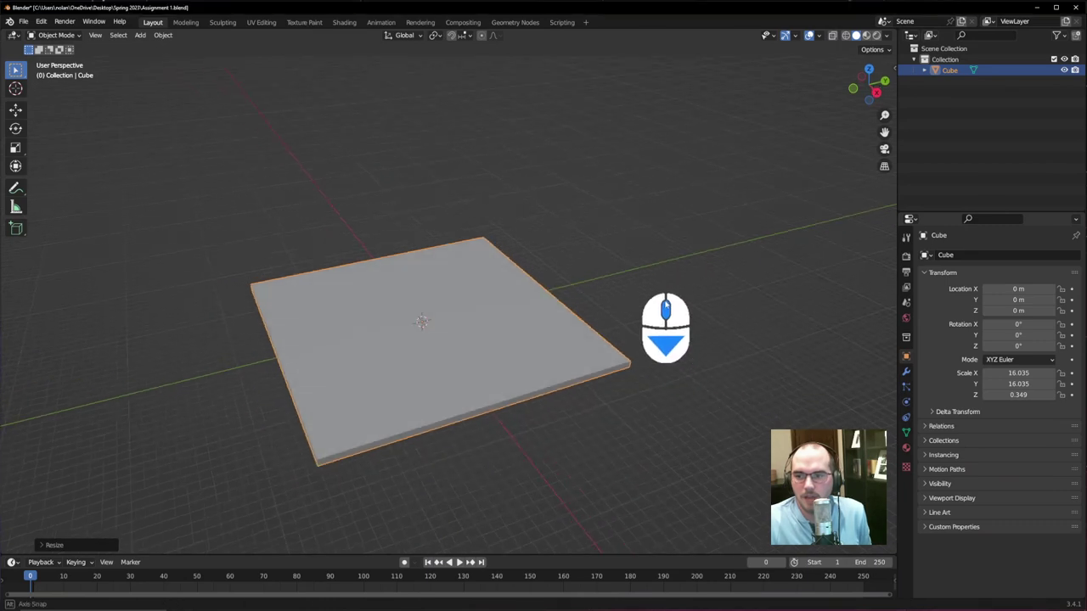
key("shift+a")
left_click(586, 321)
middle_click_drag(516, 347, 519, 348)
scroll(517, 347, "up", 5)
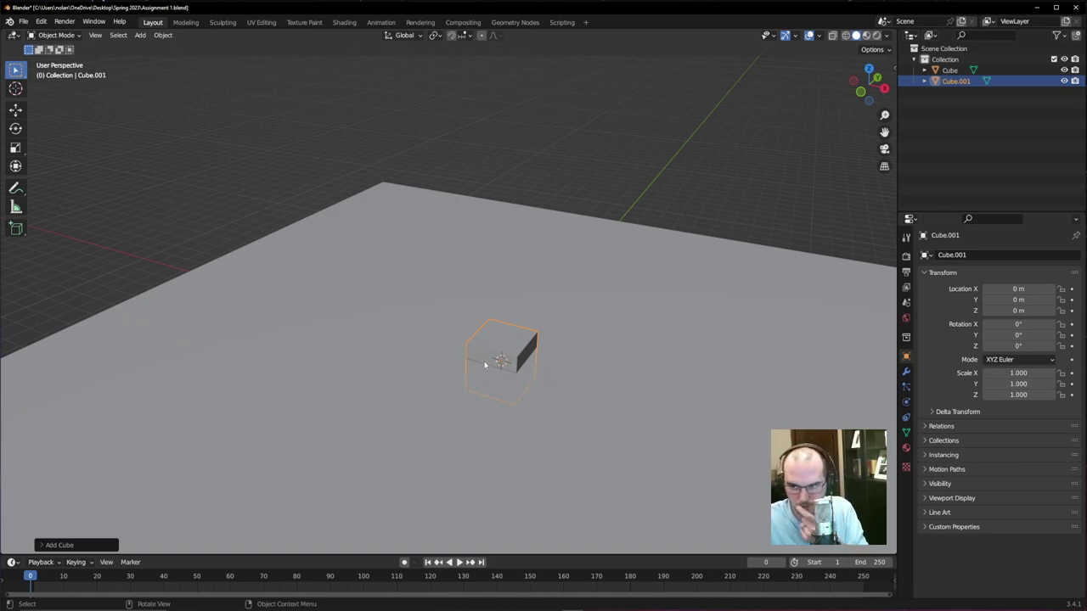
scroll(594, 399, "up", 5)
scroll(612, 425, "down", 3)
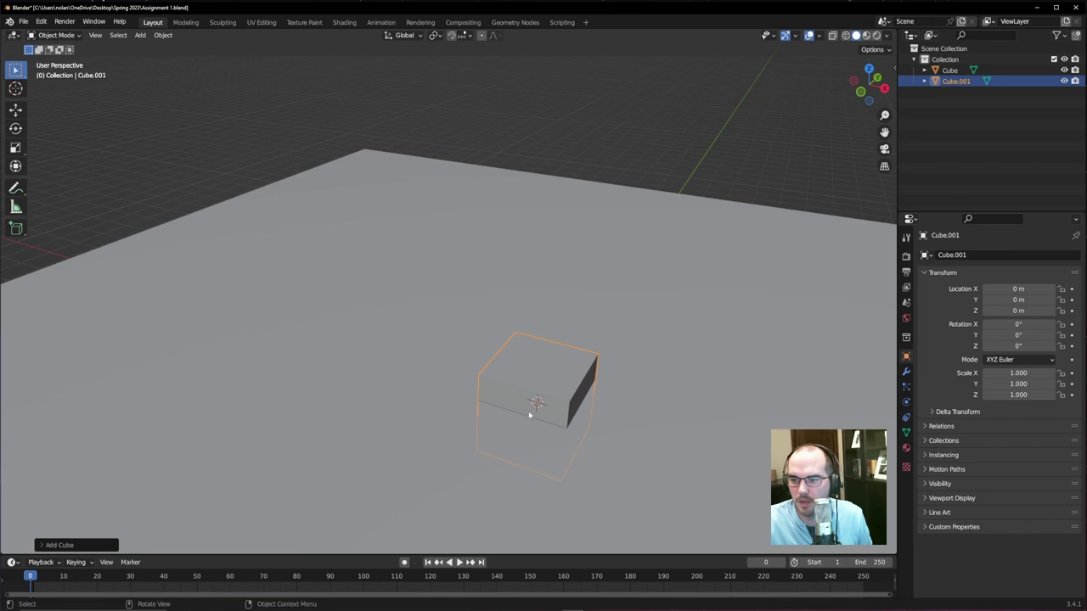
middle_click_drag(528, 414, 523, 420)
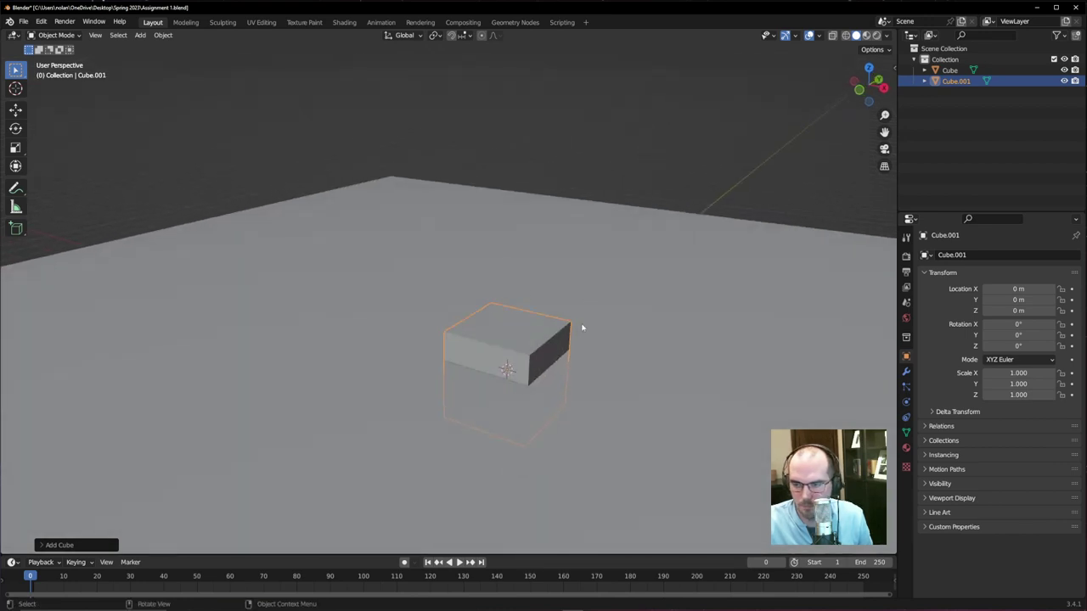
scroll(581, 323, "down", 4)
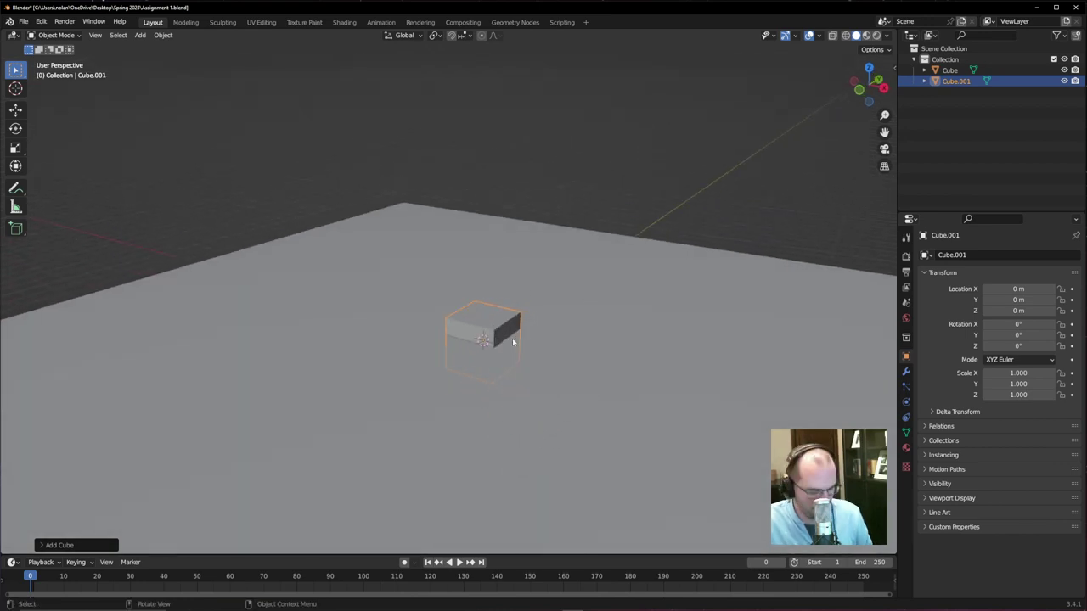
scroll(508, 376, "down", 3)
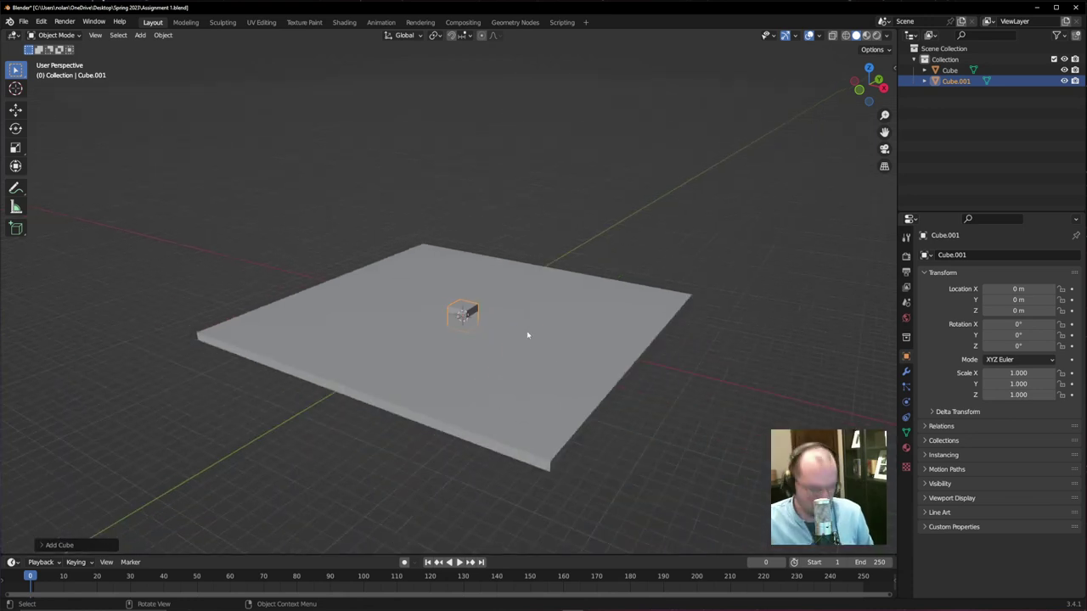
- Scale Cube.001 to 7.517 and move it to −6.6077, 6.7265, 6.6153 m over the slab corner
key("s")
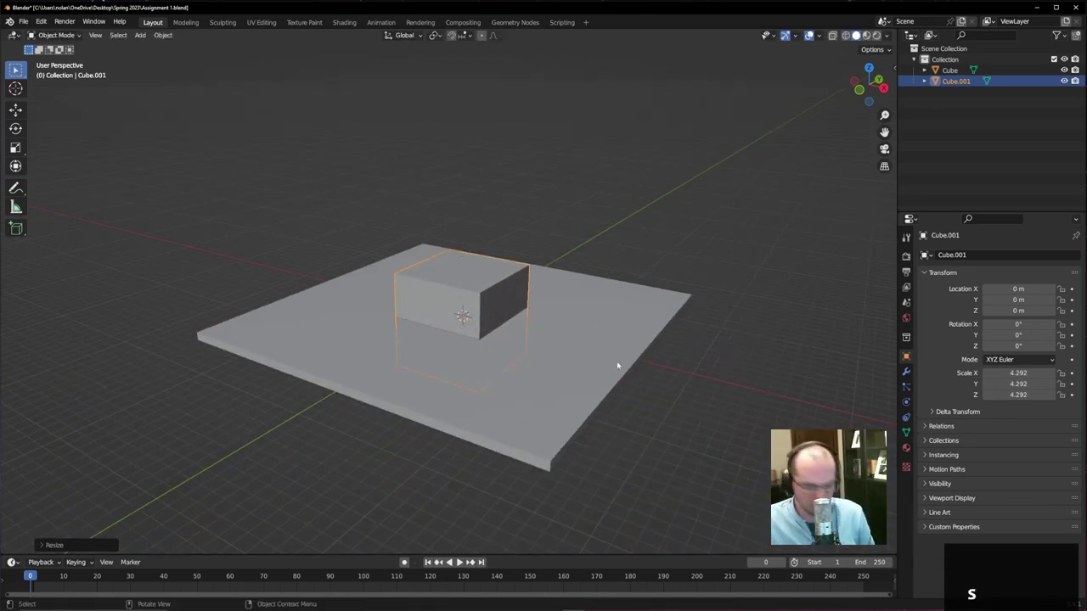
key("g")
left_click(628, 357)
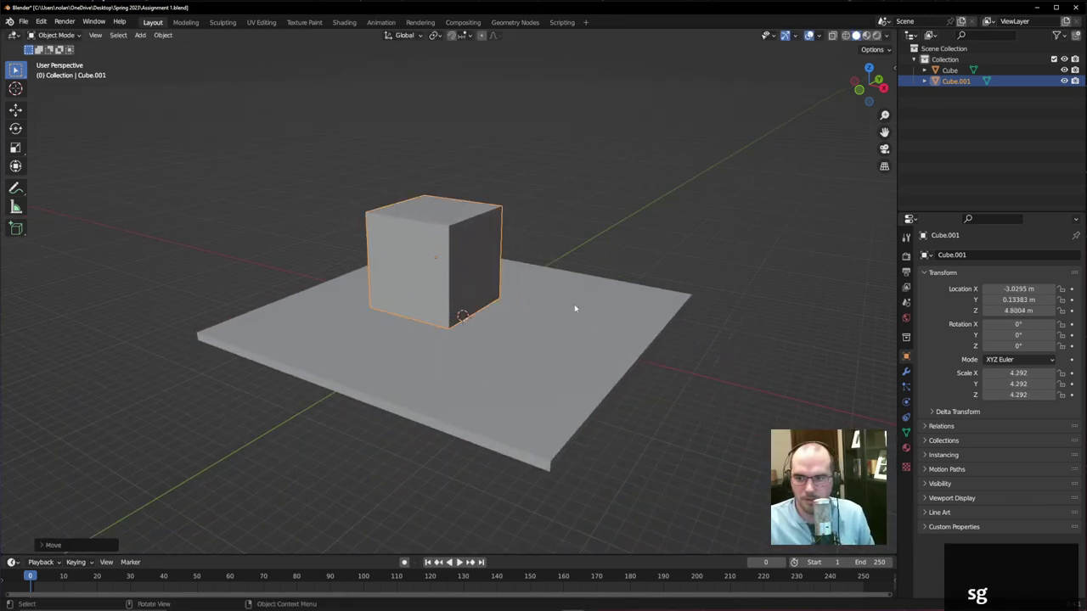
key("s")
left_click(679, 352)
middle_click_drag(682, 359, 539, 358)
key("g")
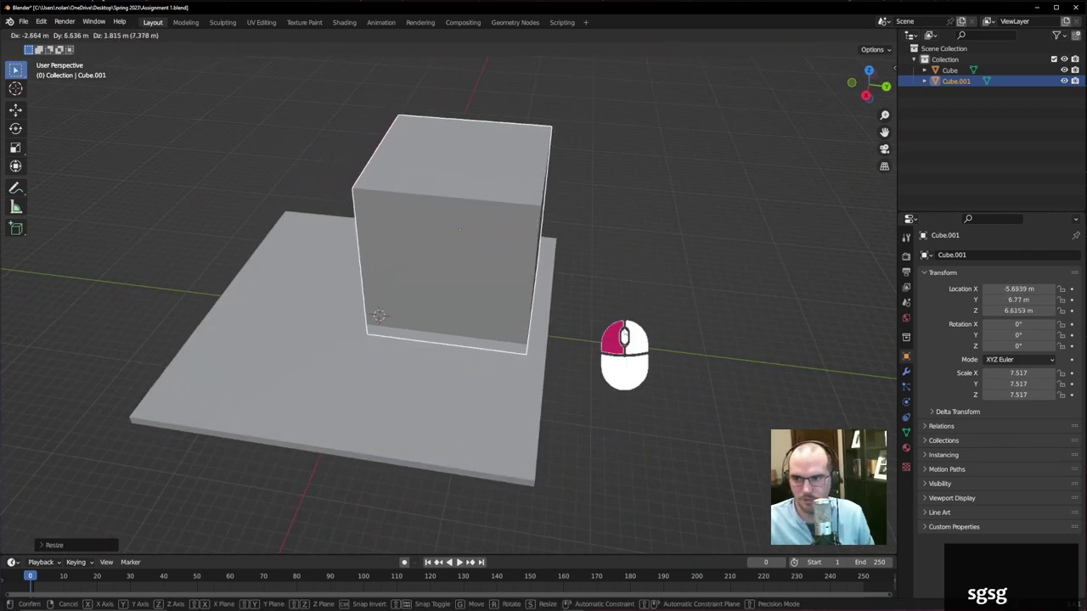
left_click(589, 356)
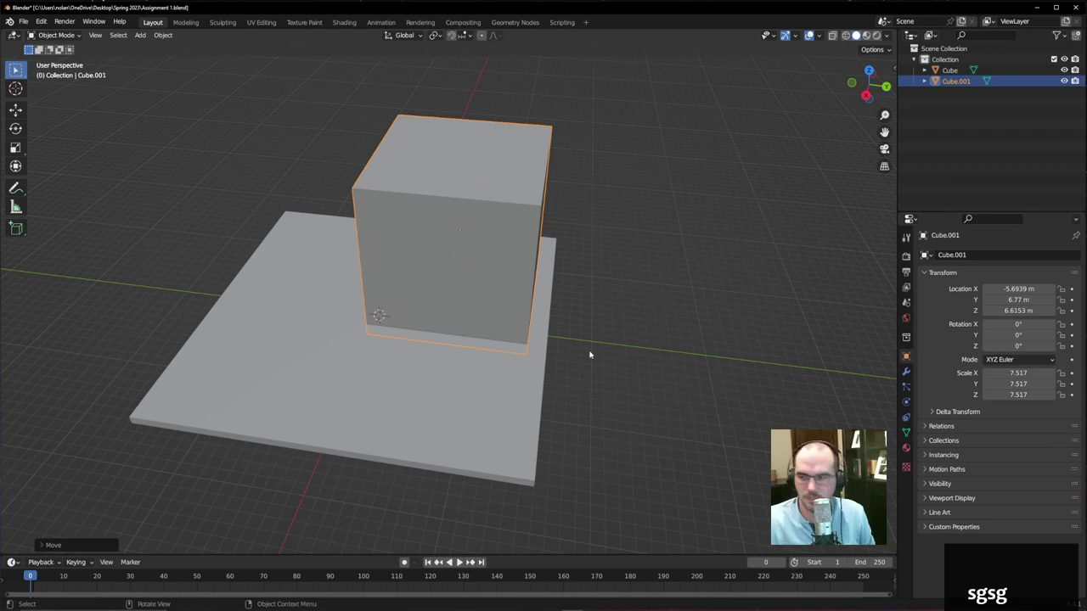
key("7")
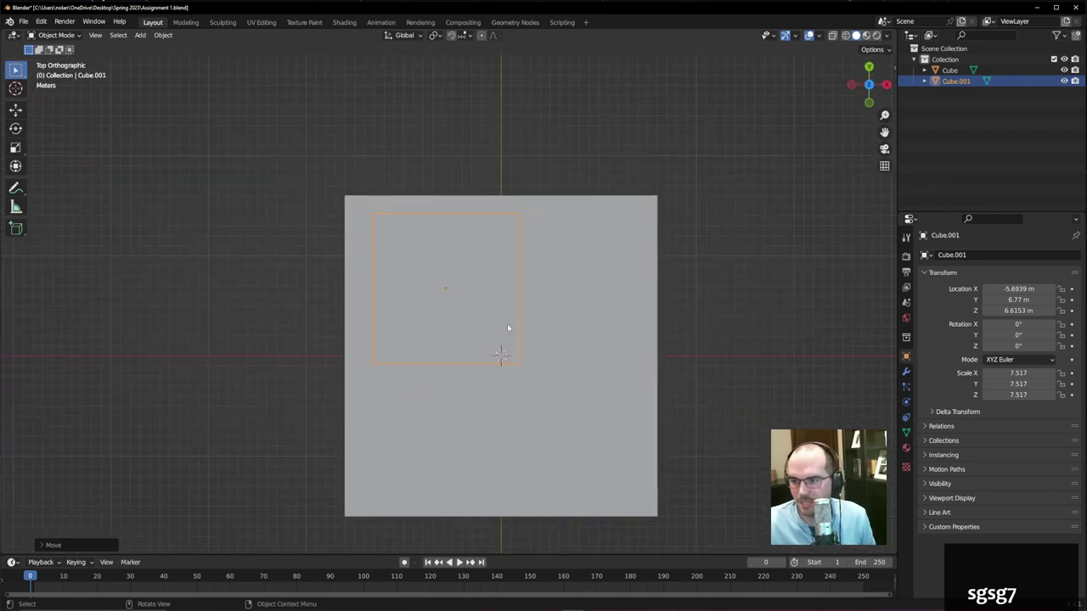
key("g")
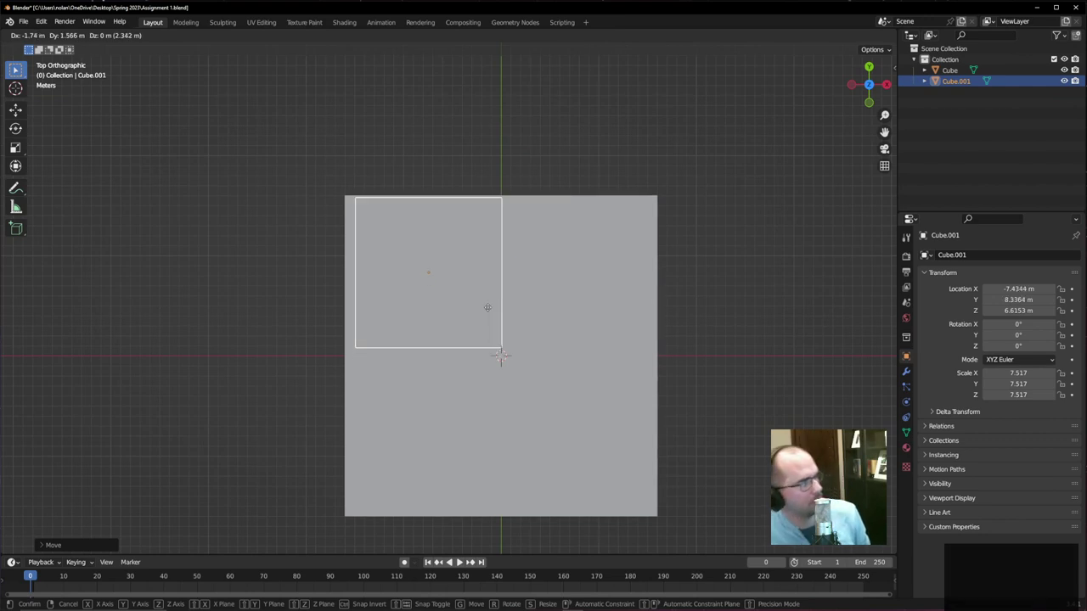
left_click(497, 323)
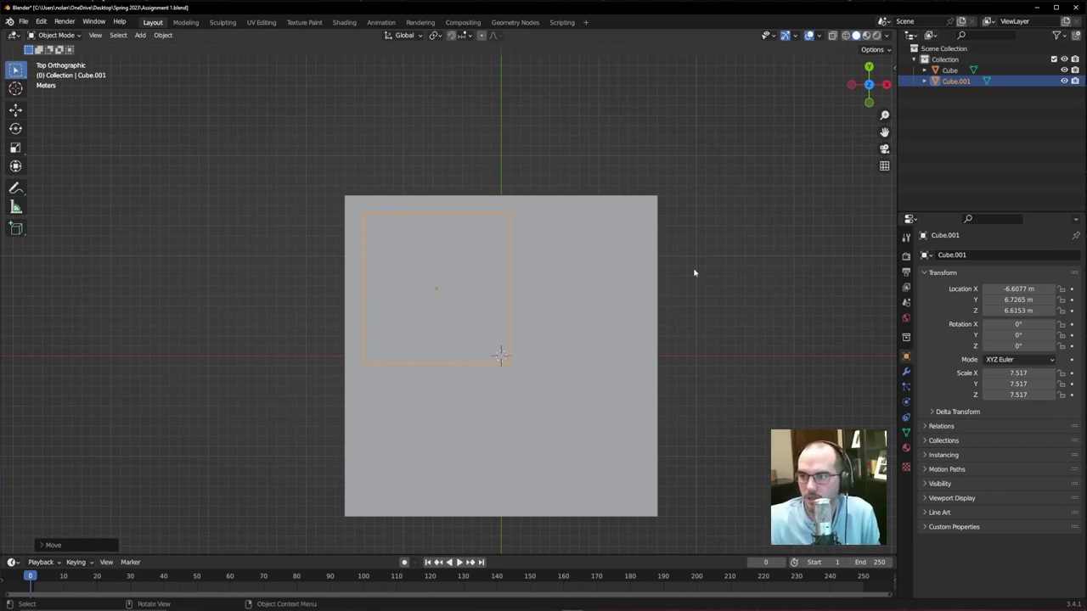
- Preview Rendered and Material shading, then return the viewport to Solid
left_click(876, 38)
left_click(866, 37)
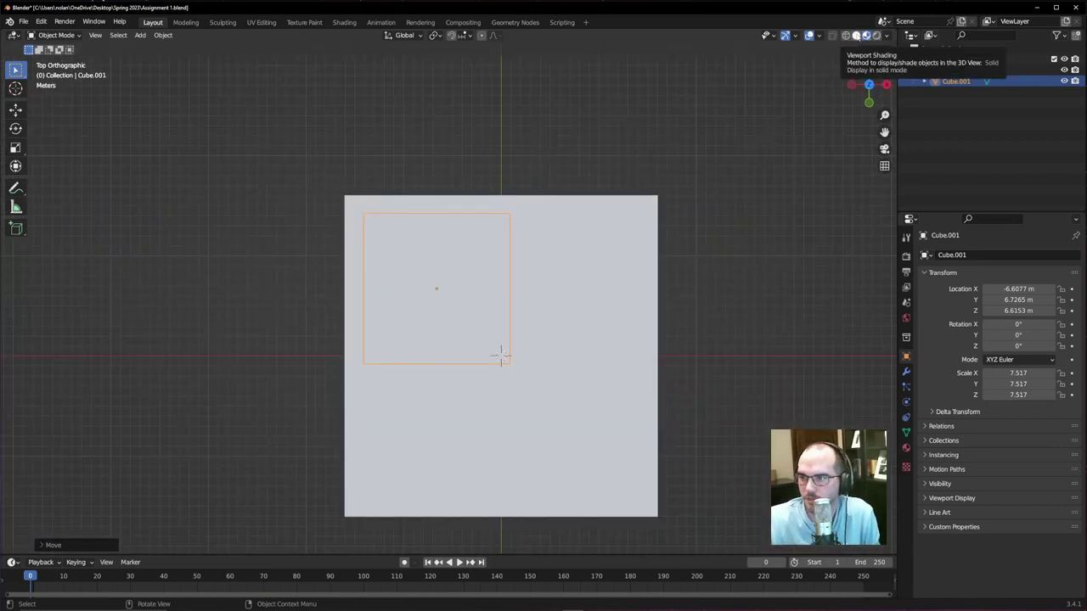
left_click(856, 36)
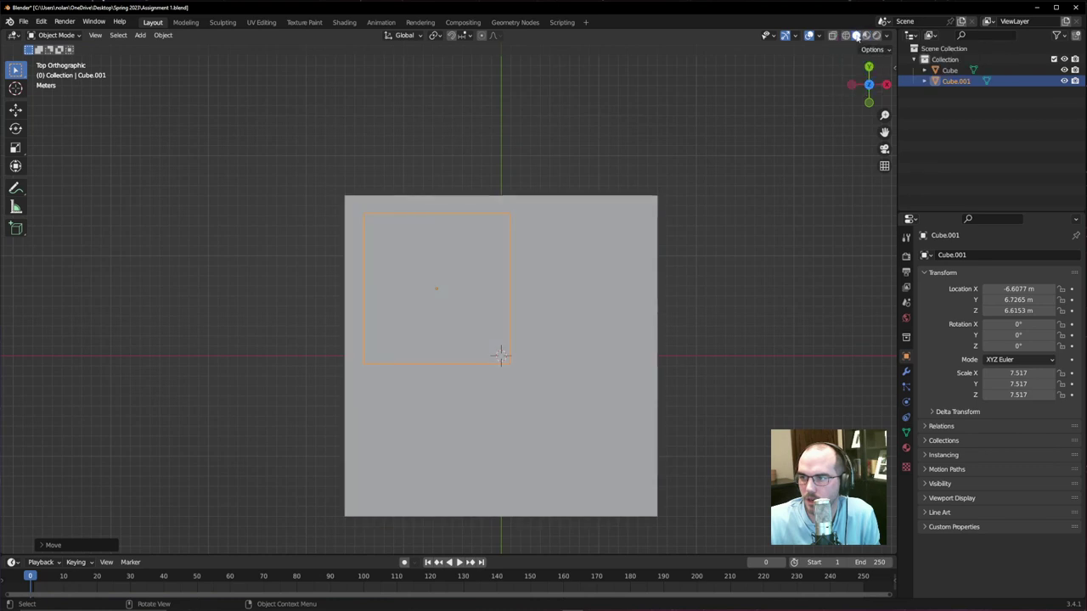
- Orbit into perspective and toggle Wireframe and Solid shading, ending in Solid view of Cube.001
left_click(846, 37)
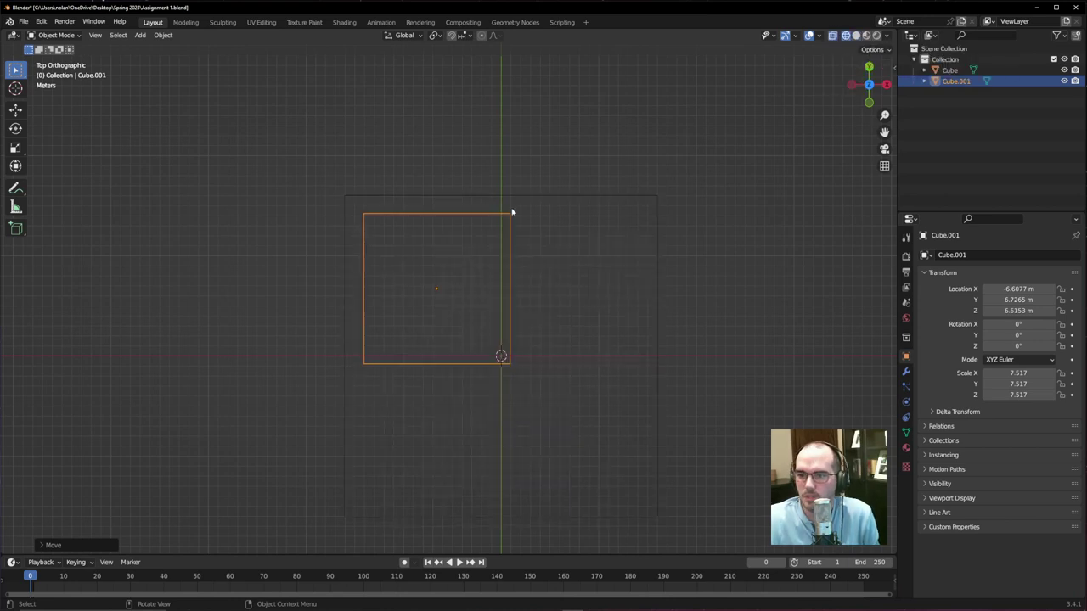
middle_click_drag(556, 348, 465, 241)
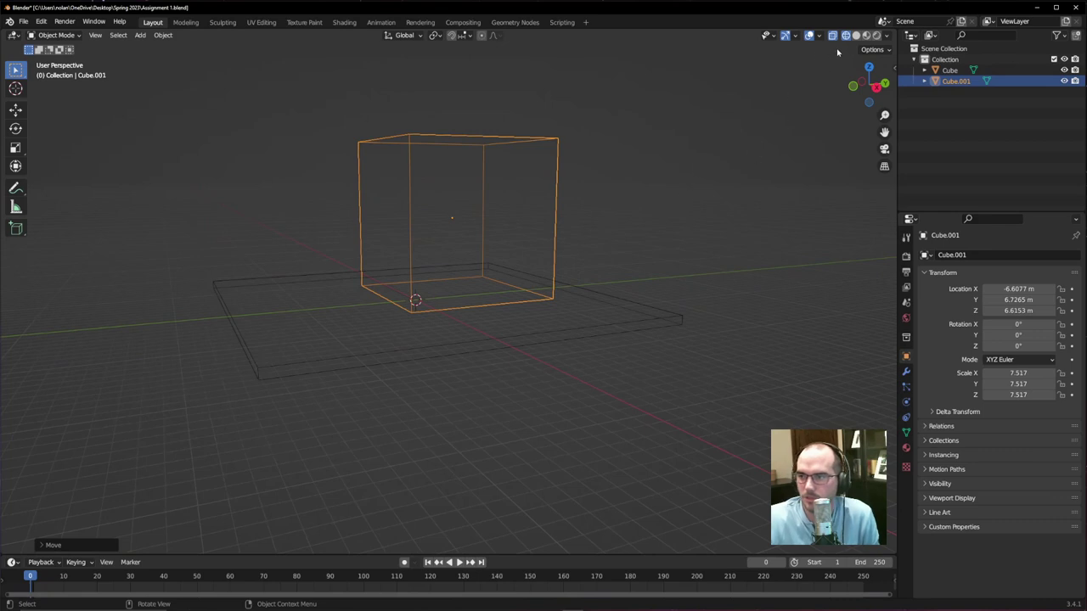
mouse_move(520, 176)
middle_mouse_down()
mouse_move(548, 230)
mouse_move(619, 191)
middle_mouse_up()
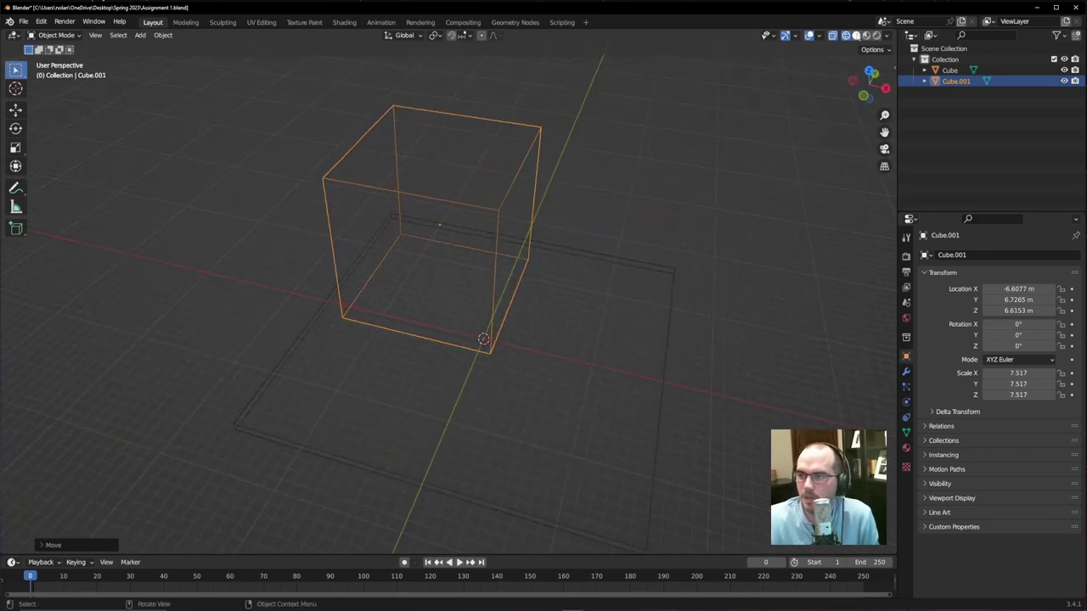
left_click(856, 35)
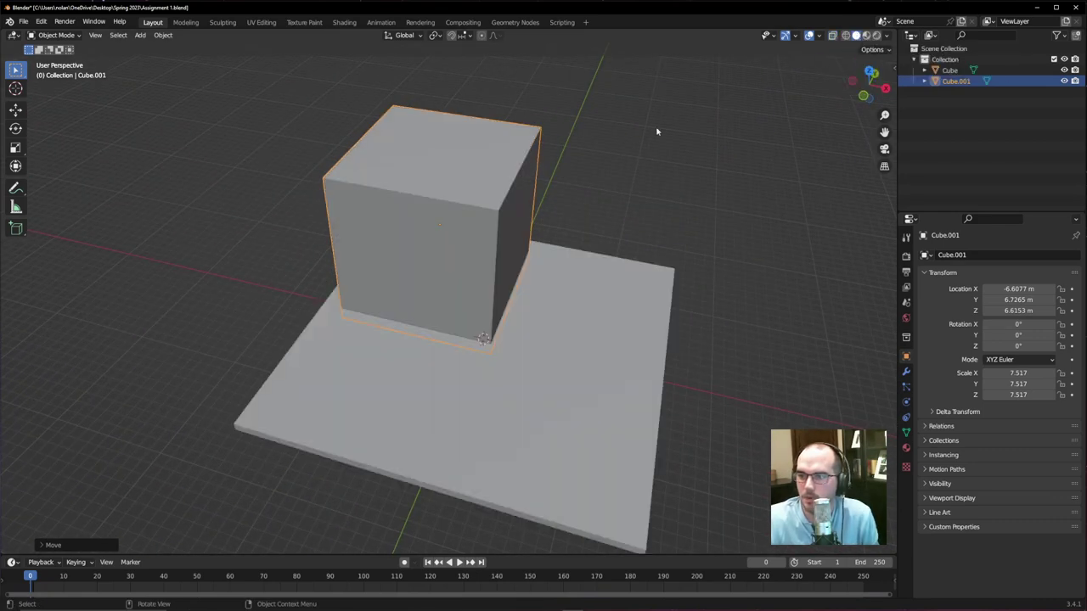
middle_click_drag(604, 153, 609, 162)
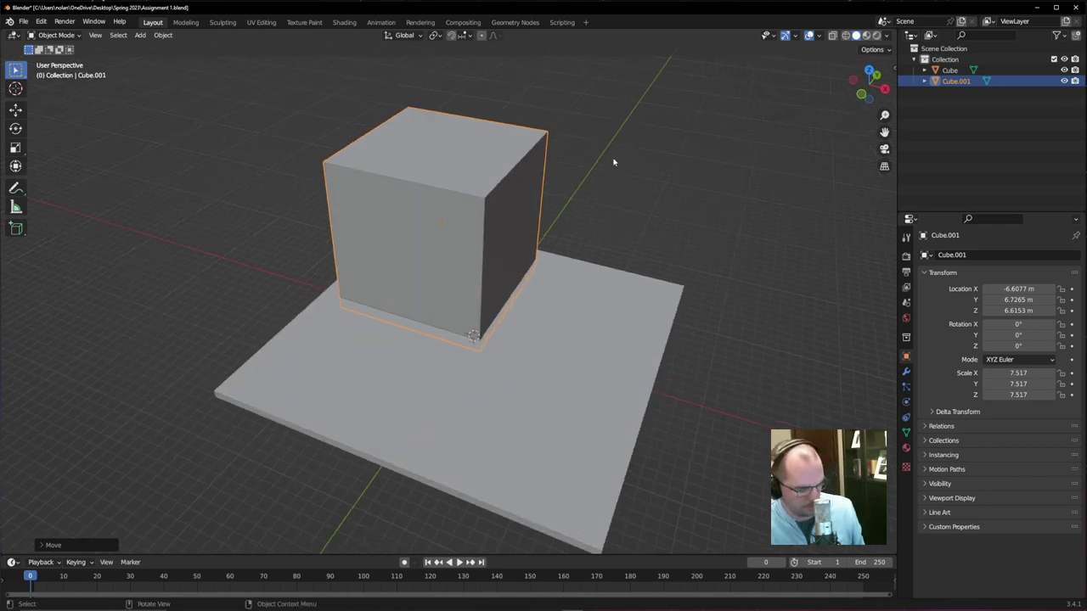
key("z")
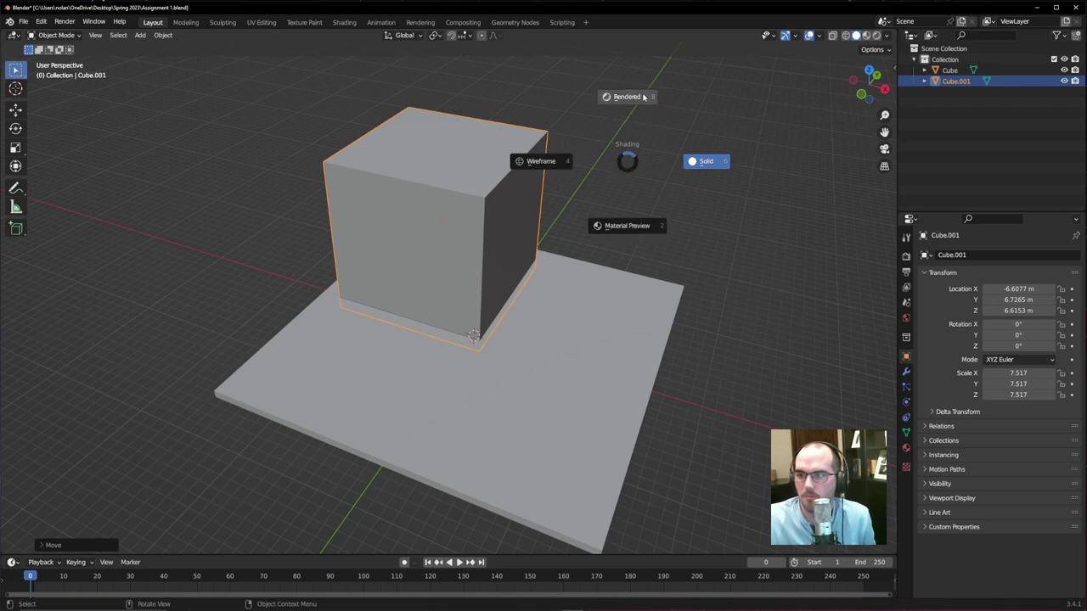
left_click(544, 161)
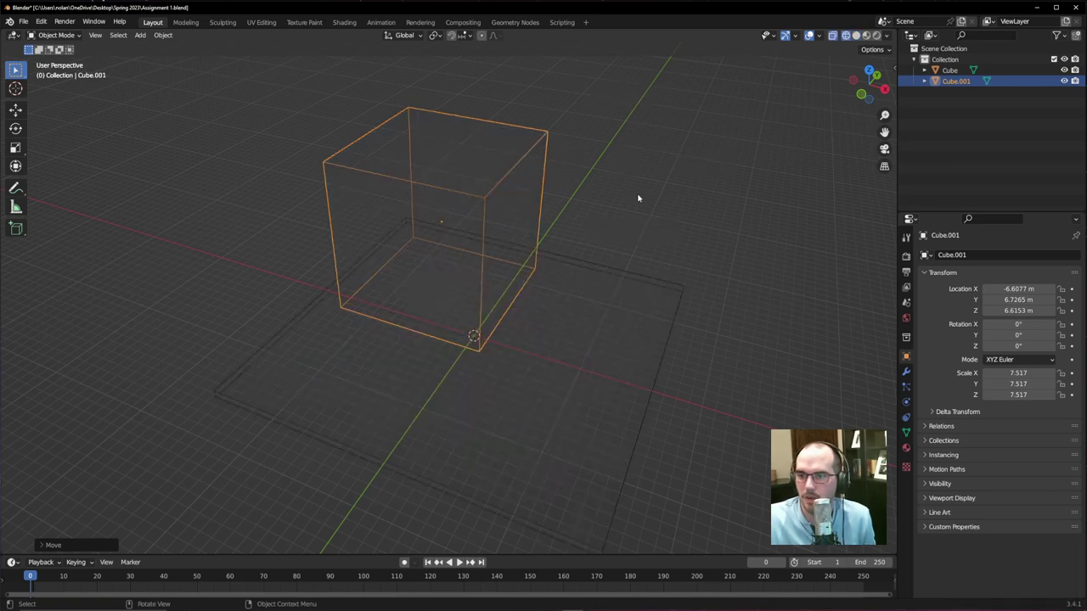
key("z")
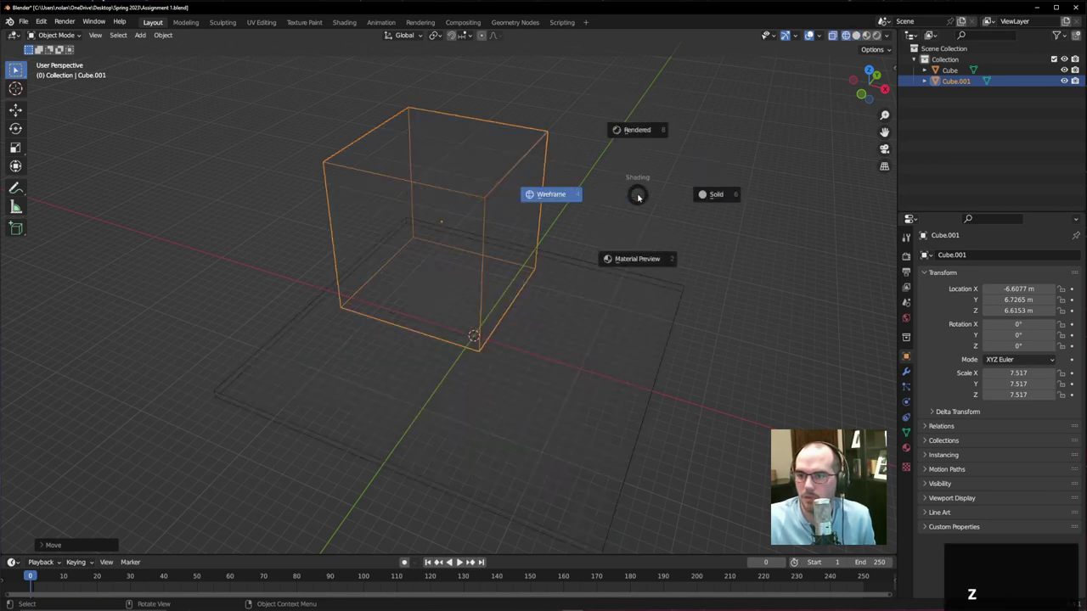
left_click(715, 195)
mouse_move(561, 262)
middle_mouse_down()
mouse_move(509, 259)
mouse_move(524, 230)
mouse_move(458, 239)
middle_mouse_up()
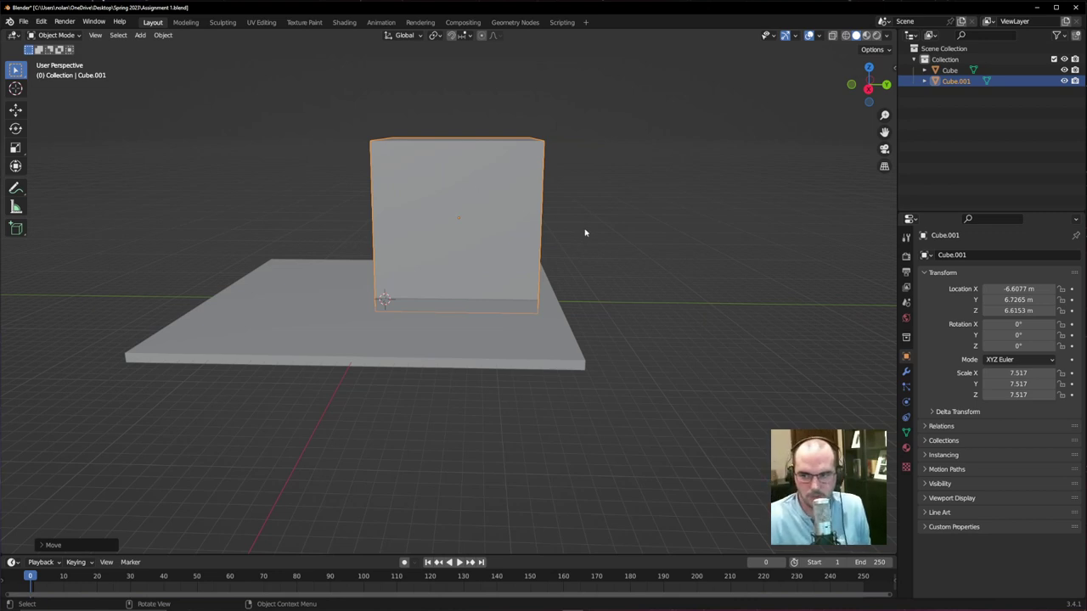
- Stretch Cube.001 to 10.561 along Y and slide it along Y to 1.2571 m
key("s")
key("x")
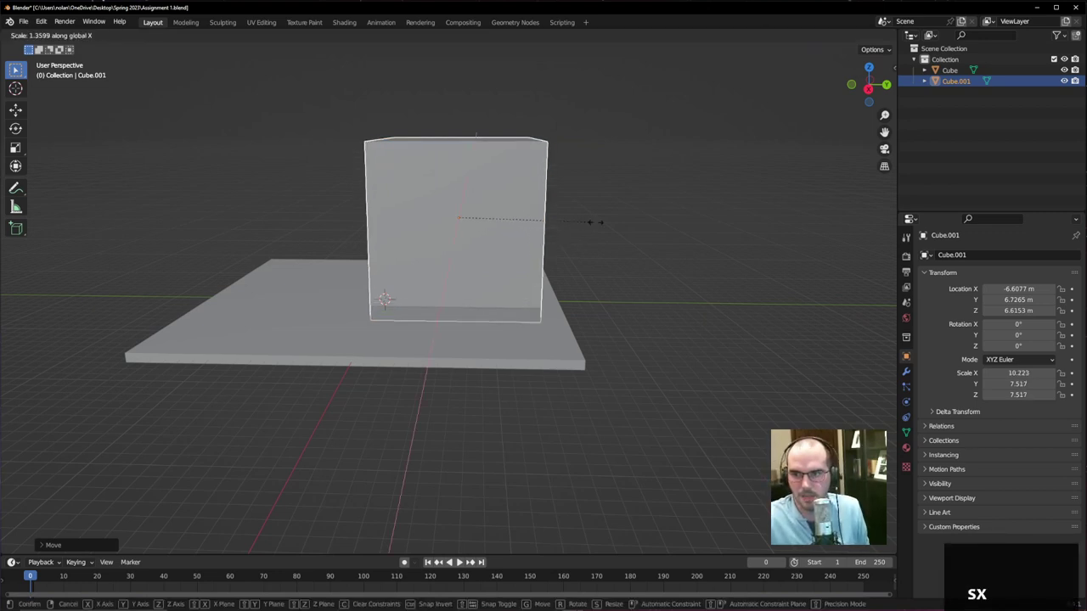
right_click(595, 225)
key("s")
key("y")
left_click(647, 219)
key("g")
key("x")
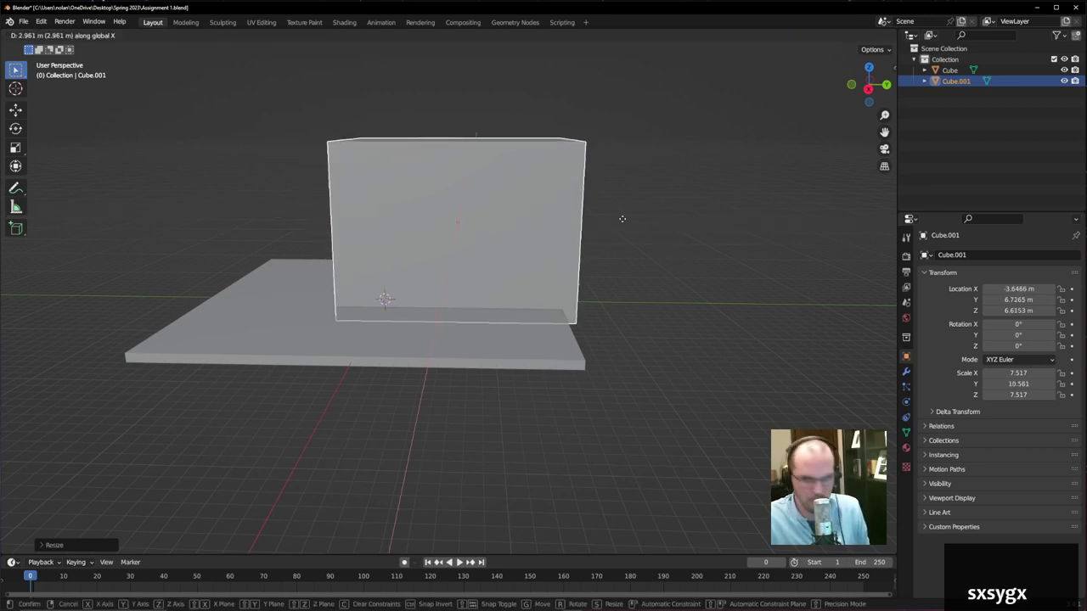
key("y")
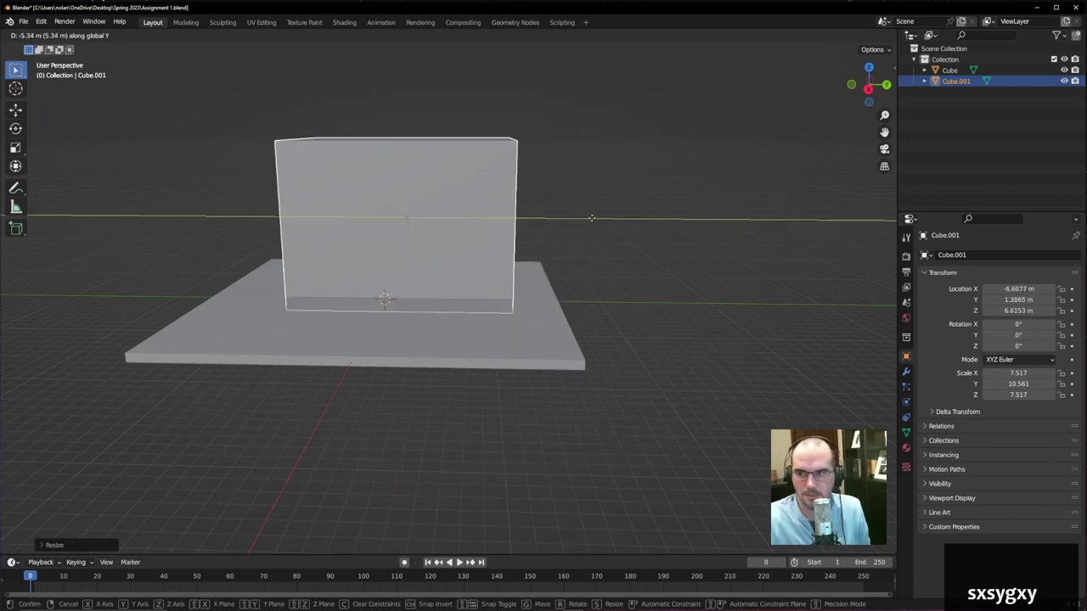
left_click(590, 219)
mouse_move(589, 221)
middle_mouse_down()
mouse_move(558, 239)
mouse_move(628, 240)
mouse_move(588, 239)
mouse_move(587, 228)
middle_mouse_up()
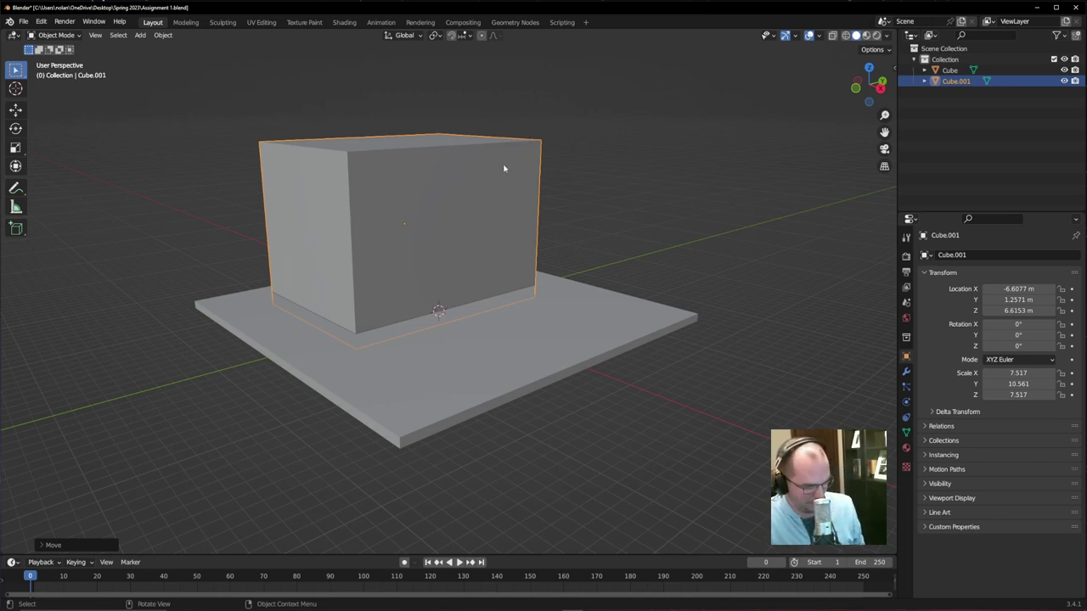
- Reduce the block's height to 5.832 and lower it to Z 5.8755 m onto the slab
key("g")
key("z")
key("Escape")
key("g")
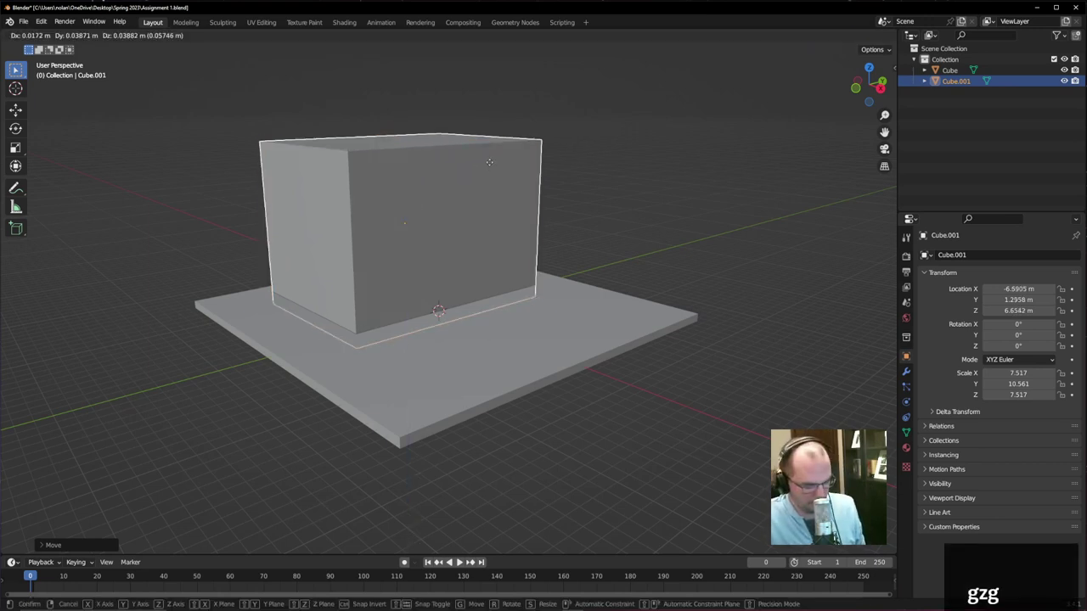
key("Escape")
key("s")
key("z")
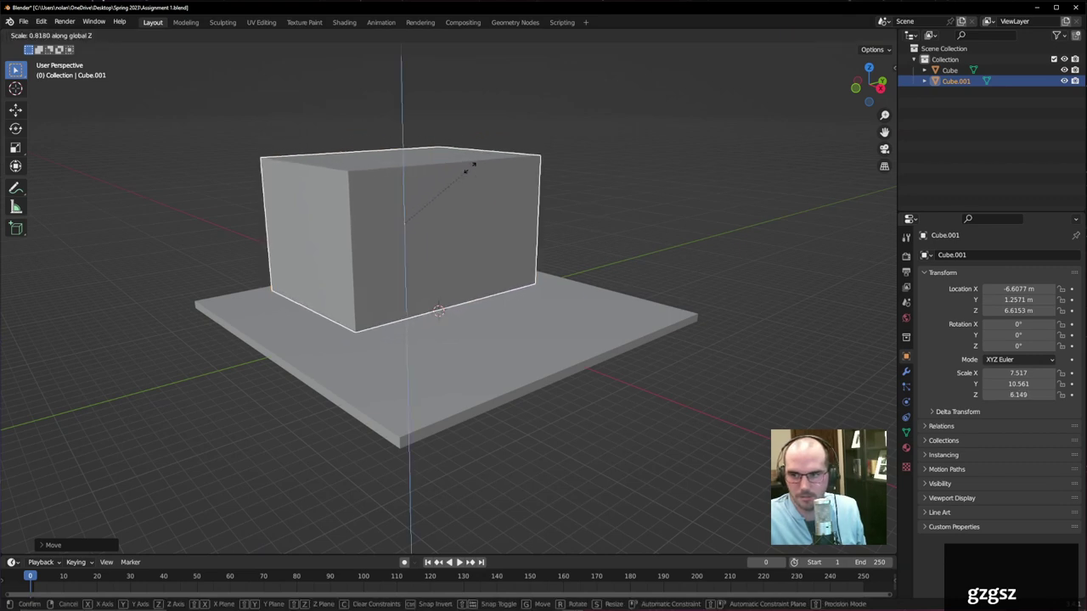
left_click(466, 172)
key("g")
key("z")
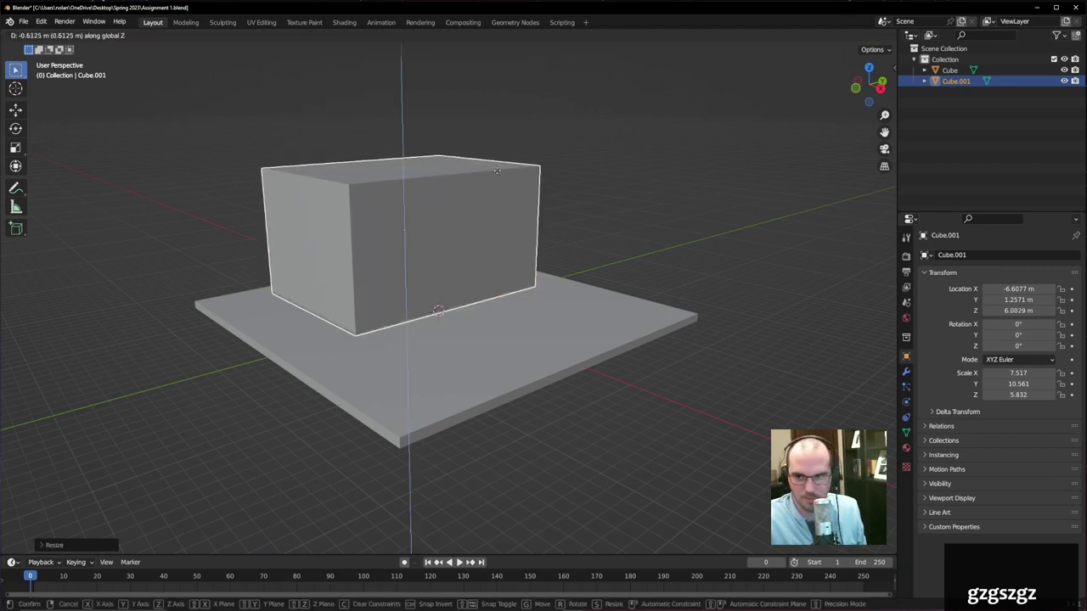
left_click(503, 191)
middle_click_drag(506, 213, 572, 231)
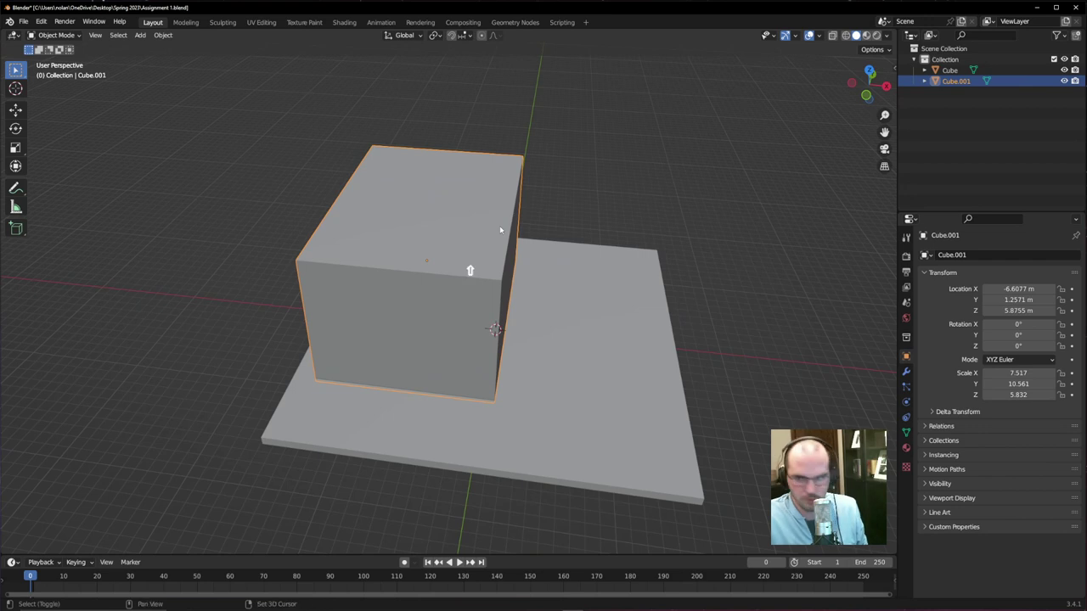
- Duplicate the main room block, place the copy to its right, and rotate it 90° about Z
key("shift+d")
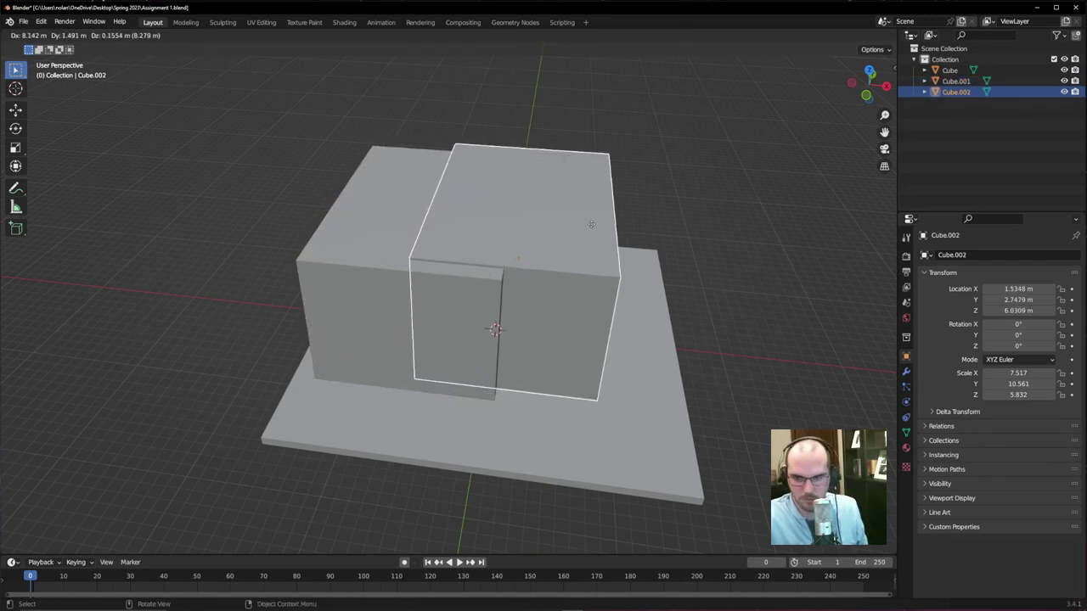
key("shift+z")
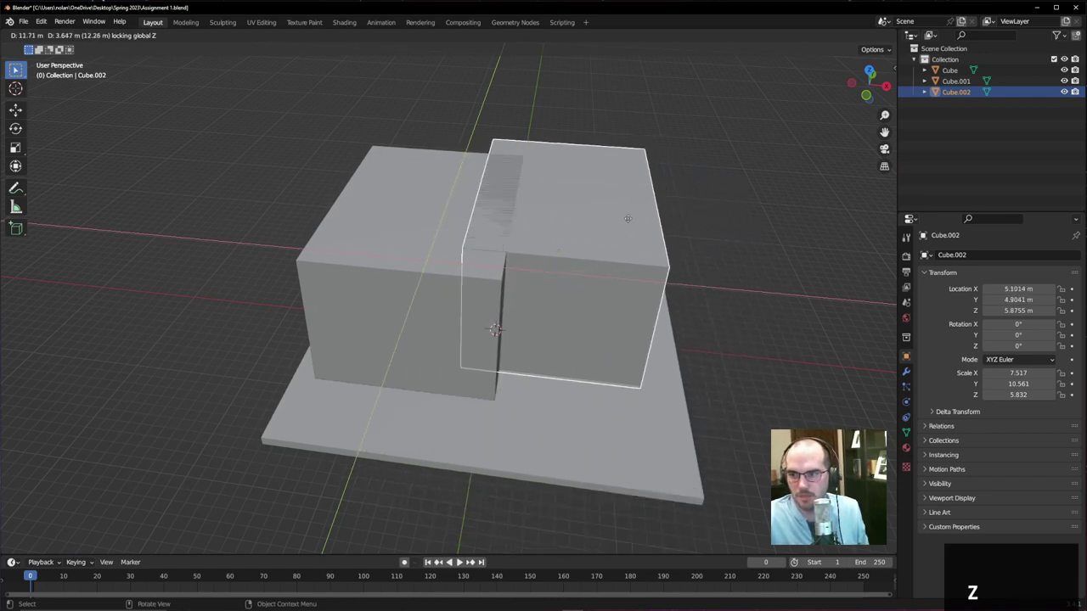
right_click(645, 225)
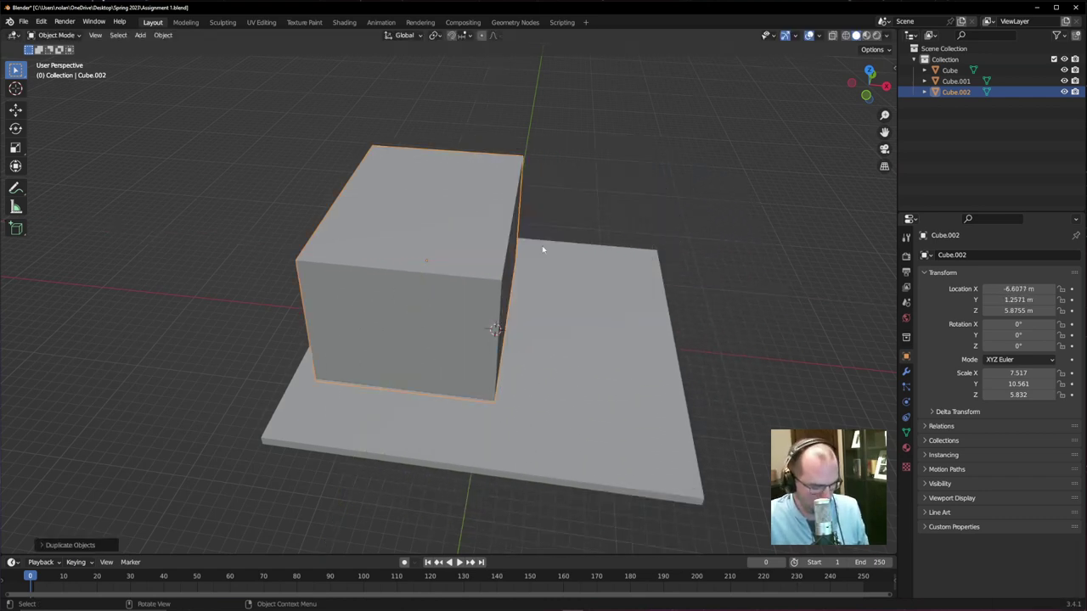
key("g")
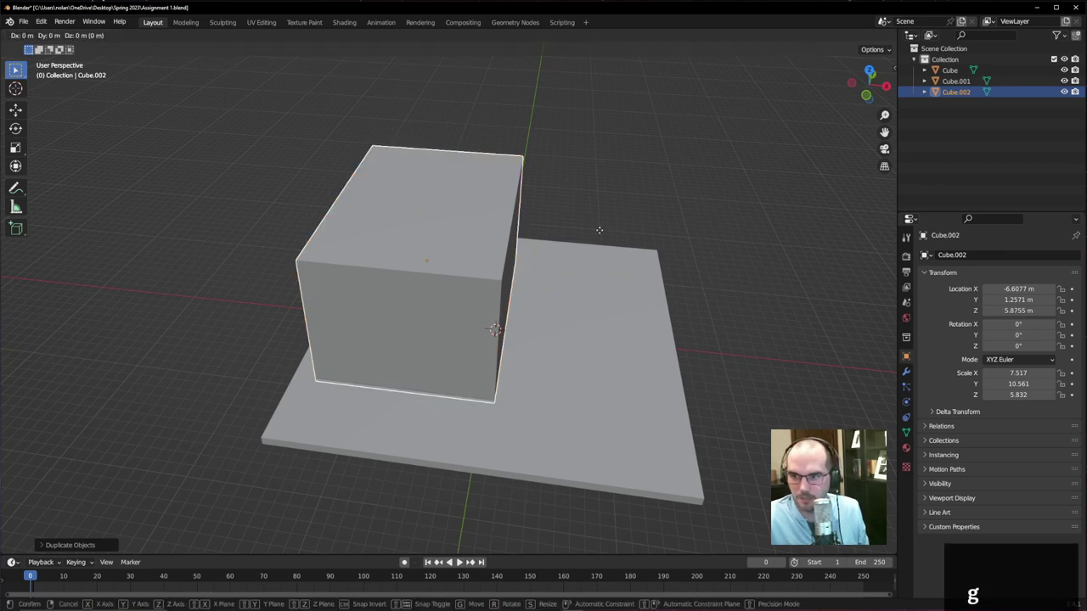
key("shift+z")
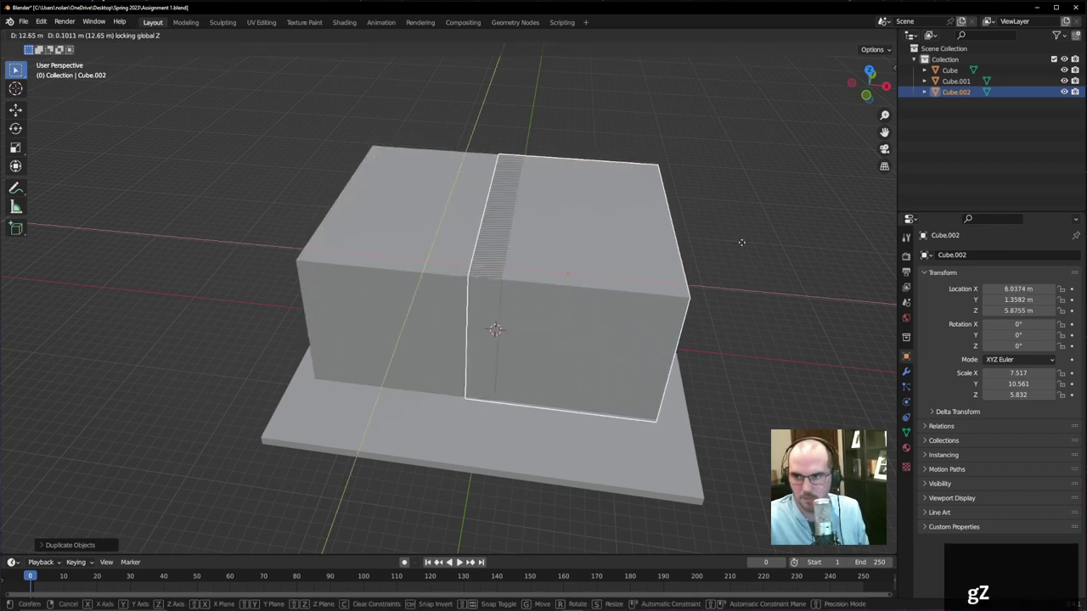
left_click(774, 241)
middle_click_drag(774, 243, 687, 247)
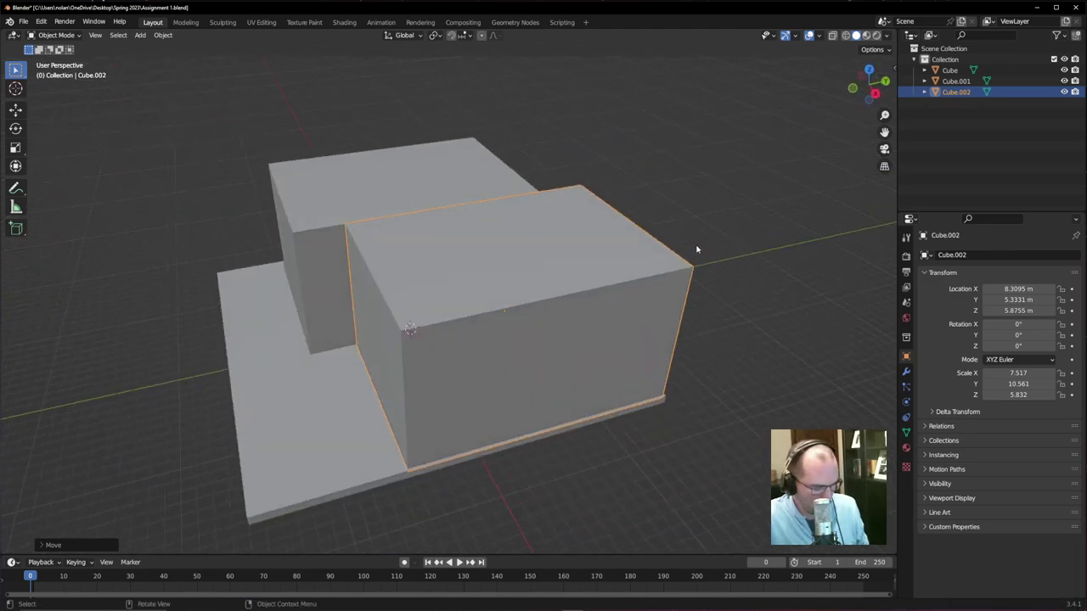
type("rz90")
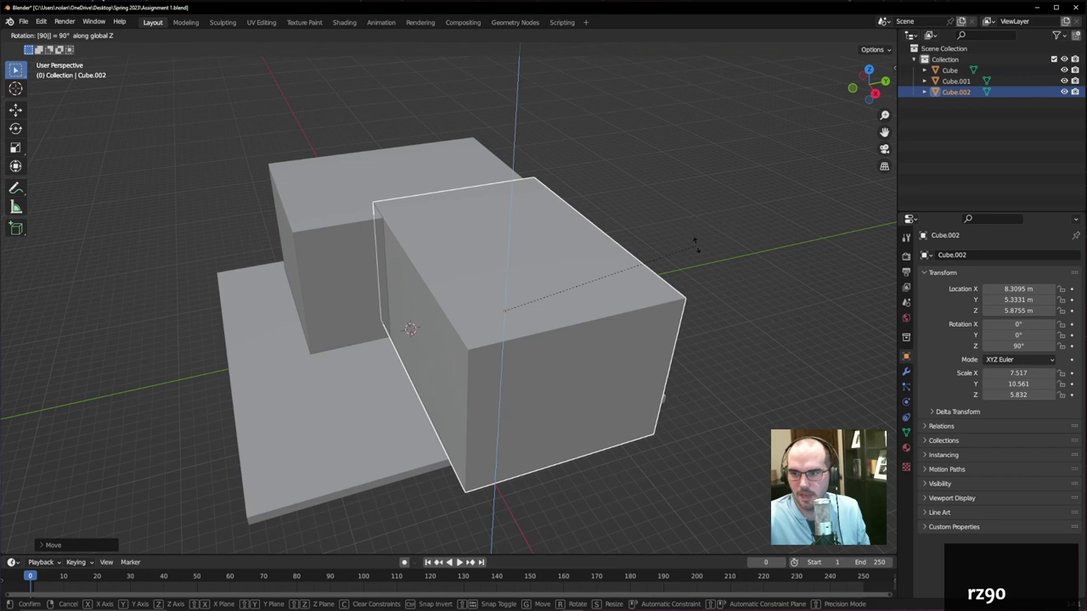
key("Return")
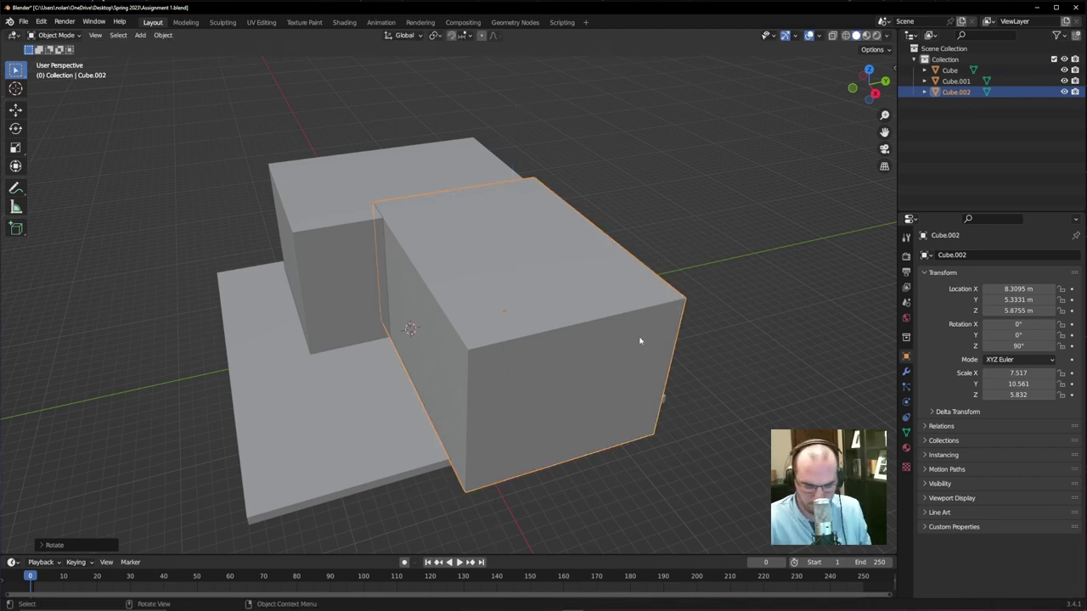
- In top view, move the copy closer against the main block
key("KP_7")
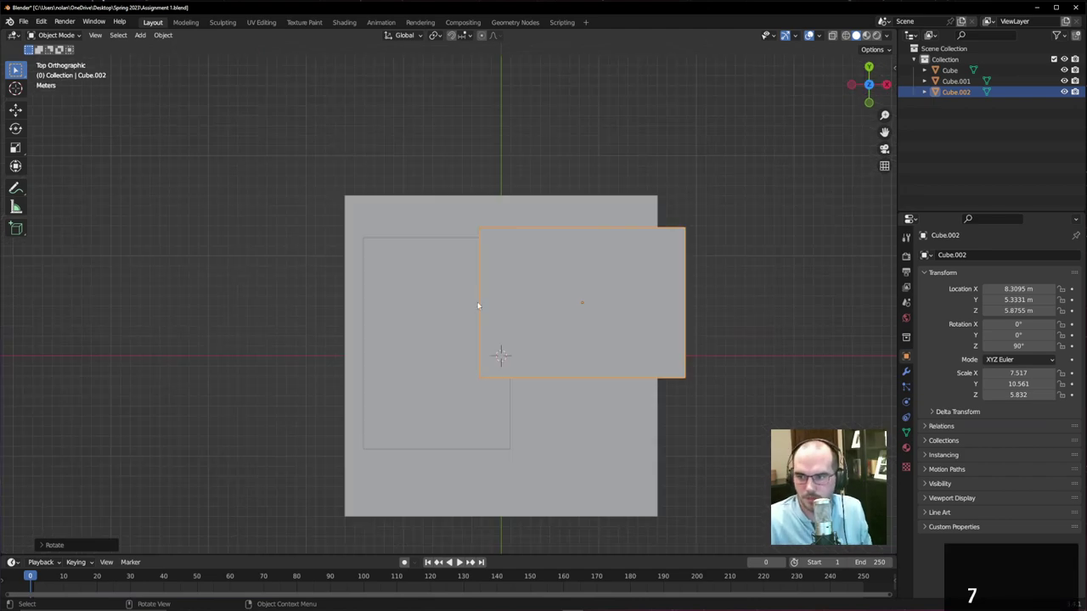
key("g")
left_click(548, 314)
middle_click_drag(701, 308, 712, 266)
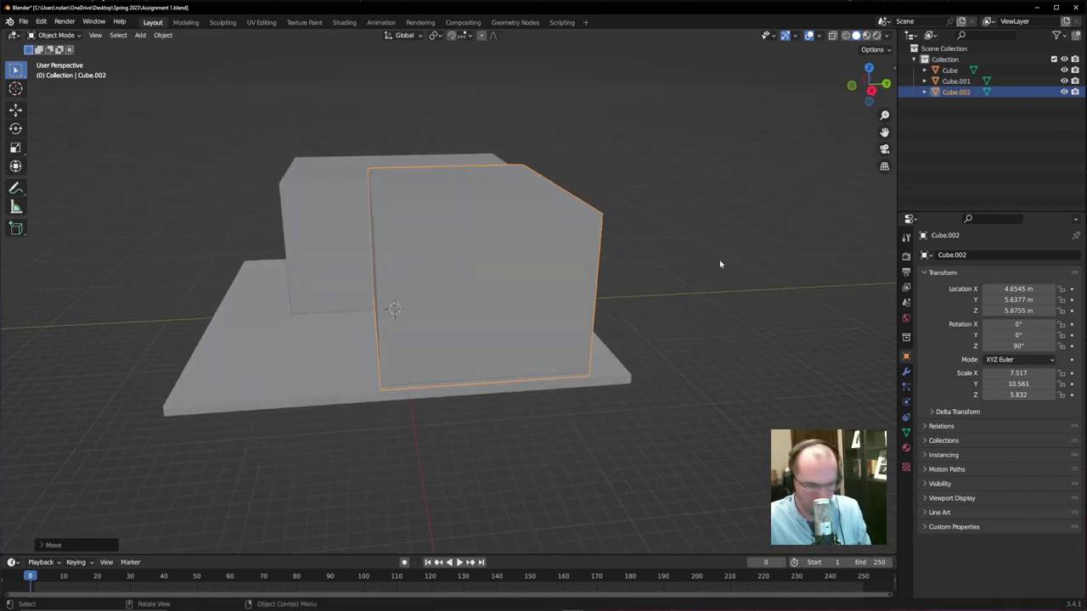
- Shrink Cube.002 along X to 5.705 × 5.345 and nudge it into place
key("s")
key("x")
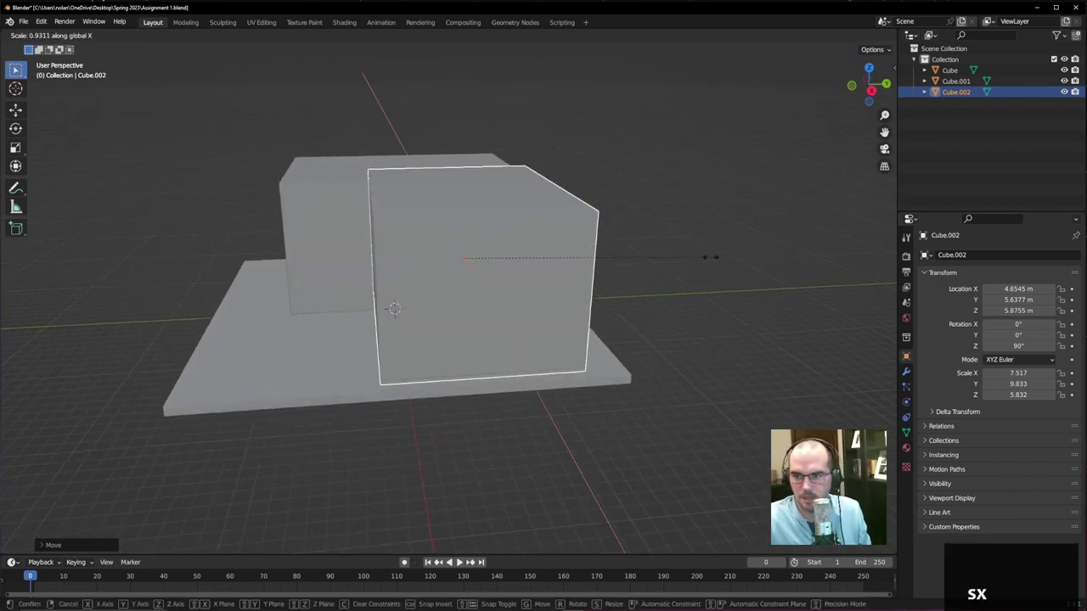
left_click(597, 231)
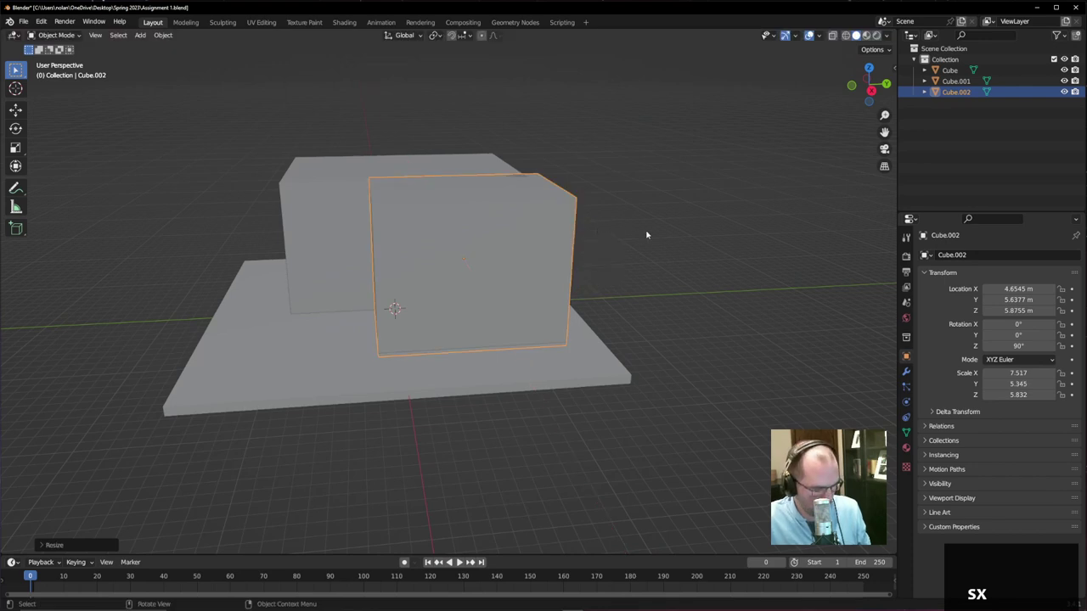
key("s")
key("x")
left_click(602, 235)
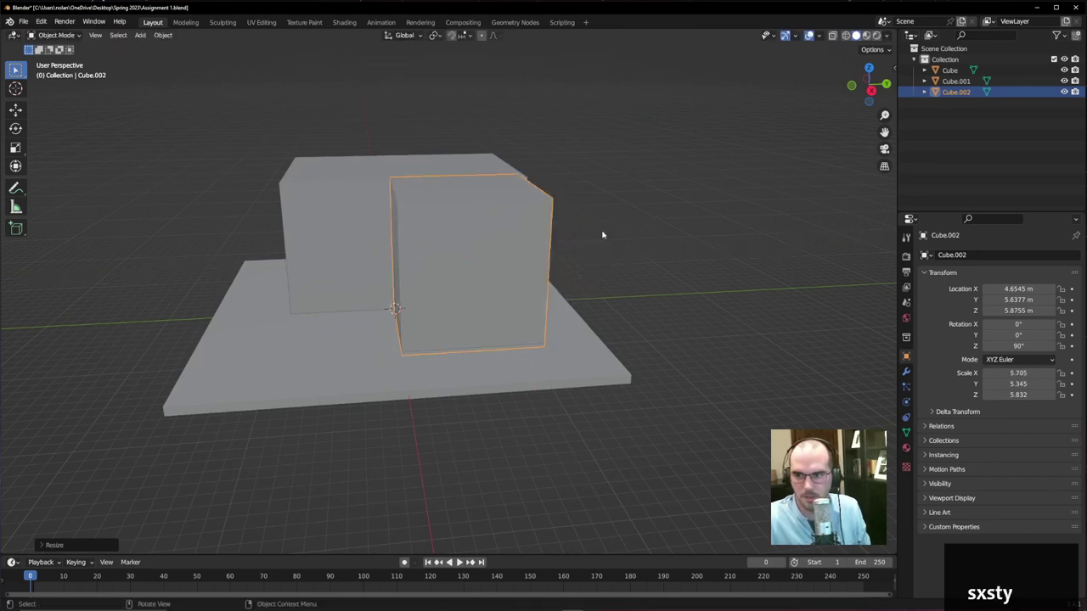
key("g")
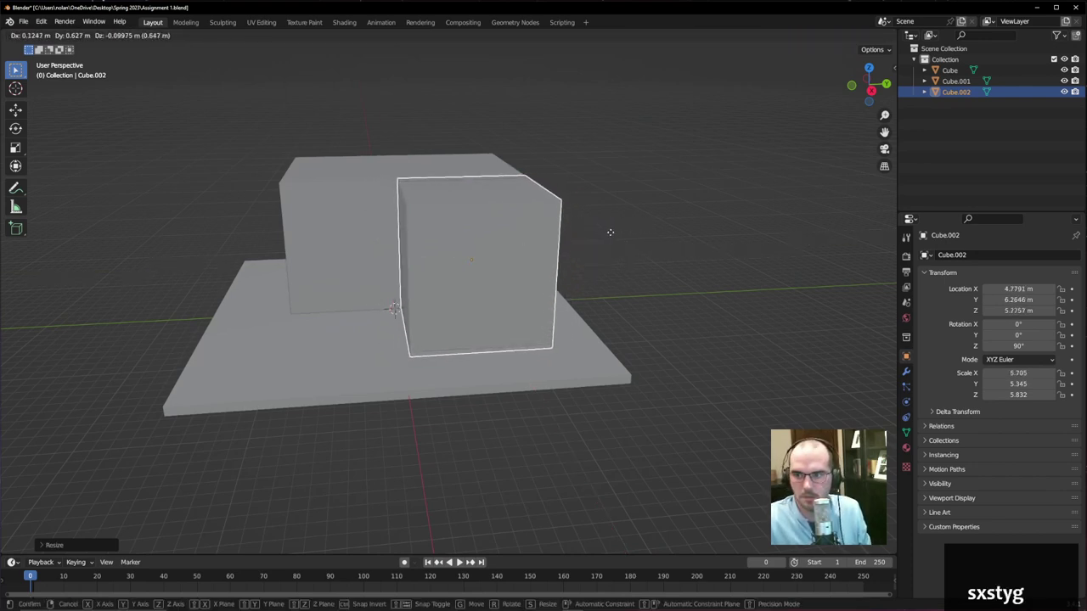
left_click(622, 239)
middle_click_drag(626, 297, 602, 313)
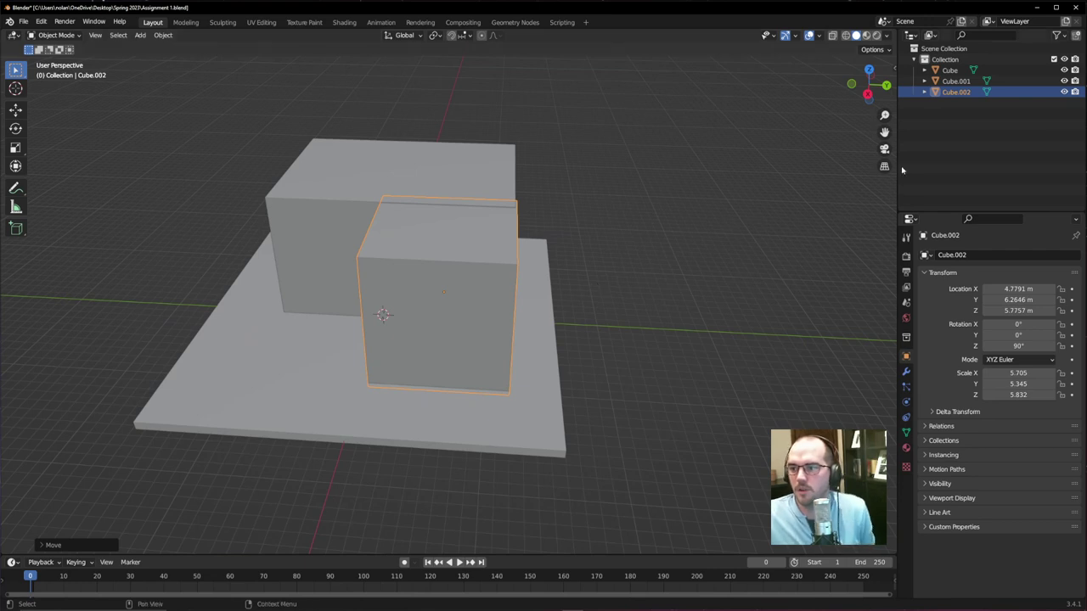
- Rename the base slab Cube to 'Foundation' in the Outliner
left_click(921, 106)
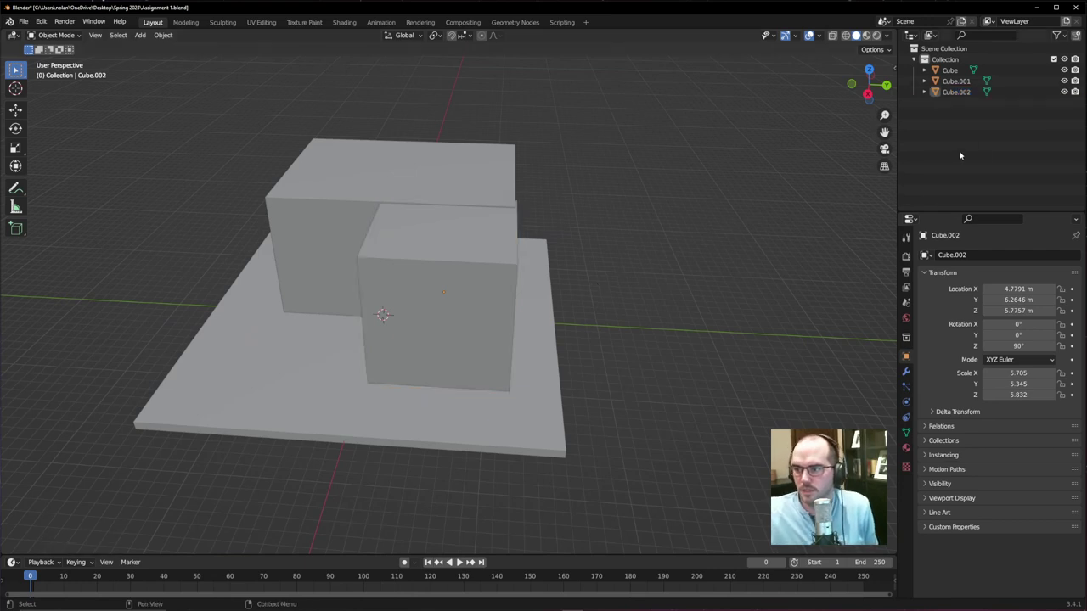
left_click(956, 70)
left_click(976, 81)
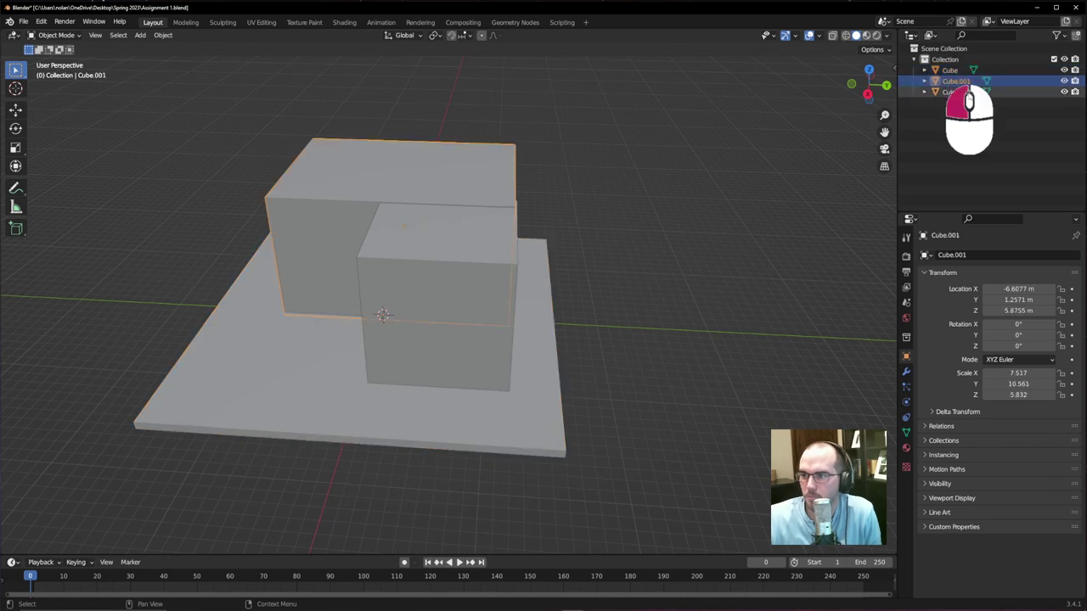
left_click(967, 91)
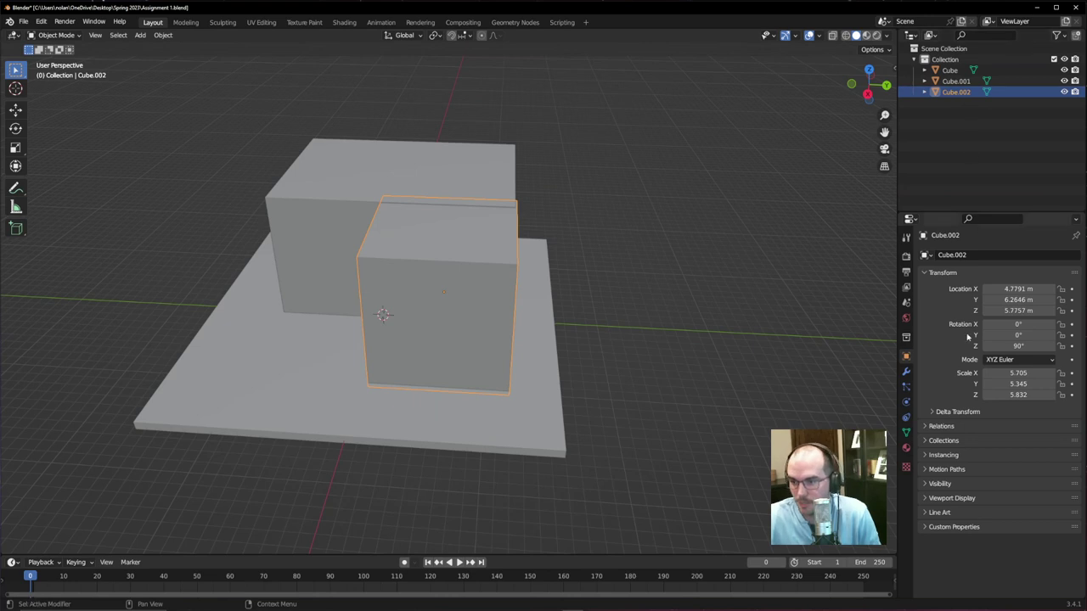
left_click(951, 100)
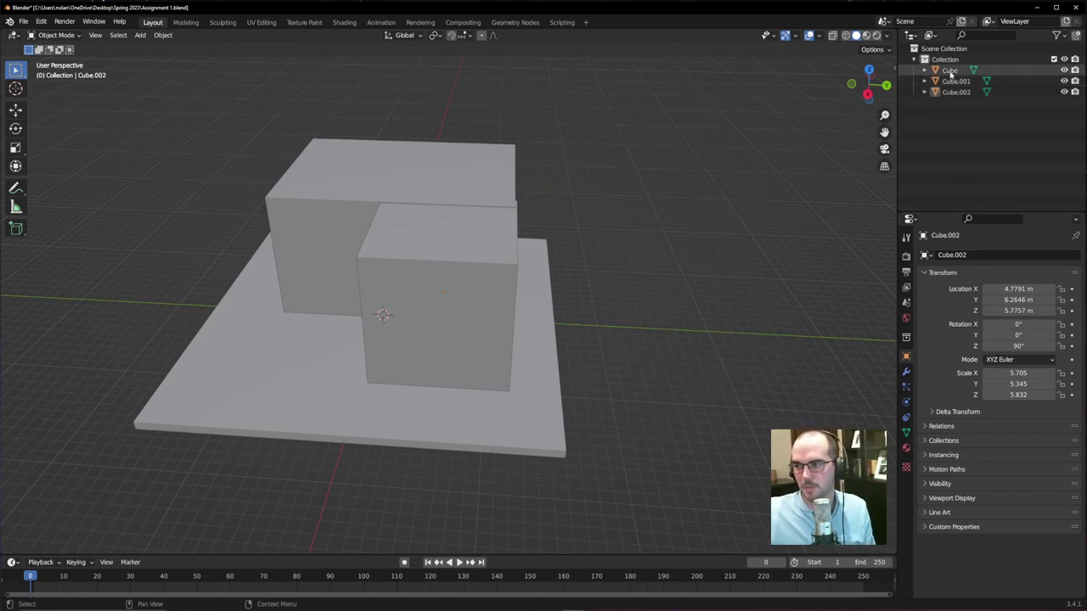
left_click(949, 71)
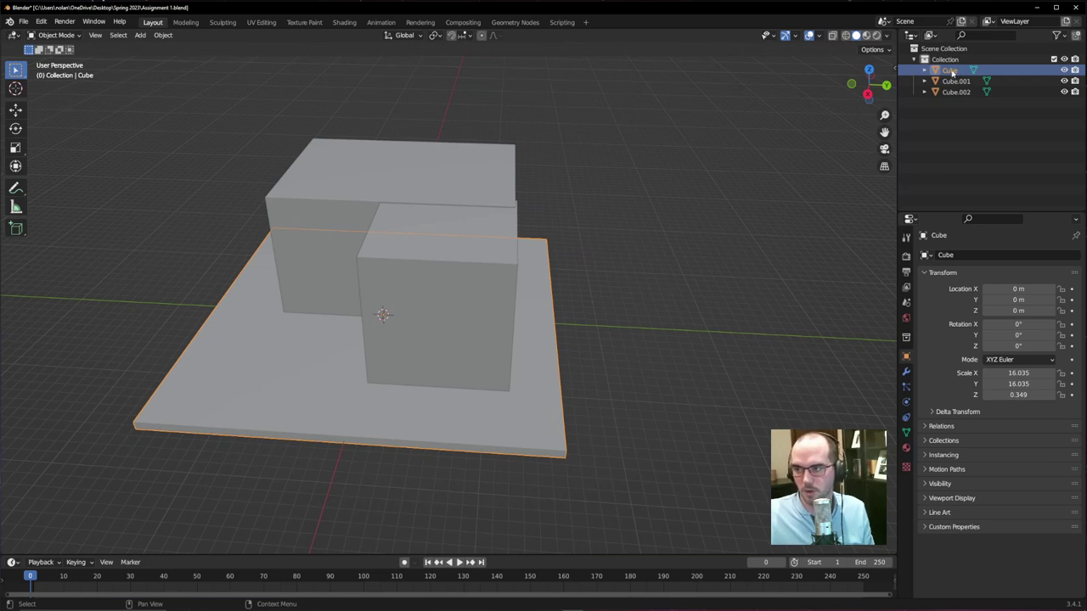
double_click(952, 73)
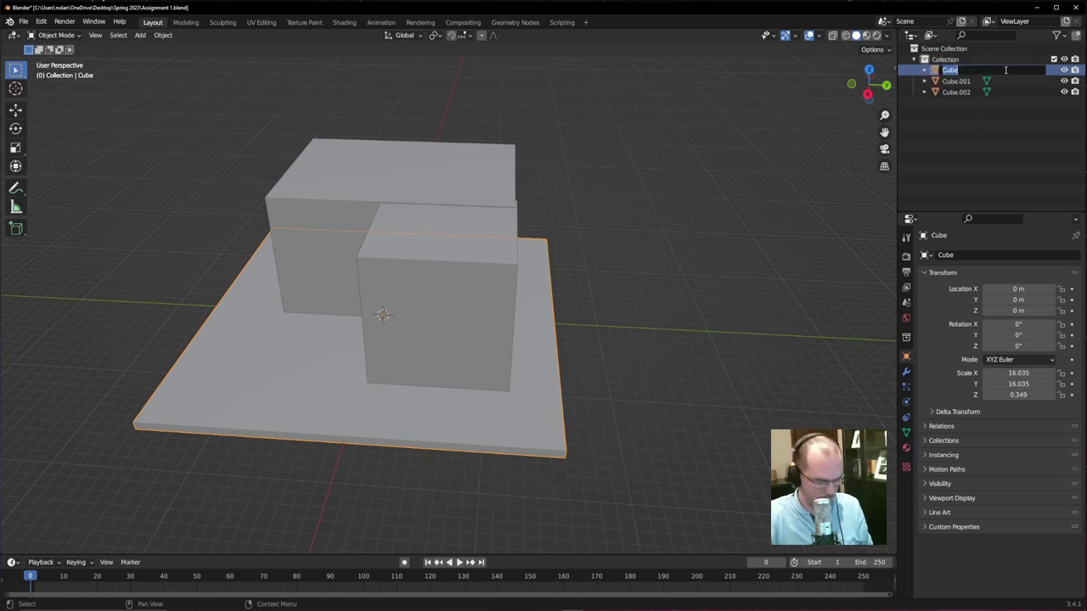
type("Founda")
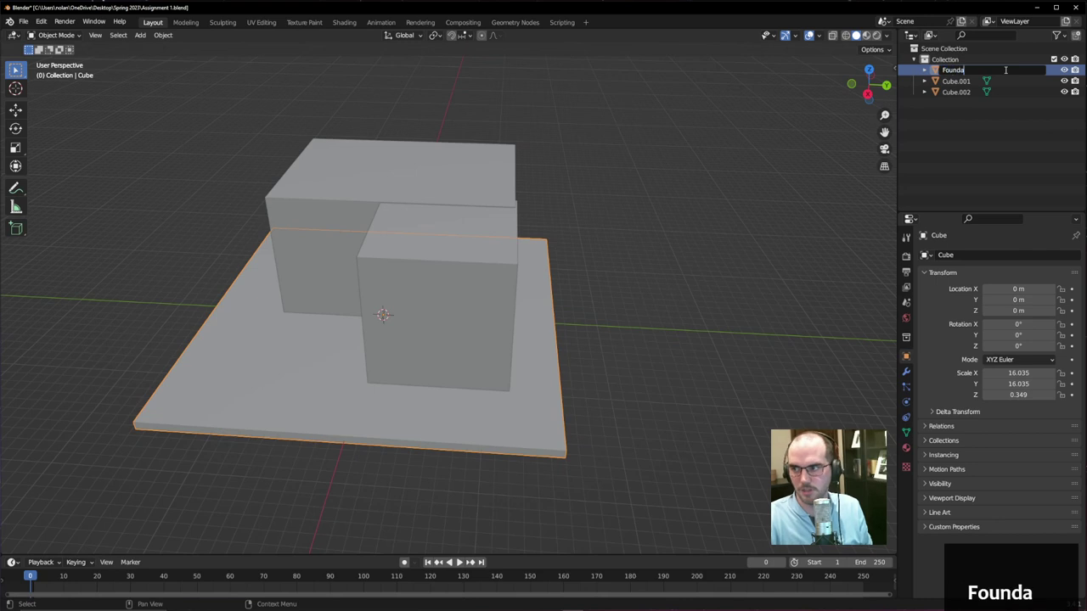
type("tion")
key("Return")
- Rename Cube.001 to 'Main Room' in Object properties
left_click(943, 127)
left_click(956, 72)
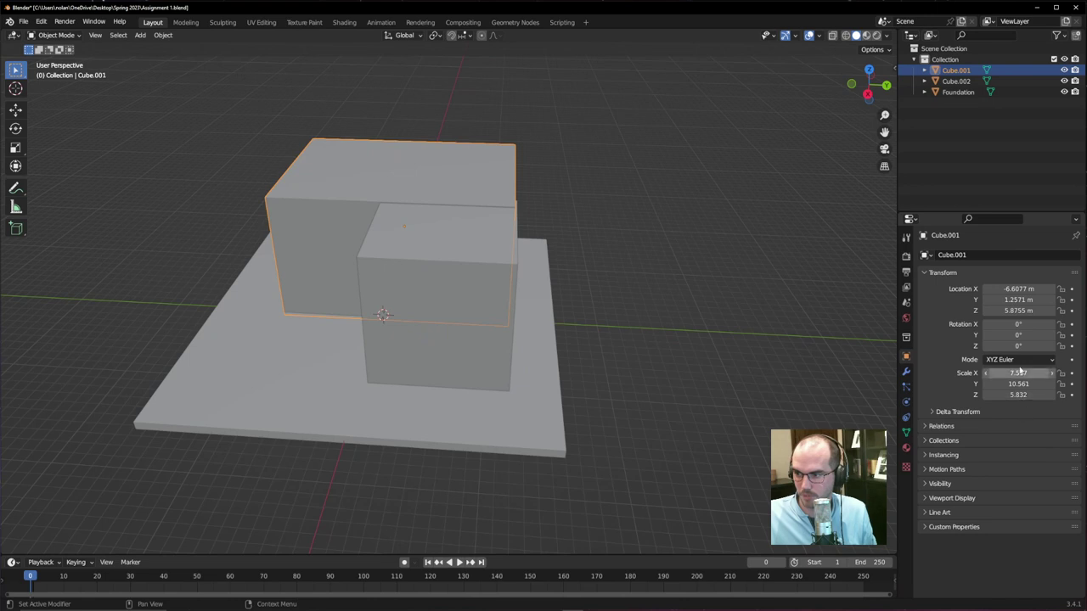
left_click(985, 254)
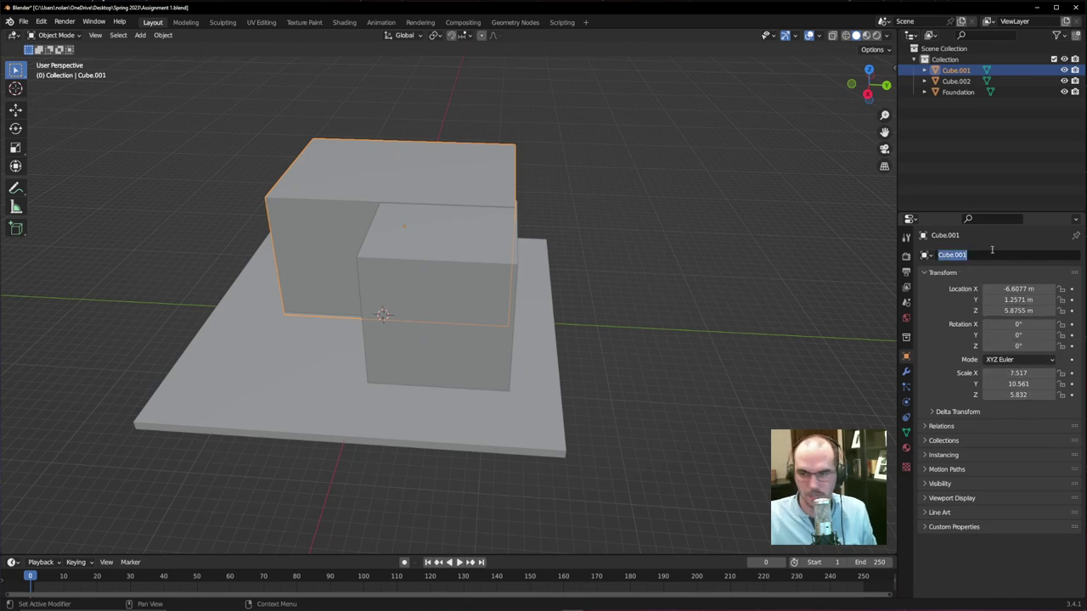
type("Main Room")
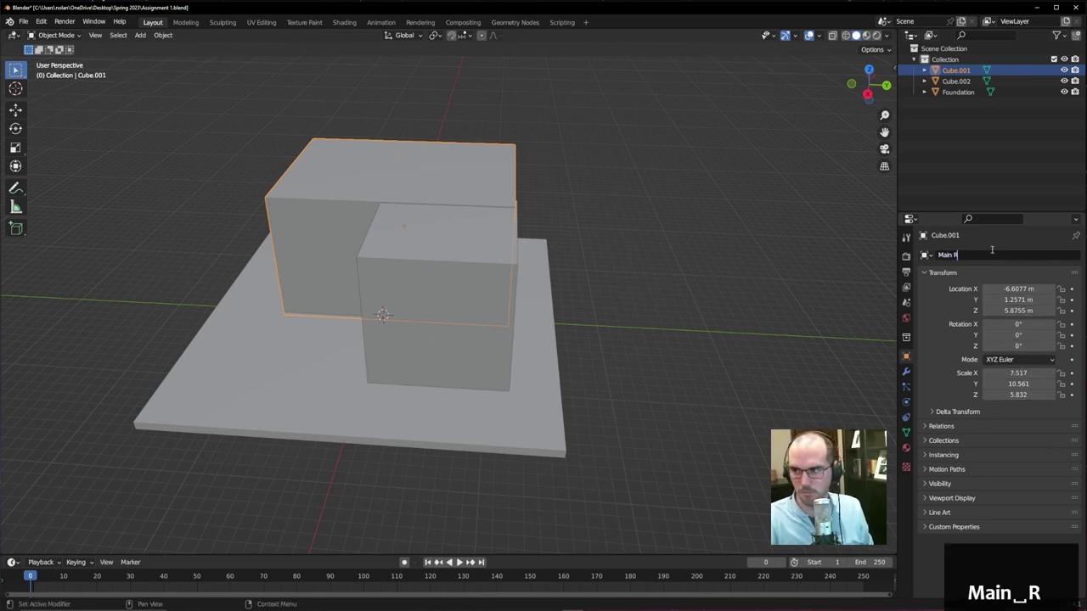
key("Return")
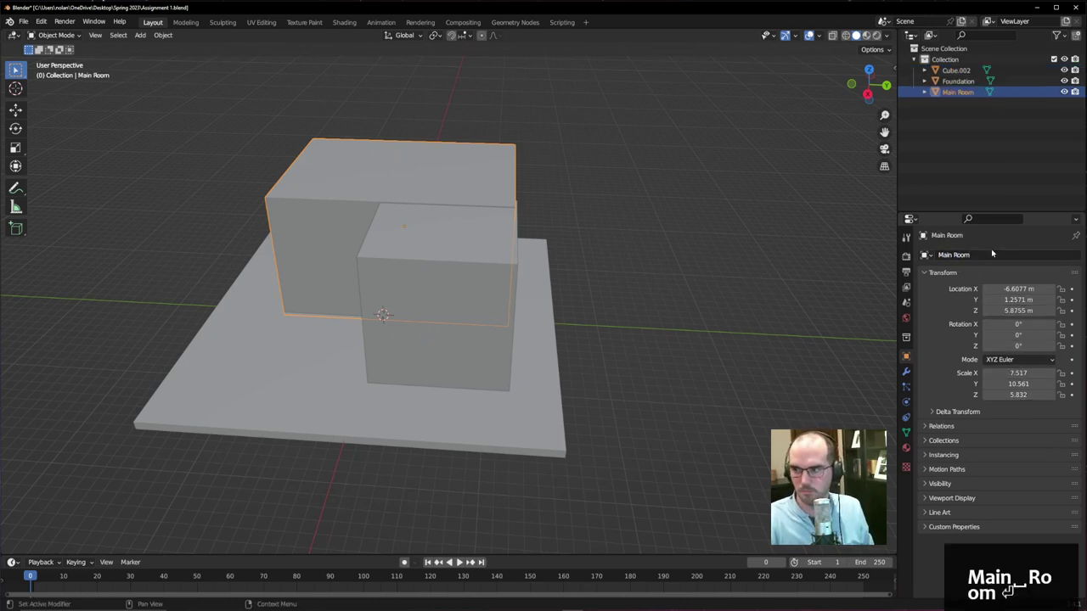
- Rename Cube.002 to 'Front Room' in the Outliner
left_click(964, 72)
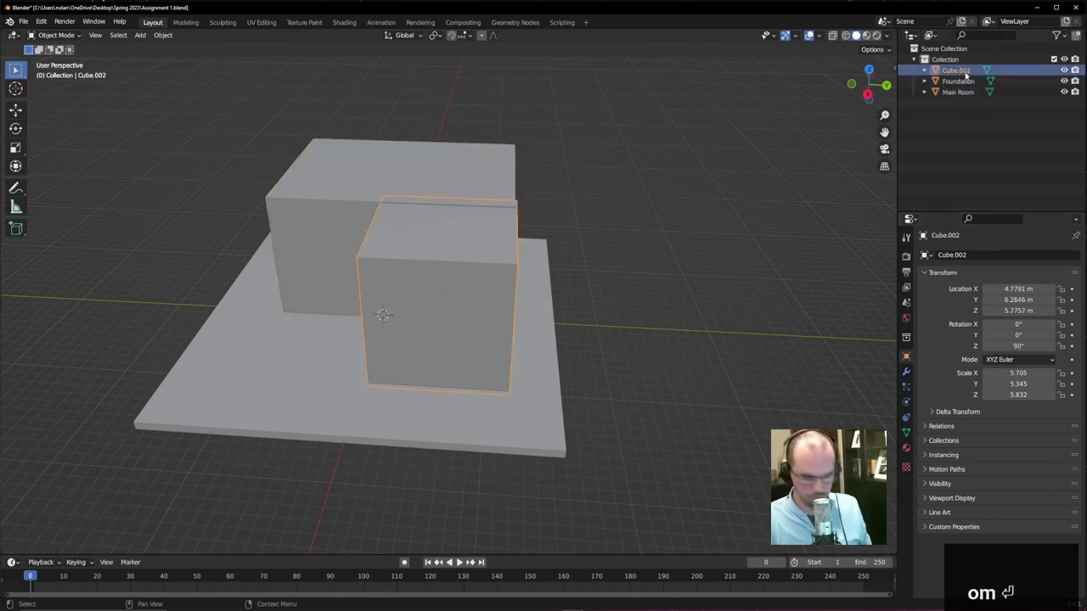
double_click(963, 72)
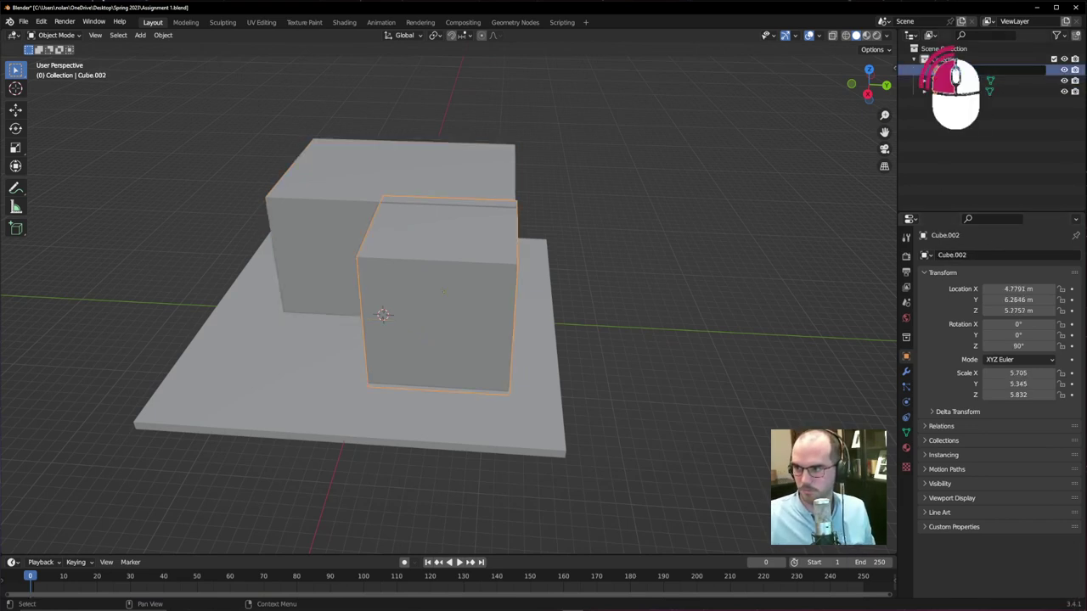
type("Front Room")
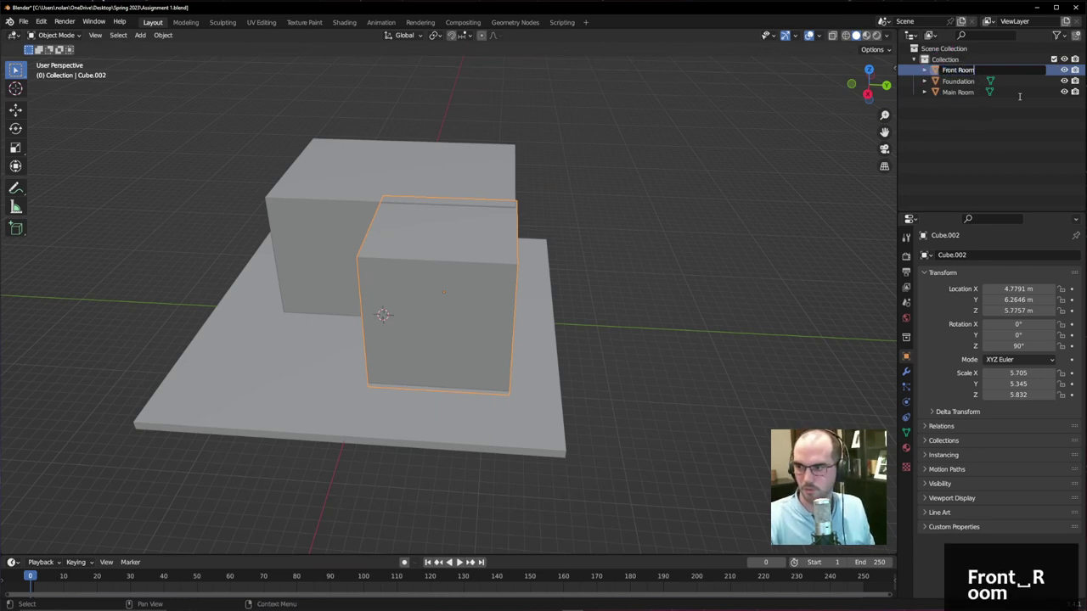
key("Return")
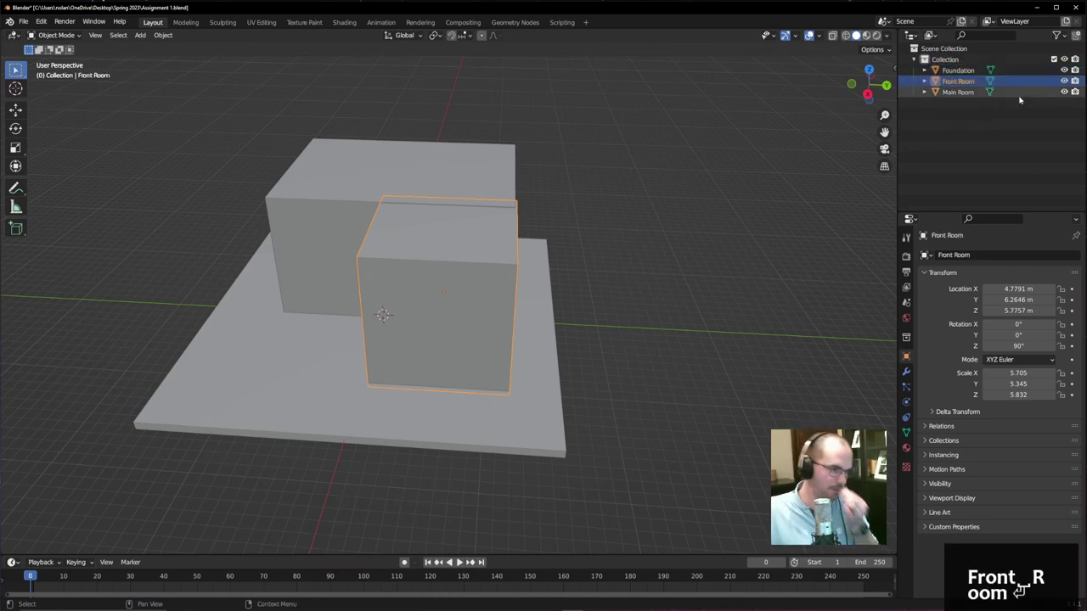
left_click(494, 194)
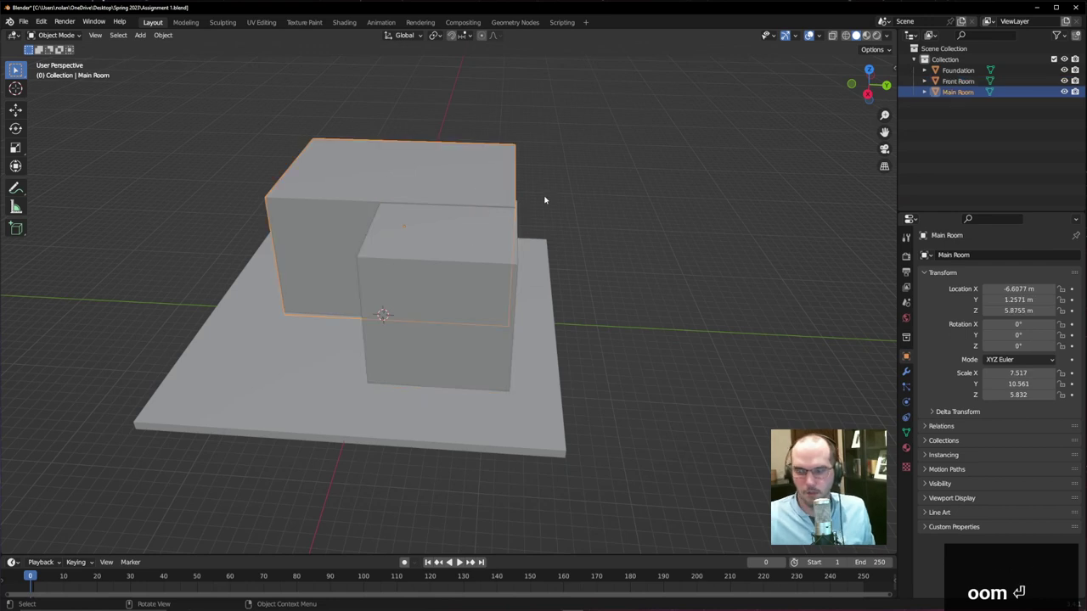
- In top wireframe view, move Front Room to 4.954, 6.1043, 5.7757 m against Main Room
key("KP_7")
scroll(573, 294, "up", 6)
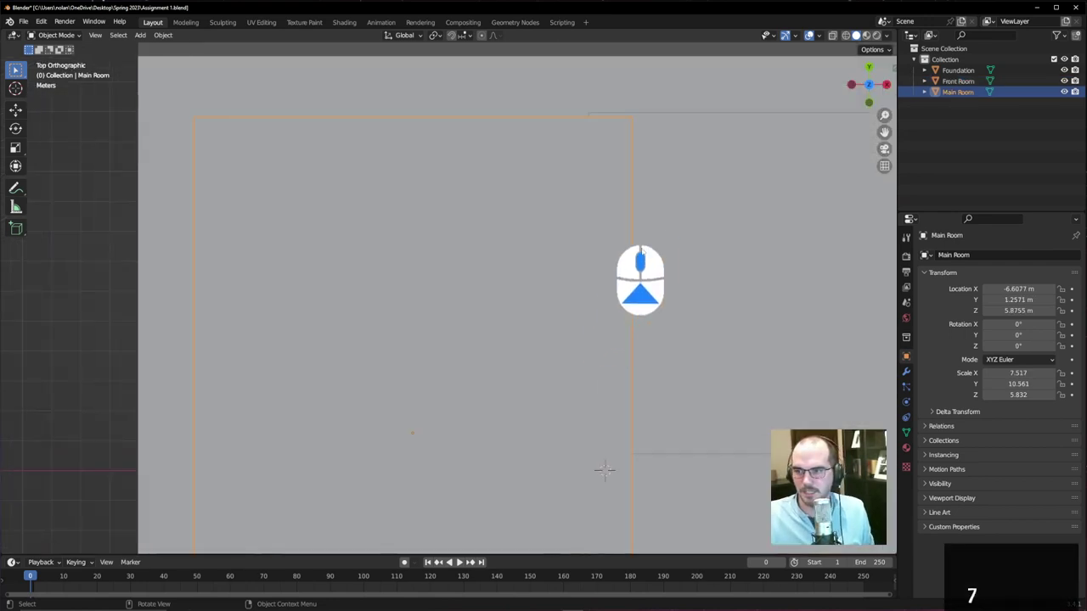
key("z")
left_click(650, 169)
left_click(700, 165)
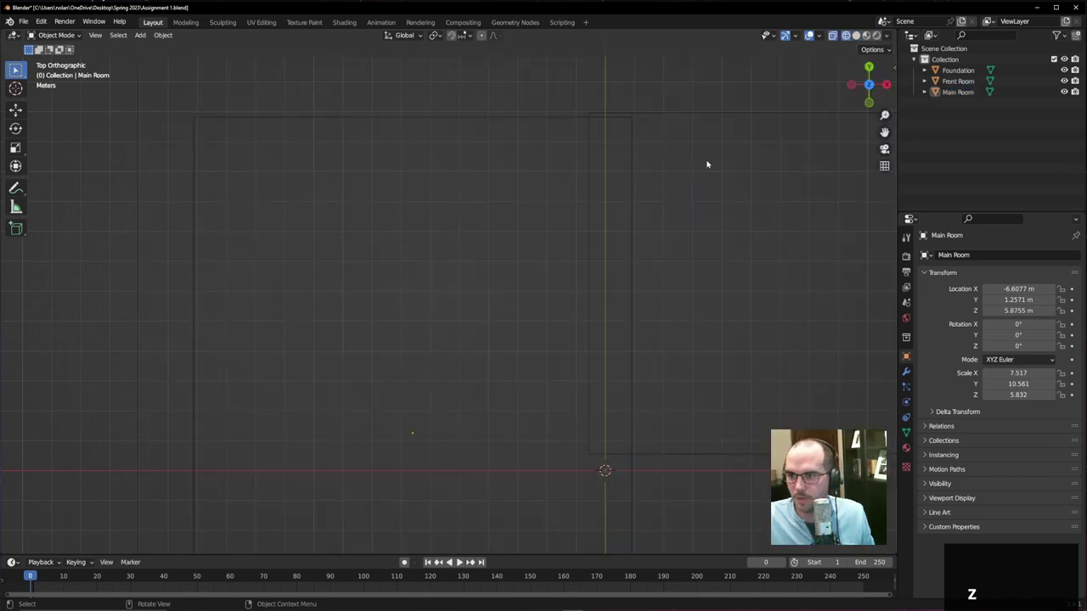
middle_click_drag(742, 155, 567, 157, "shift")
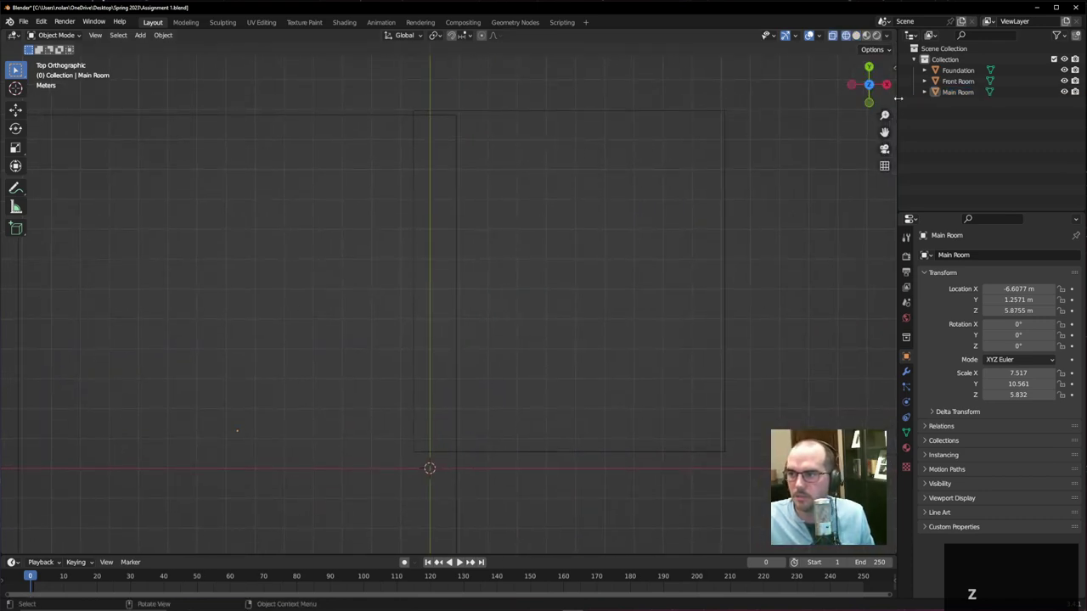
left_click(960, 82)
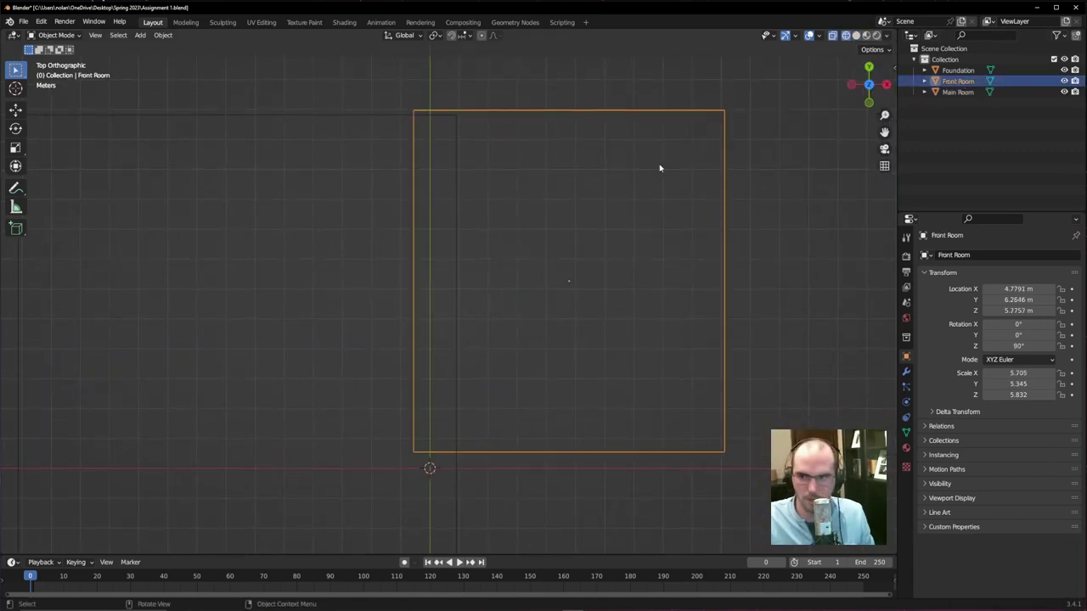
key("g")
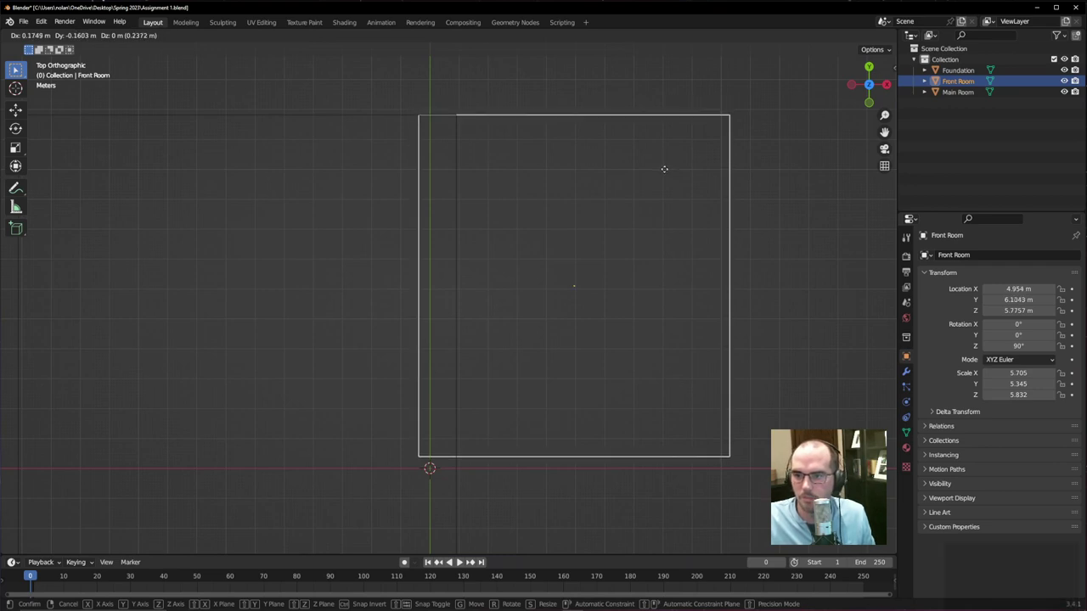
left_click(664, 169)
- Return to a perspective view of the house blocks in Solid shading
scroll(568, 250, "down", 3)
middle_click_drag(630, 310, 534, 223)
scroll(613, 216, "down", 3)
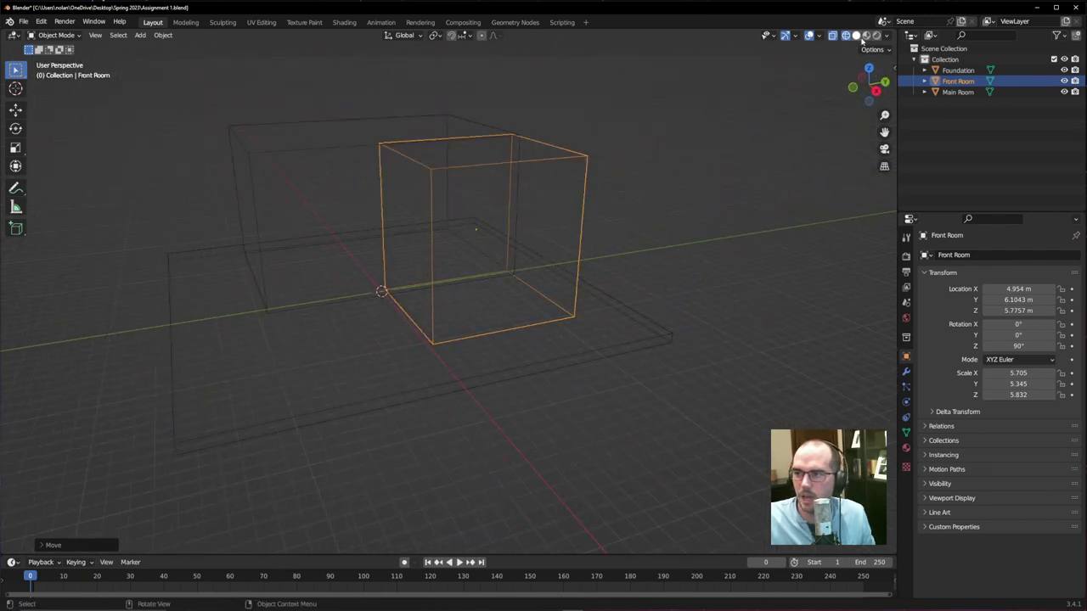
left_click(856, 36)
left_click(699, 241)
middle_click_drag(726, 259, 700, 254)
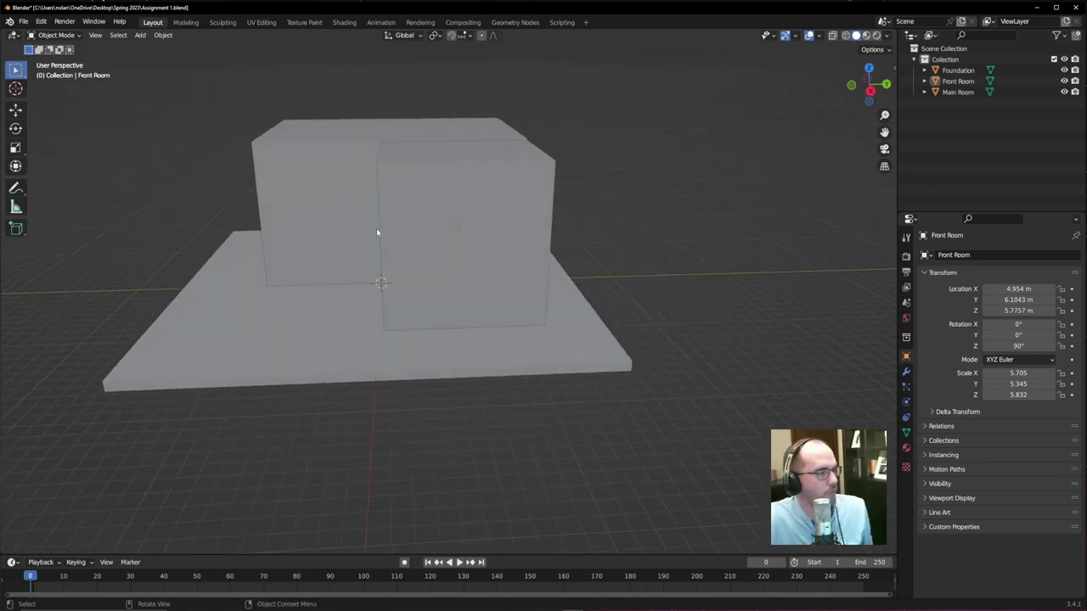
- Check the craftsman house reference photo full screen in Firefox, then return to Blender
key("alt+Tab")
left_click_drag(226, 24, 357, 19)
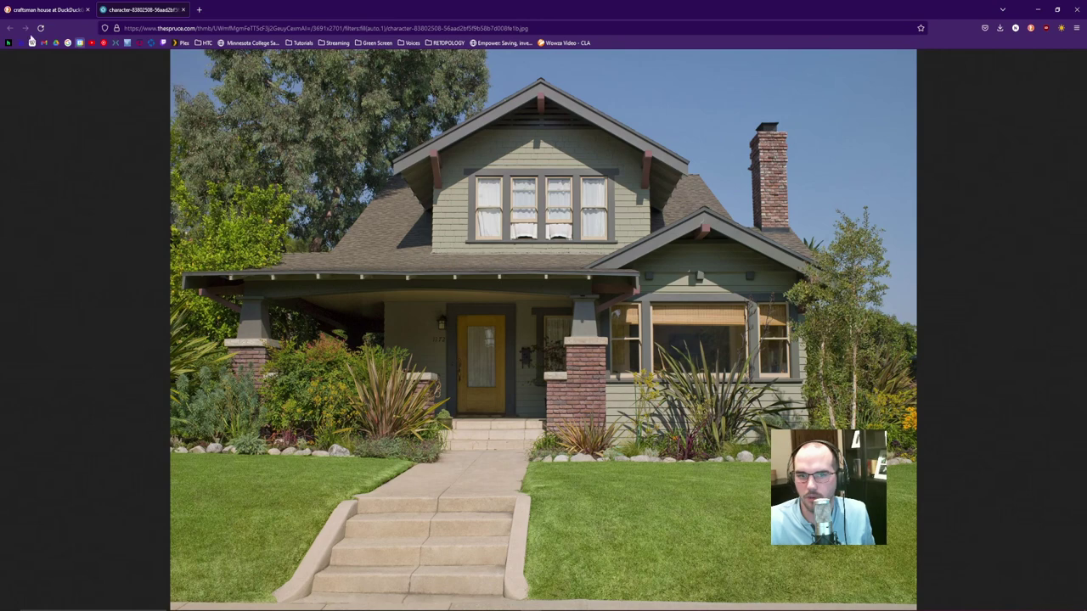
key("alt+Tab")
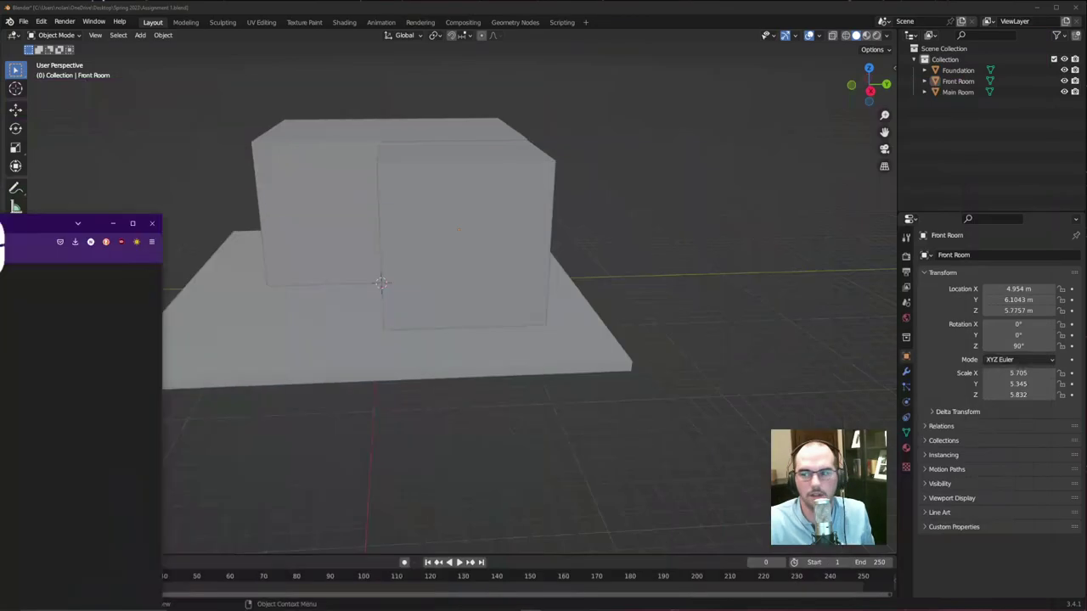
- Add a Mesh > Cylinder at the world origin with 0° rotation and 1.000 scale
middle_click_drag(388, 331, 470, 317)
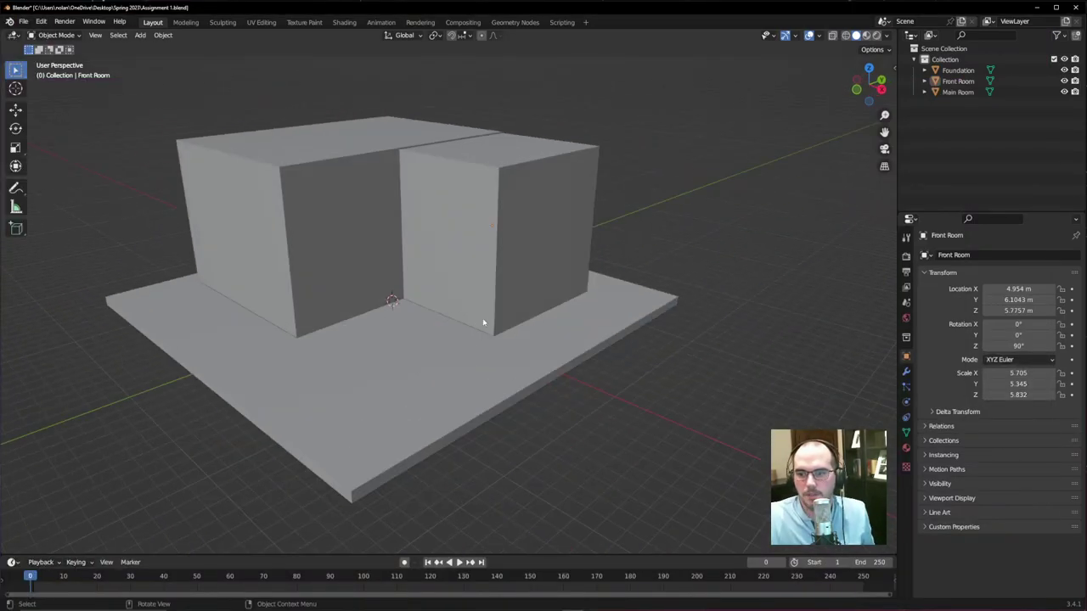
scroll(534, 348, "down", 3)
middle_click_drag(534, 347, 535, 315)
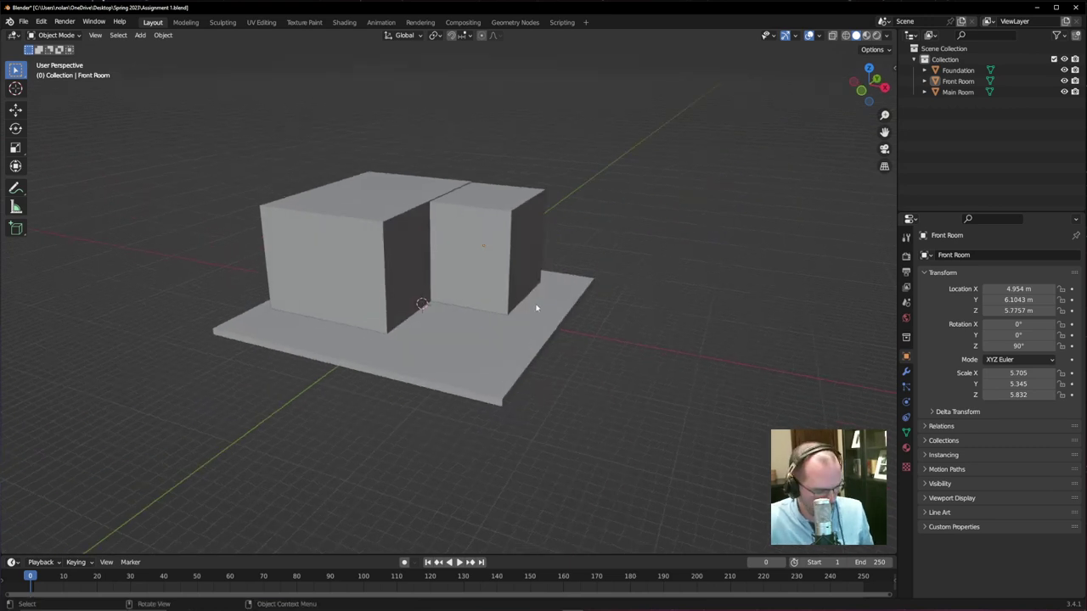
key("shift+a")
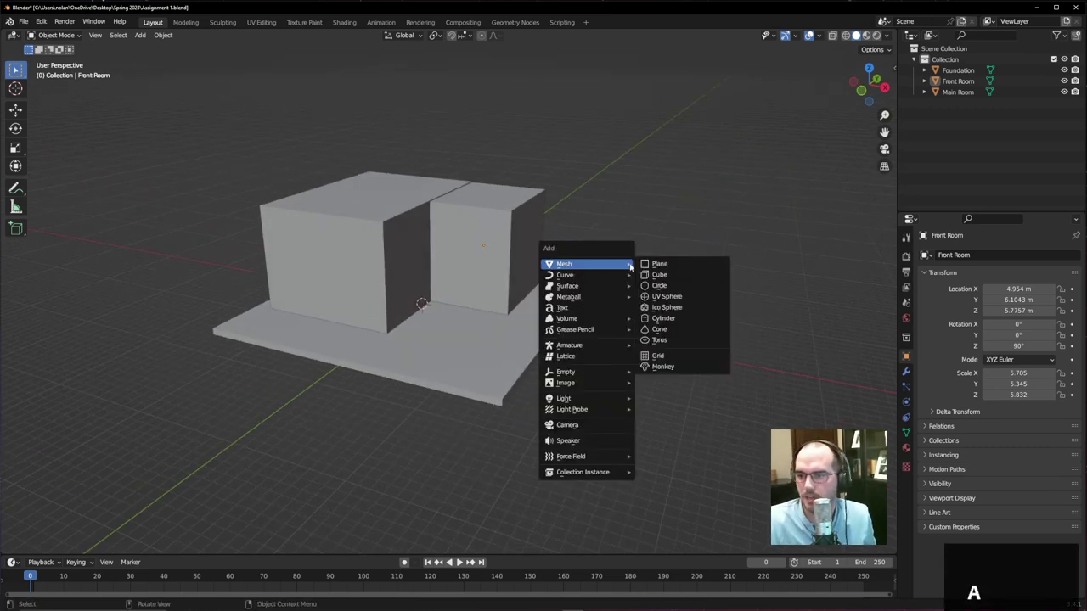
left_click(665, 320)
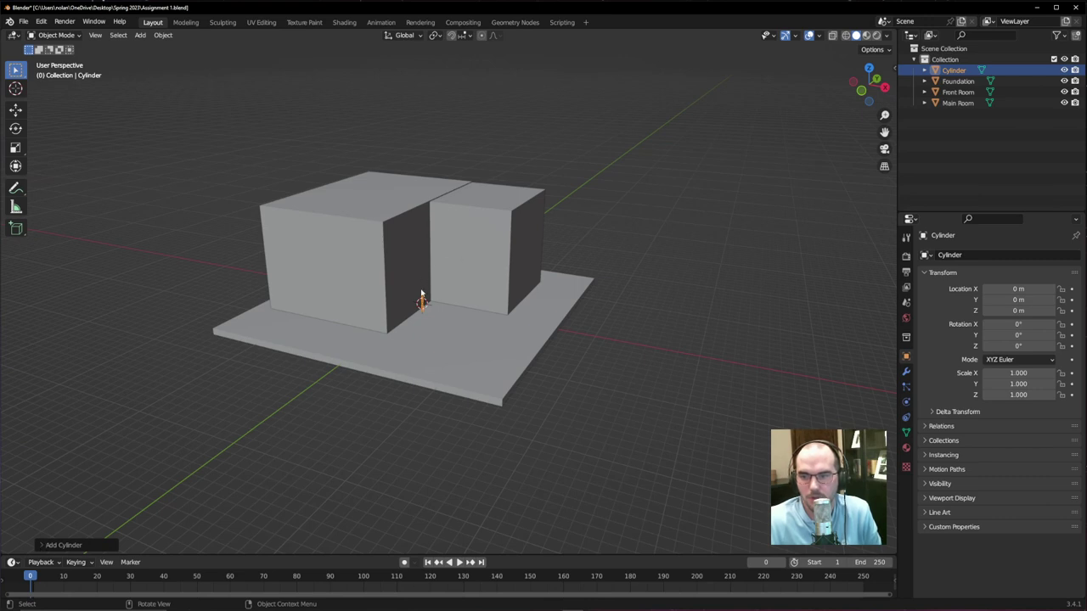
- Make the cylinder a 3-vertex prism: 10.2 m radius, 18.9 m depth, rotation X 90°
left_click(44, 546)
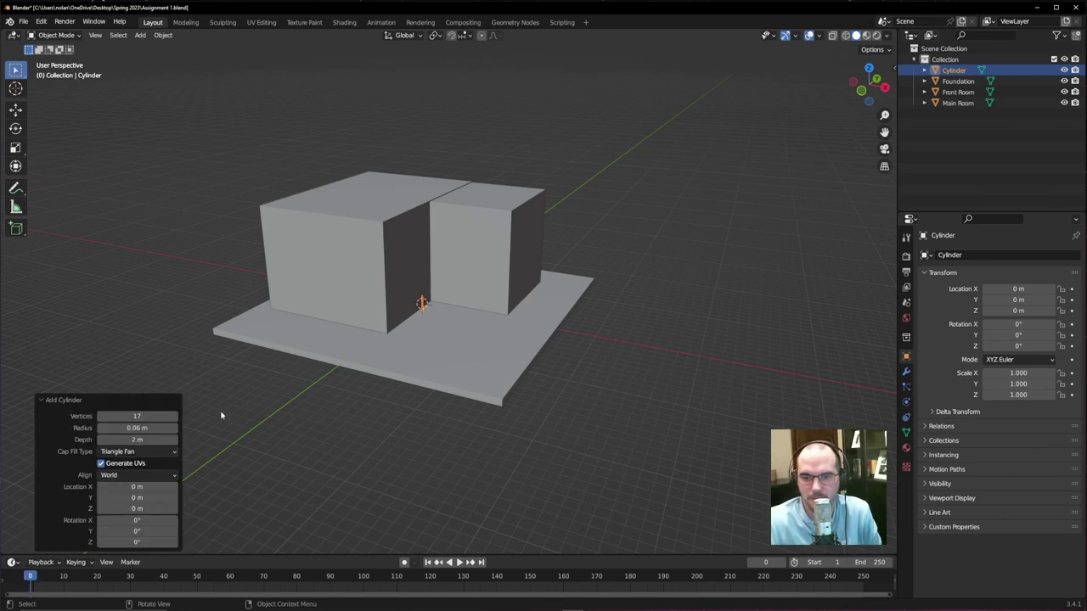
left_click(148, 416)
type("3")
key("Return")
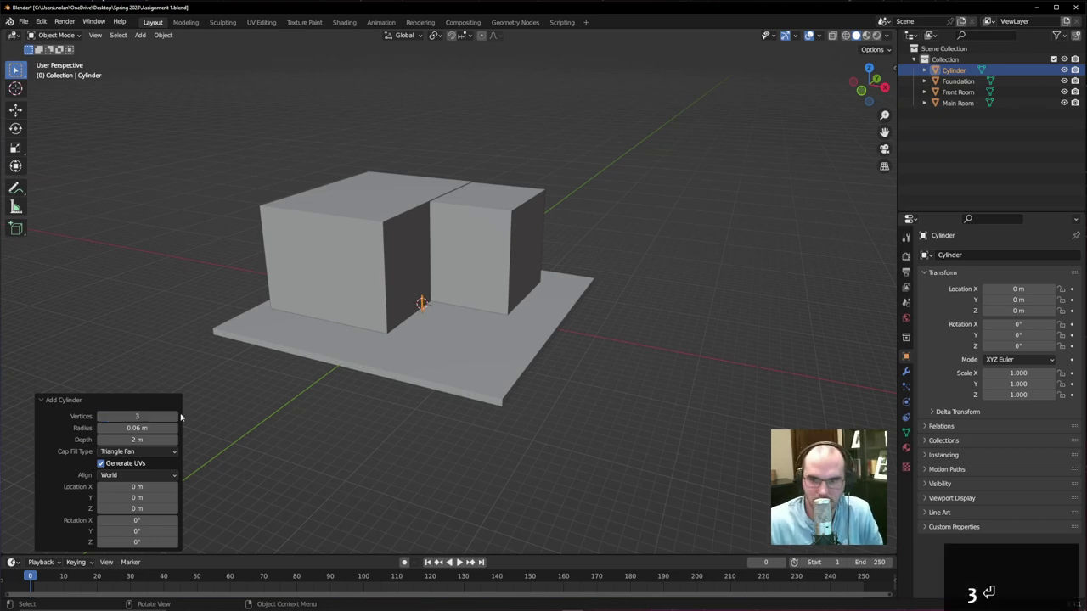
left_click_drag(140, 428, 572, 431)
left_click_drag(135, 437, 849, 403)
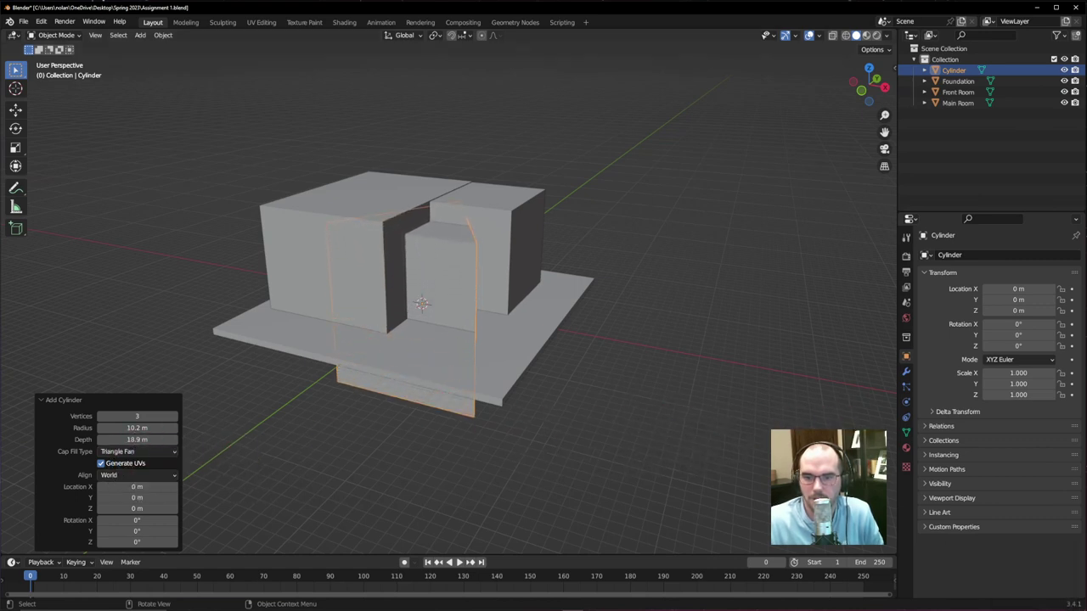
left_click(137, 520)
type("90")
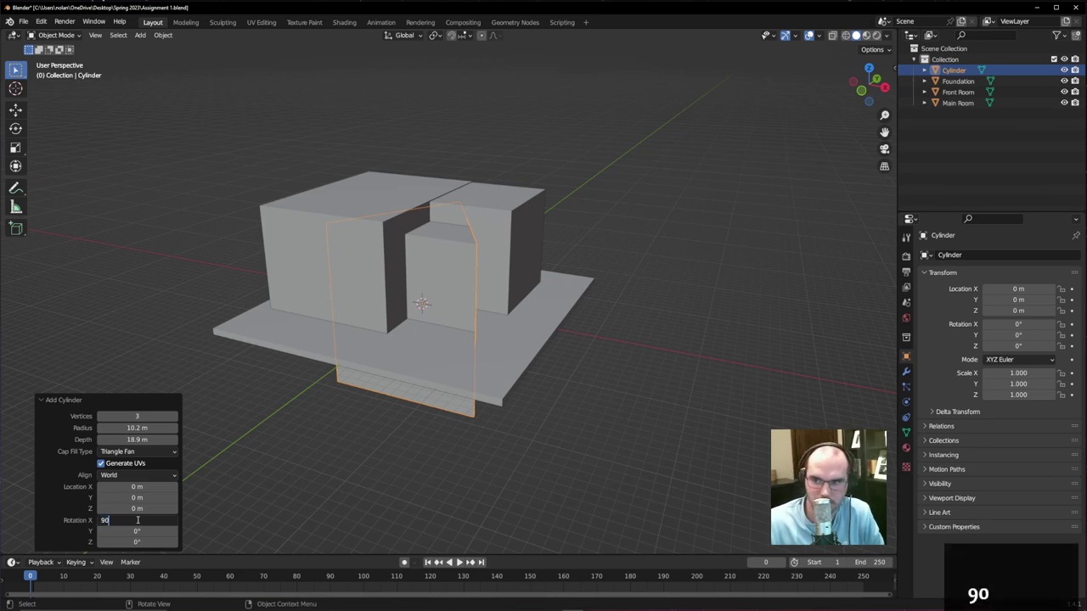
key("Return")
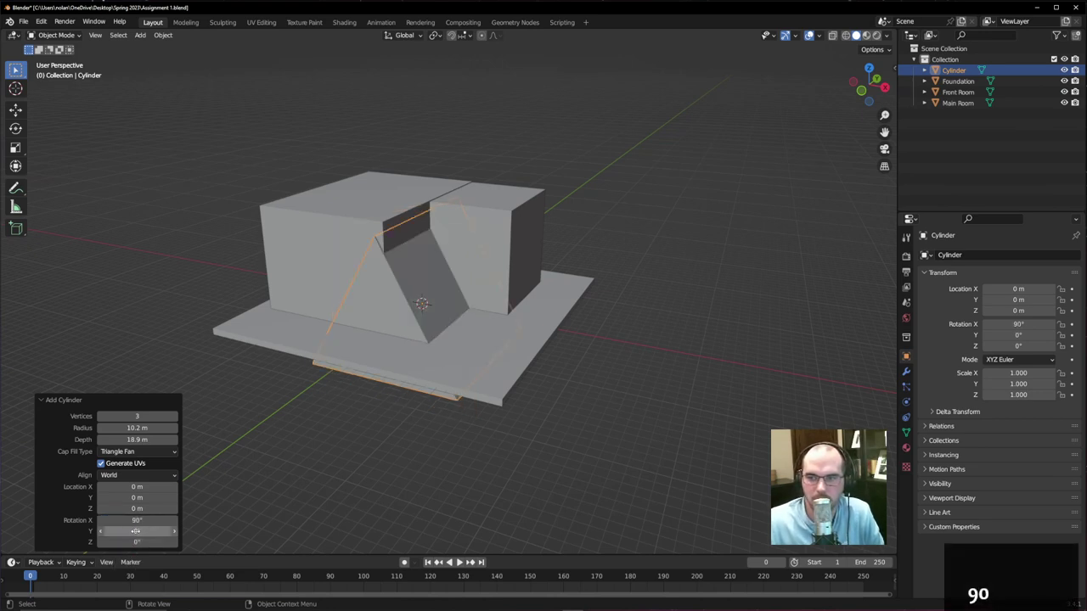
- Raise the prism above the house and frame it in front view
left_click(429, 336)
key("g")
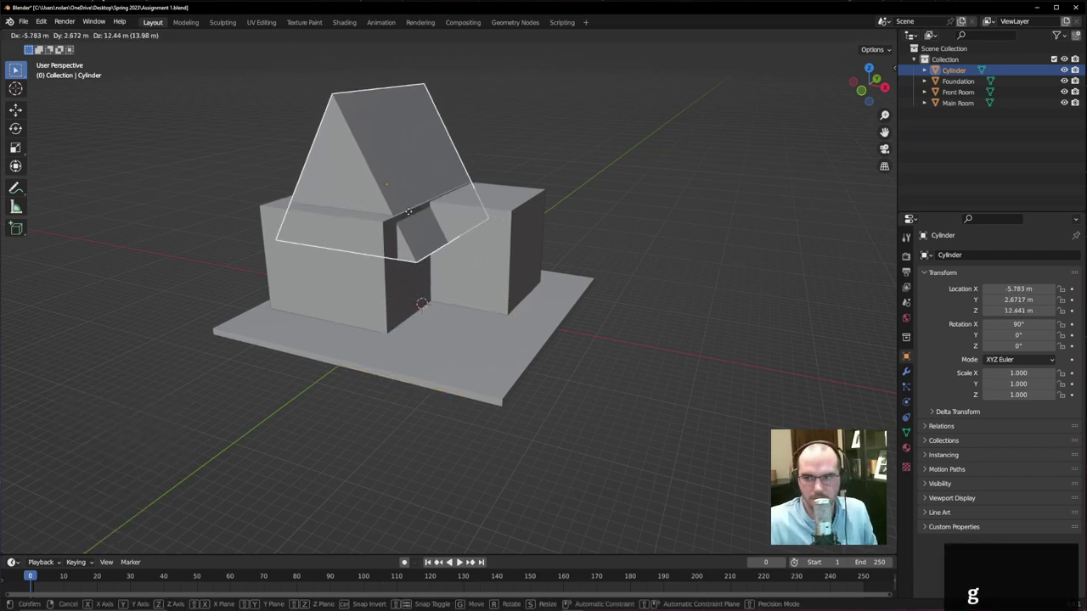
left_click(472, 213)
key("KP_1")
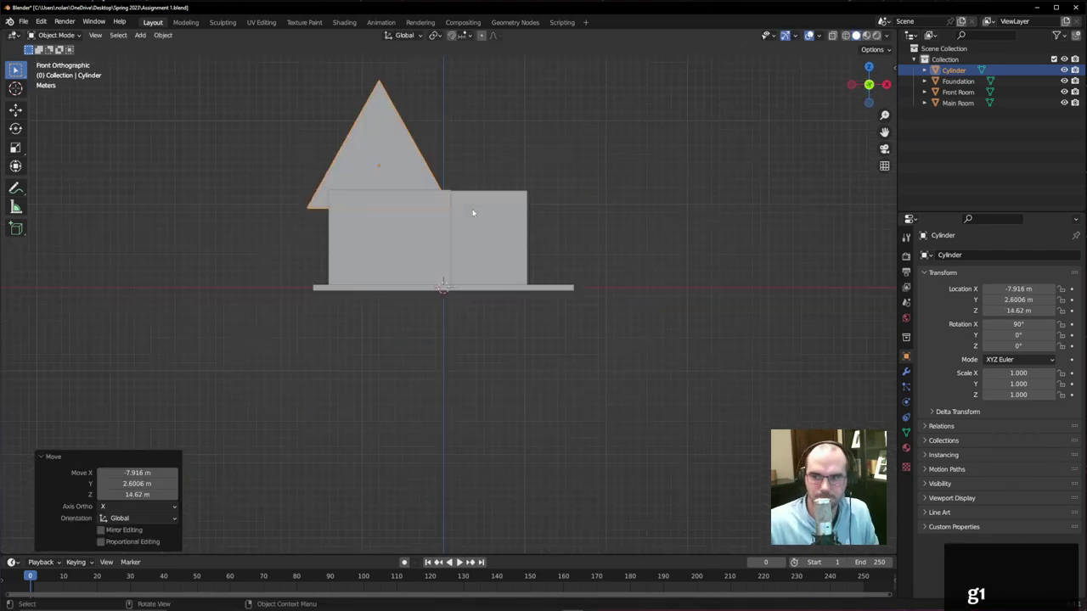
scroll(442, 183, "up", 4)
middle_click_drag(425, 191, 521, 275, "shift")
key("KP_1")
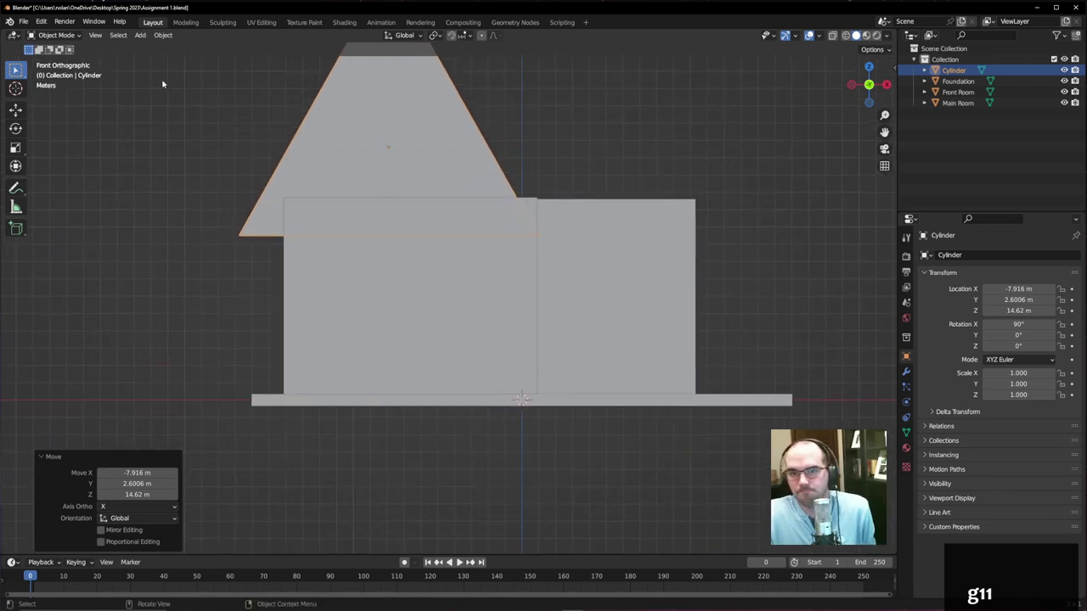
left_click(95, 34)
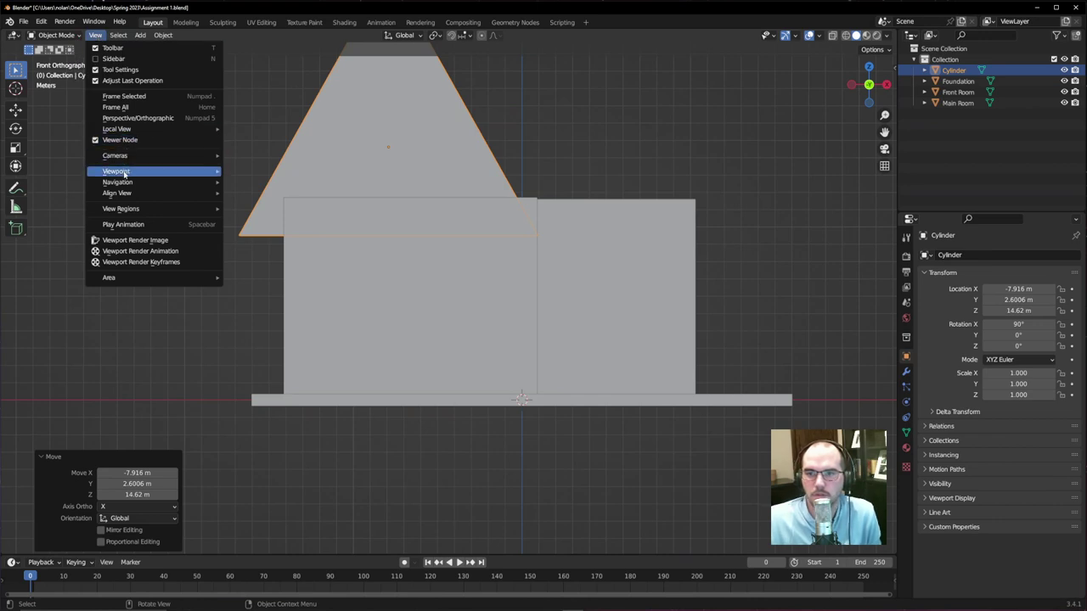
mouse_move(124, 173)
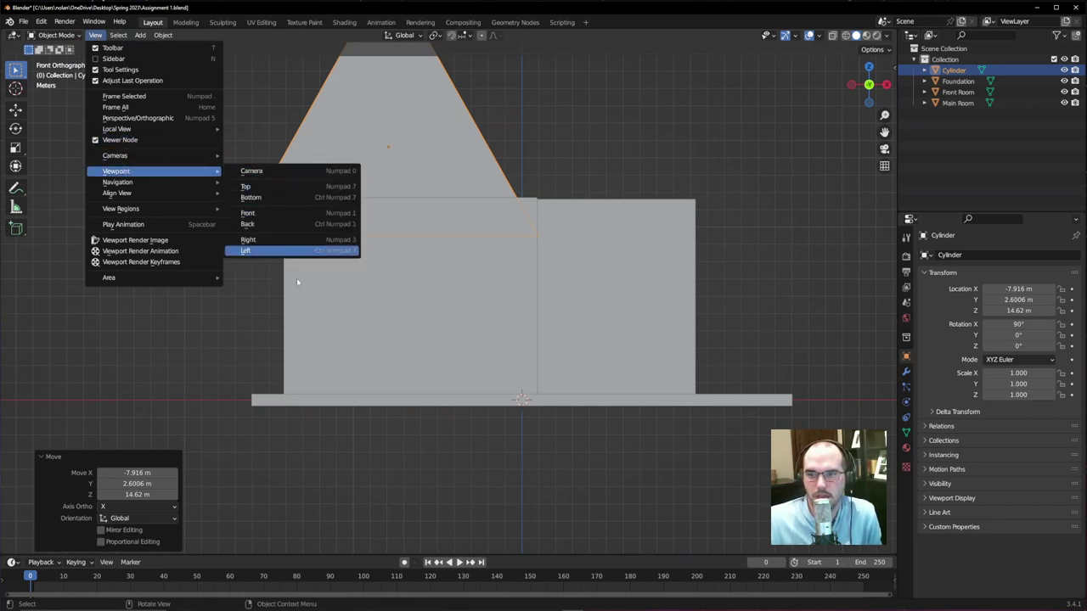
middle_click_drag(493, 144, 400, 248, "shift")
left_click(354, 248)
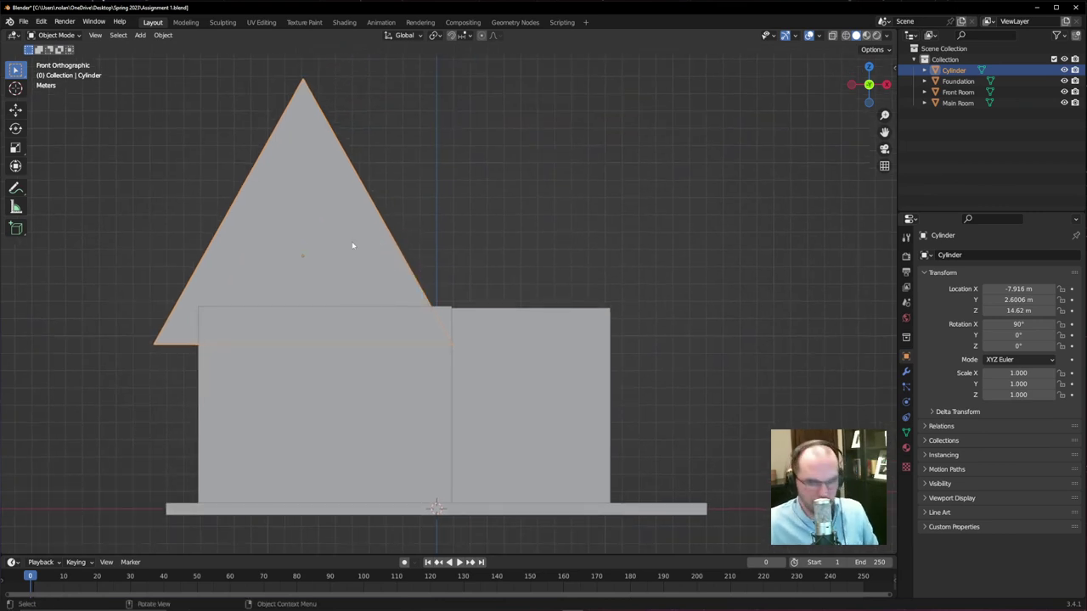
- Flatten the prism along Z, enlarge it to 1.345, and lower it onto the walls at 14.419 m
key("g")
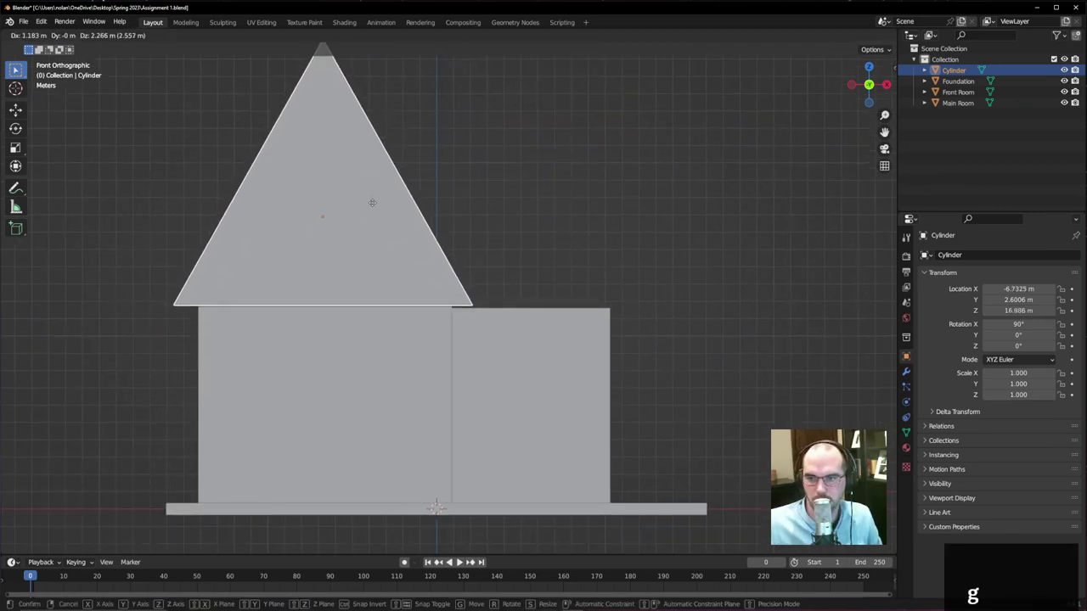
left_click(400, 174)
middle_click_drag(400, 174, 434, 227, "shift")
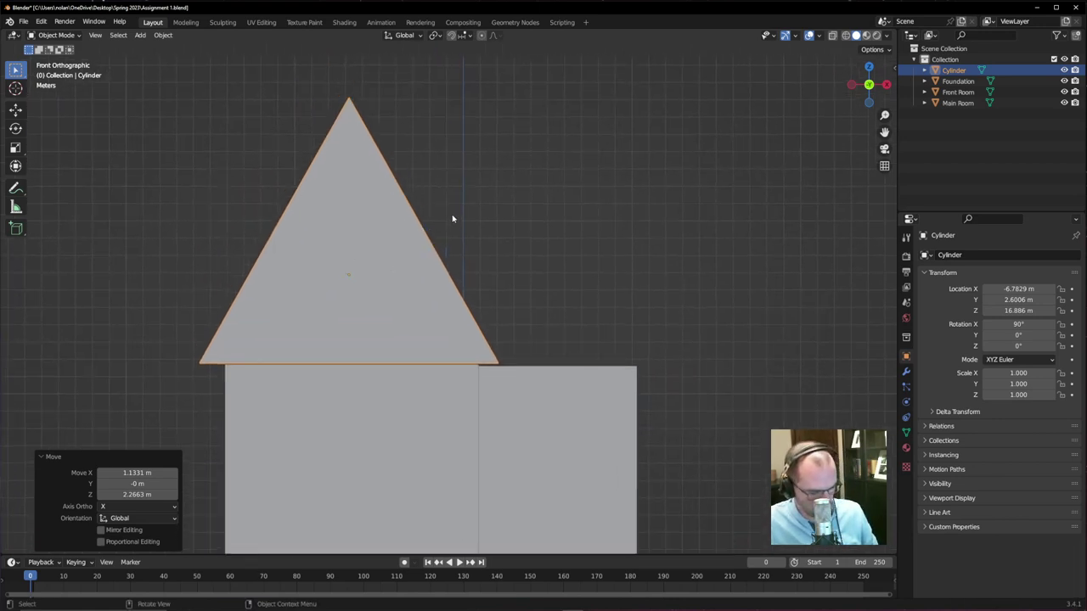
key("s")
key("z")
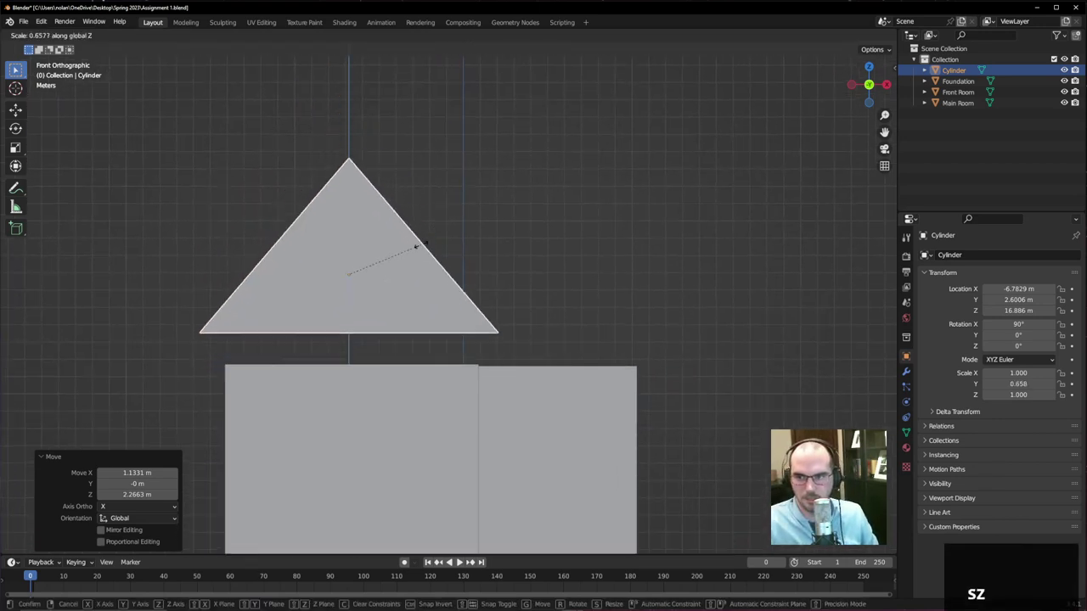
left_click(396, 281)
key("s")
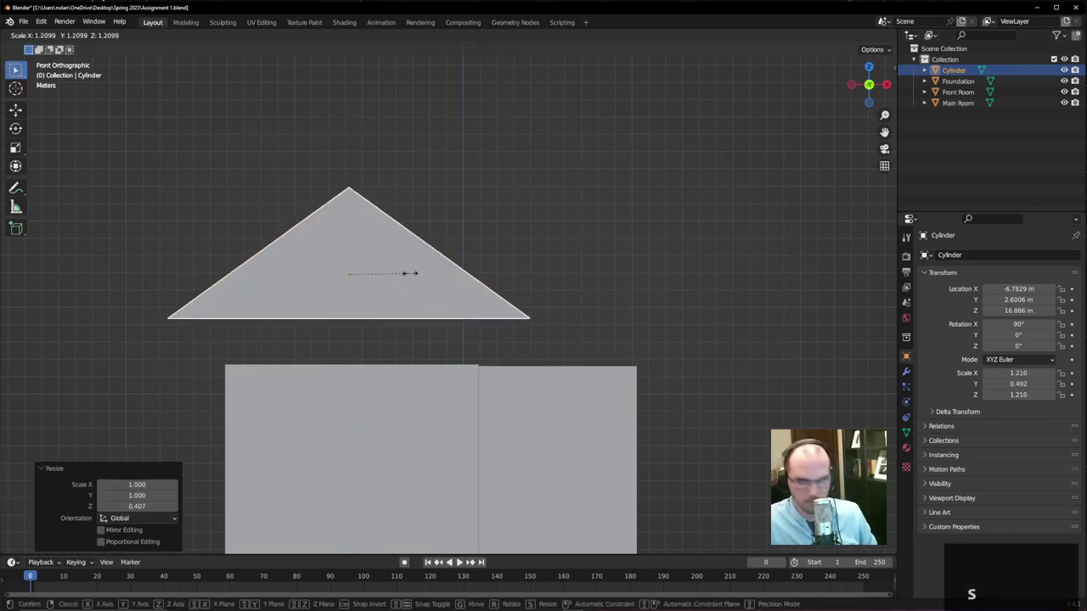
left_click(418, 275)
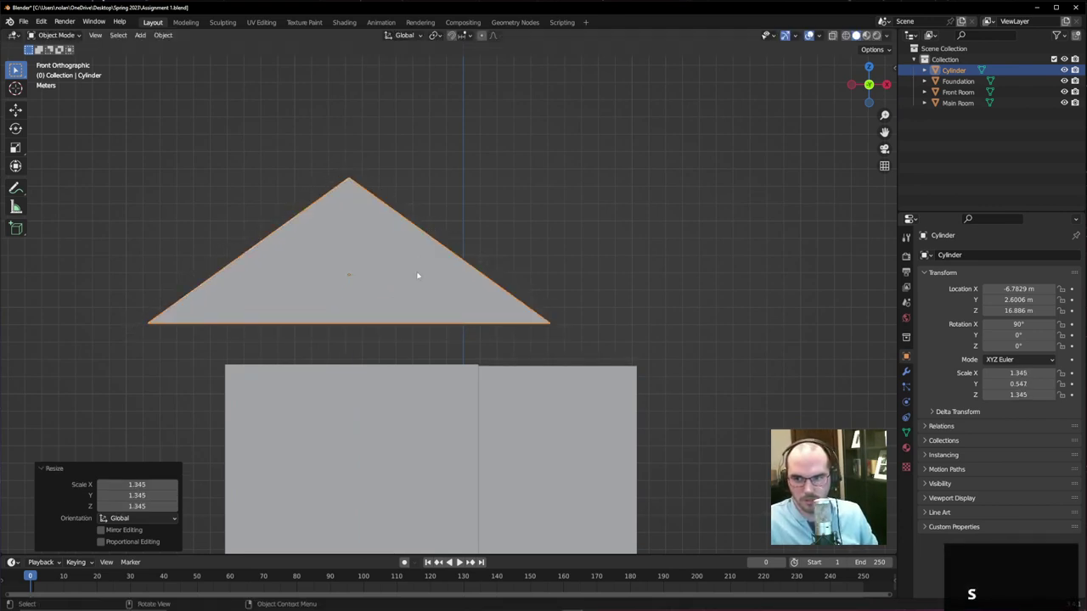
key("g")
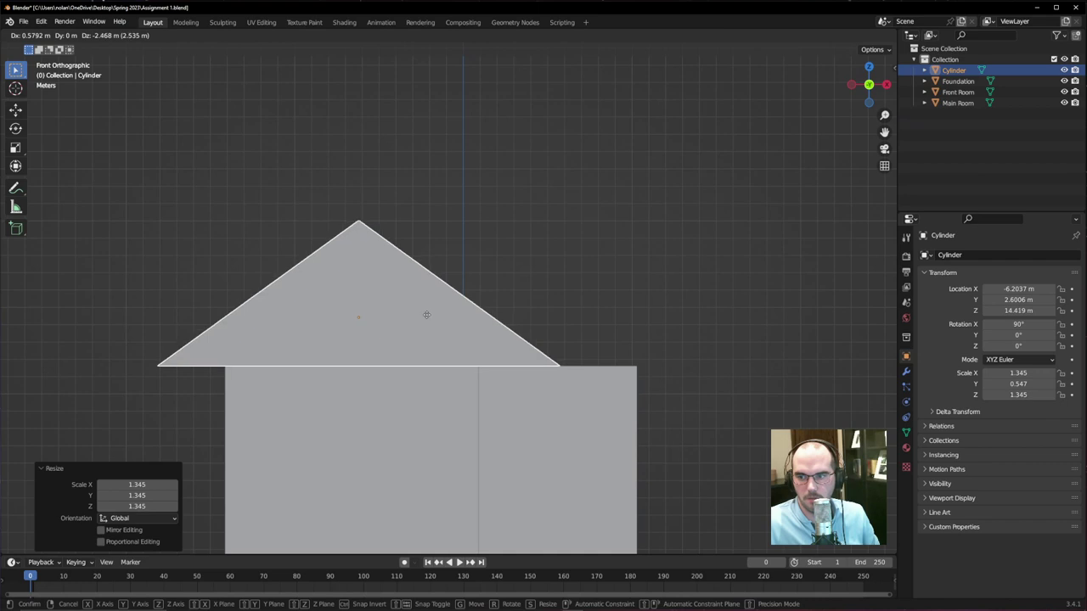
left_click(426, 315)
middle_click_drag(553, 336, 449, 317)
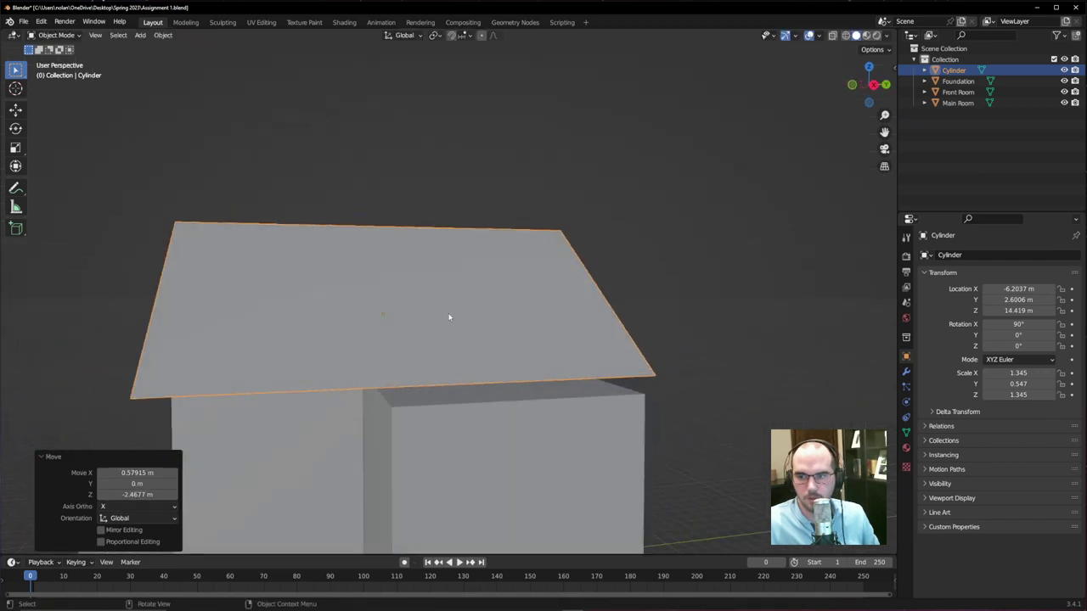
- From the right side view, nudge the roof forward or back along Y
scroll(514, 327, "down", 2)
middle_click_drag(514, 327, 488, 319)
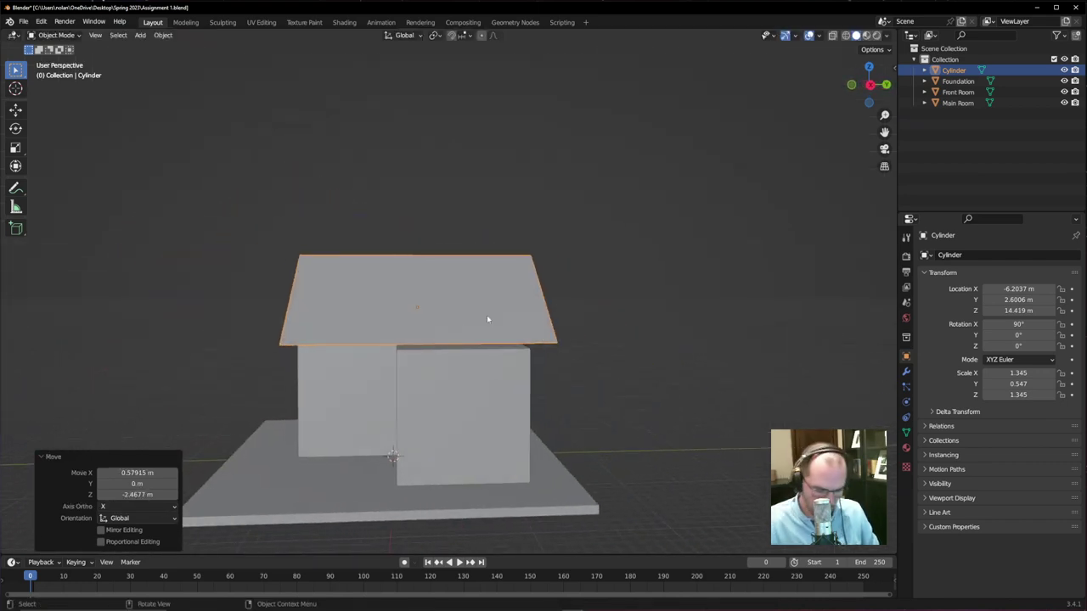
key("KP_1")
key("KP_3")
key("KP_7")
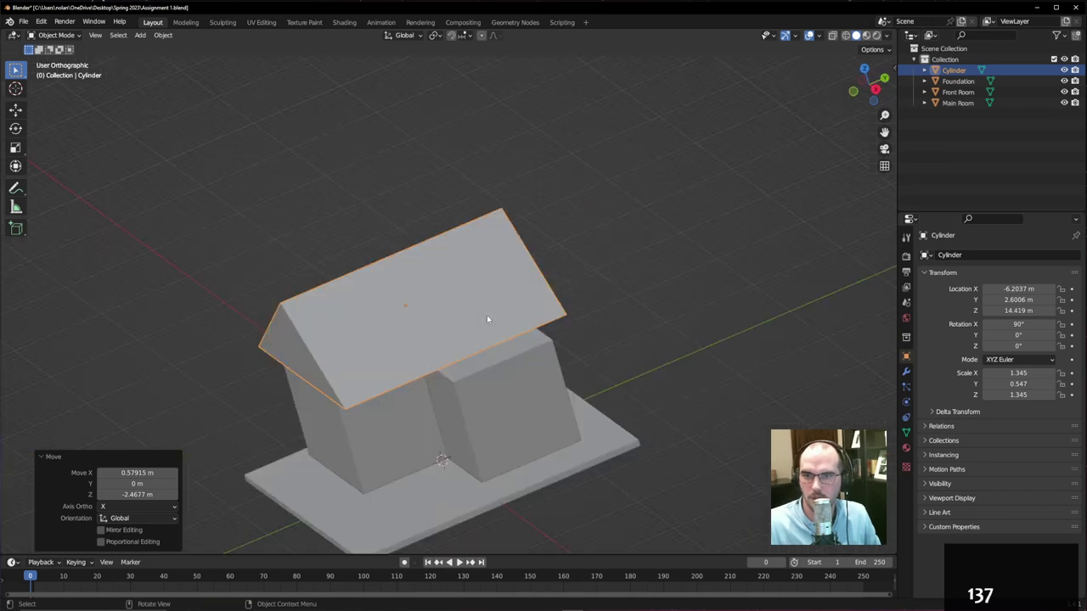
key("KP_1")
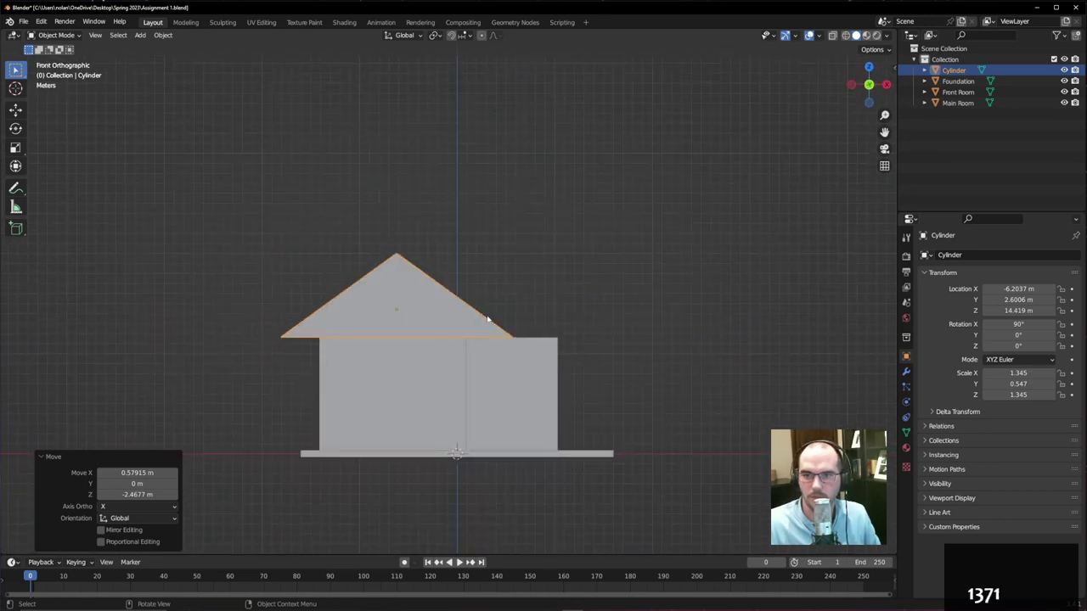
scroll(487, 319, "up", 3)
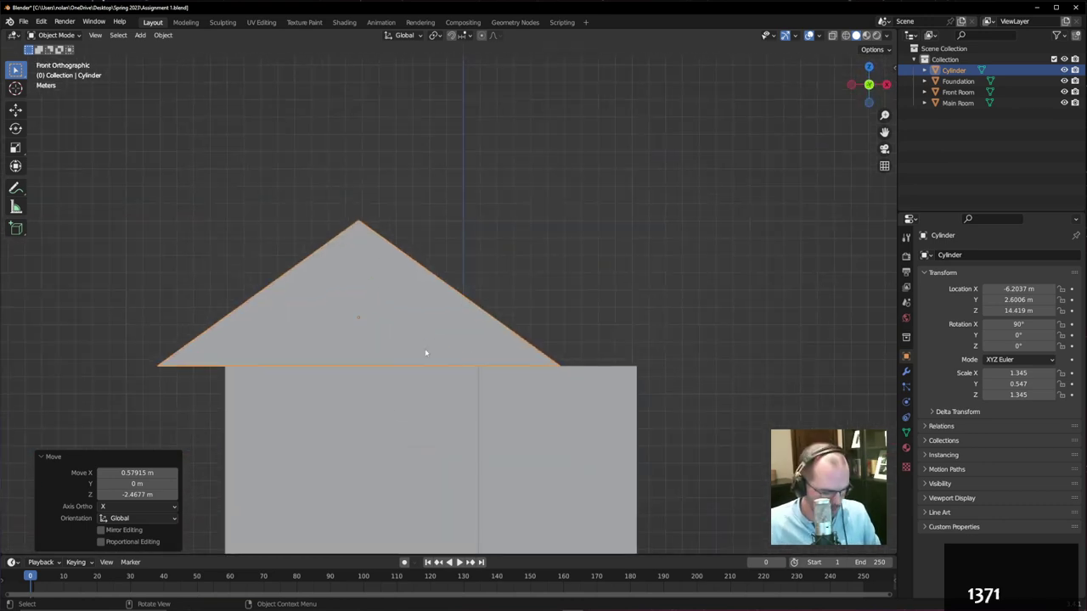
scroll(425, 352, "down", 2)
middle_click_drag(425, 353, 382, 360)
key("KP_3")
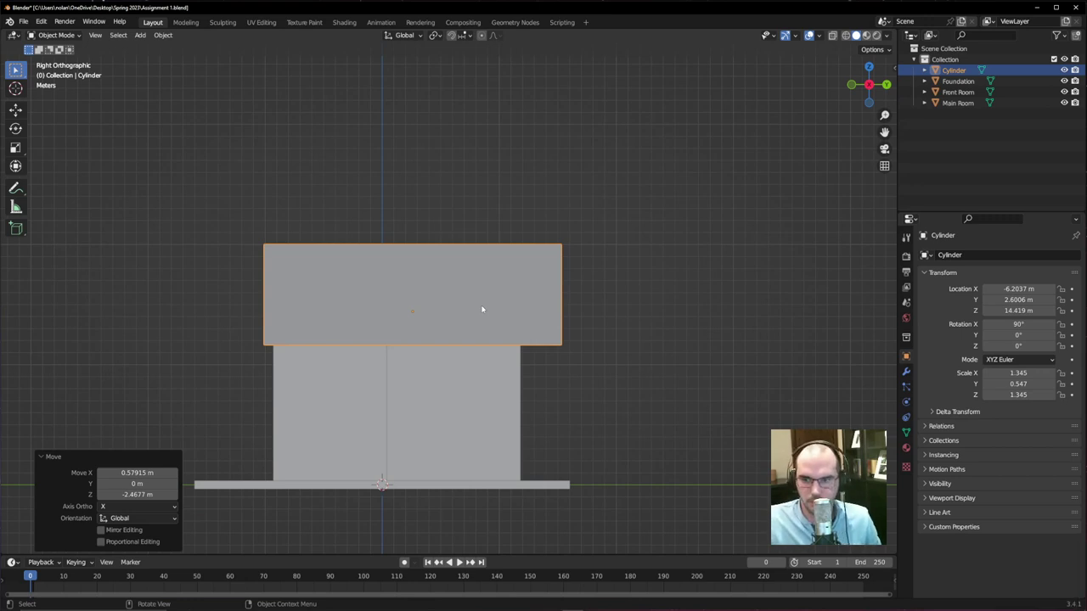
key("g")
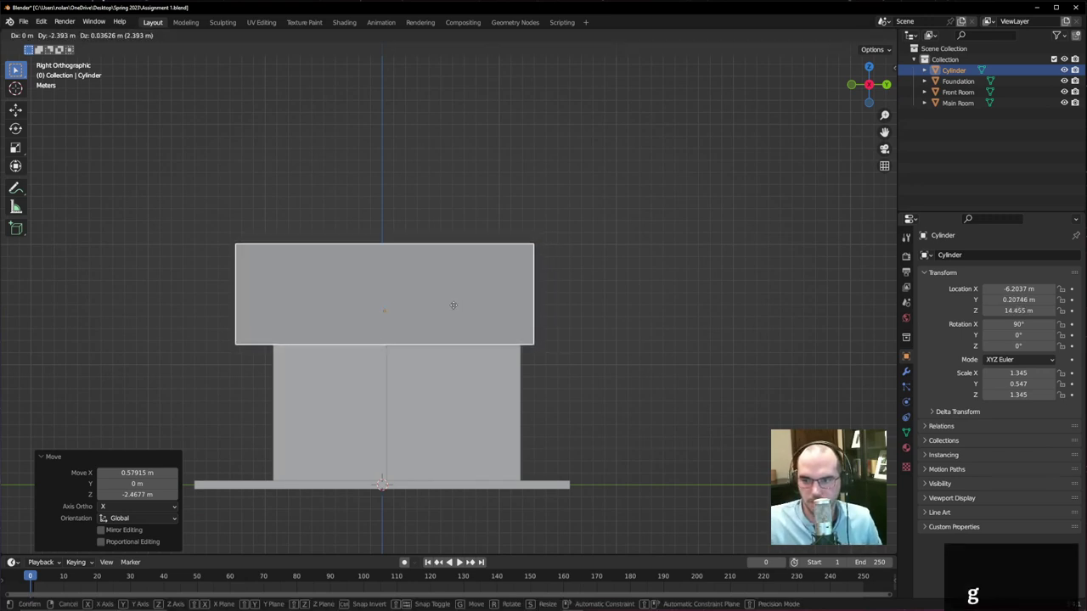
key("y")
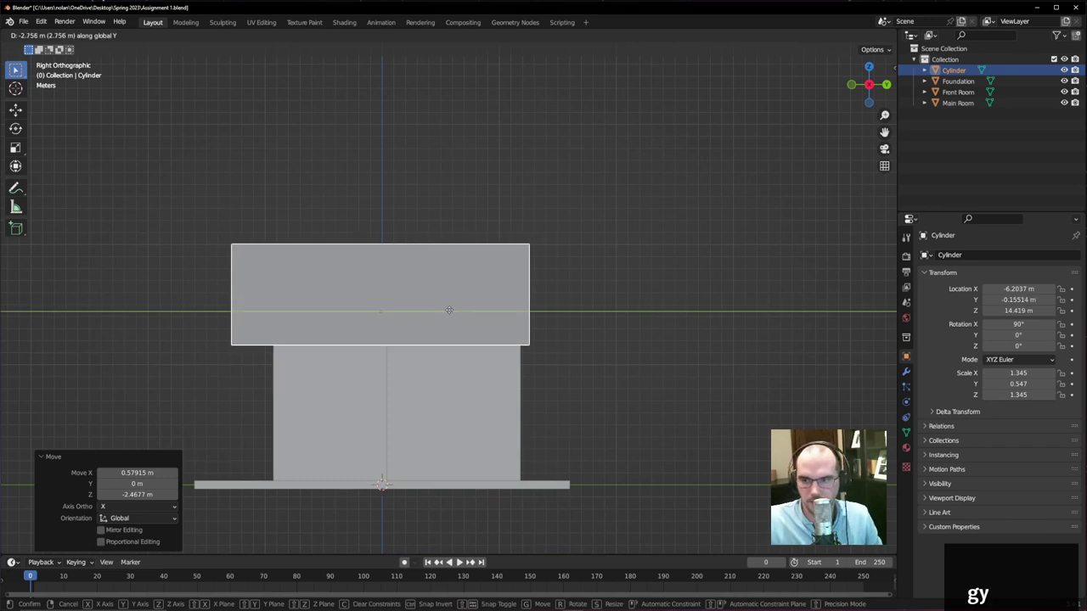
left_click(442, 314)
key("d")
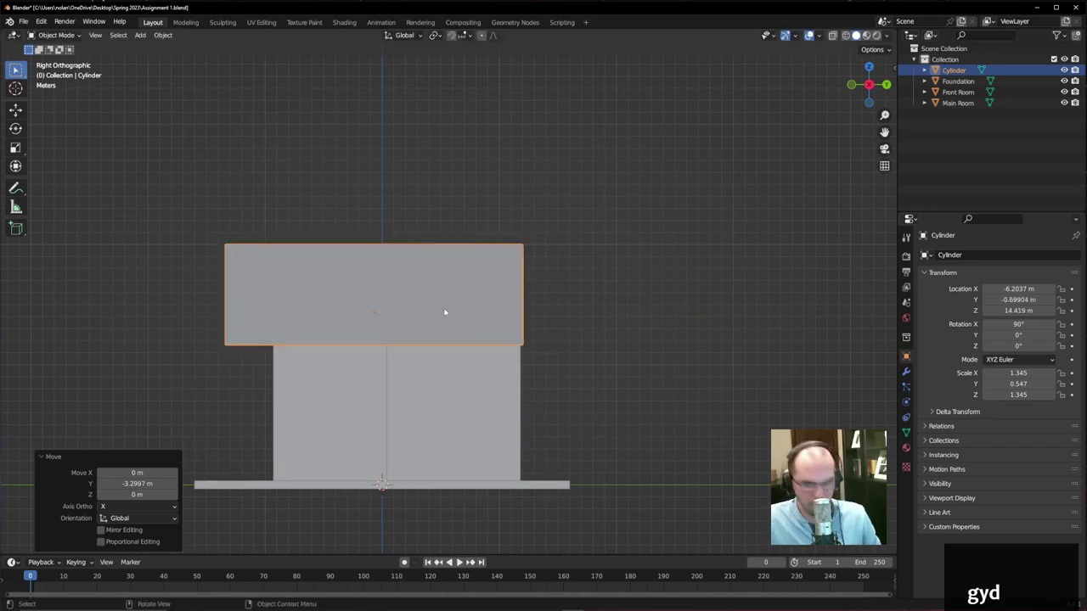
- Stretch the roof along Y to scale 1.692 and shift it to Y −0.409 m
key("s")
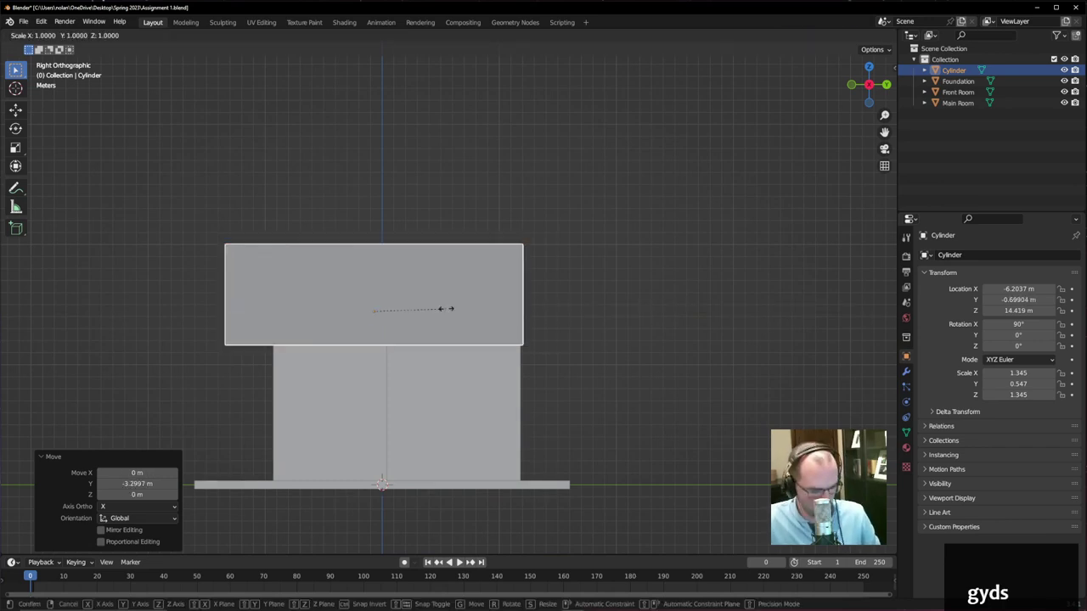
key("y")
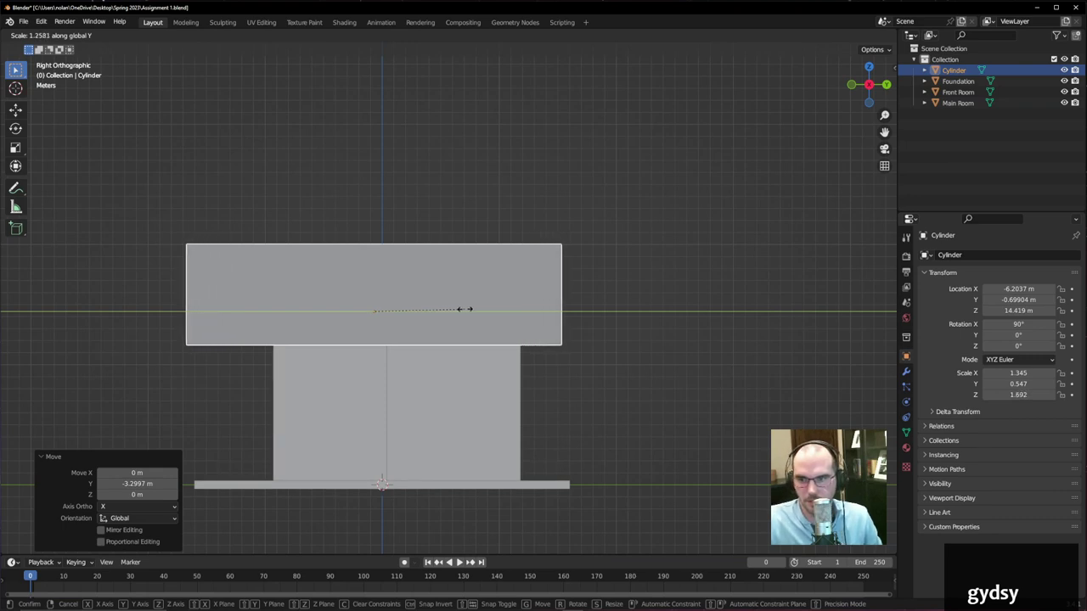
left_click(464, 309)
key("g")
key("y")
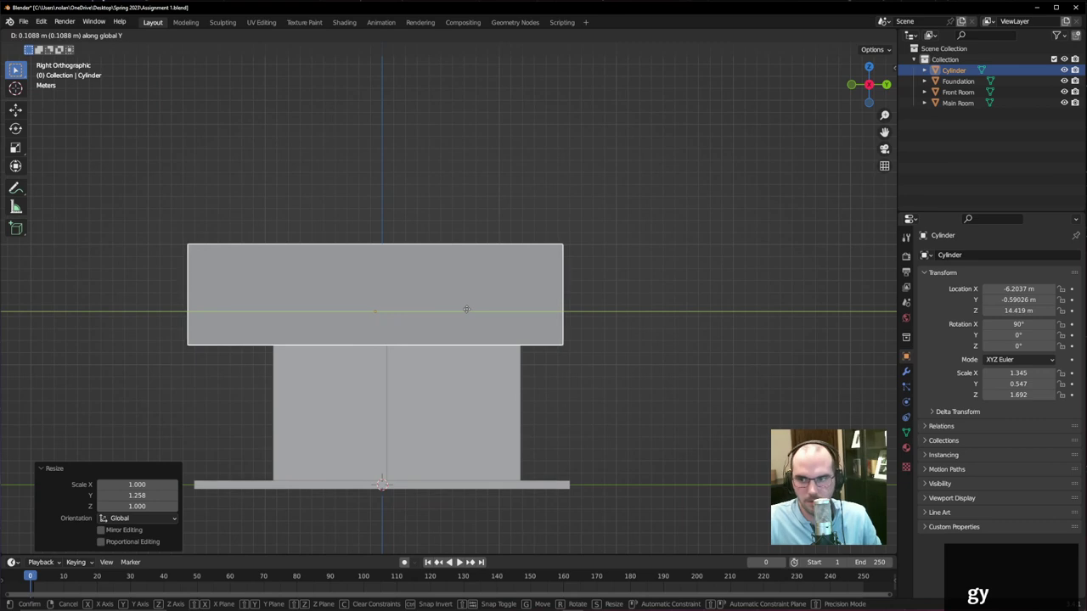
left_click(467, 310)
middle_click_drag(467, 311, 534, 358)
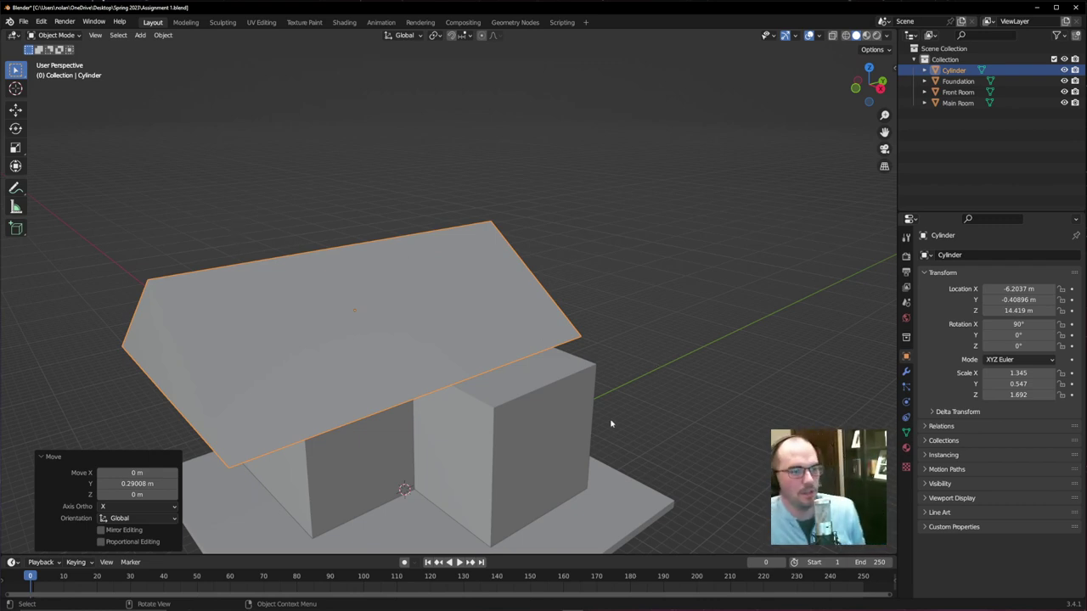
left_click(434, 416)
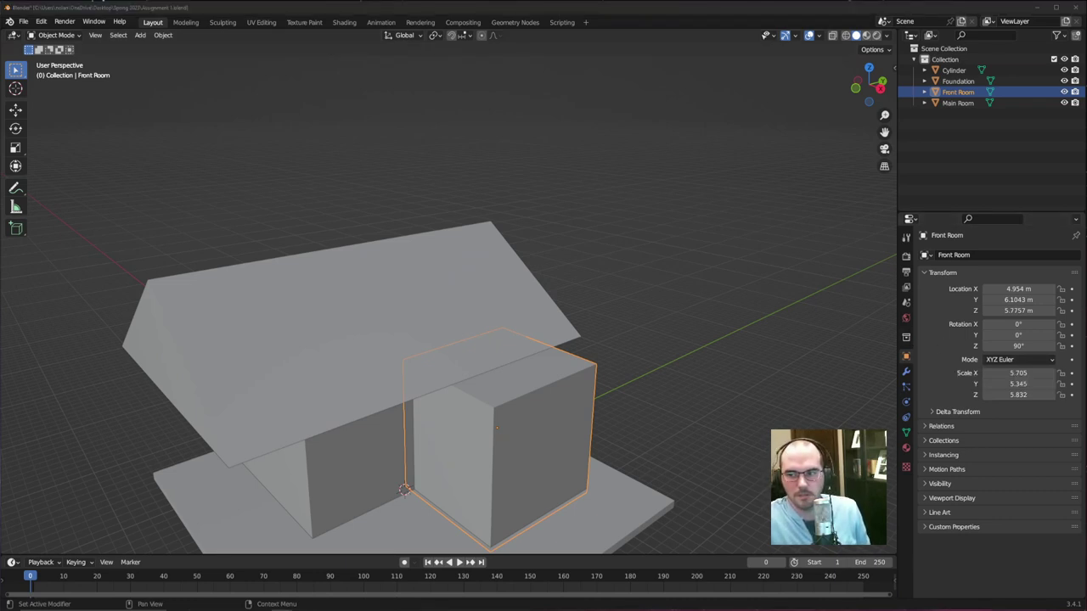
- Select the Front Room box, cancelling an accidental delete prompt
left_click(606, 303)
middle_click_drag(730, 303, 686, 319)
left_click(467, 463)
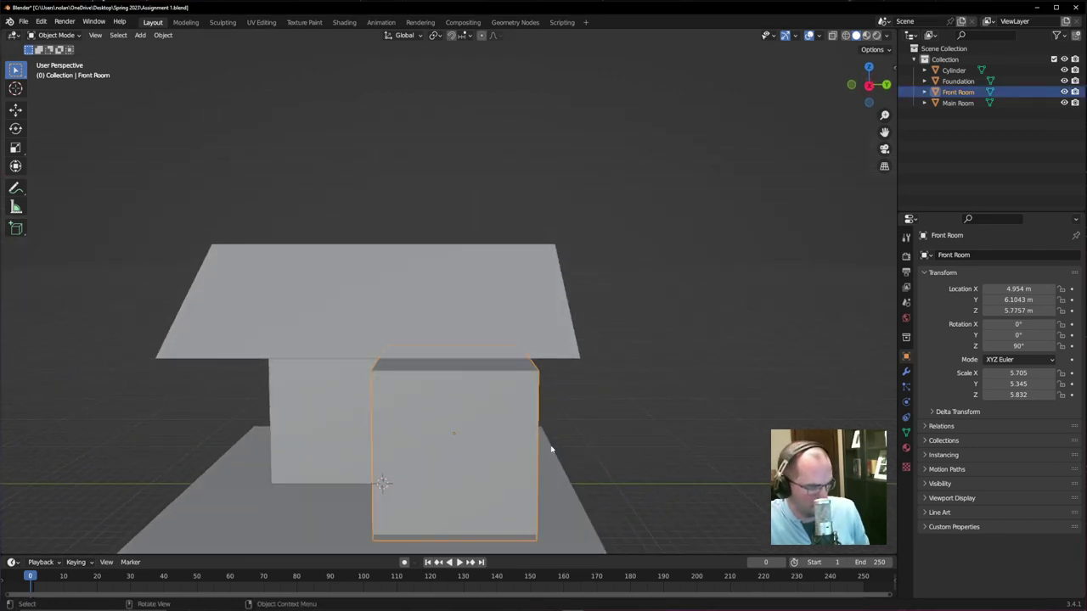
key("x")
key("y")
right_click(647, 410)
left_click(459, 427)
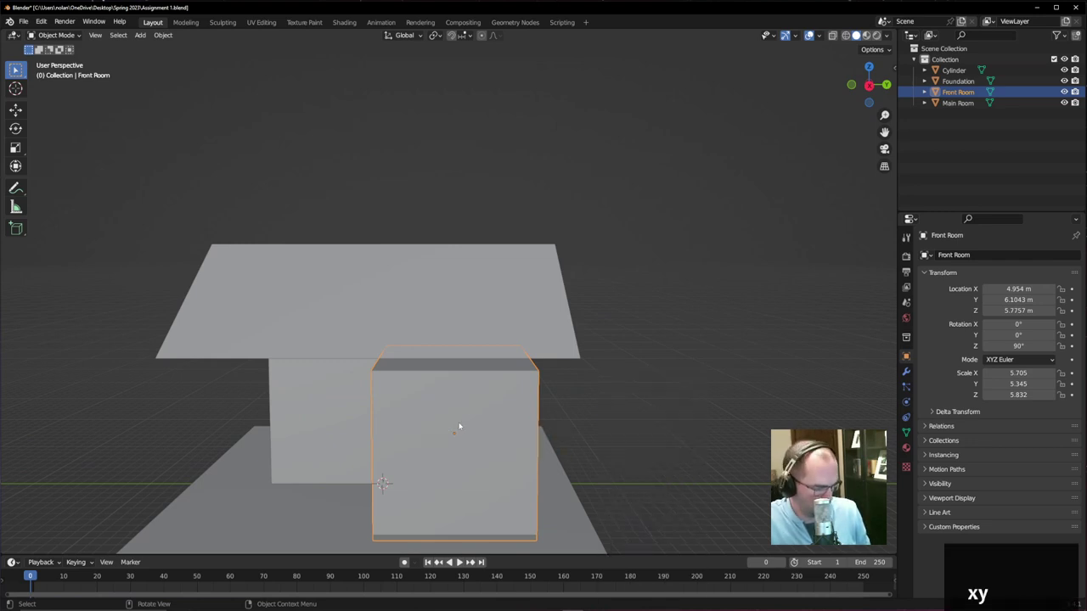
- Scale Front Room along Y to 1.613 and move it out to Y 7.78 m, checking the reference
key("s")
key("y")
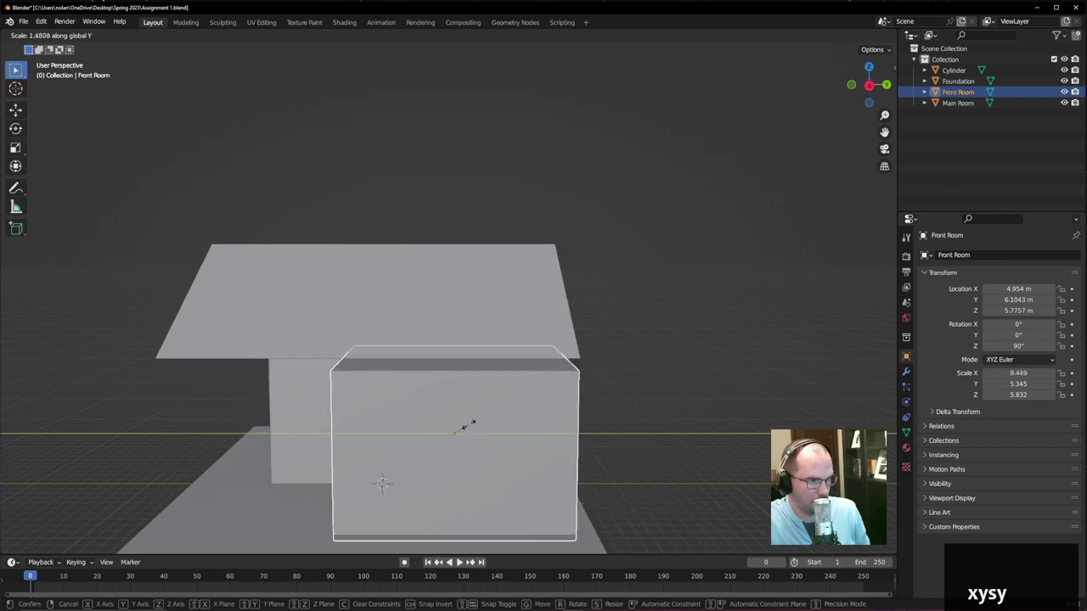
left_click(469, 424)
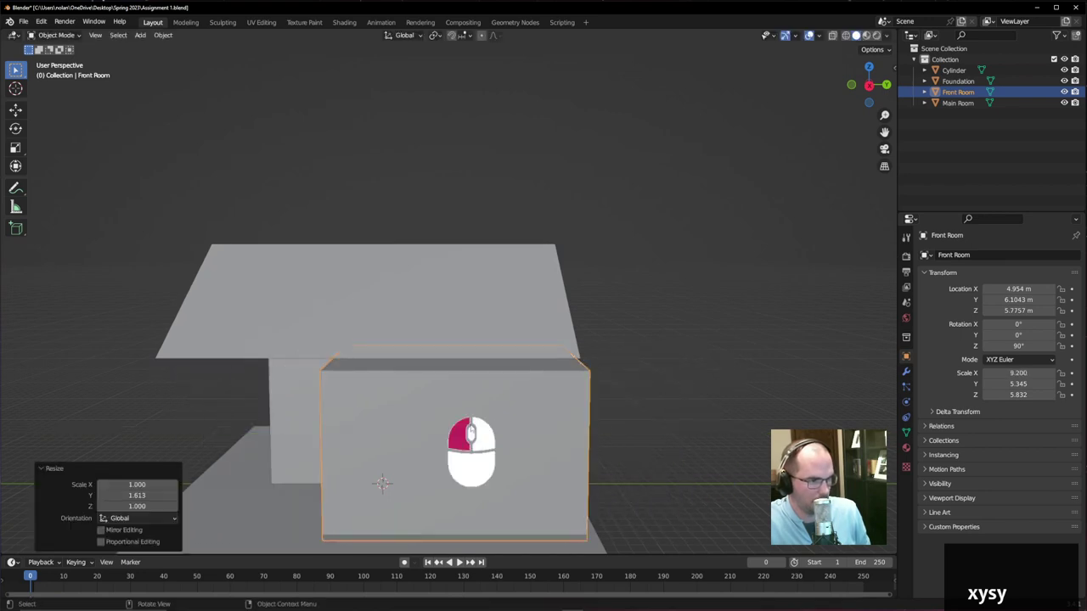
key("g")
key("y")
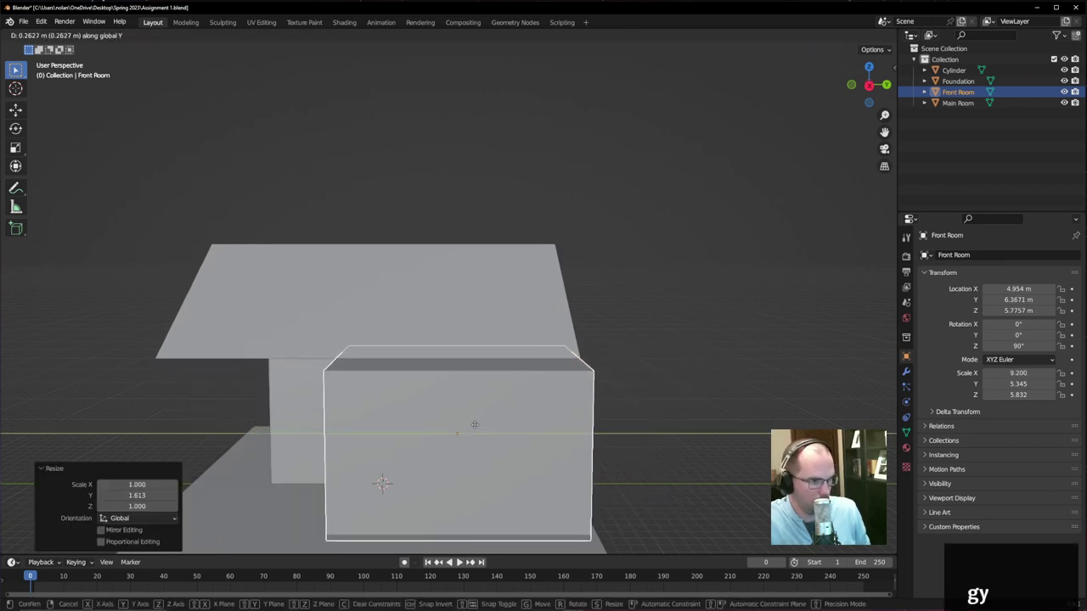
left_click(491, 426)
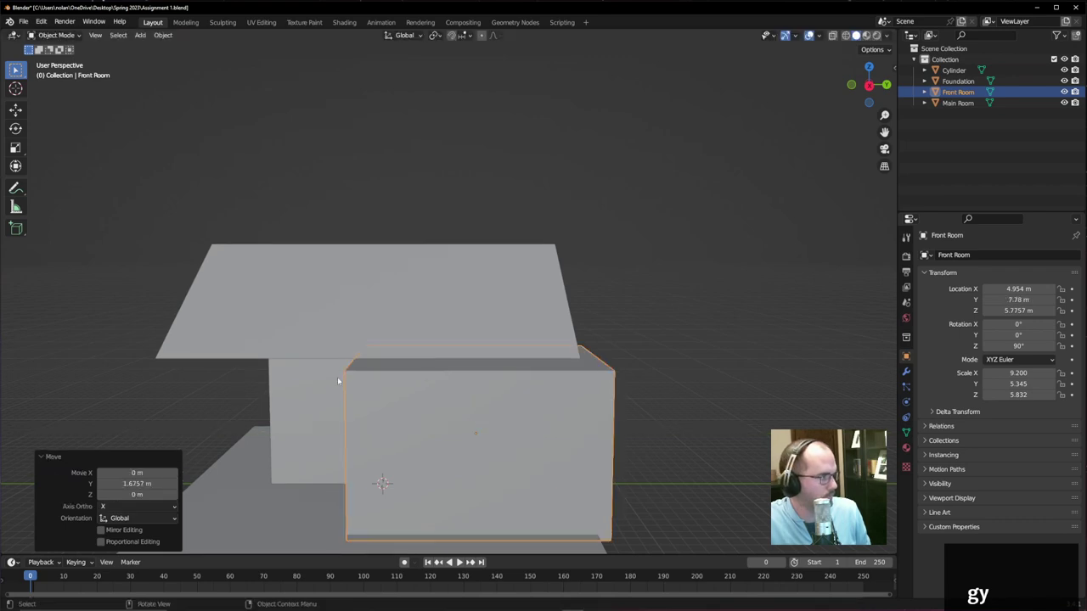
left_click(328, 209)
left_click(446, 410)
middle_click_drag(389, 346, 365, 316)
left_click(675, 608)
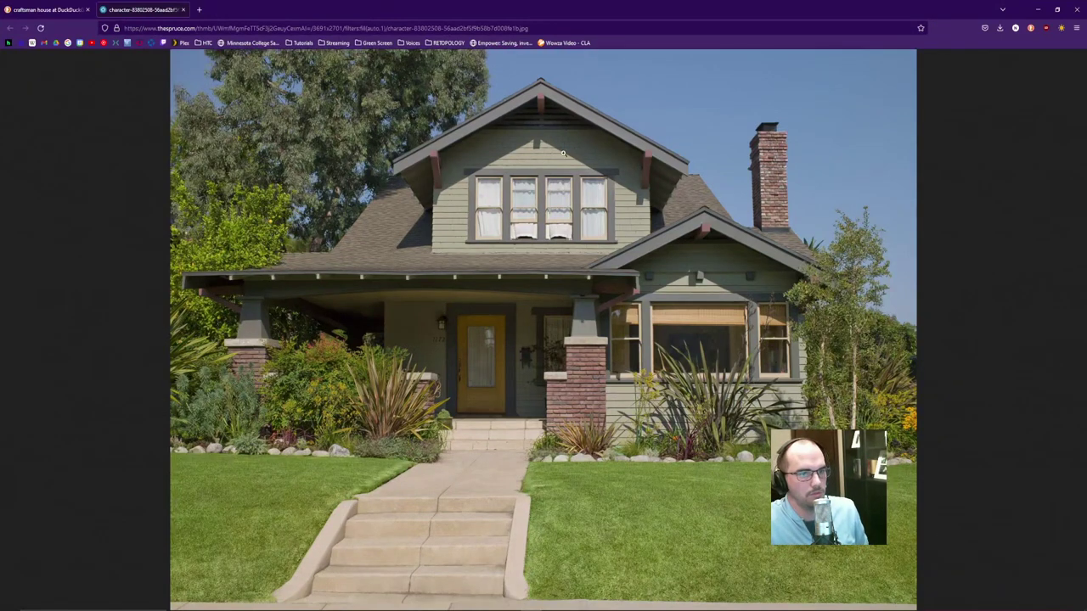
left_click(1036, 9)
- Rename the Cylinder object to 'Main Roof' in the Outliner
left_click(953, 71)
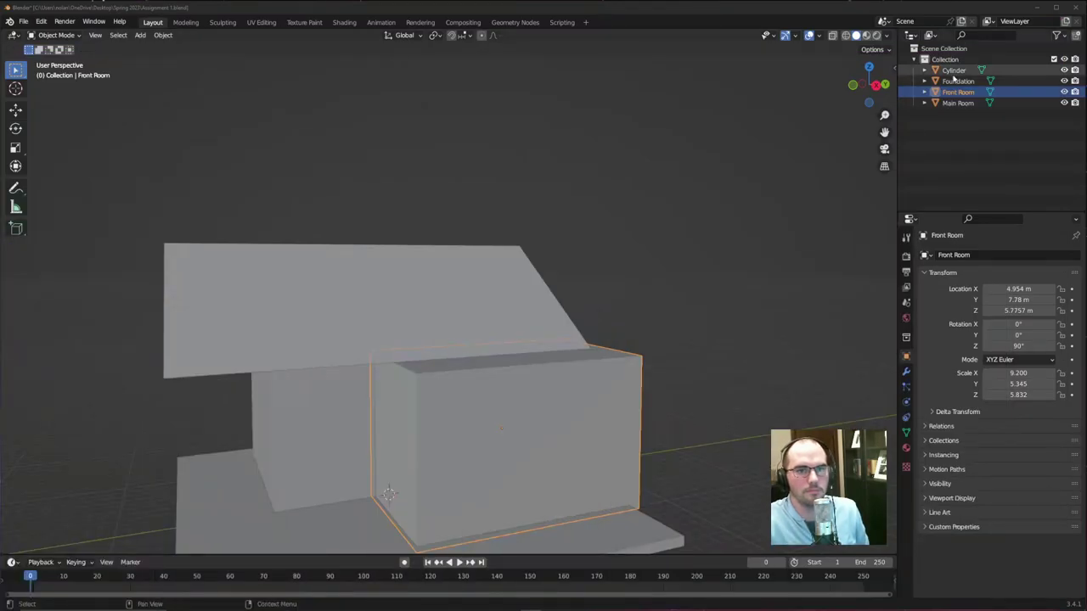
double_click(954, 71)
type("Mai")
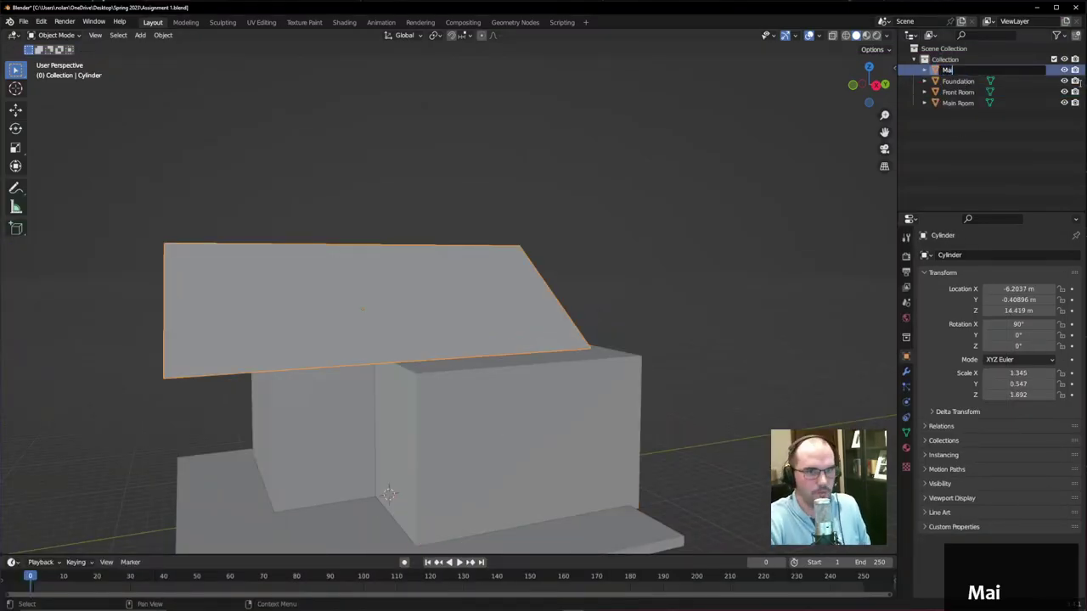
type("n Room")
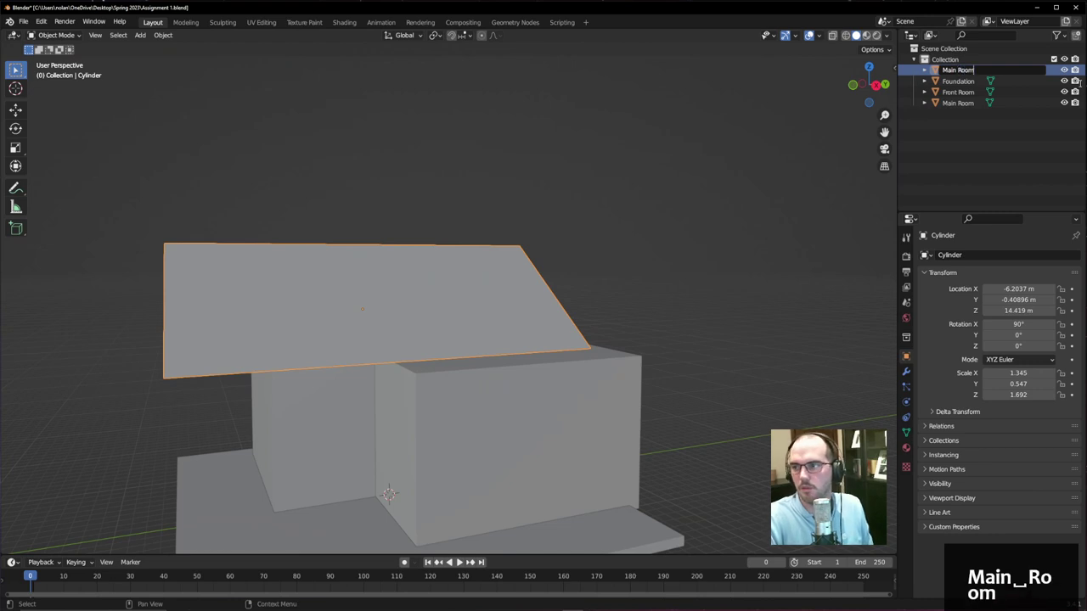
key("Return")
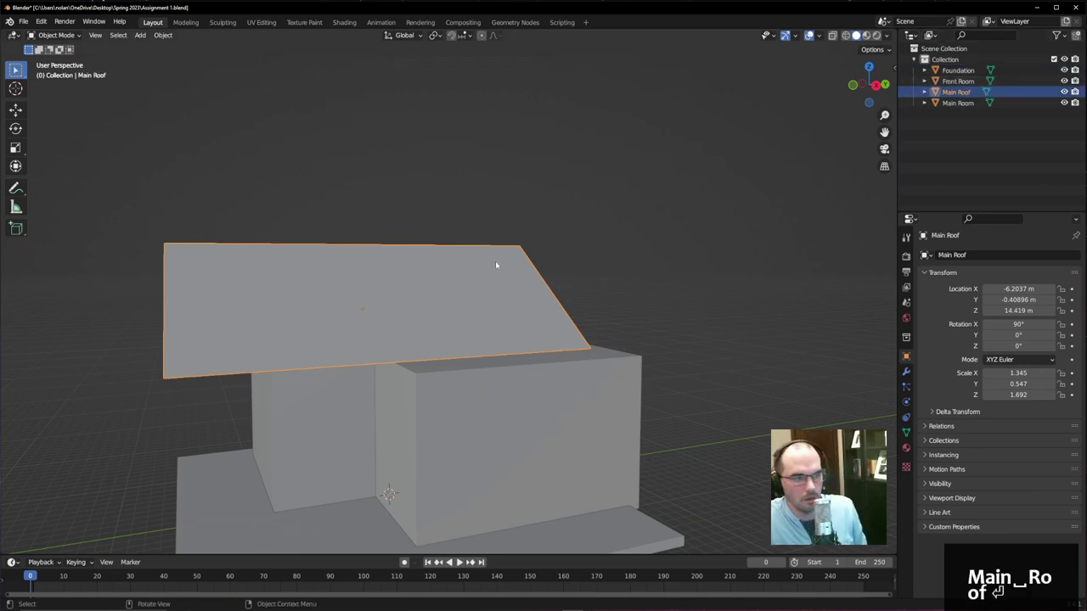
middle_click_drag(595, 277, 462, 328)
key("shift+a")
- Add a cube, enlarge it, and lower it vertically into the main roof
mouse_move(479, 328)
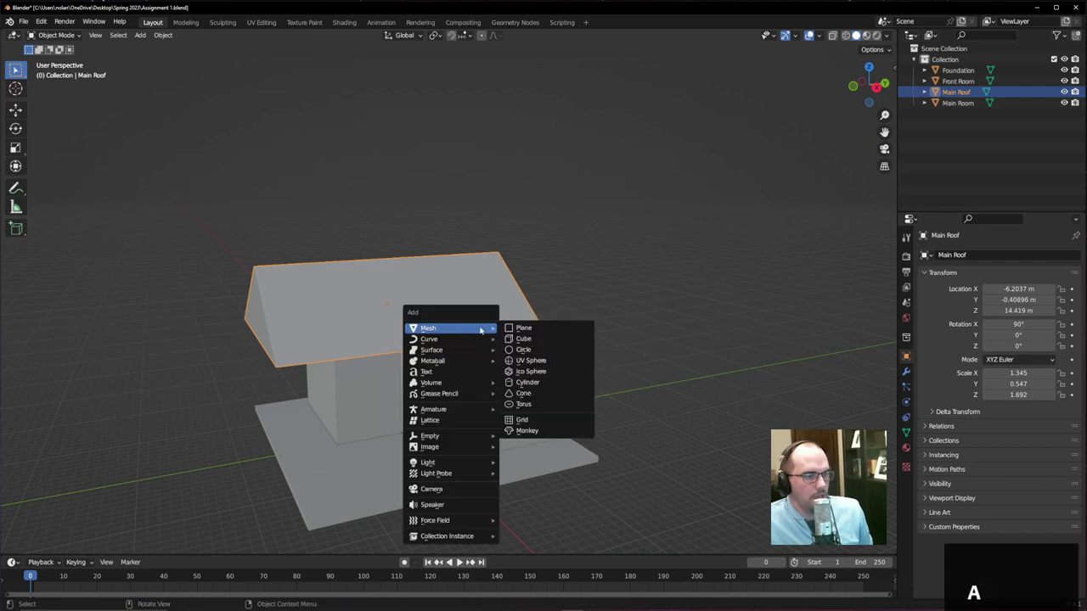
left_click(544, 339)
key("g")
key("z")
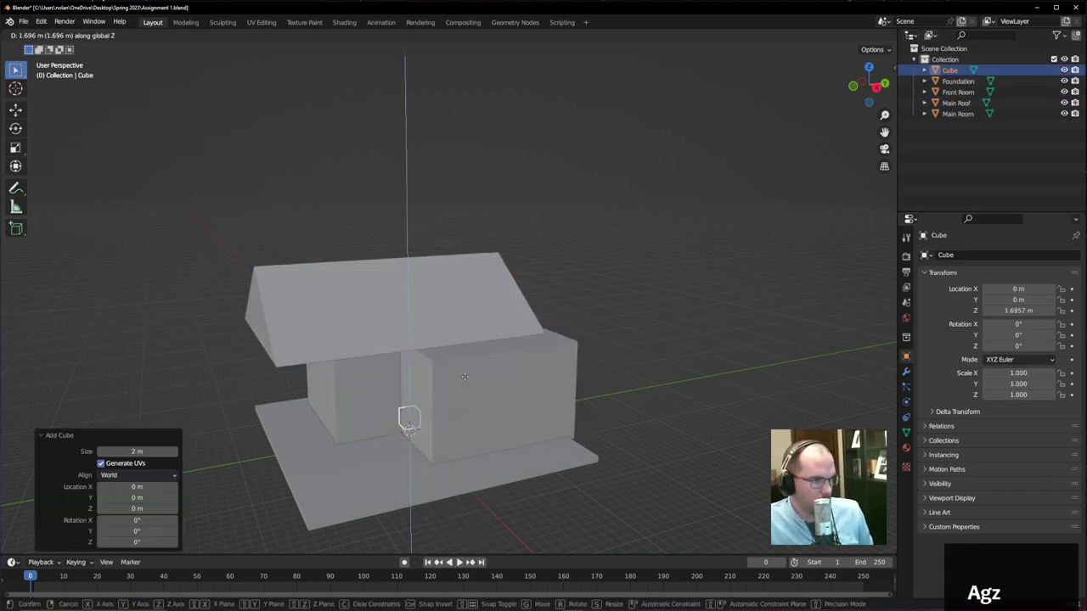
left_click(437, 276)
key("s")
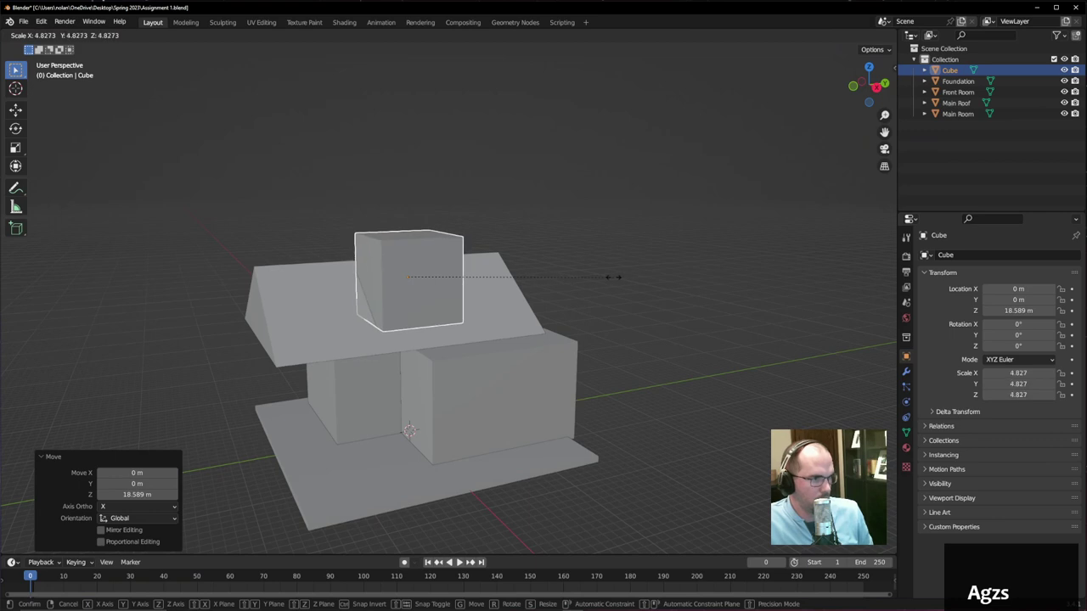
left_click(564, 279)
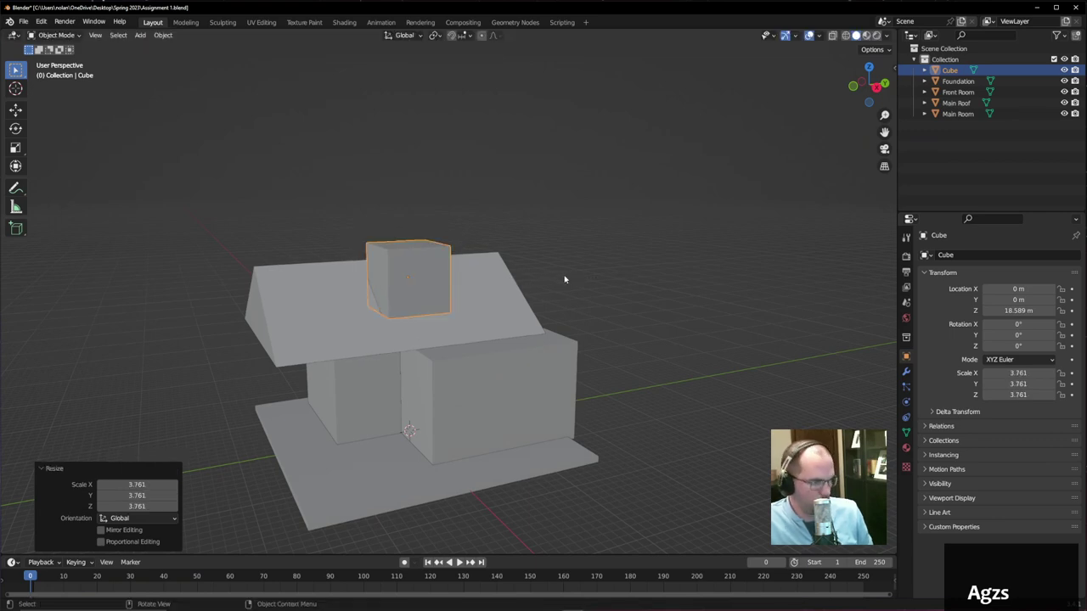
key("g")
key("z")
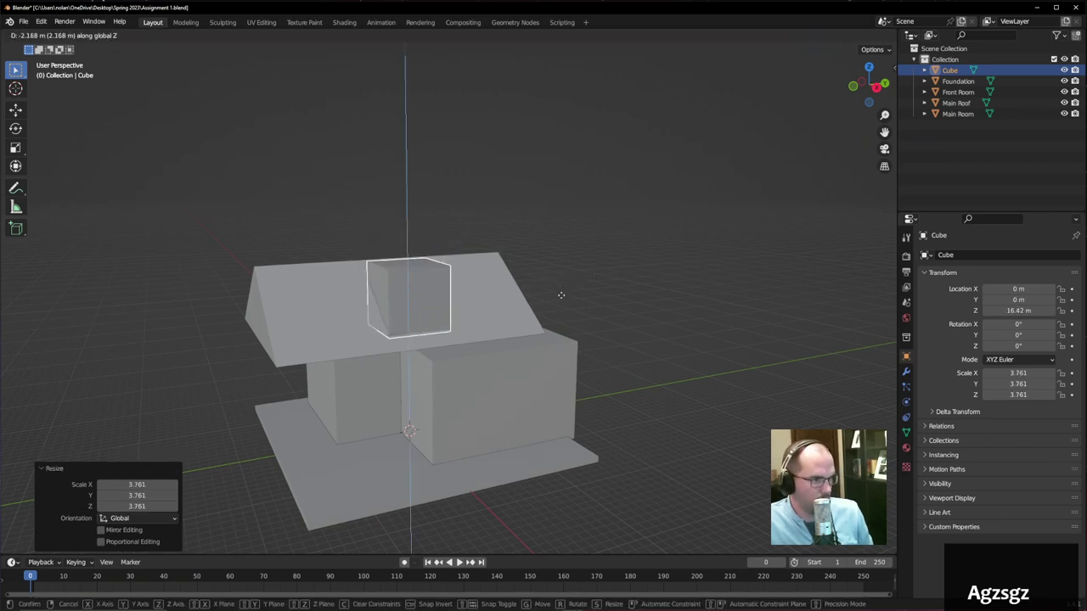
left_click(556, 301)
middle_click_drag(555, 303, 571, 326)
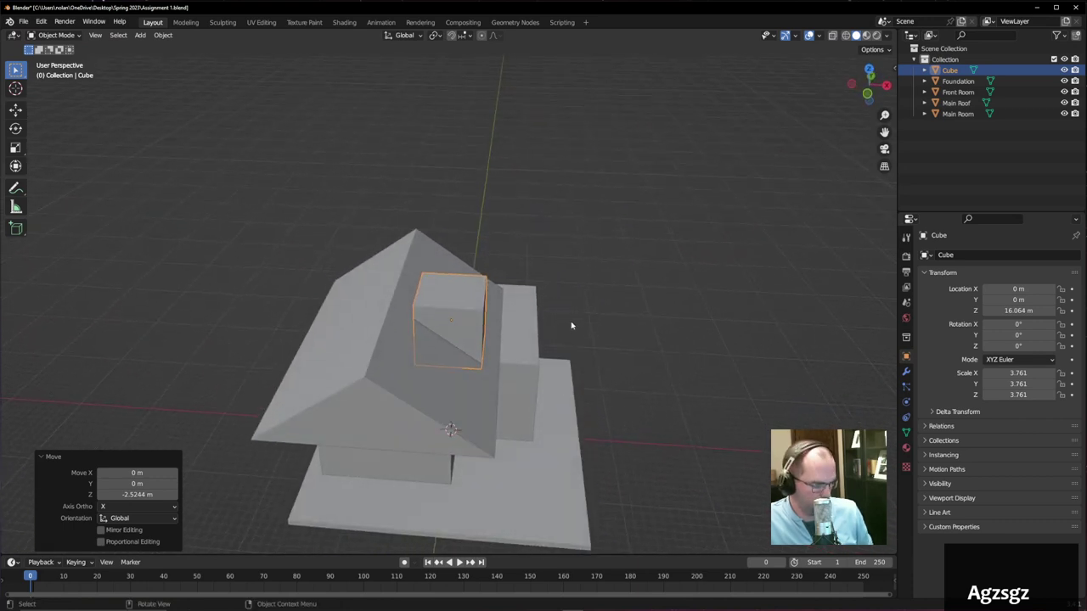
- Stretch the cube along Y to 3.761 × 7.706 × 3.761 and position it as the dormer block
key("g")
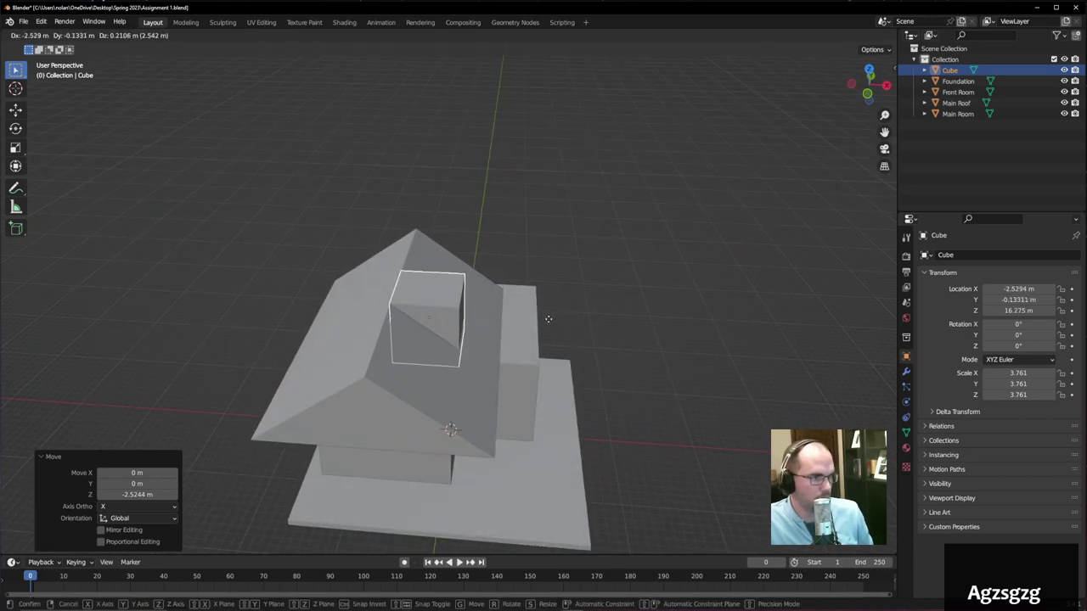
left_click(550, 320)
middle_click_drag(553, 323, 642, 309)
left_click(423, 285)
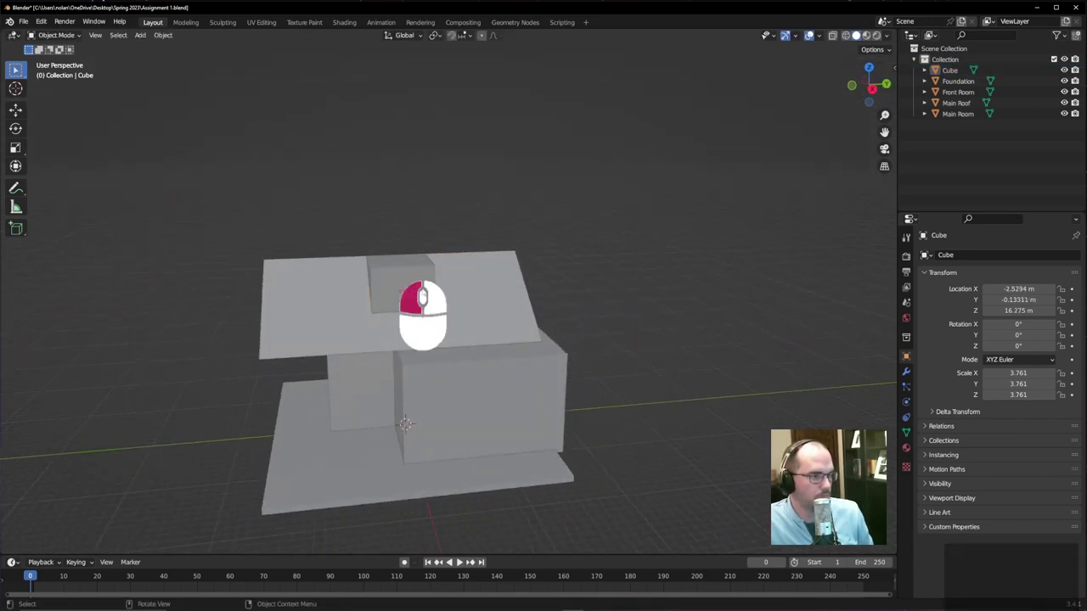
left_click(423, 288)
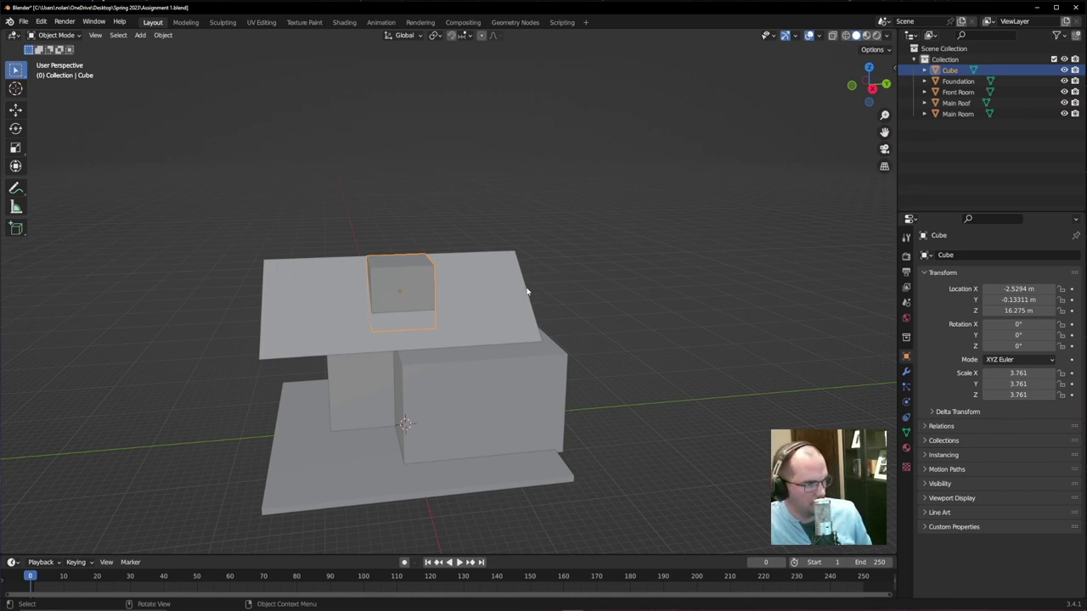
key("s")
key("y")
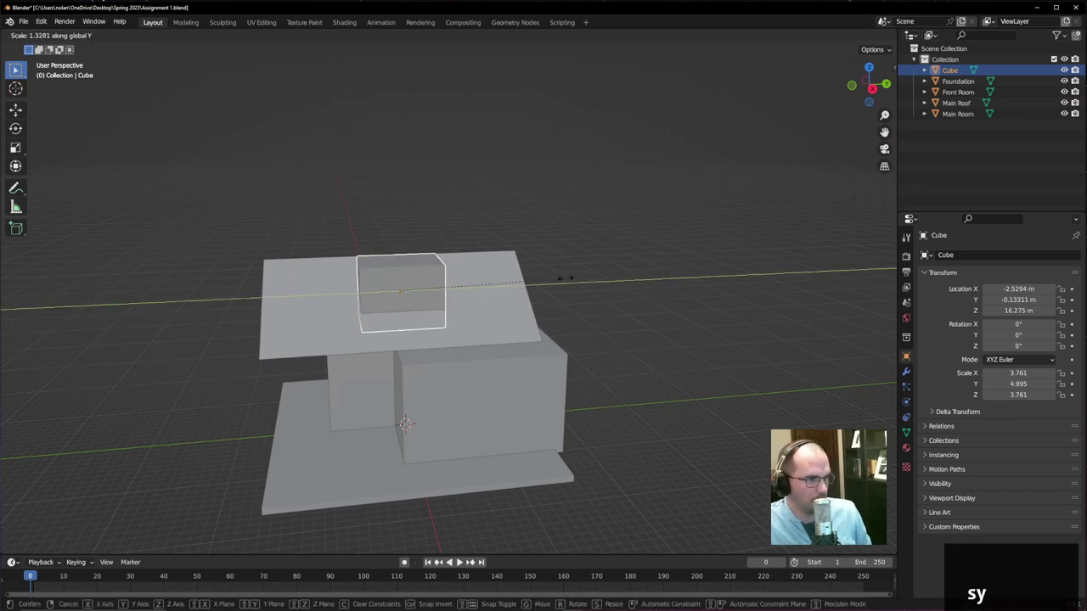
left_click(559, 282)
middle_click_drag(560, 282, 484, 268)
key("g")
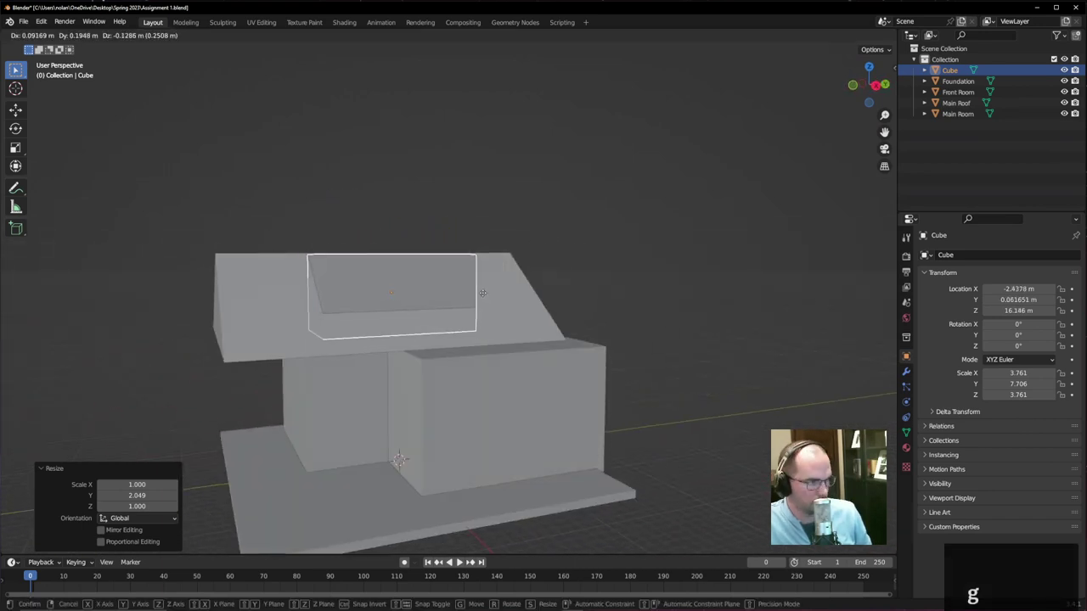
left_click(486, 295)
middle_click_drag(486, 296, 493, 340)
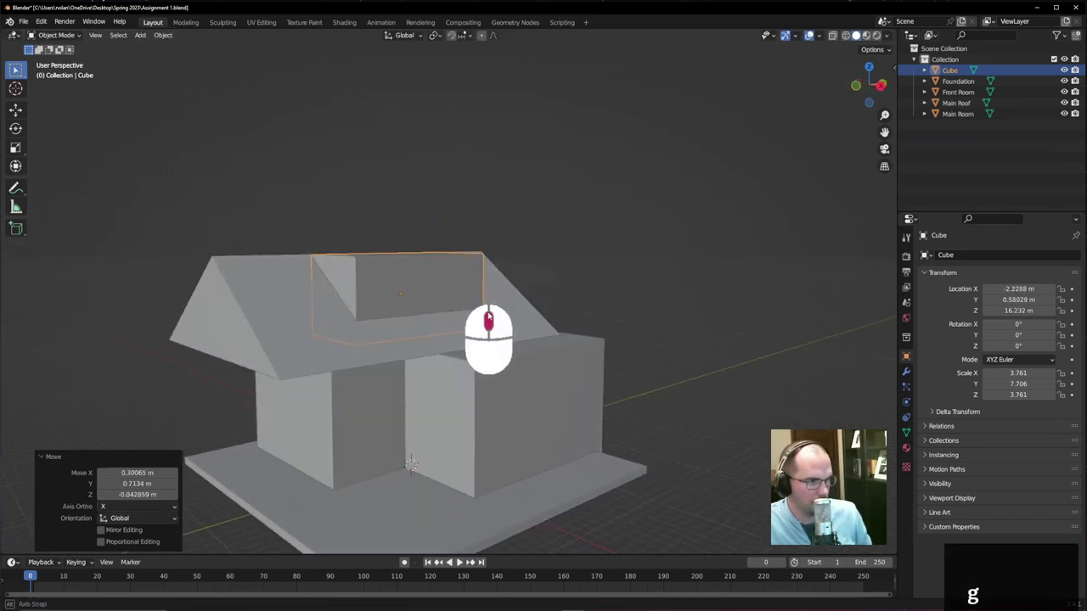
left_click(666, 323)
left_click(303, 323)
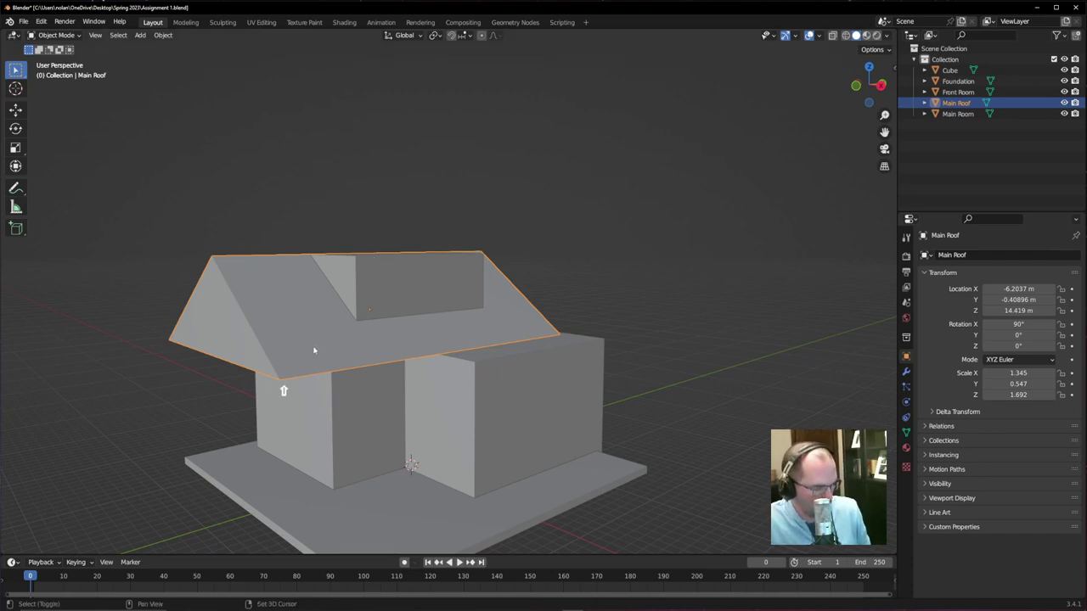
- Duplicate the Main Roof, rotate the copy 90° on Z, and narrow it along X
key("shift+d")
left_click(563, 275)
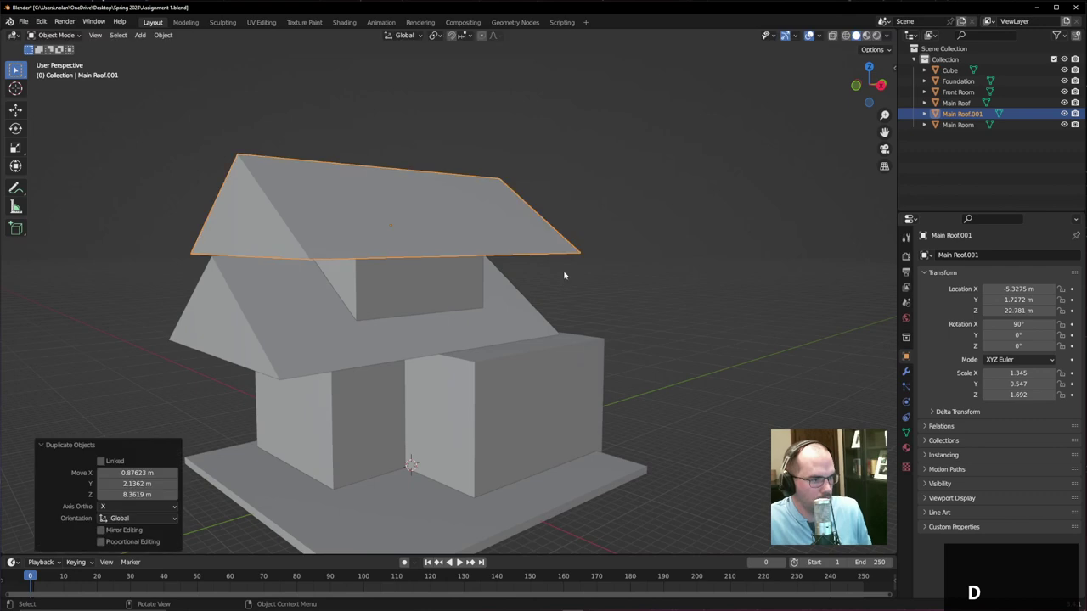
type("rz")
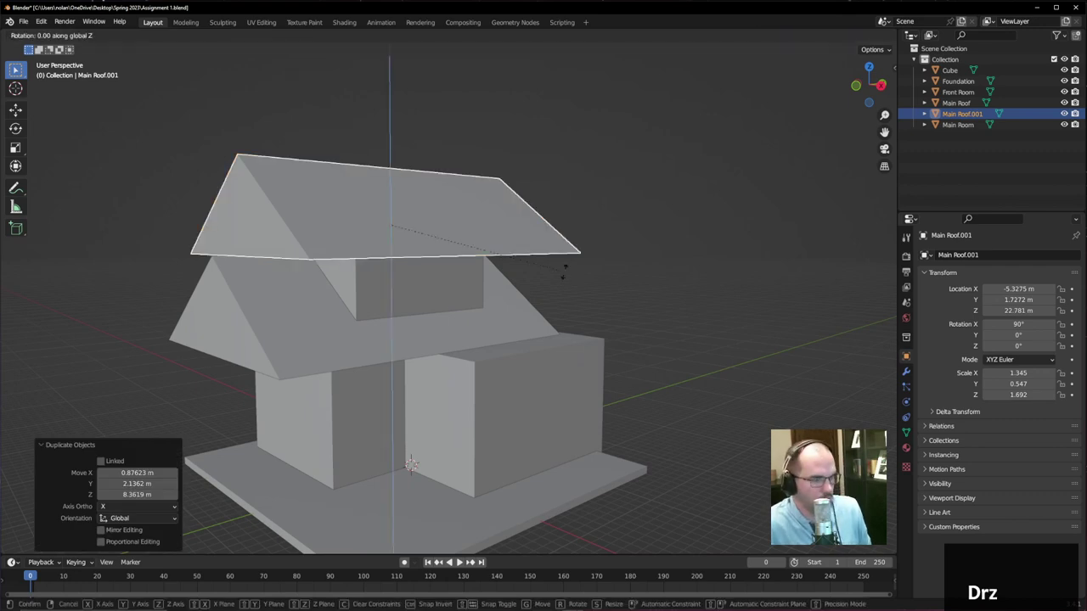
type("90")
key("Return")
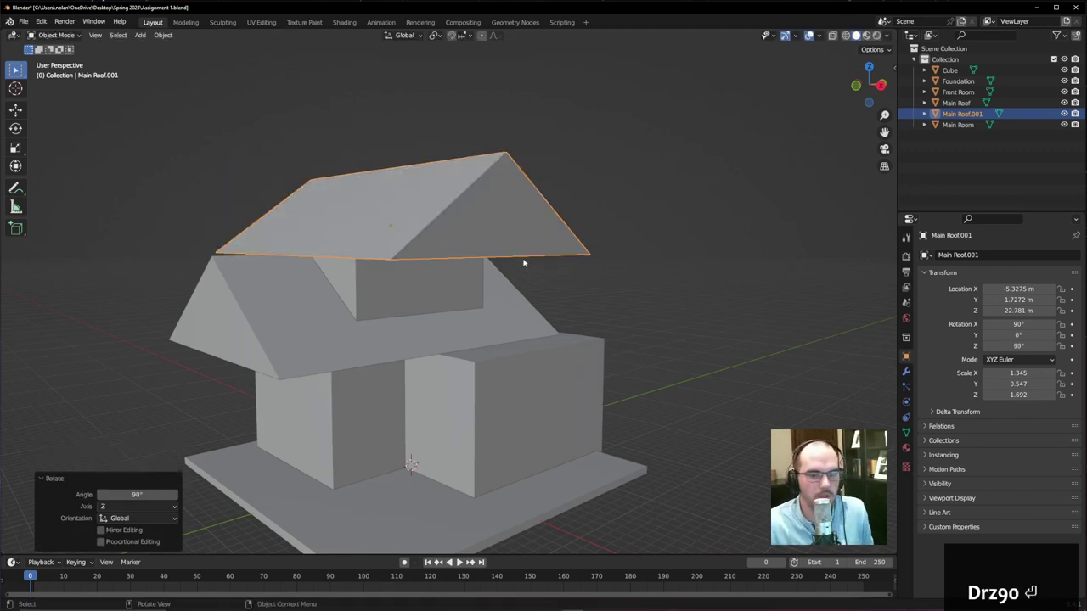
middle_click_drag(510, 238, 623, 257)
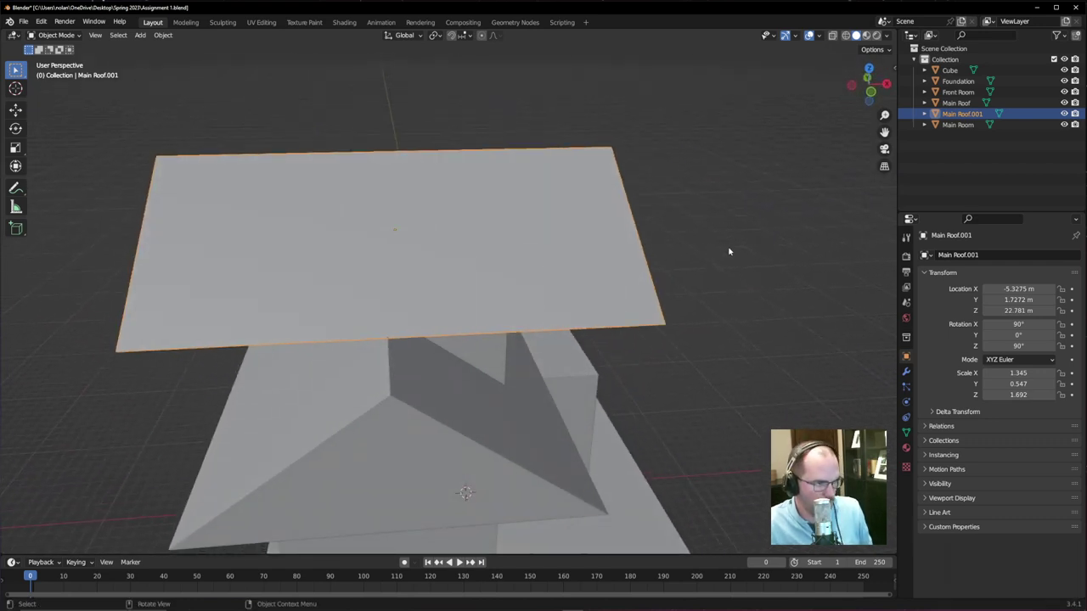
key("s")
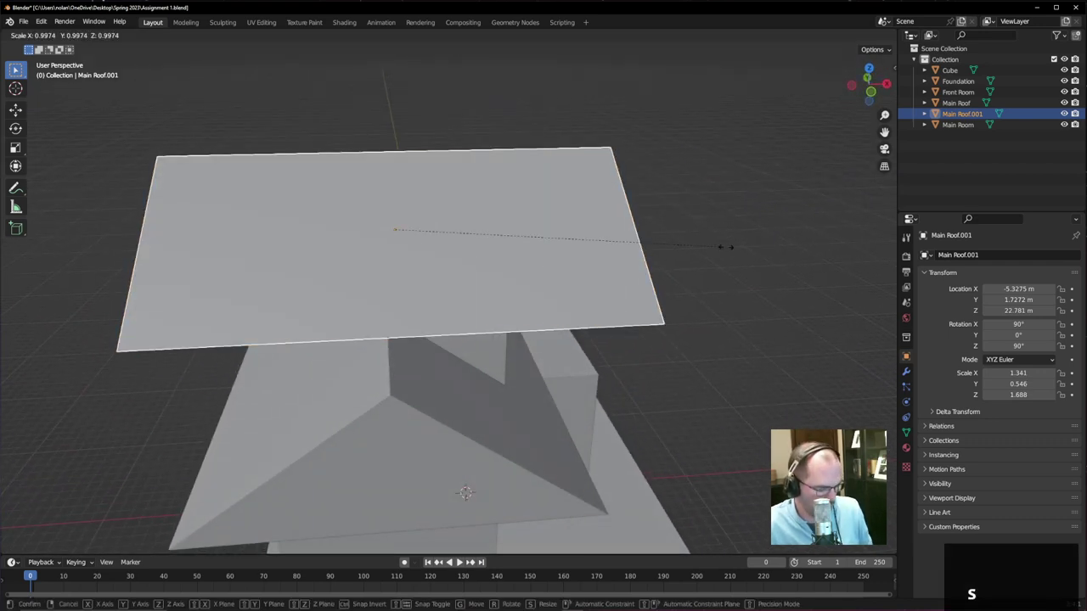
key("x")
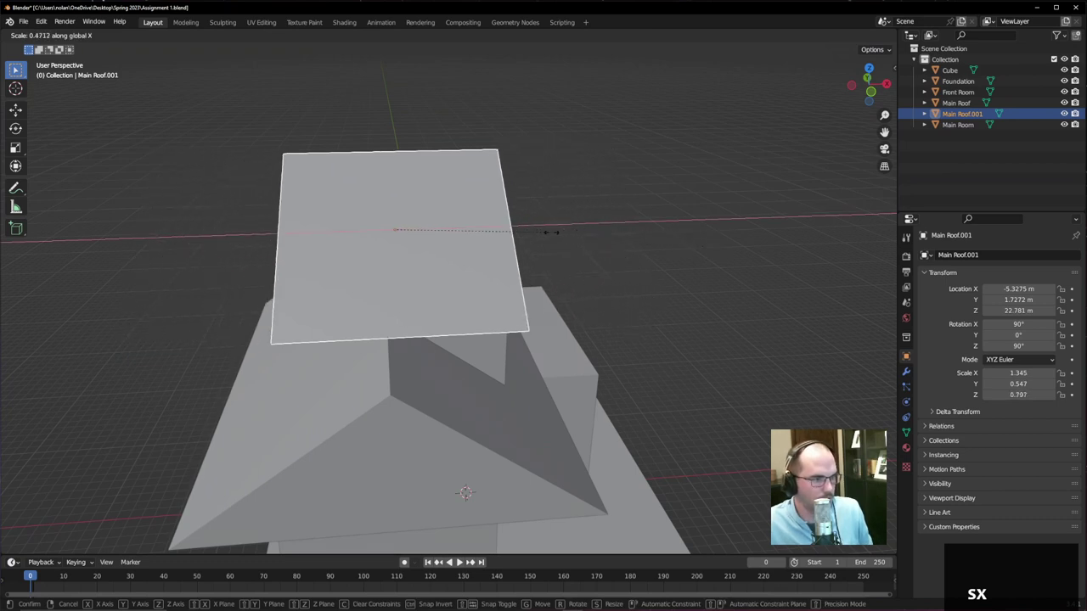
left_click(548, 230)
middle_click_drag(660, 259, 622, 250)
mouse_move(505, 245)
middle_mouse_down()
mouse_move(476, 246)
mouse_move(491, 236)
middle_mouse_up()
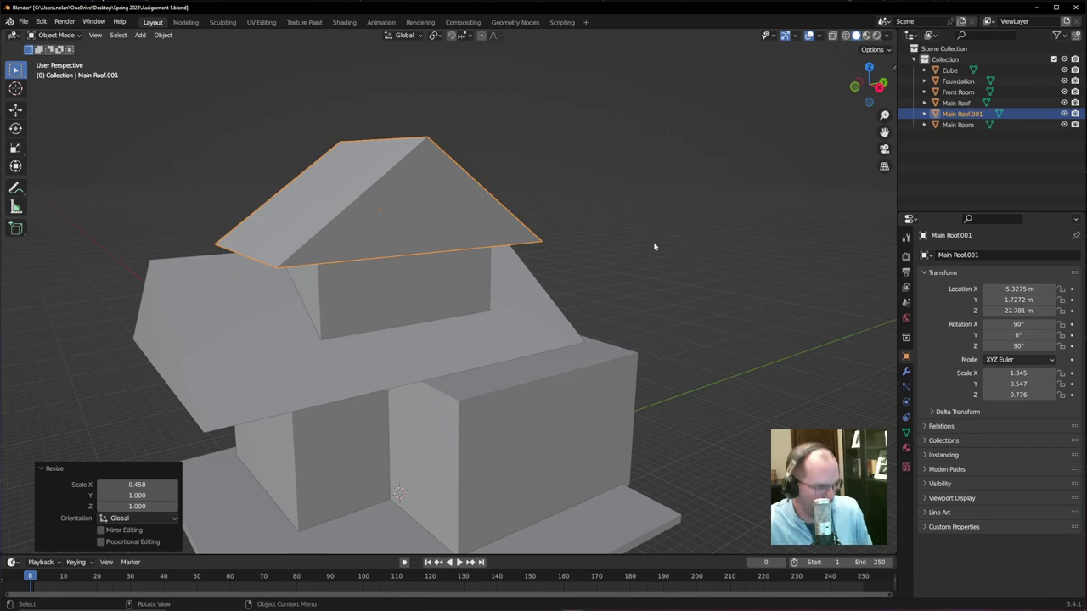
- Shrink the roof copy to 1.288 × 0.524 × 0.743 and lower it onto the dormer at 21.454 m
key("s")
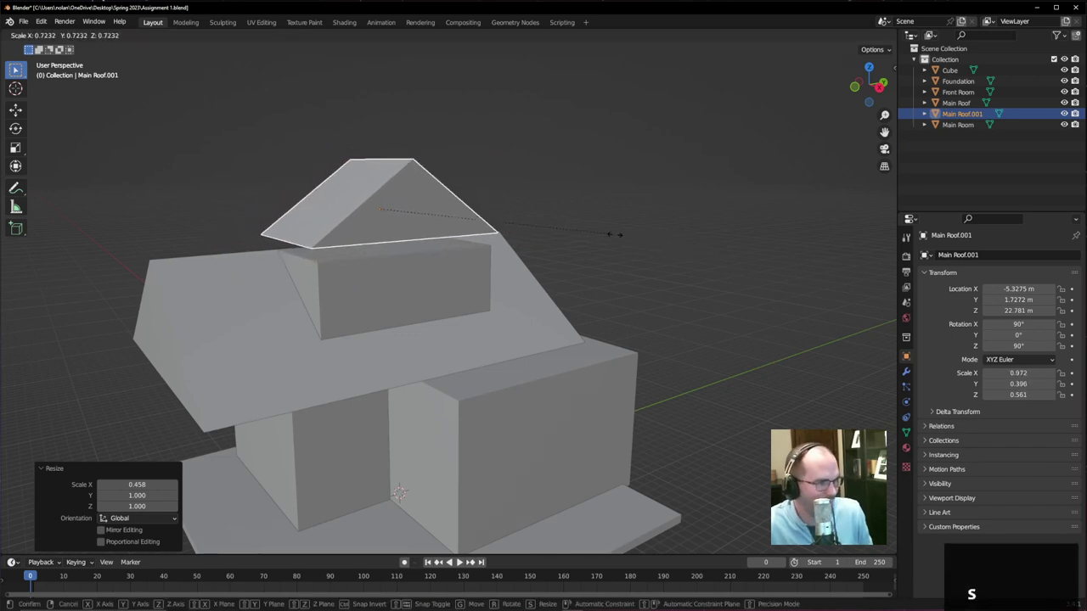
left_click(624, 235)
middle_click_drag(568, 226, 590, 219)
key("g")
key("z")
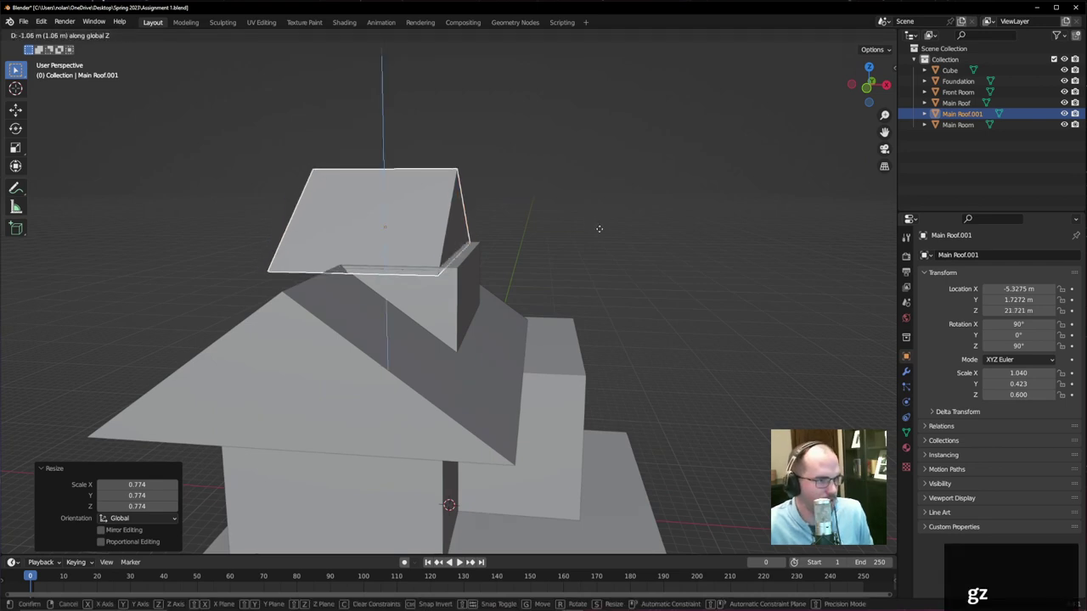
left_click(600, 231)
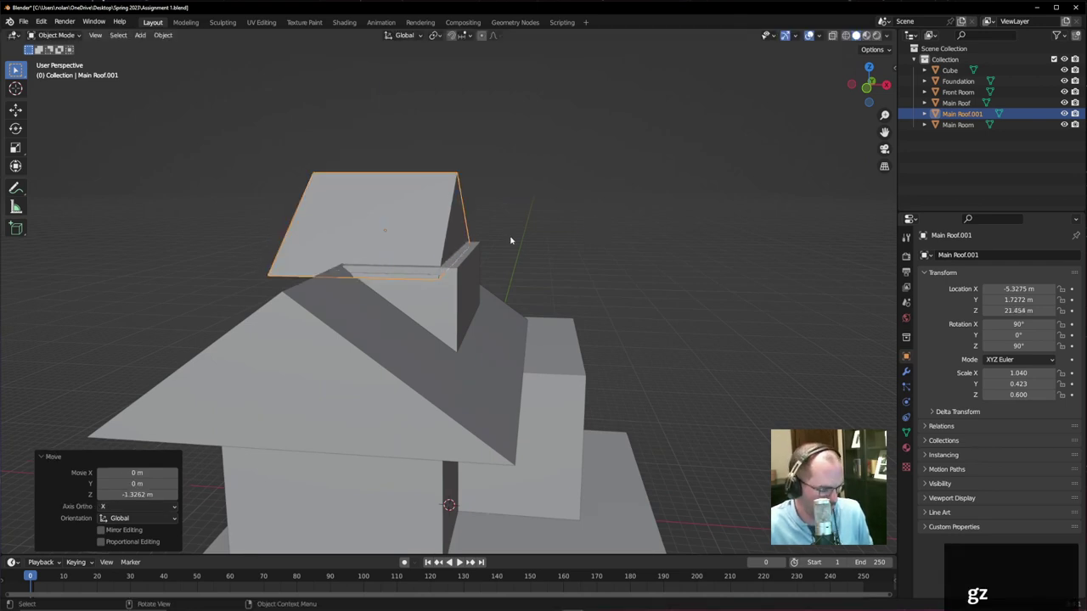
key("s")
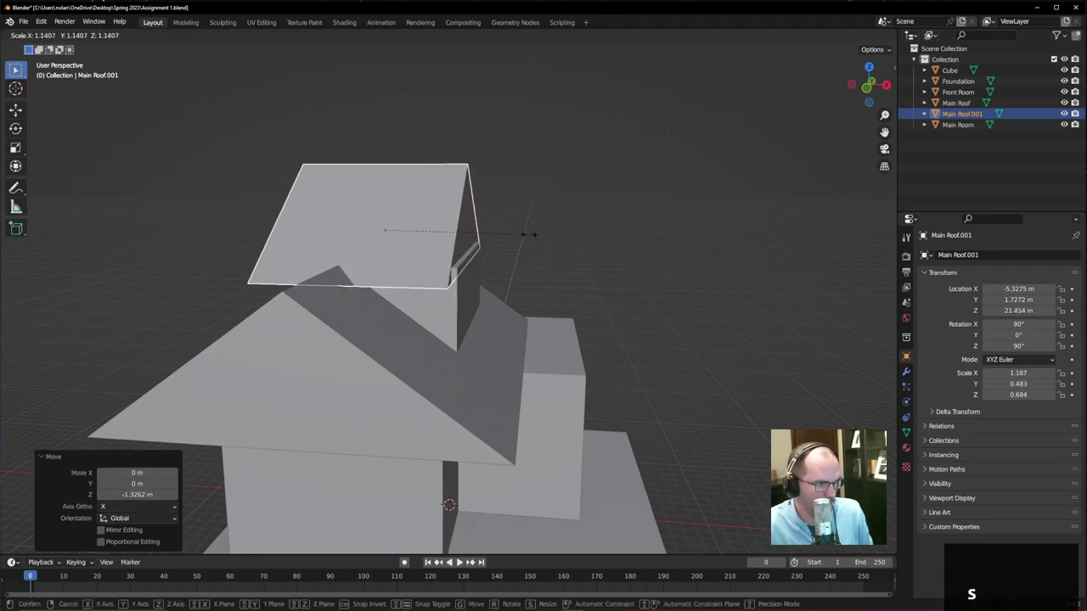
left_click(541, 234)
middle_click_drag(475, 253, 453, 254)
left_click(465, 355)
middle_click_drag(574, 377, 493, 399)
left_click(468, 373)
- Enlarge the Main Roof in two scale passes and shift it left
scroll(501, 416, "down", 6)
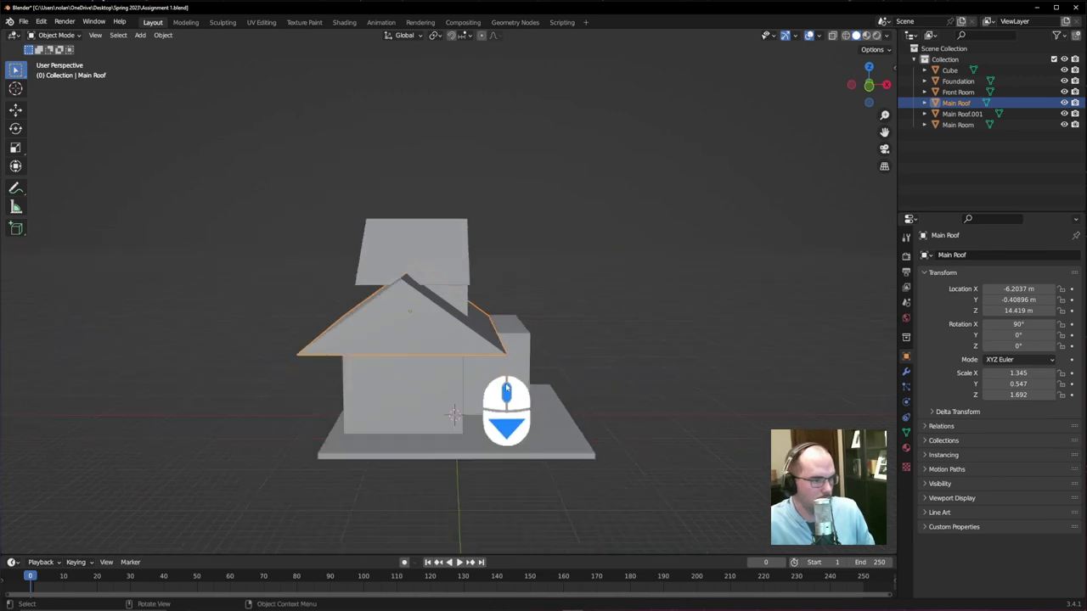
key("s")
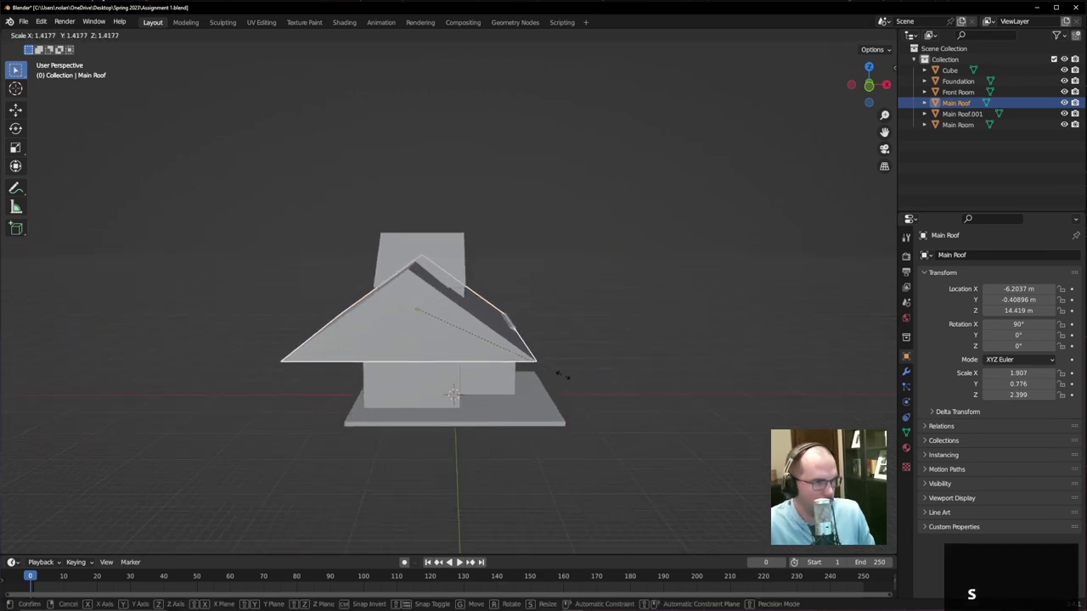
left_click(556, 377)
key("g")
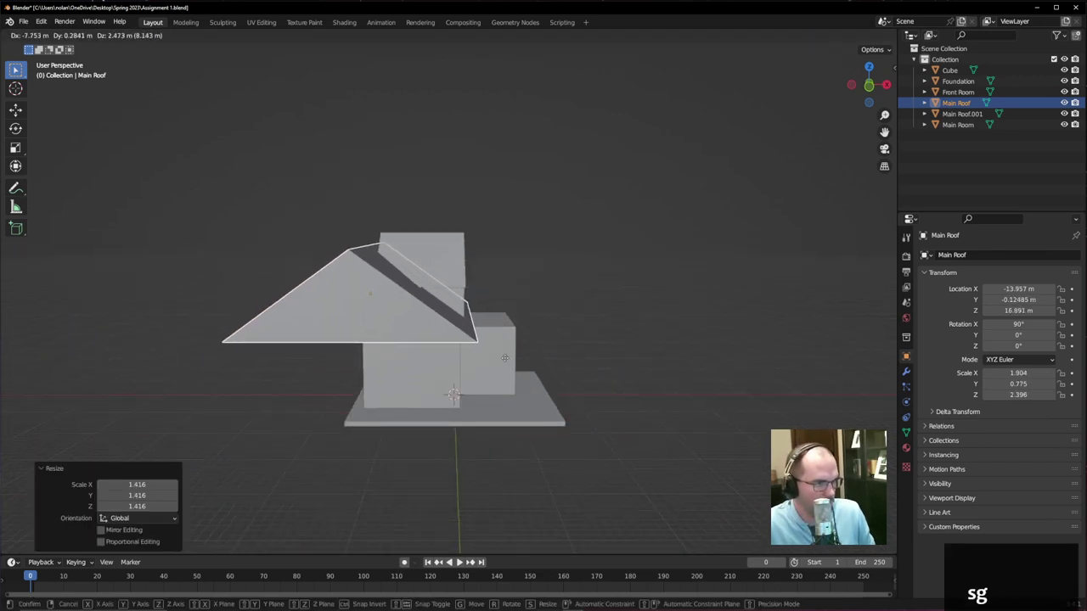
left_click(505, 363)
key("s")
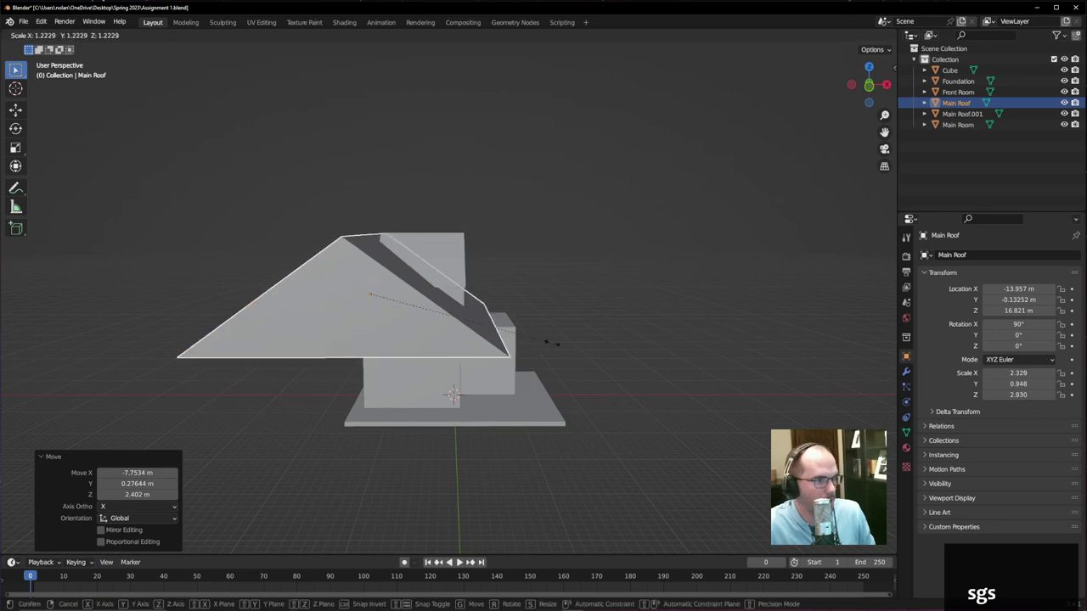
left_click(546, 340)
key("g")
right_click(552, 340)
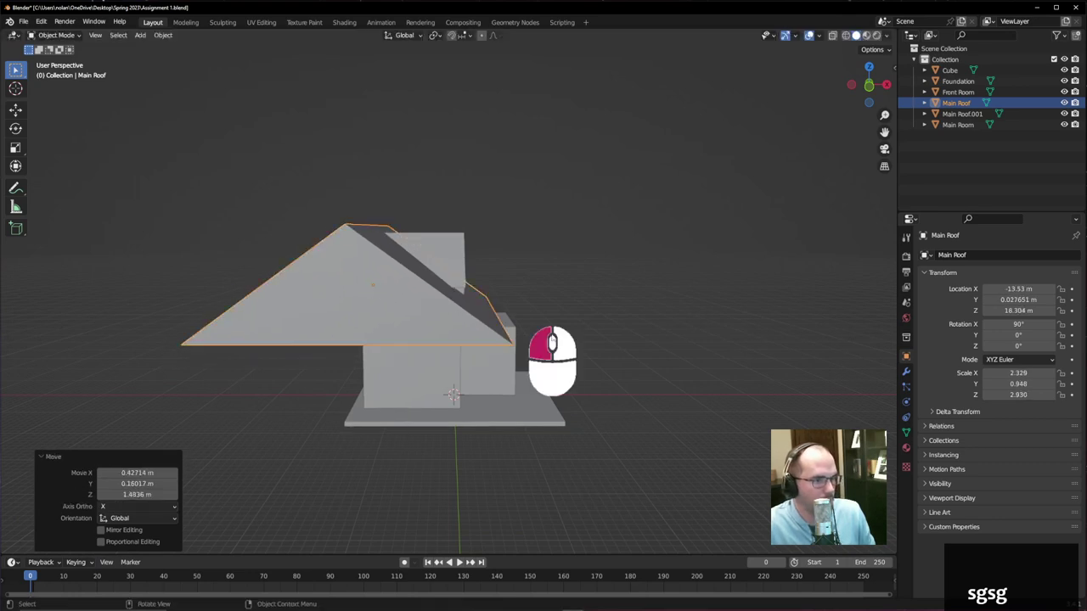
- Widen the Main Room without changing its height and move it under the roof
left_click(426, 375)
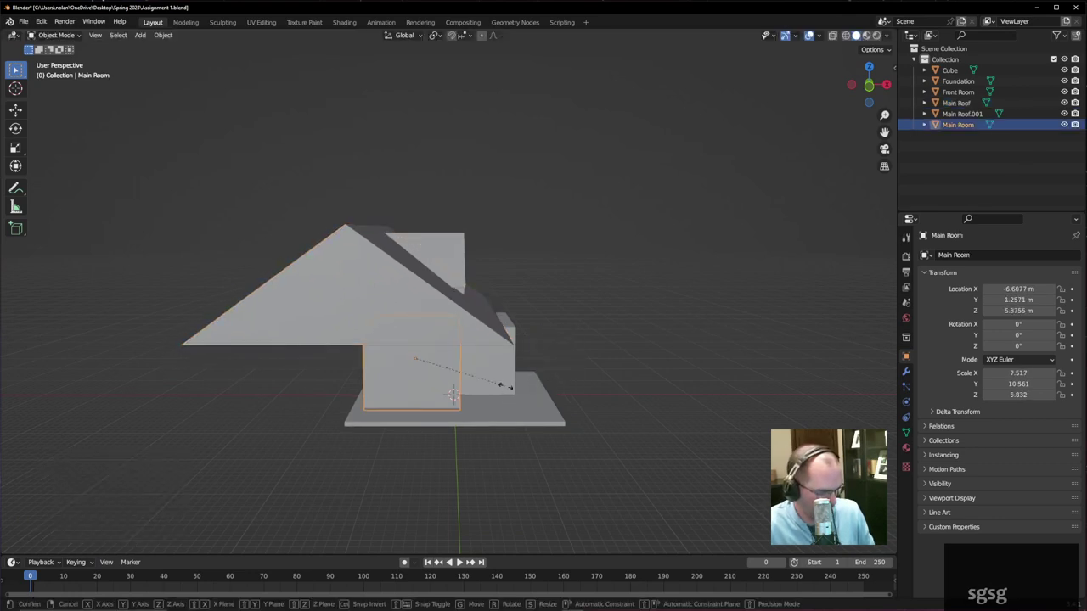
key("s")
key("shift+z")
left_click(627, 366)
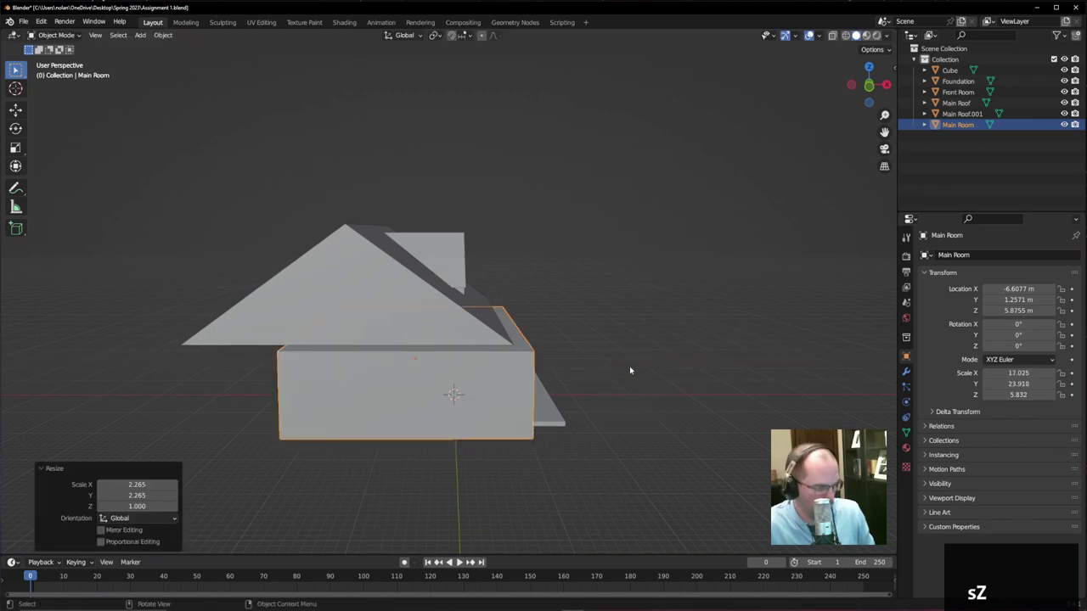
key("g")
left_click(582, 364)
mouse_move(582, 364)
middle_mouse_down()
mouse_move(534, 399)
mouse_move(485, 399)
mouse_move(603, 366)
middle_mouse_up()
key("g")
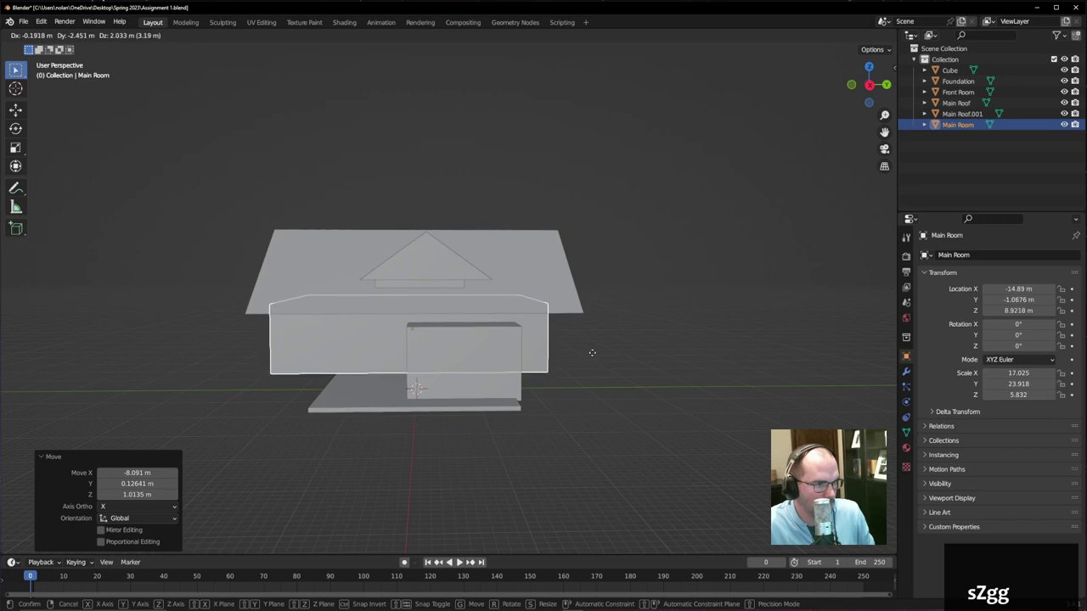
left_click(587, 356)
- Select the dormer box and its roof, then view the house from an angle
left_click(425, 282)
left_click(423, 292, "shift")
middle_click_drag(423, 293, 663, 356)
left_click(662, 356)
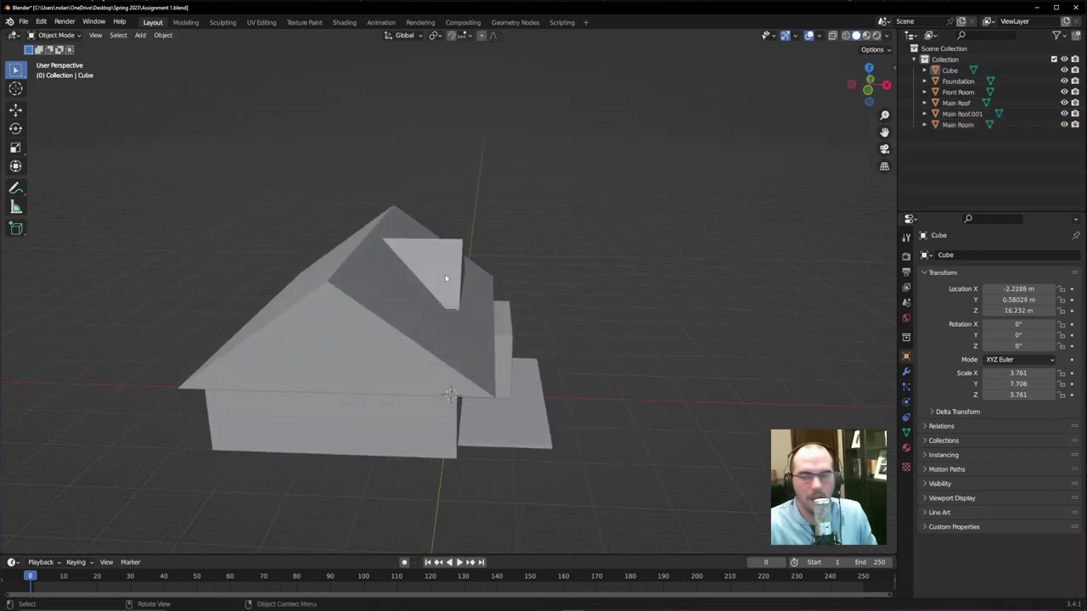
- Move the dormer box and its roof together higher up the main roof
middle_click_drag(457, 268, 476, 281)
left_click(481, 276)
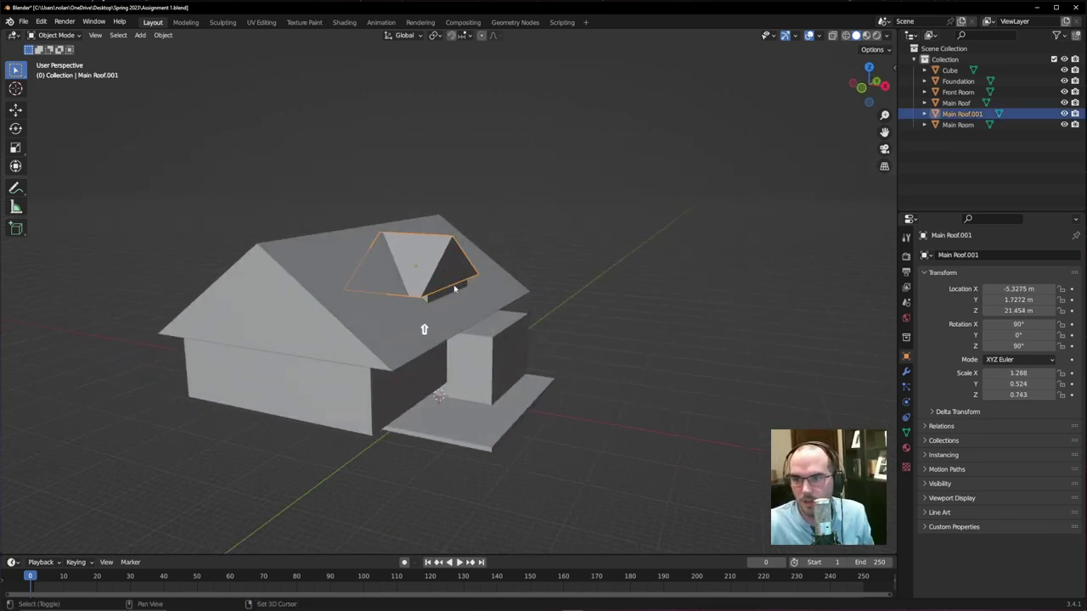
left_click(454, 290, "shift")
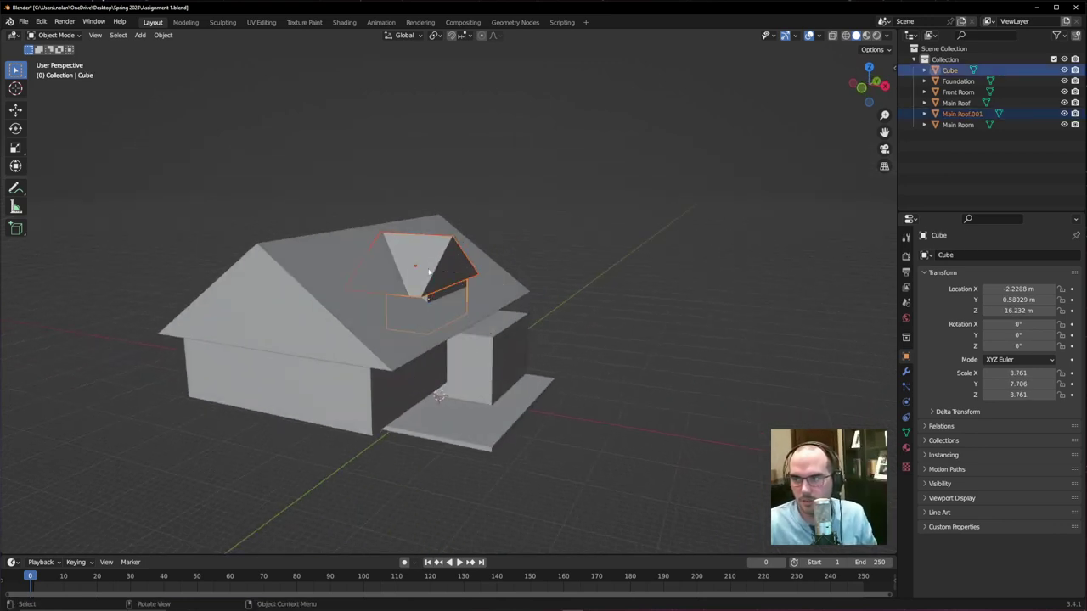
key("g")
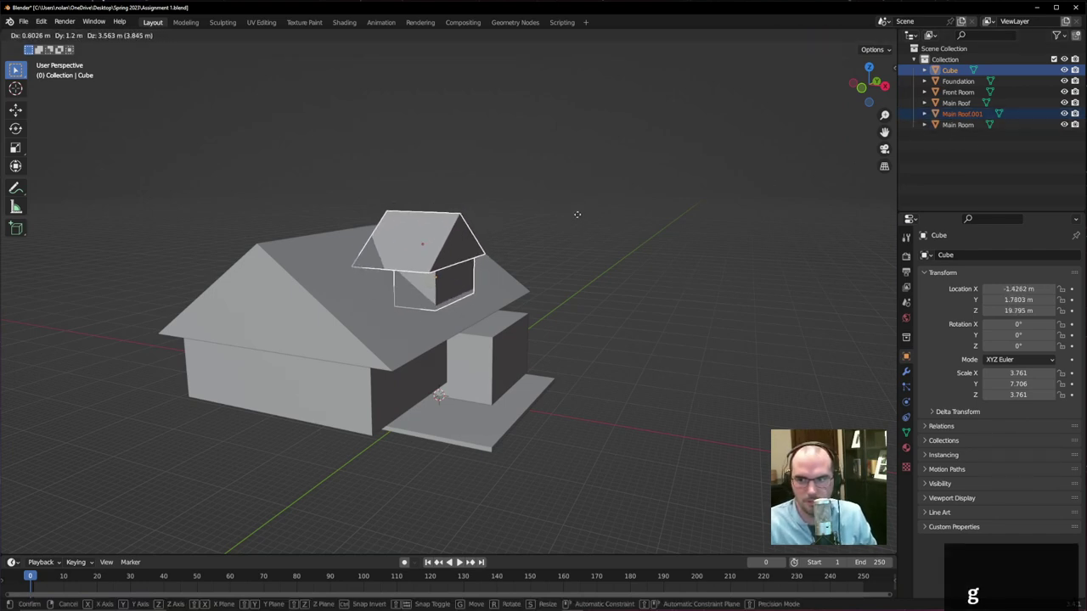
left_click(577, 214)
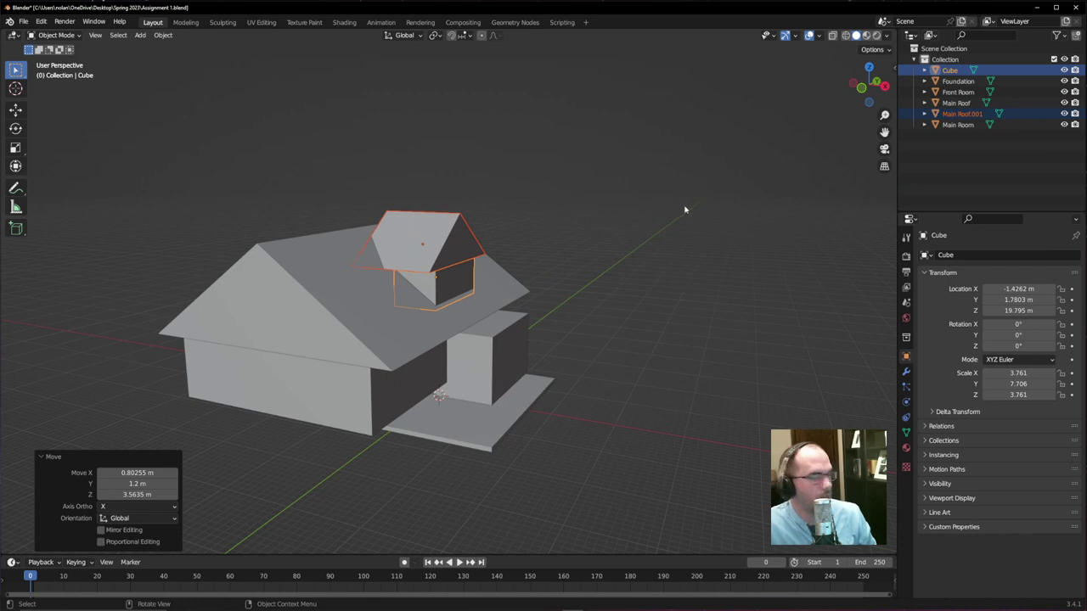
- Stretch the Main Room to scale Z 9.040 and lower it to Z 7.1276 m
middle_click_drag(575, 295, 502, 376)
left_click(414, 372)
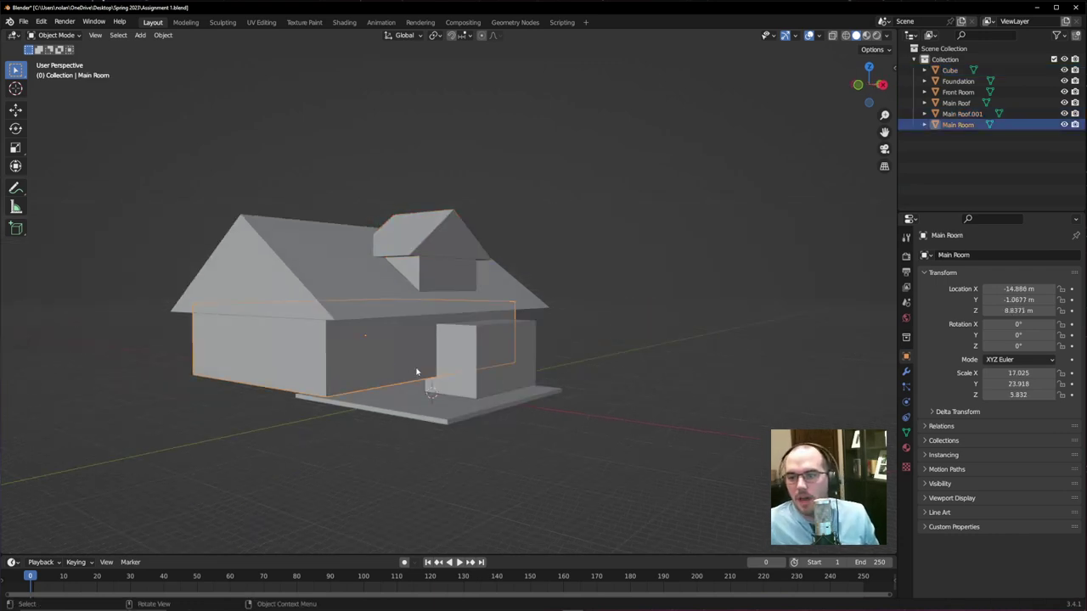
key("s")
key("z")
left_click(461, 360)
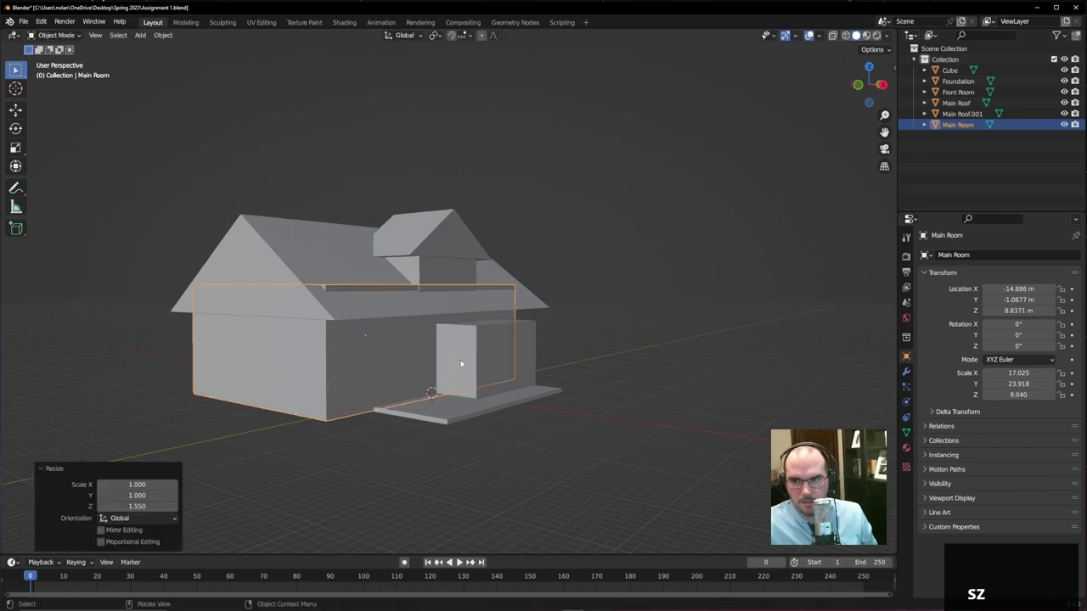
key("g")
key("z")
left_click(553, 430)
middle_click_drag(552, 430, 504, 417)
left_click(418, 405)
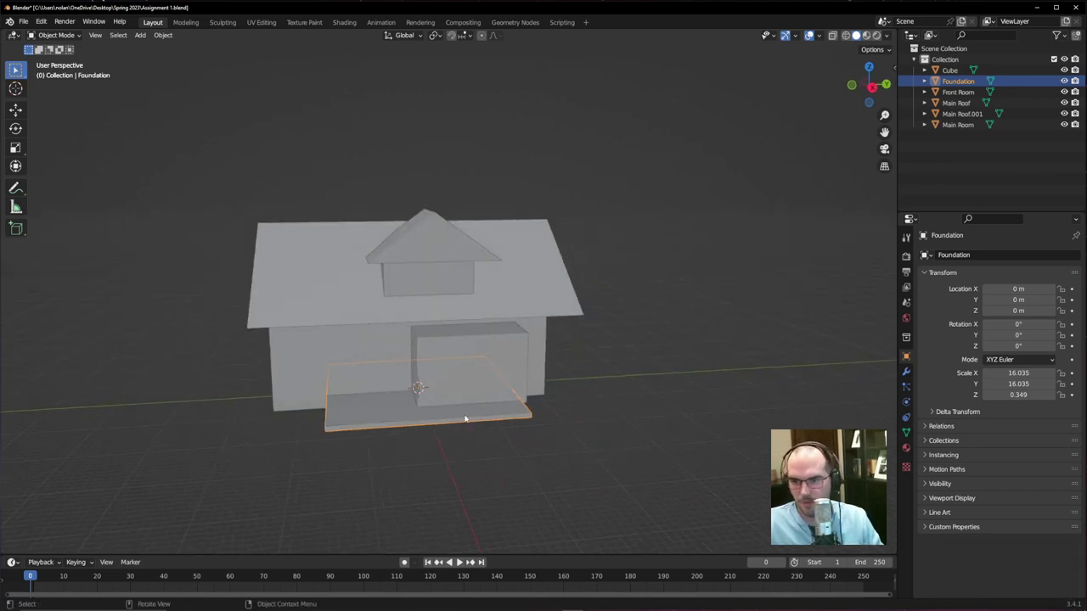
- Replace the Foundation slab with a new, greatly enlarged plane
key("Delete")
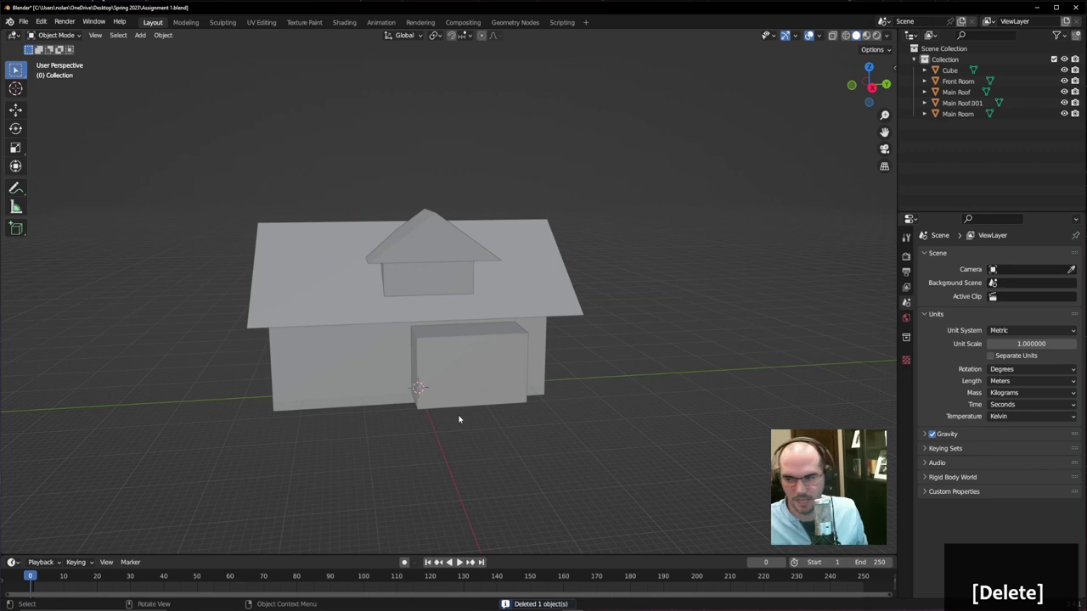
key("shift+a")
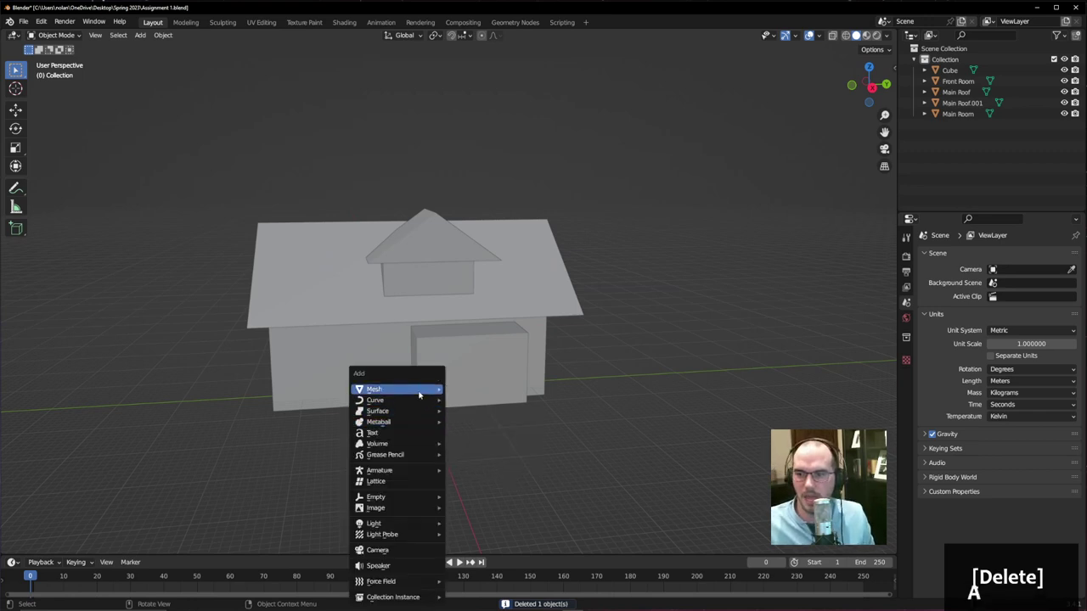
mouse_move(418, 392)
left_click(472, 388)
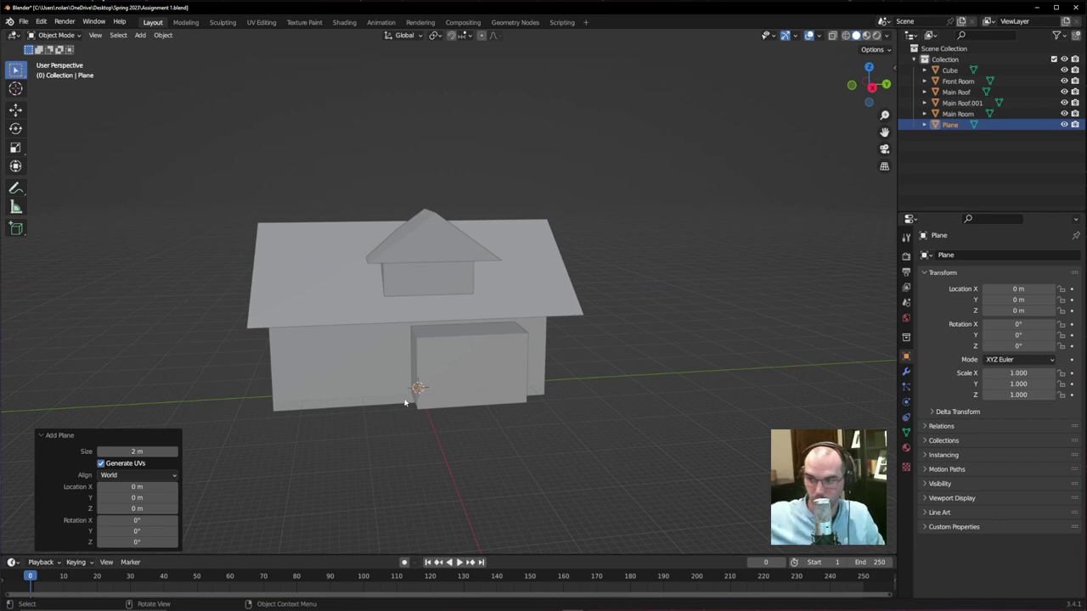
key("s")
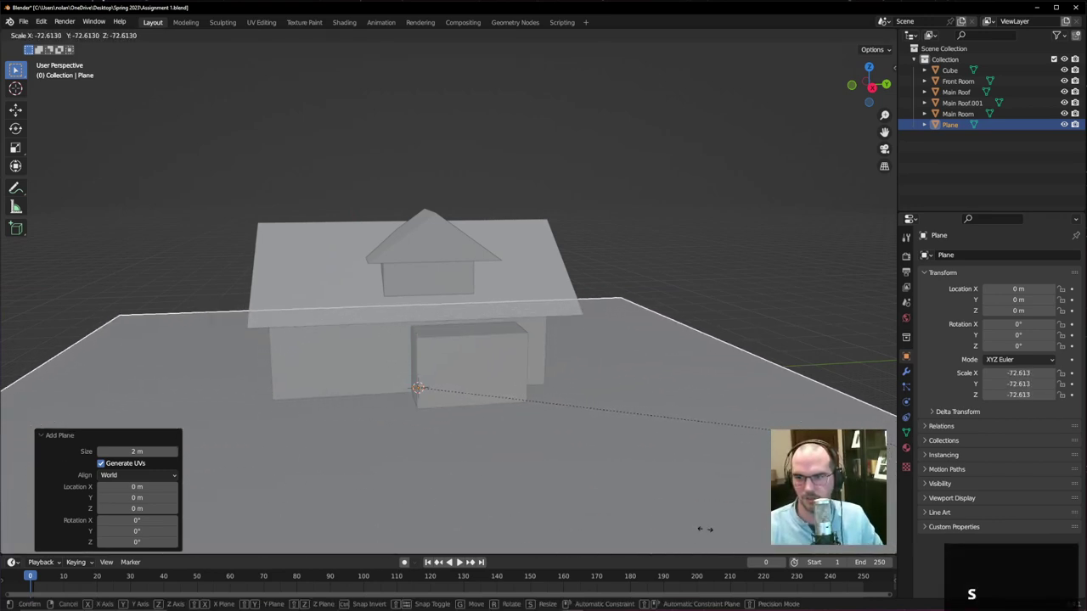
left_click(705, 526)
- Rename the plane to Ground and the dormer box Cube to Upstairs Room
left_click(985, 125)
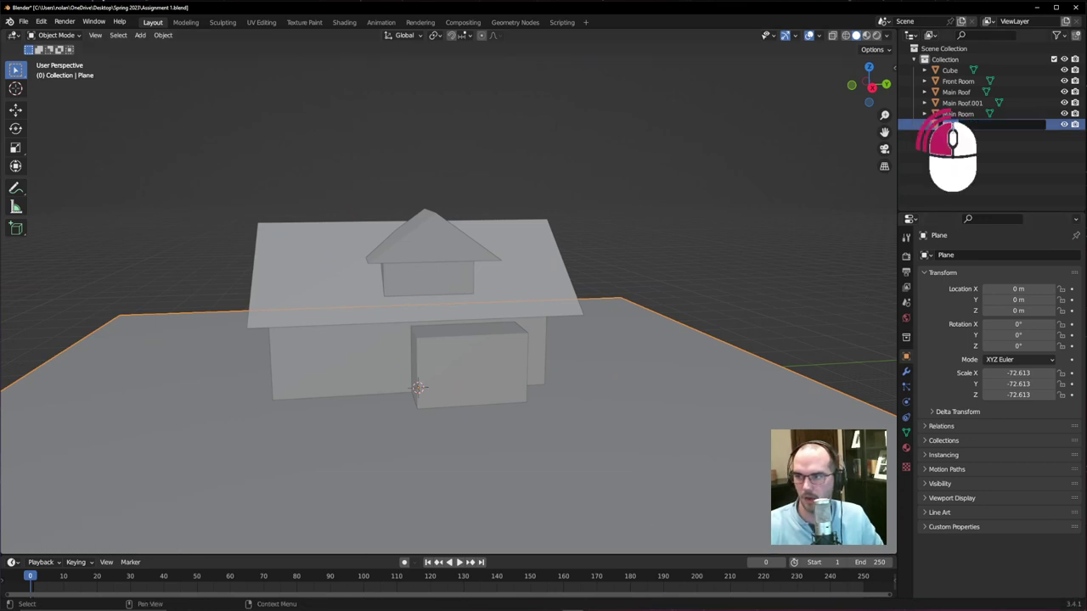
type("Ground")
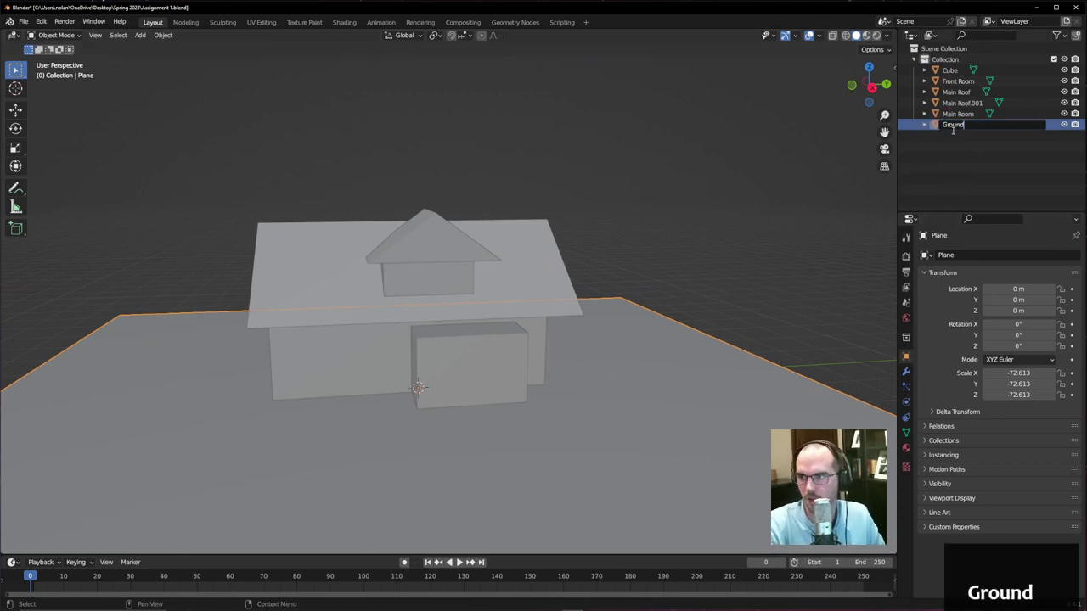
key("Return")
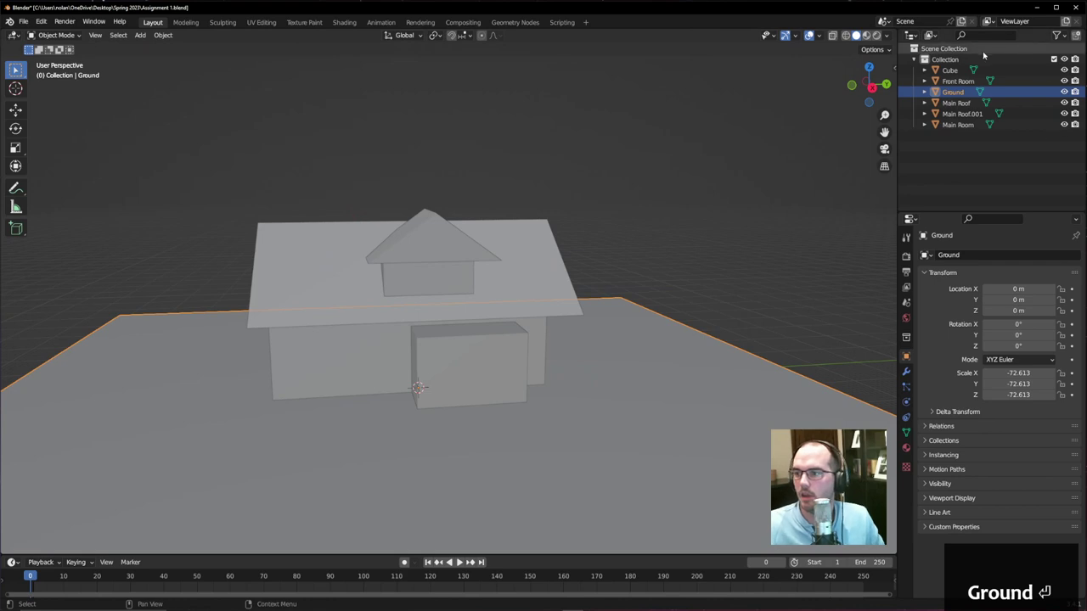
left_click(954, 72)
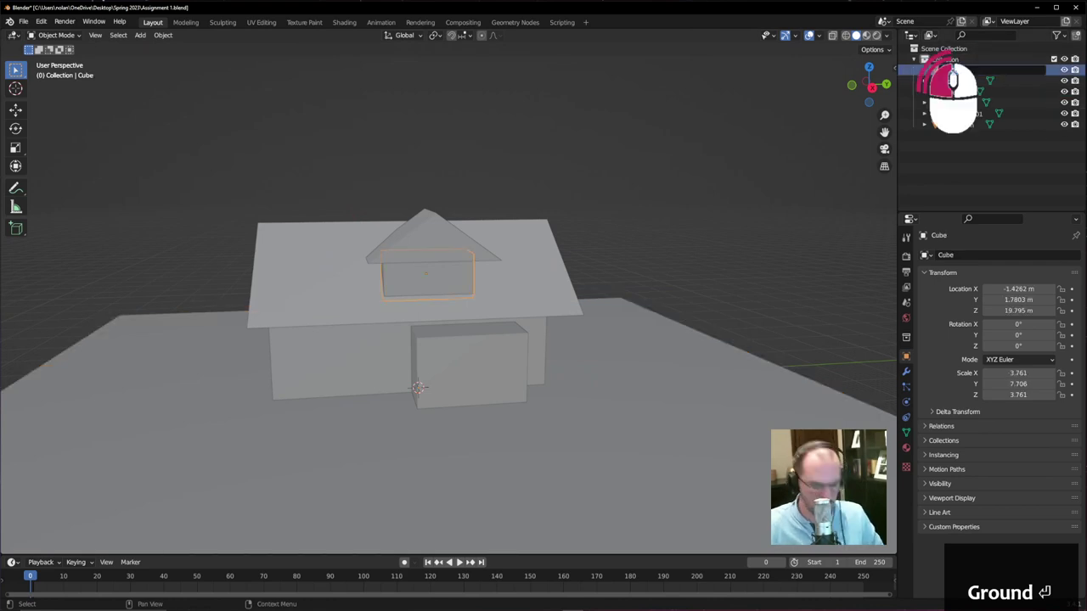
double_click(951, 70)
type("Upsta")
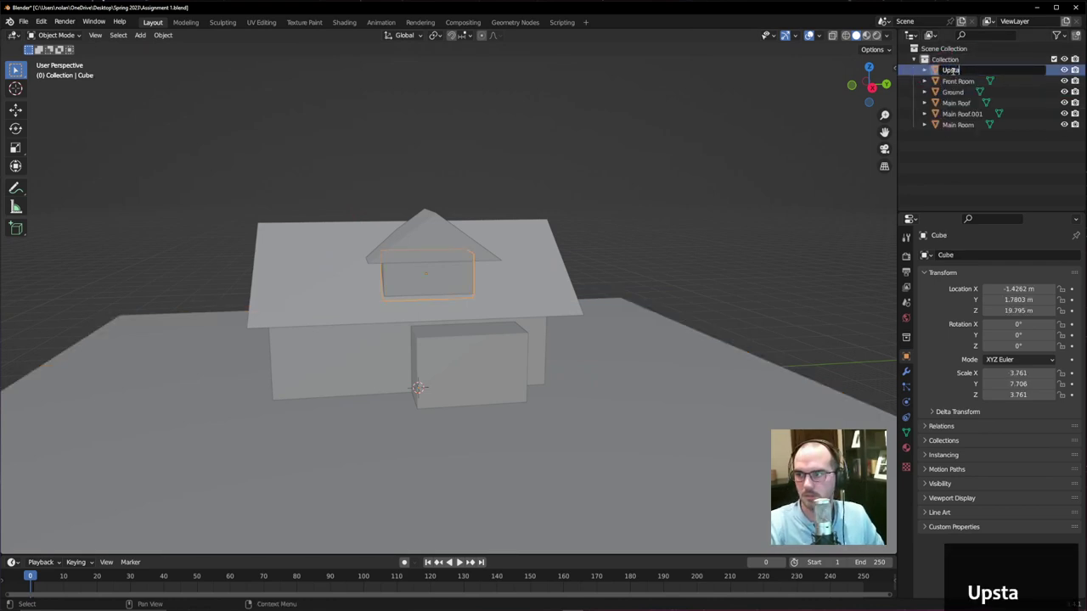
type("irs Room")
key("Return")
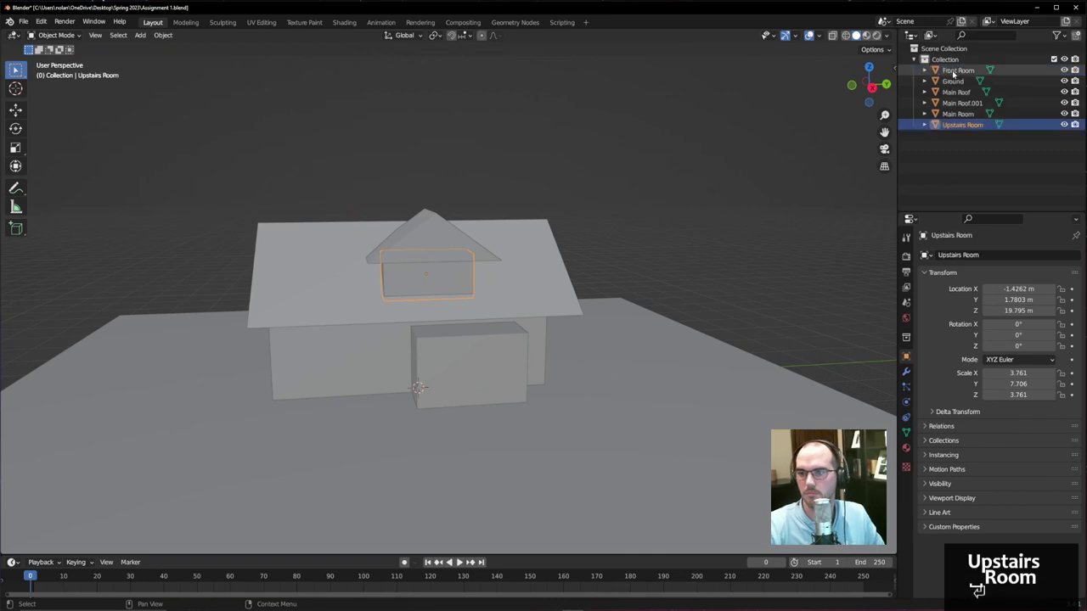
left_click(464, 233)
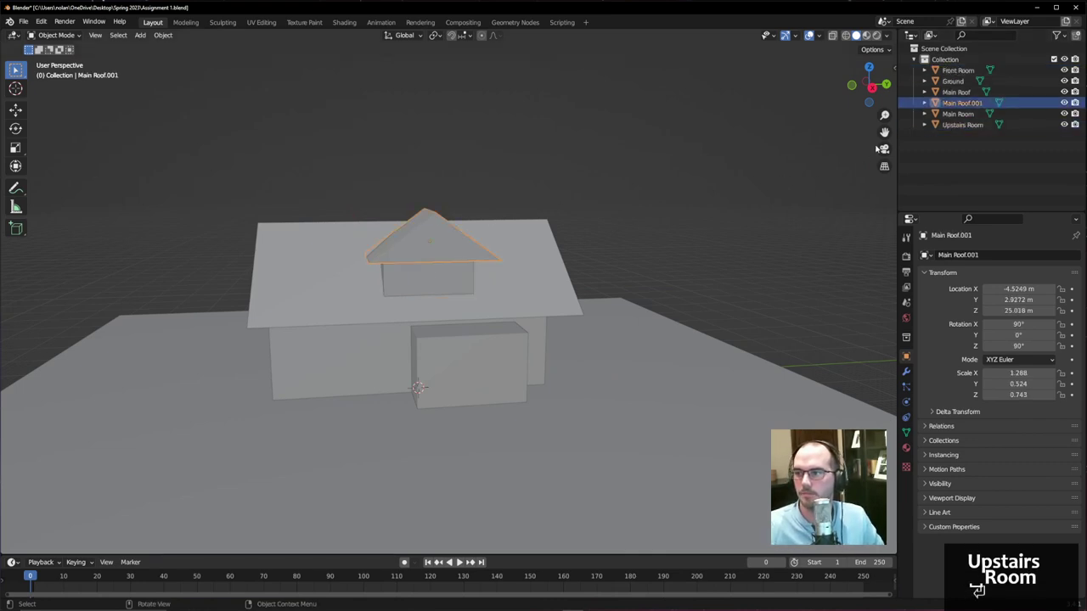
double_click(955, 103)
- Finish renaming Main Roof.001 to Upper Roof
type("Upper Roof")
key("Return")
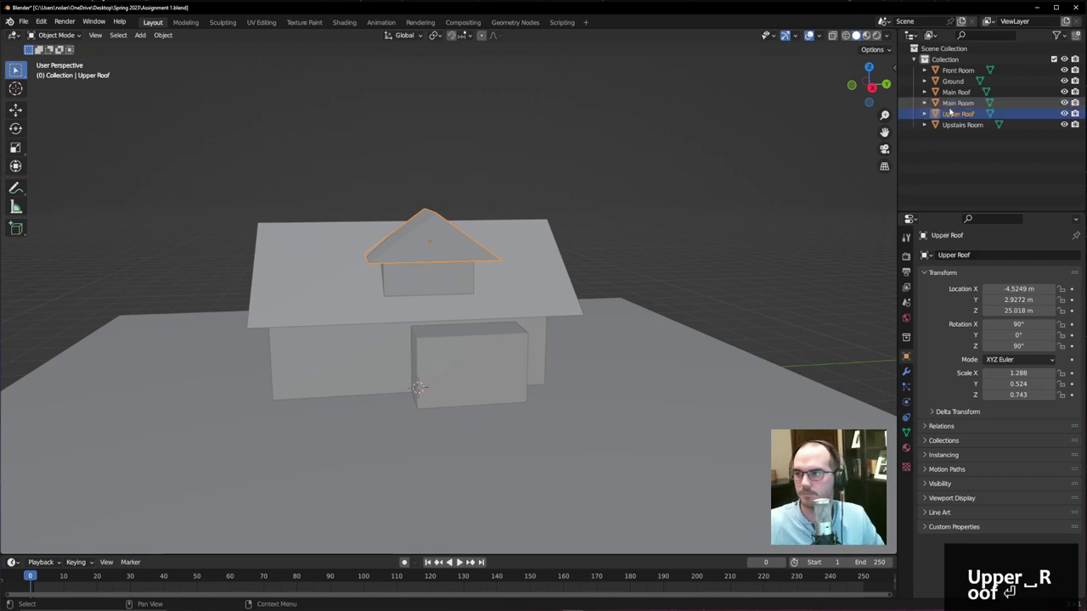
left_click(982, 154)
- Enlarge the Front Room and move it further out to Y 17.972 m
middle_click_drag(596, 260, 536, 391)
left_click(514, 369)
key("s")
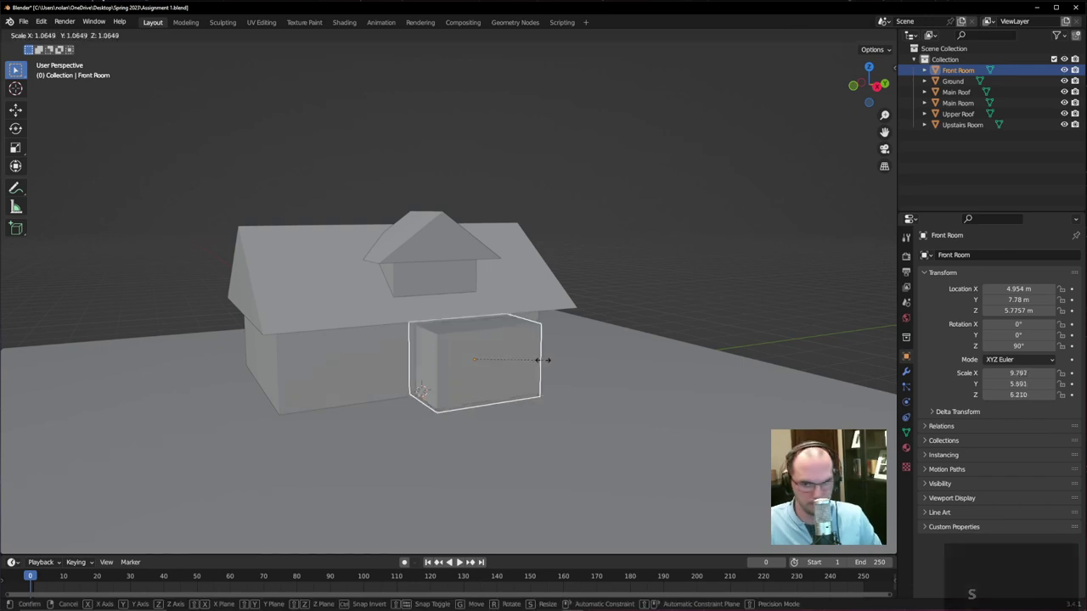
left_click(551, 367)
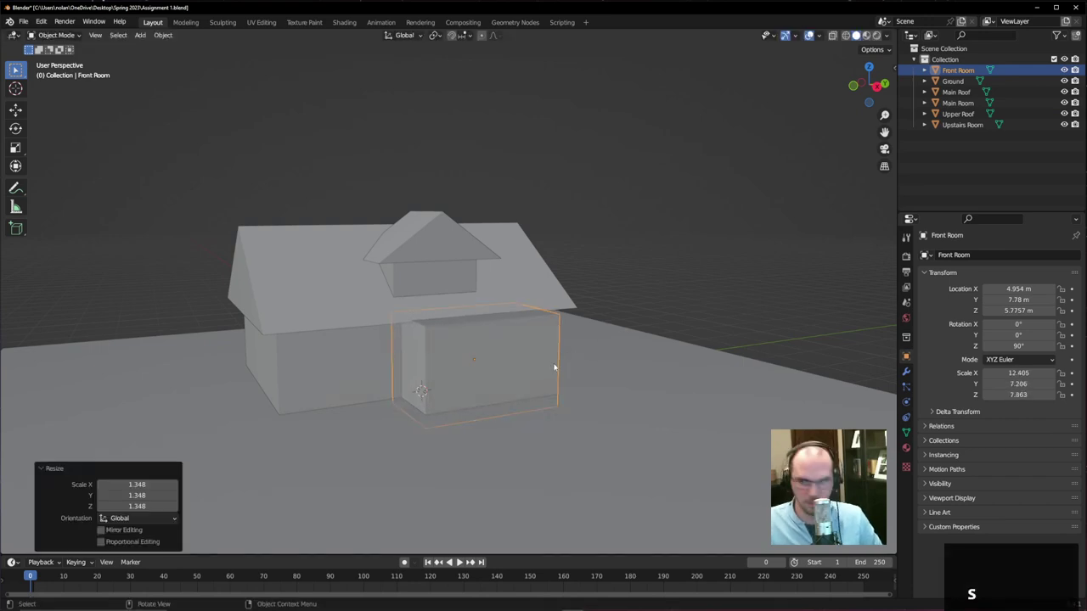
middle_click_drag(713, 336, 609, 341)
key("g")
left_click(669, 346)
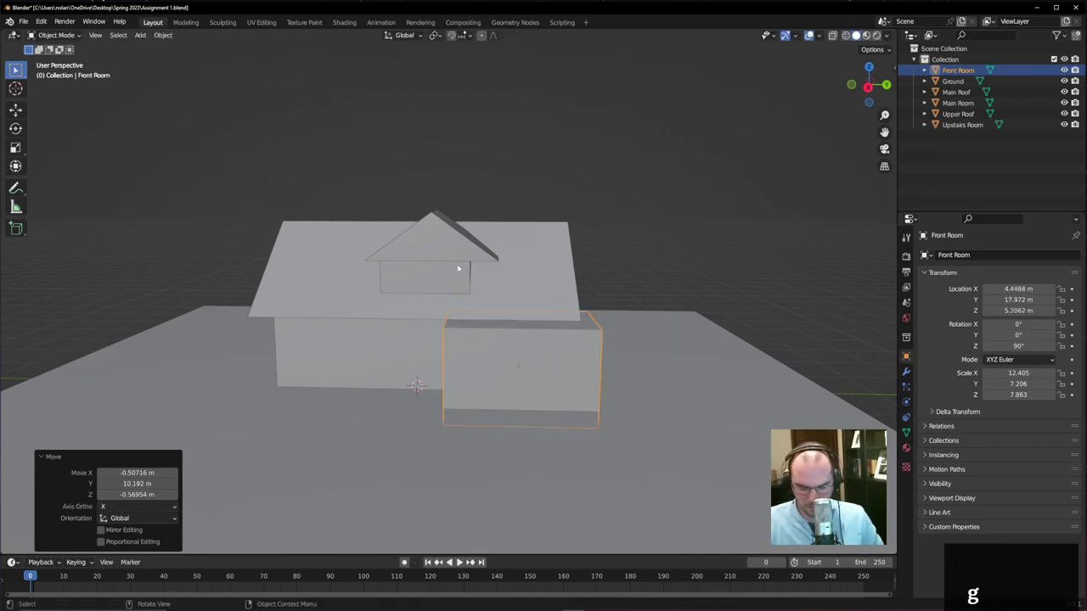
- Raise the Upper Roof to Z 25.32 m using the side view
key("KP_3")
scroll(343, 198, "up", 5)
left_click(459, 178)
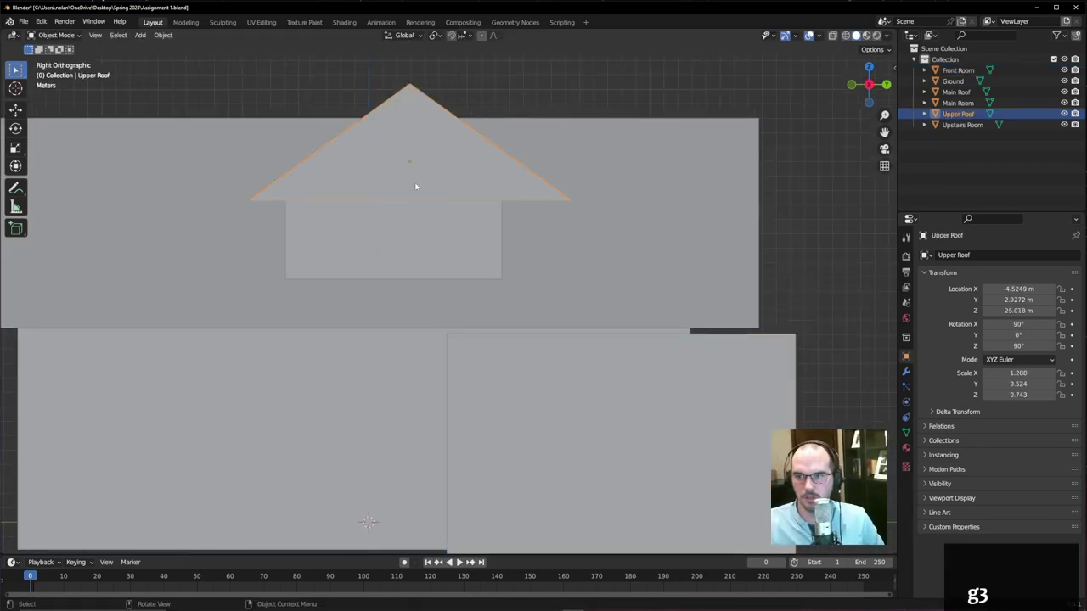
key("g")
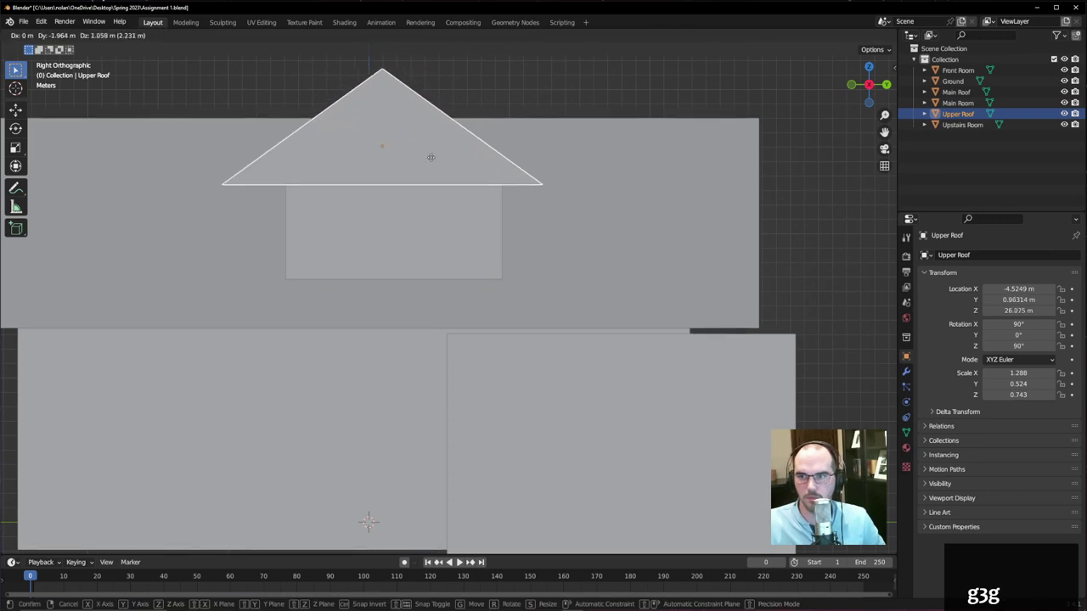
left_click(427, 176)
middle_click_drag(427, 177, 461, 219)
left_click(517, 275)
middle_click_drag(517, 274, 465, 257)
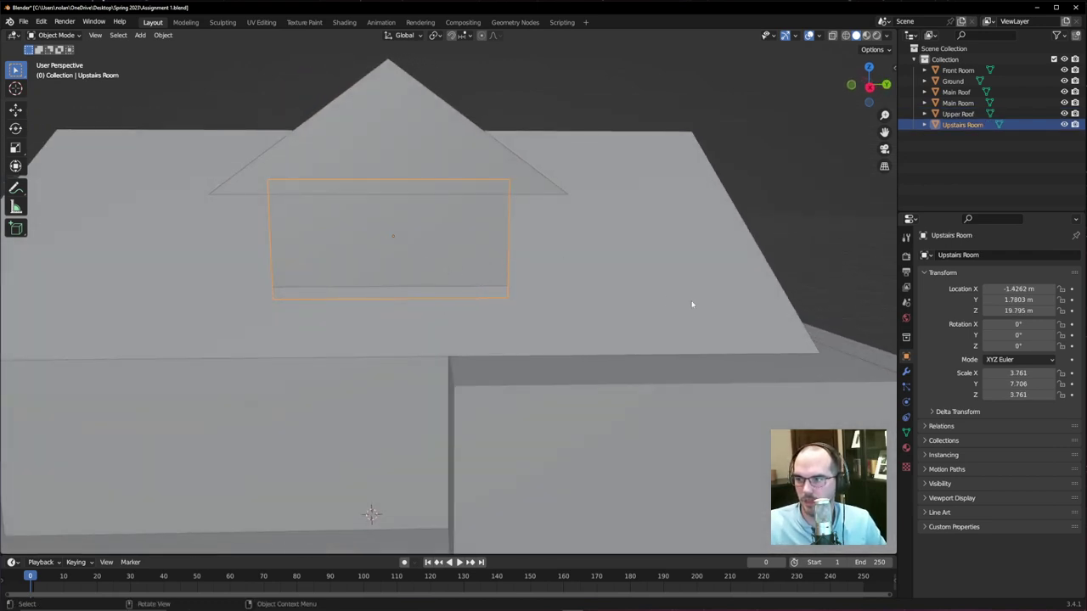
- Set Location Y to 1.8 m for both the Upstairs Room and the Upper Roof
left_click(1024, 301)
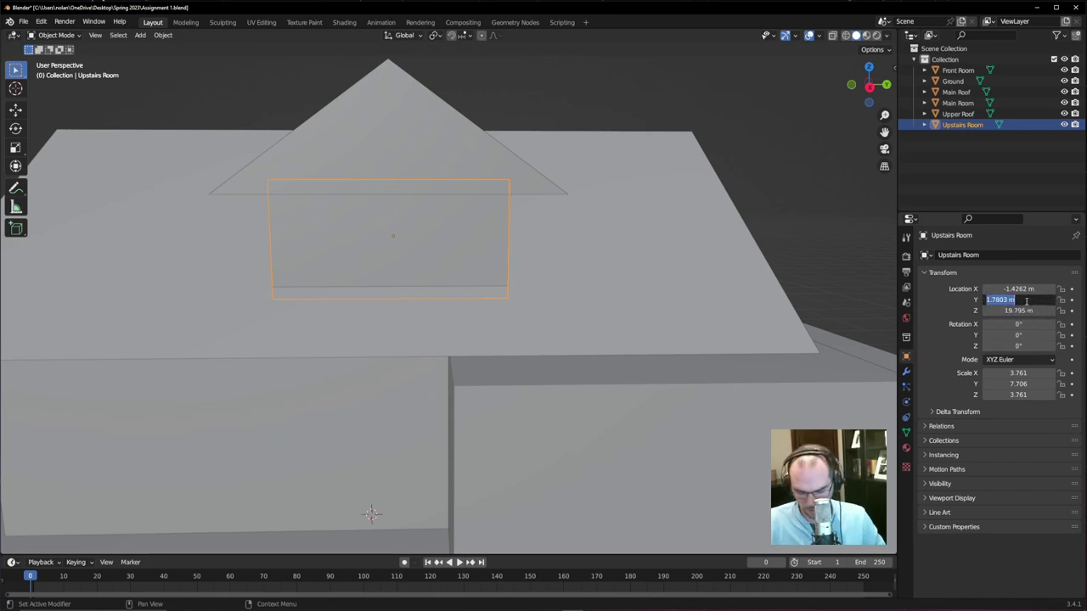
type("1.8")
key("Return")
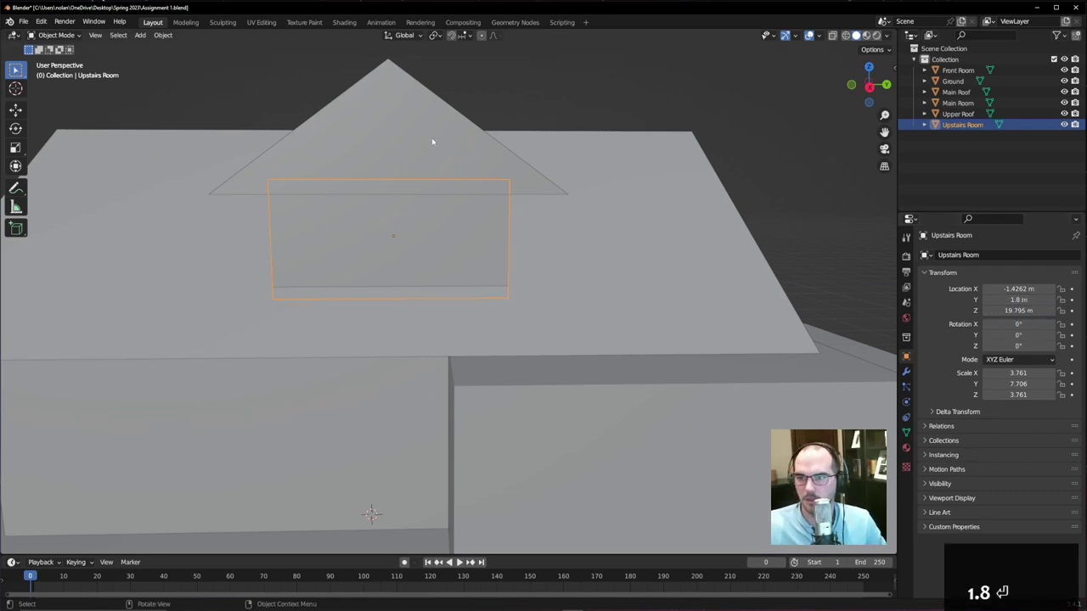
left_click(433, 142)
left_click(1021, 301)
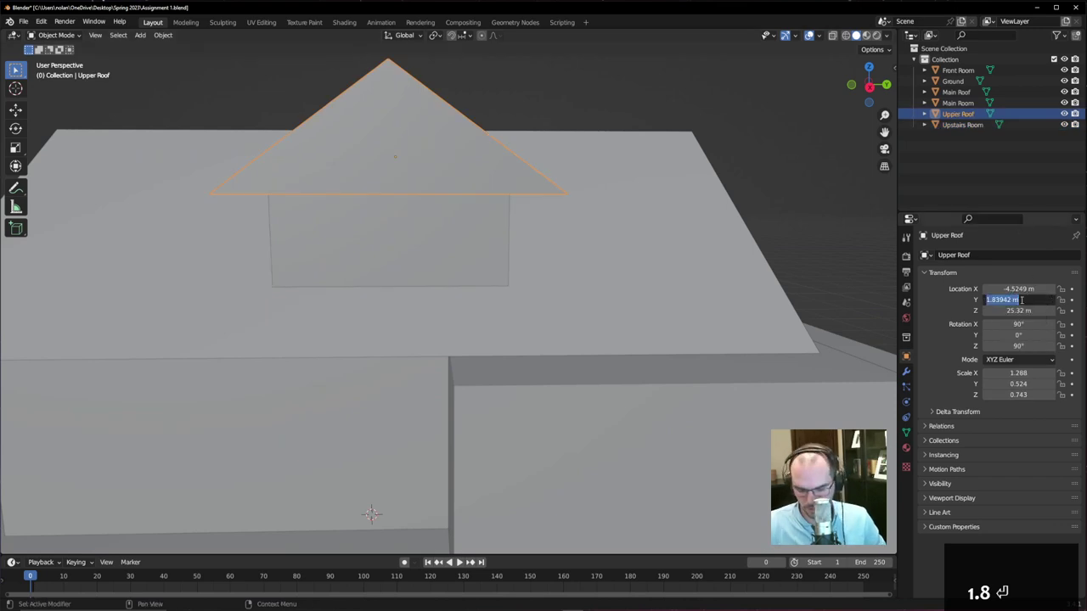
key("Return")
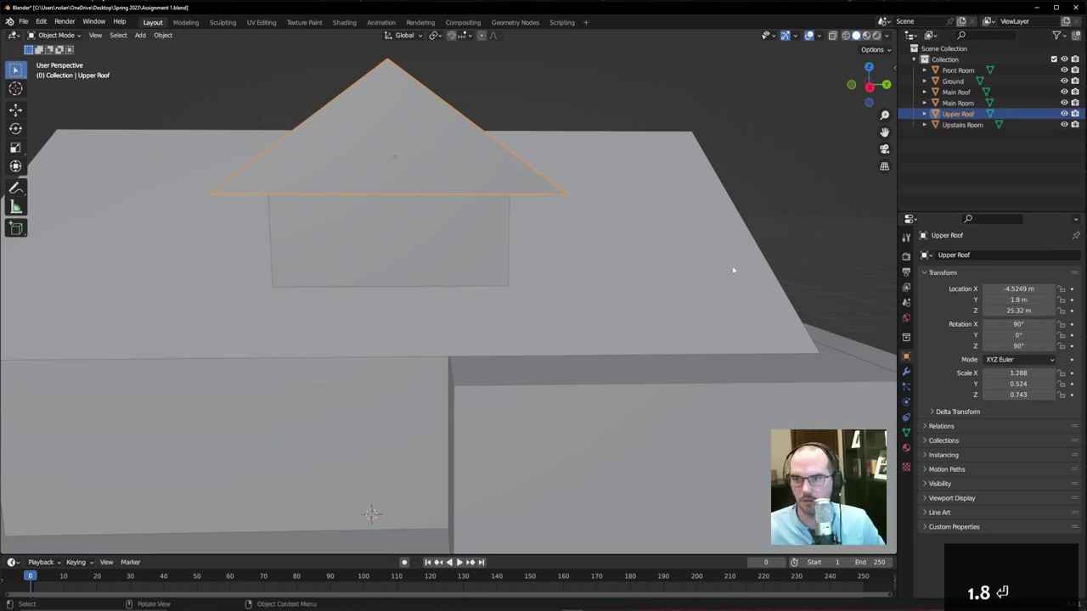
left_click(422, 244)
middle_click_drag(422, 244, 403, 244)
middle_click_drag(475, 249, 426, 201)
left_click(410, 191)
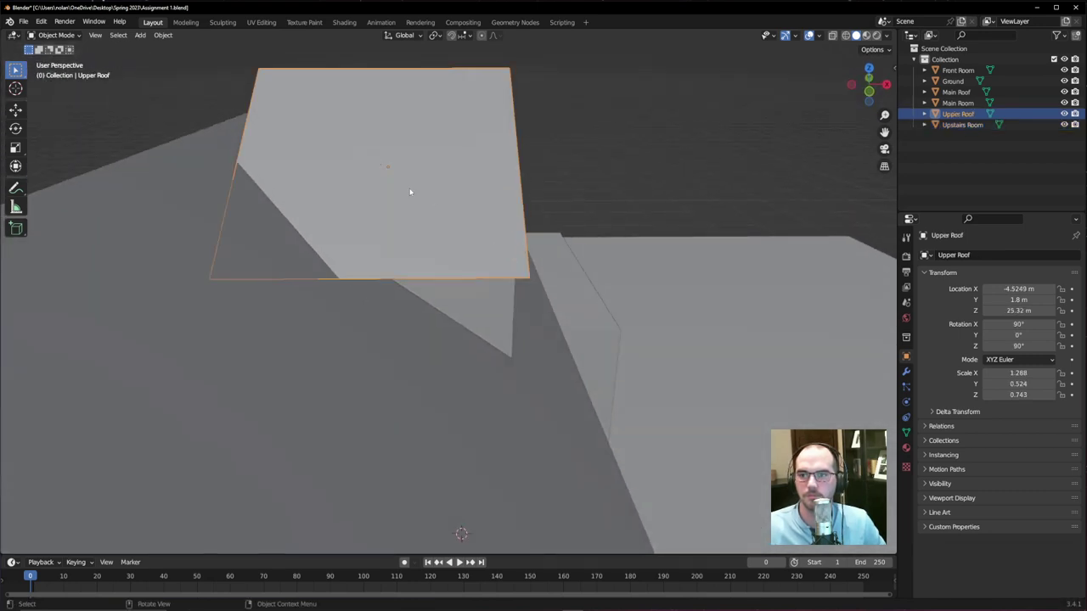
scroll(579, 187, "down", 8)
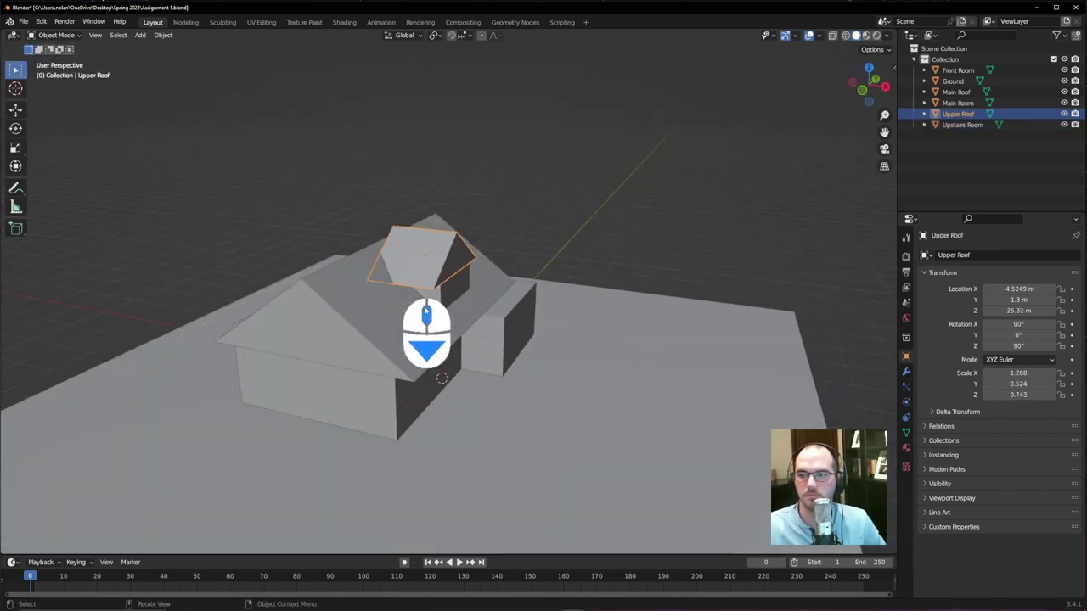
- Move the Main Roof to −15.088, 0.8486, 20.005 m over the house
left_click(455, 335)
middle_click_drag(476, 344, 520, 363)
key("g")
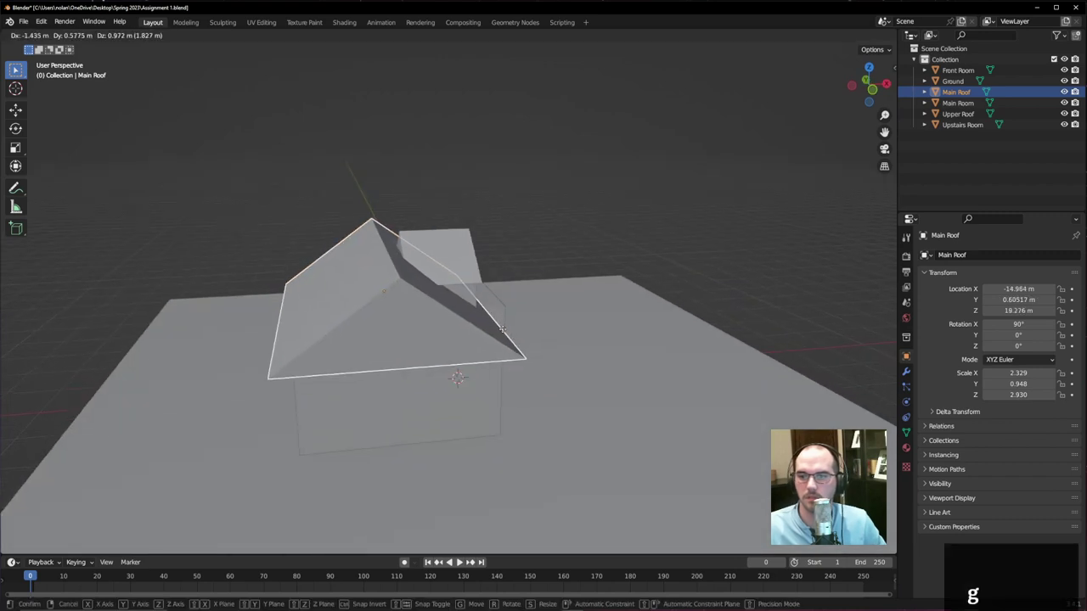
left_click(533, 326)
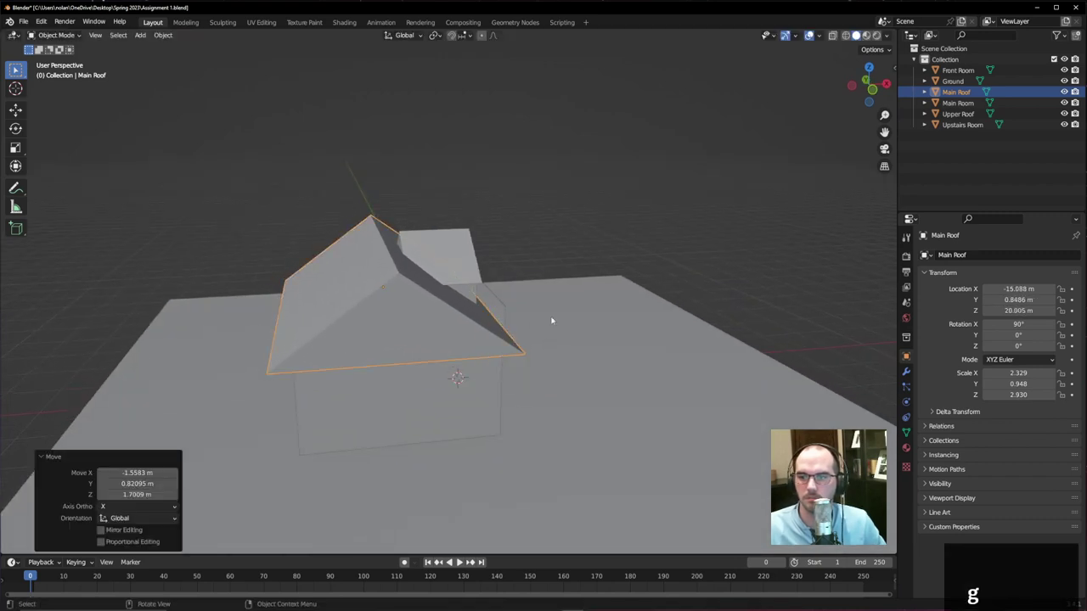
middle_click_drag(599, 246, 527, 347)
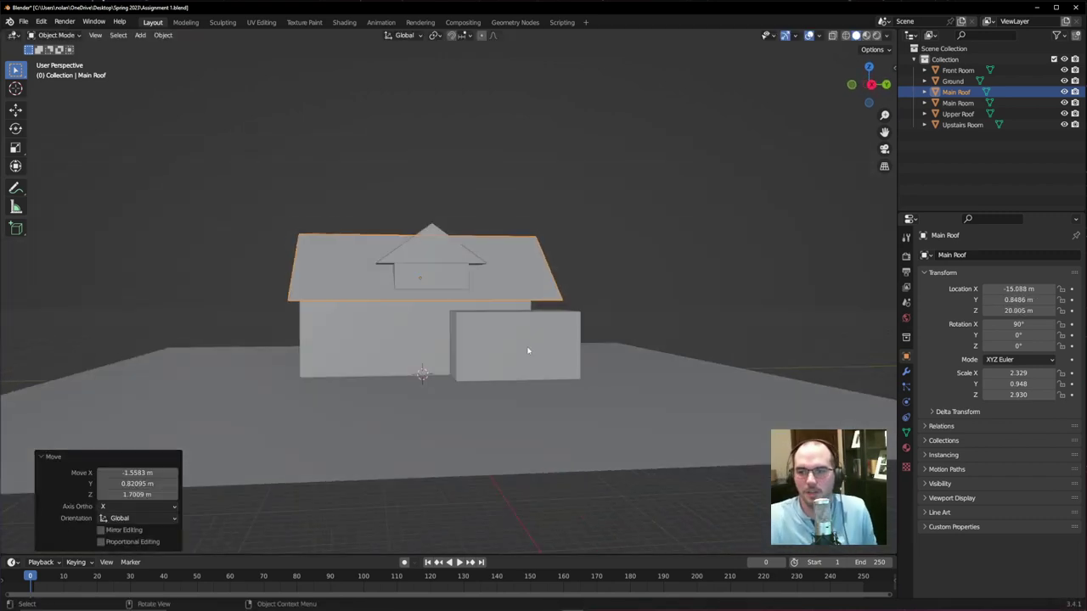
left_click(527, 346)
middle_click_drag(593, 318, 476, 280)
left_click(429, 248)
- Duplicate the Upper Roof, enlarge the copy, and place it on the Front Room
middle_click_drag(430, 248, 491, 272)
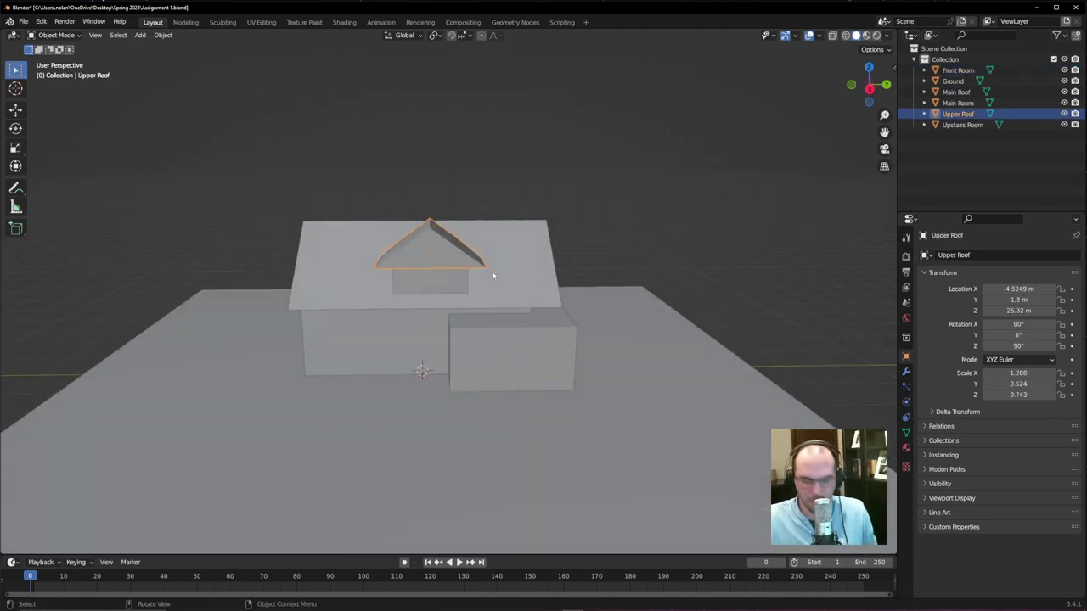
key("shift+d")
left_click(573, 333)
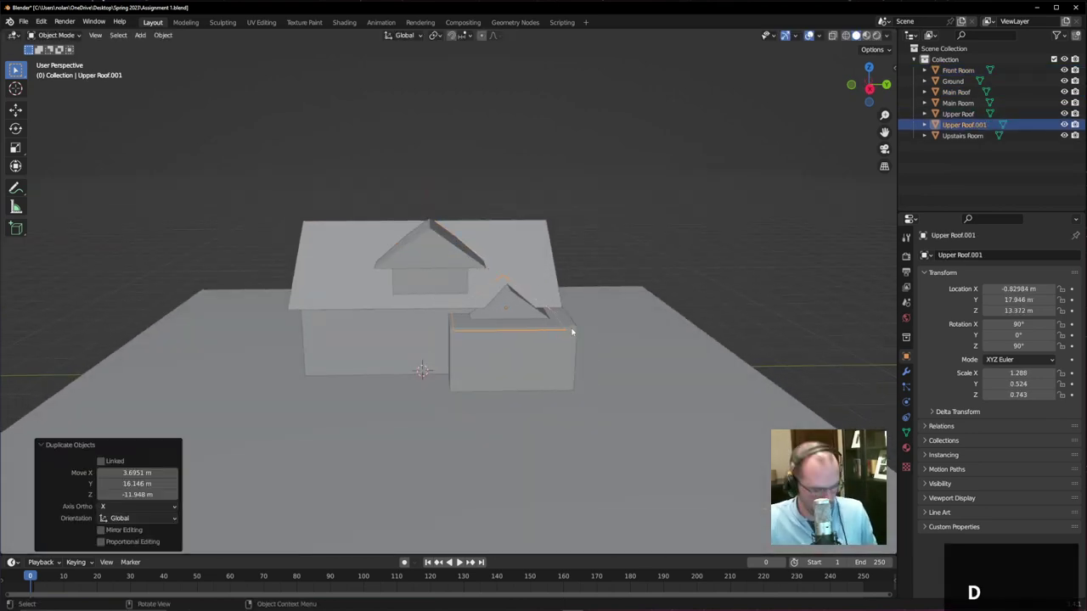
key("s")
left_click(602, 342)
middle_click_drag(601, 342, 542, 293)
key("g")
left_click(551, 289)
- Narrow Upper Roof.001 along Y to 0.843 and settle it at 2.698, 18.288, 15.744 m
middle_click_drag(645, 323, 696, 353)
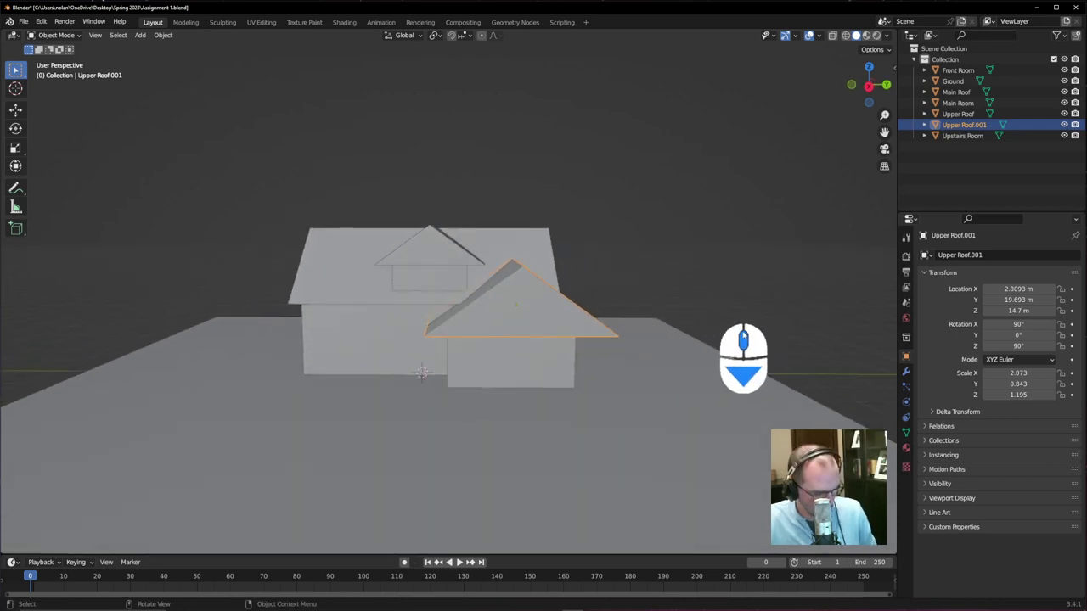
key("s")
key("y")
left_click(747, 326)
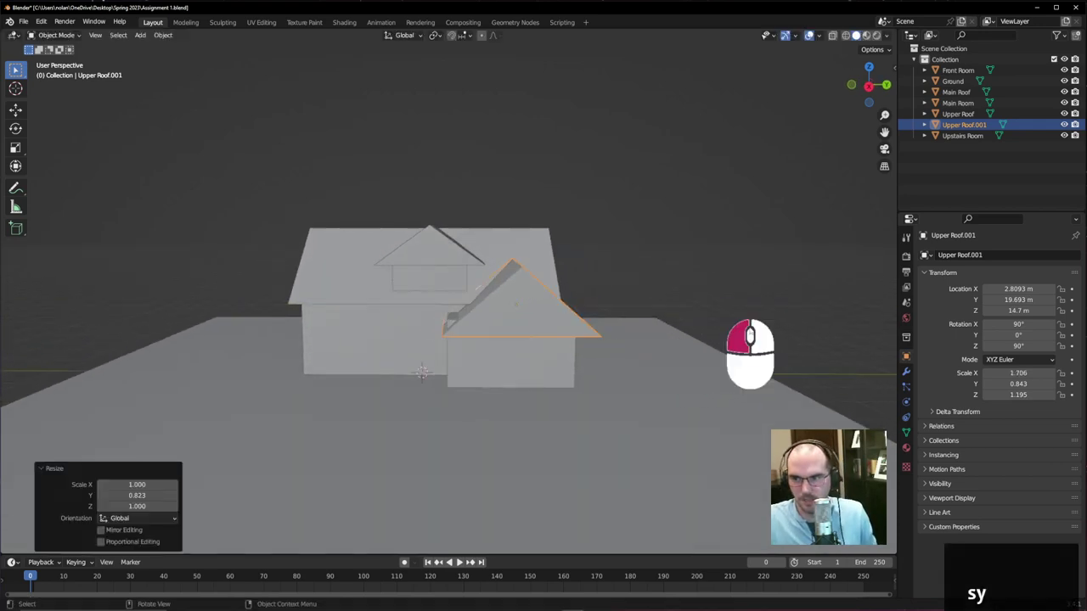
key("g")
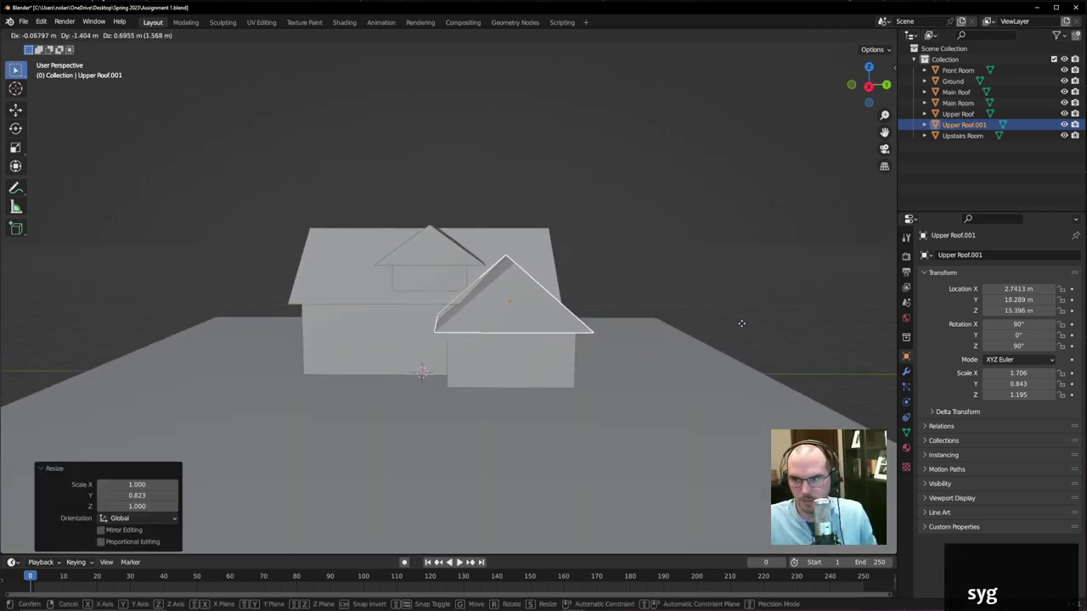
left_click(741, 322)
middle_click_drag(606, 328, 480, 351)
scroll(558, 364, "down", 2)
left_click(645, 334)
left_click(475, 266)
scroll(521, 251, "up", 3)
middle_click_drag(585, 252, 596, 286)
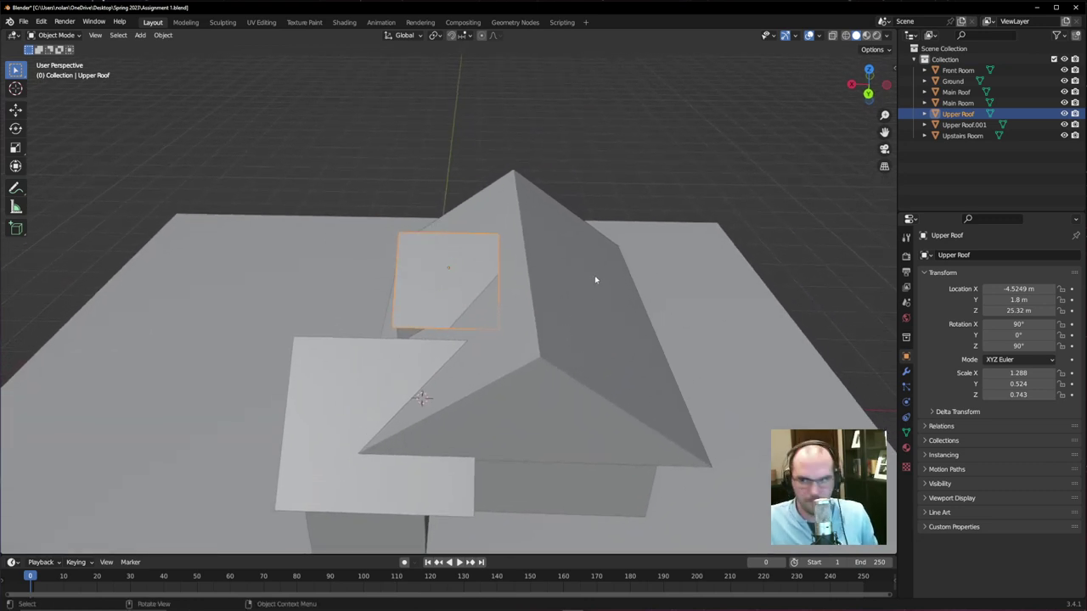
- Widen the Upper Roof along X to 1.482 and compare it with the craftsman reference photo
key("s")
key("x")
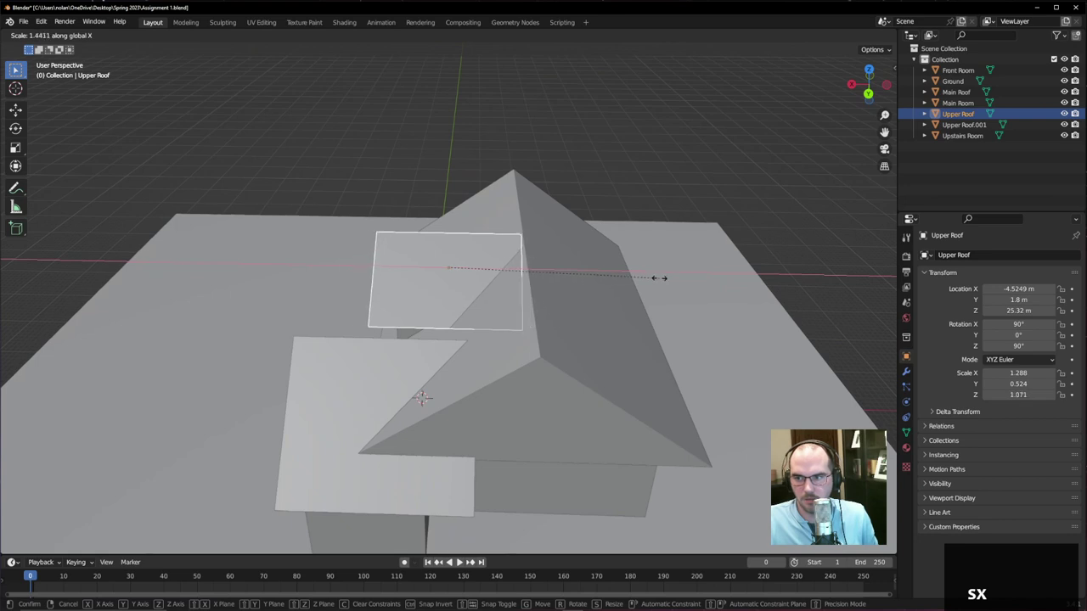
left_click(624, 281)
middle_click_drag(608, 284, 638, 238)
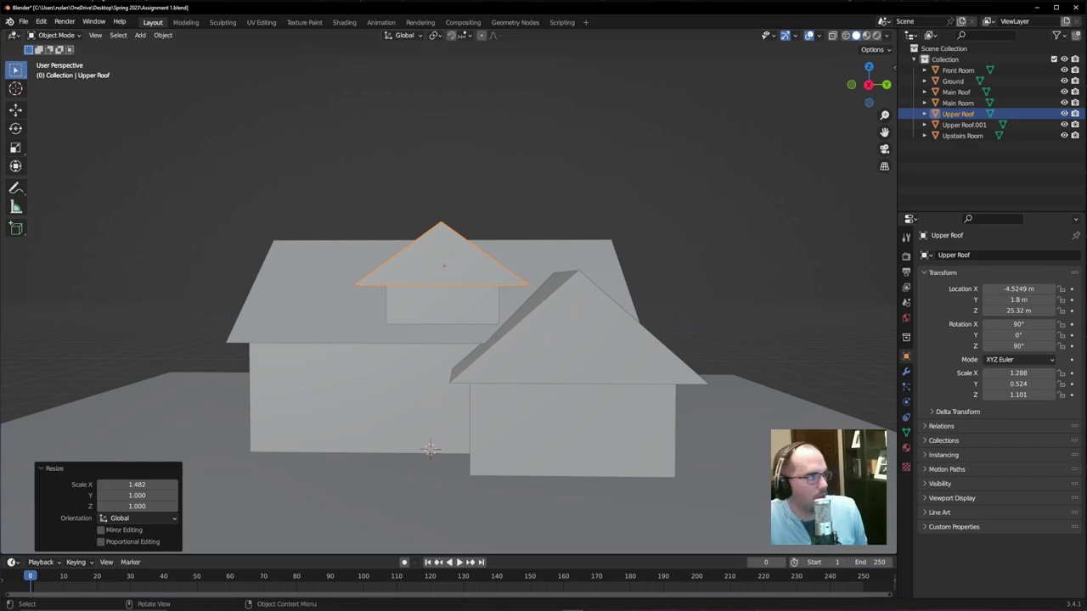
key("alt+Tab")
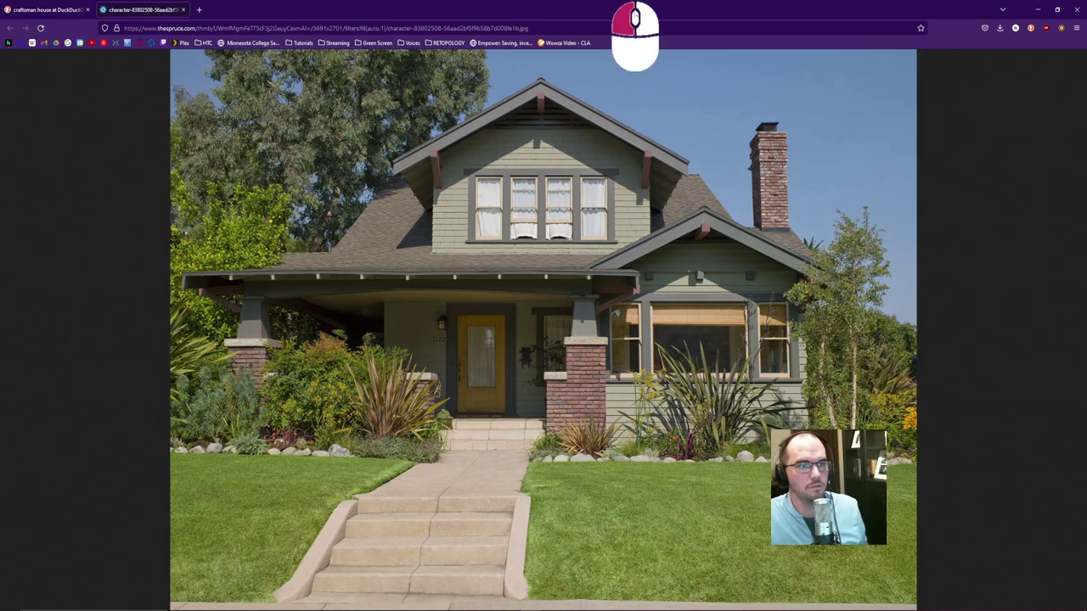
key("alt+Tab")
- Add a cube and place it at the roof ridge corner using the top view
key("shift+a")
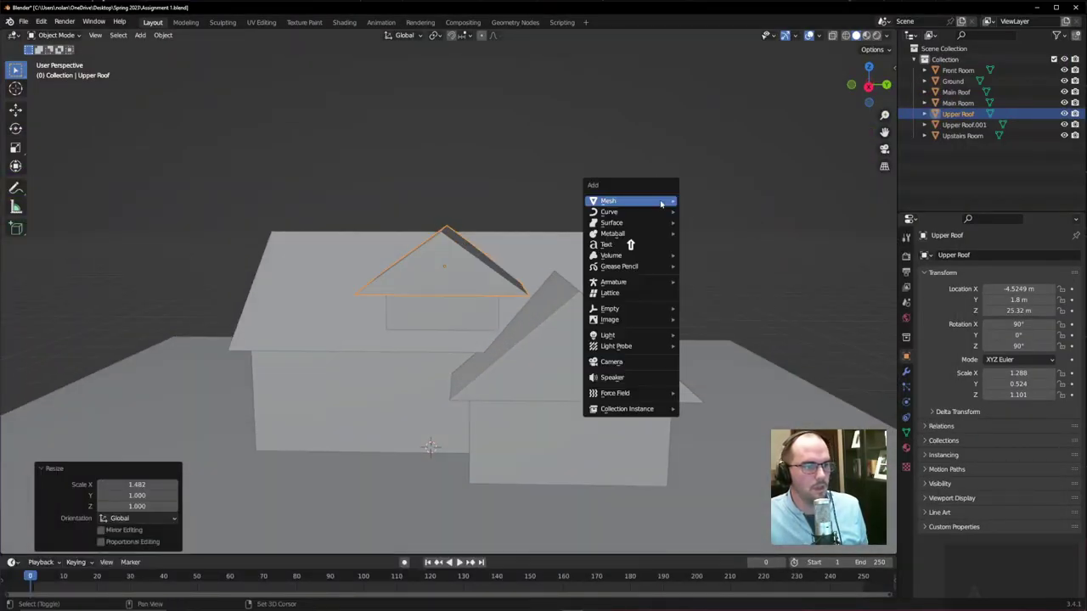
mouse_move(658, 208)
left_click(711, 214)
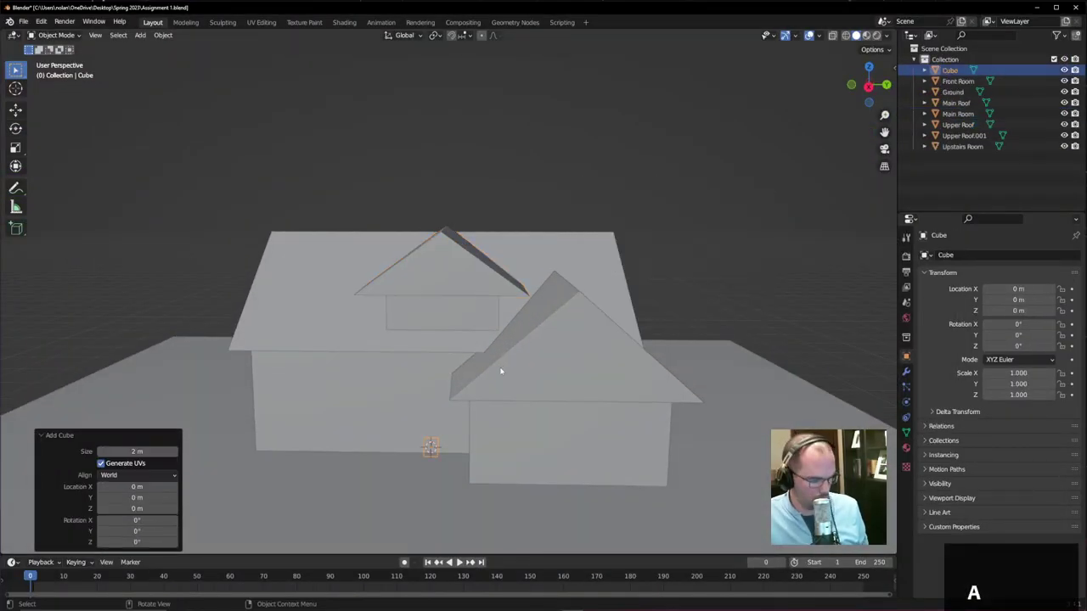
key("g")
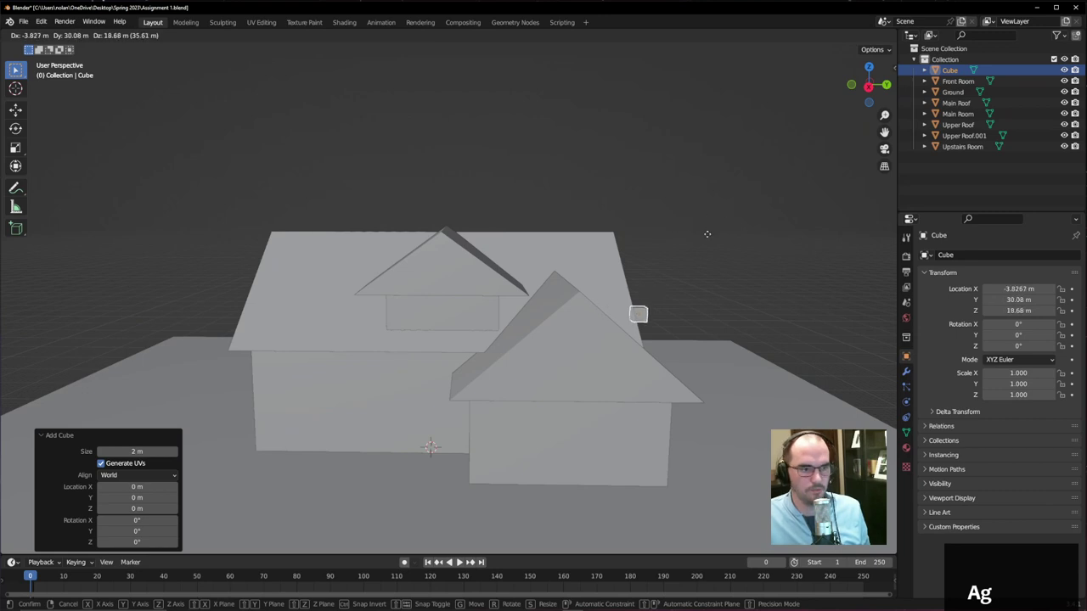
left_click(707, 235)
middle_click_drag(707, 235, 697, 387)
key("g")
left_click(463, 288)
middle_click_drag(640, 318, 525, 320)
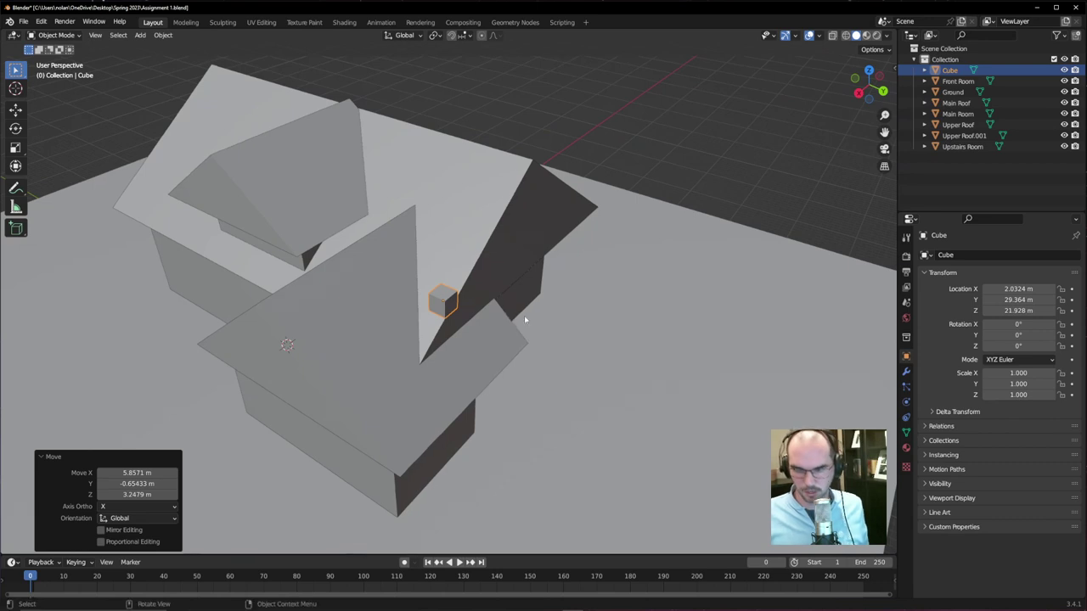
key("KP_7")
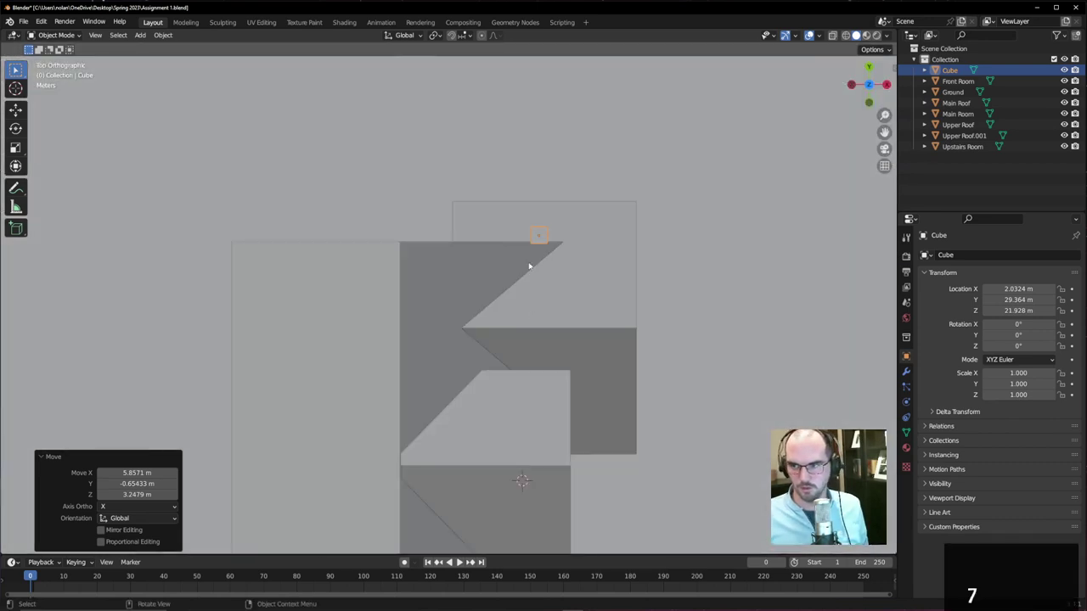
key("g")
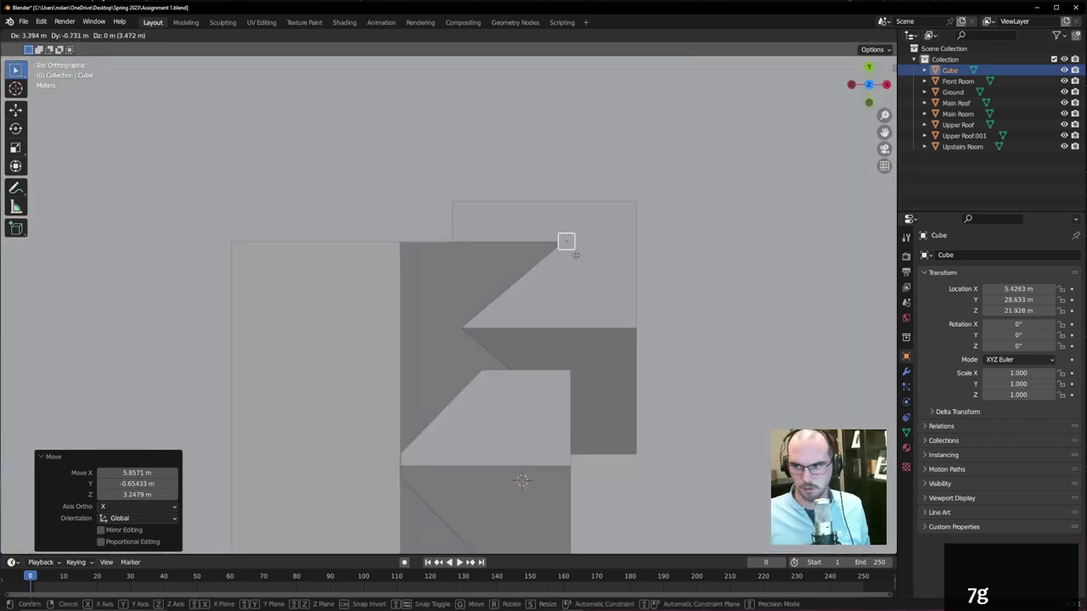
left_click(563, 283)
- Stretch the cube to scale Z 8.350 and adjust its position as a chimney
middle_click_drag(601, 301, 463, 202)
scroll(484, 204, "down", 4)
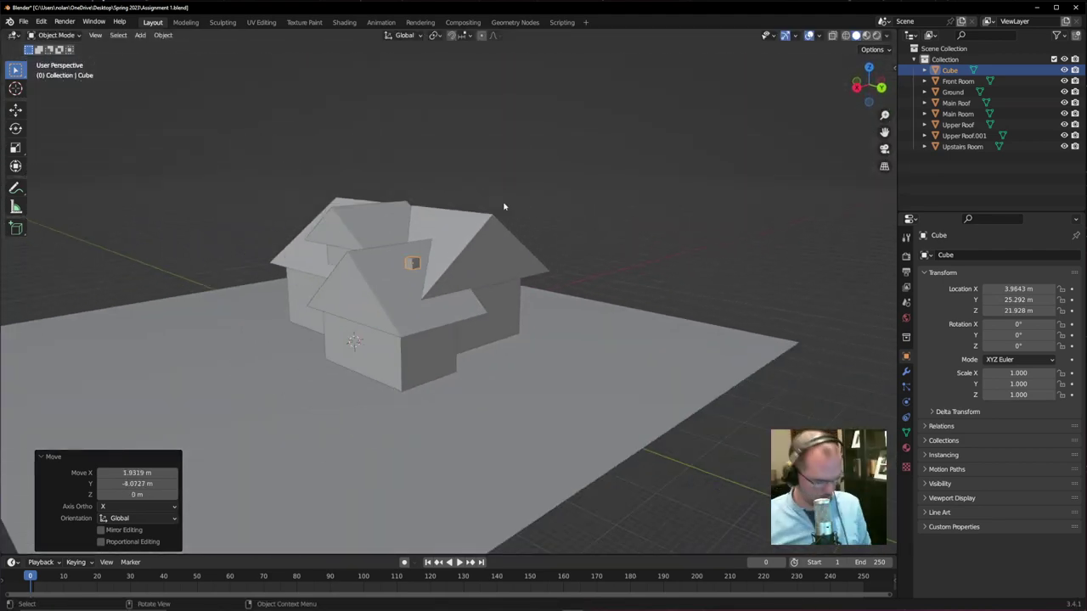
key("s")
key("z")
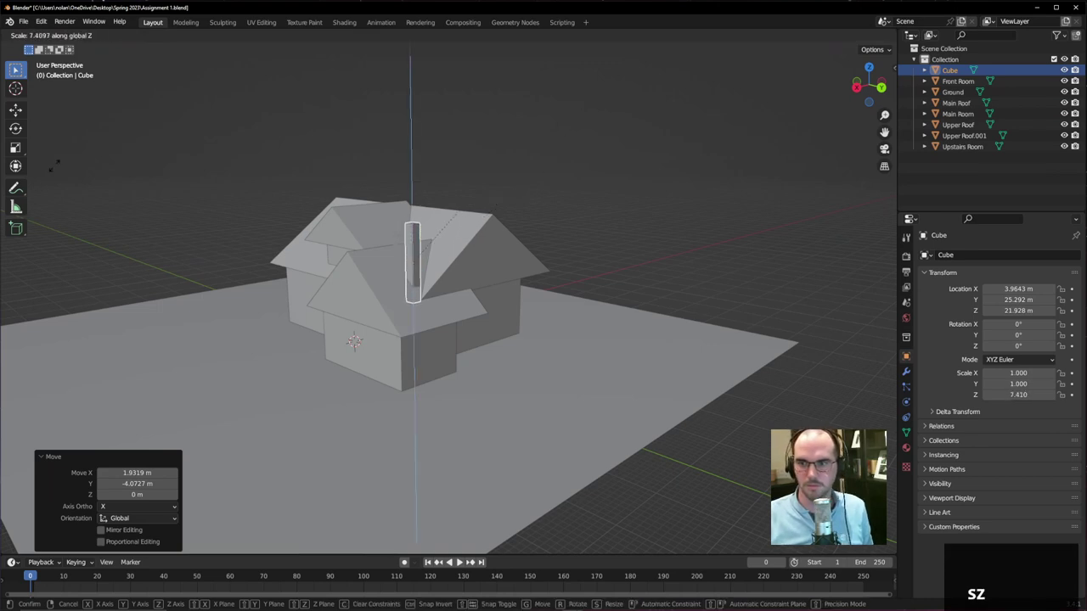
left_click(98, 76)
middle_click_drag(289, 223, 331, 243)
key("g")
left_click(393, 273)
key("g")
left_click(369, 275)
left_click(322, 289)
- Select the dormer walls and main roof, then view the house from the side
left_click(319, 297)
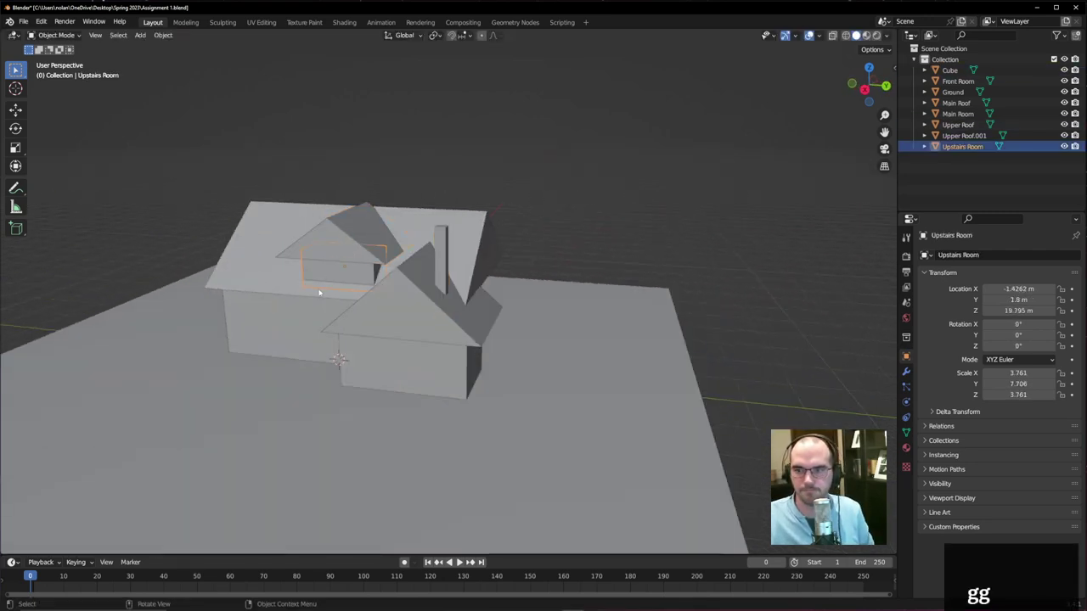
left_click(316, 303)
scroll(438, 334, "up", 3)
middle_click_drag(439, 334, 503, 289)
left_click(501, 274)
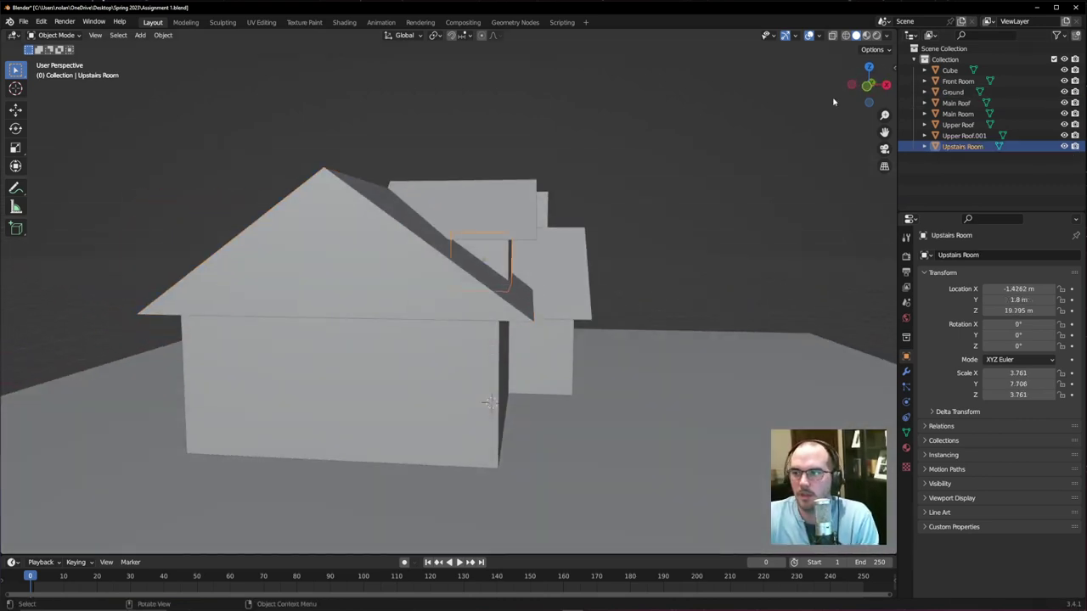
- Switch to wireframe shading and pick out the main roof and dormer roof through the walls
left_click(846, 35)
mouse_move(679, 223)
middle_mouse_down()
mouse_move(650, 230)
mouse_move(693, 236)
middle_mouse_up()
left_click(485, 243)
left_click(430, 245)
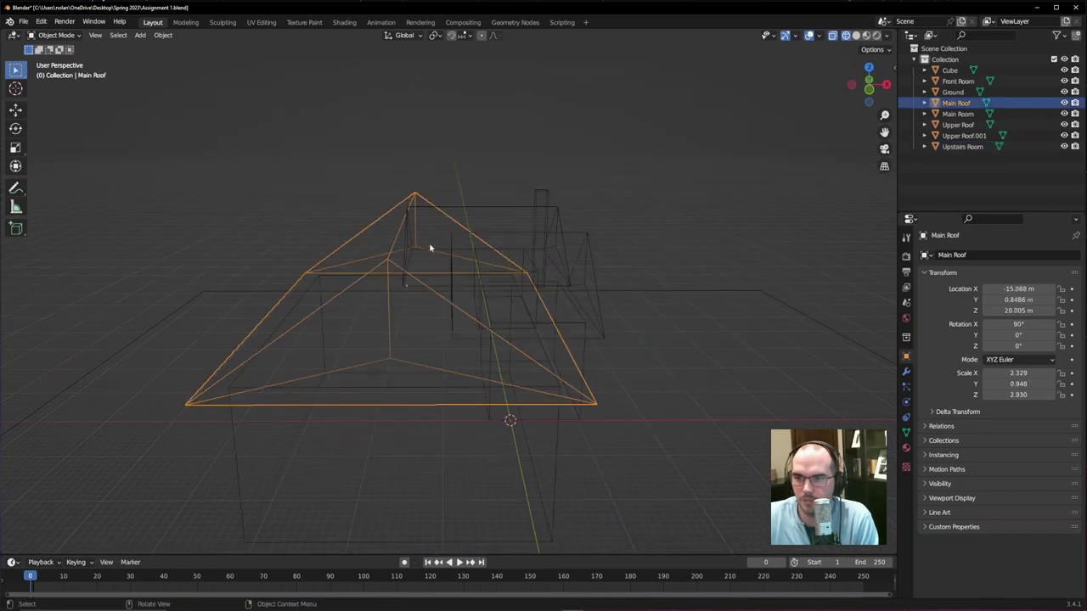
left_click(475, 211)
left_click(409, 456)
- Check the wireframe house from the top and front views, then return to perspective
middle_click_drag(483, 456, 428, 421)
middle_click_drag(515, 326, 478, 359)
key("KP_7")
key("KP_1")
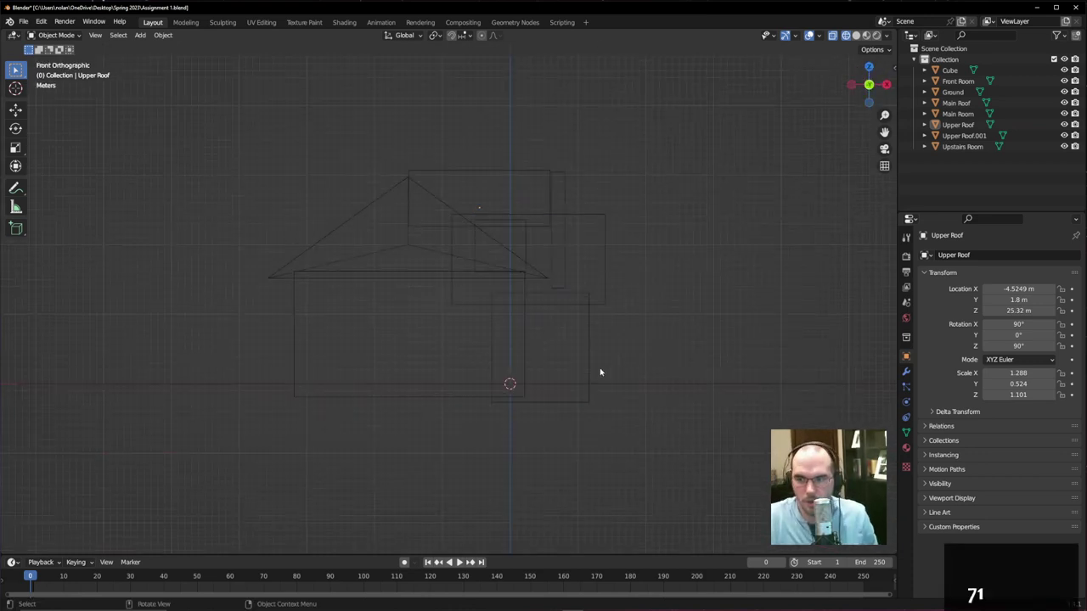
middle_click_drag(660, 334, 635, 345)
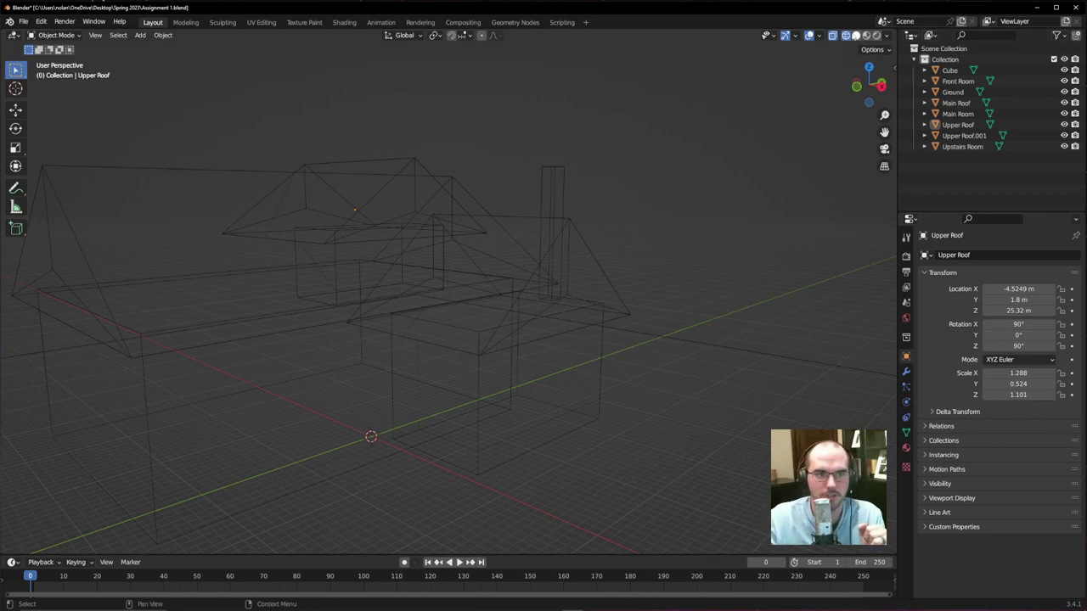
- Return to solid shading and orbit and zoom around the house
left_click(855, 35)
middle_click_drag(675, 180, 573, 173)
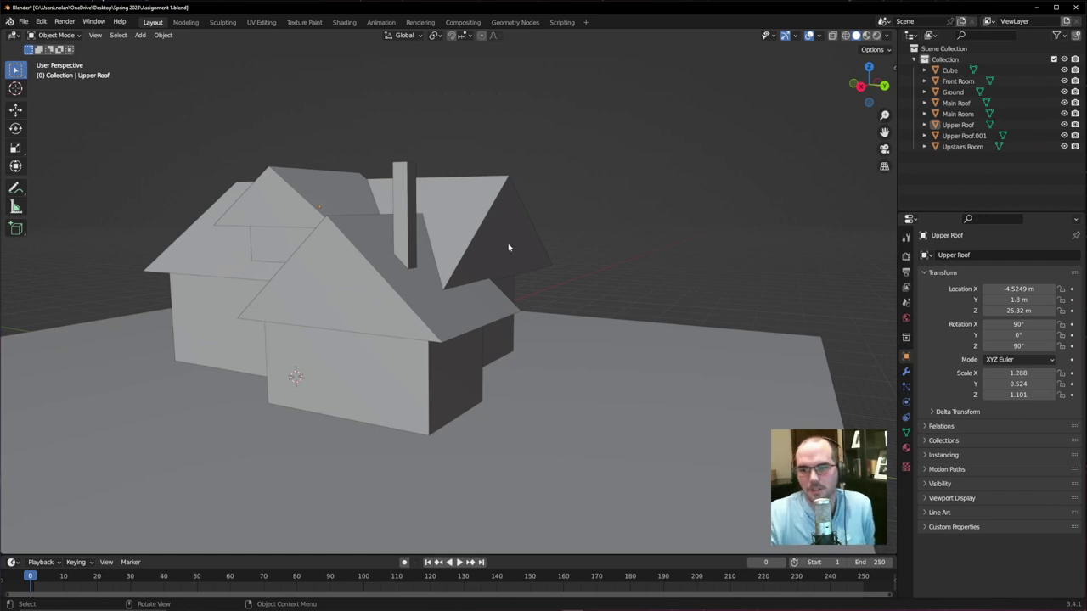
mouse_move(494, 268)
middle_mouse_down()
mouse_move(543, 281)
mouse_move(340, 286)
mouse_move(426, 311)
mouse_move(539, 286)
mouse_move(448, 267)
mouse_move(489, 253)
middle_mouse_up()
scroll(539, 286, "up", 3)
scroll(381, 245, "up", 5)
scroll(432, 243, "up", 5)
scroll(451, 242, "down", 3)
scroll(491, 253, "down", 6)
middle_click_drag(407, 254, 459, 250)
- Select the dormer roof, the front gable roof and then the chimney, orbiting closer
left_click(306, 233)
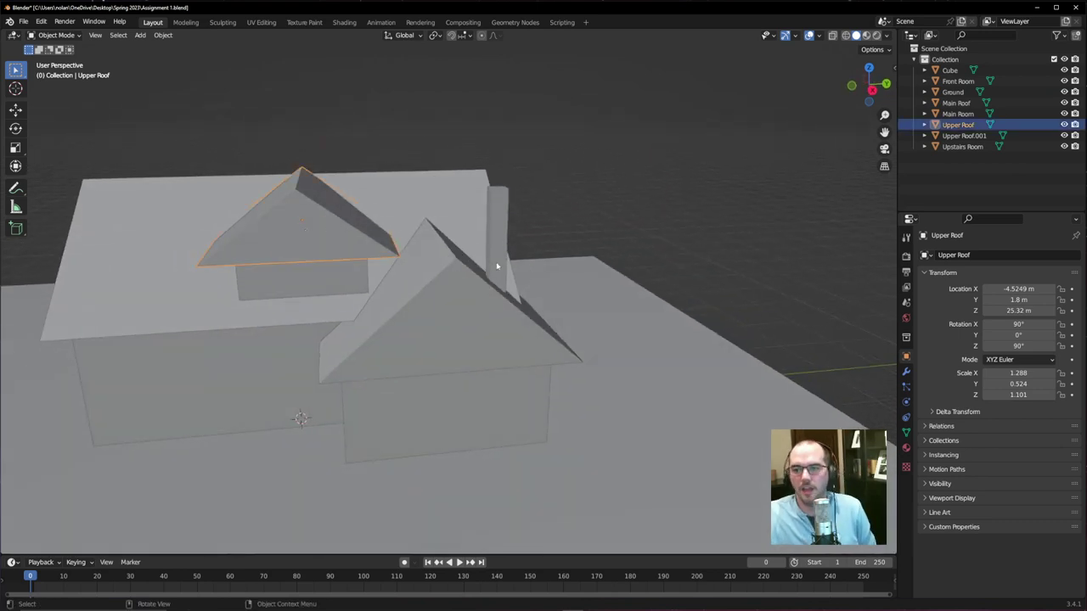
scroll(475, 255, "down", 2)
middle_click_drag(427, 250, 364, 249)
left_click(364, 249)
left_click(350, 208)
scroll(291, 364, "up", 4)
middle_click_drag(291, 364, 344, 319)
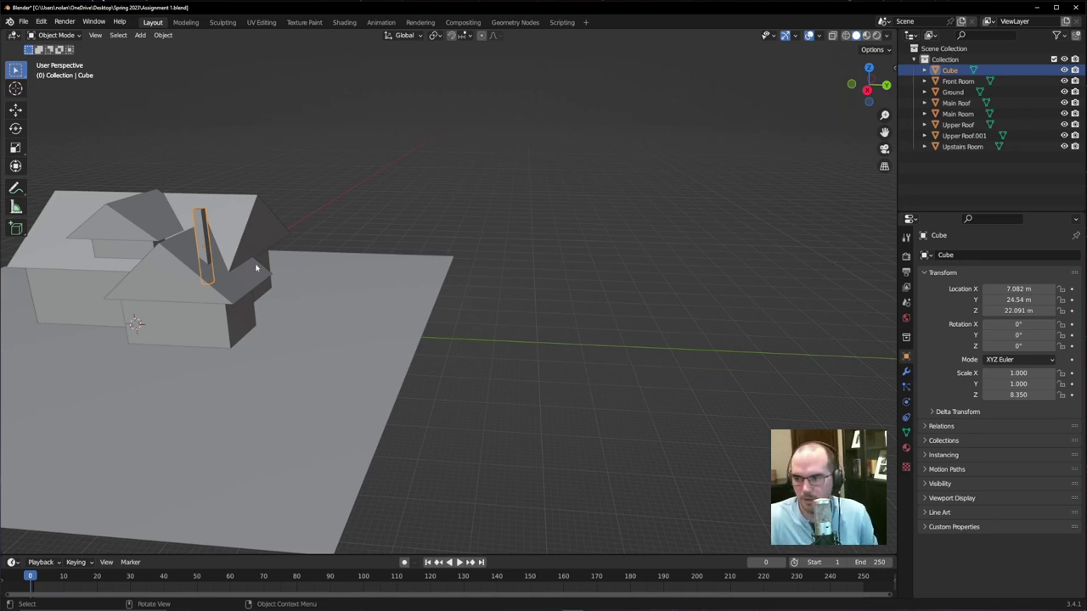
- Frame the chimney close up from a low angle, then select Upper Roof.001
key("KP_Decimal")
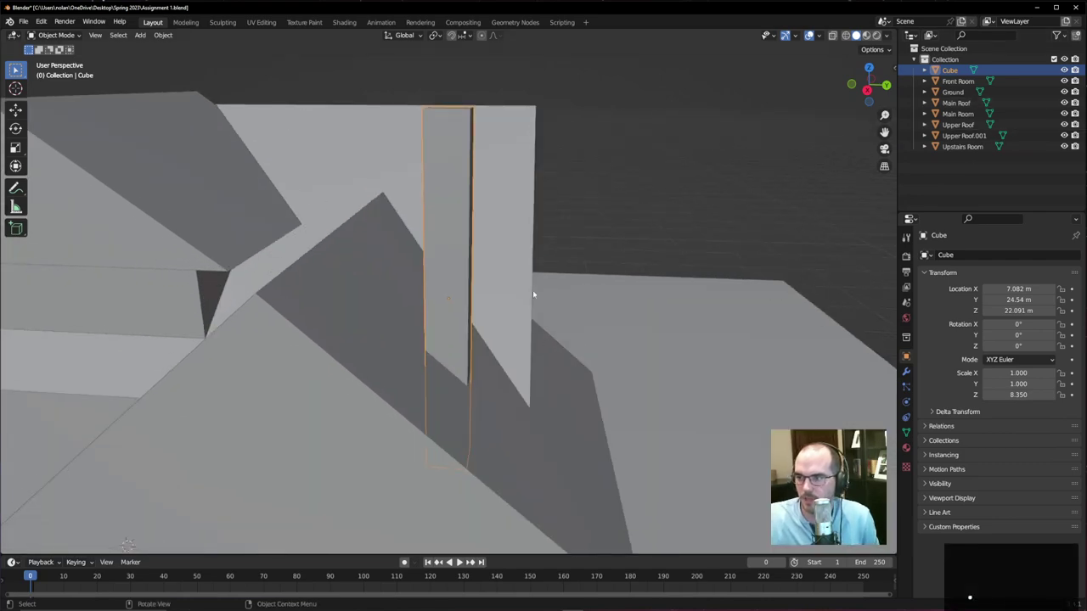
scroll(582, 262, "down", 5)
middle_click_drag(475, 375, 606, 149)
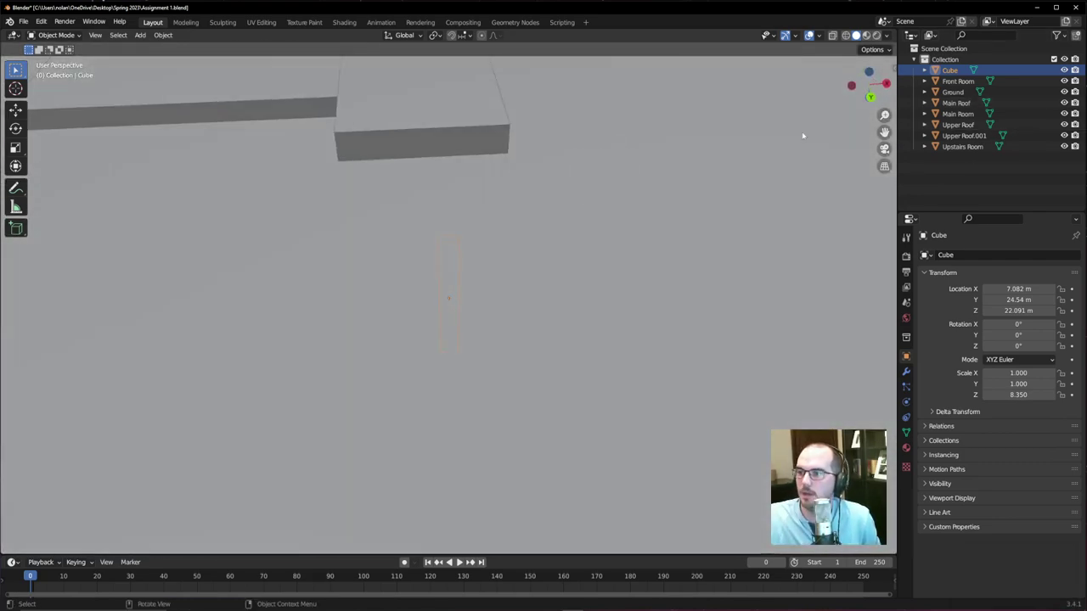
left_click(970, 160)
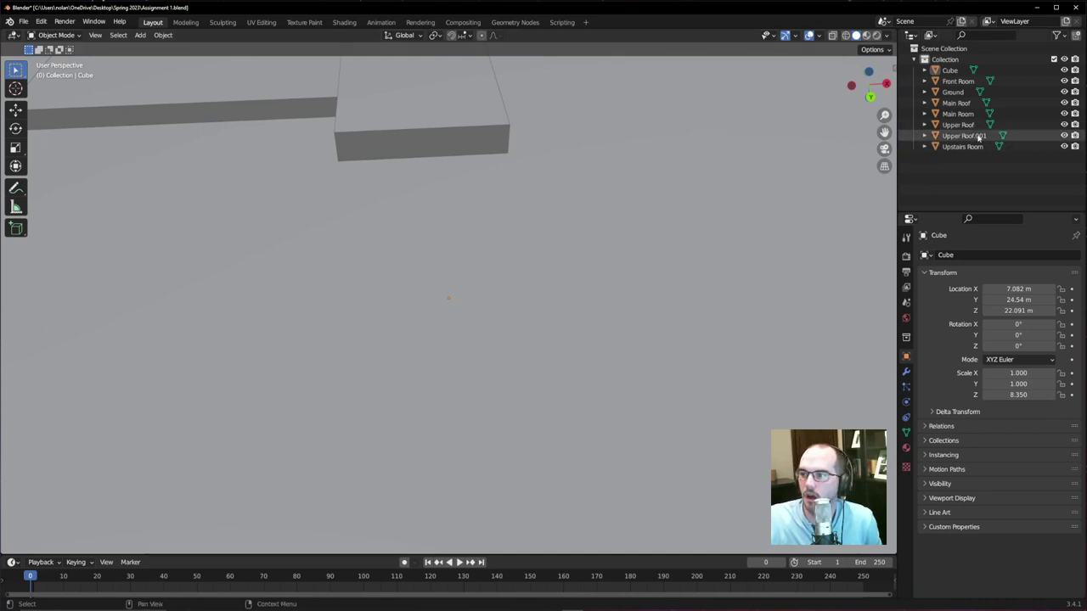
left_click(955, 139)
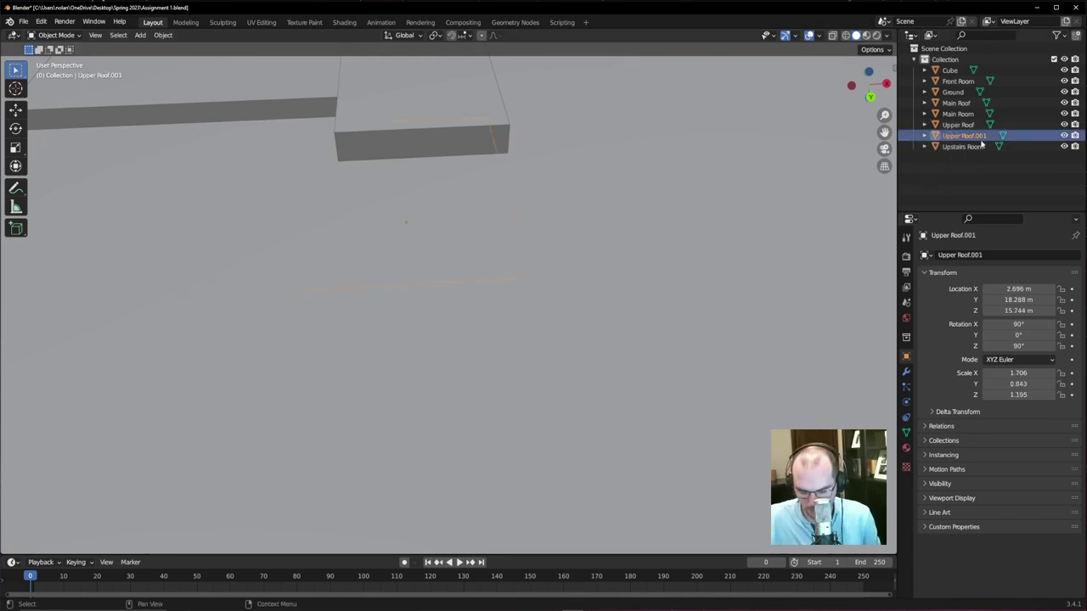
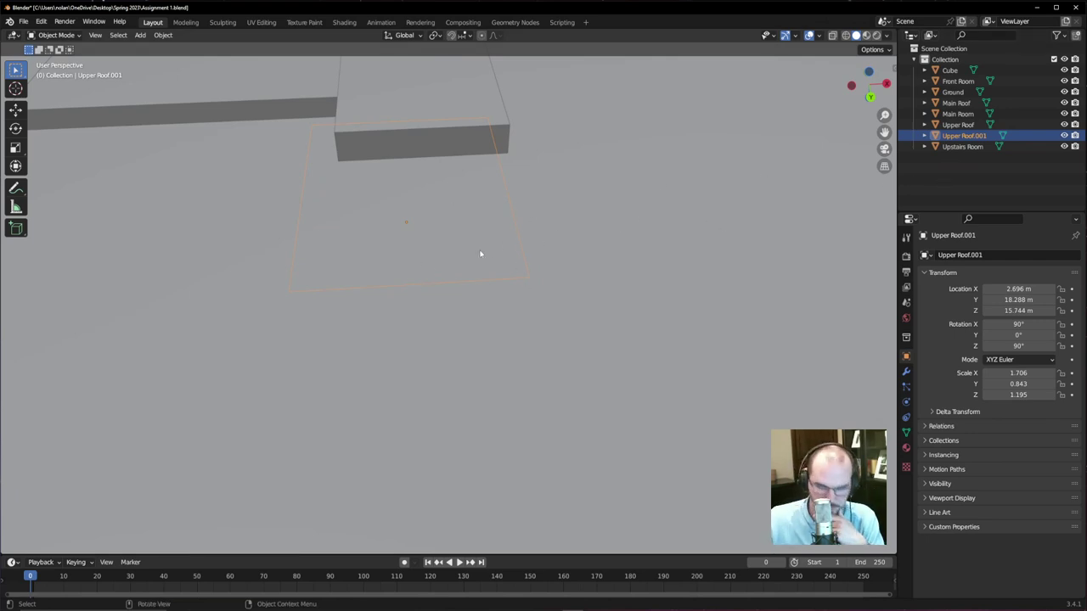
- Inspect the roofs in wireframe shading, then maximize the 3D viewport to fill the window
scroll(480, 254, "up", 2)
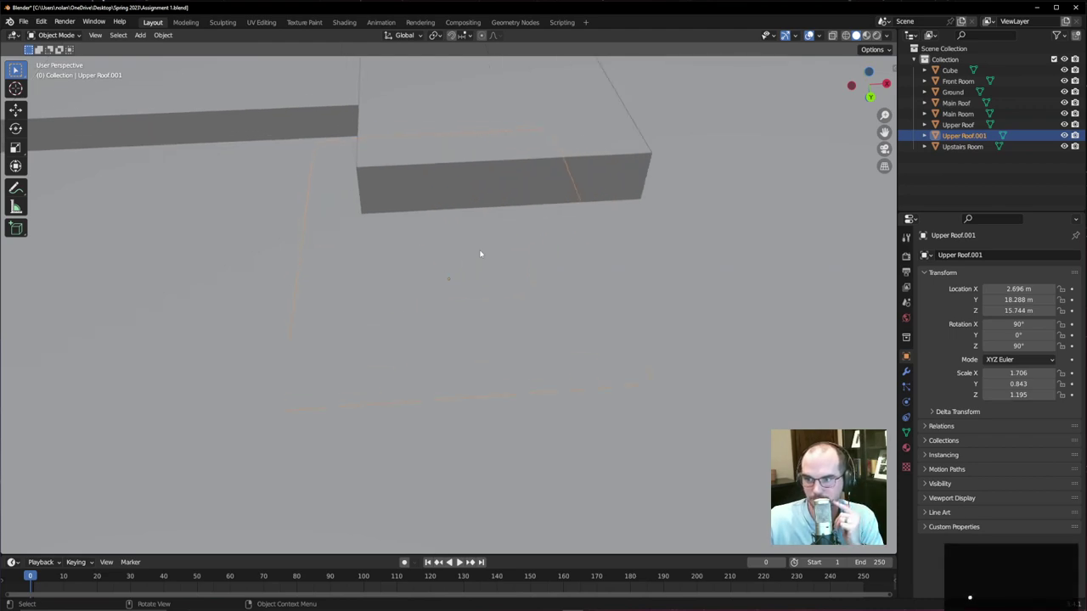
middle_click_drag(471, 275, 400, 193)
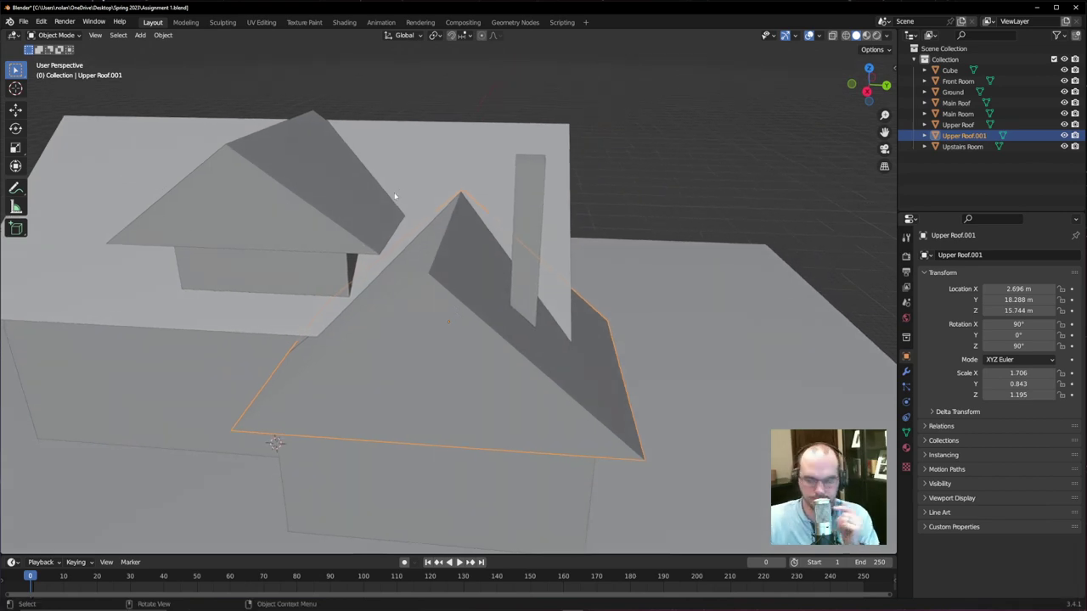
scroll(427, 230, "up", 3)
scroll(492, 328, "down", 8)
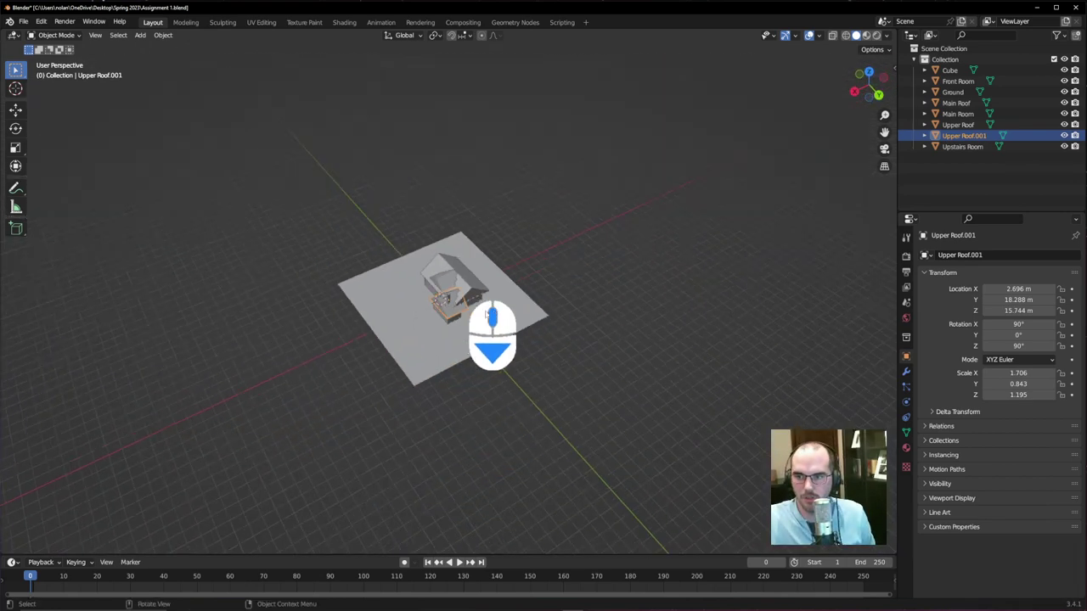
mouse_move(562, 230)
middle_mouse_down()
mouse_move(609, 184)
mouse_move(554, 230)
middle_mouse_up()
scroll(458, 314, "up", 8)
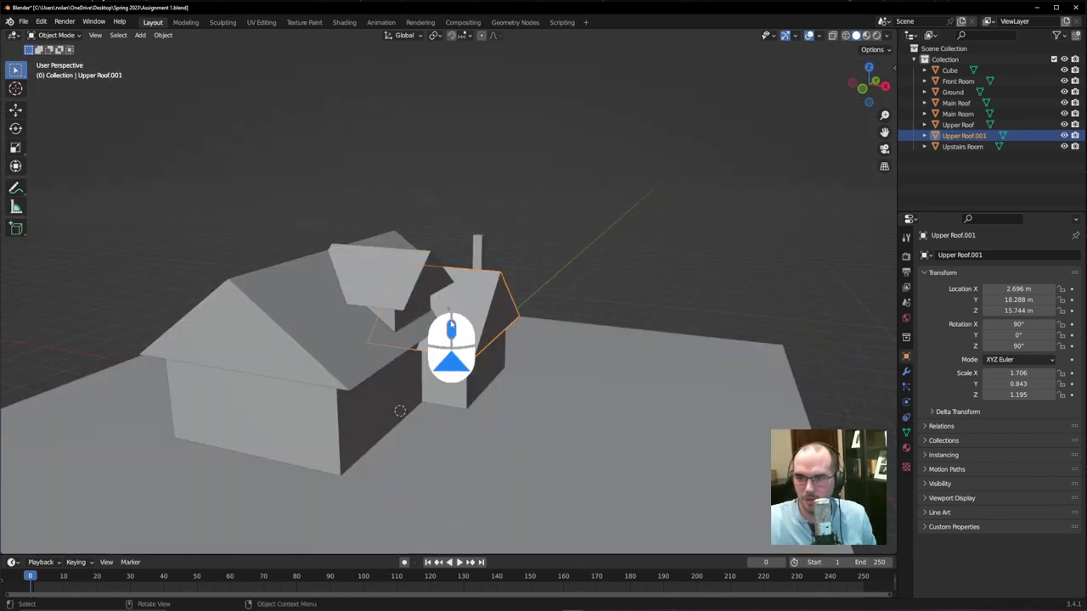
scroll(518, 214, "up", 4, "shift")
scroll(518, 214, "up", 3)
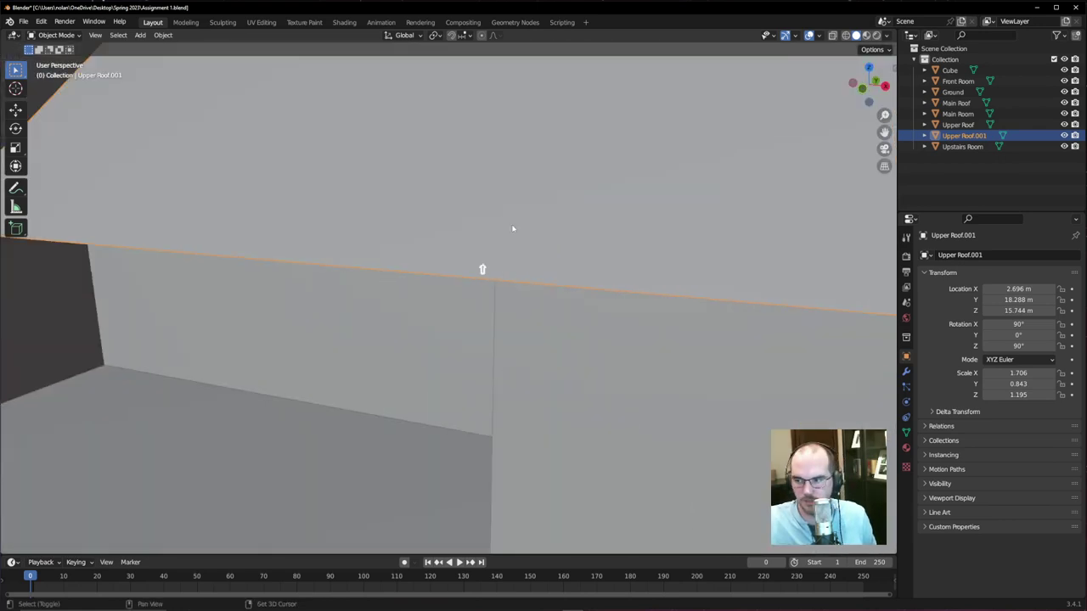
key("shift+z")
key("shift+z")
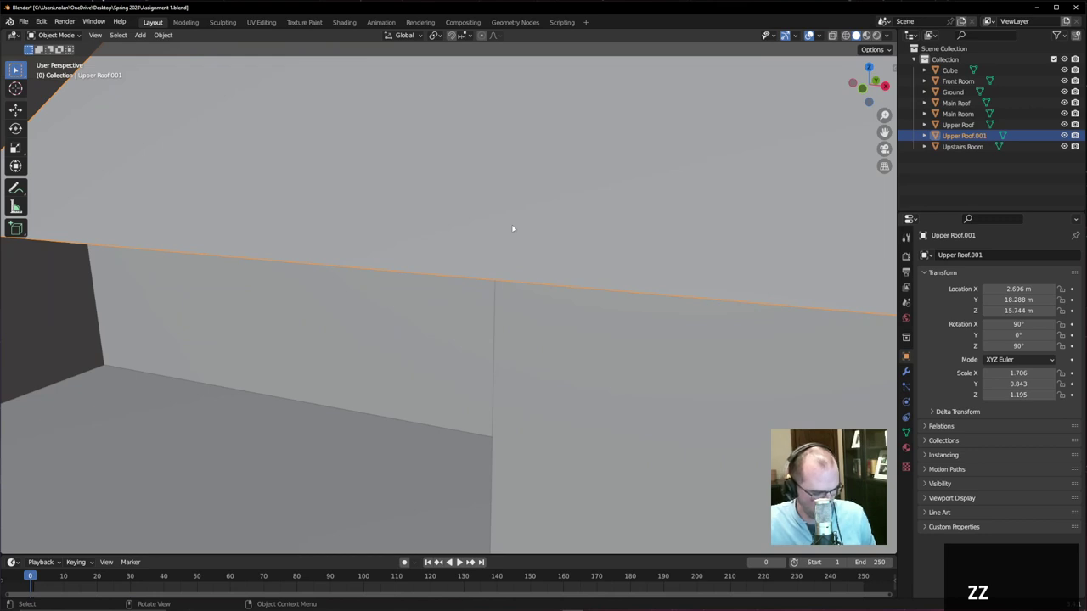
key("ctrl+space")
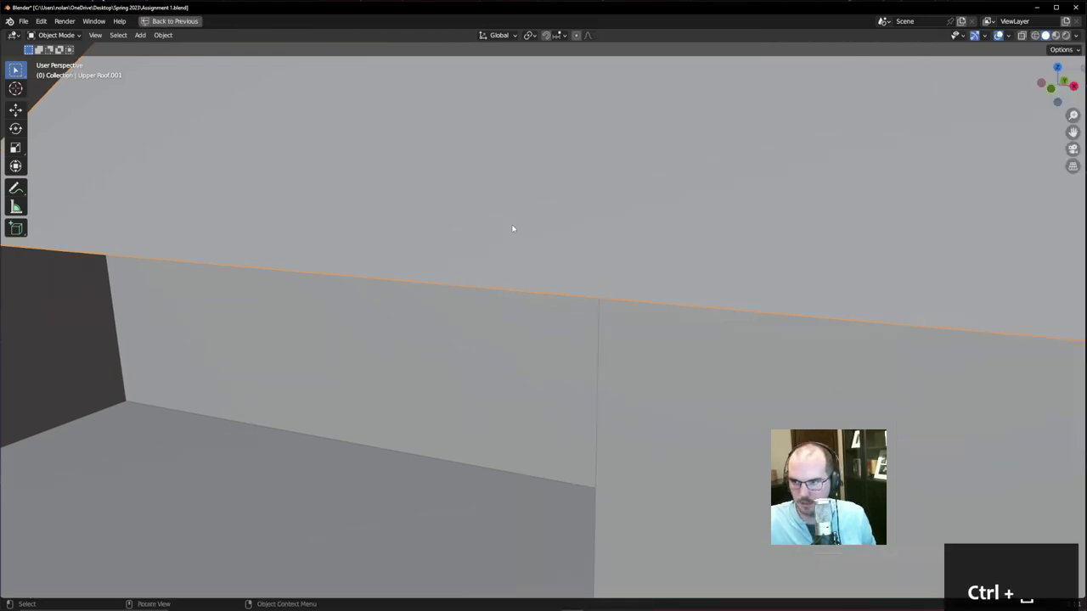
- Cancel the roof deletion and frame the whole scene with Shift+C
key("x")
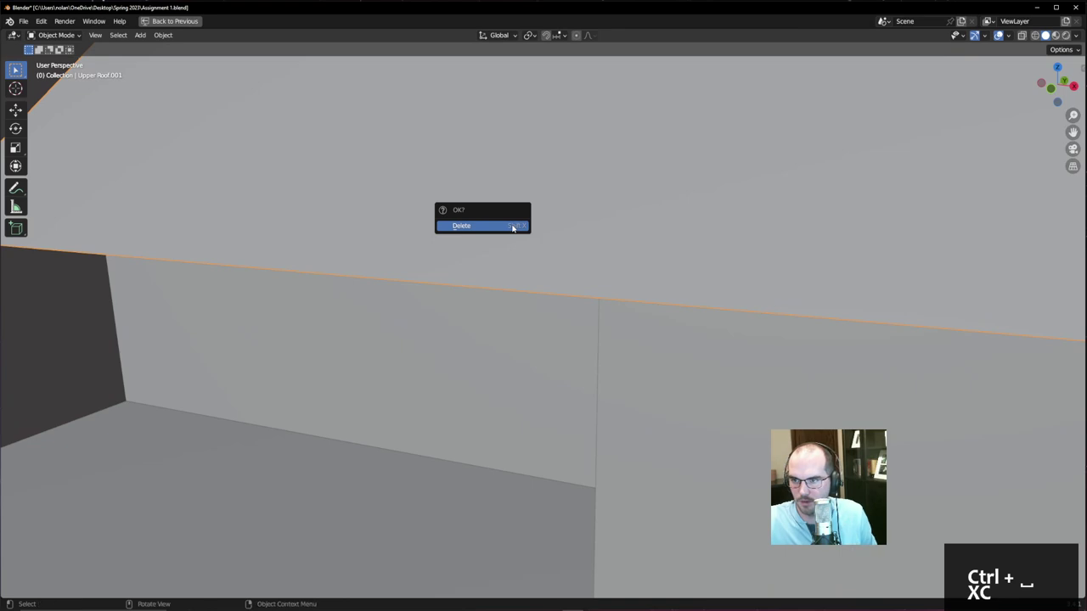
key("Escape")
key("shift")
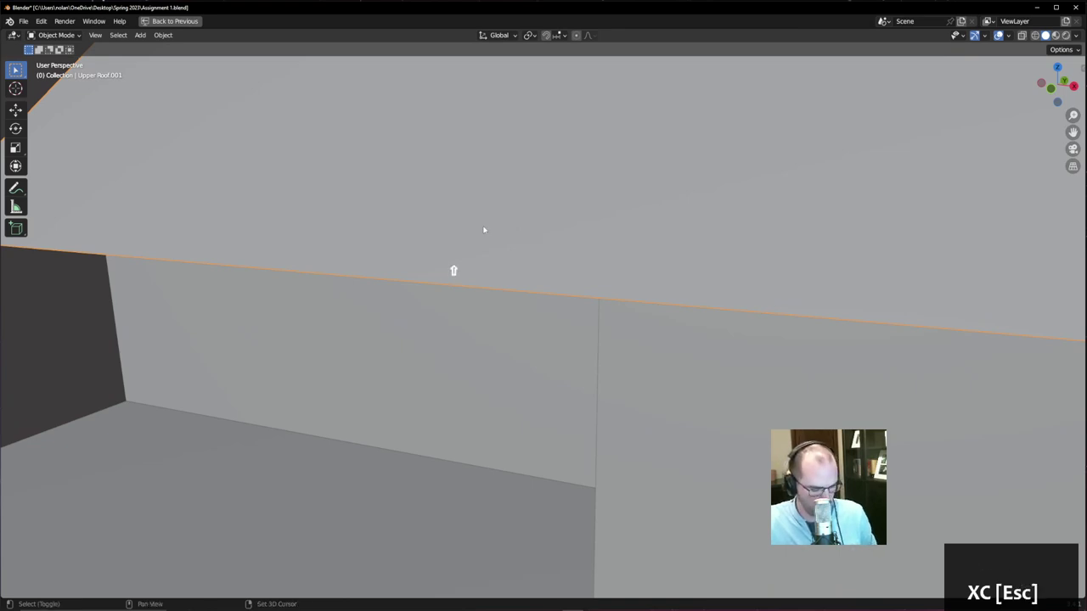
key("shift+c")
- Zoom in on the roof and select the chimney object Cube
scroll(600, 315, "up", 4)
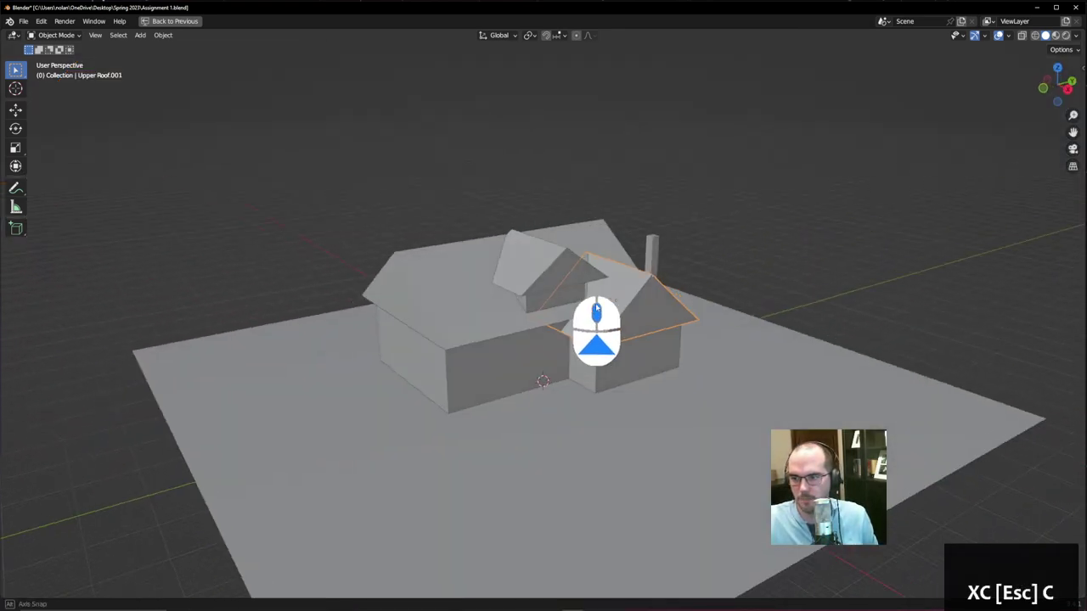
scroll(599, 316, "up", 6)
middle_click_drag(654, 336, 820, 227)
scroll(767, 270, "up", 2)
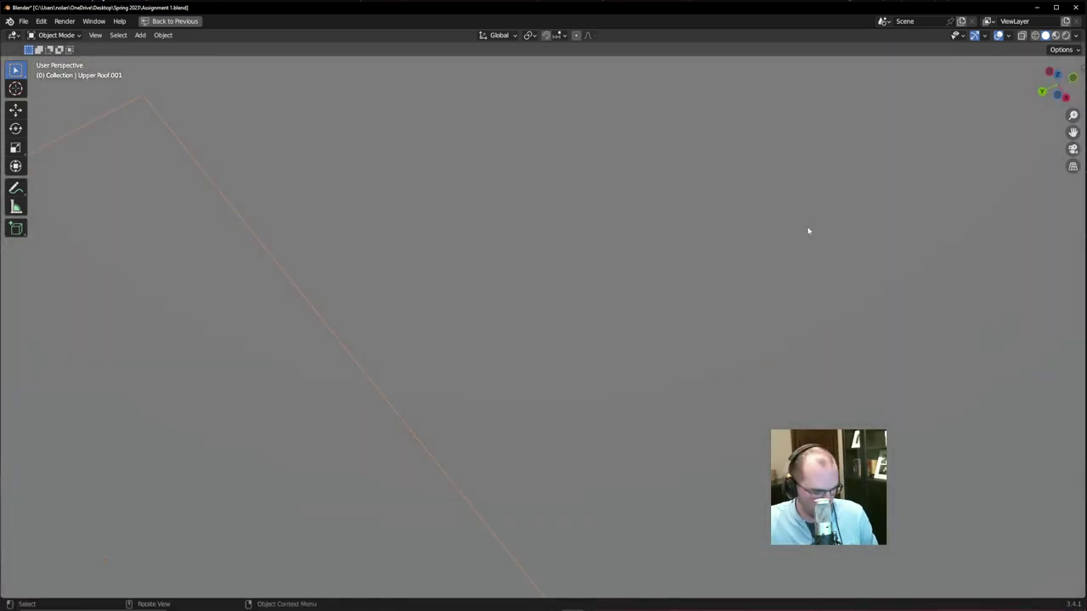
key("KP_Decimal")
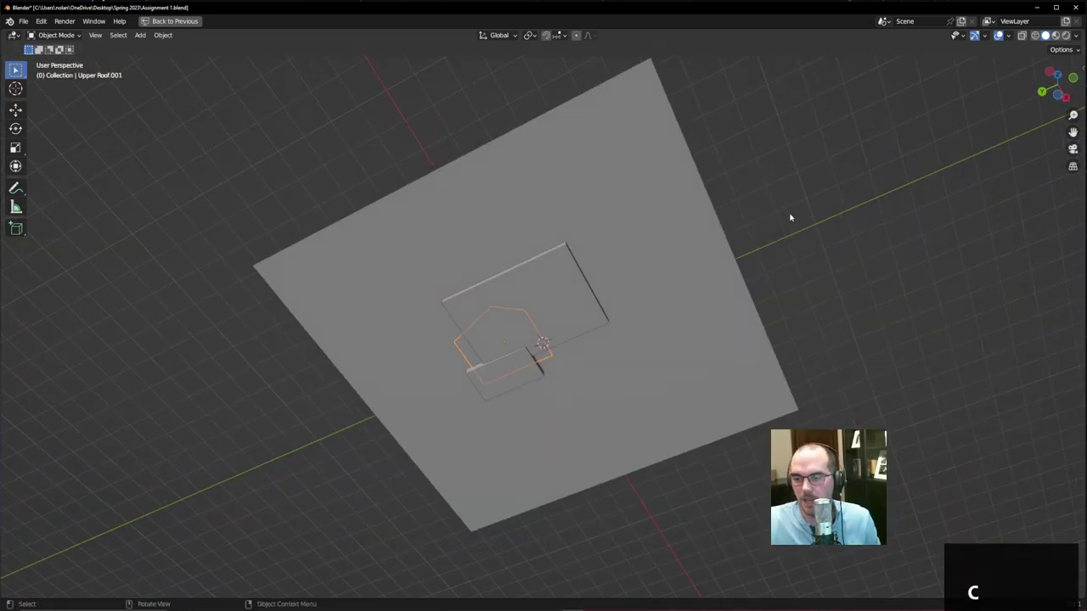
middle_click_drag(826, 214, 721, 321)
scroll(664, 322, "up", 8)
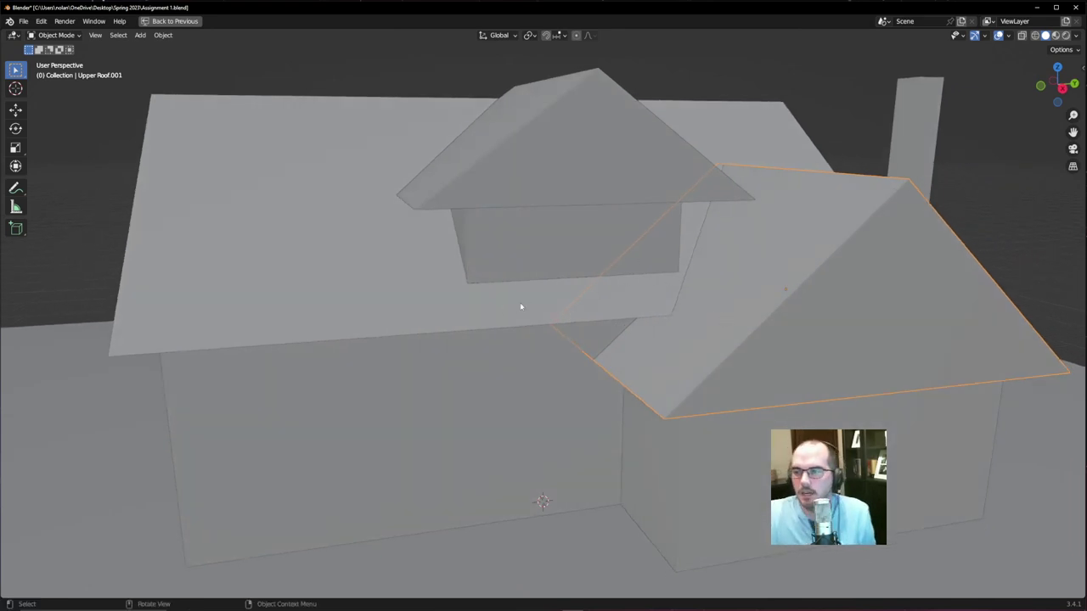
scroll(552, 310, "down", 3)
left_click(752, 222)
middle_click_drag(812, 213, 668, 244, "shift")
scroll(633, 272, "down", 1)
scroll(671, 289, "up", 3)
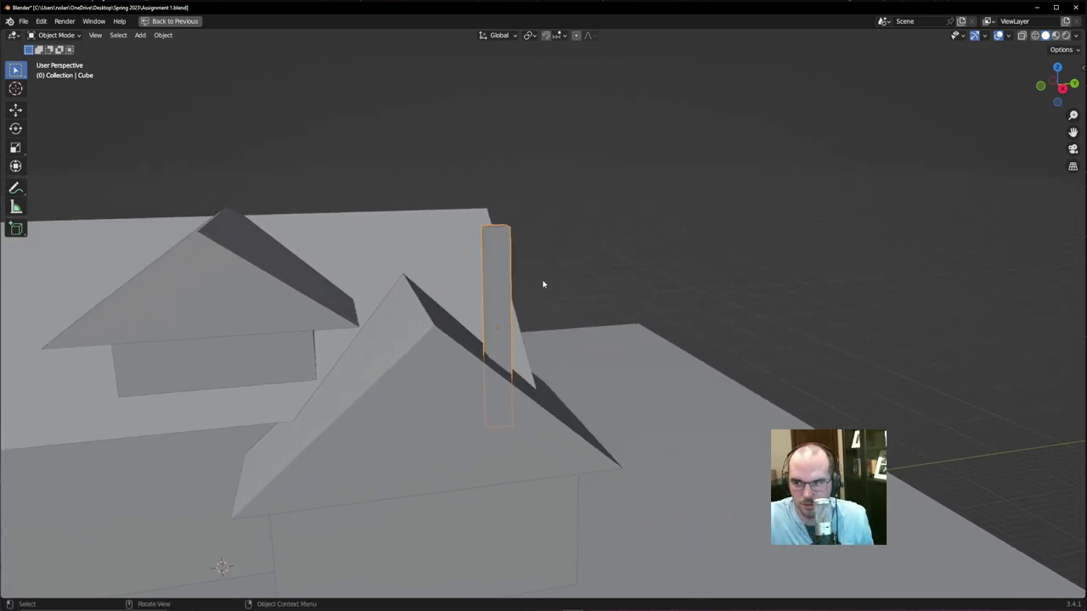
- Duplicate the chimney and raise the copy about 5.7 m along Z
key("shift+d")
key("z")
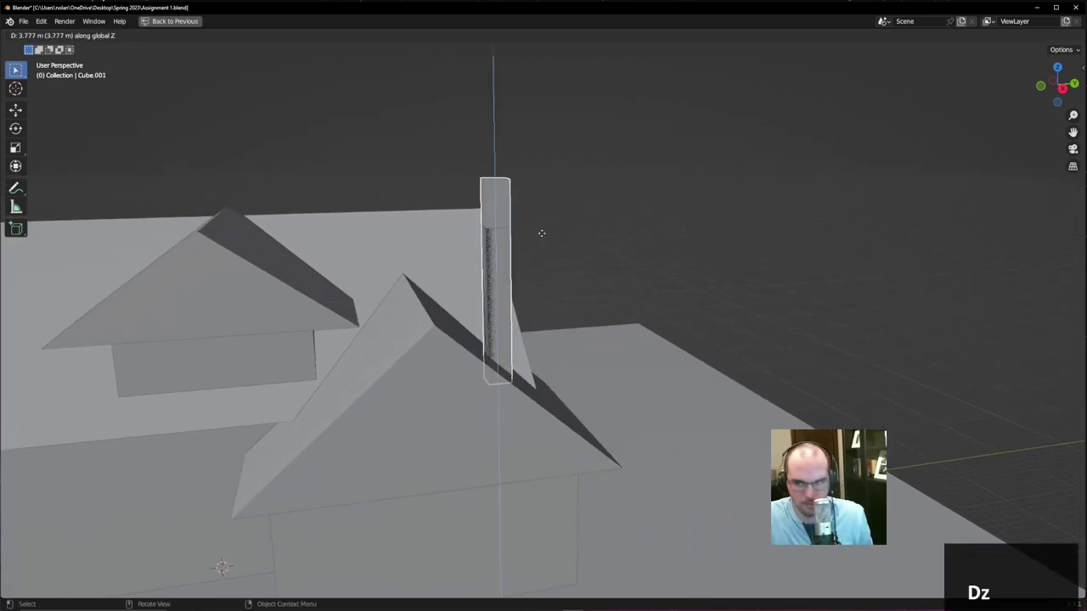
right_click(560, 222)
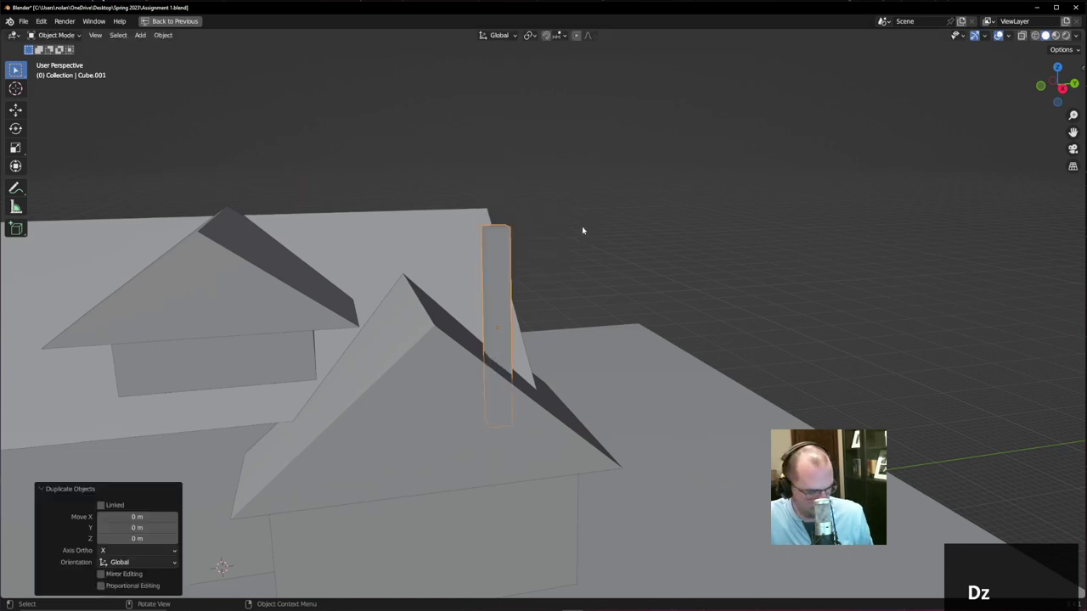
key("g")
key("z")
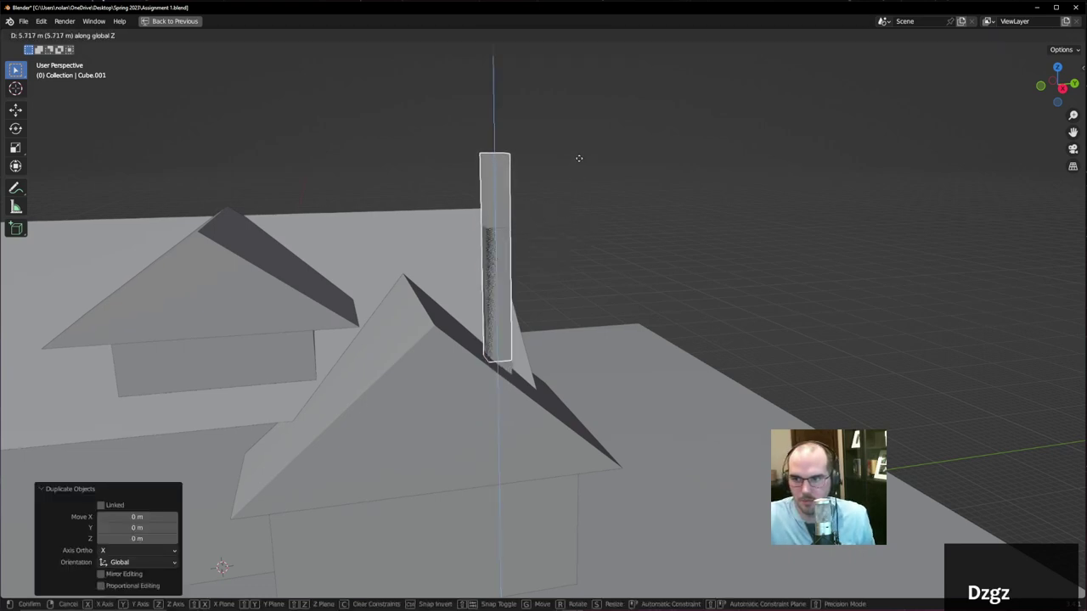
left_click(576, 222)
- Scale the duplicate up to 1.429, then flatten it to 0.102 along Z
key("s")
left_click(599, 233)
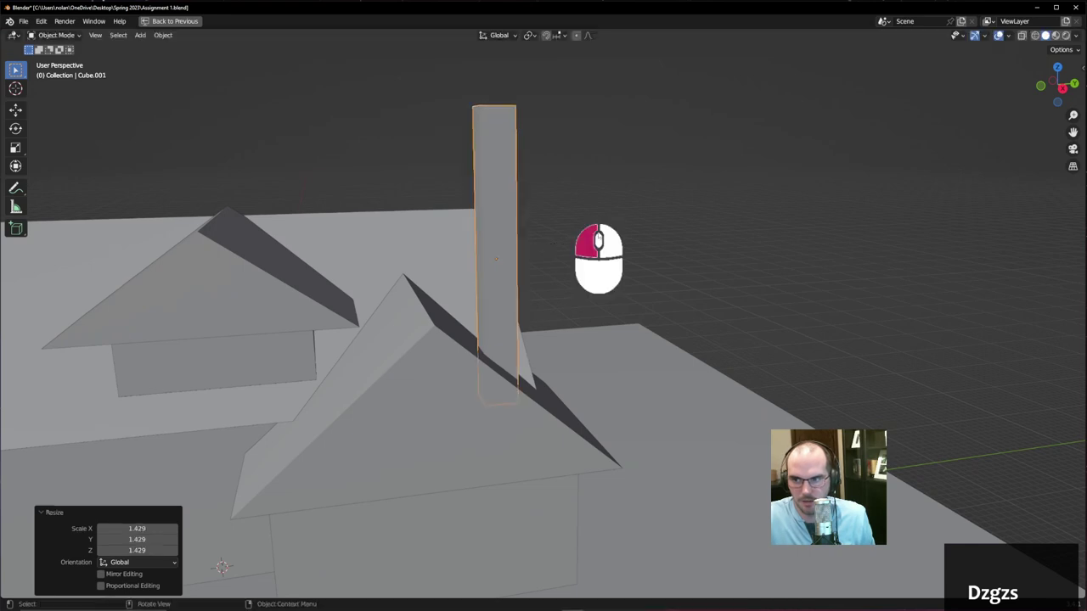
key("s")
key("z")
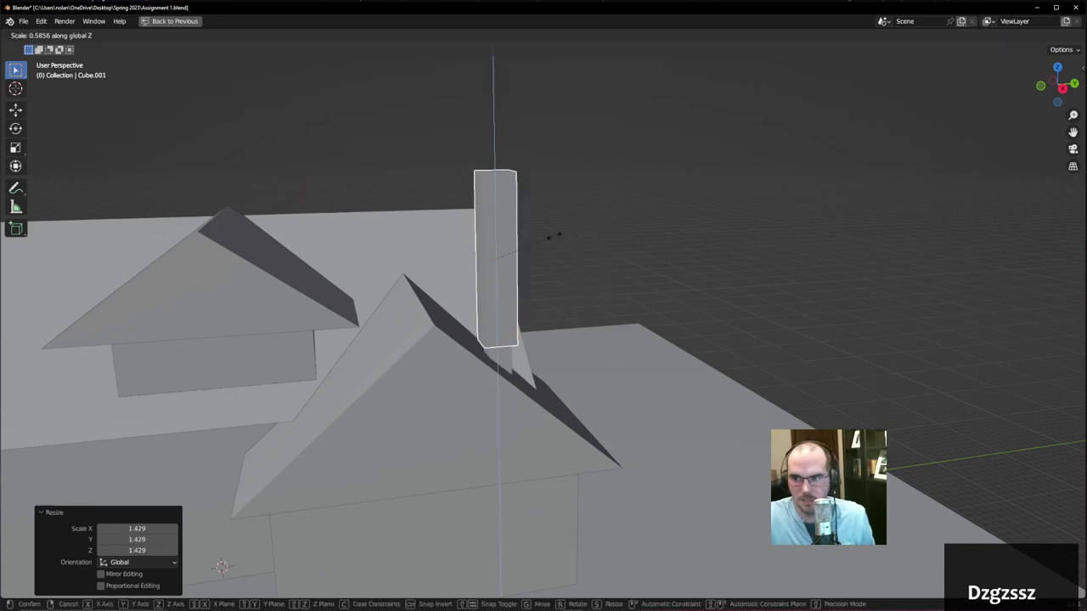
left_click(508, 263)
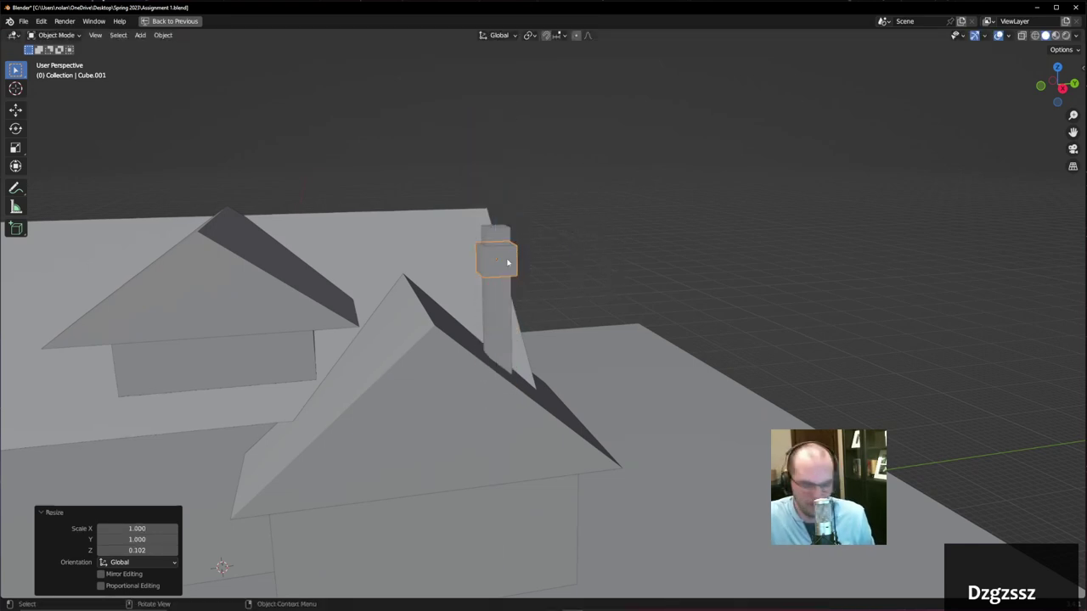
- Lower the flattened cap onto the chimney top, then select the Main Room
key("g")
key("z")
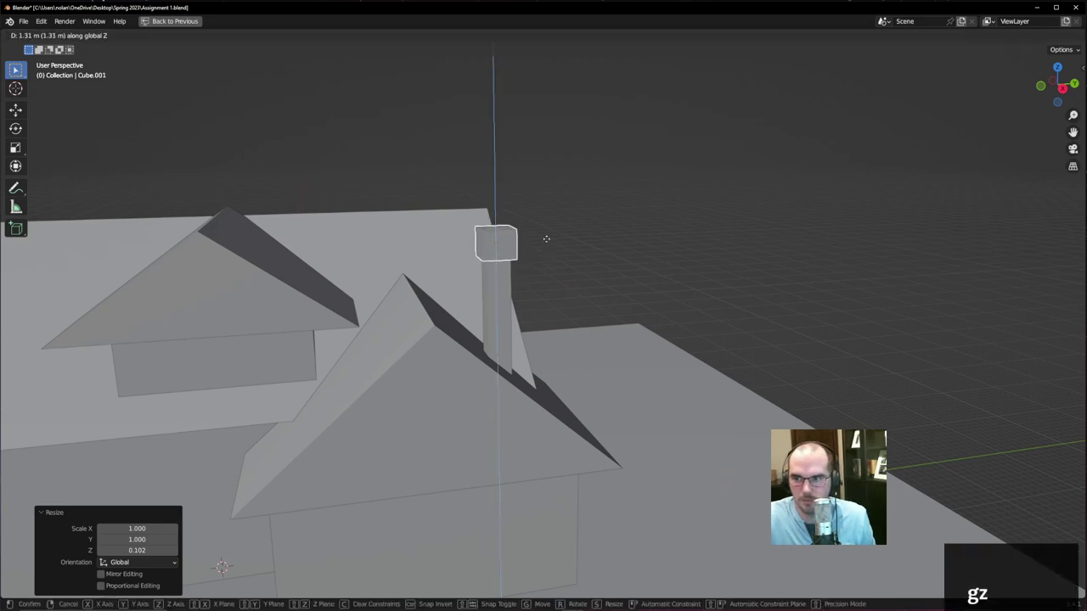
left_click(550, 238)
middle_click_drag(657, 255, 696, 257)
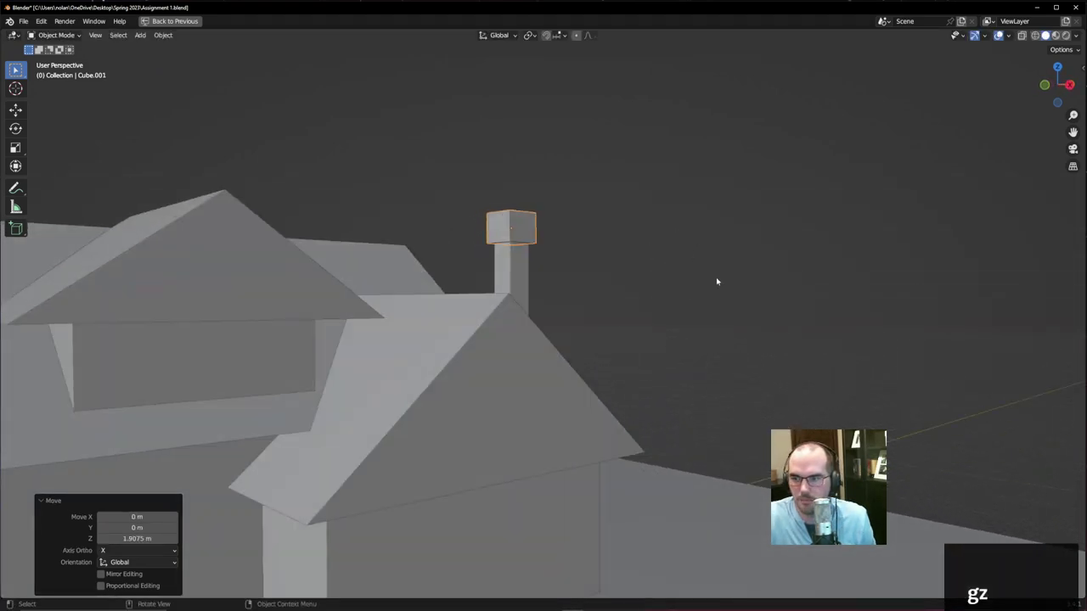
scroll(635, 377, "down", 3)
middle_click_drag(636, 378, 656, 318, "shift")
middle_click_drag(626, 359, 481, 327)
left_click(368, 334)
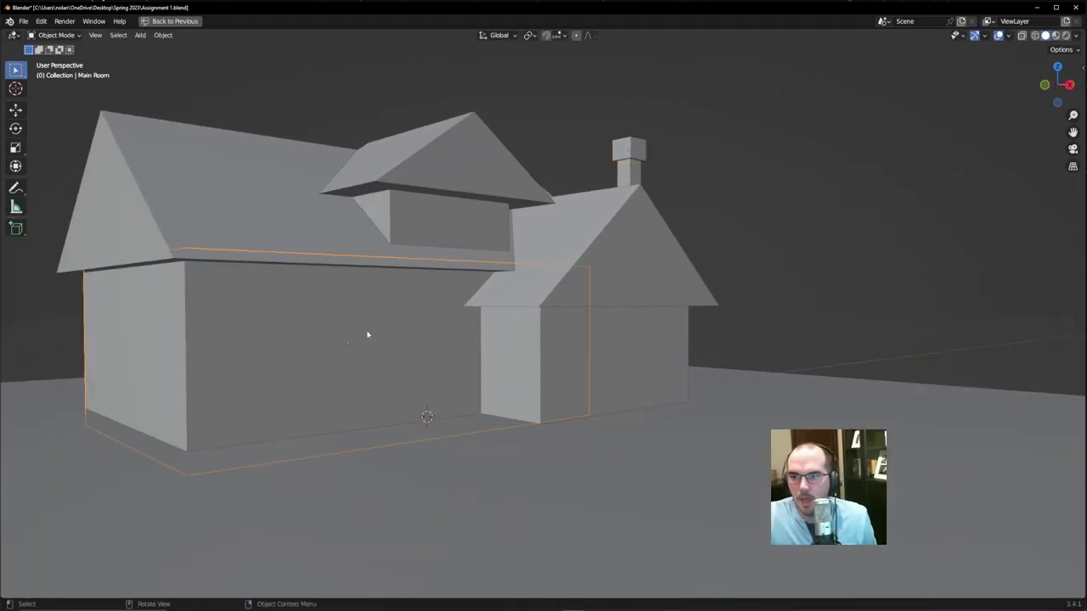
middle_click_drag(369, 334, 392, 376)
scroll(441, 397, "down", 4)
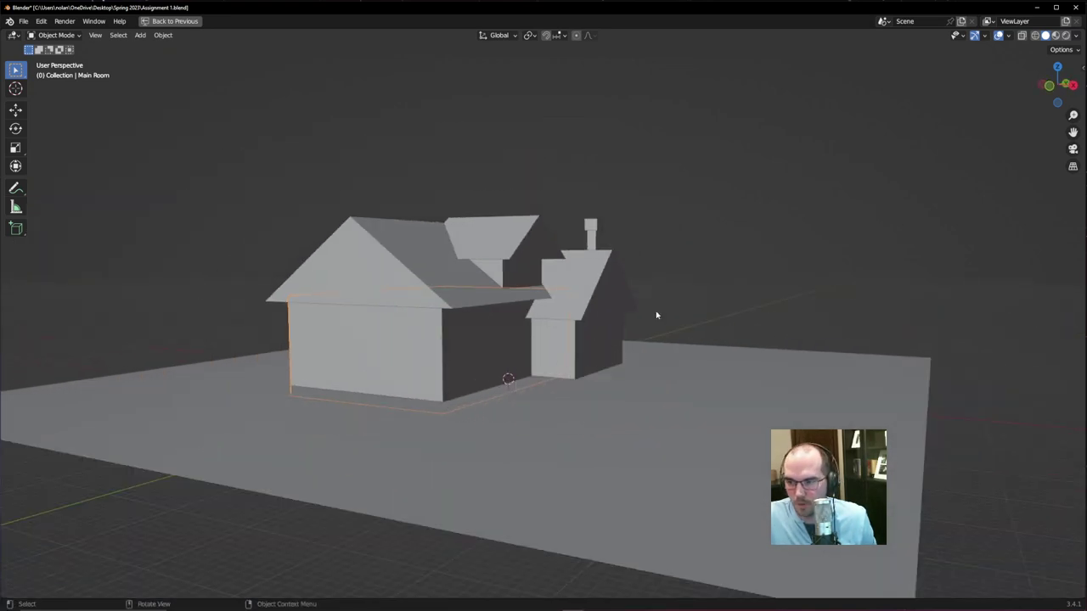
middle_click_drag(657, 311, 582, 357)
- Add a new mesh cube to the scene
key("shift+a")
mouse_move(585, 352)
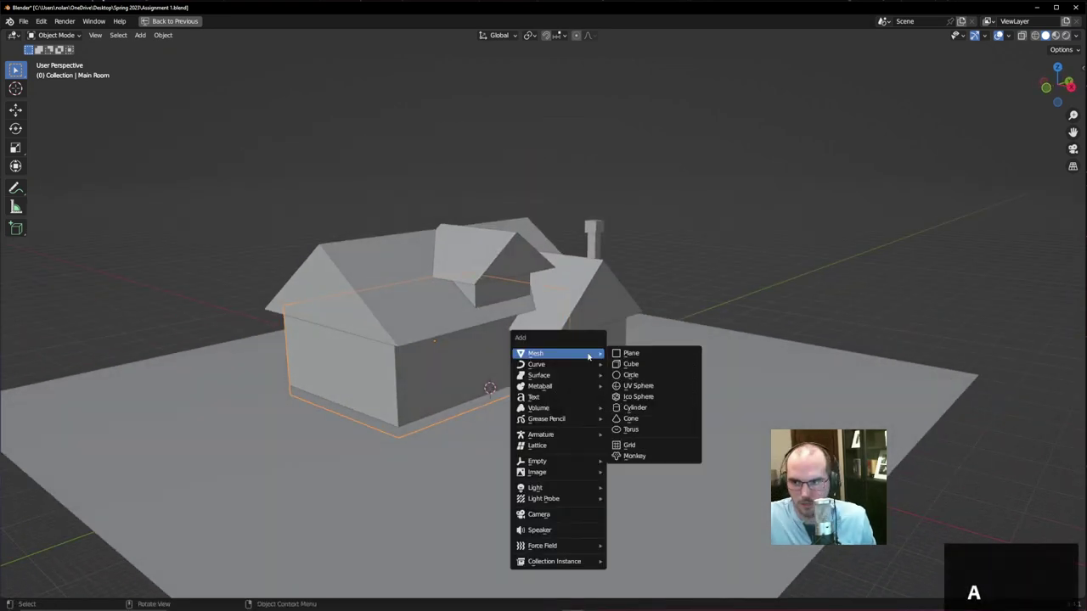
left_click(629, 365)
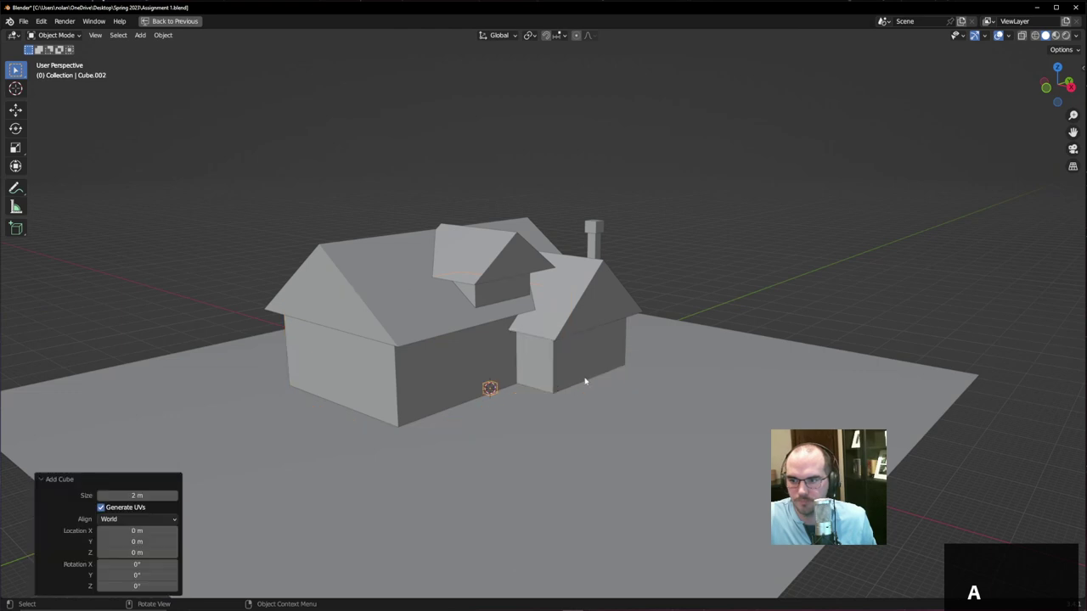
scroll(545, 382, "up", 5)
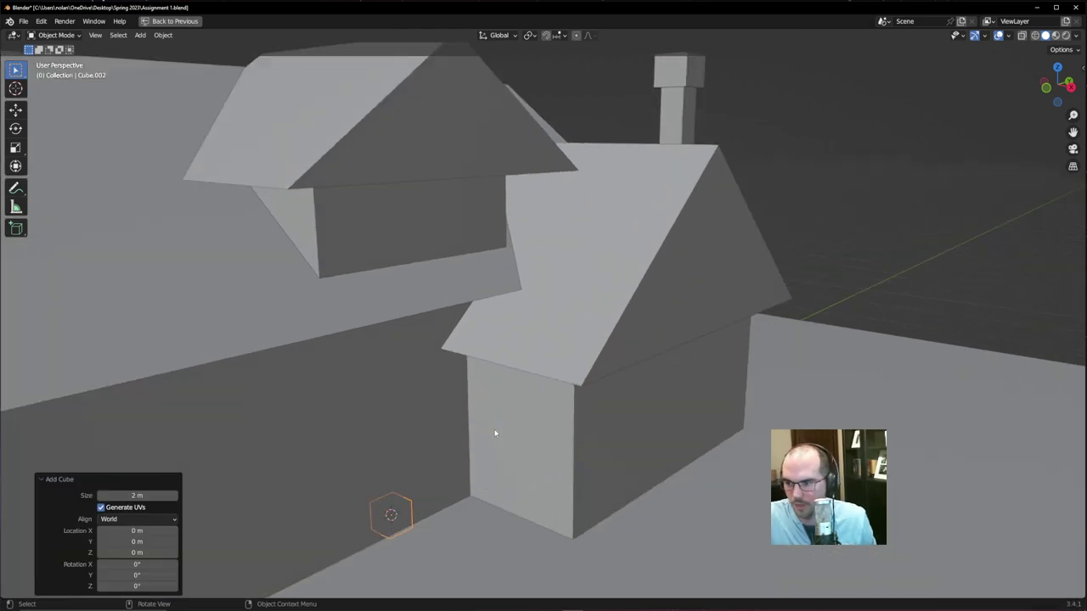
scroll(495, 434, "up", 3)
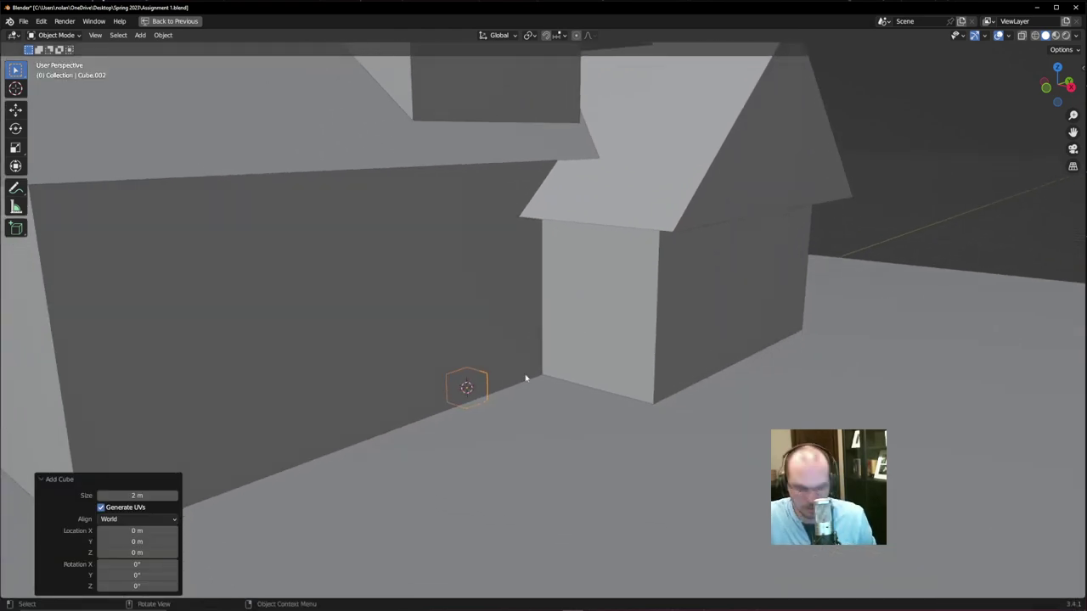
key("g")
right_click(408, 373)
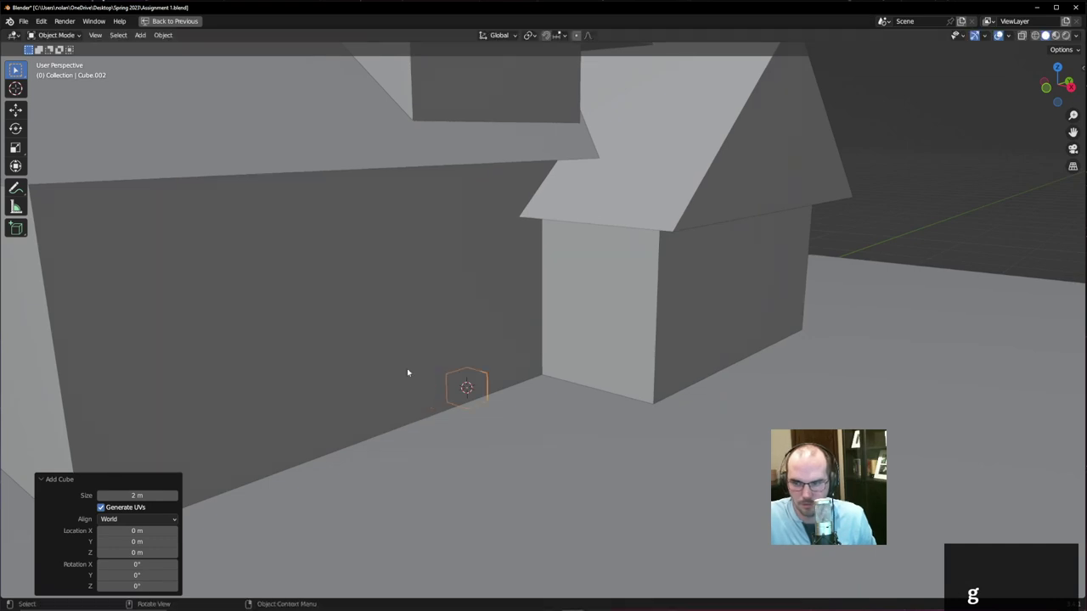
- In top view with wireframe shading, move the cube against the house's front wall
key("KP_7")
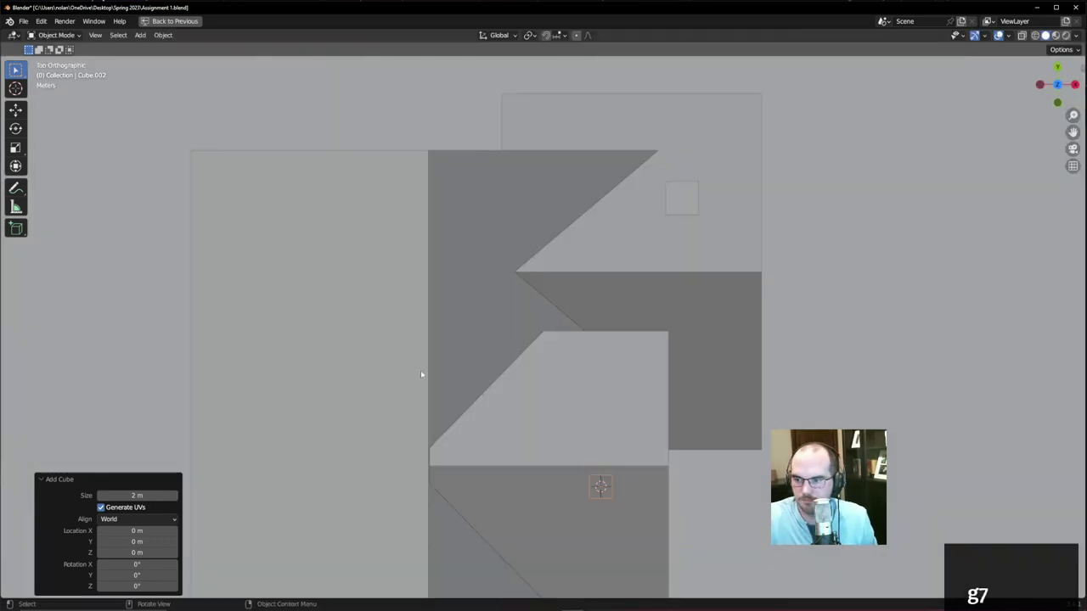
scroll(516, 434, "up", 5)
key("g")
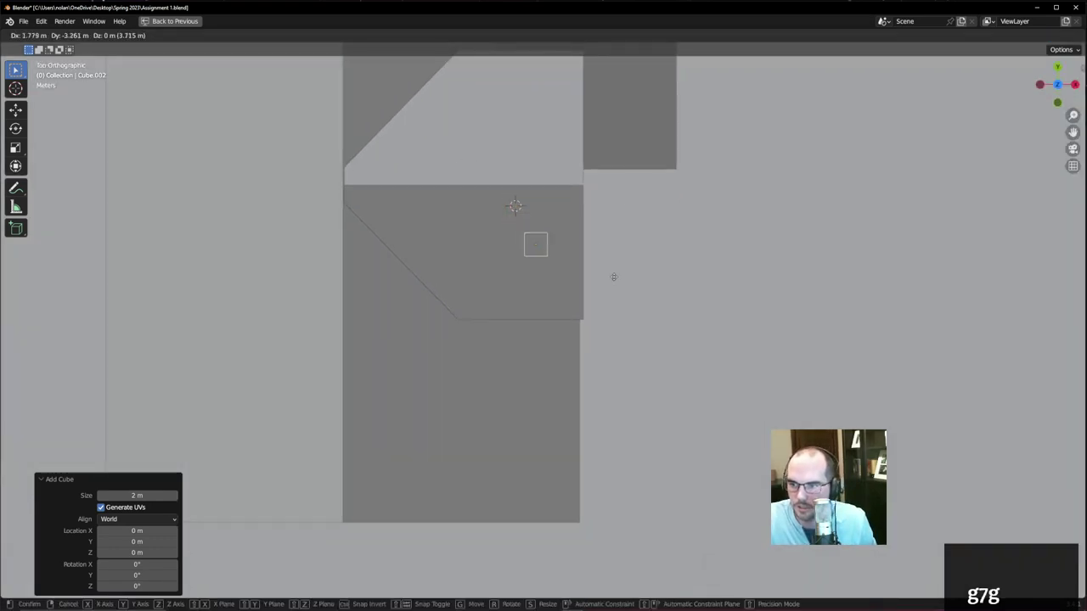
left_click(653, 348)
middle_click_drag(714, 369, 609, 284)
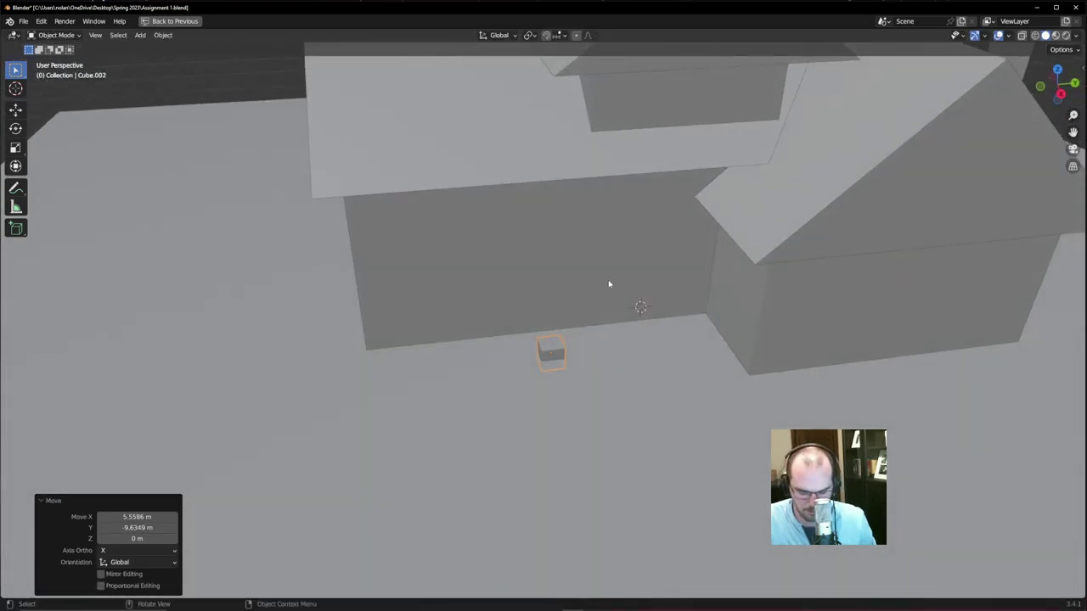
key("KP_7")
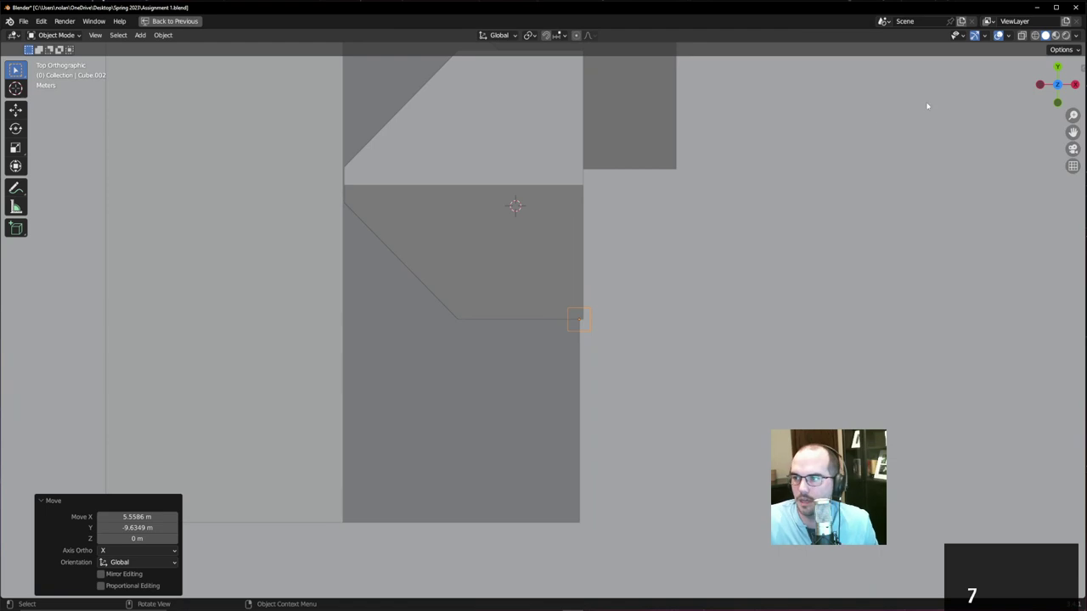
left_click(1034, 36)
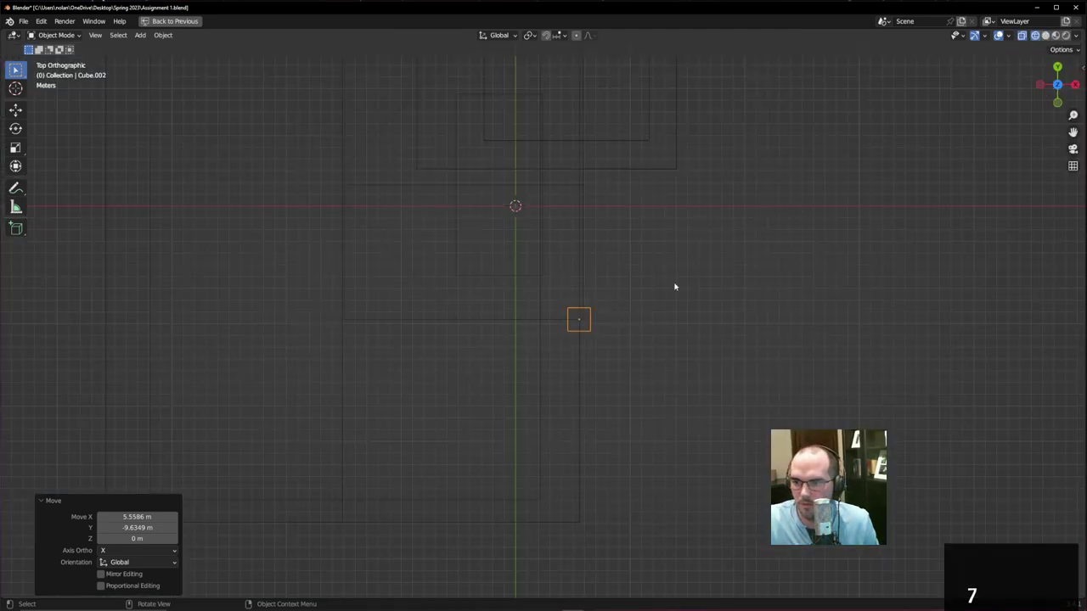
key("g")
left_click(641, 312)
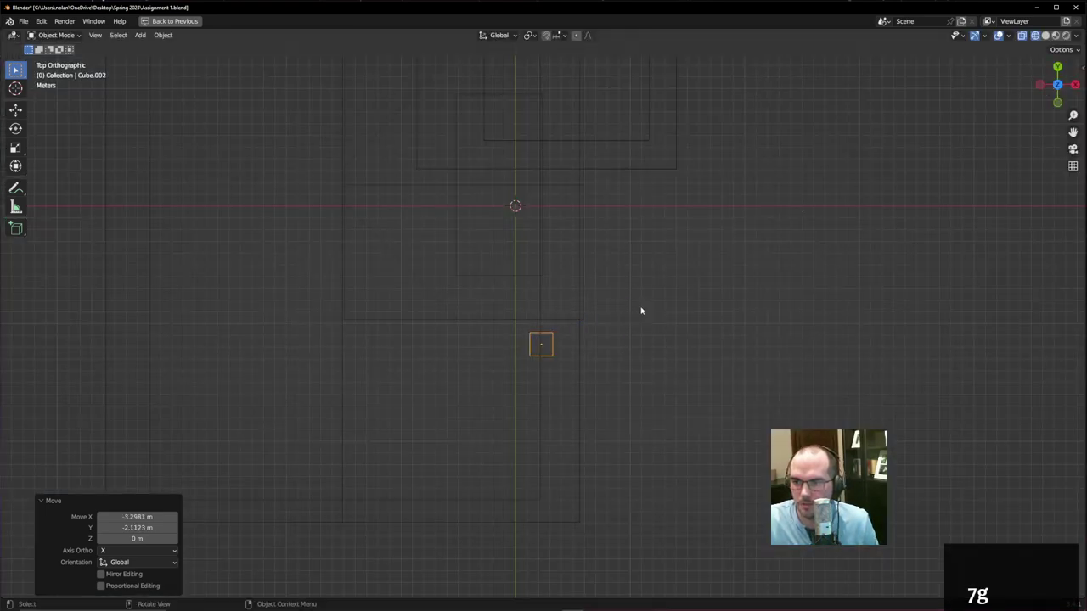
- Check the cube in front view with solid shading and restore the full workspace layout
key("KP_1")
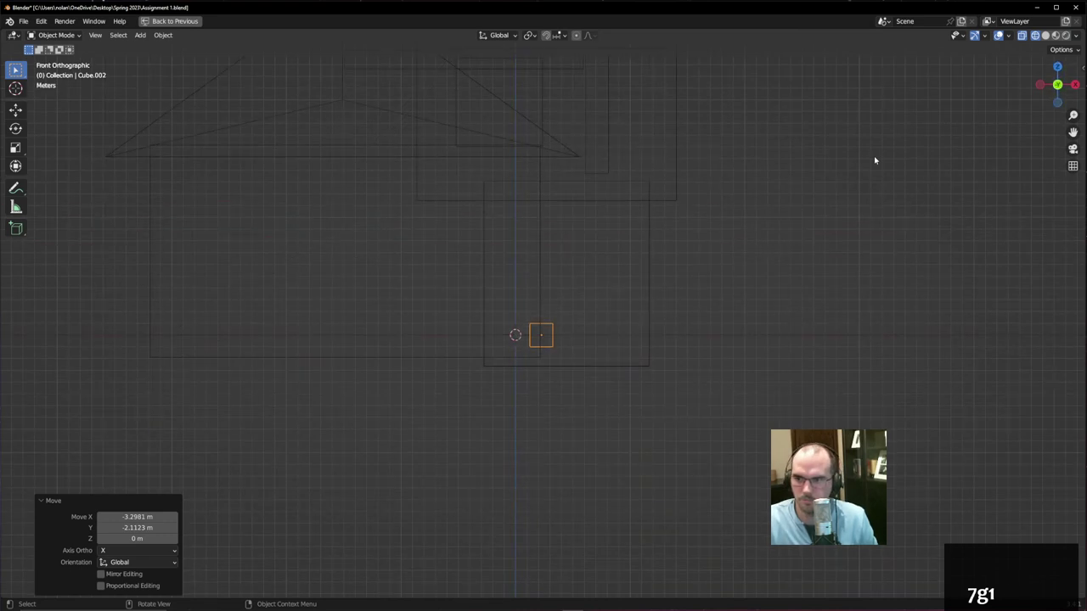
left_click(1045, 35)
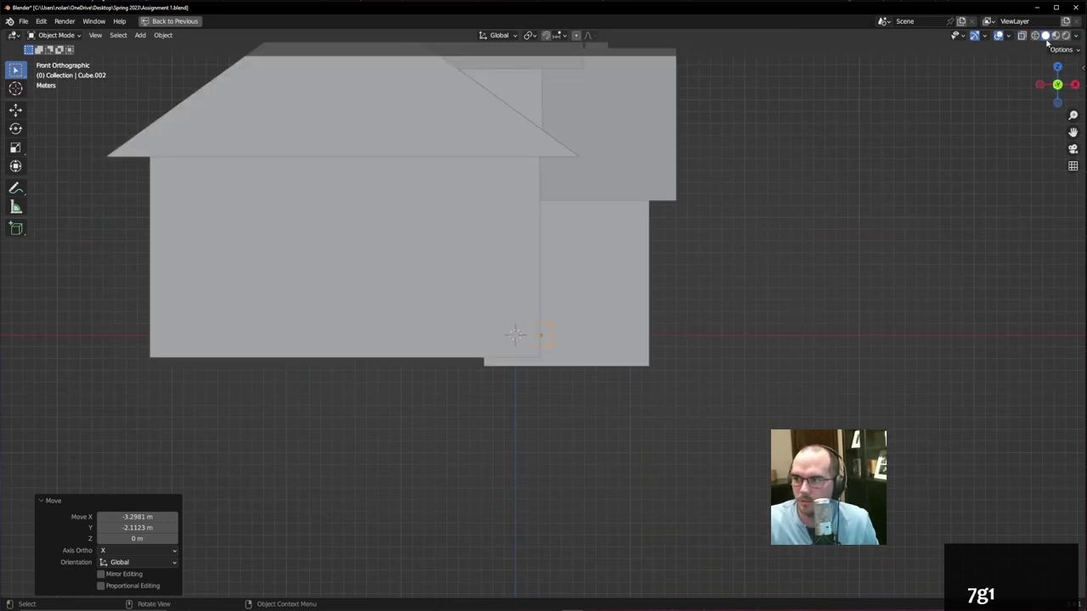
middle_click_drag(932, 117, 793, 187)
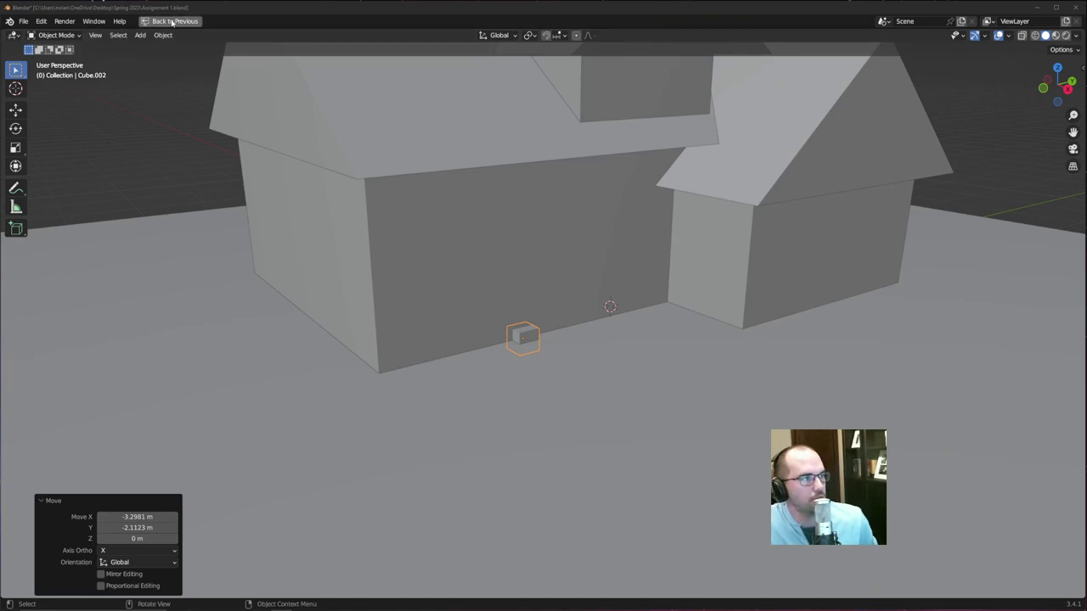
left_click(172, 22)
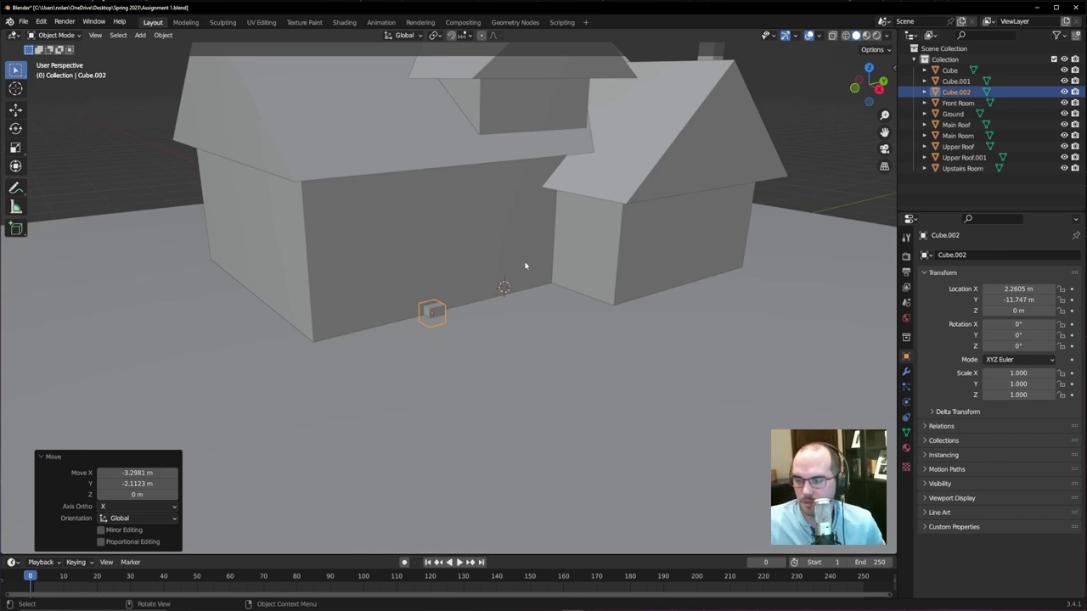
mouse_move(439, 311)
middle_mouse_down()
mouse_move(443, 326)
mouse_move(439, 318)
middle_mouse_up()
scroll(439, 318, "up", 5)
scroll(440, 317, "up", 2)
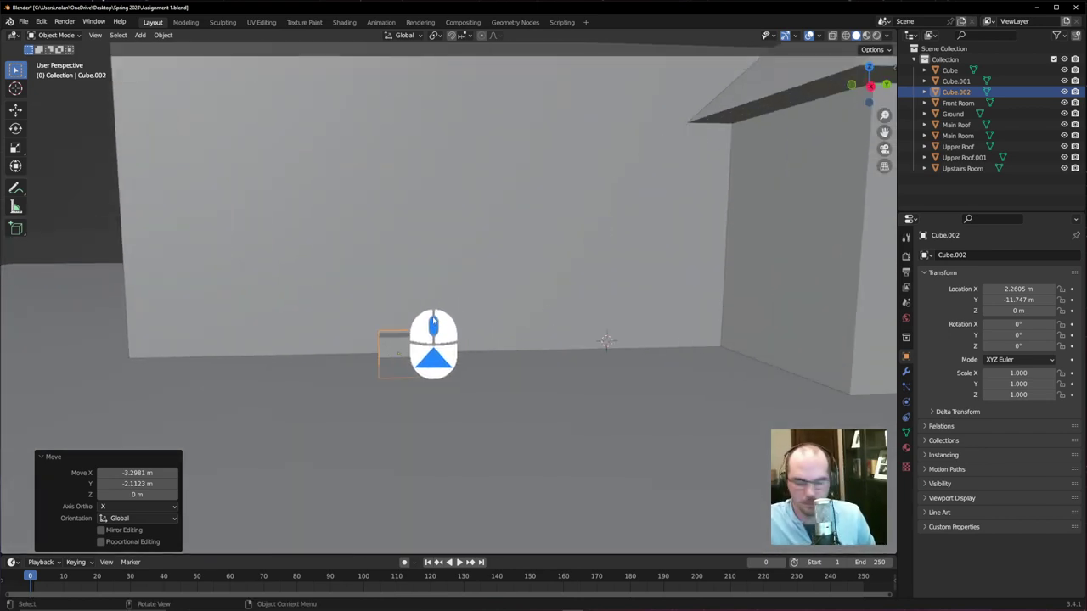
- In Right view, raise the cube, enlarge it to 3.539, and stretch it taller along Z
key("KP_3")
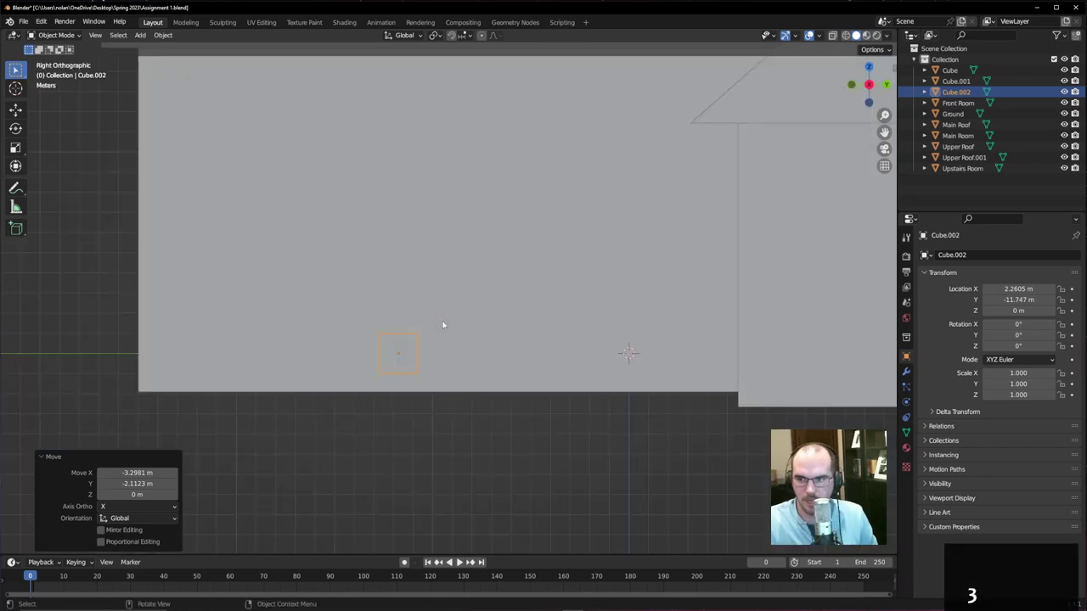
key("g")
left_click(462, 209)
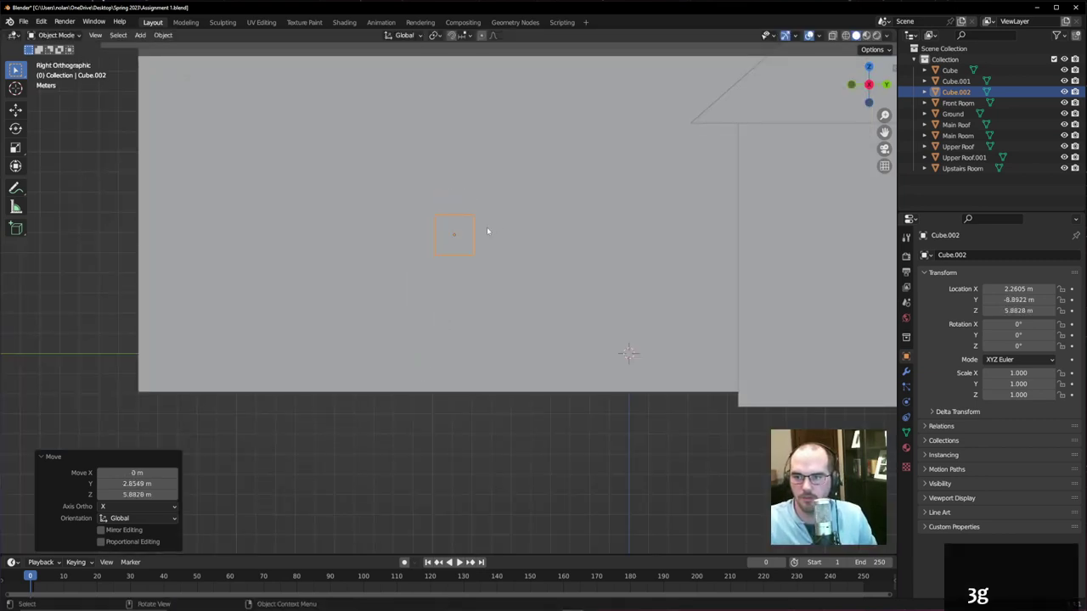
key("s")
left_click(551, 229)
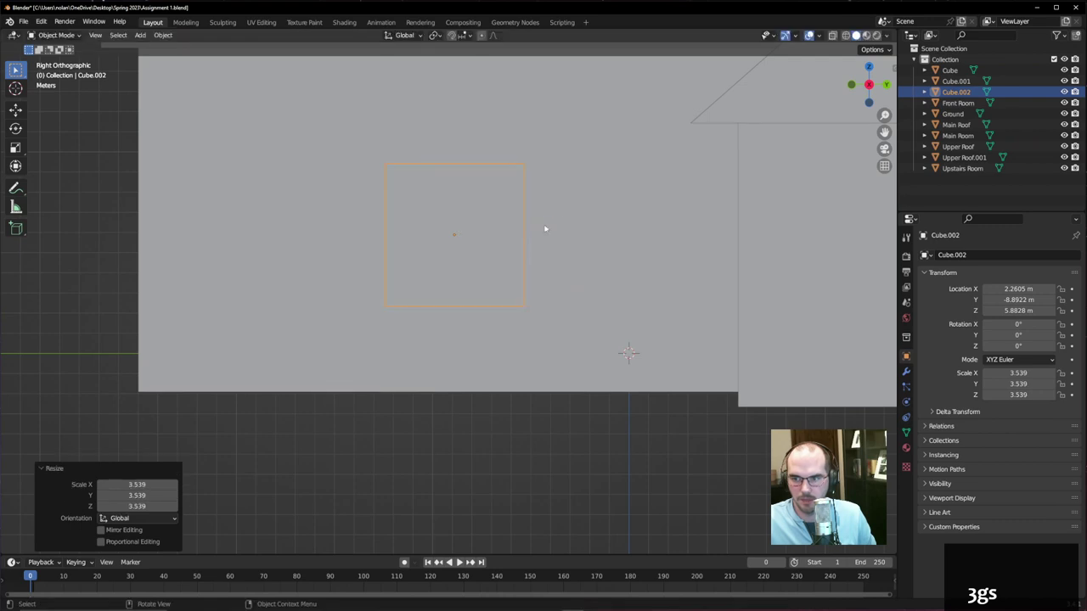
key("s")
key("z")
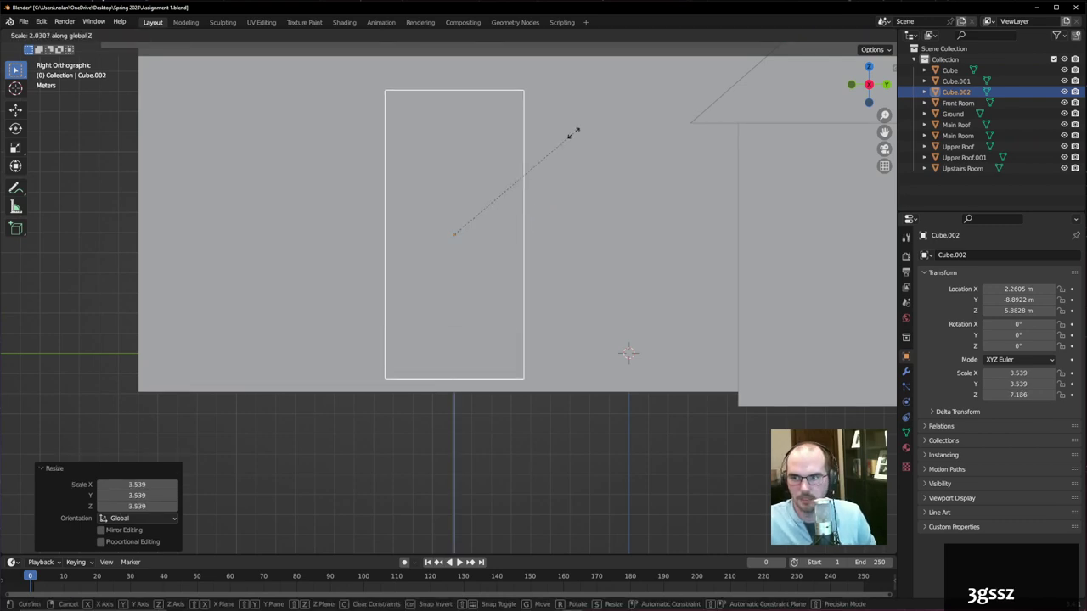
left_click(572, 136)
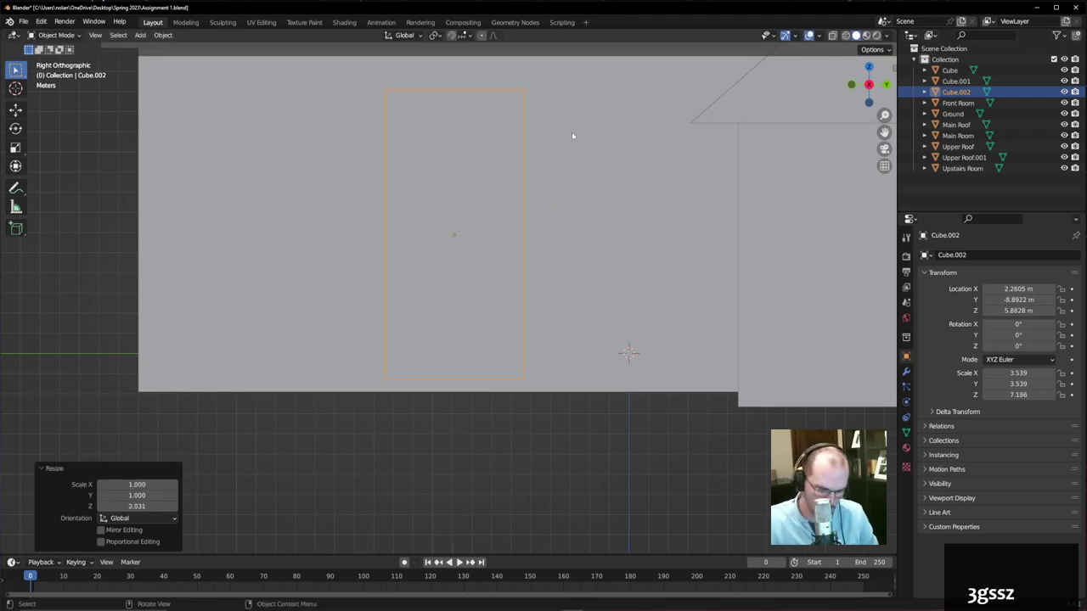
- Flatten the cube along X into a thin door, slide it flush, then reselect the chimney
key("KP_7")
middle_click_drag(568, 300, 514, 252)
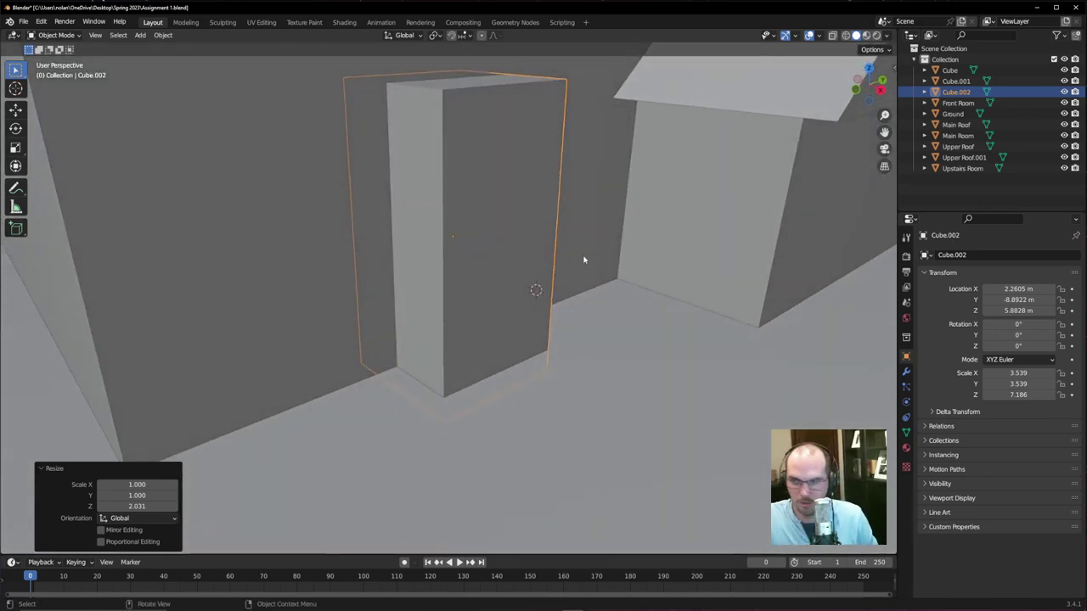
key("s")
key("x")
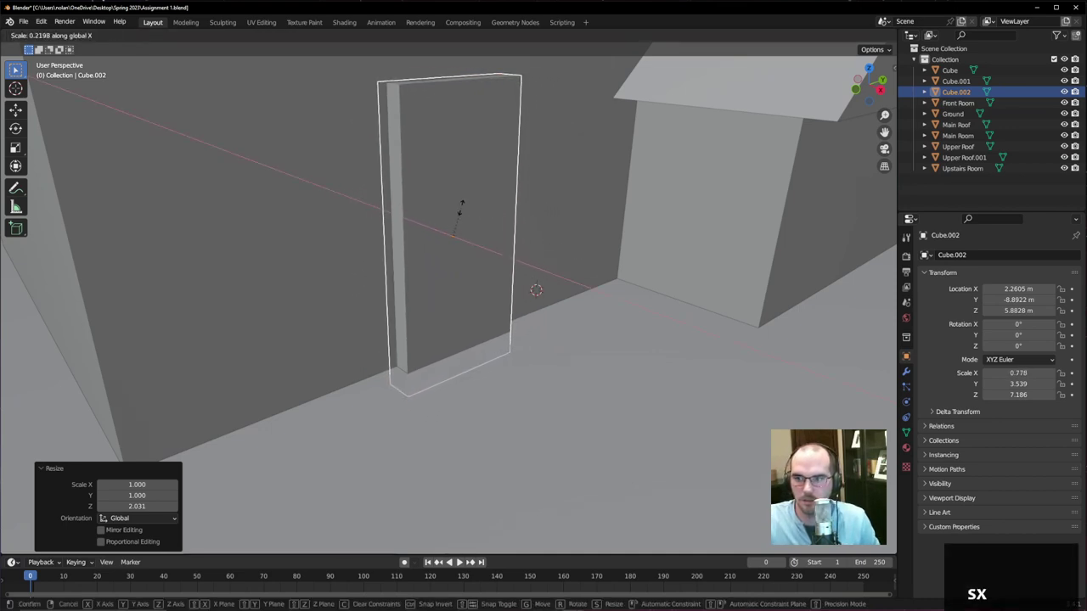
left_click(432, 211)
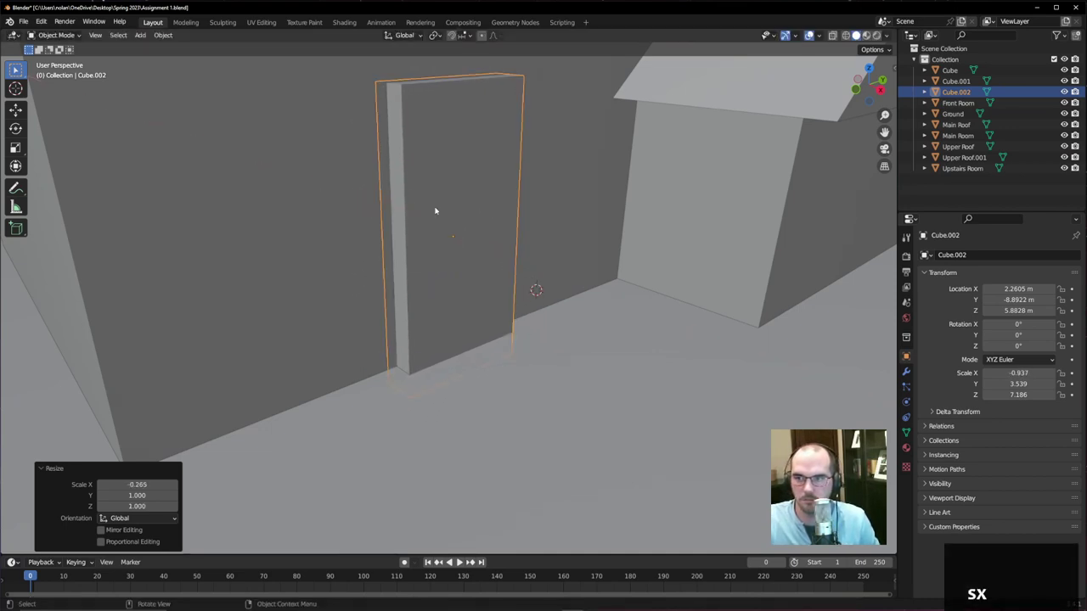
key("g")
key("x")
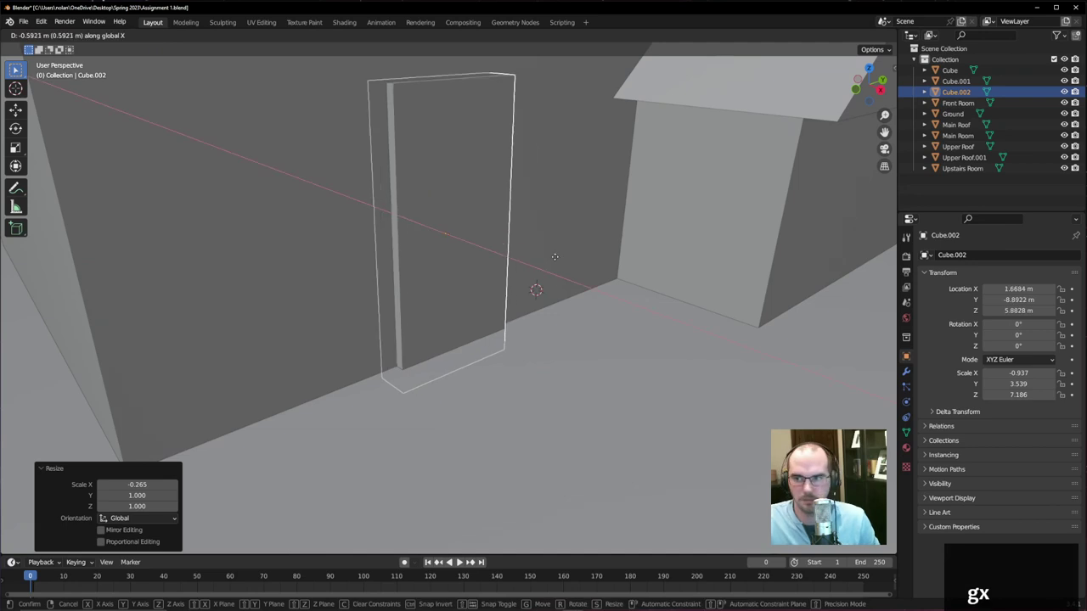
left_click(562, 270)
scroll(565, 280, "up", 2)
scroll(564, 281, "down", 8)
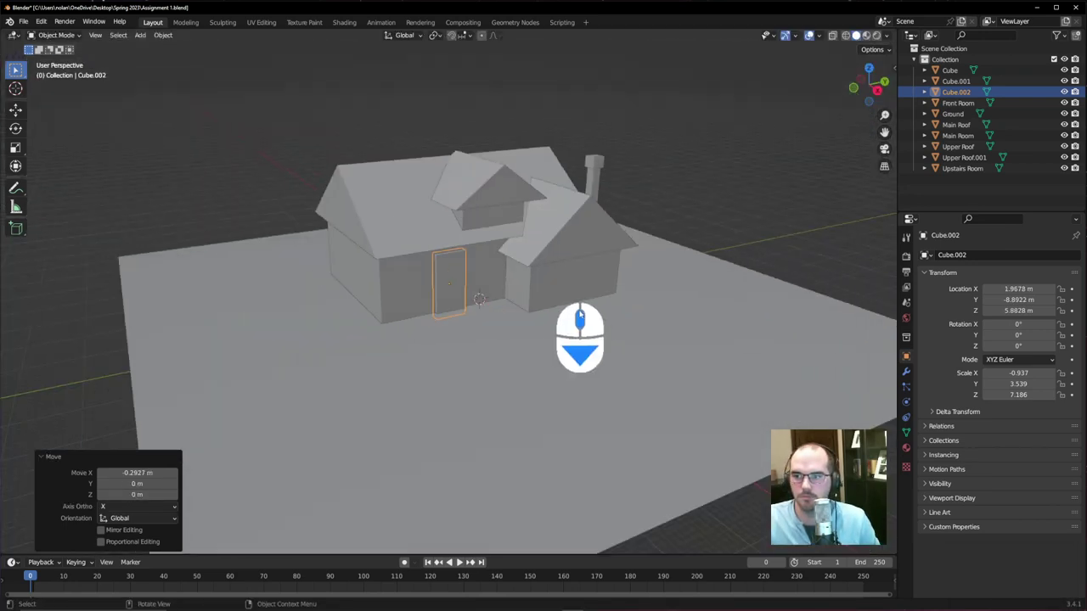
scroll(579, 315, "down", 2)
left_click(558, 225)
- Duplicate the chimney onto the ground plane and shrink the copy
middle_click_drag(593, 258, 622, 299)
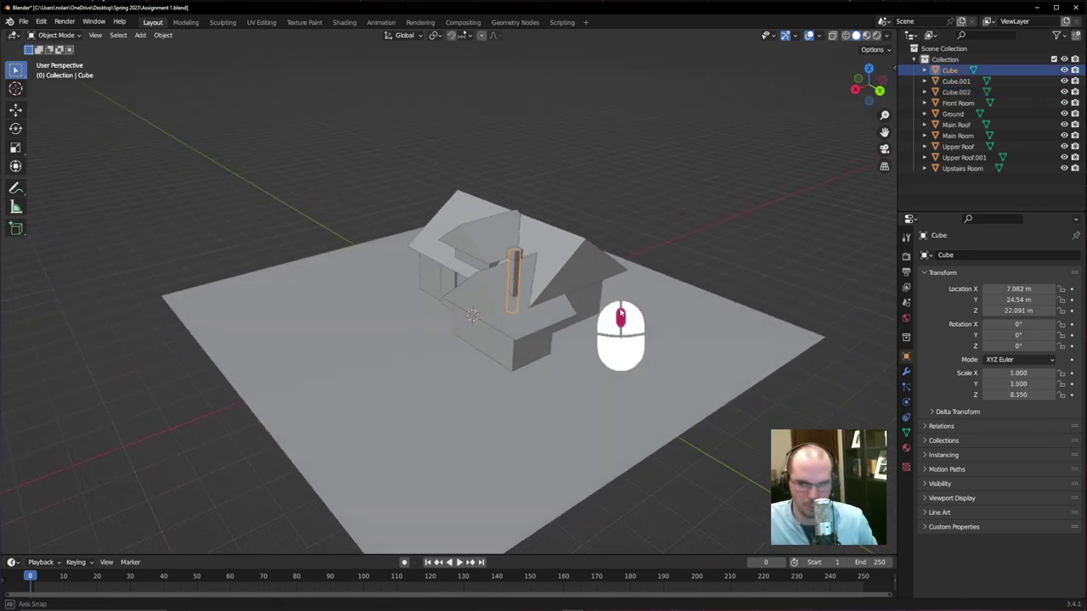
key("shift+d")
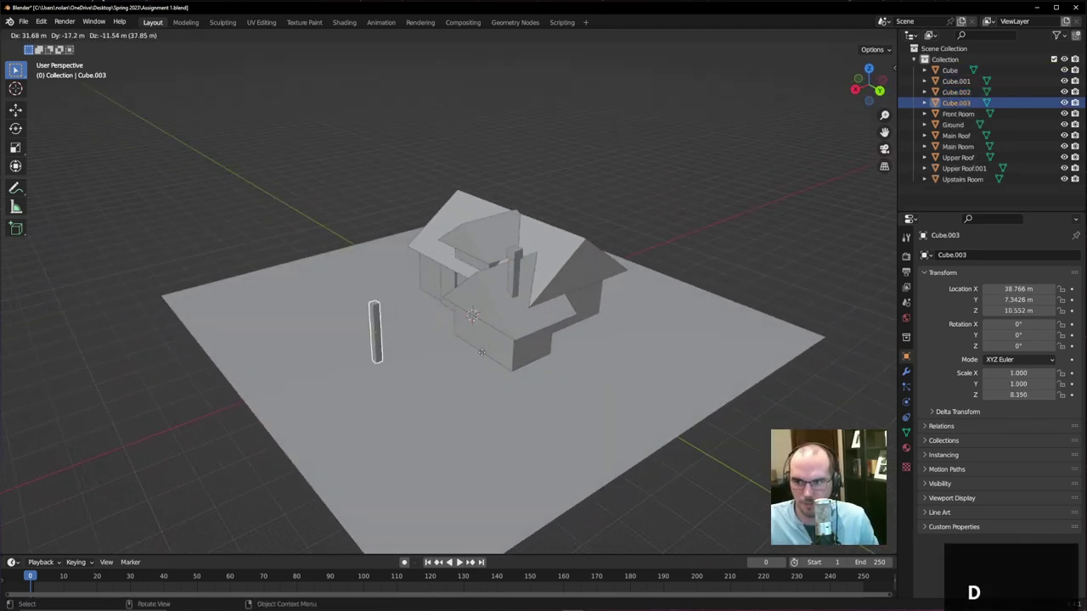
left_click(389, 374)
key("s")
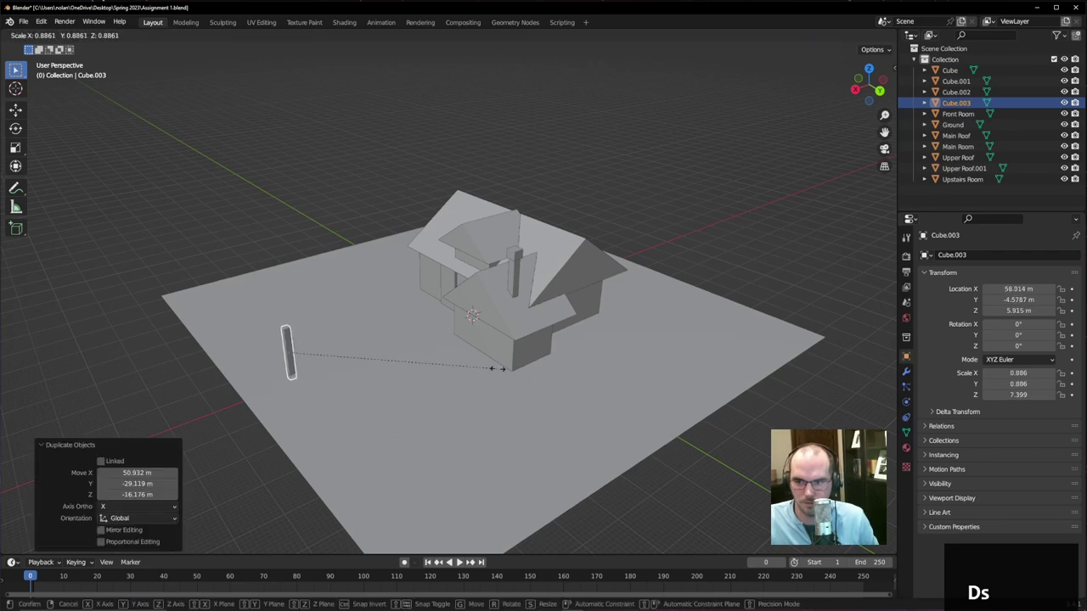
left_click(364, 377)
- In front view, shrink the post further and lower it onto the ground at about 1.72 m
key("KP_1")
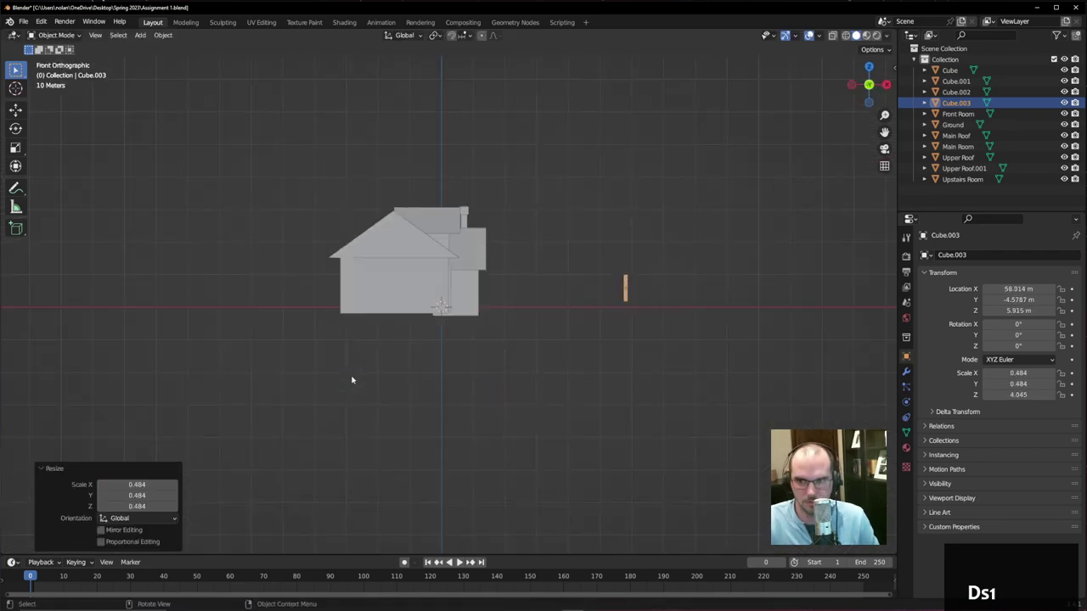
key("KP_Decimal")
scroll(382, 346, "down", 3)
middle_click_drag(510, 374, 536, 378)
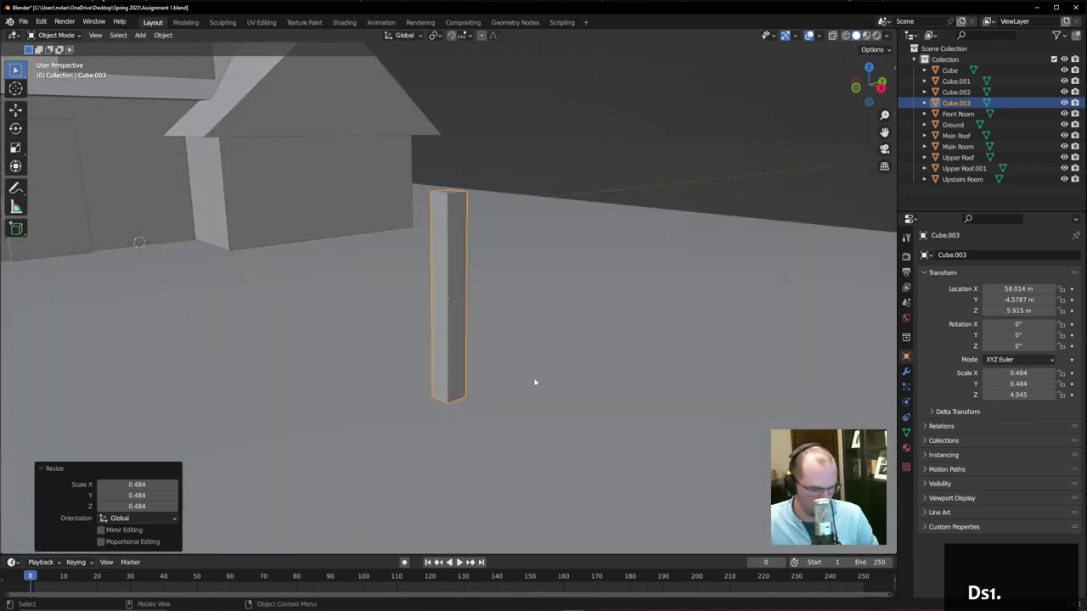
key("s")
left_click(492, 370)
key("g")
key("z")
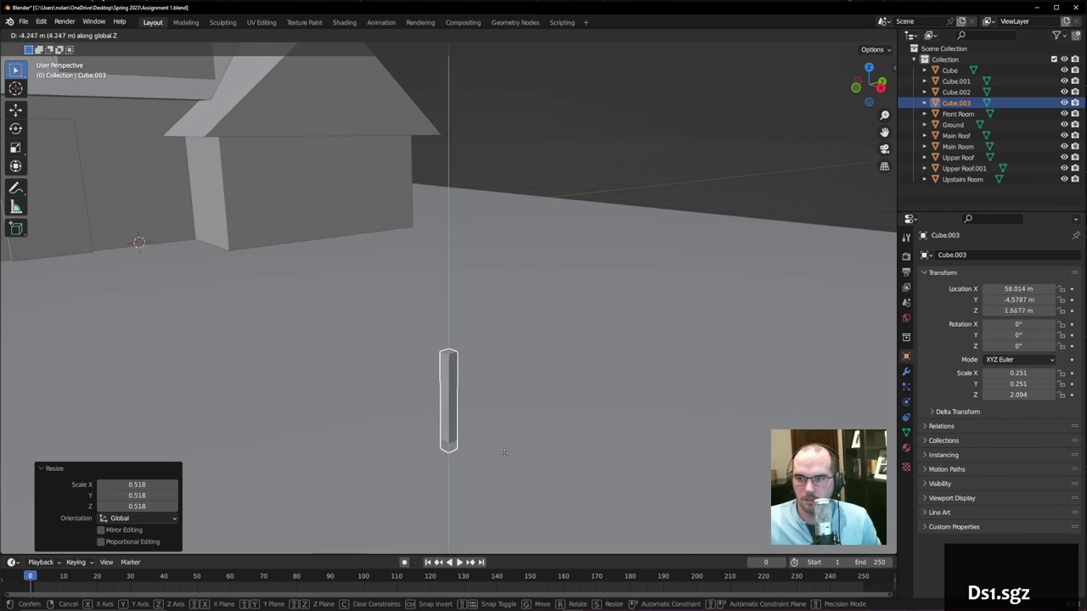
left_click(471, 400)
middle_click_drag(470, 400, 502, 395)
scroll(454, 409, "down", 2)
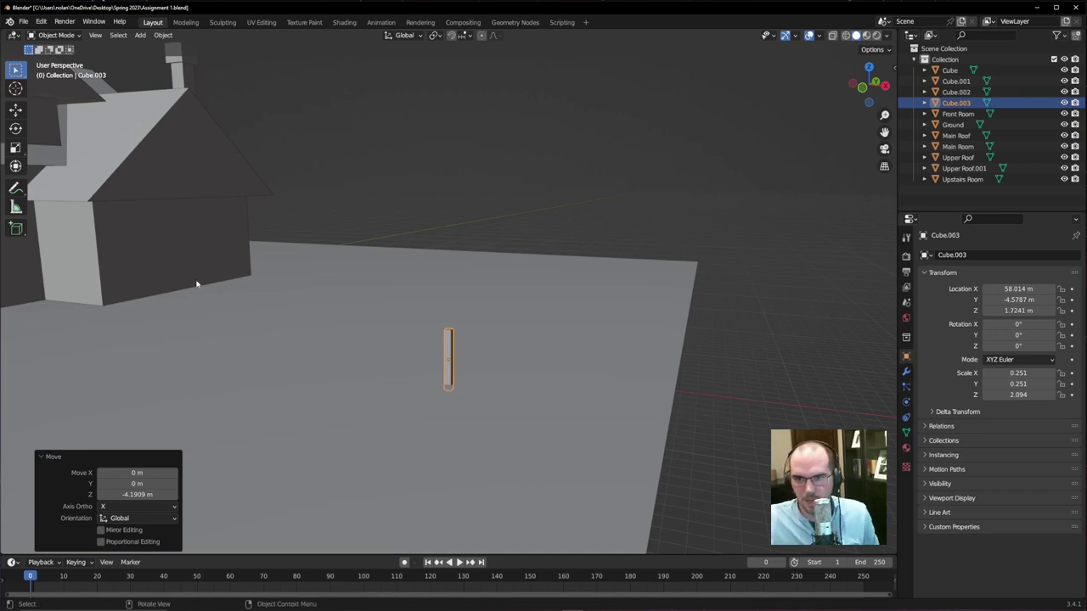
key("shift+a")
- Add a Monkey (Suzanne) mesh and move it near the post
mouse_move(195, 269)
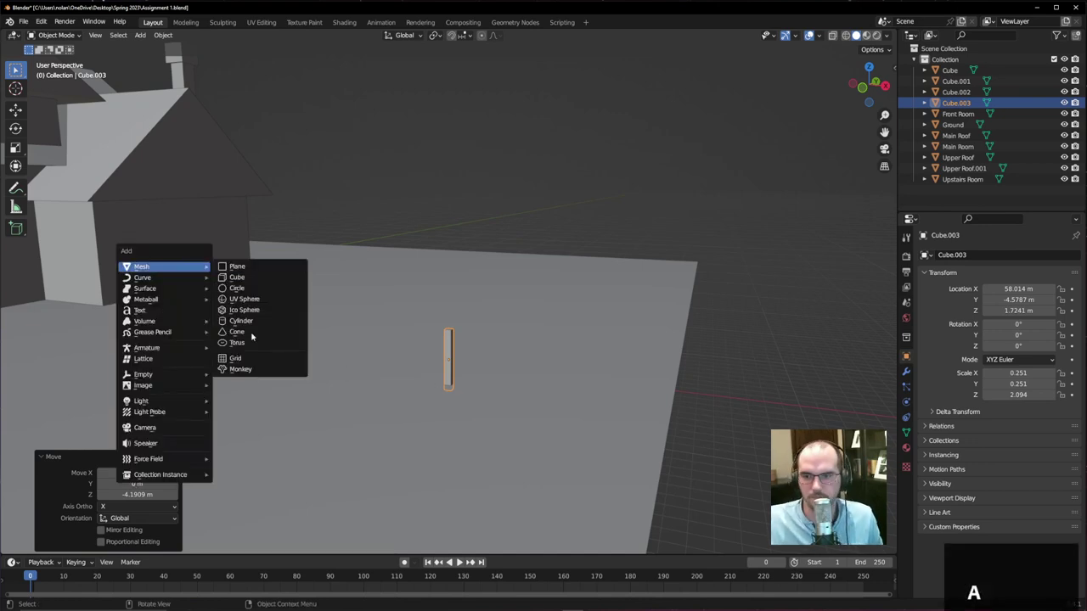
left_click(240, 369)
scroll(246, 382, "down", 3)
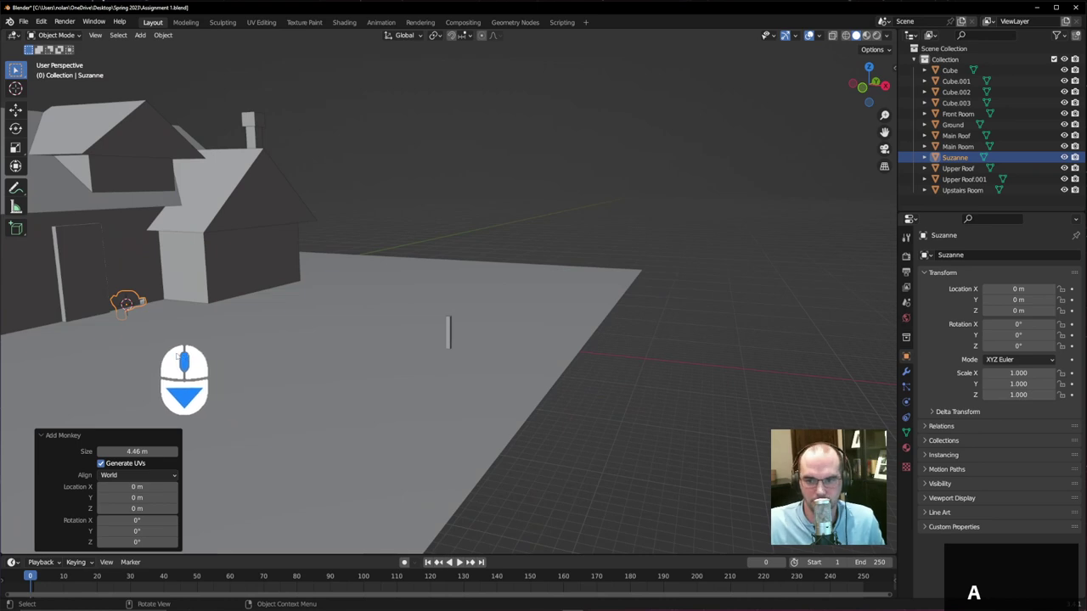
key("g")
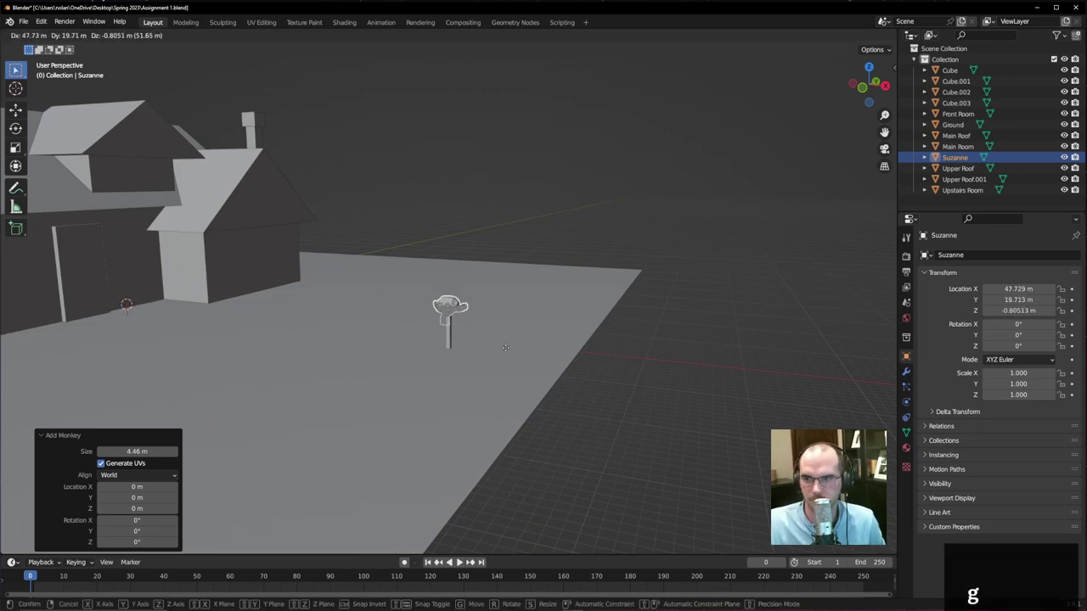
left_click(506, 348)
middle_click_drag(544, 355, 476, 352)
- Reposition the monkey head and center it over the post in top view
key("g")
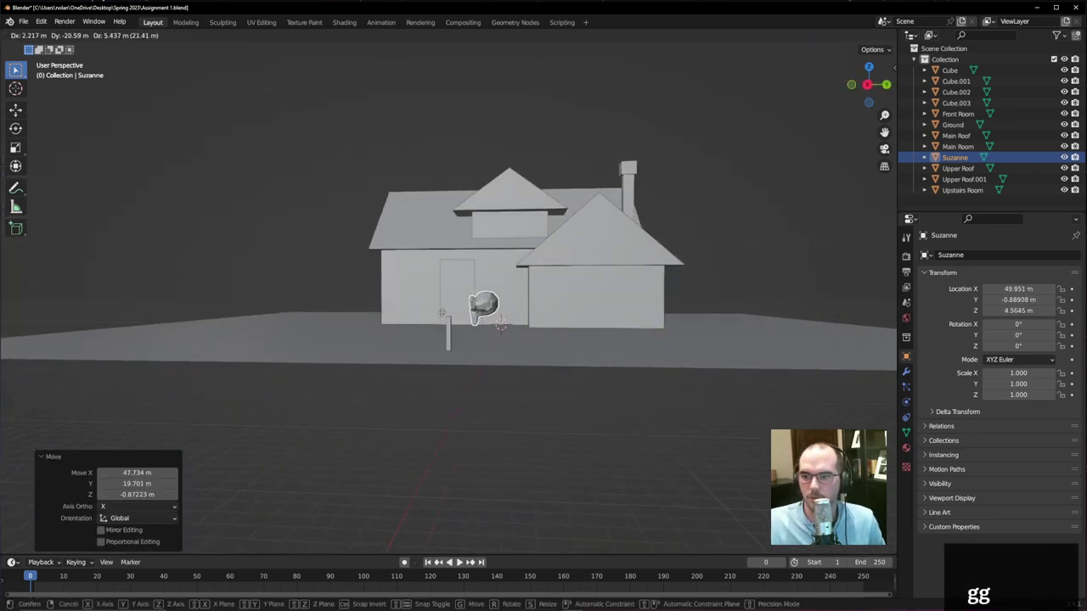
left_click(510, 339)
scroll(532, 339, "up", 3)
middle_click_drag(486, 338, 568, 344)
key("7")
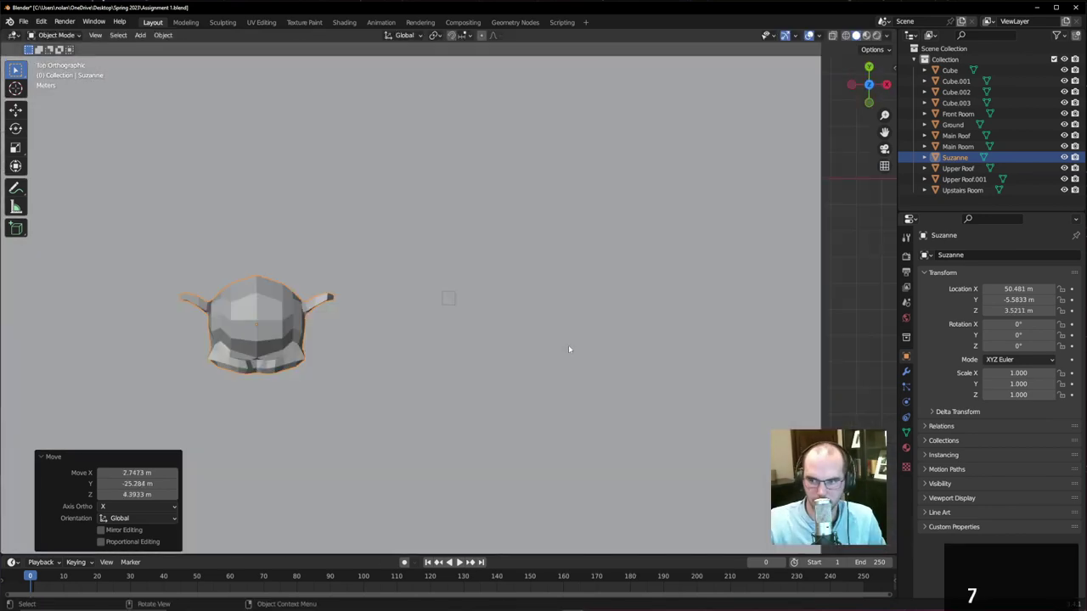
key("g")
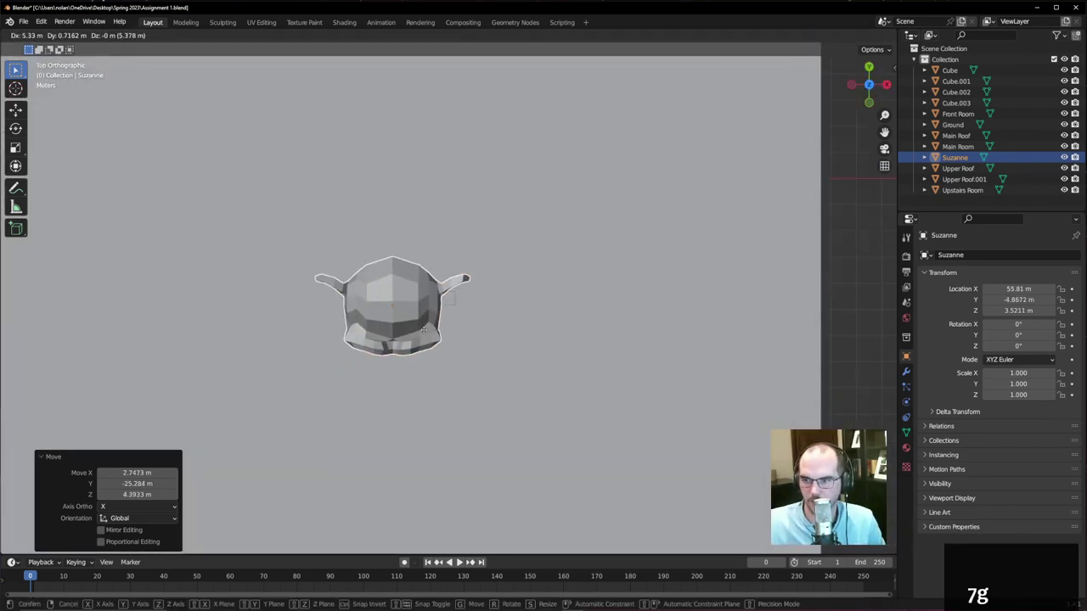
left_click(471, 325)
middle_click_drag(602, 382, 521, 290)
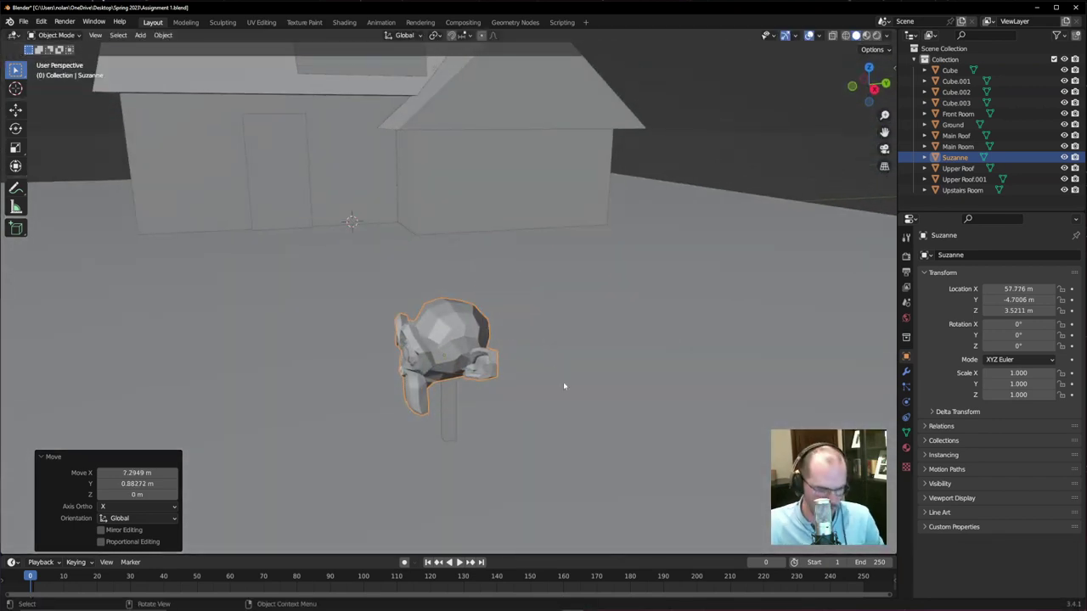
- Rotate the monkey head 90° about the Z axis
key("r")
type("z")
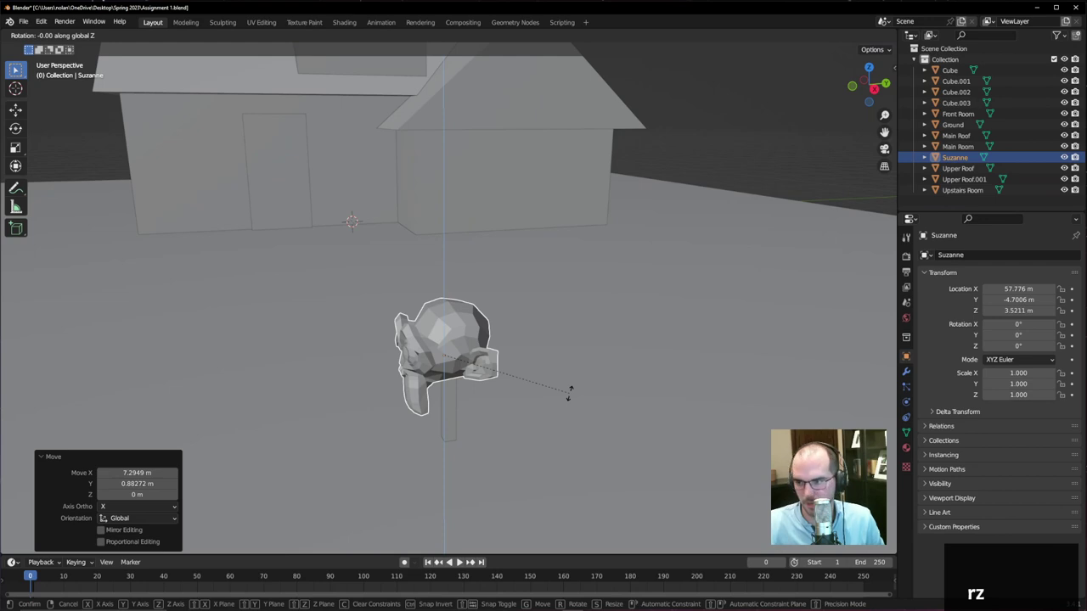
type("90")
key("Return")
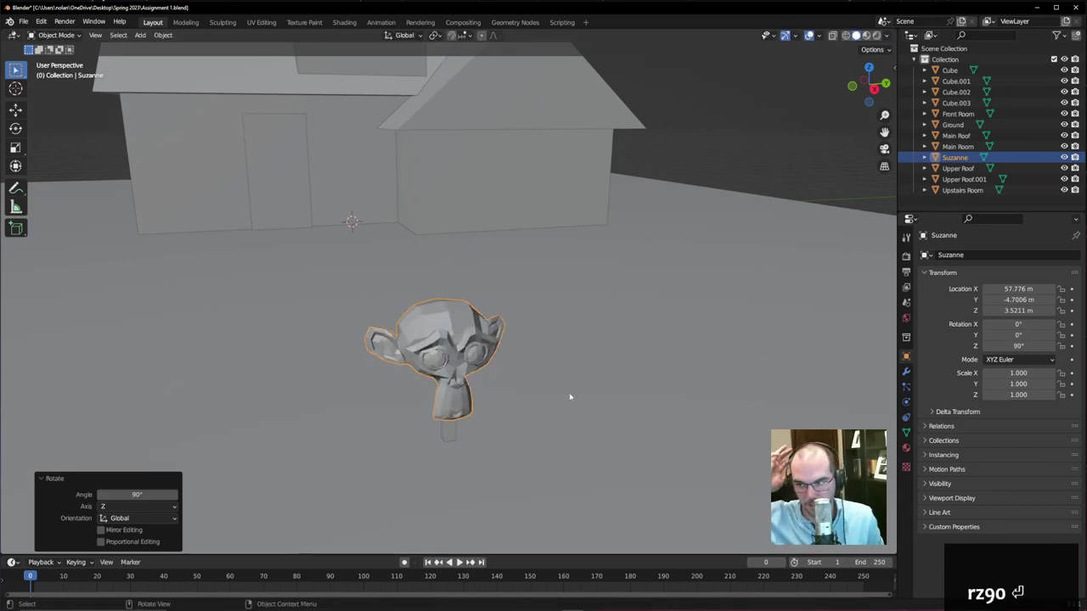
mouse_move(569, 397)
middle_mouse_down()
mouse_move(517, 425)
mouse_move(572, 399)
middle_mouse_up()
- Scale the monkey head to 0.453, settle it on the post, then select Upper Roof
key("s")
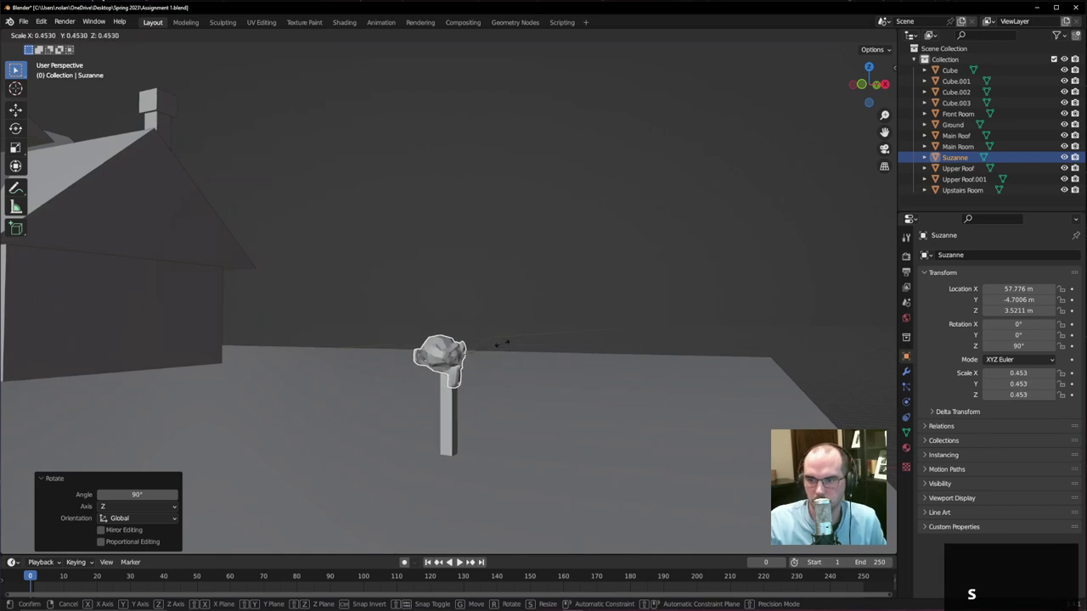
left_click(505, 356)
key("g")
left_click(510, 357)
middle_click_drag(509, 356, 424, 383)
scroll(512, 383, "down", 3)
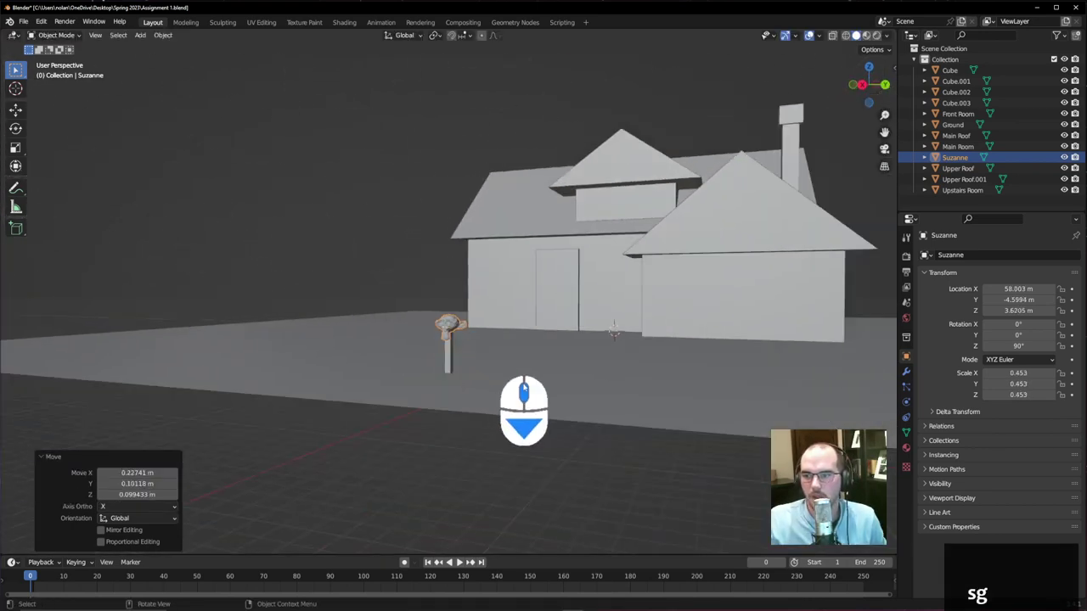
middle_click_drag(544, 400, 563, 413)
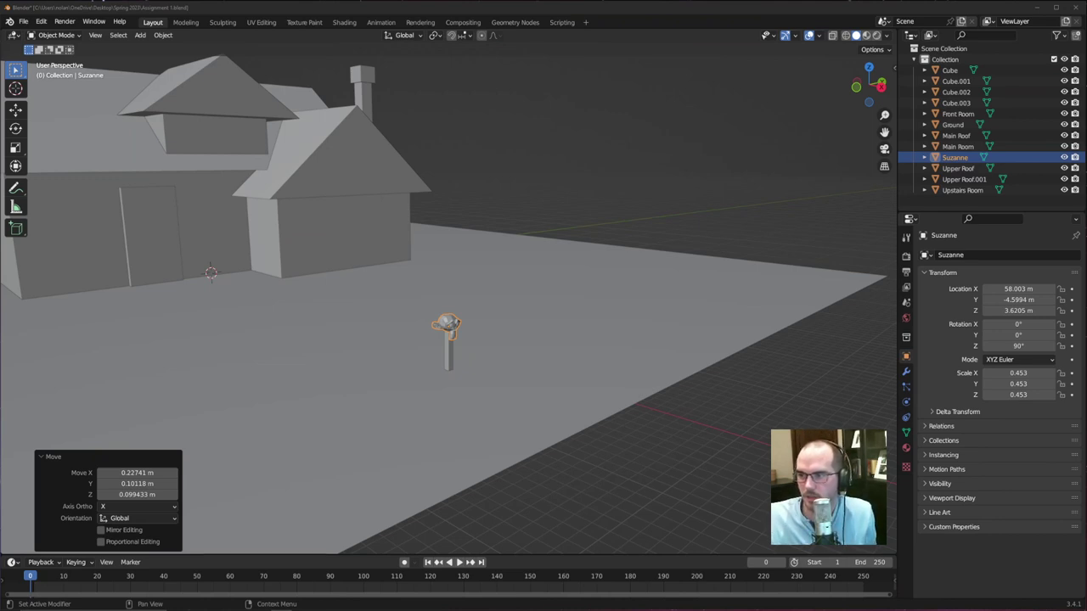
left_click(957, 169)
- Rename the roof object Upper Roof.001 to Lower Roof
left_click(959, 179)
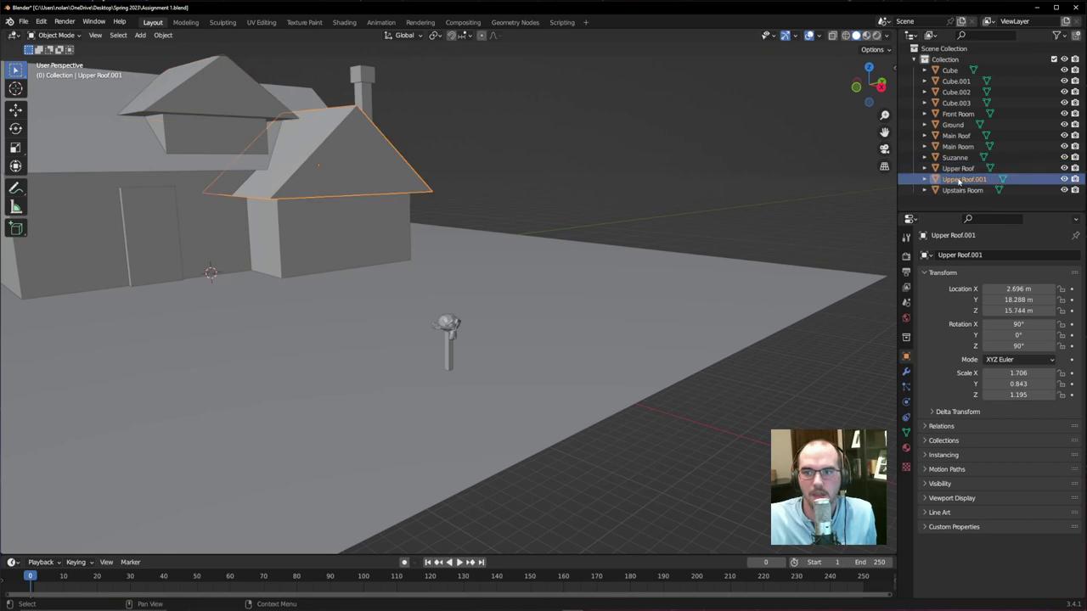
double_click(961, 179)
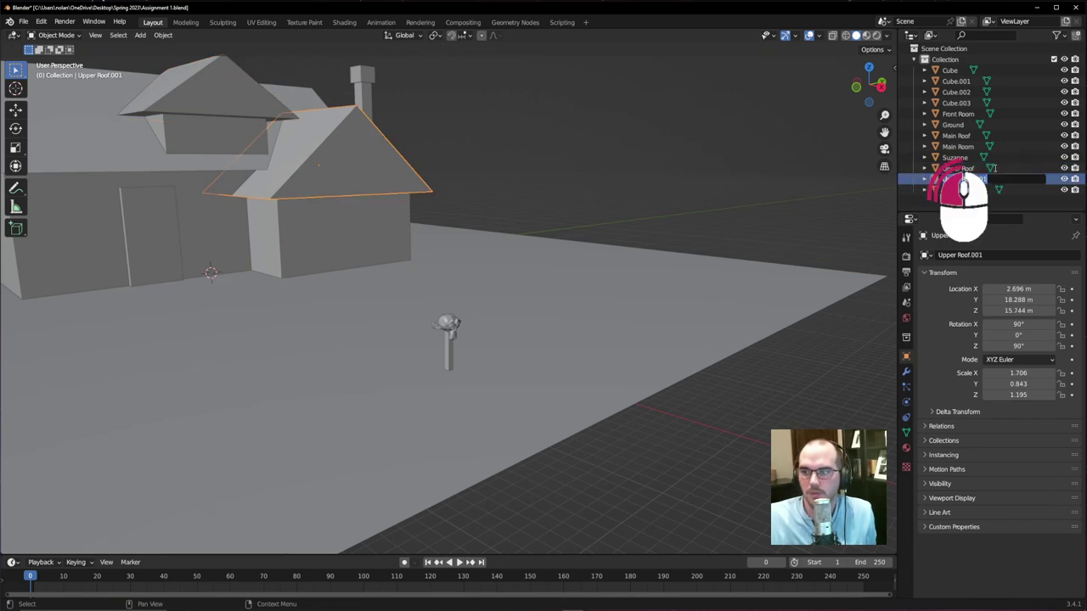
type("Lower Roo")
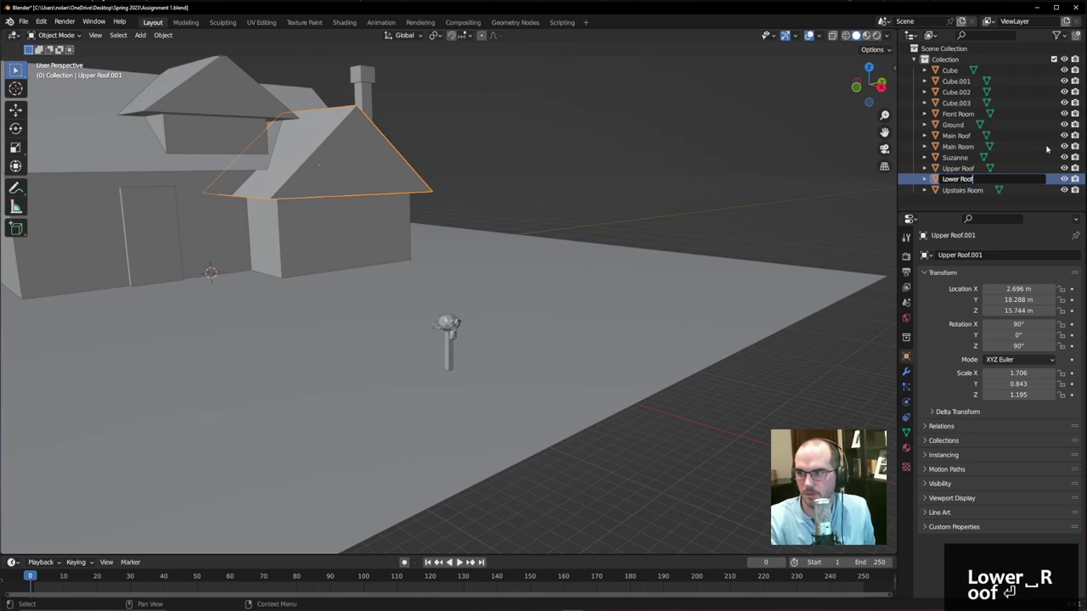
type("f")
key("Return")
- Rename Cube to Chimney and Cube.001 to Chim Top
left_click(955, 80)
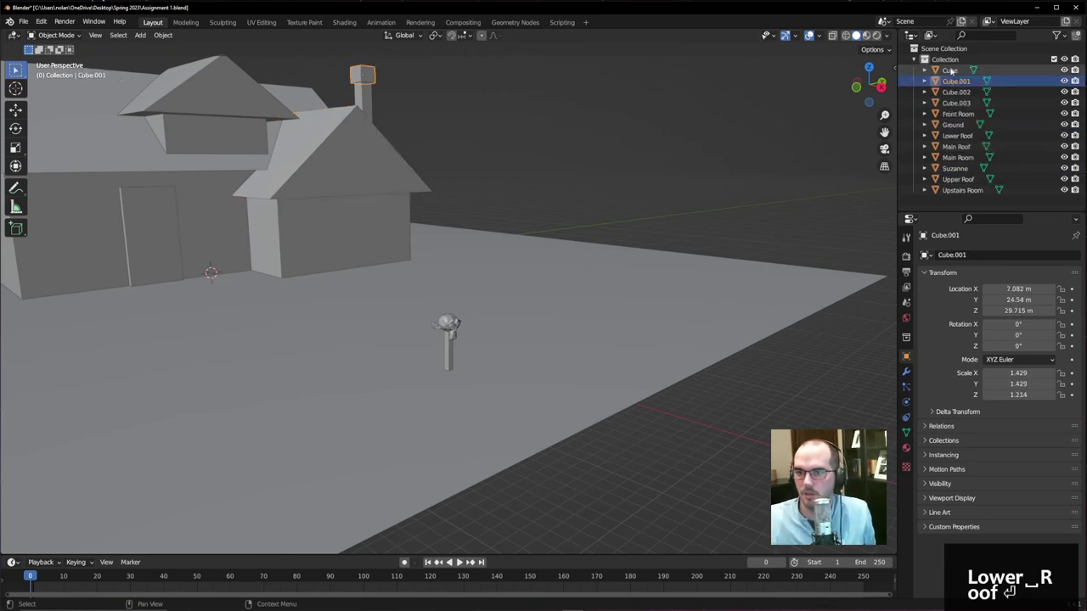
left_click(950, 69)
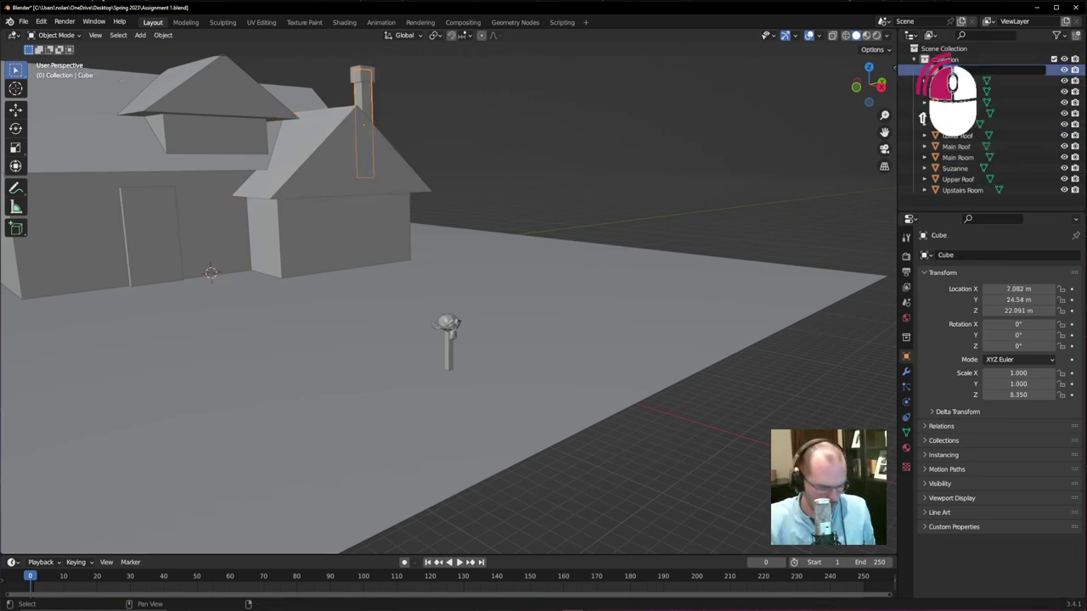
type("Chim")
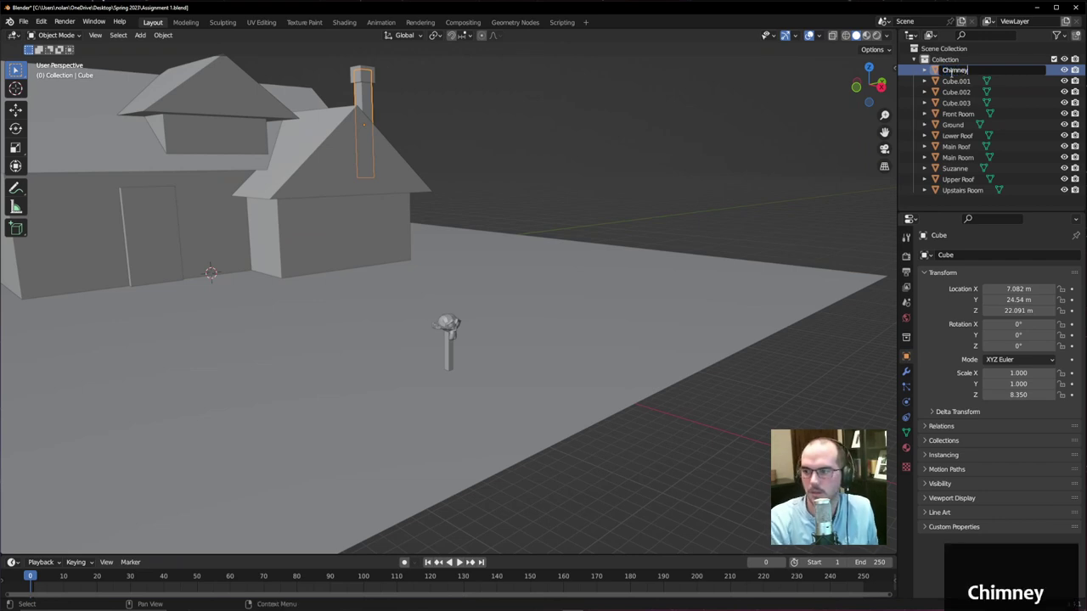
type("ney")
key("Return")
left_click(960, 81)
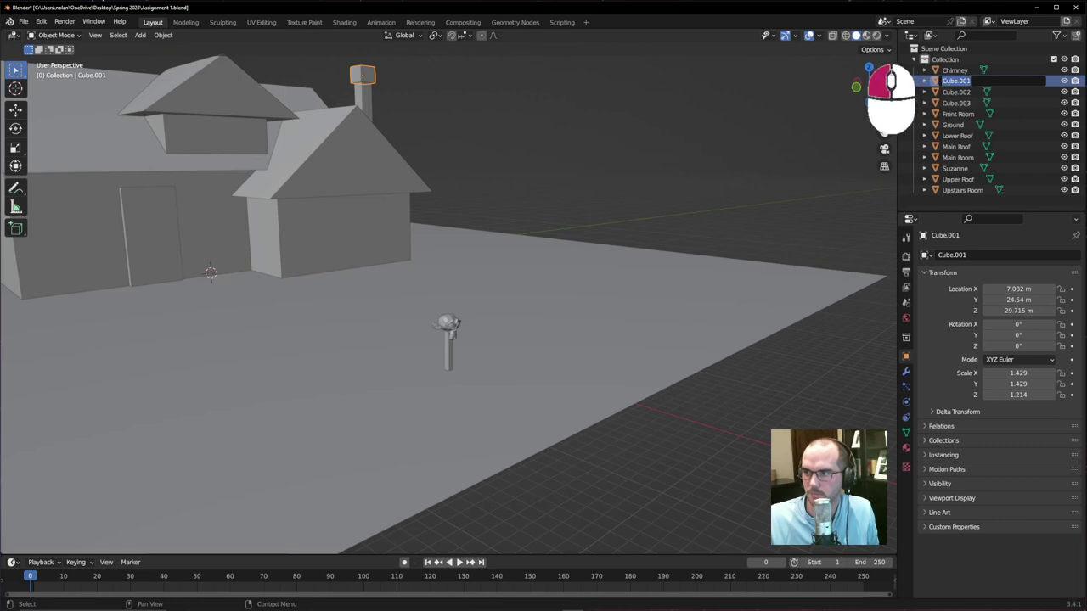
type("Chim Top")
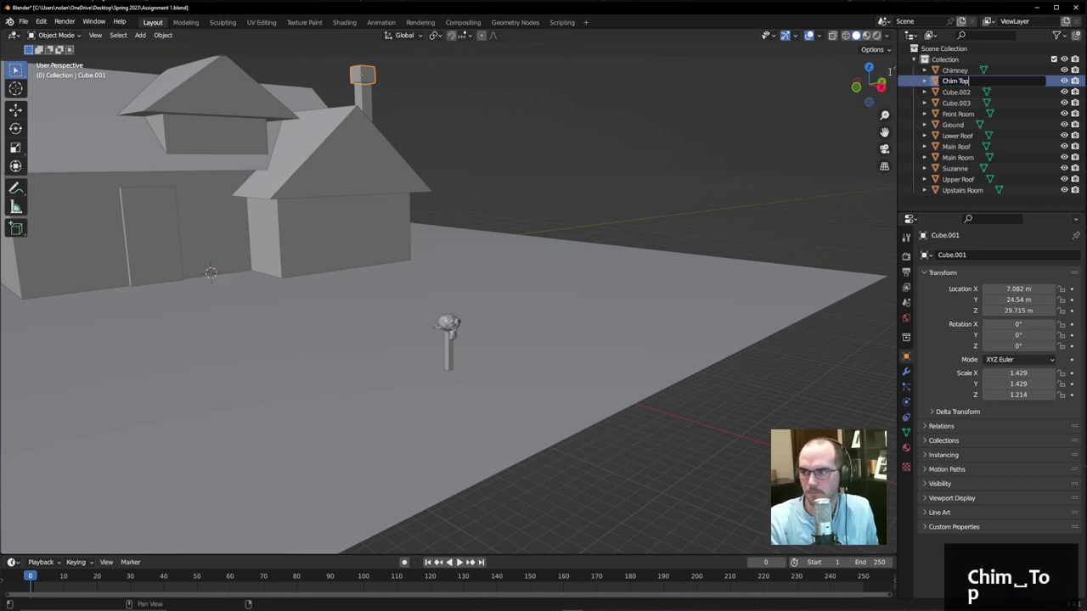
- Rename Cube.002 to Door and Cube.003 to Mailbox post, then review the names
left_click(968, 92)
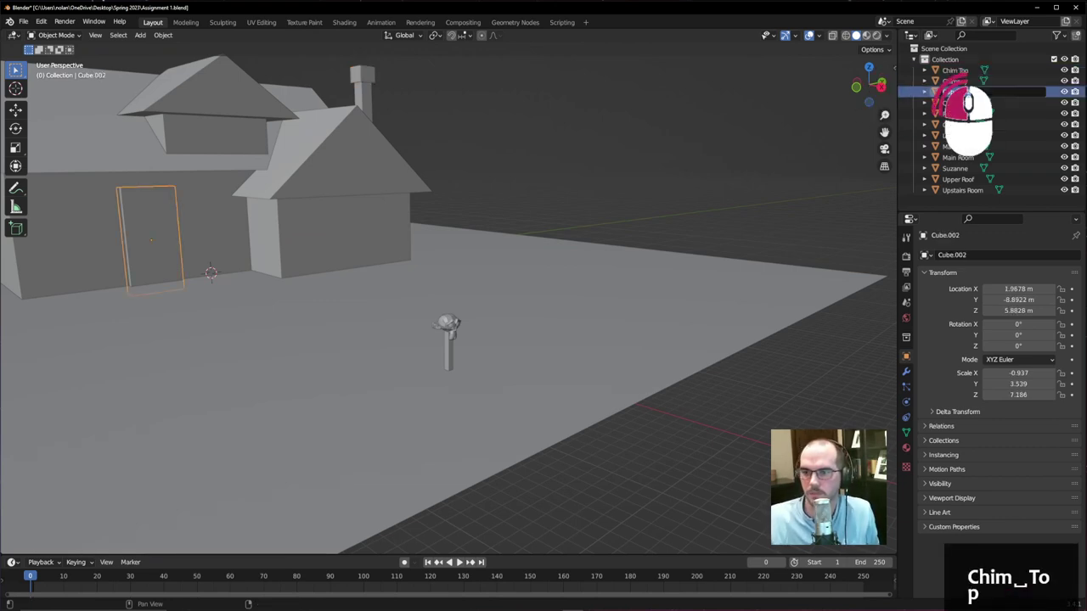
type("Door")
key("Return")
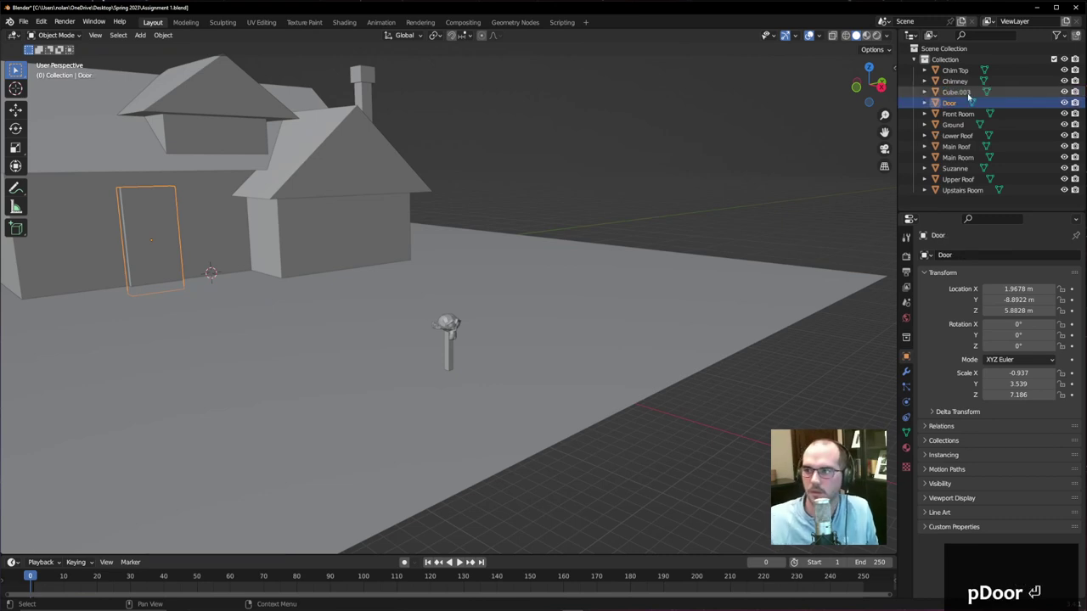
left_click(968, 94)
double_click(968, 92)
type("M")
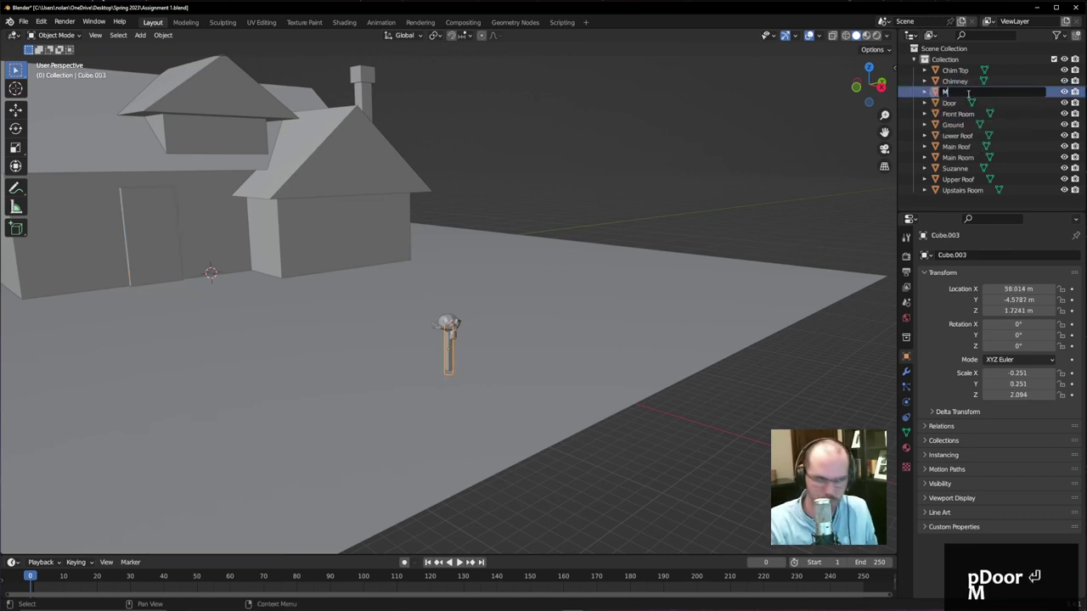
type("ailbox post")
key("Return")
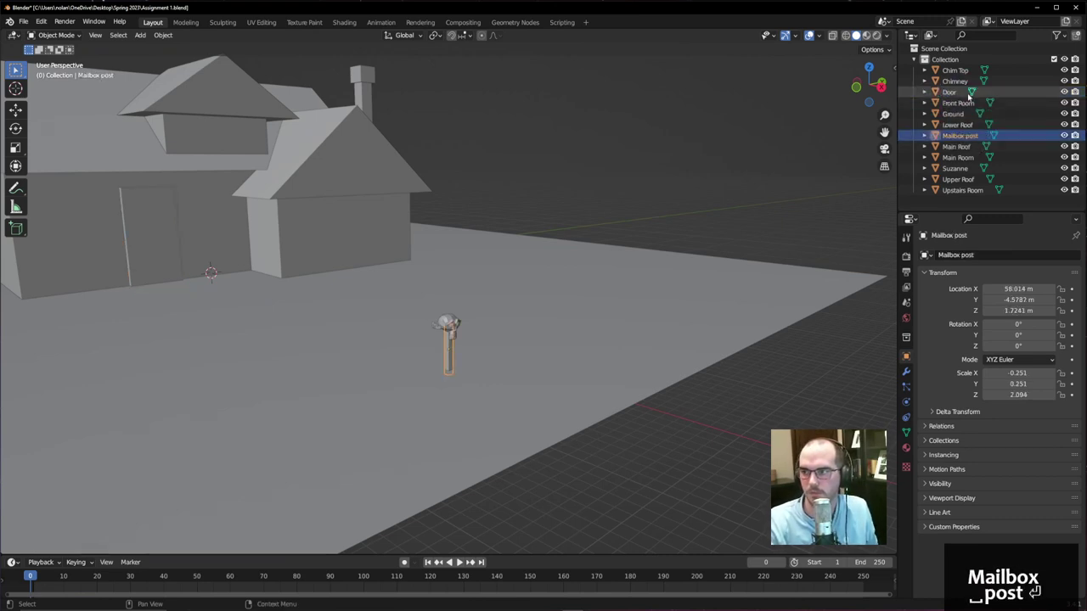
left_click(954, 70)
left_click(954, 80)
left_click(949, 92)
left_click(957, 103)
left_click(952, 114)
left_click(957, 124)
left_click(957, 136)
left_click(955, 146)
left_click(956, 157)
left_click(953, 168)
left_click(957, 179)
left_click(956, 190)
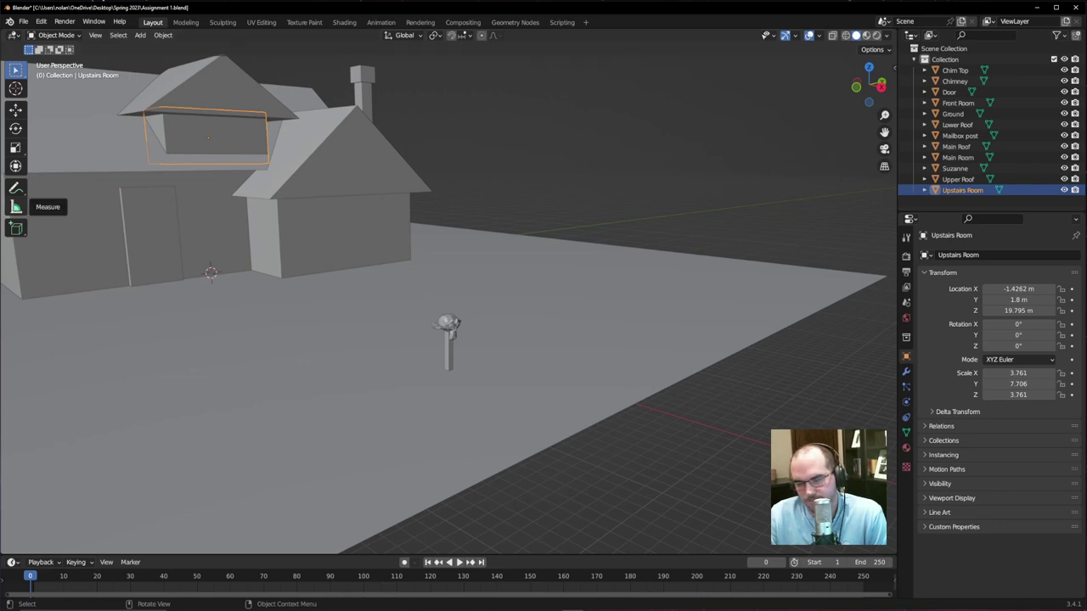
middle_click_drag(510, 204, 428, 204)
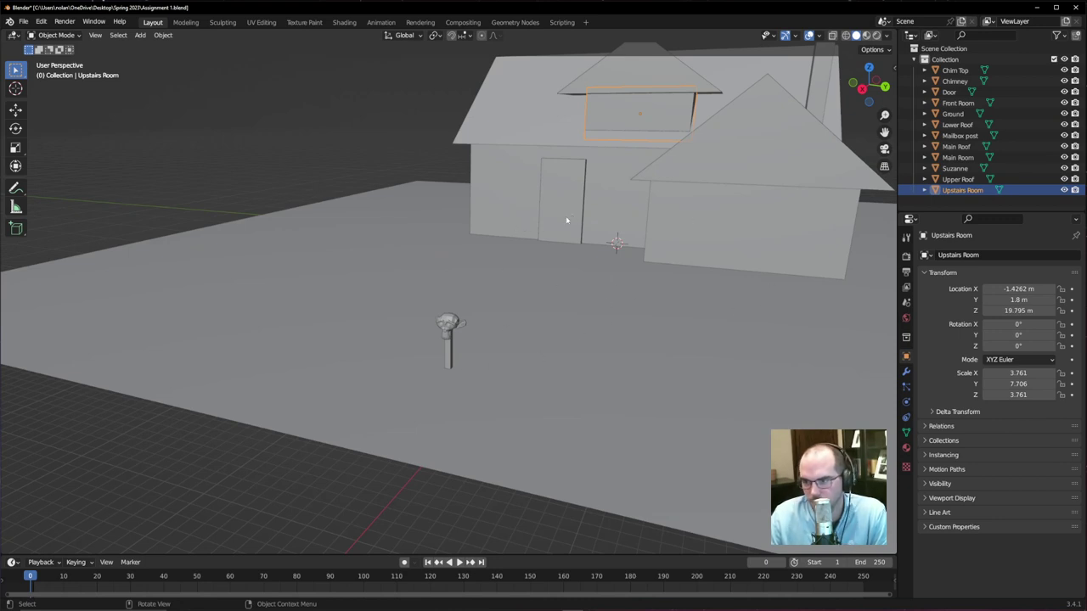
mouse_move(492, 295)
middle_mouse_down()
mouse_move(434, 297)
mouse_move(493, 299)
mouse_move(501, 280)
middle_mouse_up()
left_click(585, 263)
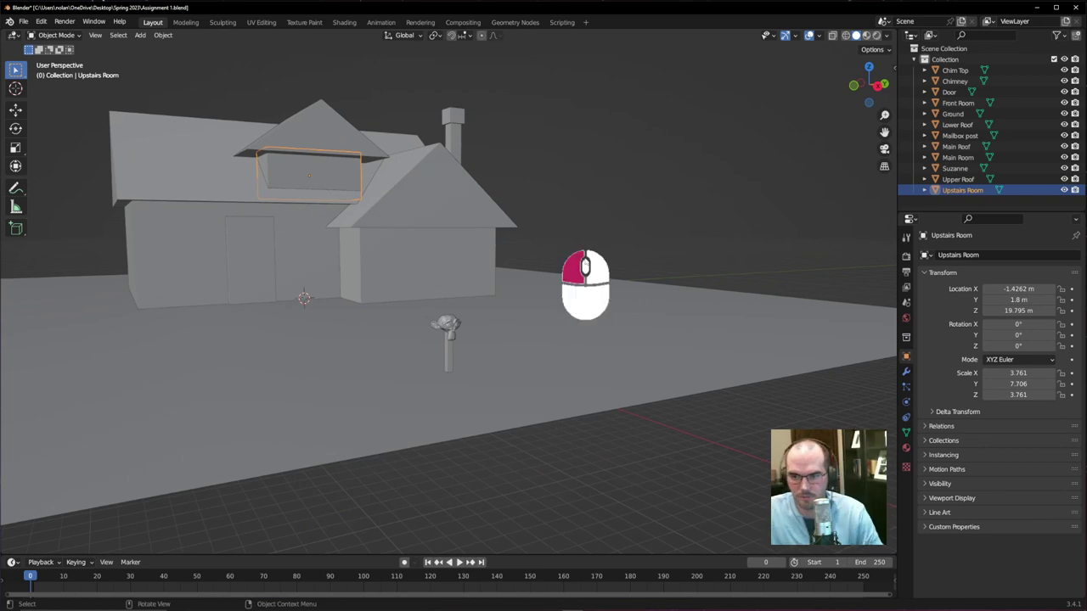
- Add a mesh torus at the world origin and expand its Add Torus settings
key("shift+a")
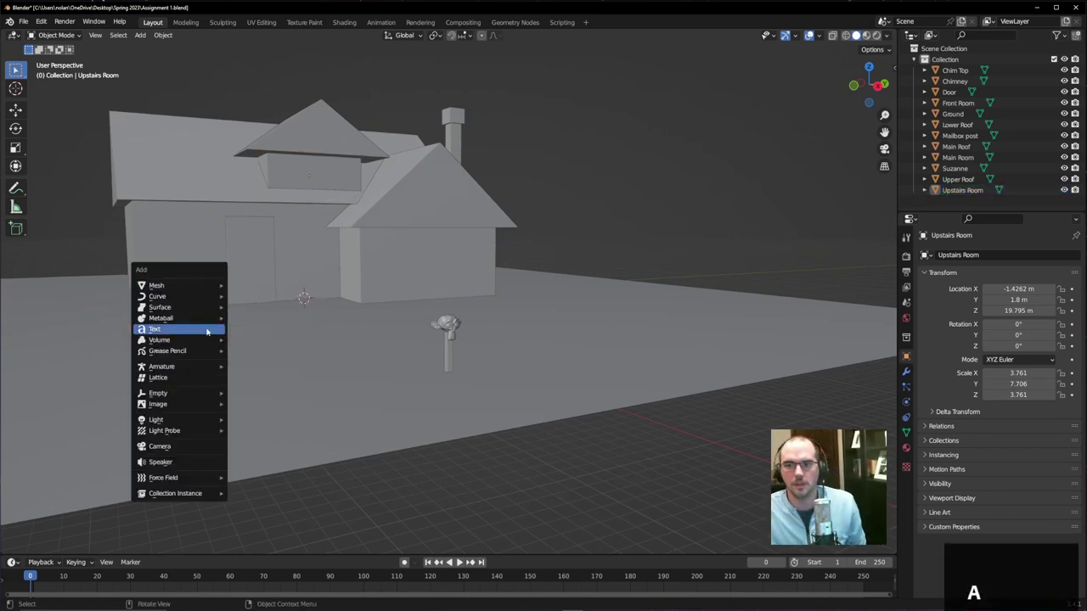
mouse_move(203, 293)
left_click(271, 361)
left_click(42, 368)
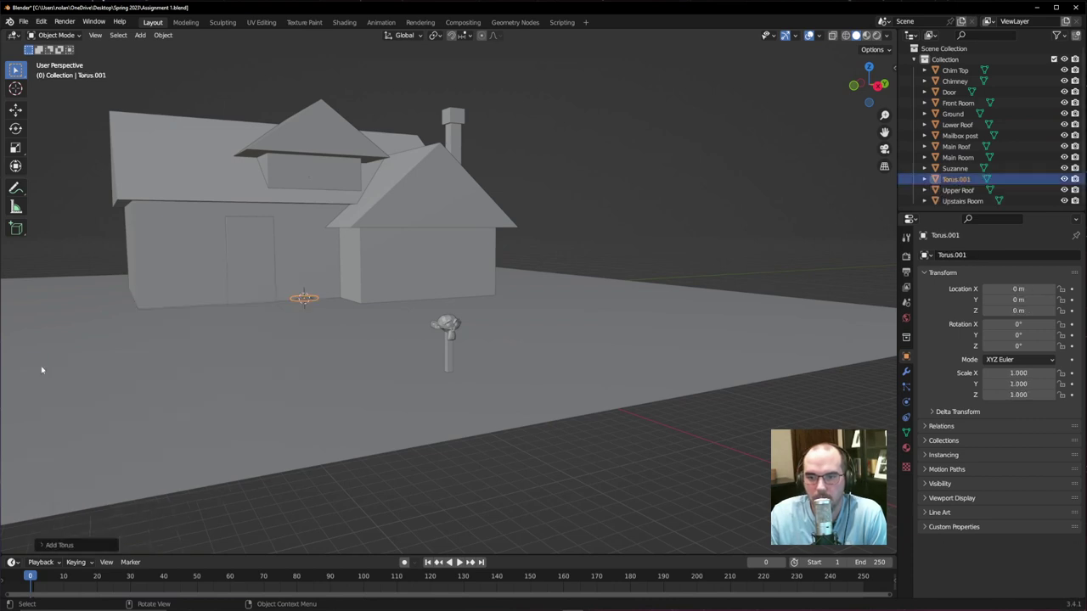
left_click(37, 547)
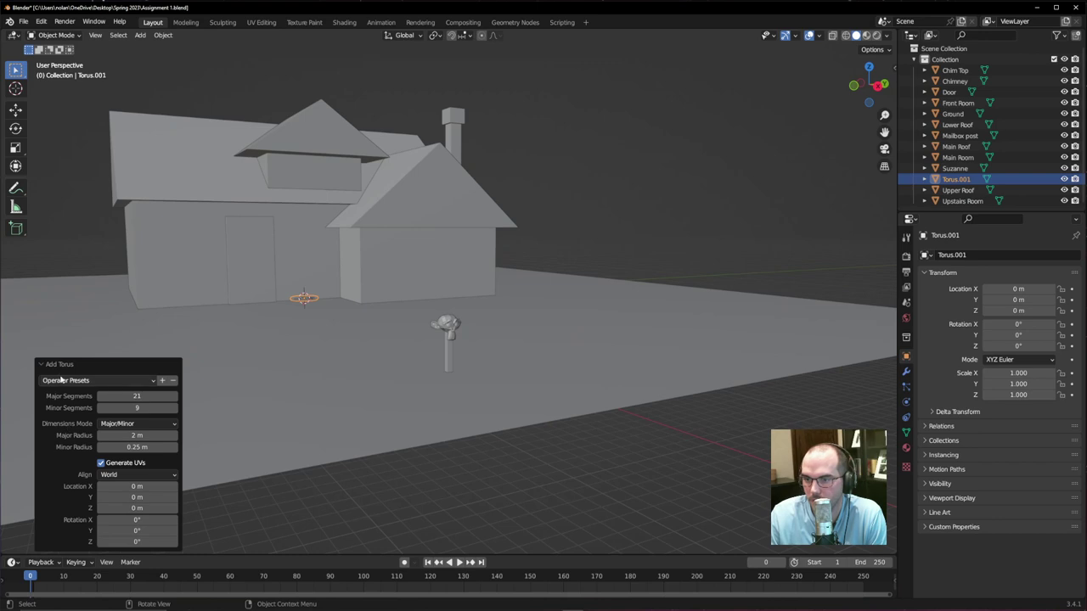
- Orbit and zoom the viewport to frame the house front with the new torus
middle_click_drag(399, 280, 371, 309)
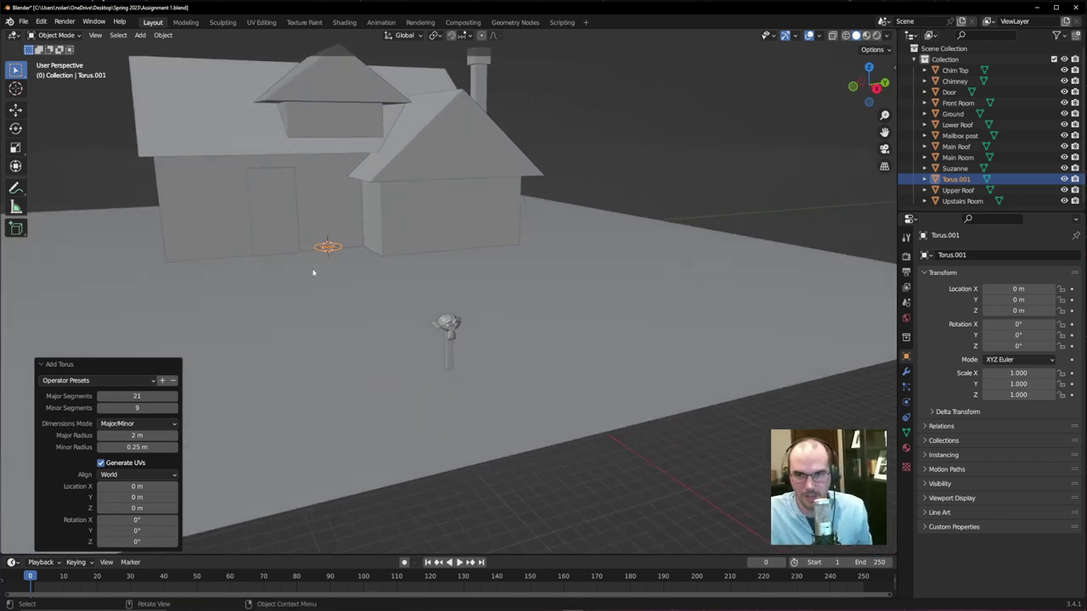
middle_click_drag(510, 195, 504, 223)
middle_click_drag(577, 207, 543, 269)
scroll(493, 279, "down", 5)
scroll(614, 218, "up", 5)
scroll(533, 268, "down", 3)
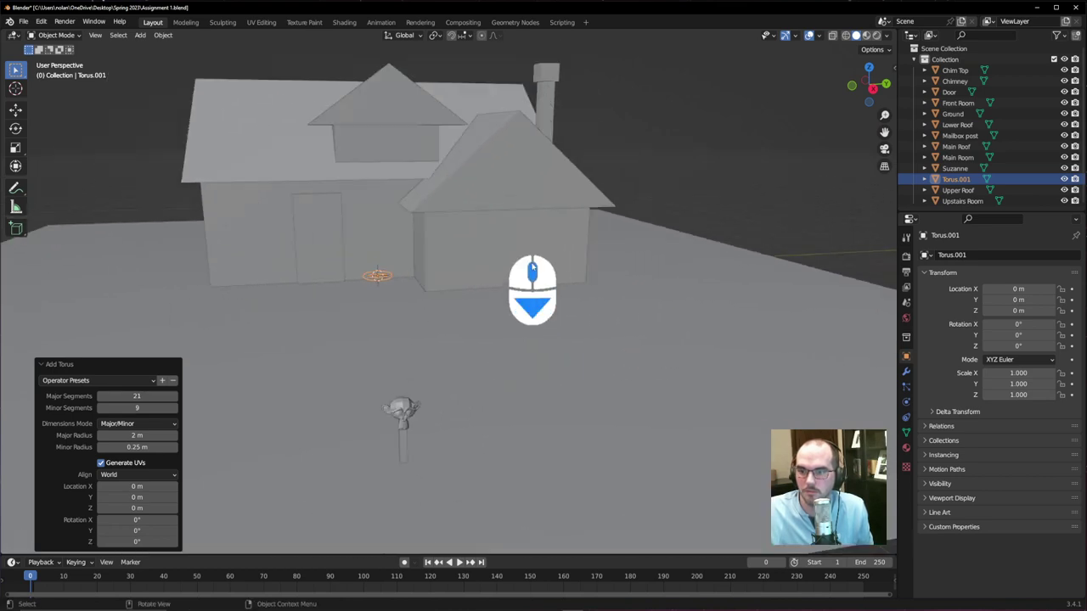
scroll(532, 266, "down", 5)
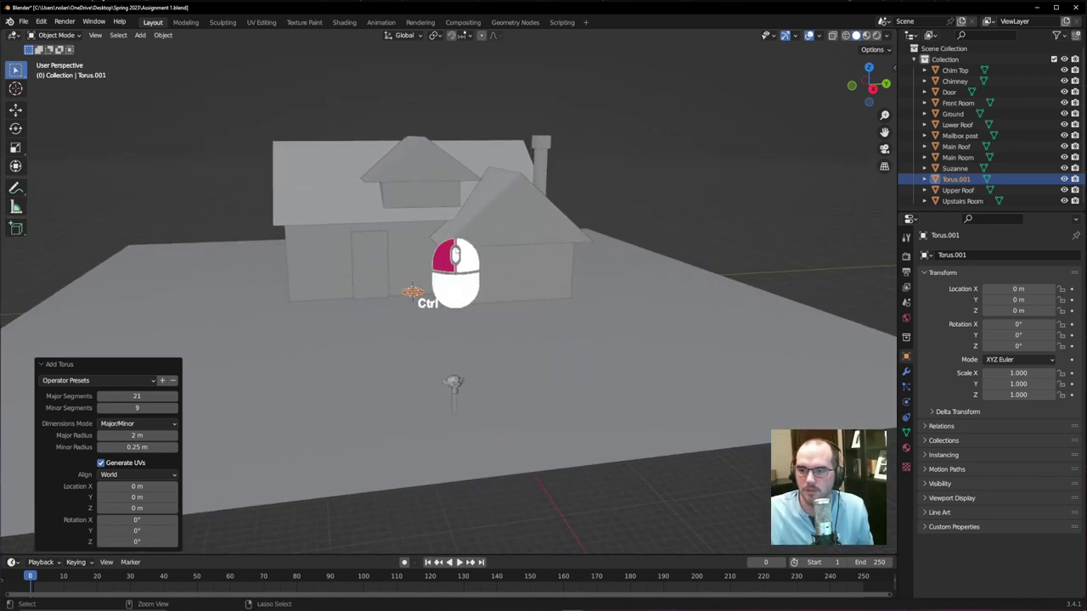
middle_click_drag(466, 280, 480, 217, "ctrl")
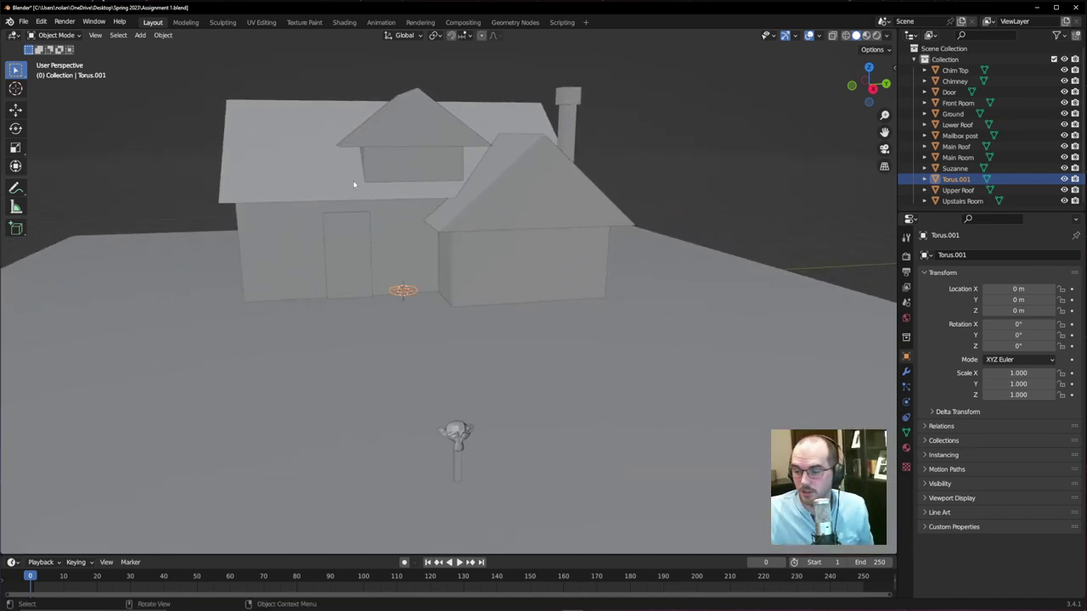
- Check the house from the front, right, top, back and bottom orthographic views
key("KP_1")
key("KP_3")
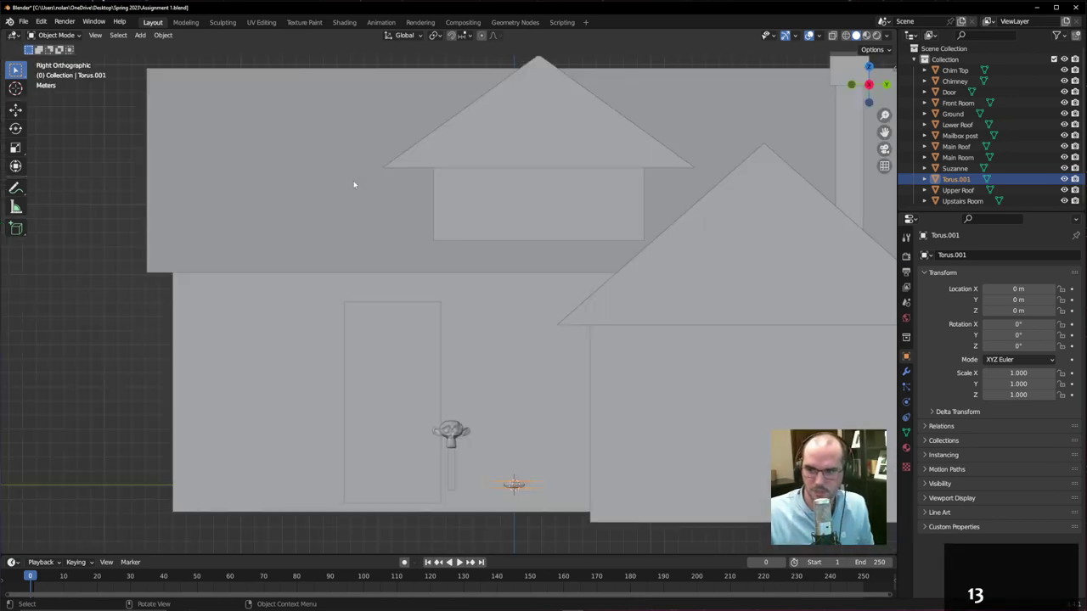
key("KP_7")
key("shift")
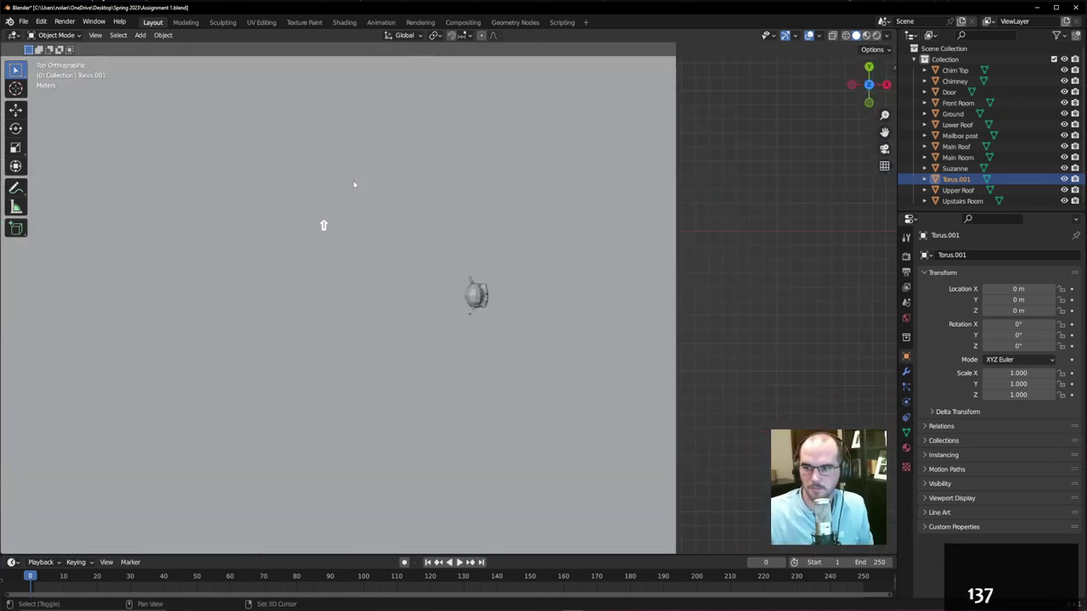
middle_click_drag(354, 184, 354, 184)
key("ctrl+KP_1")
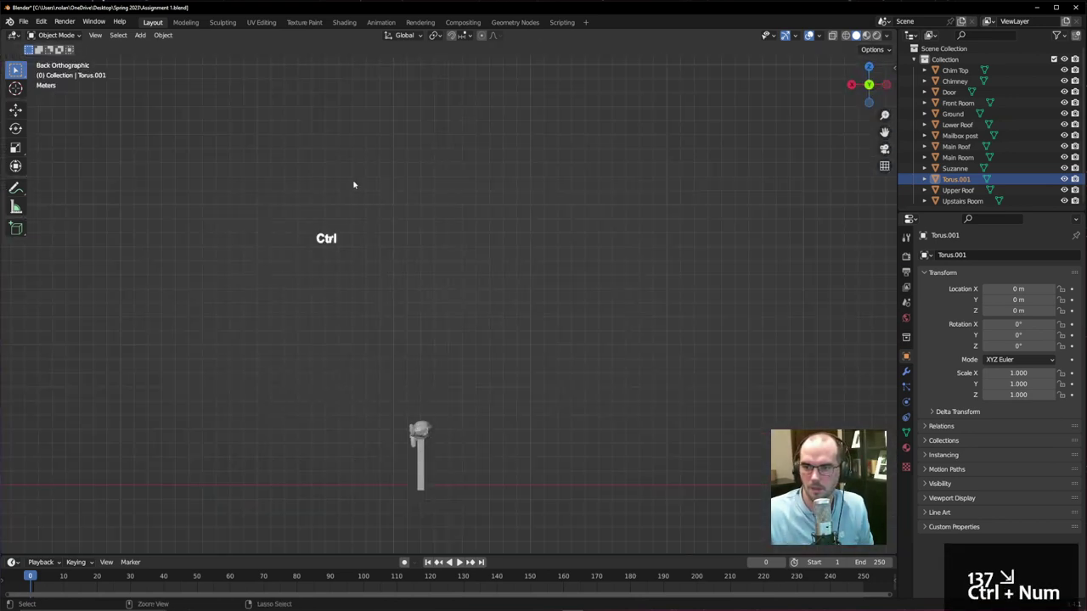
key("ctrl+KP_7")
key("ctrl+KP_7")
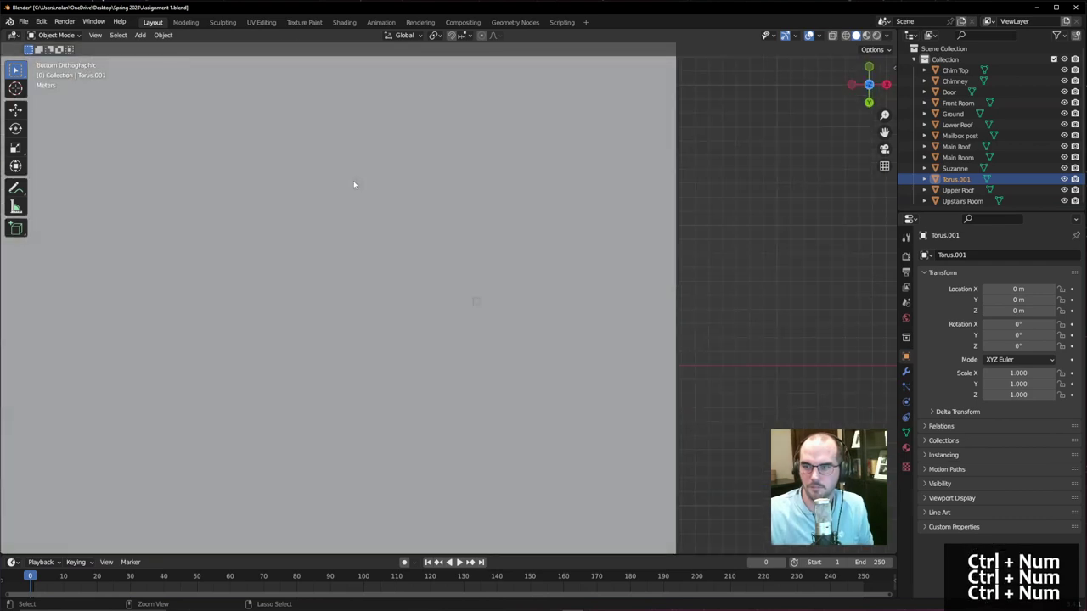
- Return to a perspective view of the house and delete Torus.001
middle_click_drag(467, 171, 394, 321)
scroll(359, 282, "down", 2)
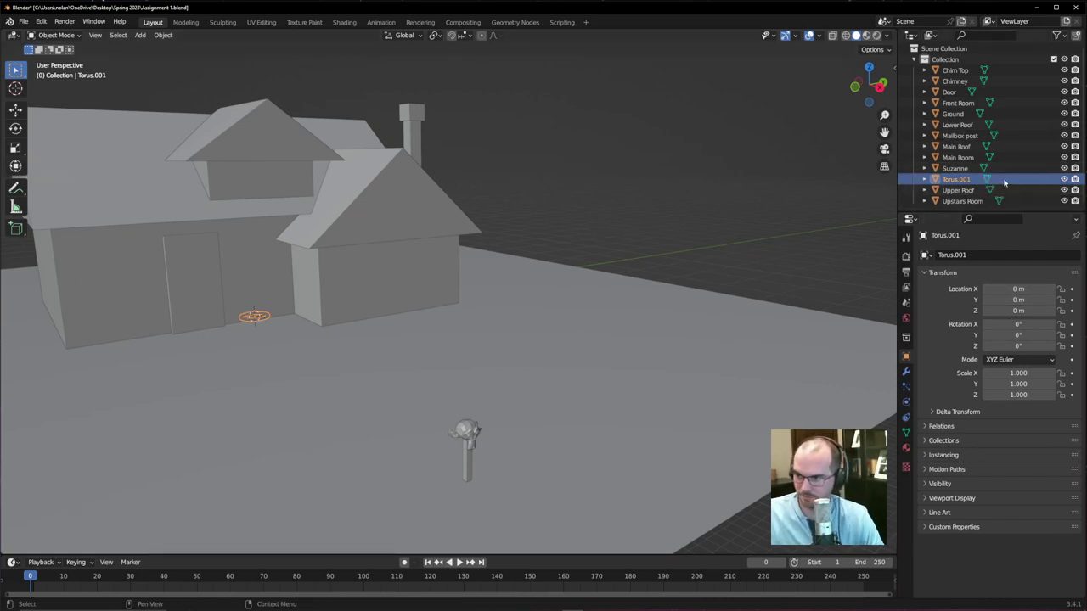
key("Delete")
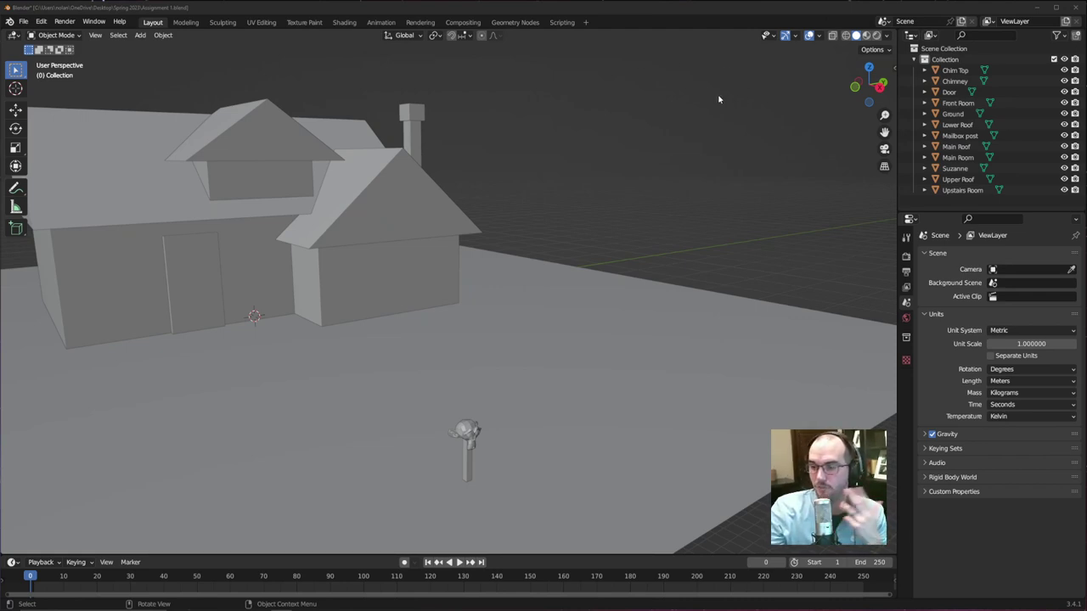
- Start File > Open and save Assignment 1.blend when prompted to save changes
left_click(23, 22)
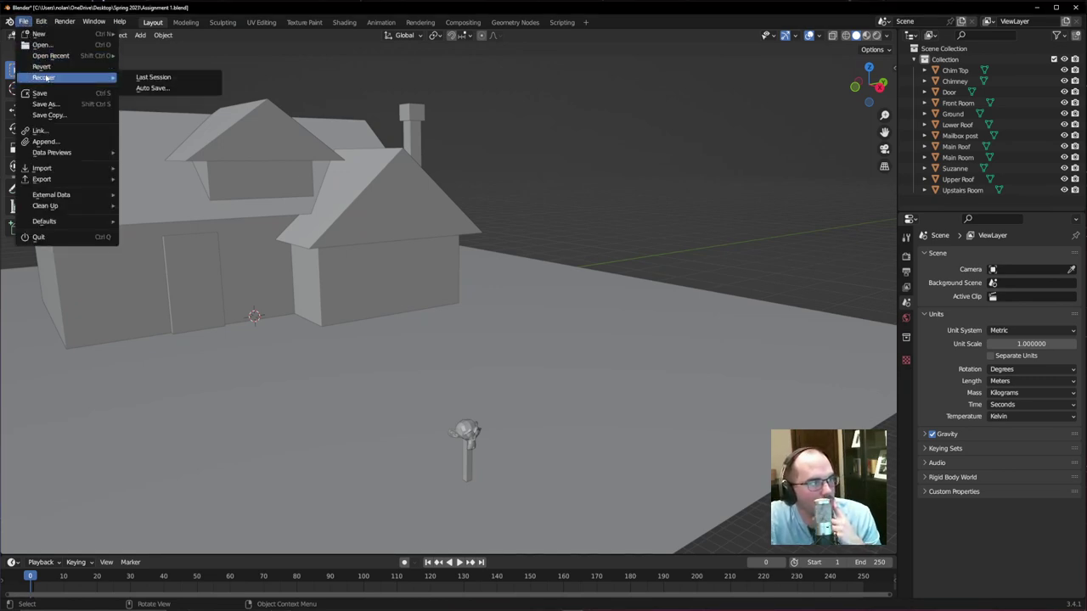
left_click(71, 47)
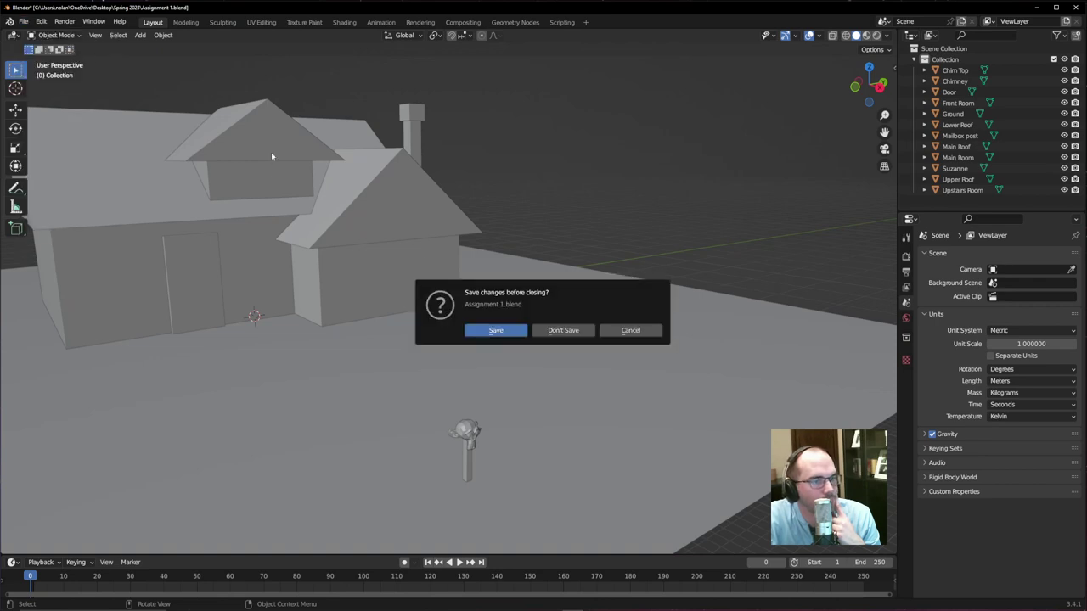
left_click(499, 331)
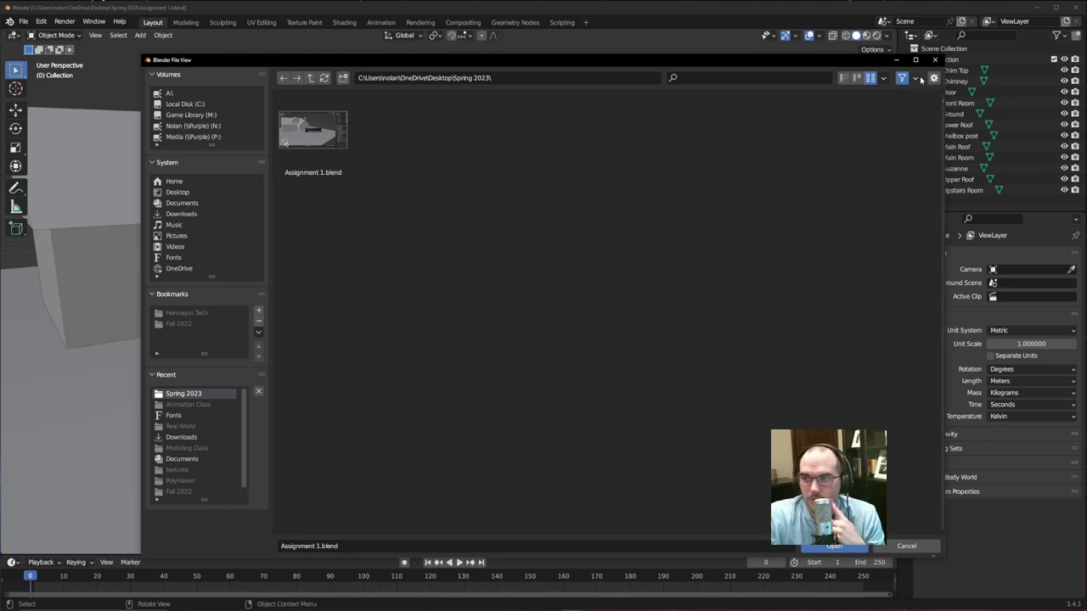
- Enable the Backup .blend Files filter and select Assignment 1.blend1
left_click(916, 79)
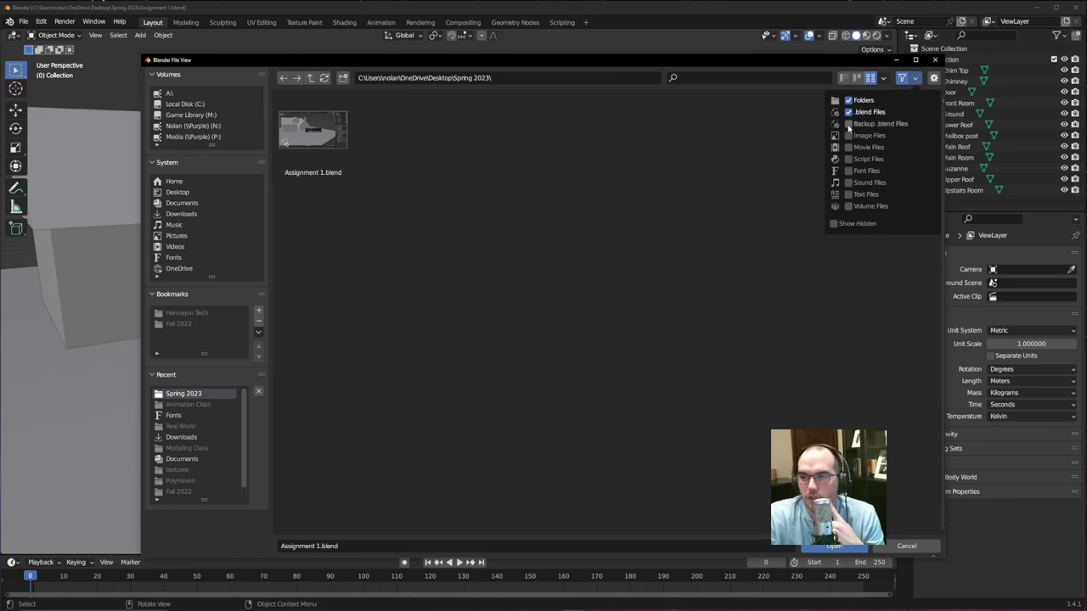
left_click(848, 125)
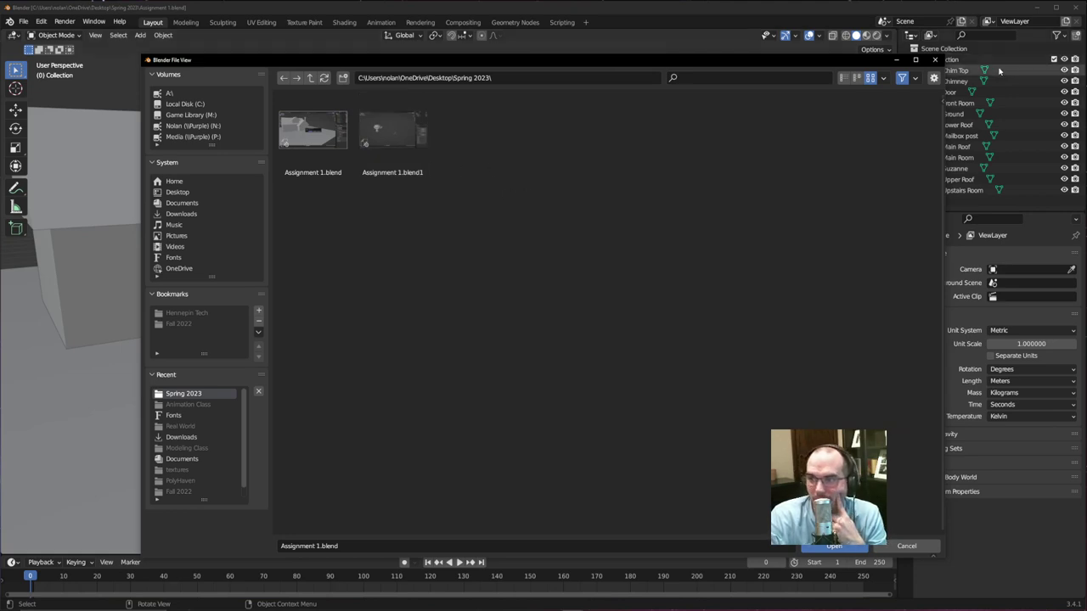
left_click(424, 141)
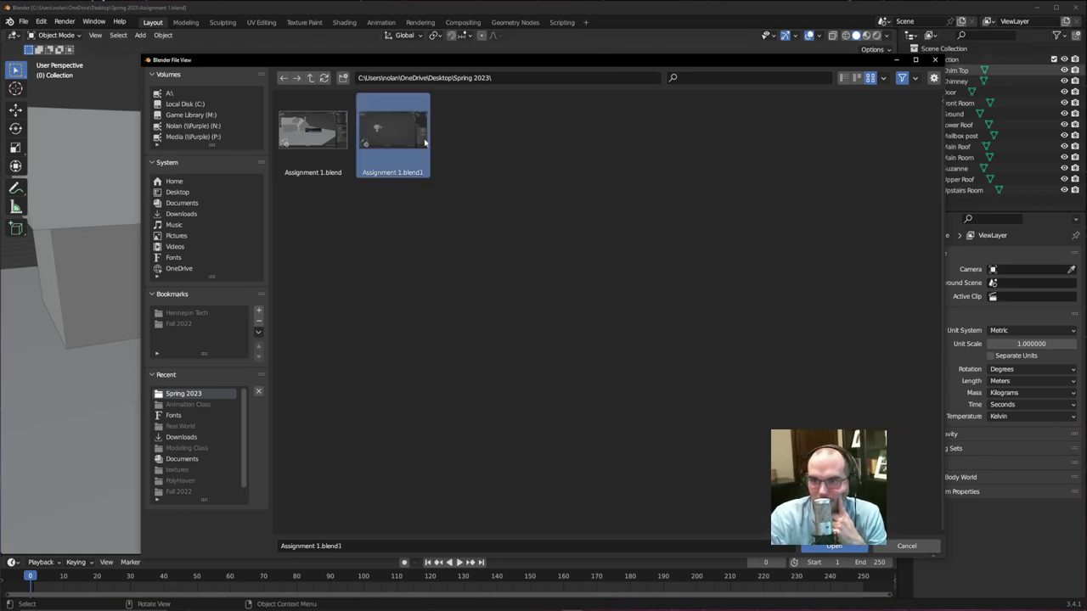